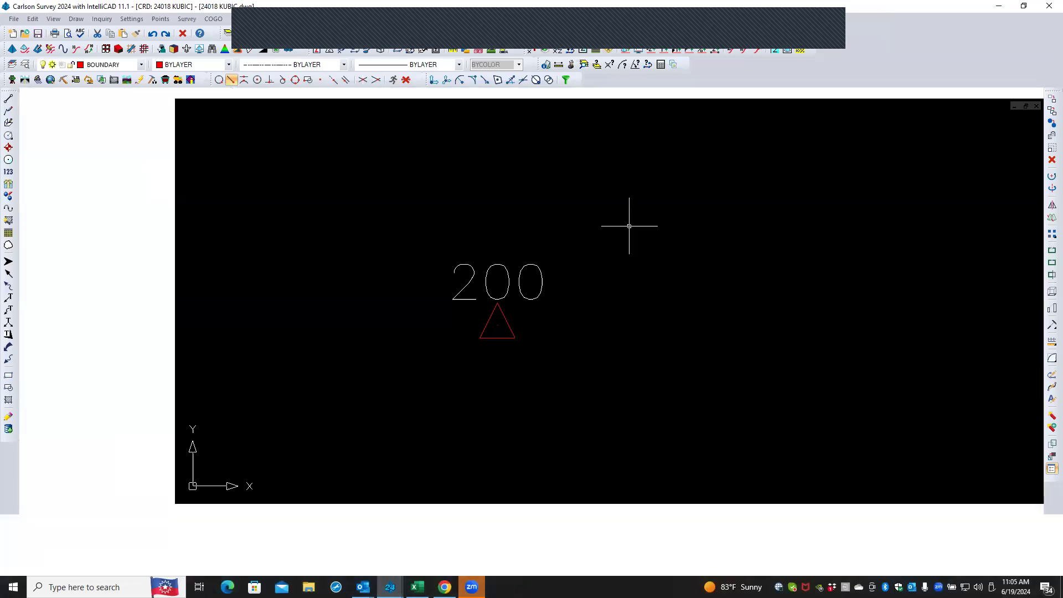
click(629, 226)
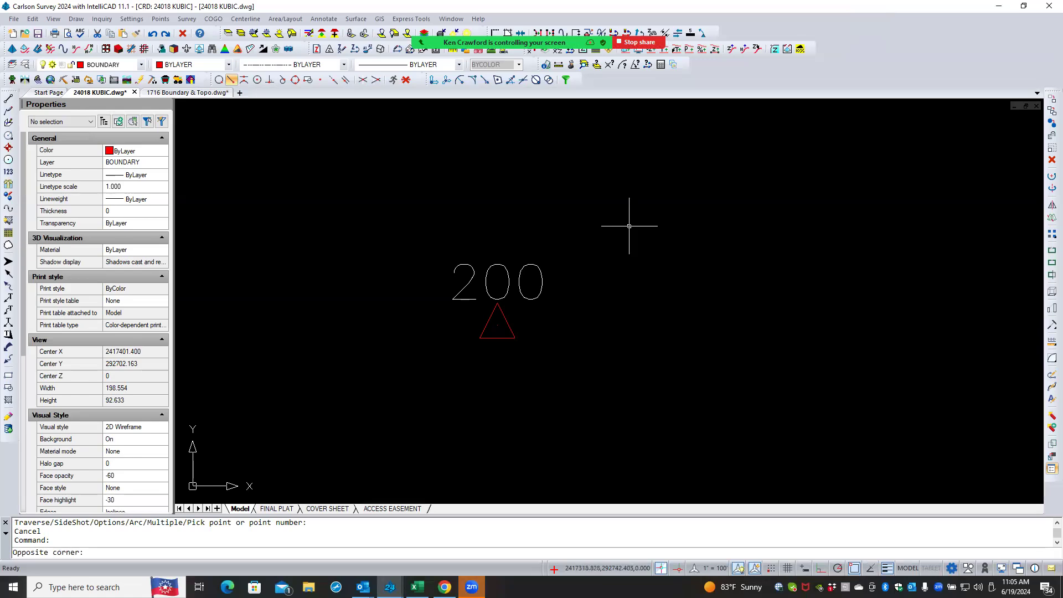
click(148, 164)
click(629, 226)
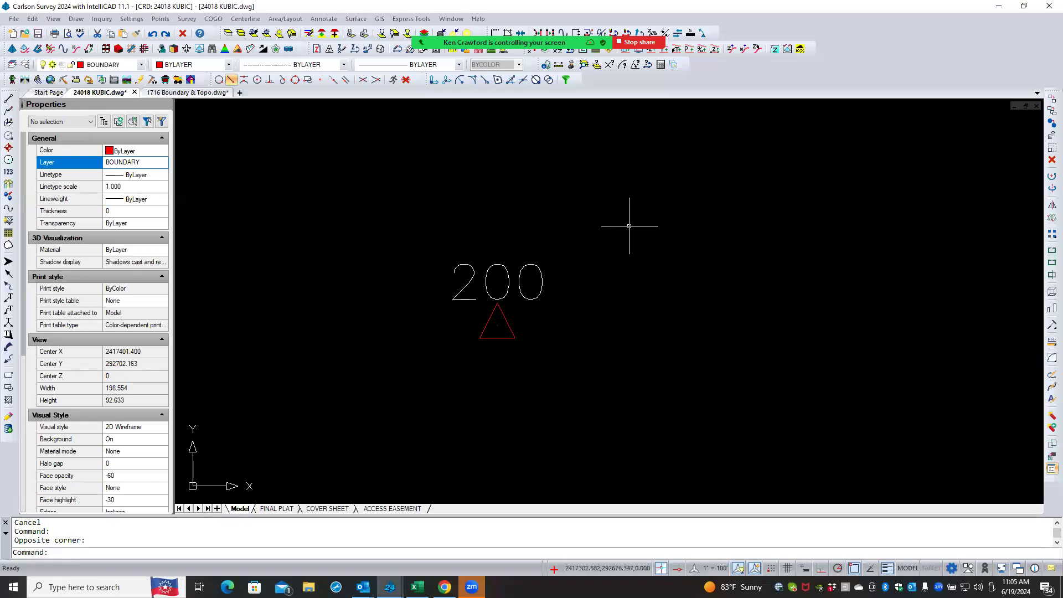
scroll(629, 226, down, 2)
click(629, 225)
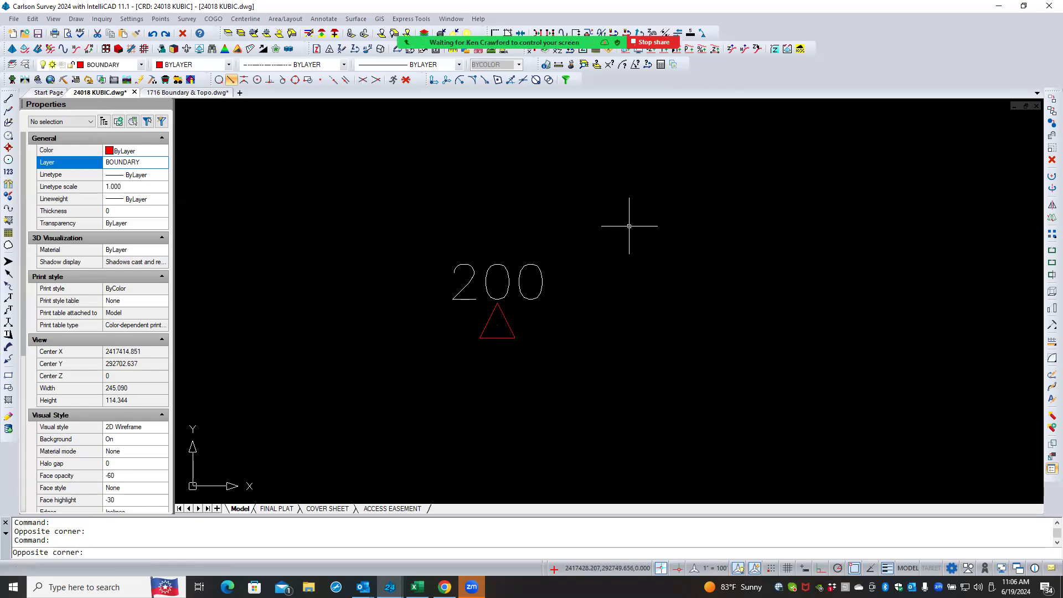
- Inspect the layer and material property options available for new objects
click(136, 162)
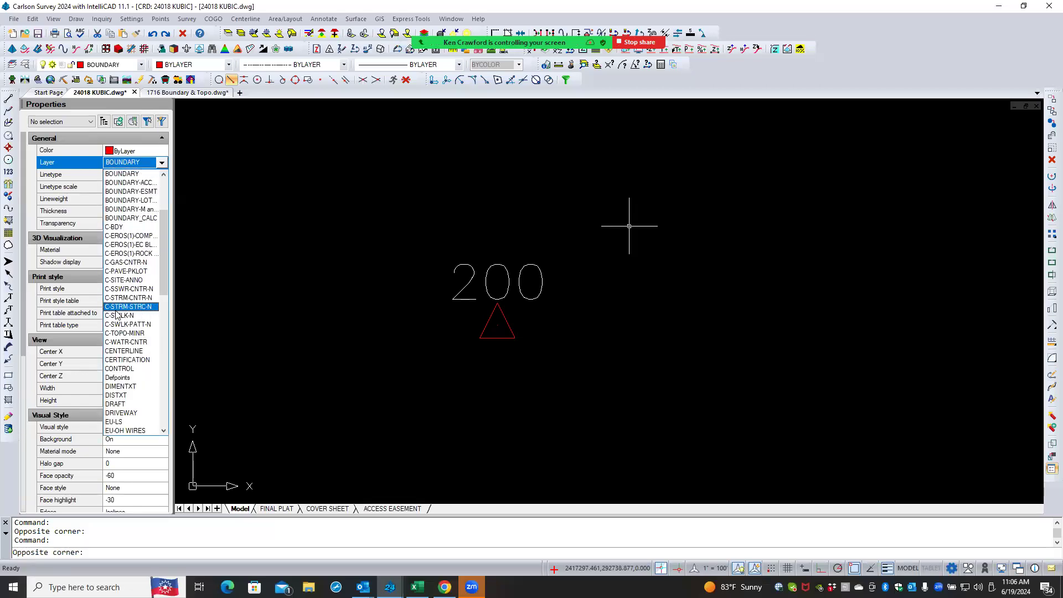
click(73, 264)
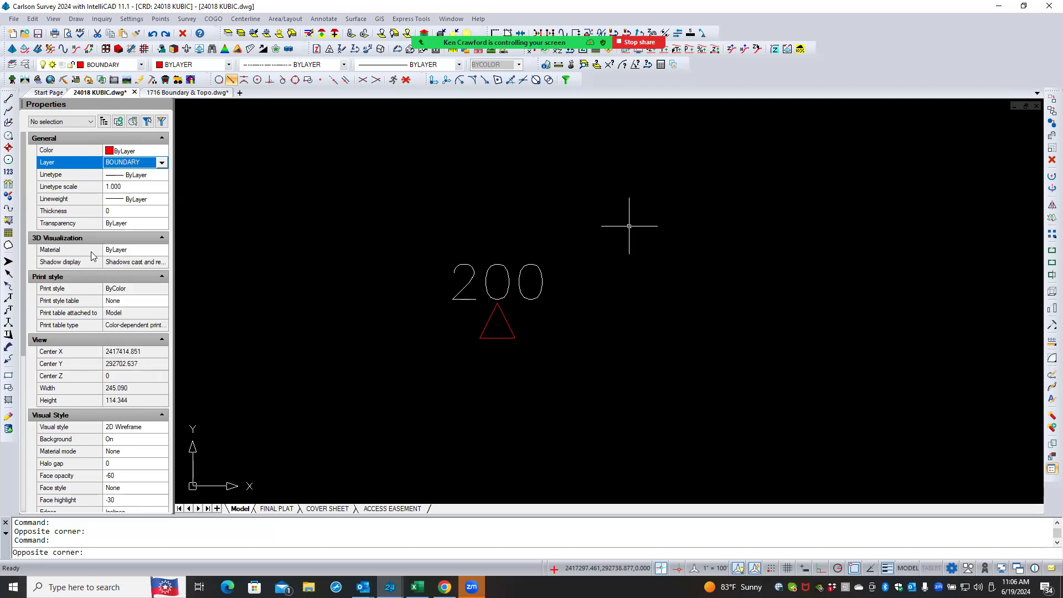
click(133, 251)
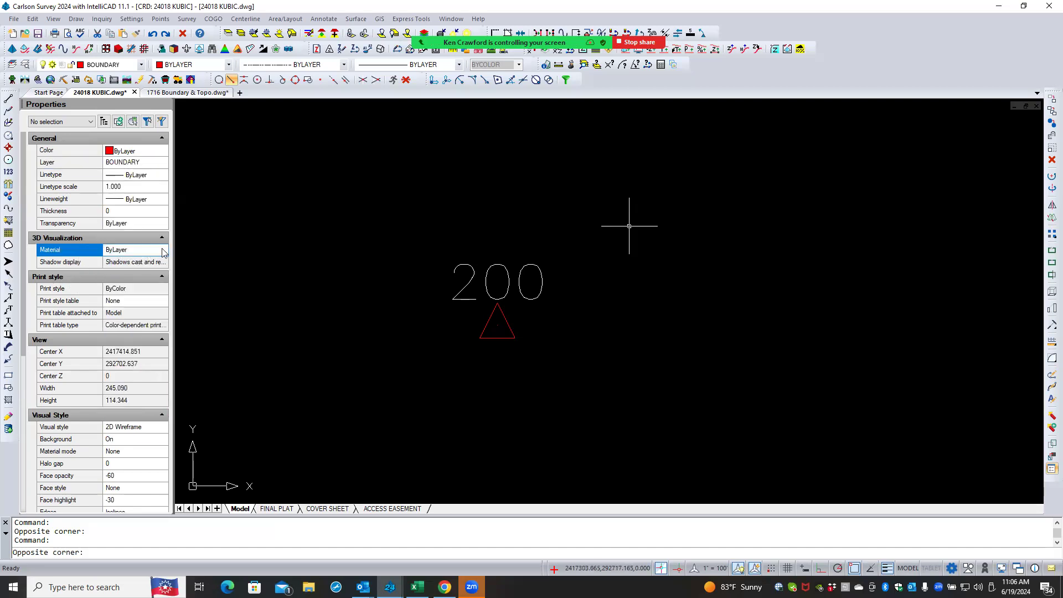
click(162, 251)
click(134, 251)
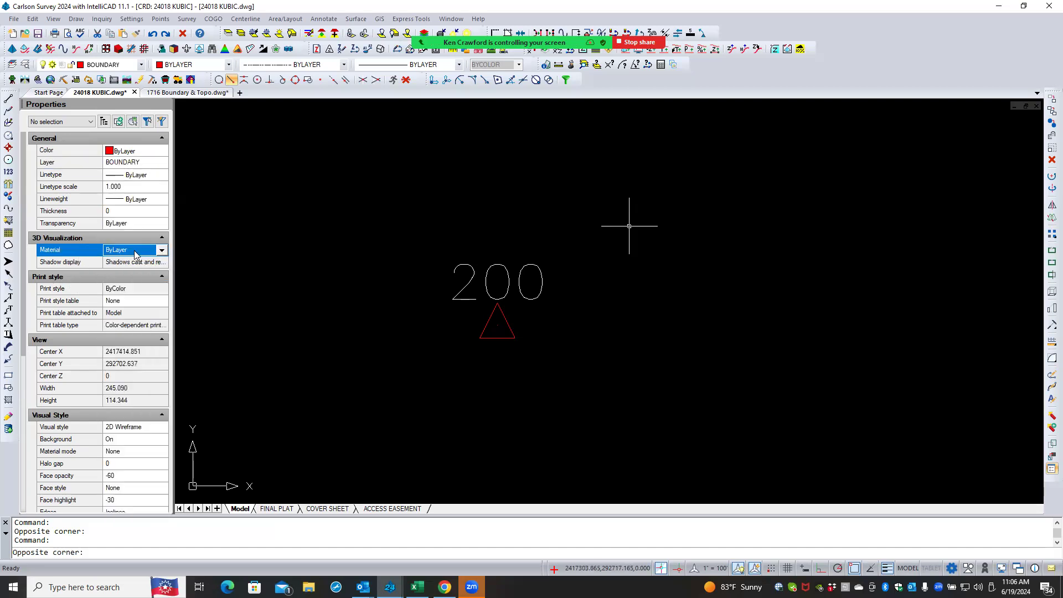
click(629, 226)
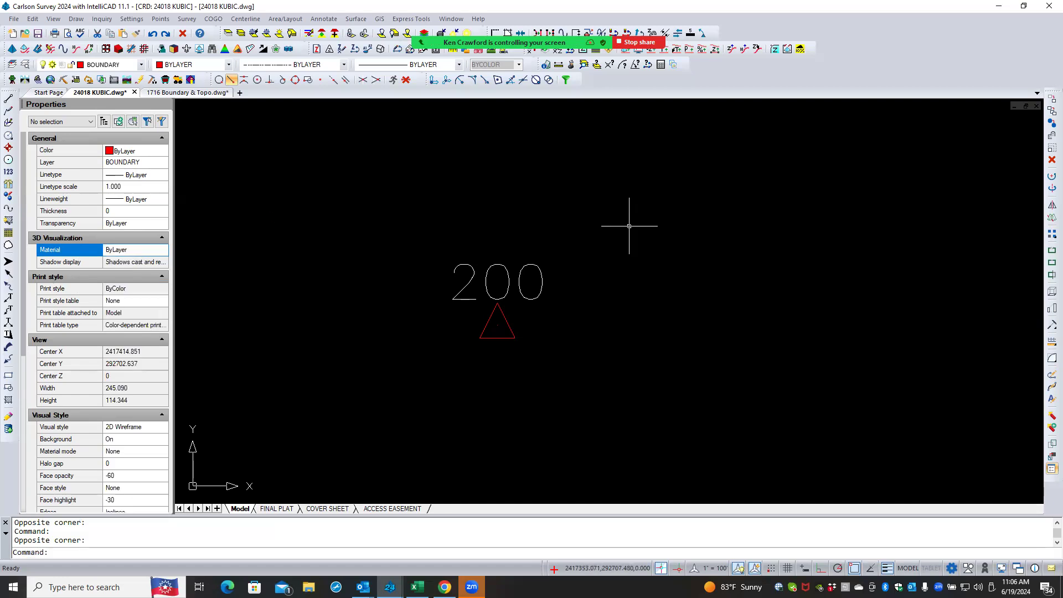
click(628, 226)
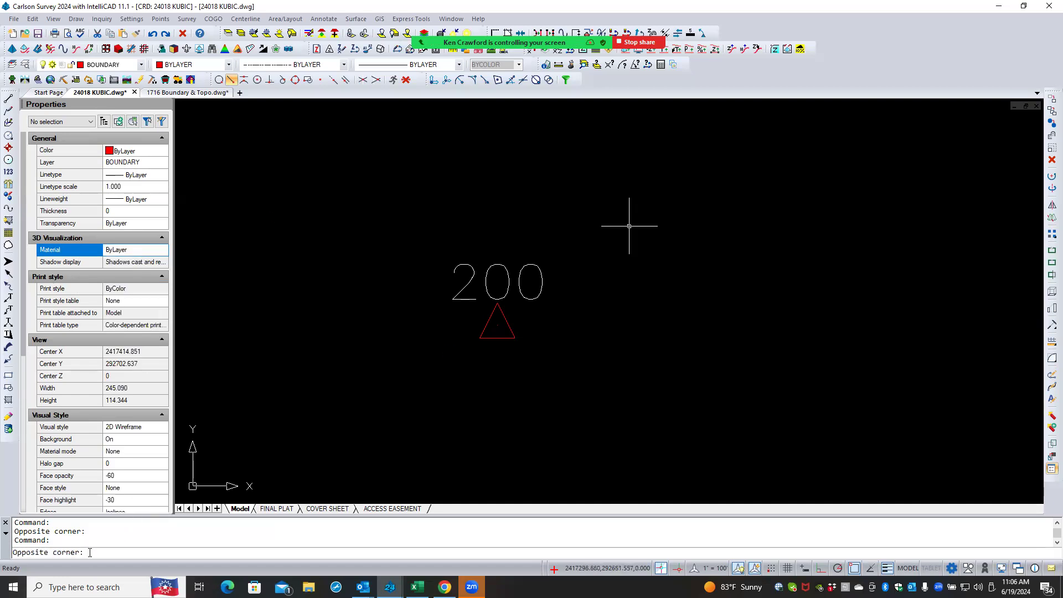
key(Escape)
key(Escape)
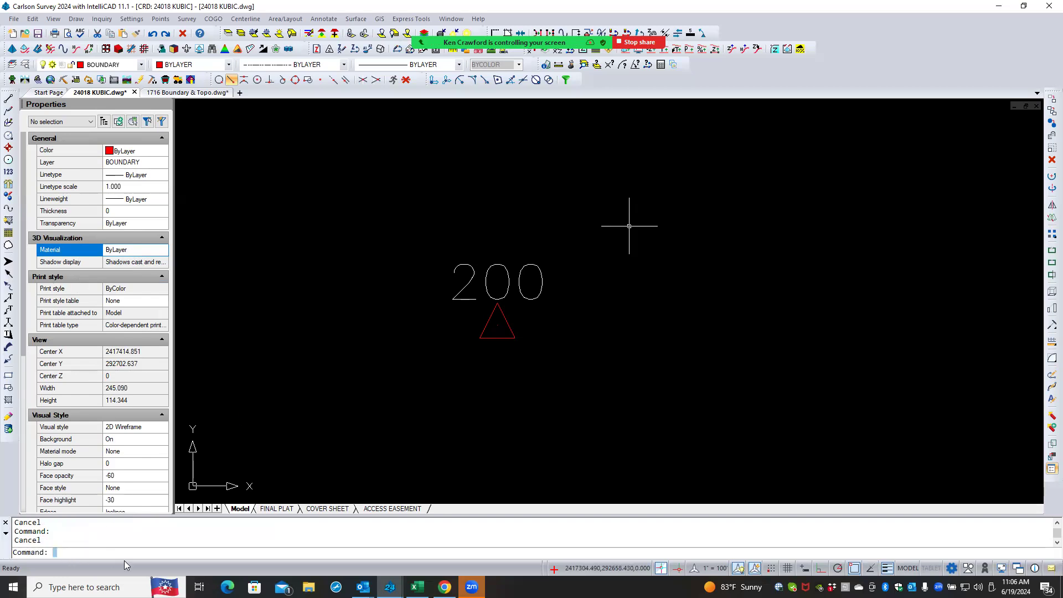
drag(70, 547, 96, 524)
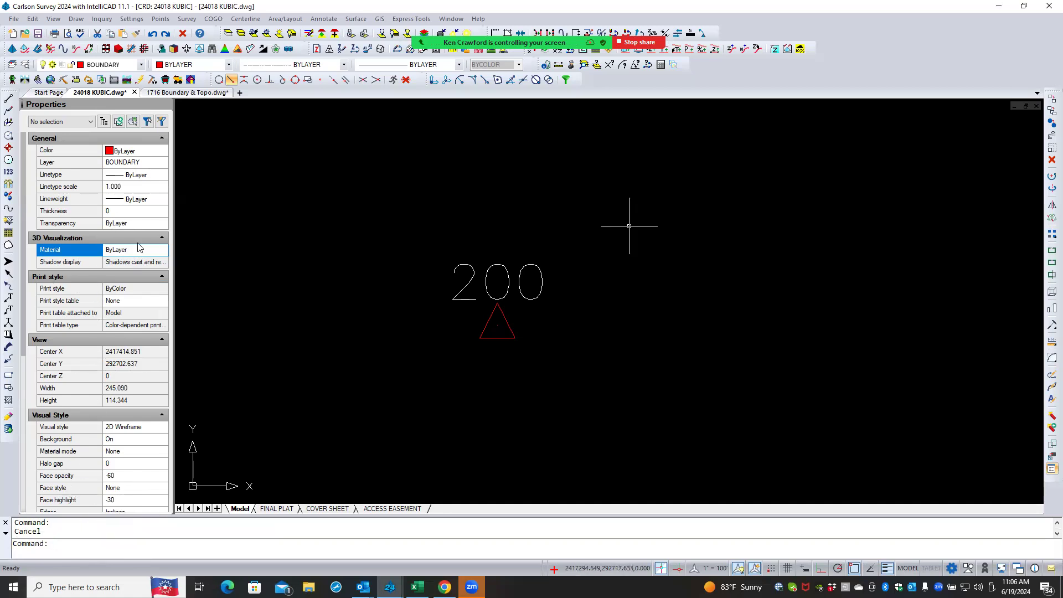
- Switch to the 1716 Boundary & Topo drawing and zoom out to view the whole surveyed site
click(155, 94)
scroll(295, 321, down, 2)
scroll(296, 321, down, 3)
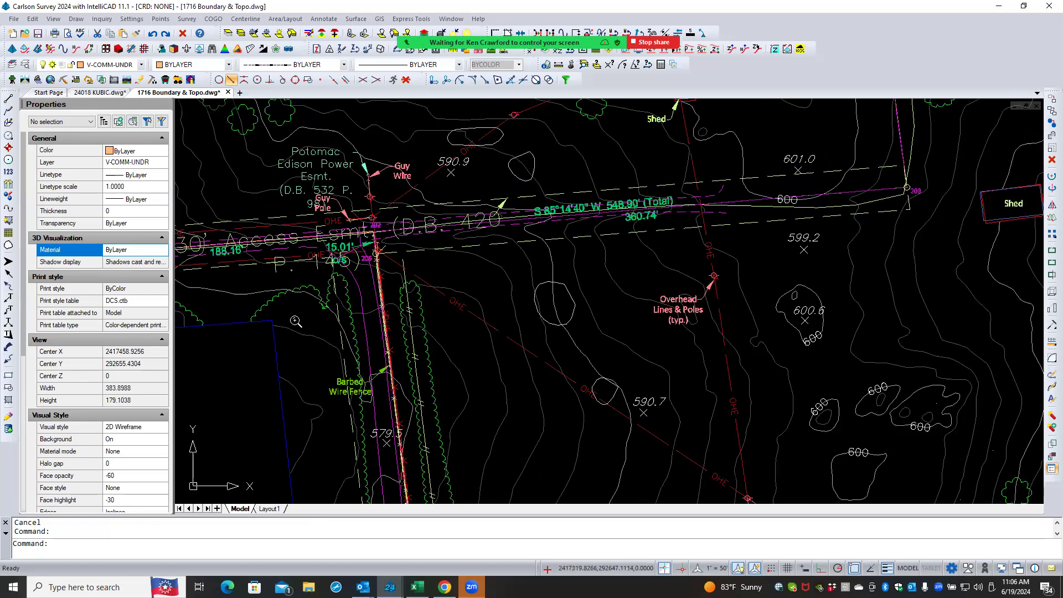
scroll(368, 310, down, 5)
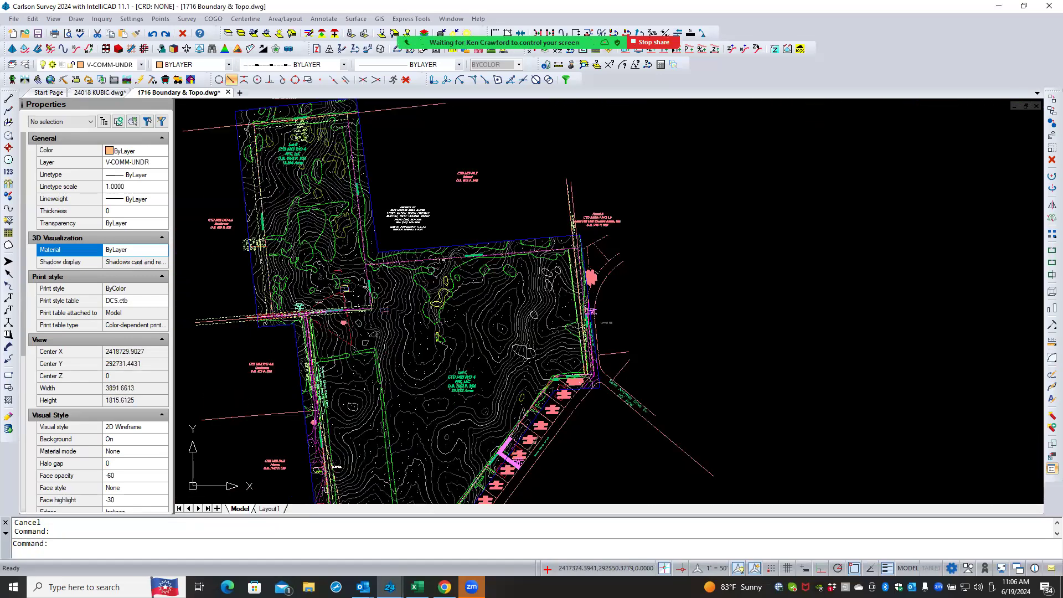
scroll(368, 310, down, 3)
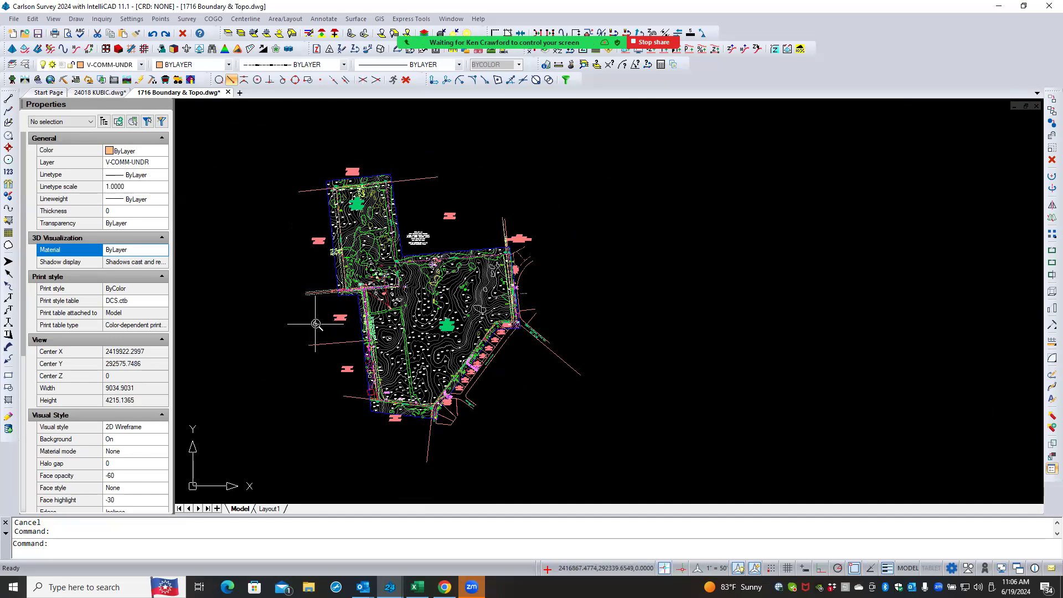
scroll(314, 324, up, 1)
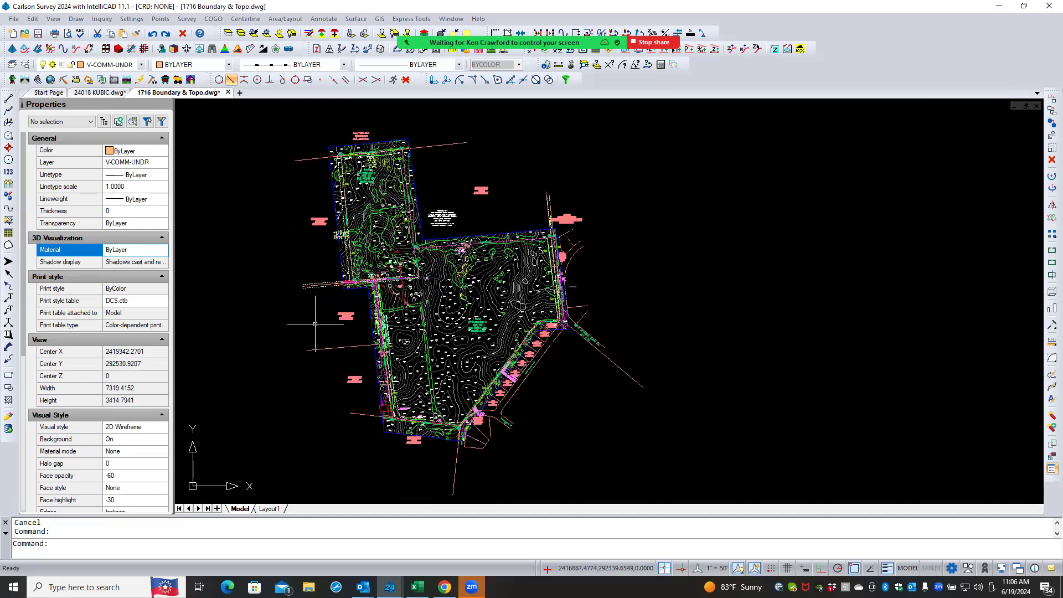
scroll(315, 324, down, 1)
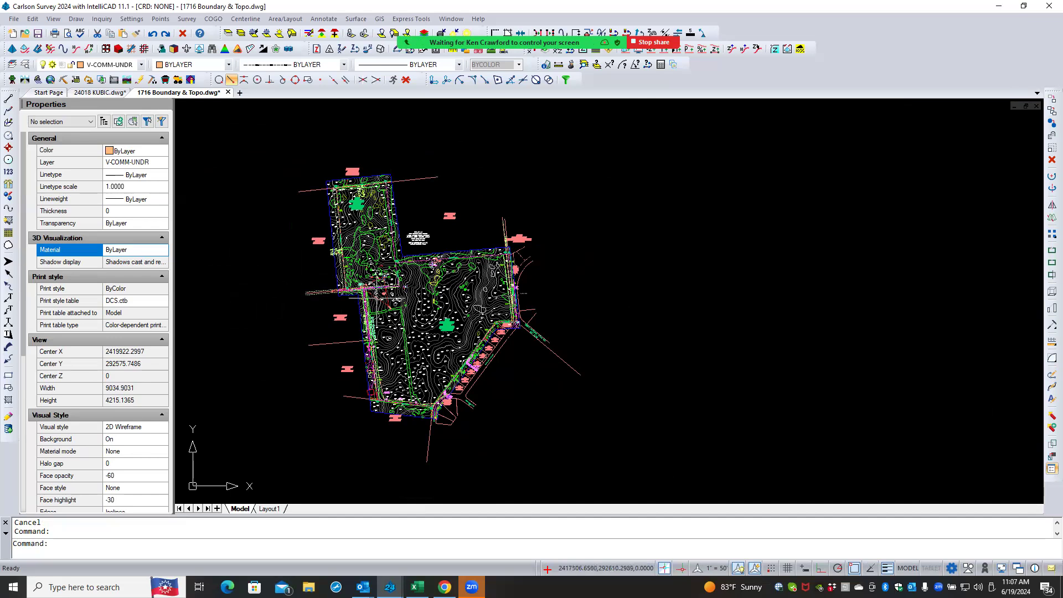
scroll(432, 302, up, 2)
scroll(425, 309, up, 3)
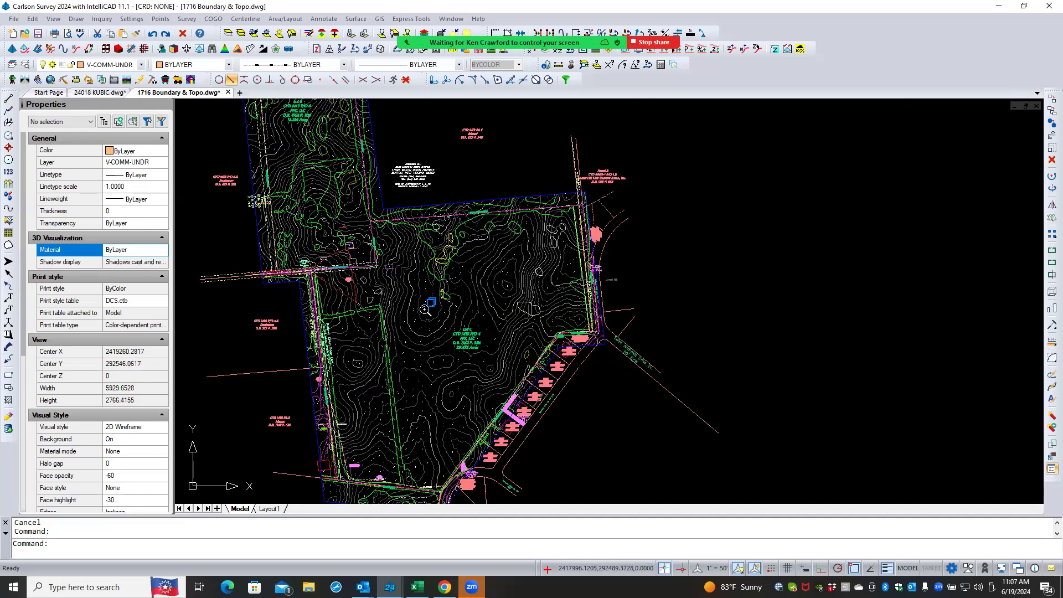
scroll(425, 308, up, 4)
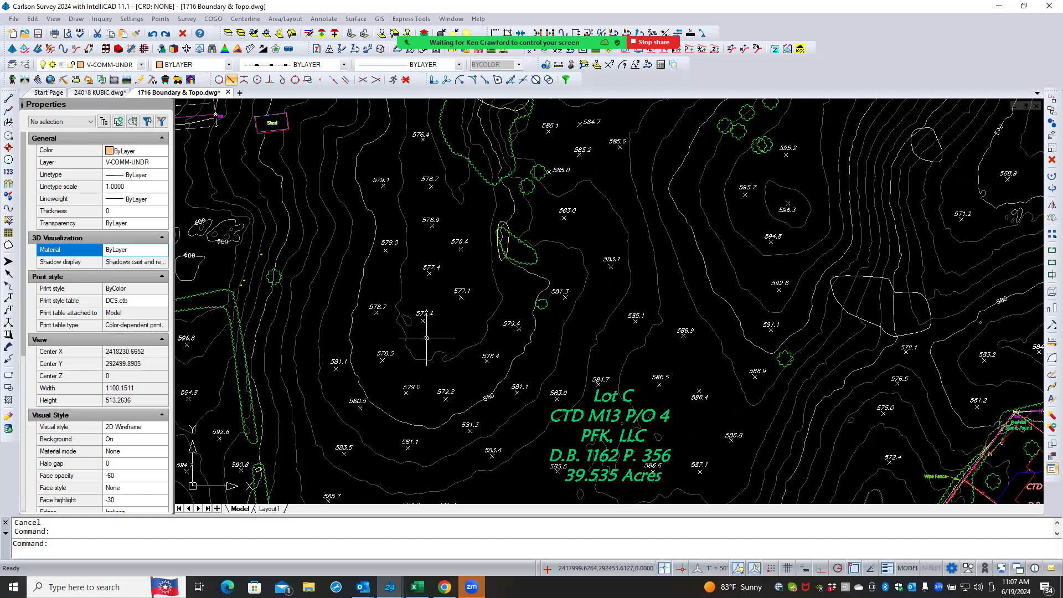
- Zoom into the Lot C area to examine the spot elevations and contours
scroll(426, 337, down, 3)
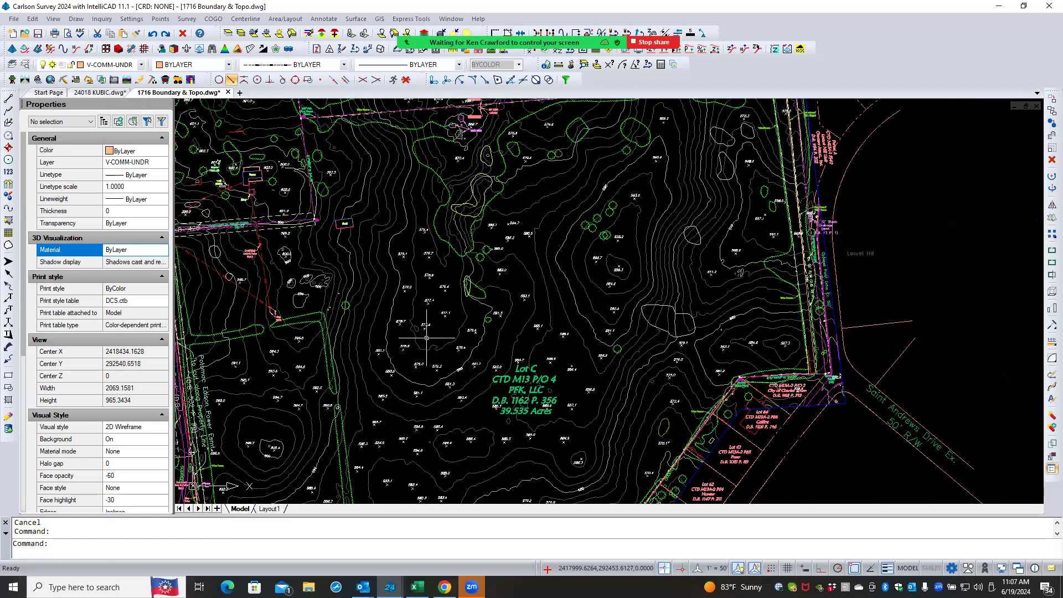
scroll(426, 337, down, 1)
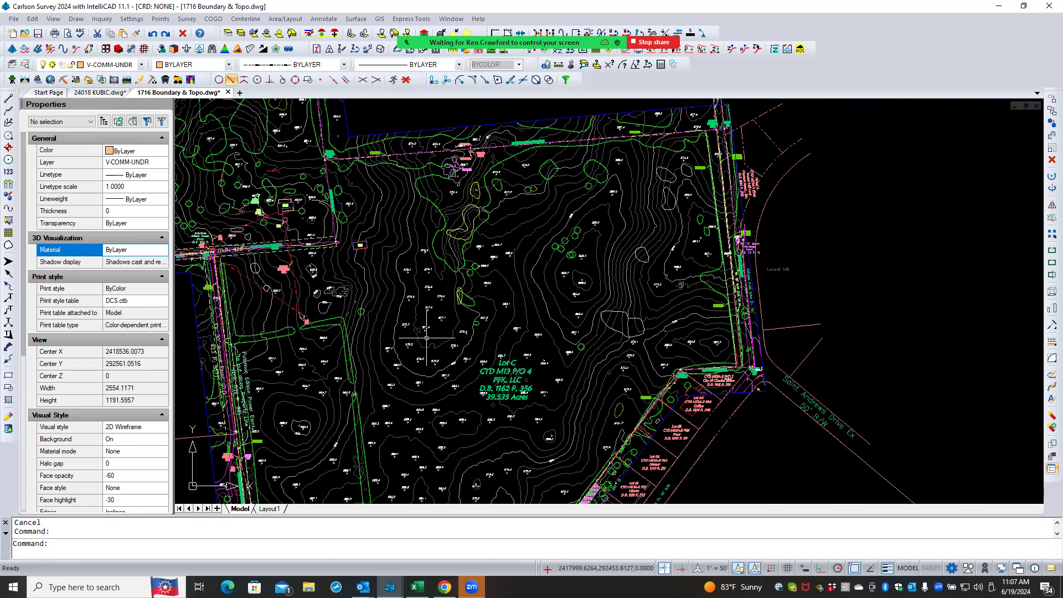
scroll(426, 337, down, 1)
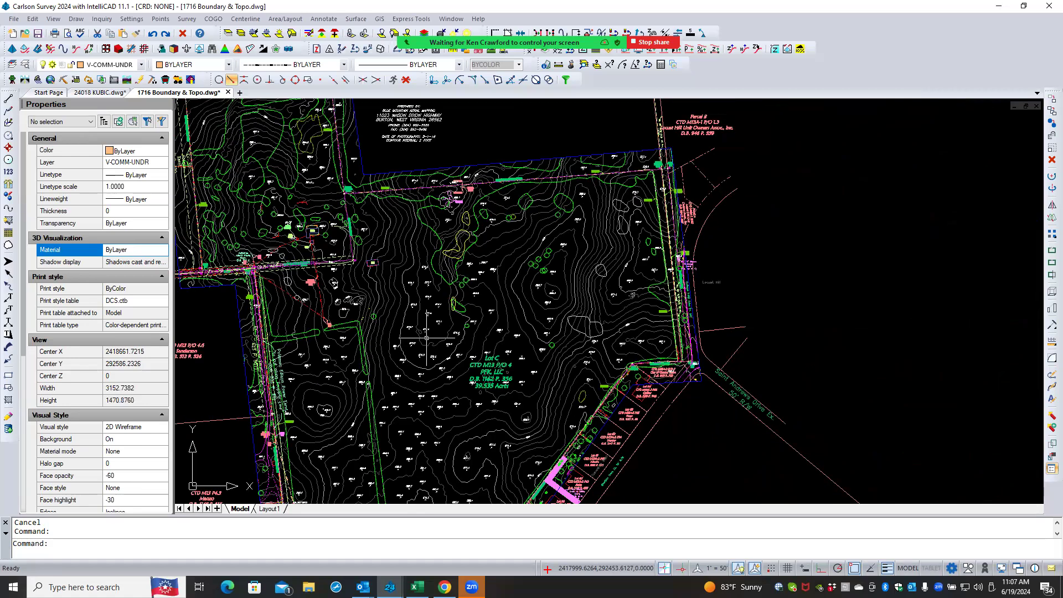
scroll(427, 337, down, 1)
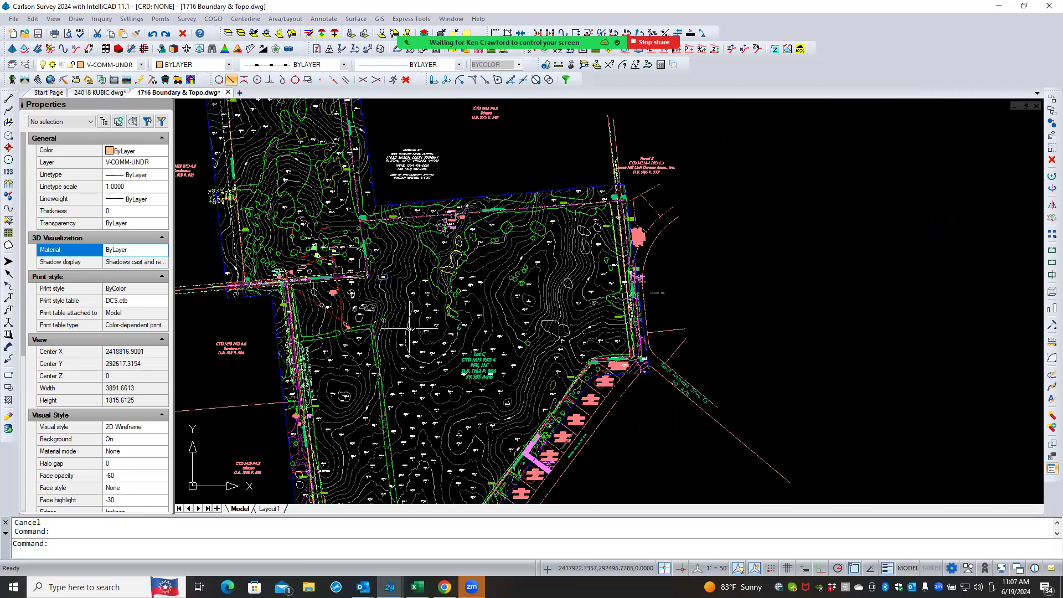
scroll(408, 331, down, 1)
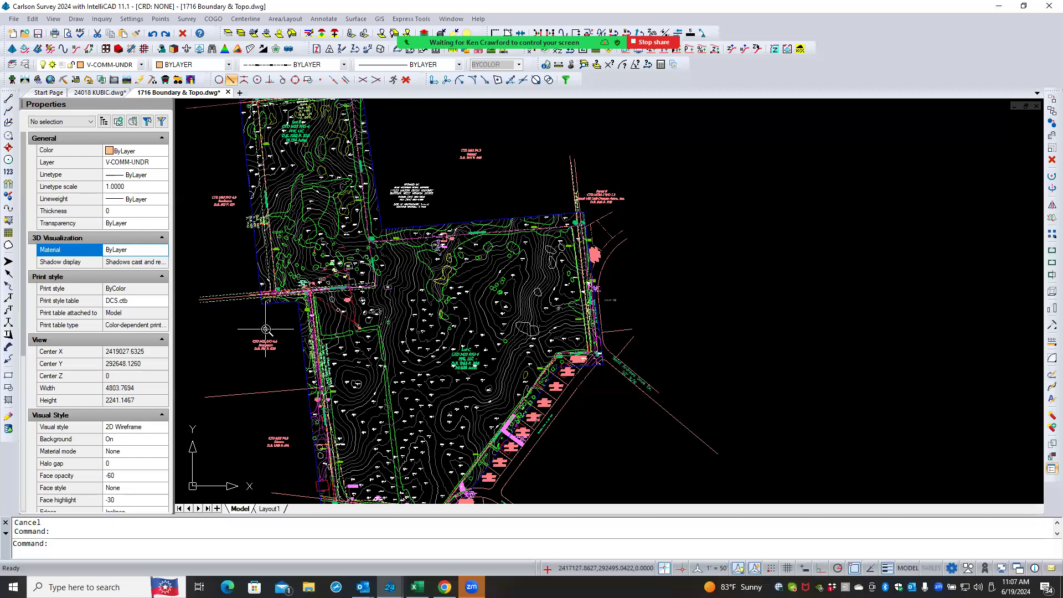
scroll(265, 329, down, 1)
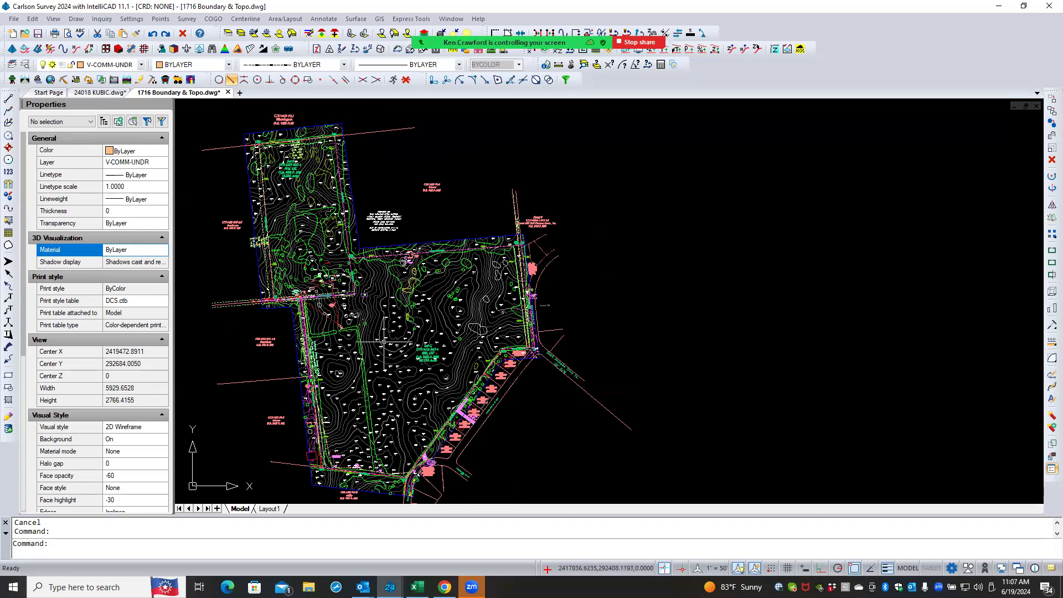
scroll(382, 343, up, 6)
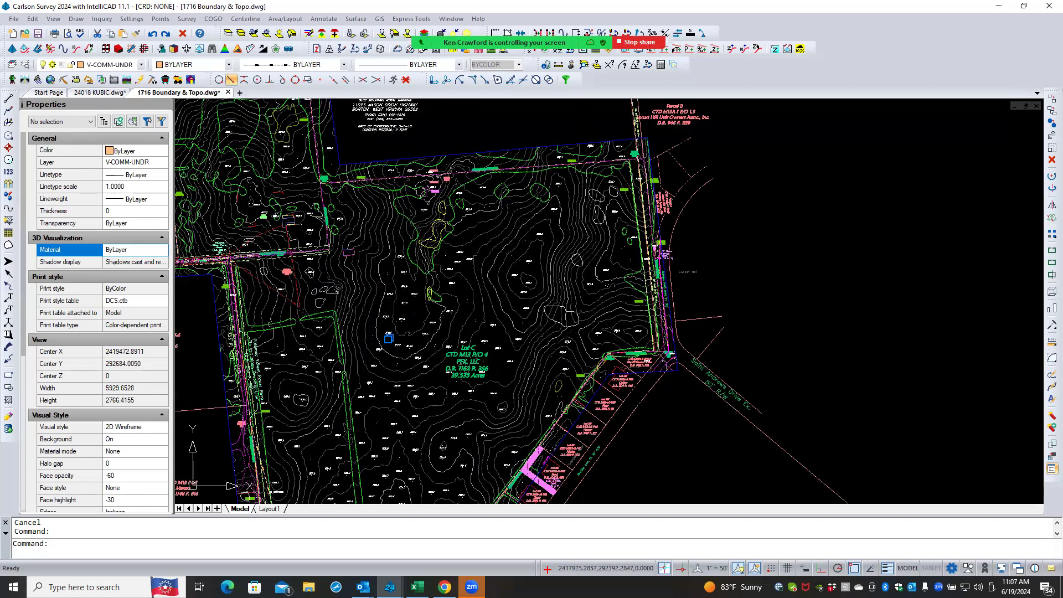
scroll(388, 338, up, 2)
- Window-select the 578.5 spot elevation point and inspect the object types it contains
click(400, 338)
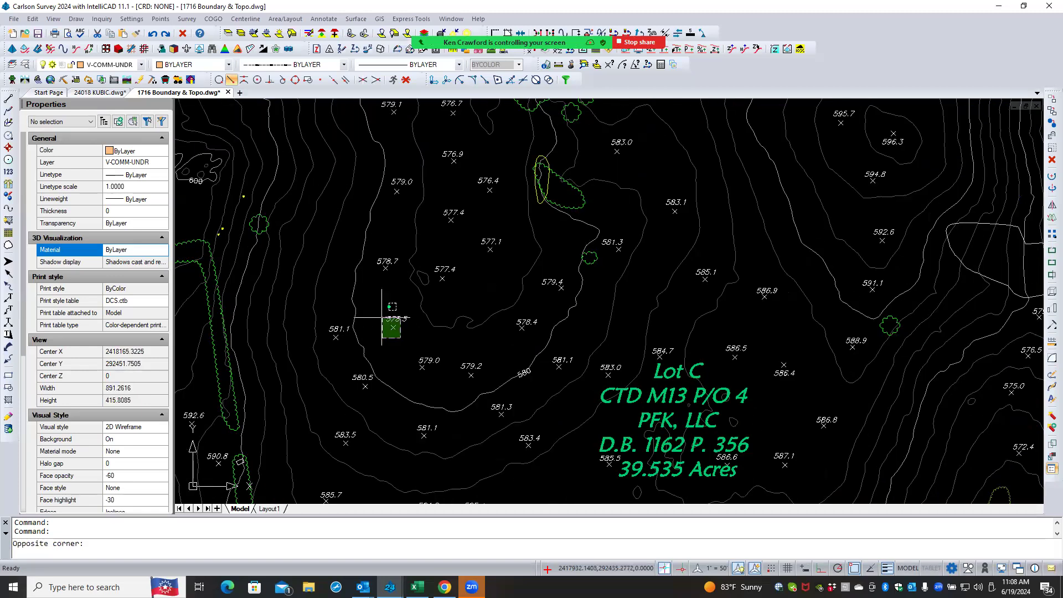
click(377, 318)
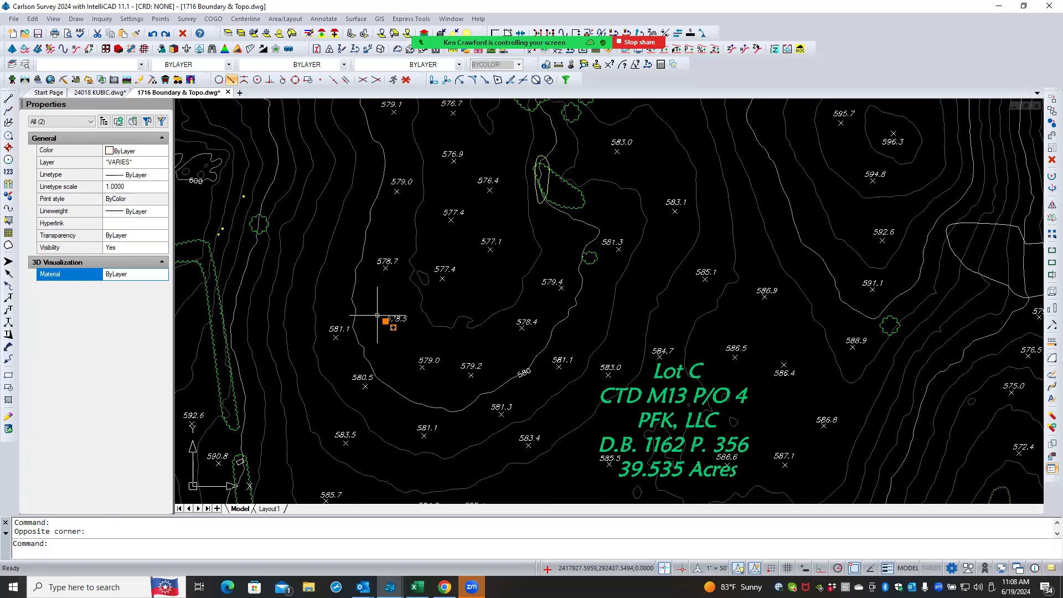
click(62, 121)
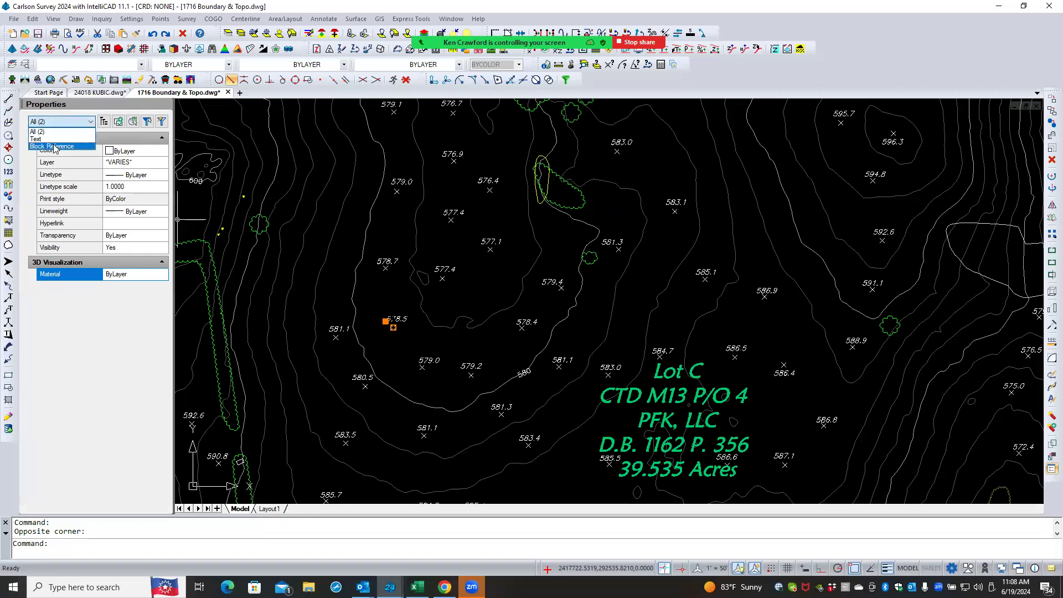
click(393, 348)
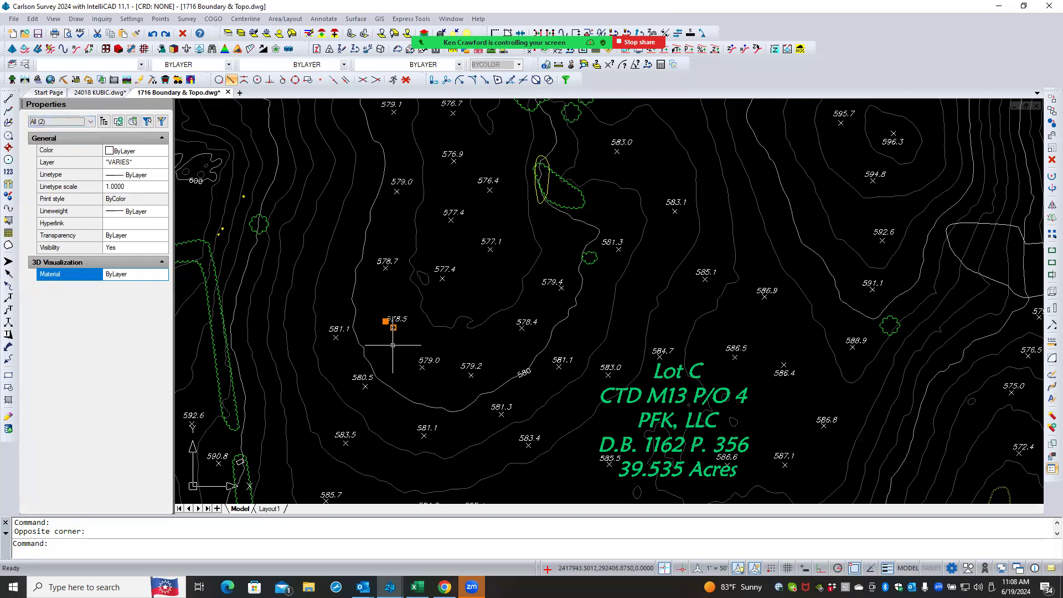
key(Escape)
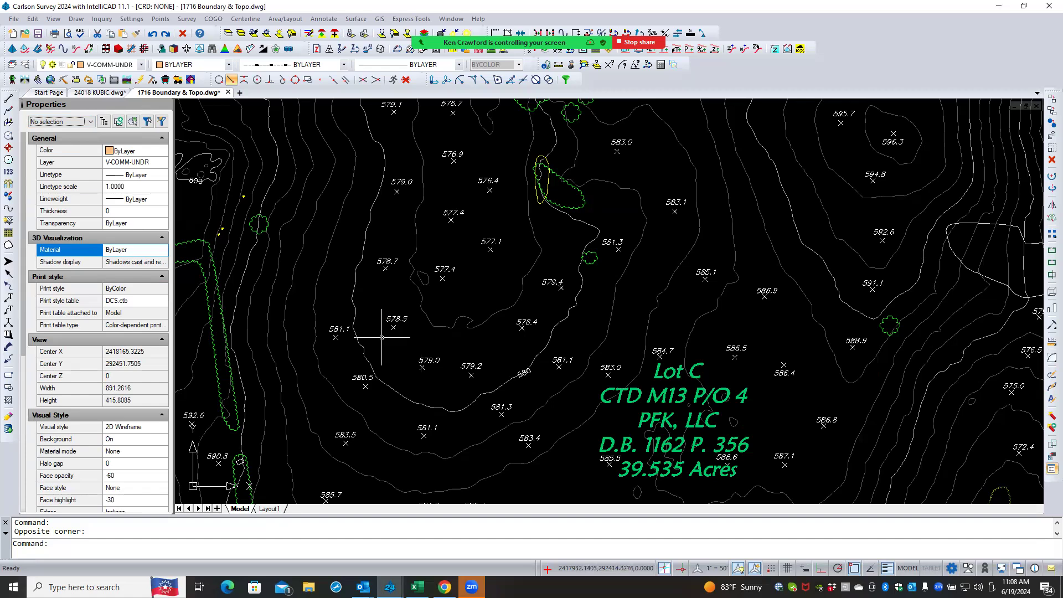
- Zoom in on the yellow points near the fence line west of Lot C
scroll(381, 337, up, 3)
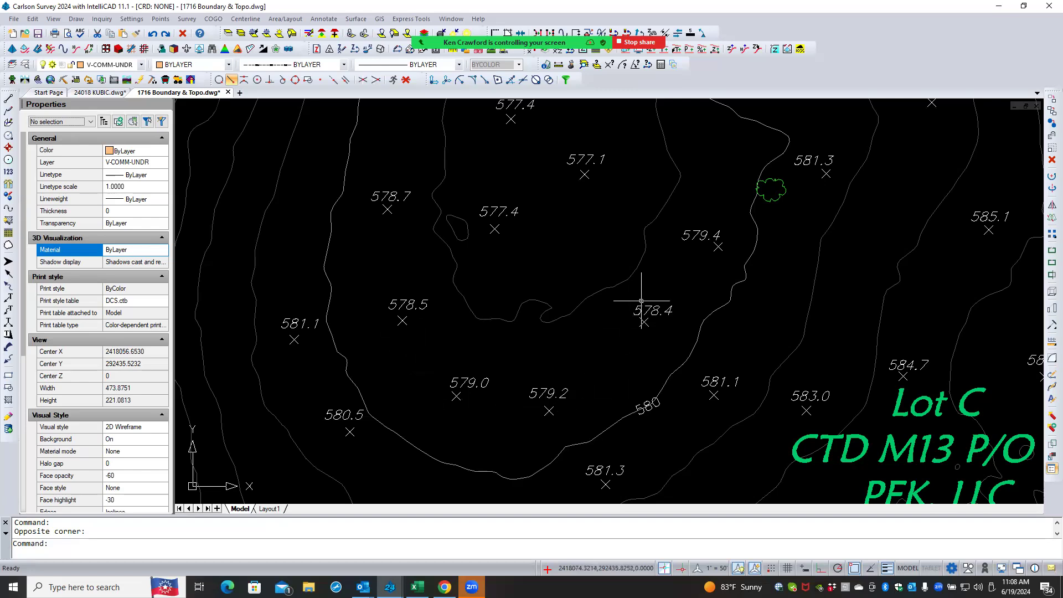
scroll(503, 358, down, 1)
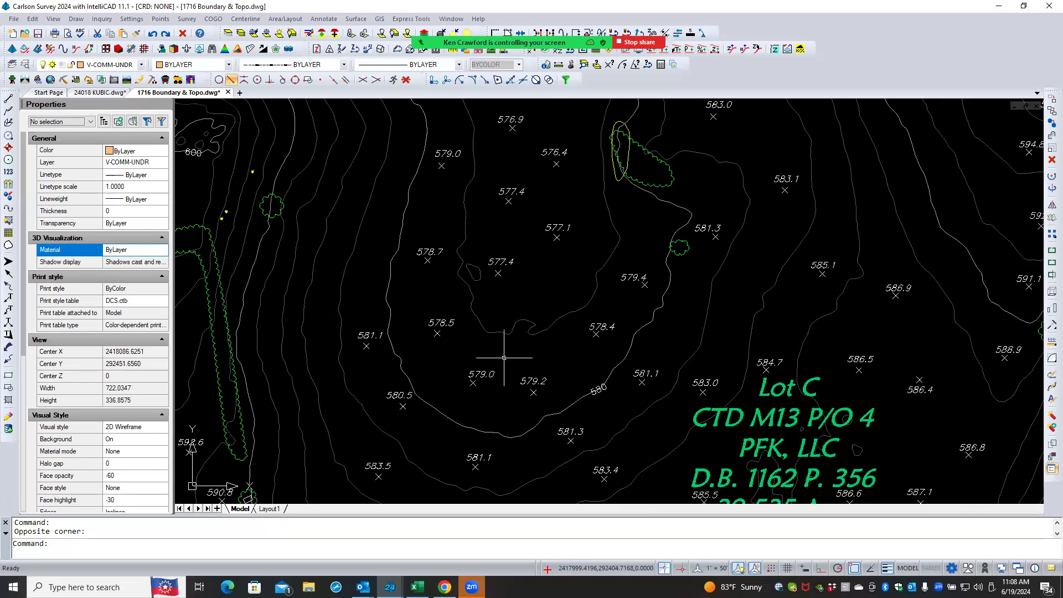
scroll(503, 363, down, 1)
scroll(503, 356, down, 4)
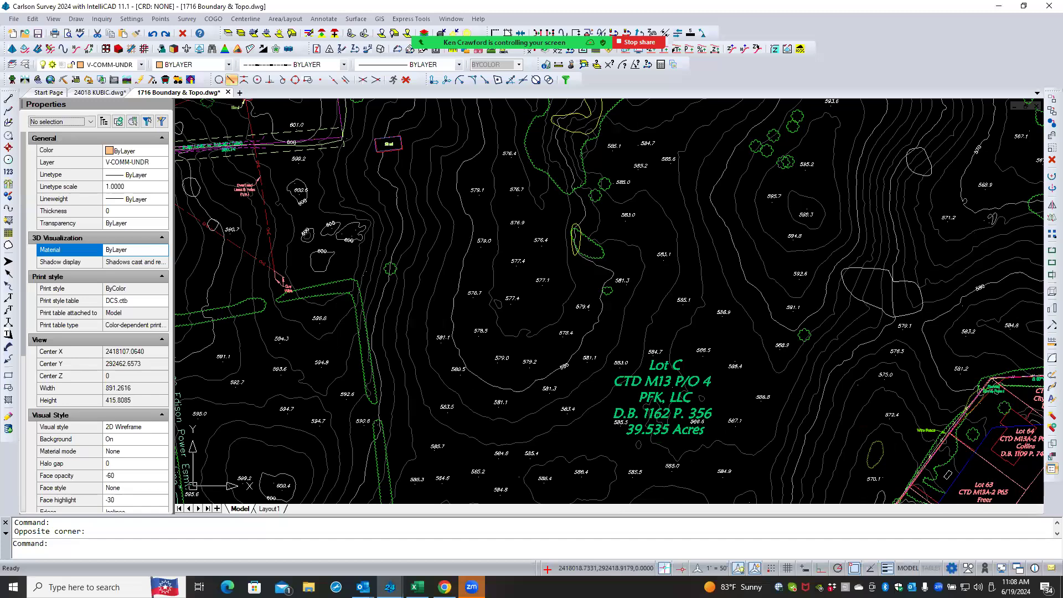
scroll(399, 285, up, 7)
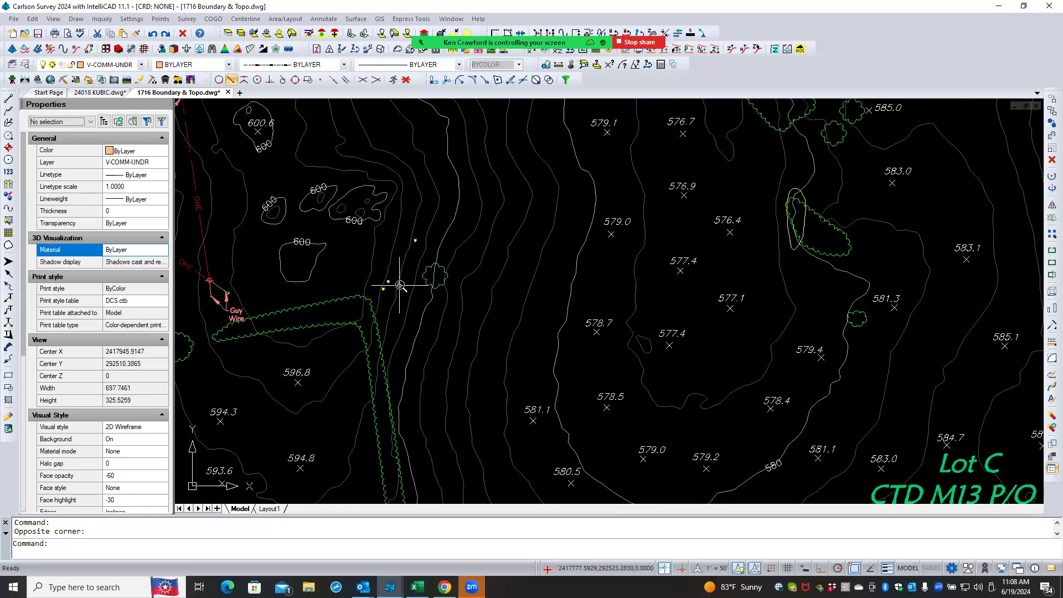
scroll(375, 279, up, 4)
scroll(381, 282, up, 2)
scroll(381, 282, down, 5)
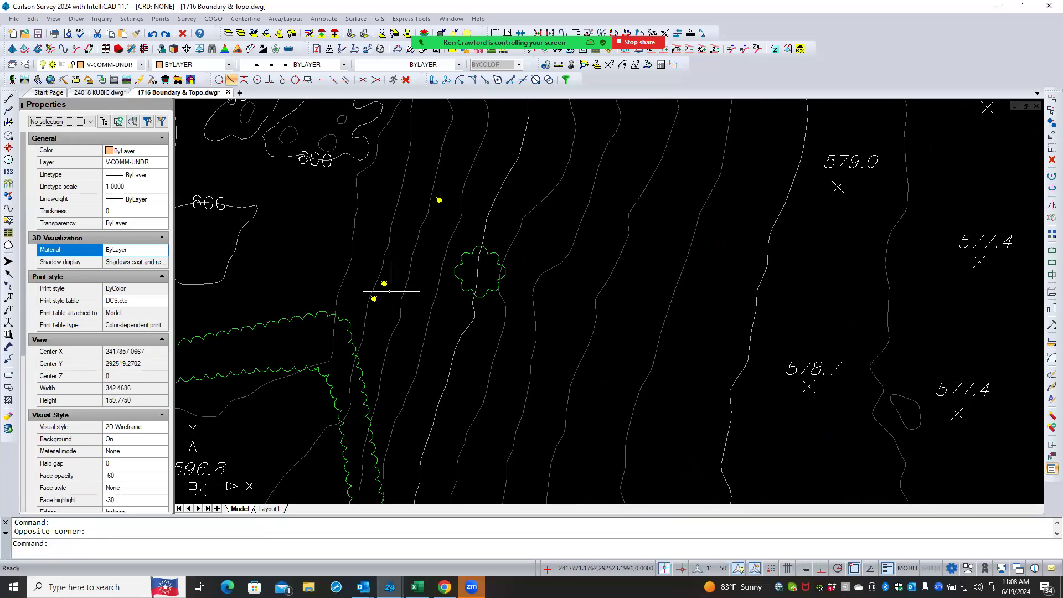
- Zoom out from the fence line to survey the whole Lot C site
scroll(461, 318, down, 3)
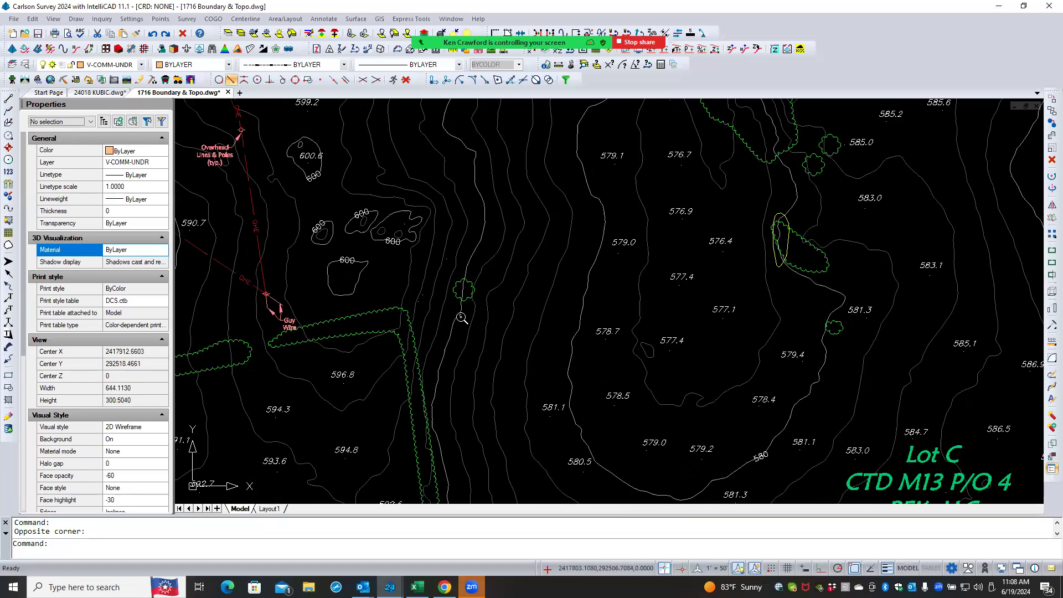
scroll(462, 319, down, 3)
scroll(460, 316, down, 3)
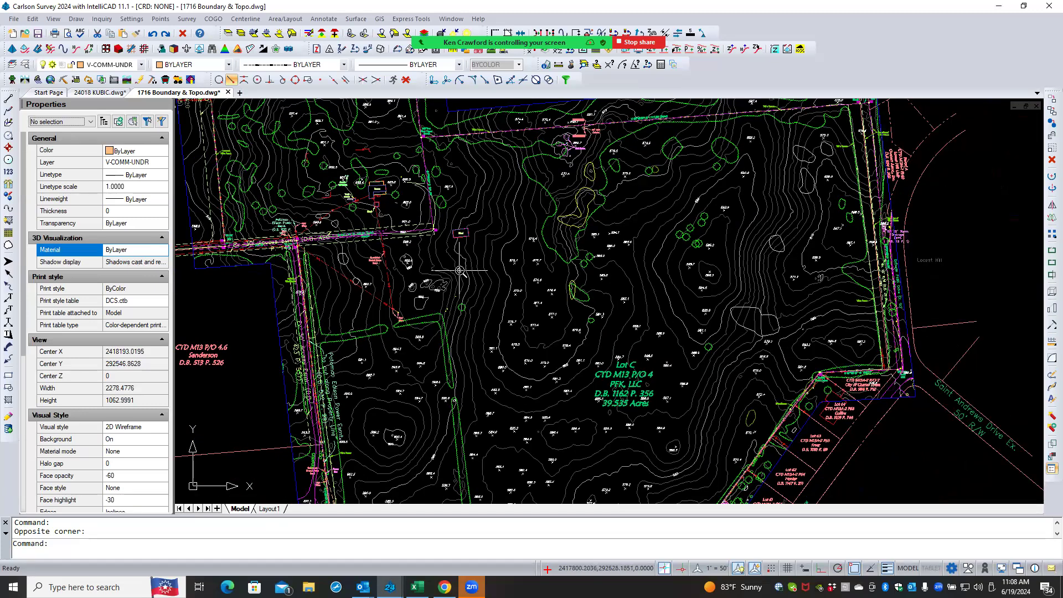
scroll(464, 274, down, 2)
scroll(465, 274, down, 1)
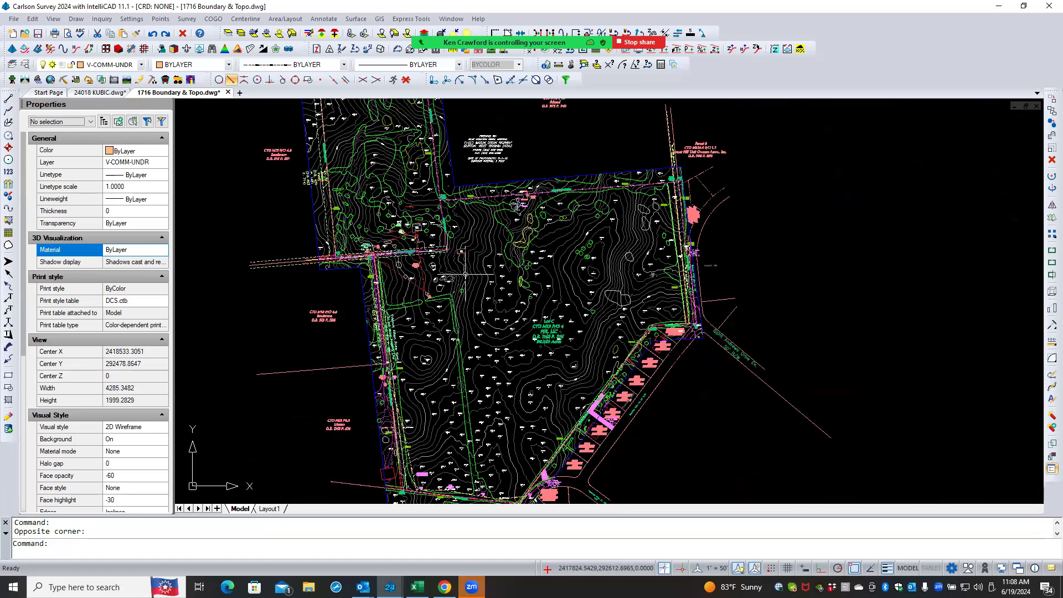
scroll(615, 435, up, 1)
scroll(614, 435, up, 7)
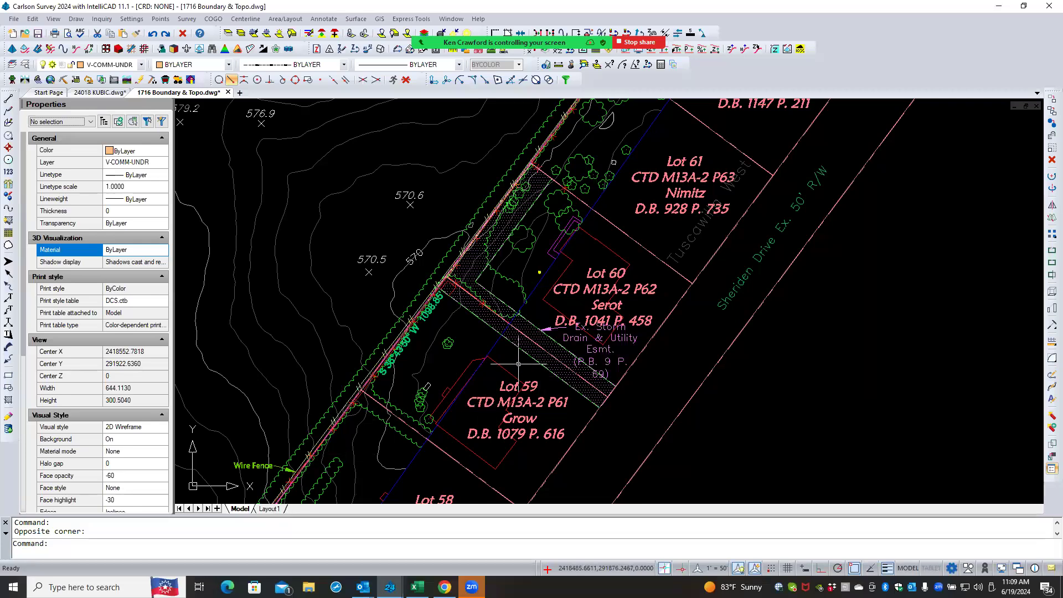
- Examine Lots 59 to 61 and the storm drain easement along the southeastern boundary, then return to the full site view
scroll(442, 324, up, 4)
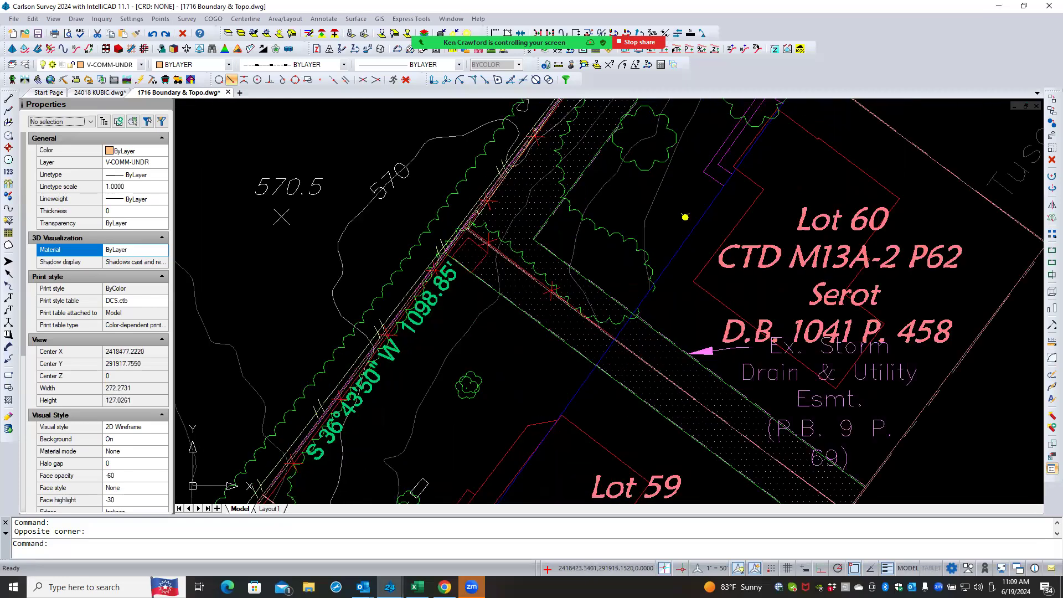
scroll(445, 318, up, 2)
scroll(445, 318, down, 4)
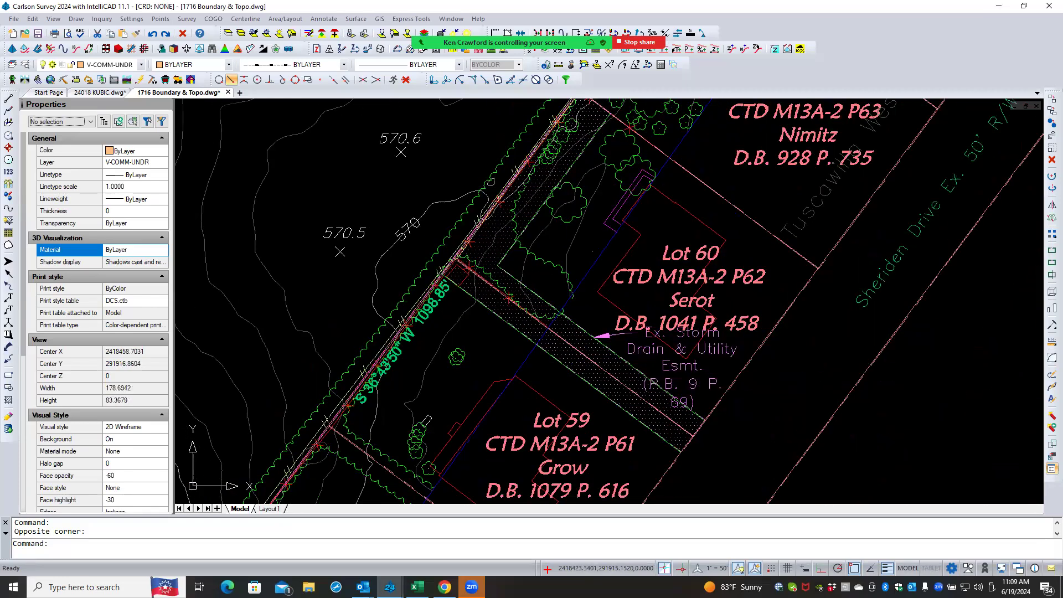
scroll(437, 311, down, 7)
scroll(437, 311, down, 2)
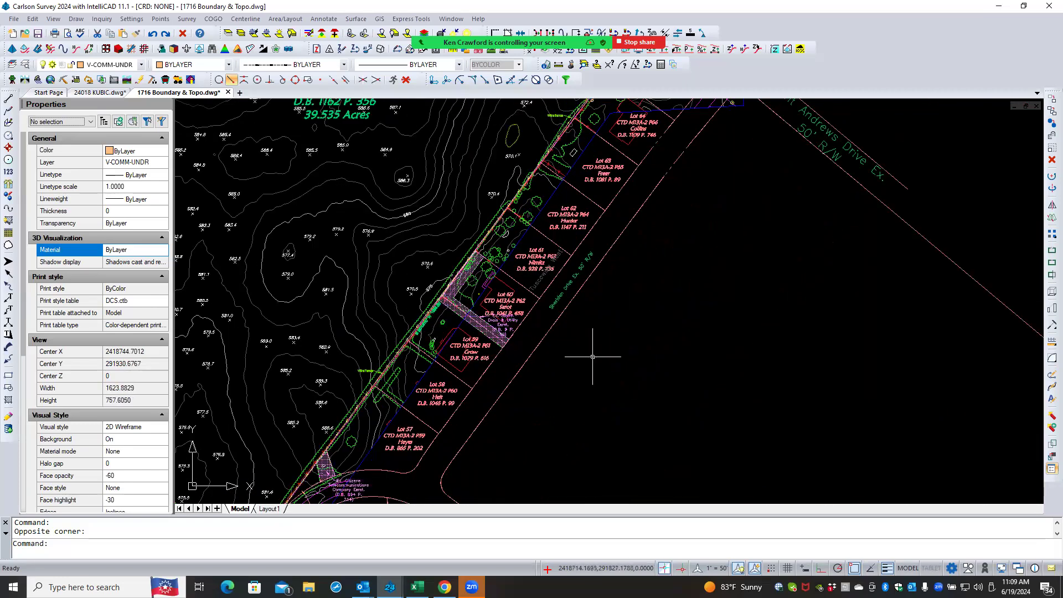
scroll(591, 348, down, 3)
scroll(594, 342, down, 2)
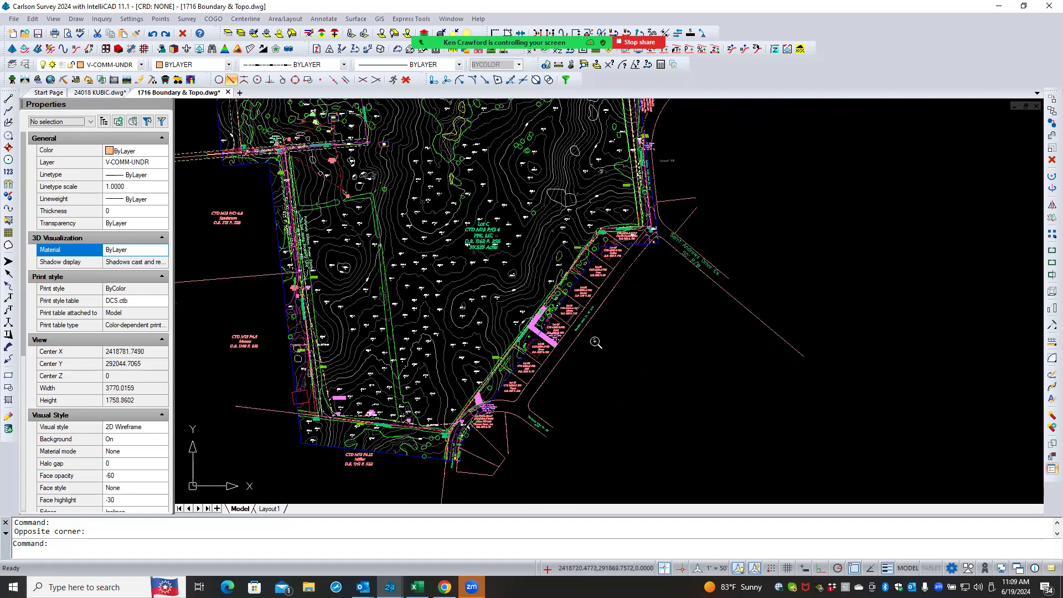
scroll(629, 310, down, 1)
middle_drag(635, 317, 620, 343)
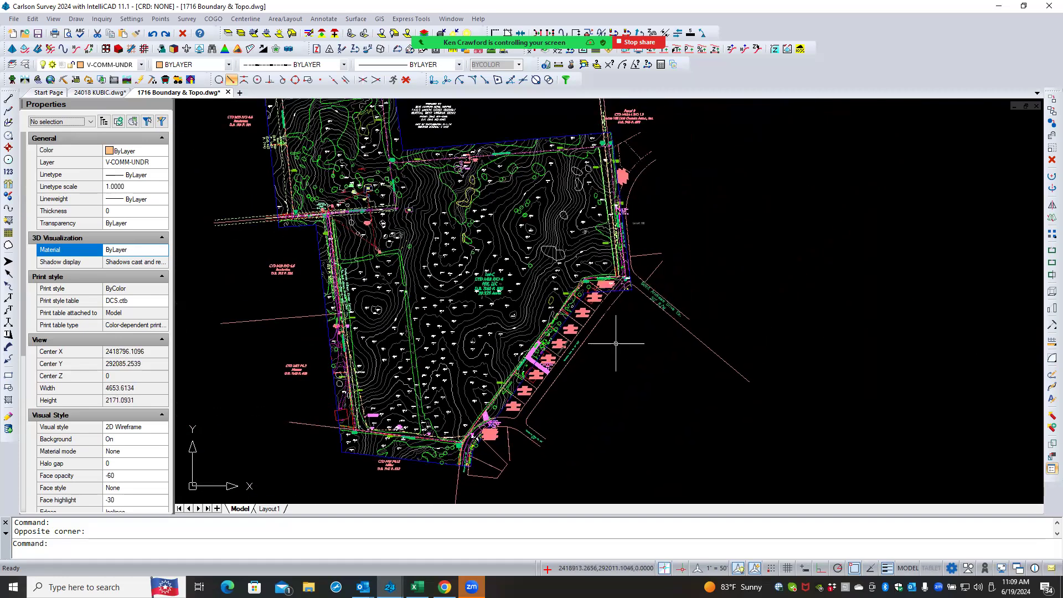
scroll(619, 343, down, 1)
scroll(611, 366, down, 1)
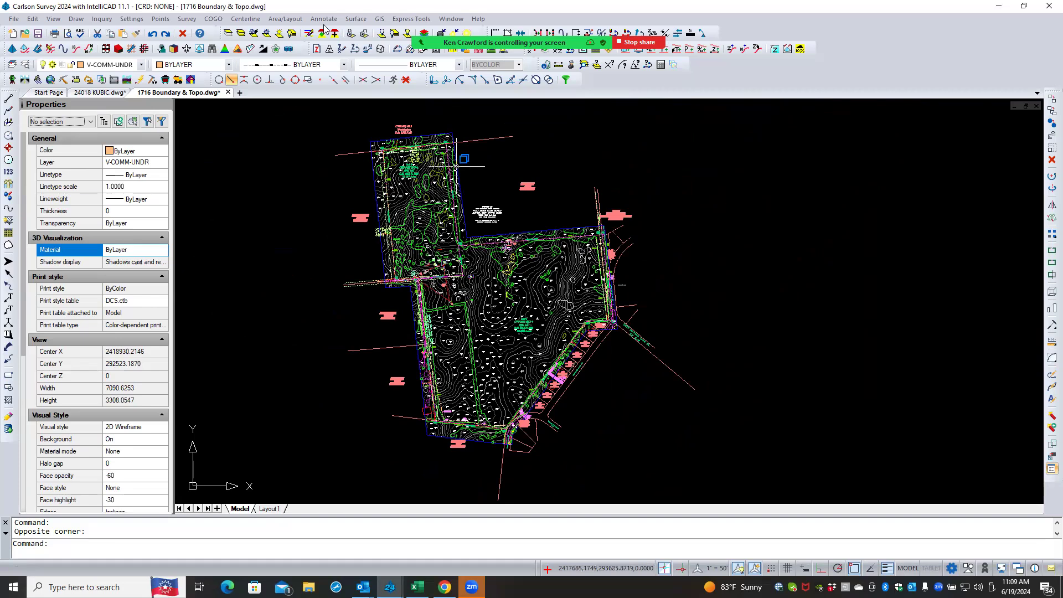
click(227, 34)
scroll(443, 157, up, 2)
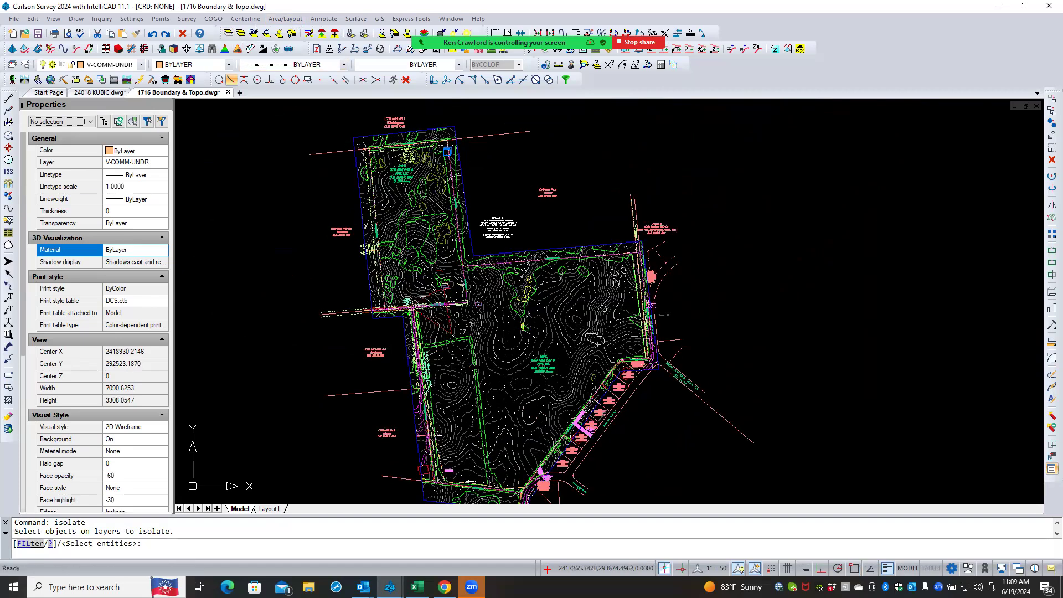
scroll(387, 166, up, 2)
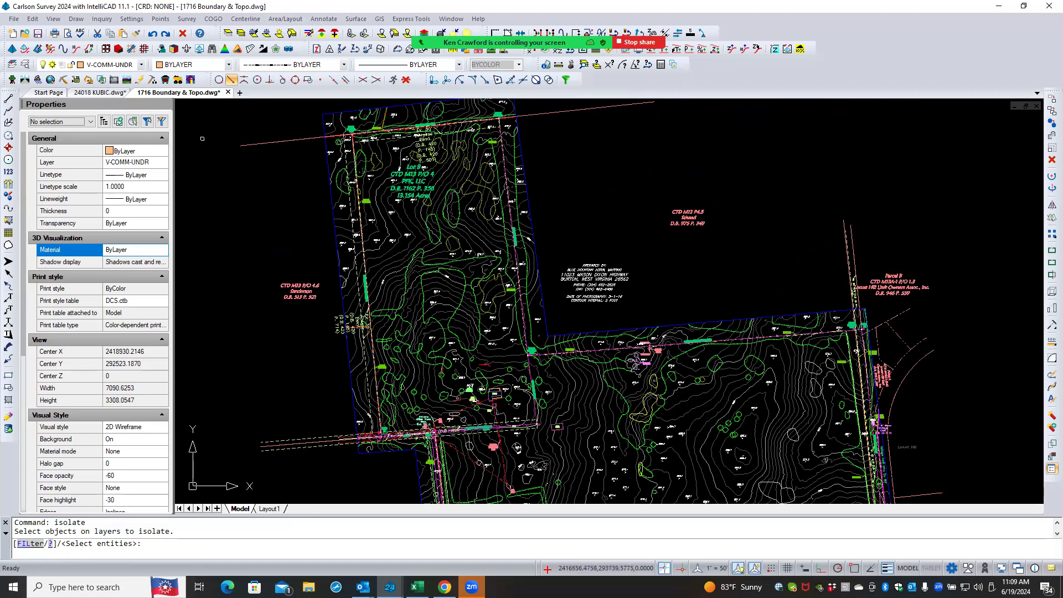
key(Escape)
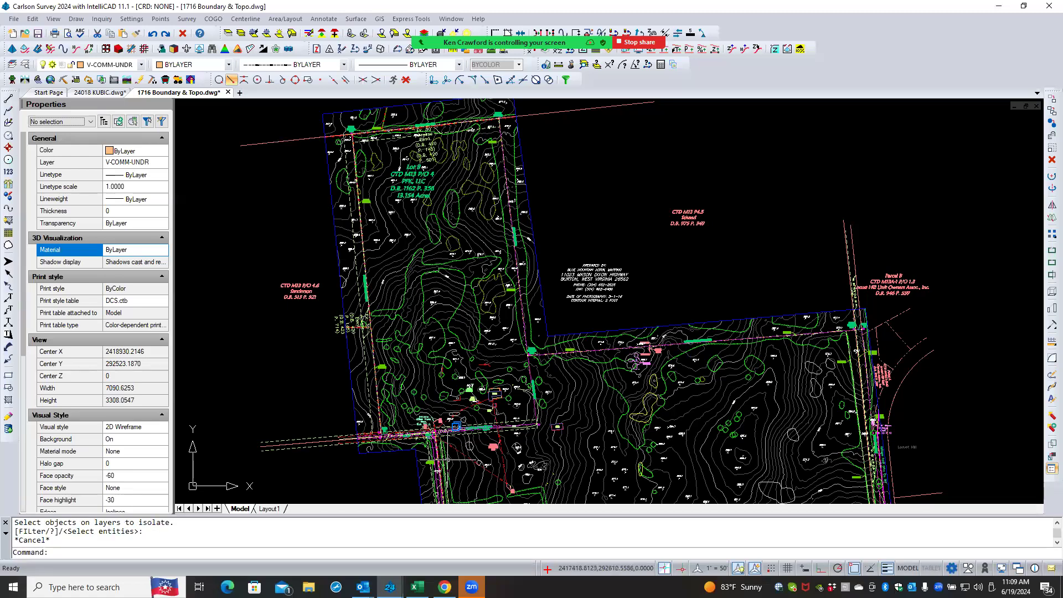
- Isolate the layers of three selected boundary and limit lines near the 30' access easement
scroll(436, 444, up, 2)
scroll(437, 444, up, 10)
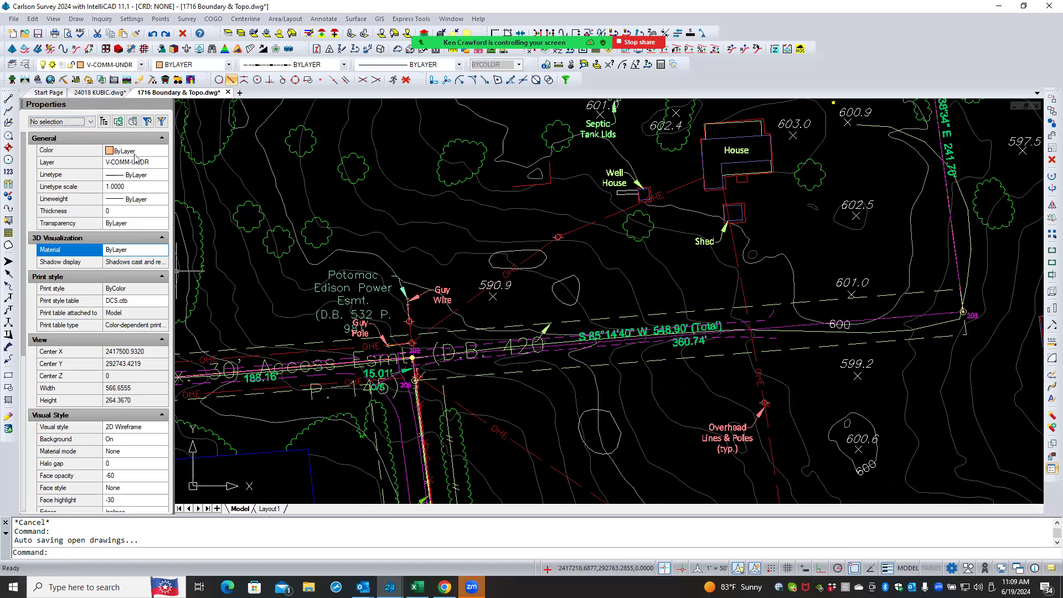
scroll(325, 307, down, 2)
scroll(325, 308, down, 4)
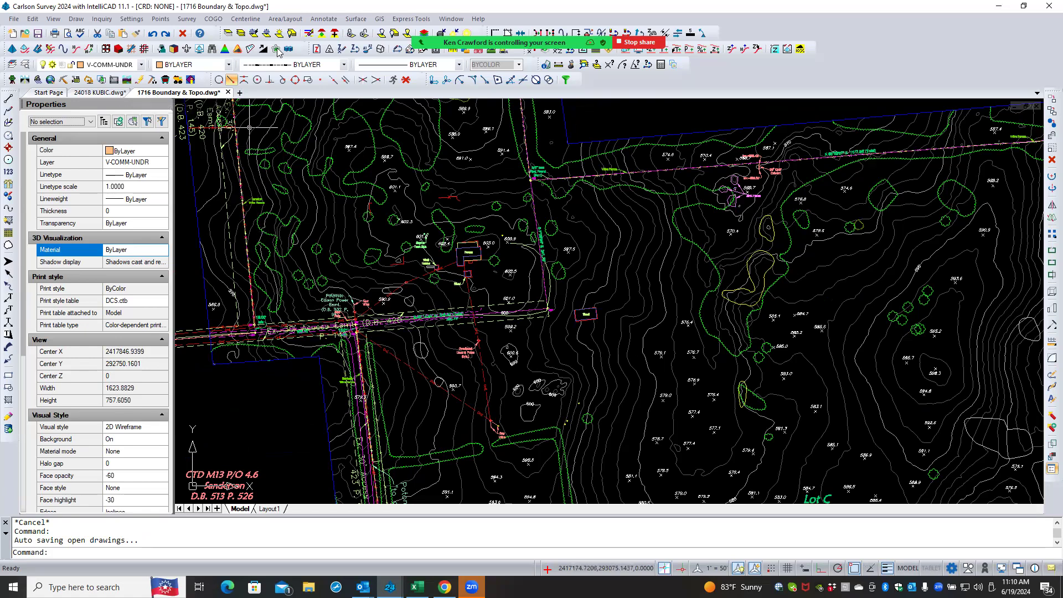
click(227, 35)
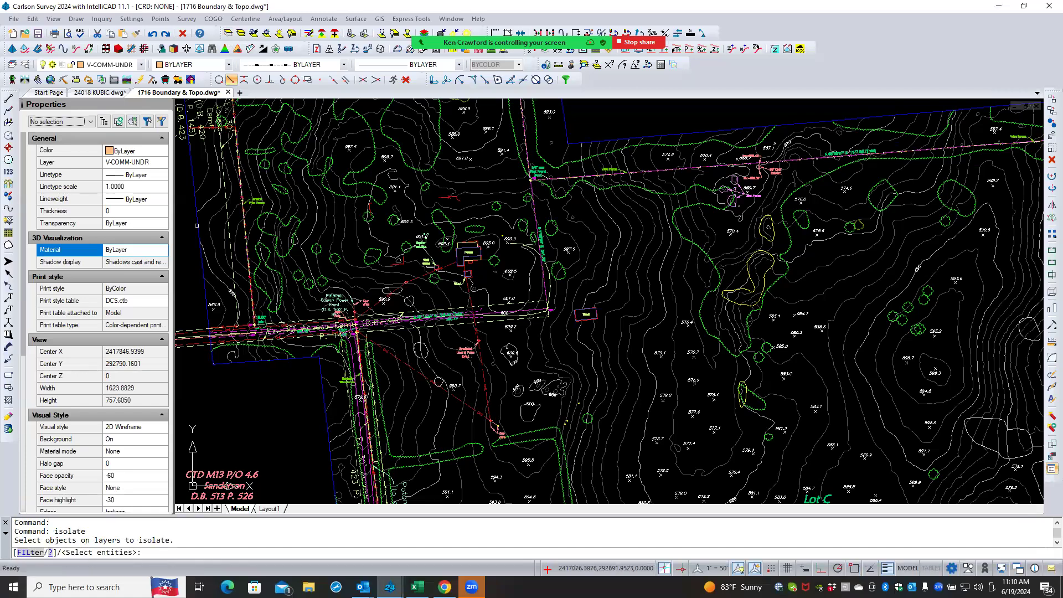
click(199, 224)
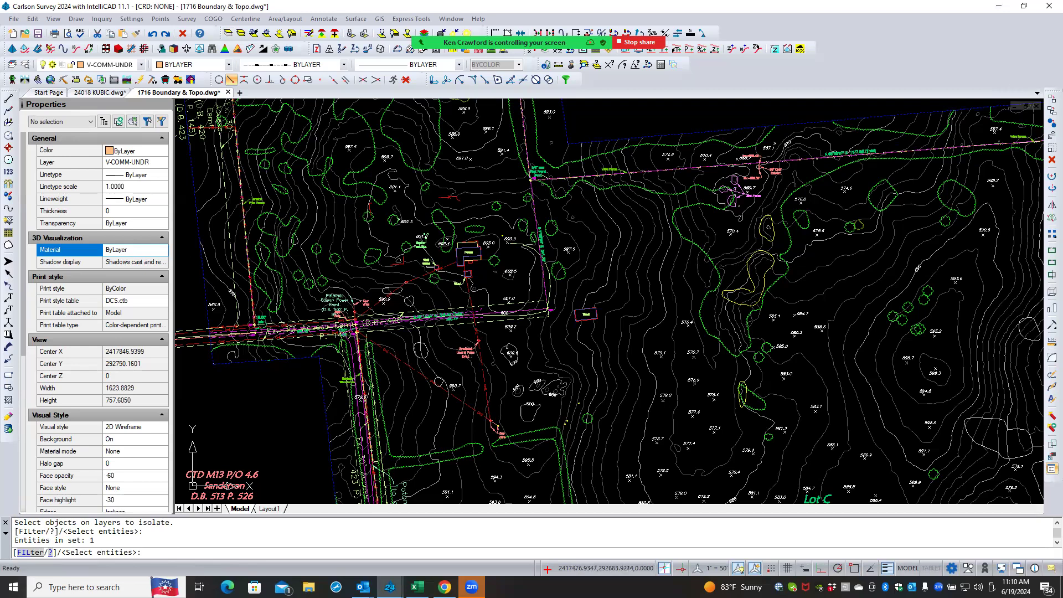
scroll(241, 344, down, 2)
scroll(241, 344, up, 4)
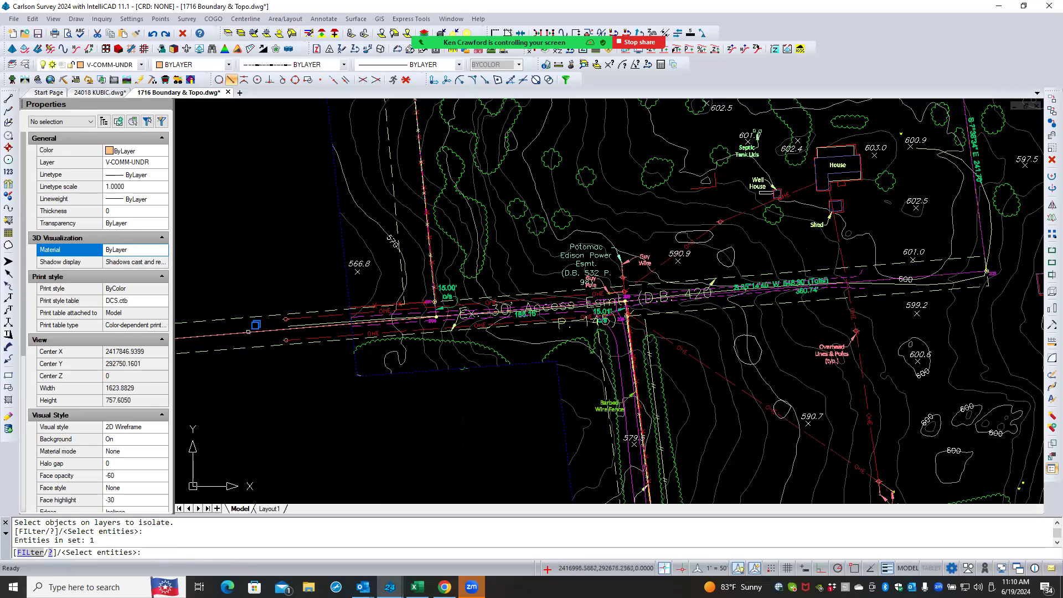
scroll(249, 331, up, 2)
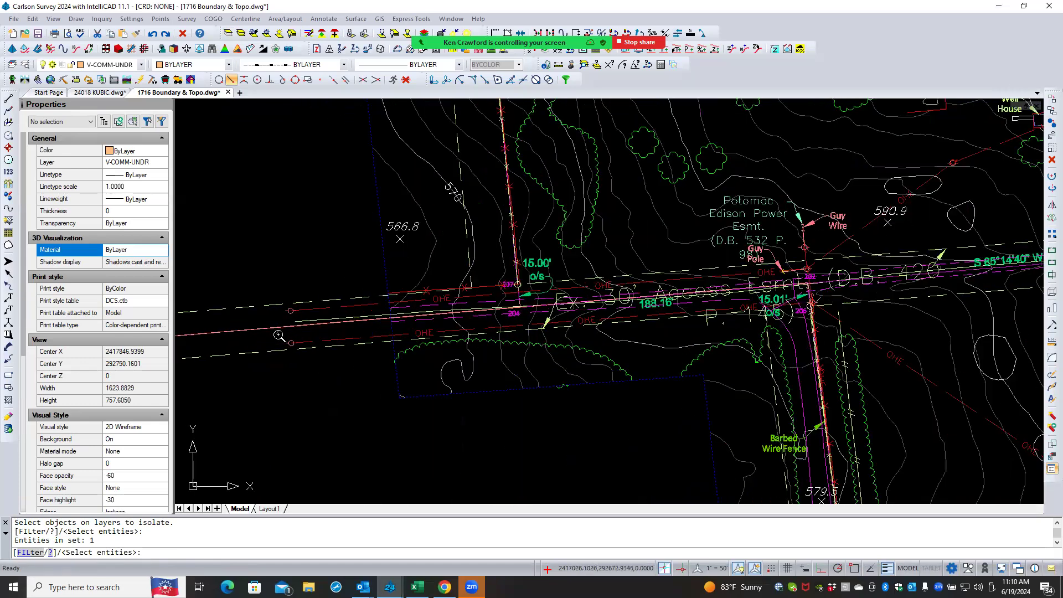
click(266, 327)
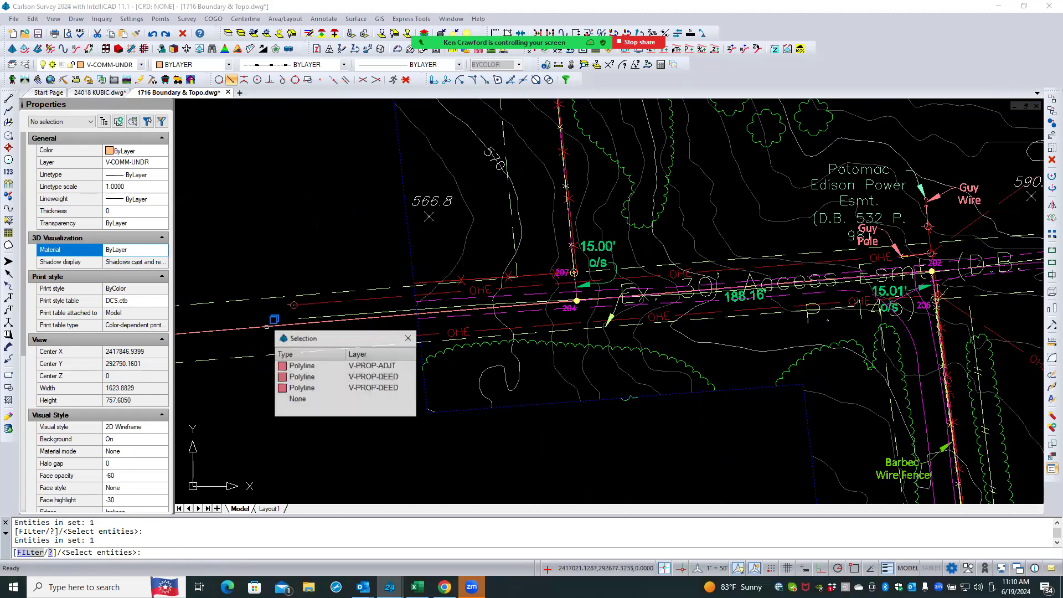
click(324, 366)
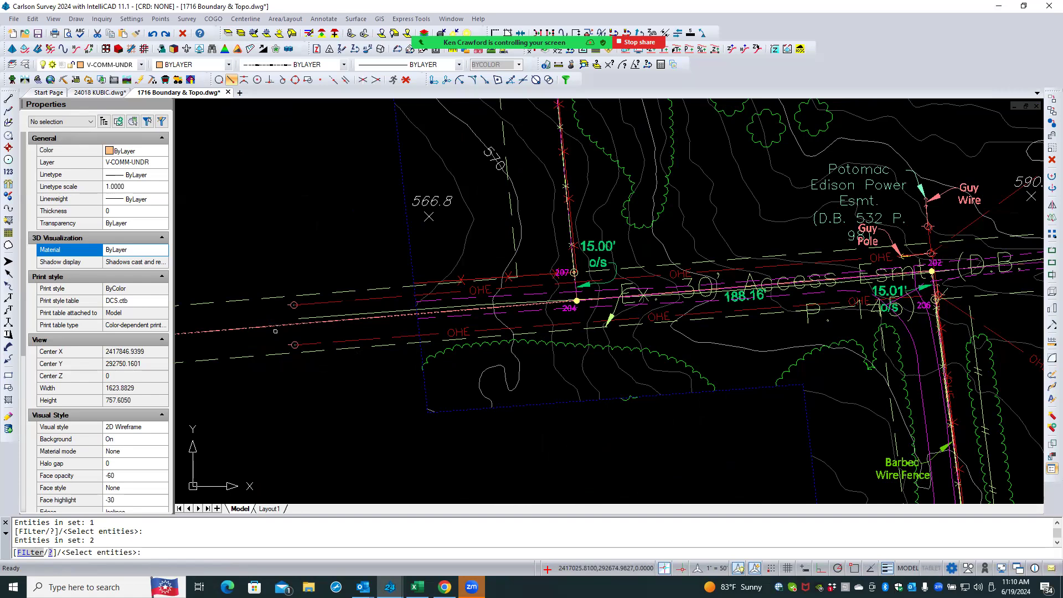
click(270, 354)
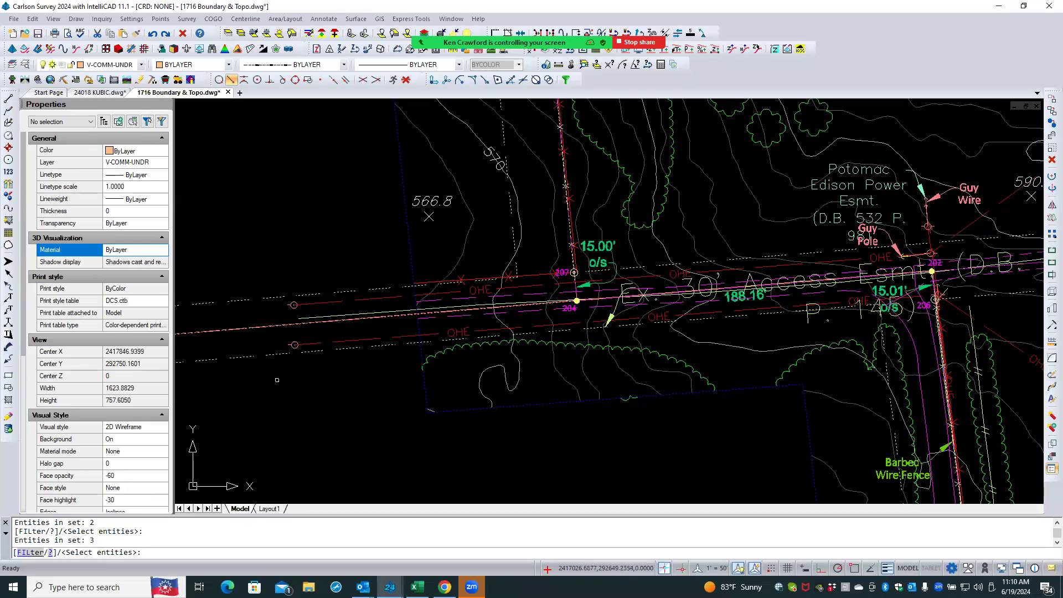
key(Return)
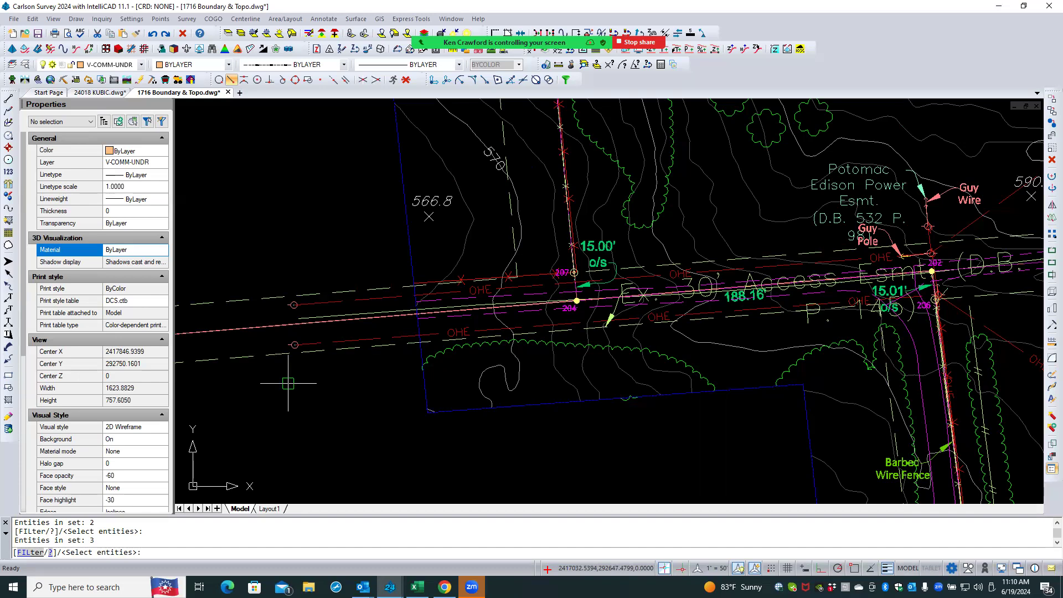
key(Return)
- Window-select all isolated boundary objects and copy them with base point 0,0
scroll(310, 366, down, 4)
scroll(446, 261, down, 3)
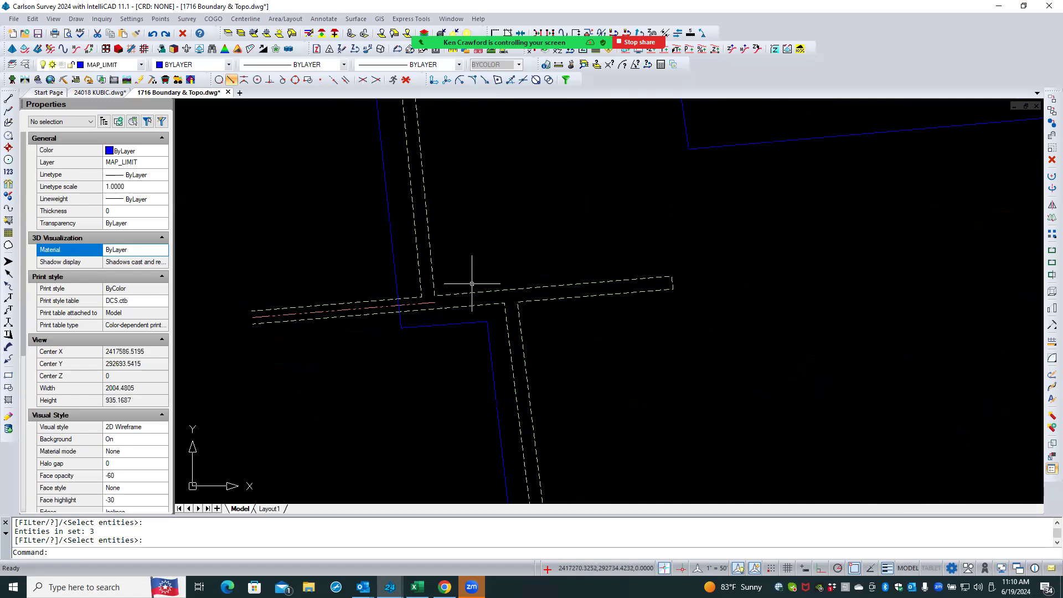
scroll(454, 315, down, 5)
scroll(421, 343, down, 2)
middle_drag(359, 322, 342, 268)
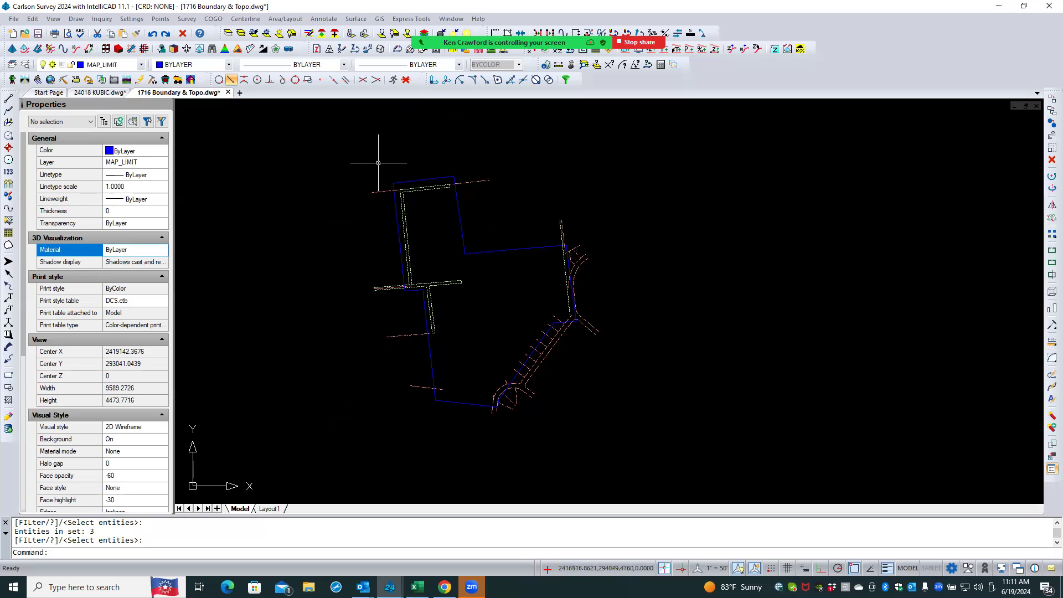
click(329, 157)
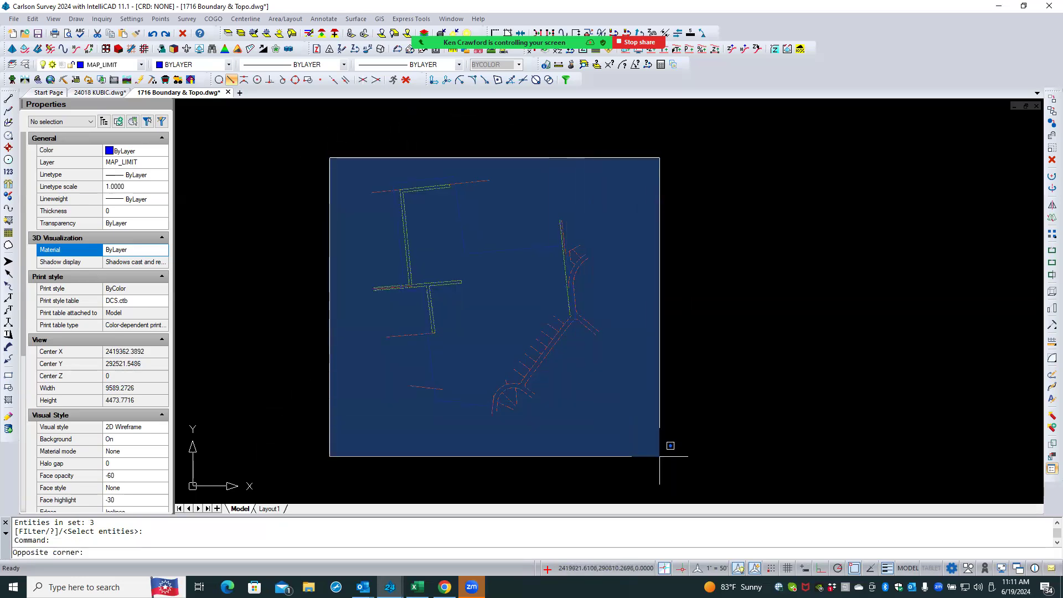
click(659, 453)
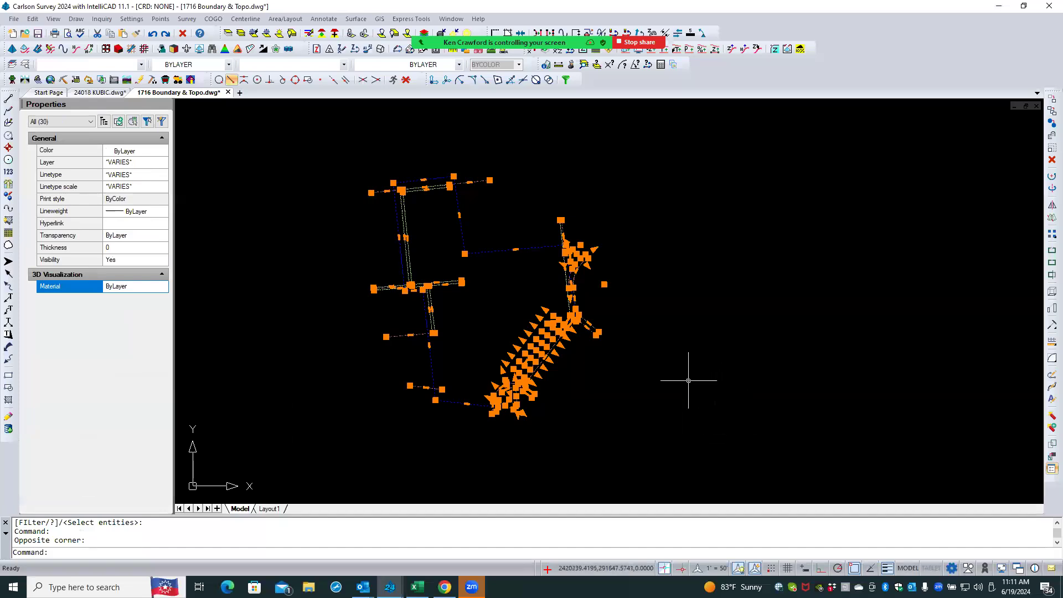
right_click(622, 232)
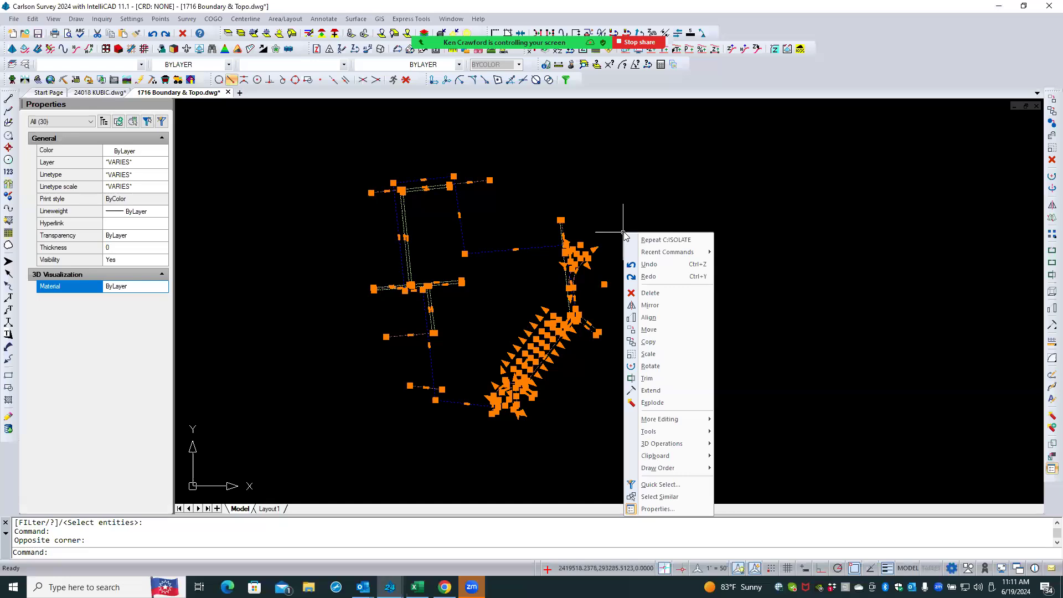
mouse_move(681, 460)
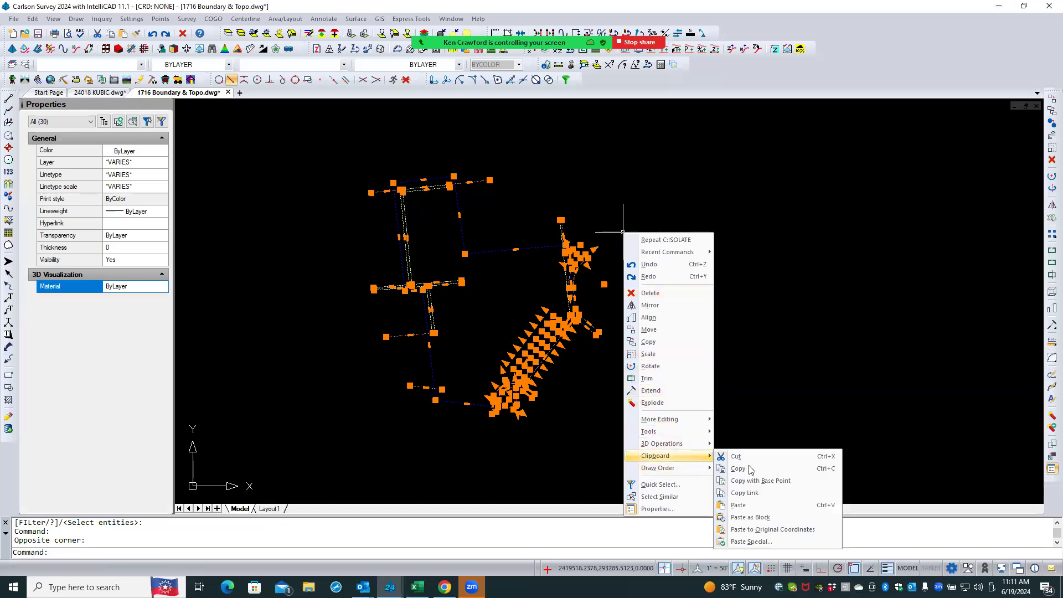
click(795, 480)
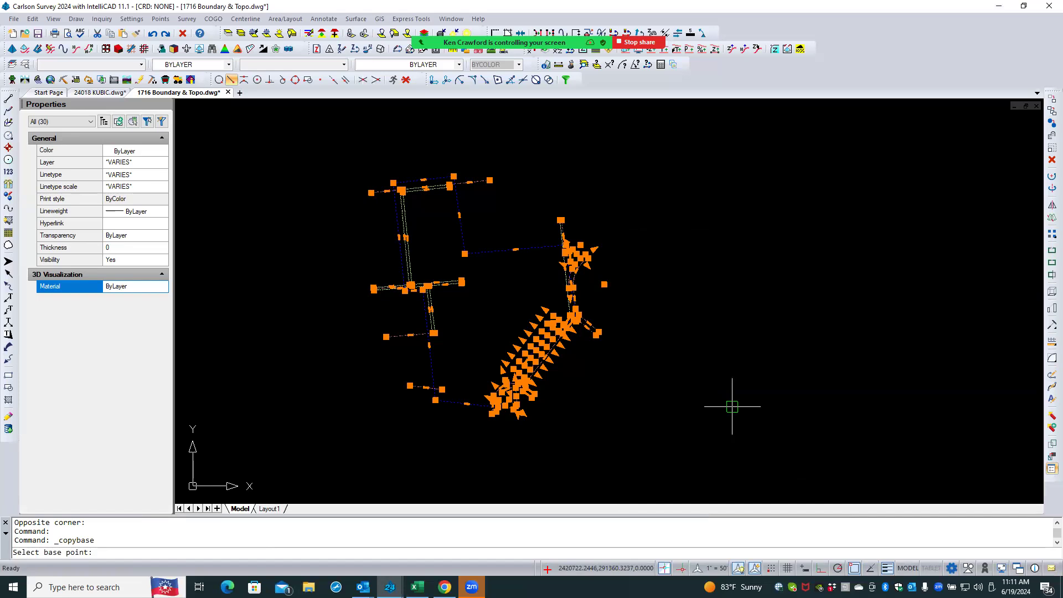
text(0,0)
key(Return)
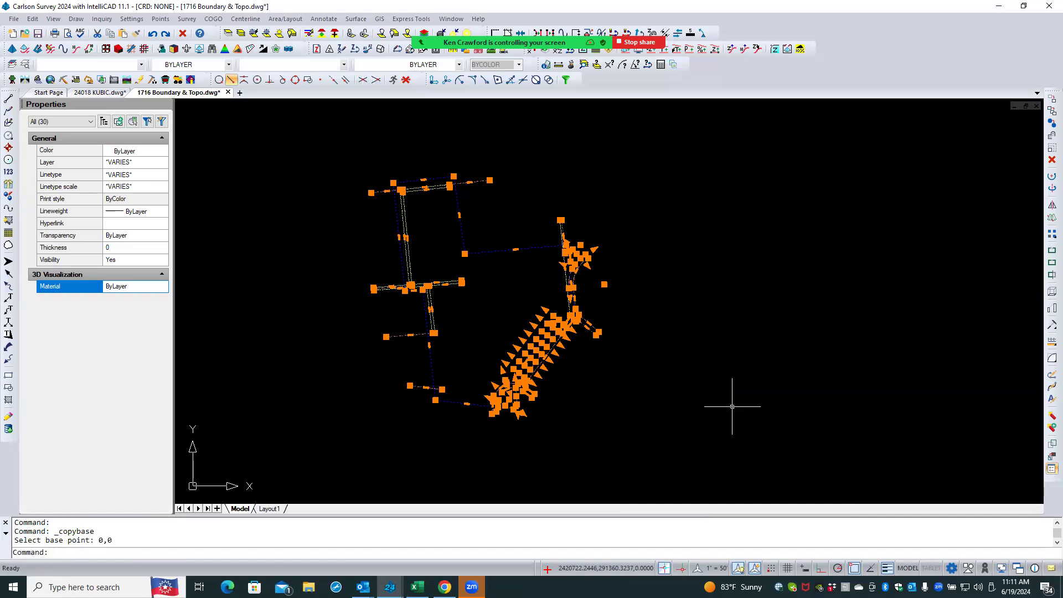
- Switch to the 24018 KUBIC drawing and paste the copied boundary objects at their original coordinates
click(105, 93)
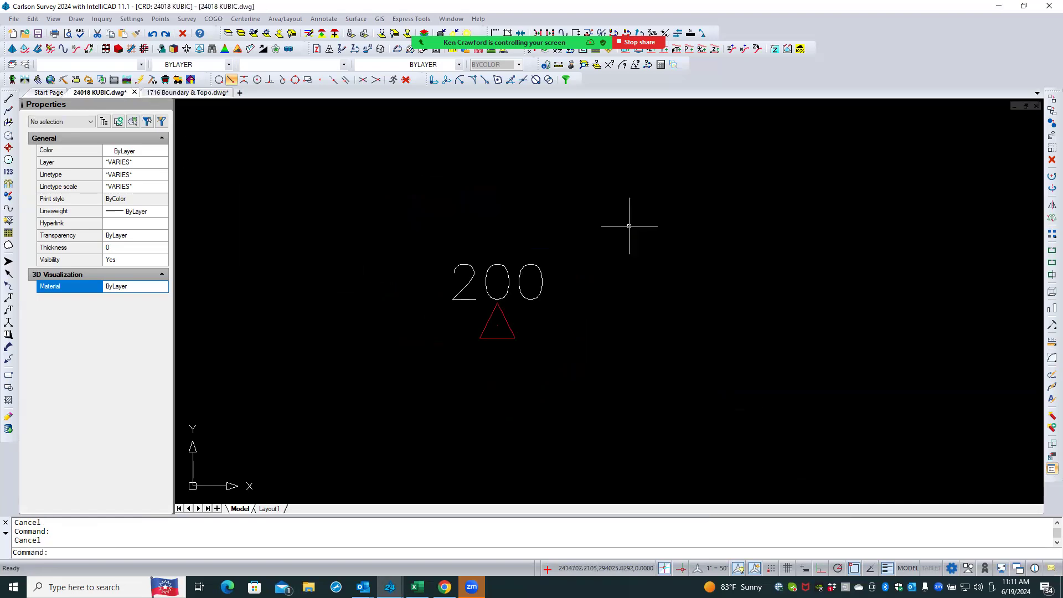
scroll(389, 302, down, 5)
click(389, 303)
scroll(629, 226, down, 5)
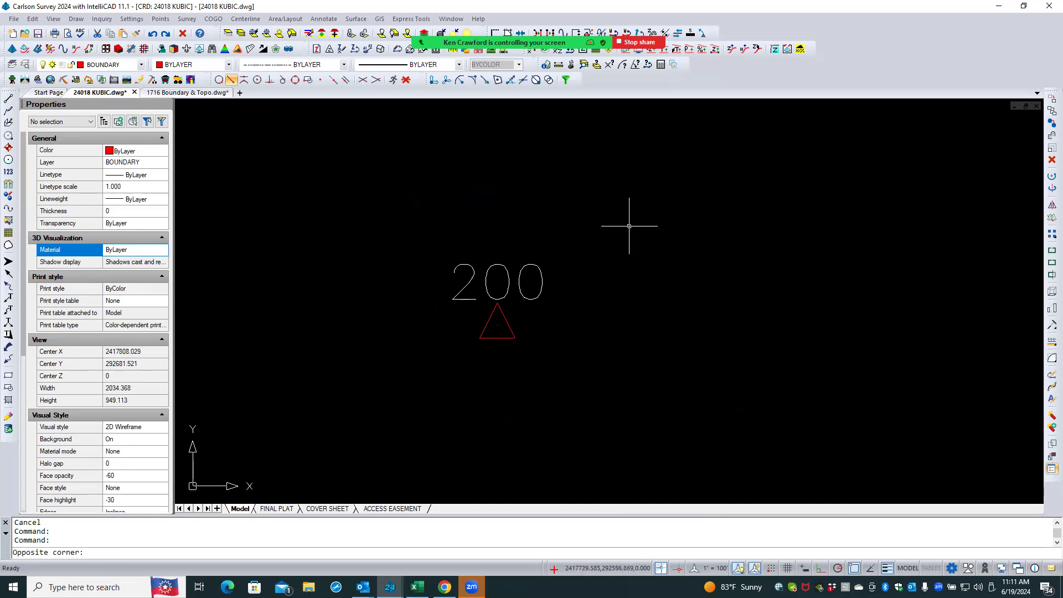
right_click(560, 339)
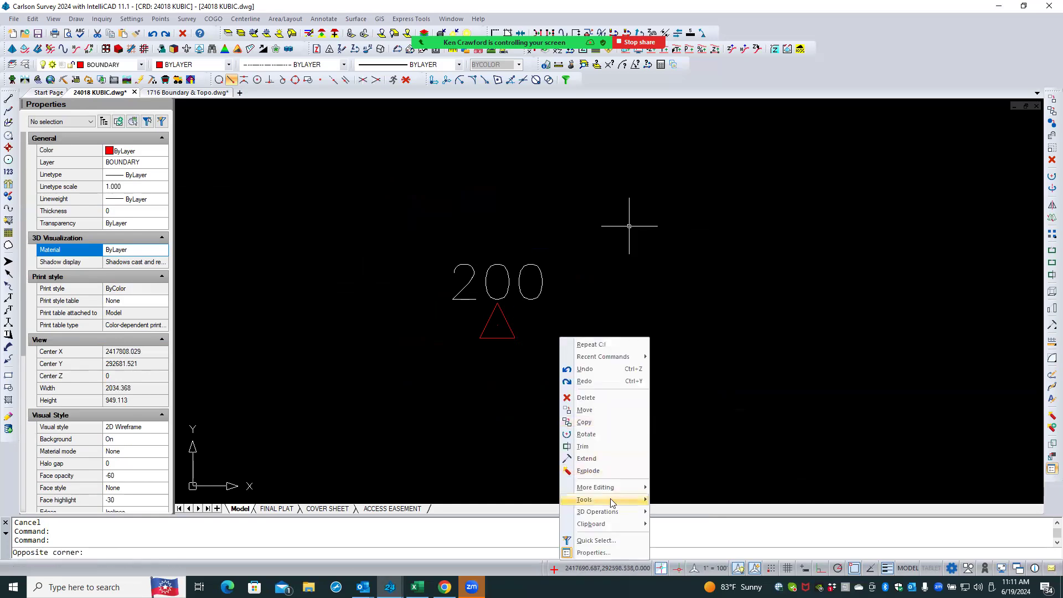
mouse_move(620, 524)
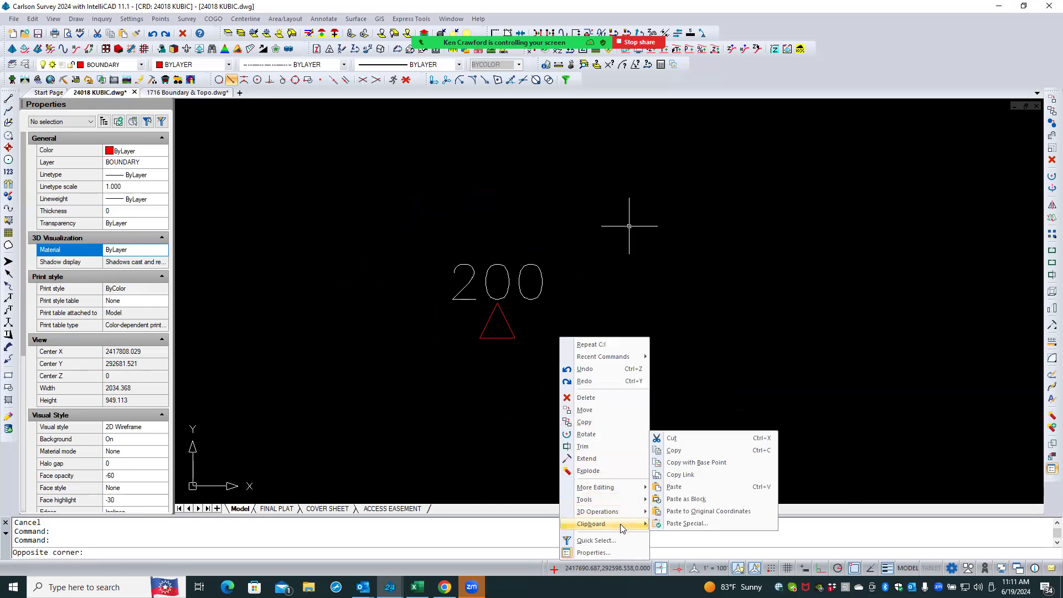
click(714, 511)
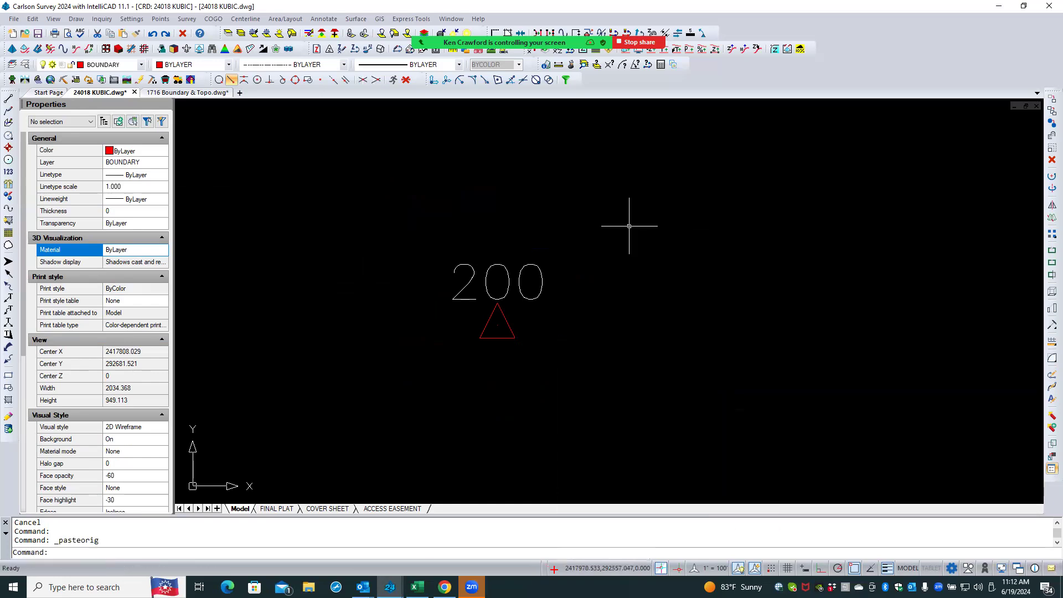
- Zoom to extents and check both drawings for the pasted boundary objects by selecting and clearing selections
click(629, 226)
middle_click(628, 226)
middle_click(628, 226)
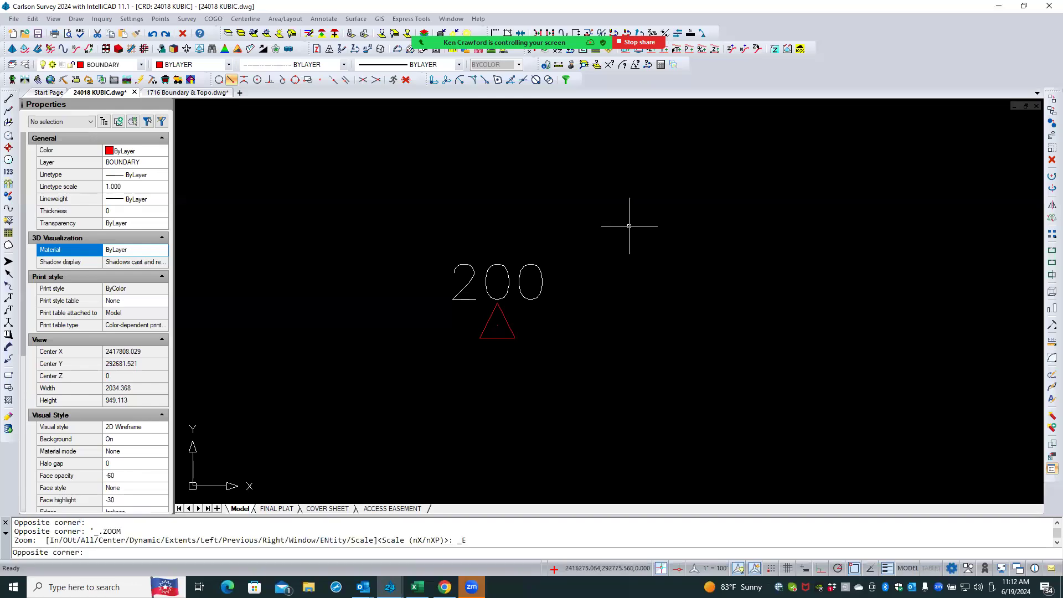
click(629, 226)
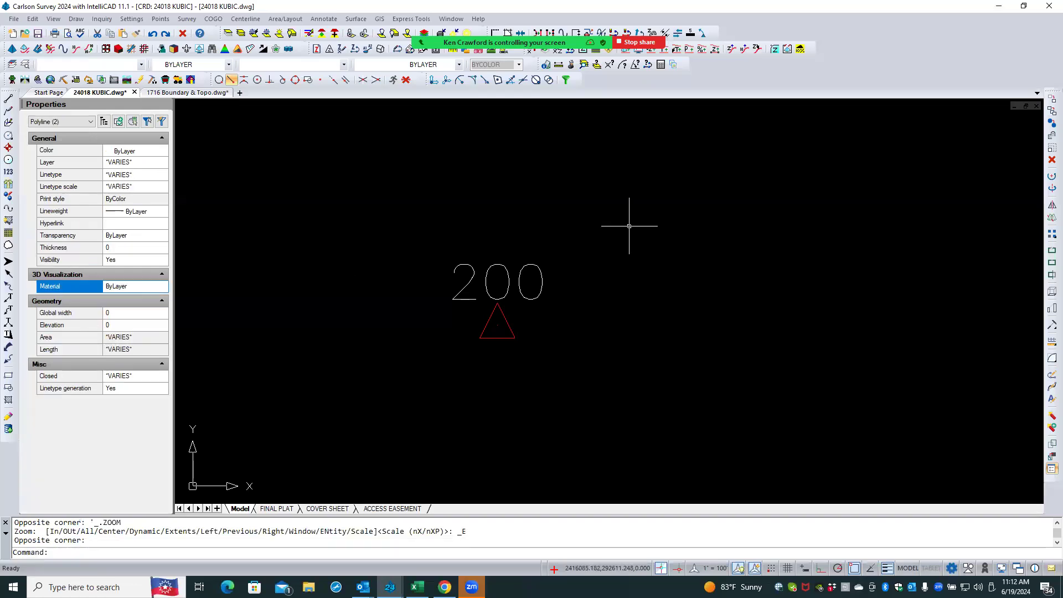
key(Escape)
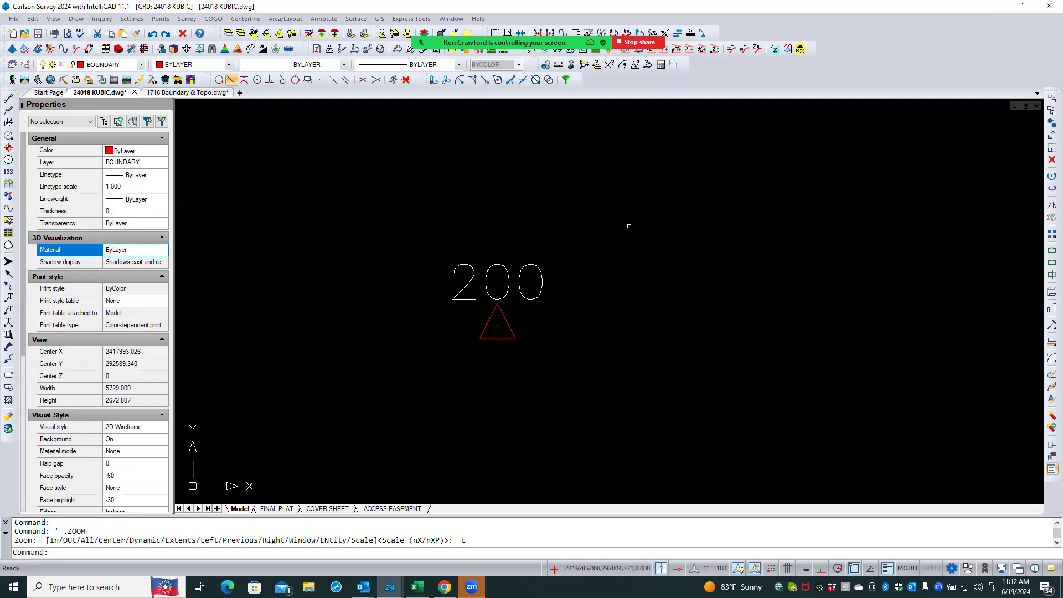
click(197, 94)
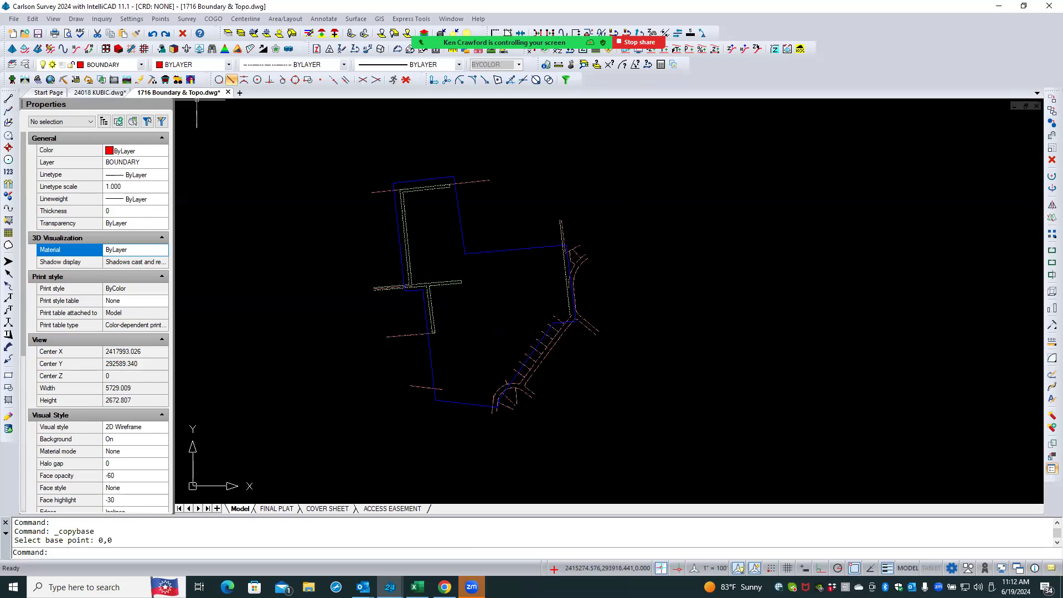
click(341, 203)
click(319, 222)
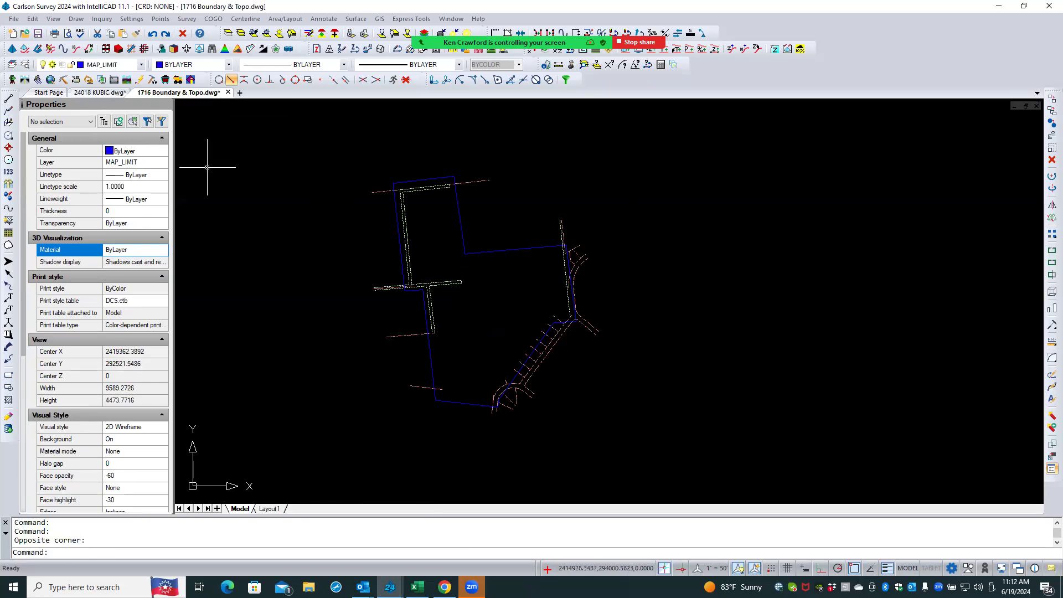
click(100, 93)
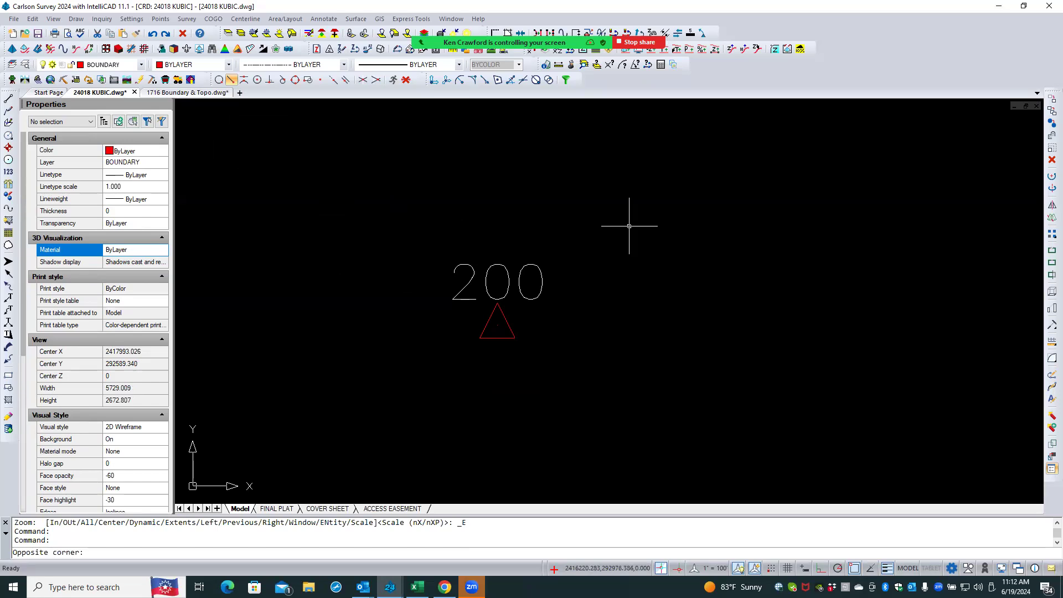
click(629, 226)
click(628, 226)
click(629, 226)
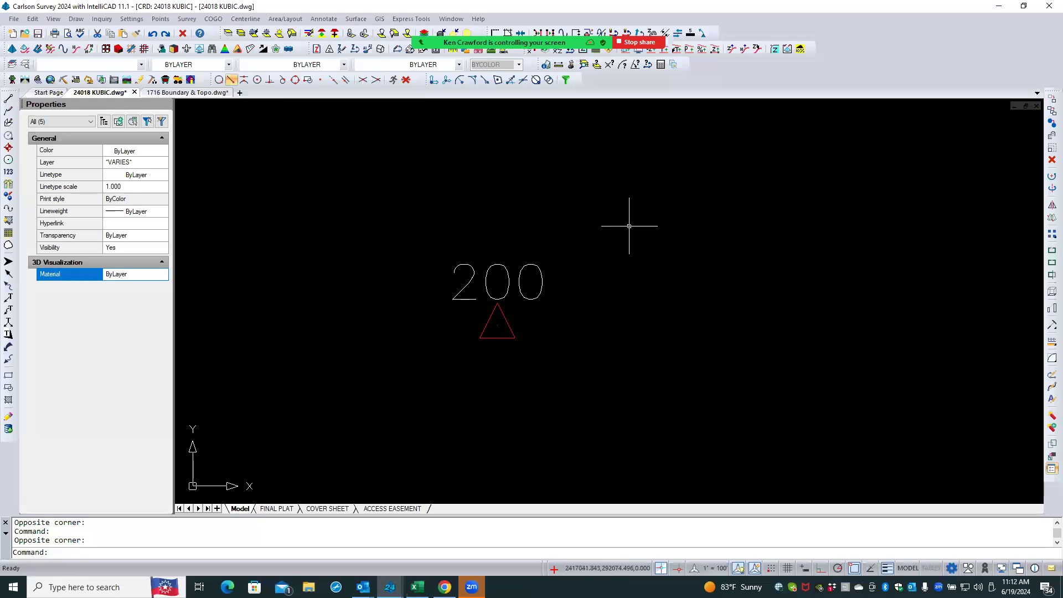
key(Escape)
key(Escape)
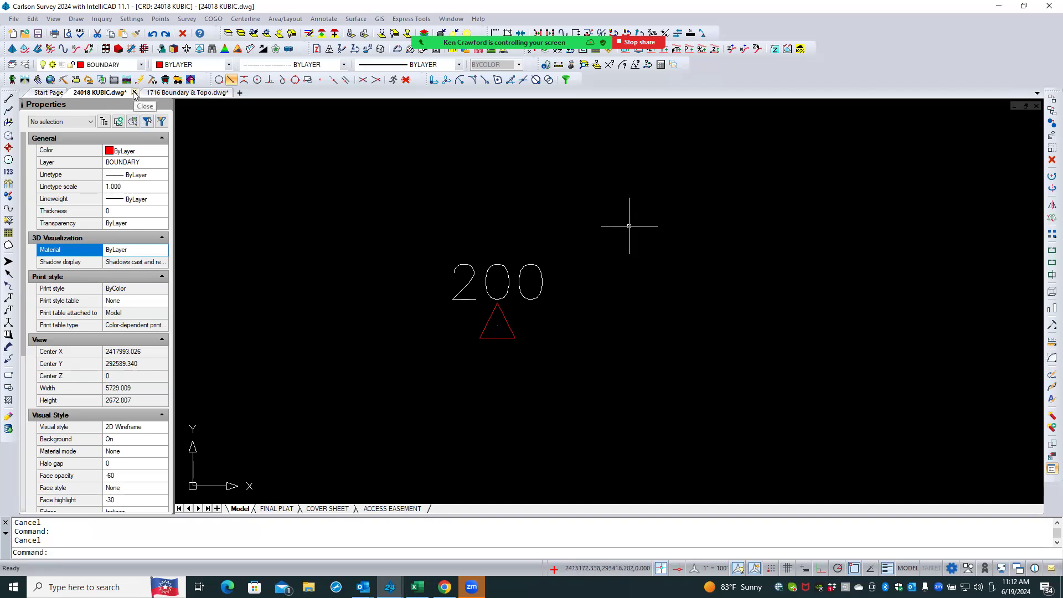
- Close the 24018 KUBIC drawing saving its changes, then reopen 24018 KUBIC.dwg from the recent files list
click(134, 93)
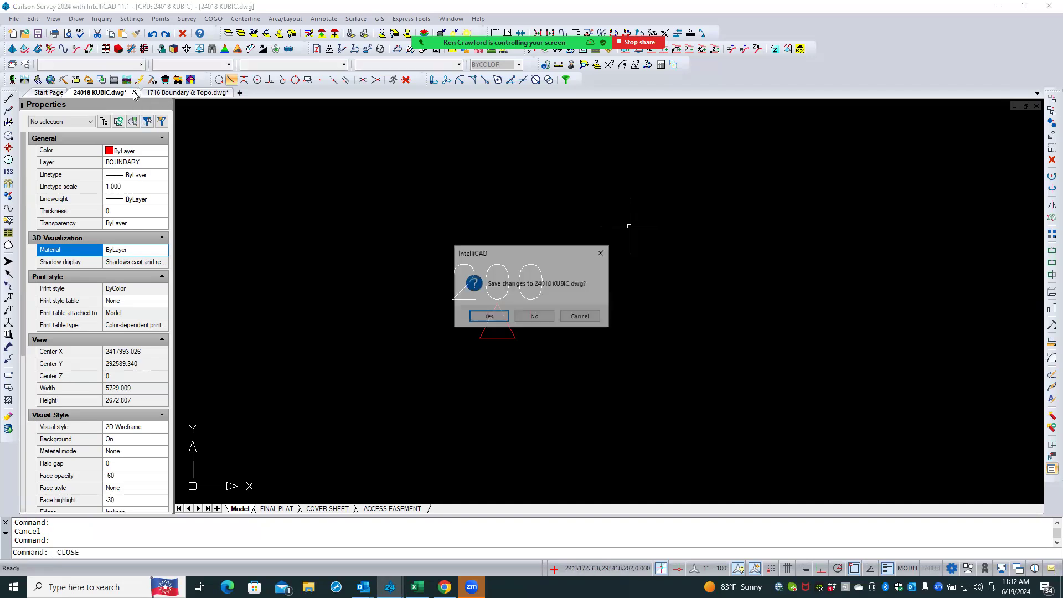
click(487, 316)
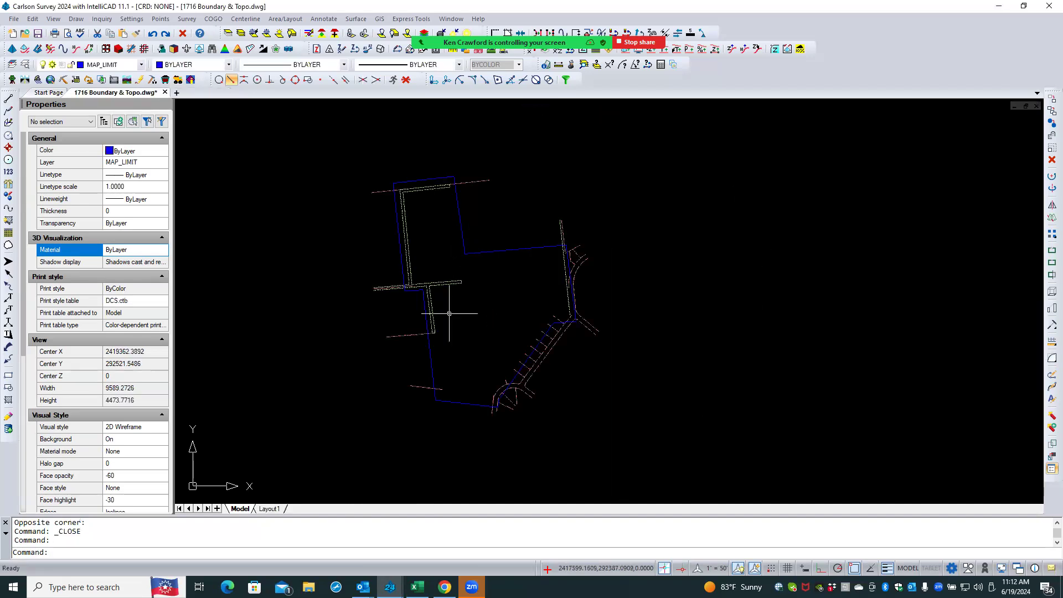
click(14, 19)
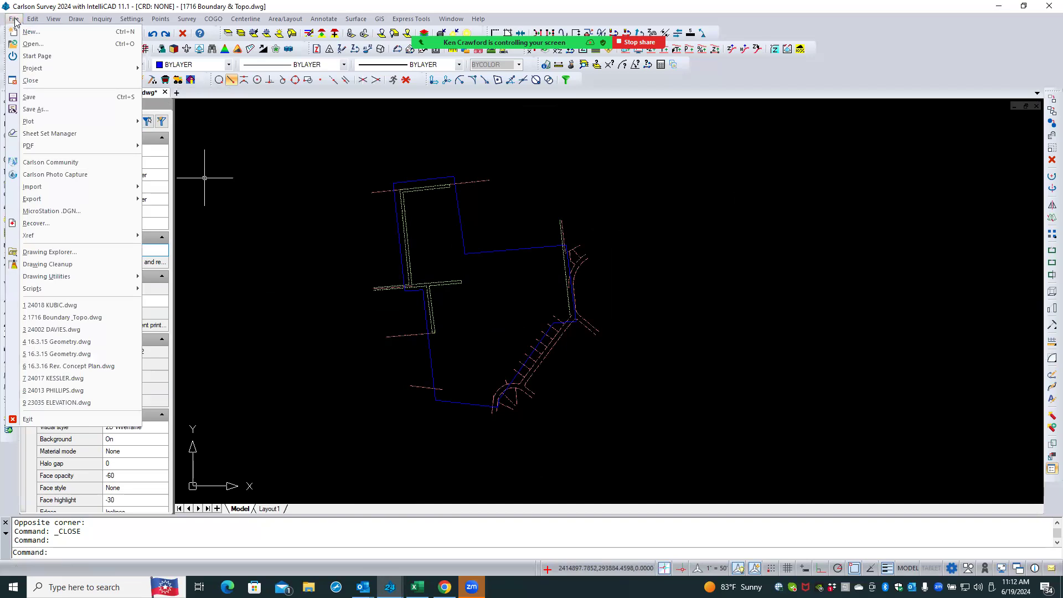
click(90, 306)
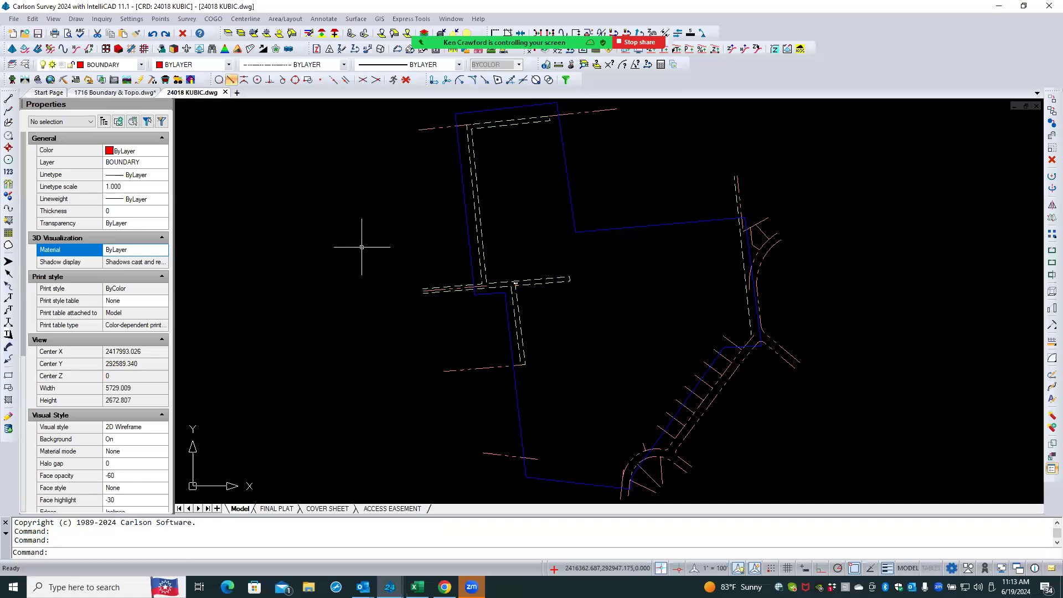
- Reorder the drawing tabs and inspect the pasted boundary and limit lines around point 200 and the access road
drag(200, 95, 97, 98)
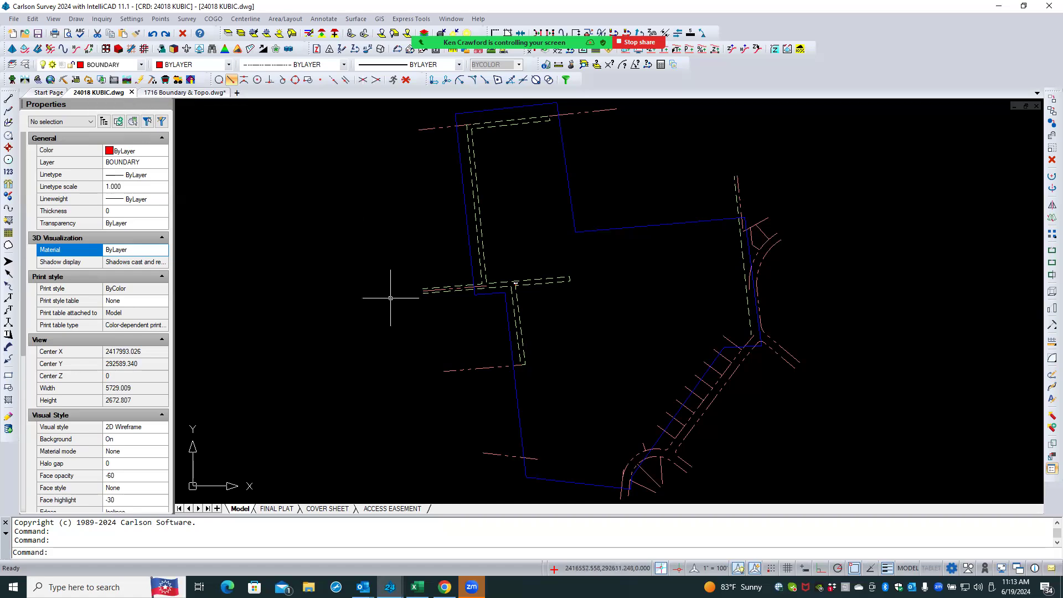
scroll(379, 256, down, 1)
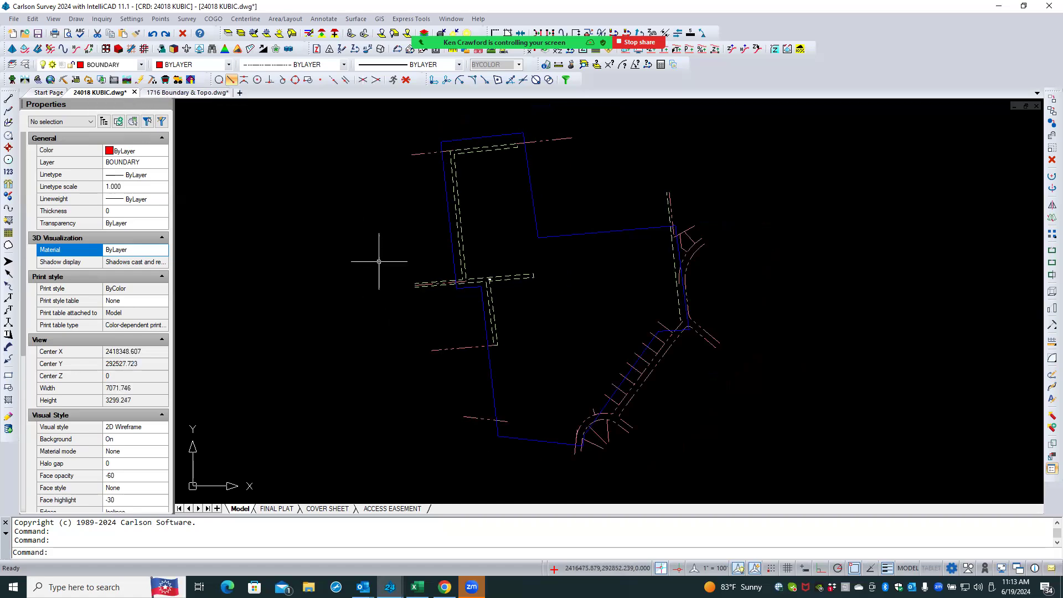
scroll(570, 437, up, 4)
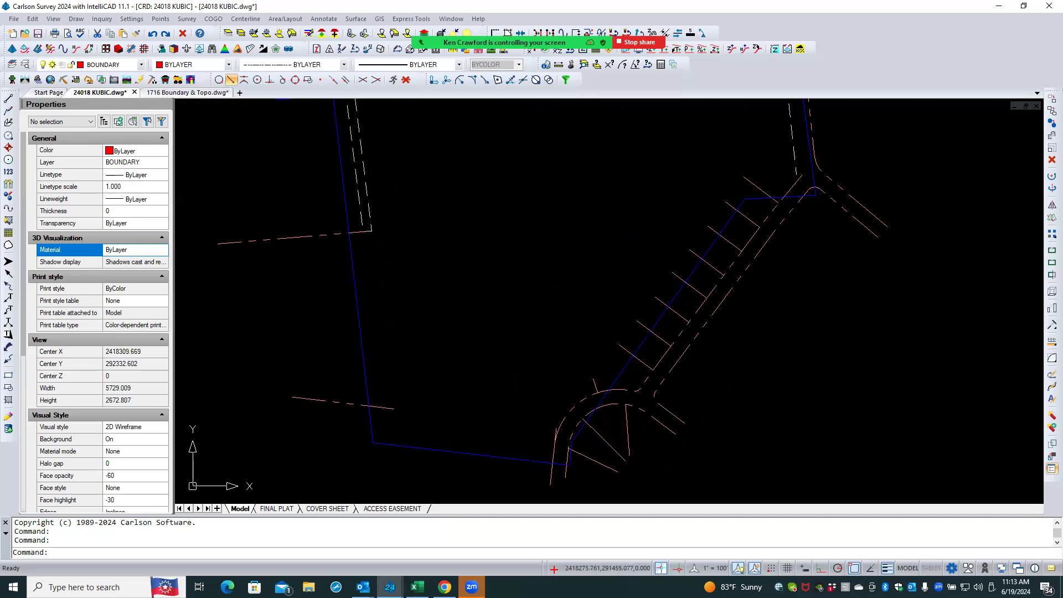
scroll(548, 438, down, 4)
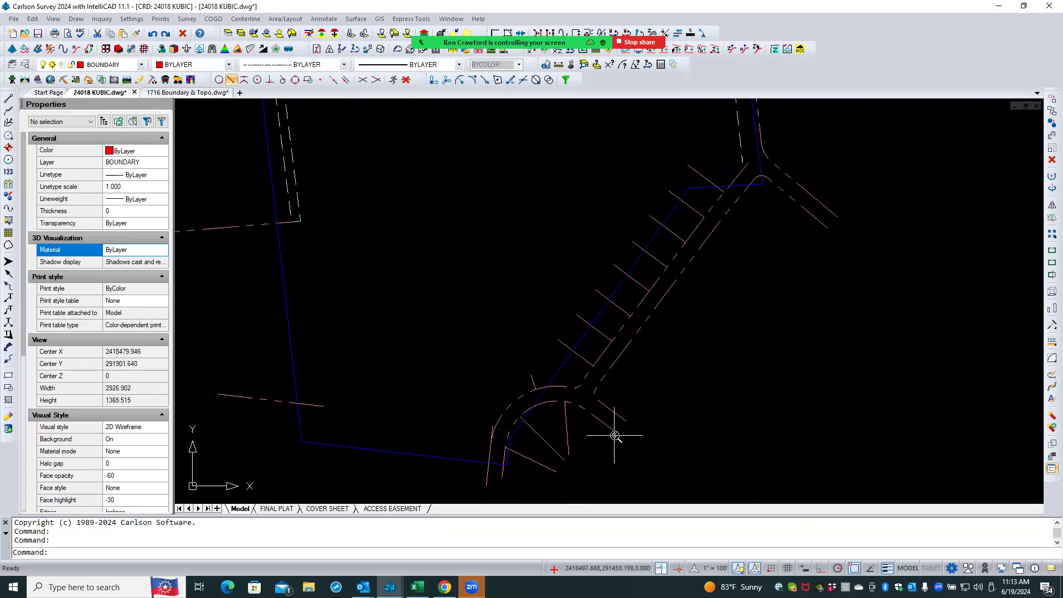
scroll(615, 435, down, 1)
middle_drag(470, 274, 468, 271)
scroll(469, 273, up, 4)
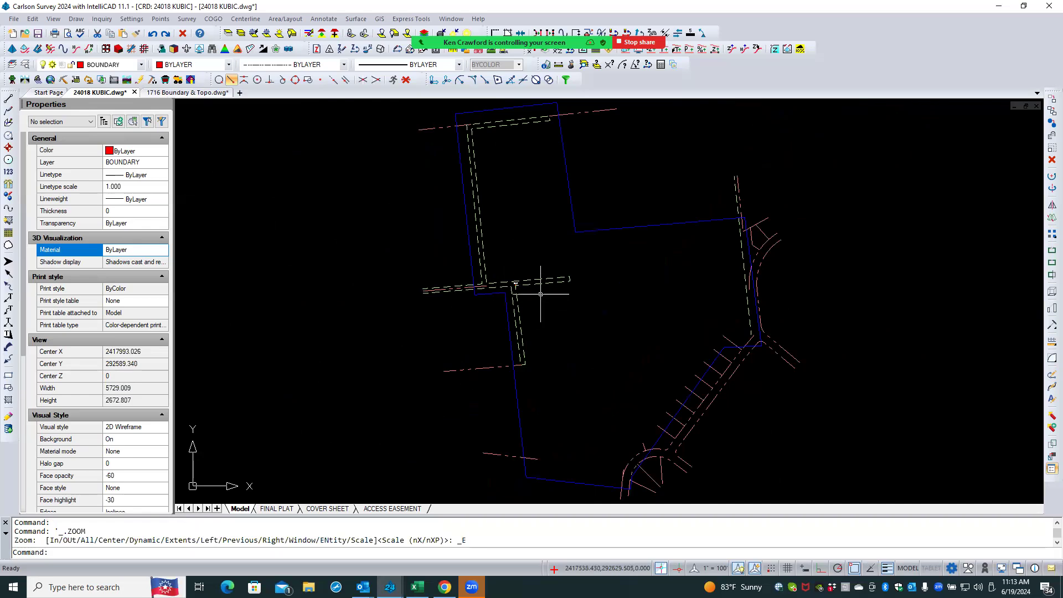
scroll(515, 280, up, 10)
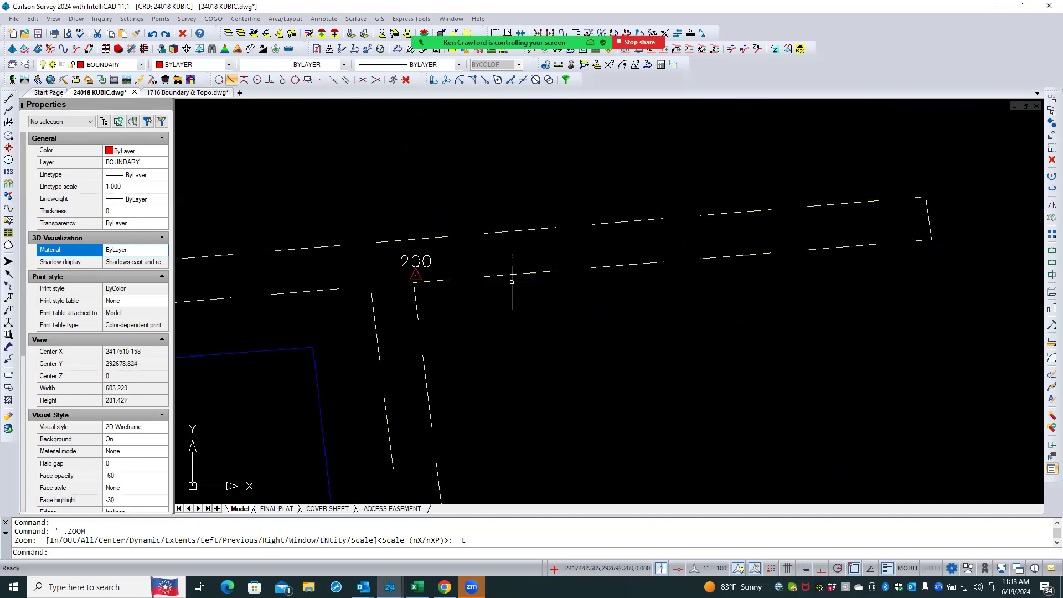
scroll(517, 291, down, 3)
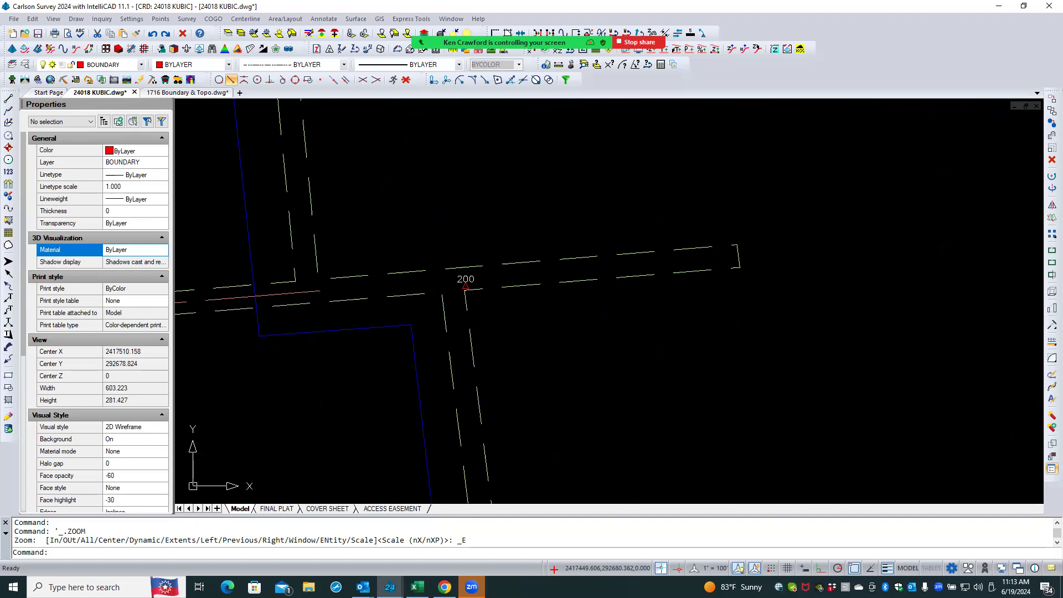
scroll(521, 299, down, 7)
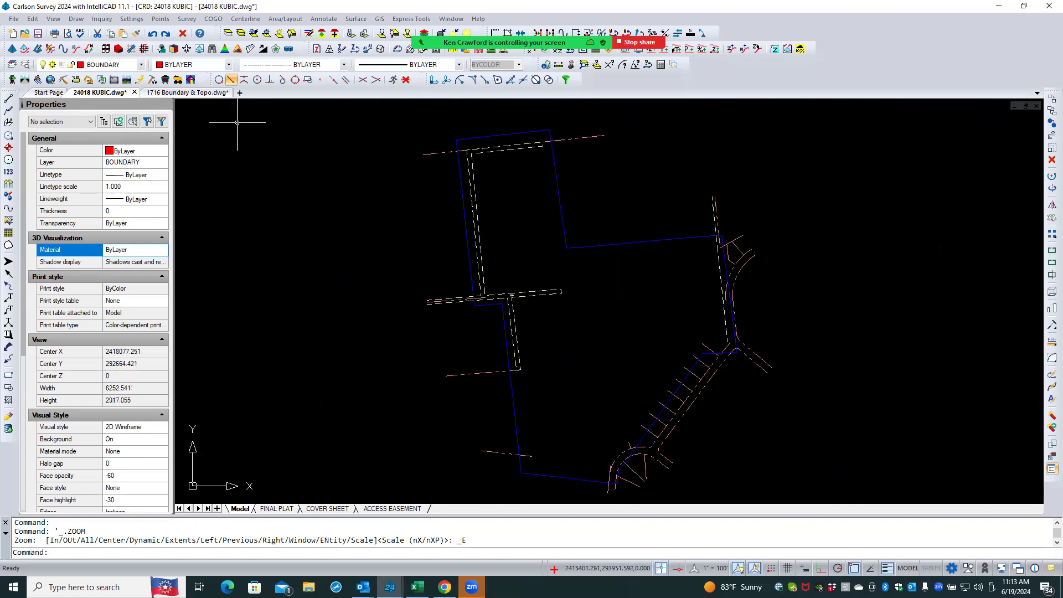
- In the 1716 Boundary & Topo drawing, isolate the layers of the Lot B label and nearby property text
click(220, 93)
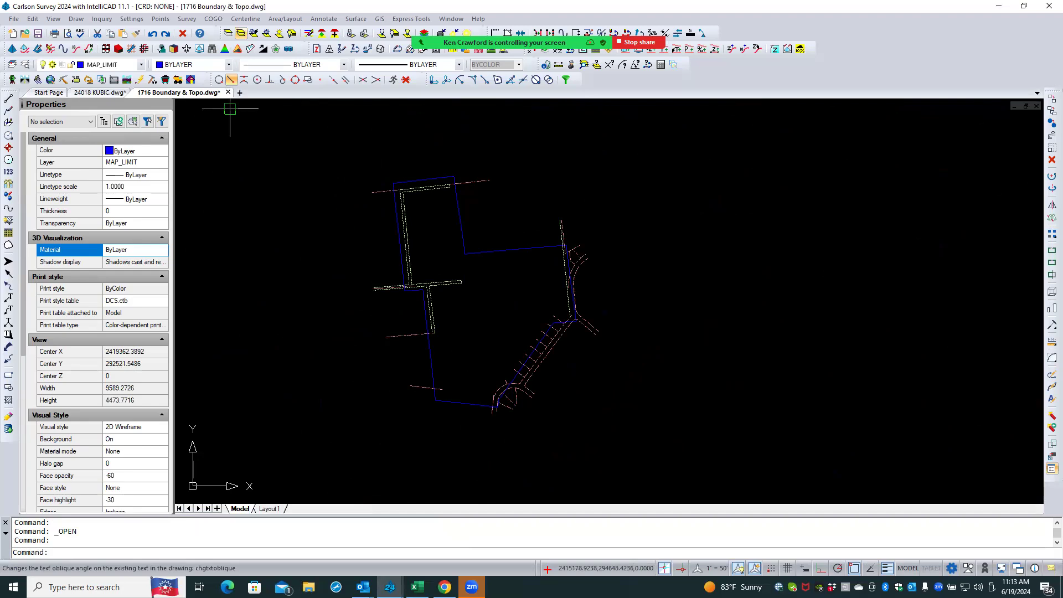
click(227, 34)
click(227, 34)
scroll(428, 209, up, 5)
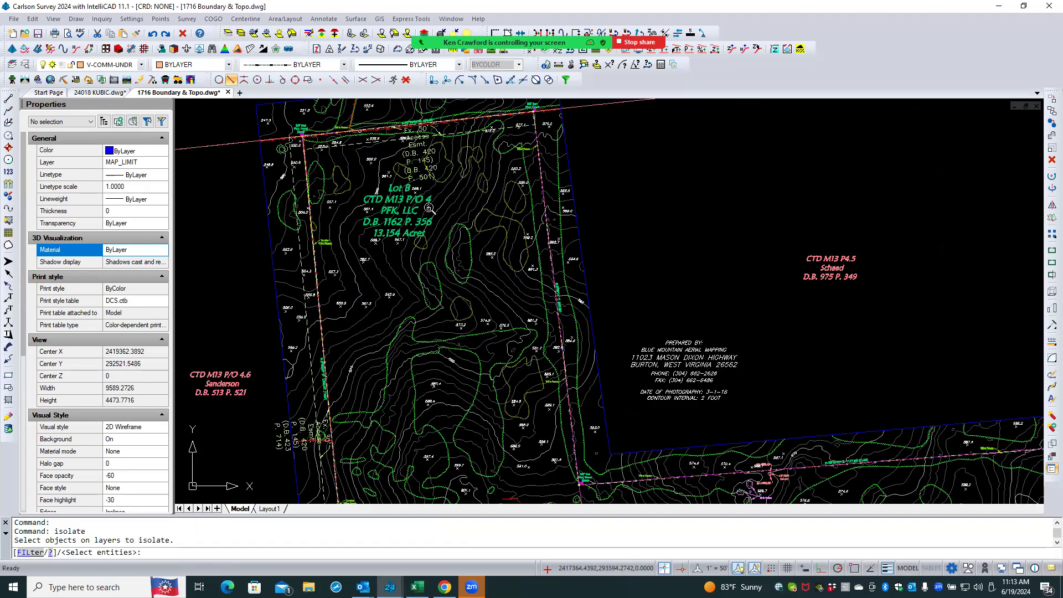
scroll(429, 209, up, 4)
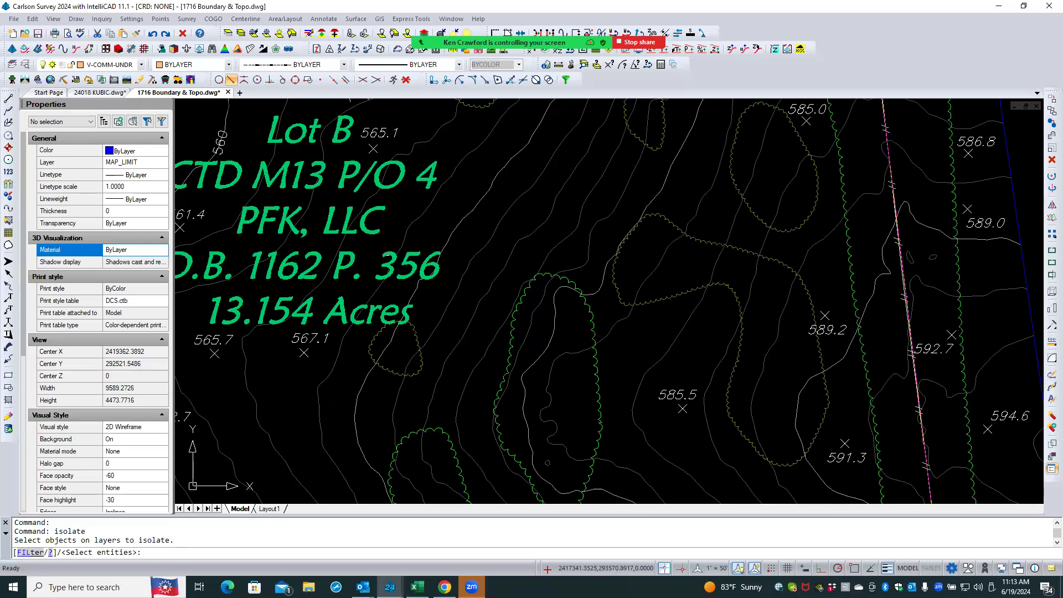
click(339, 211)
scroll(339, 211, down, 8)
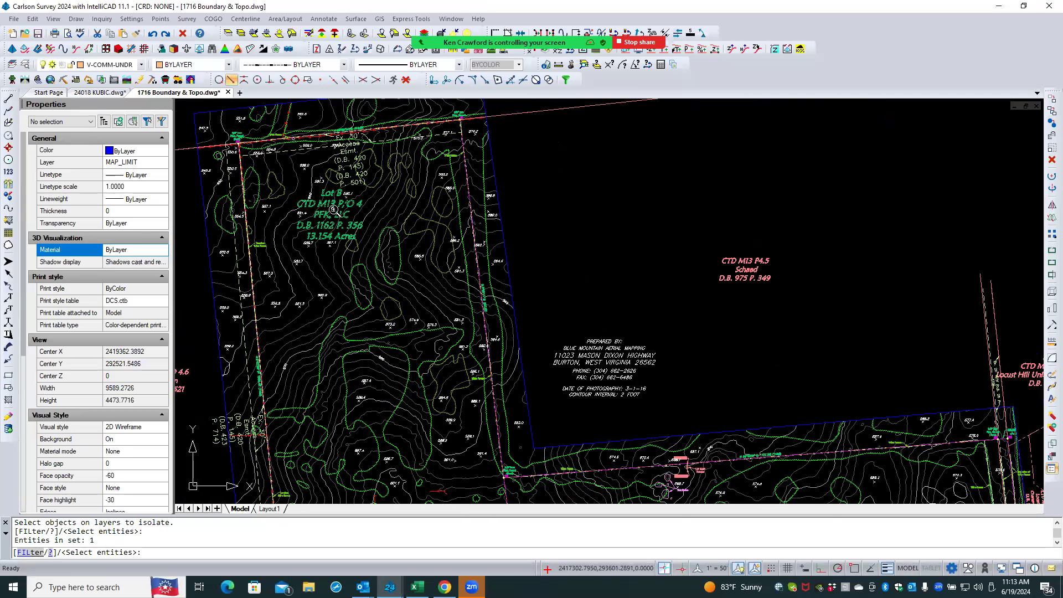
scroll(335, 210, down, 1)
click(661, 235)
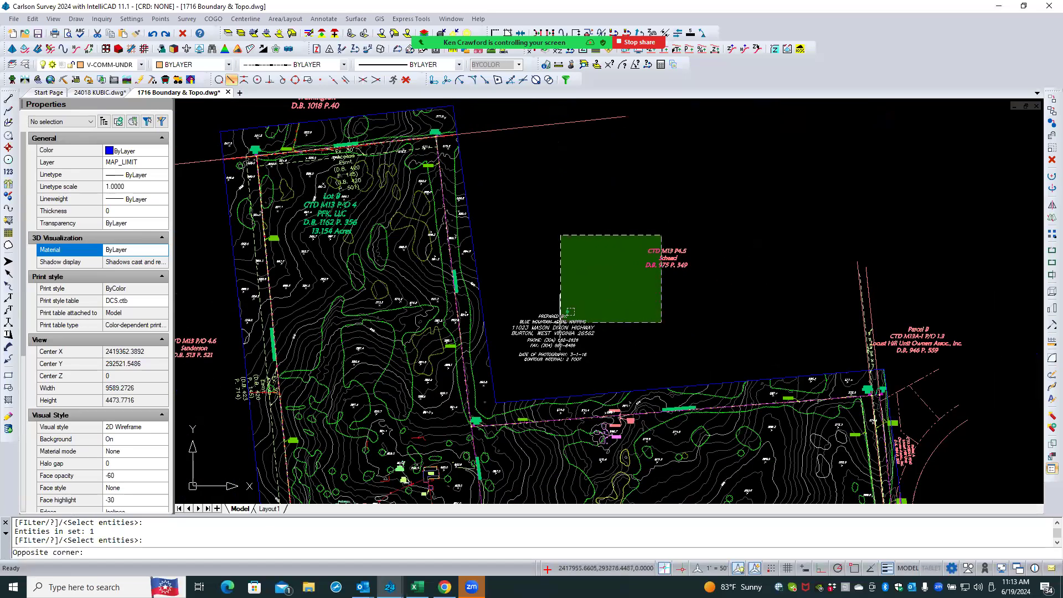
click(567, 314)
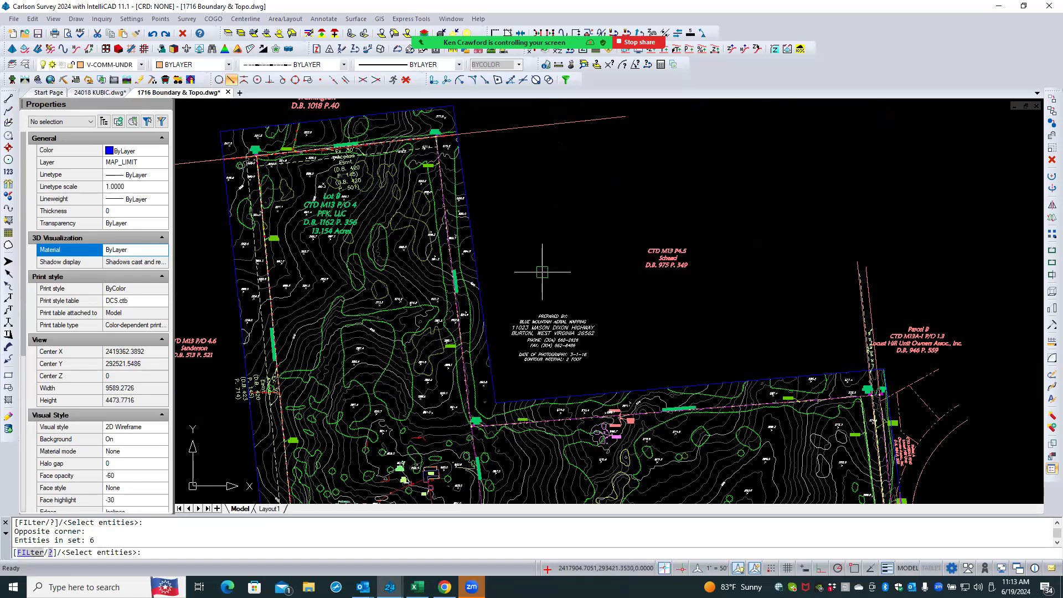
key(Return)
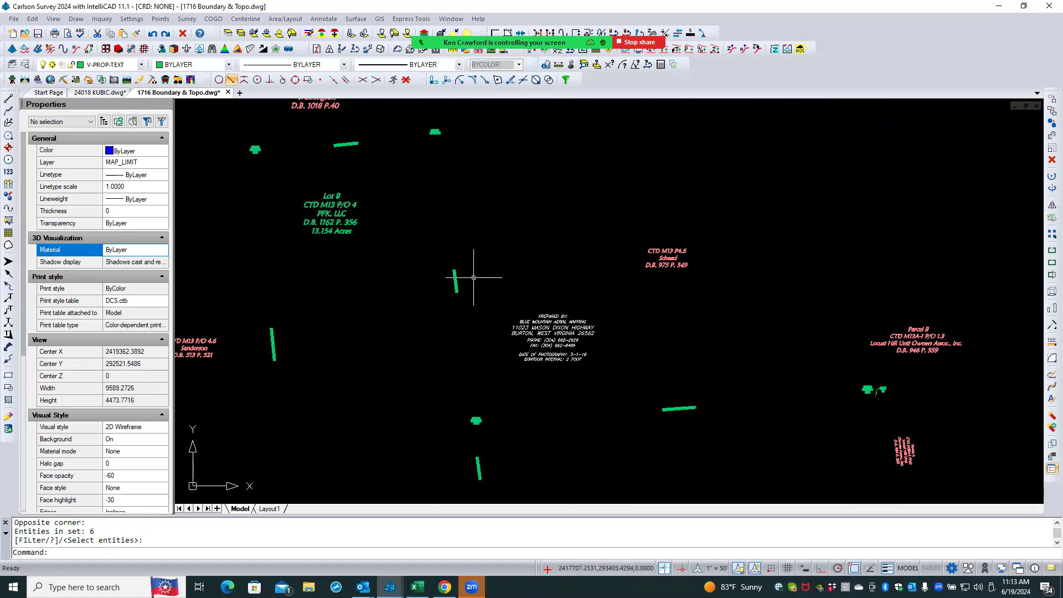
- Window-select all the isolated property text and labels and copy them with base point 0,0
scroll(475, 275, up, 10)
scroll(458, 276, down, 8)
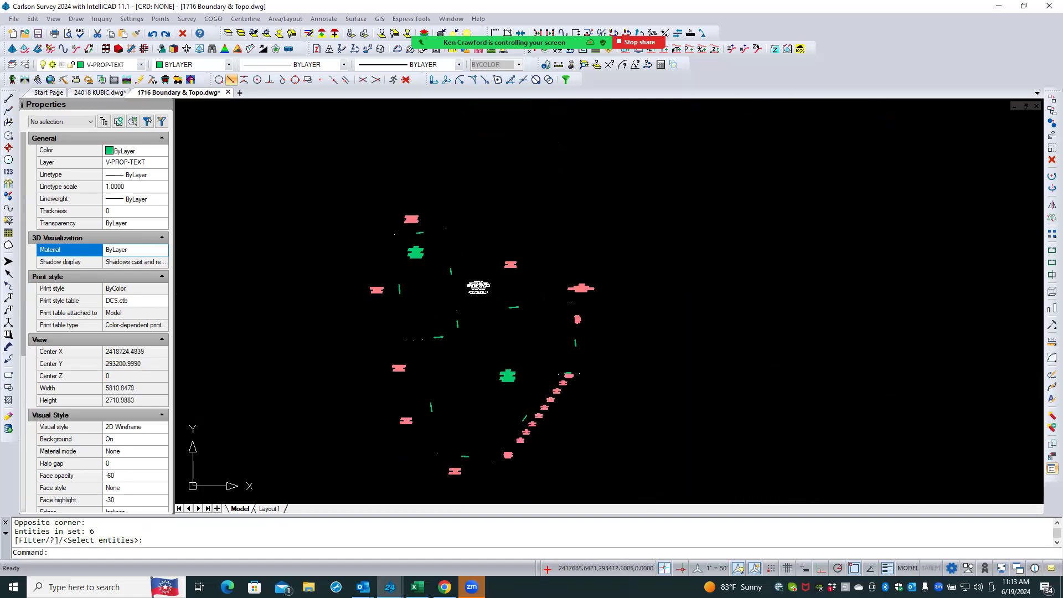
click(332, 181)
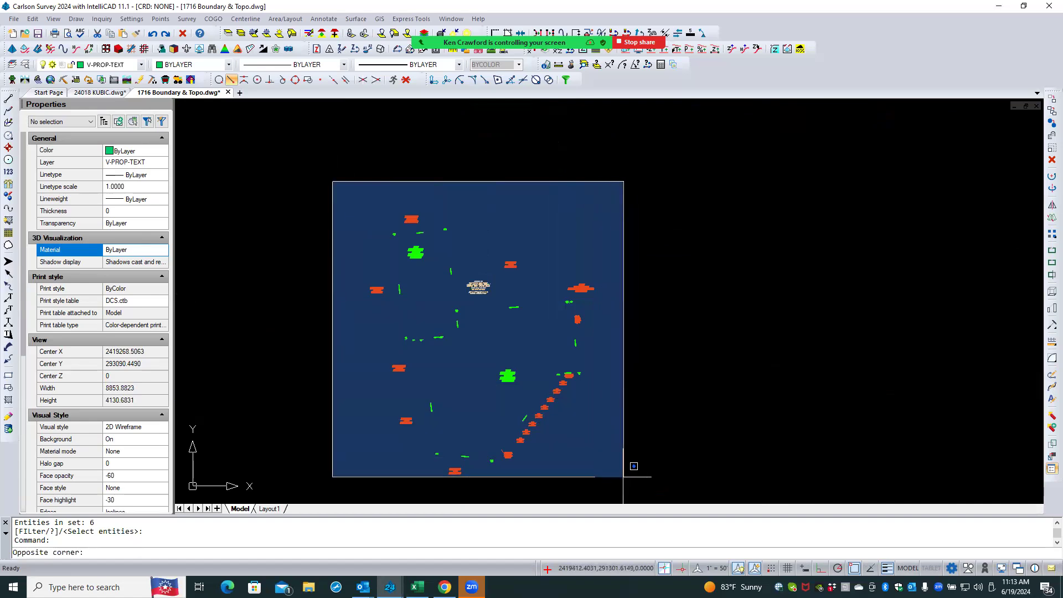
click(623, 476)
right_click(613, 275)
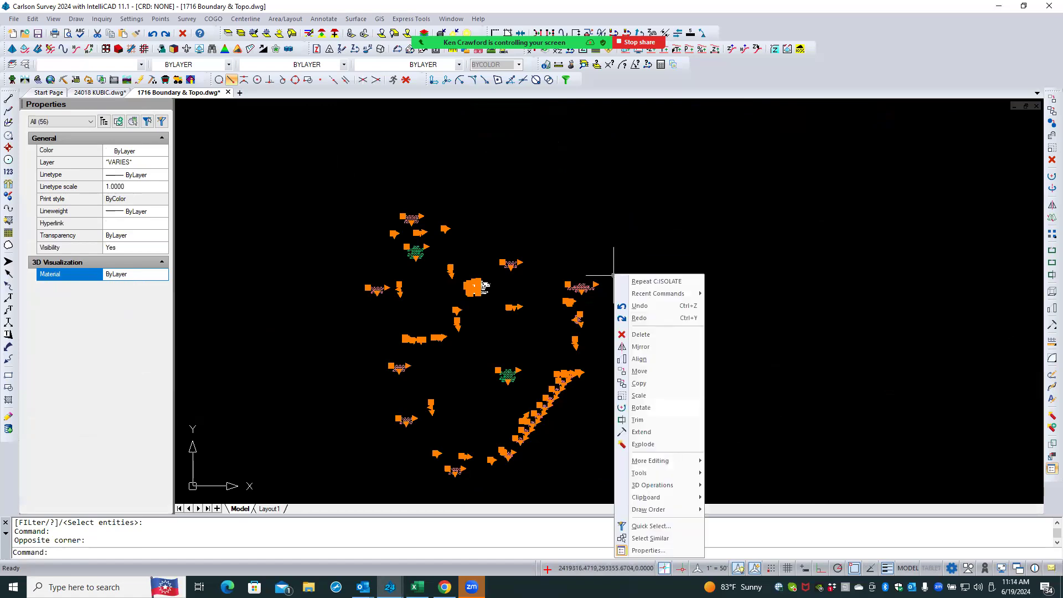
mouse_move(679, 496)
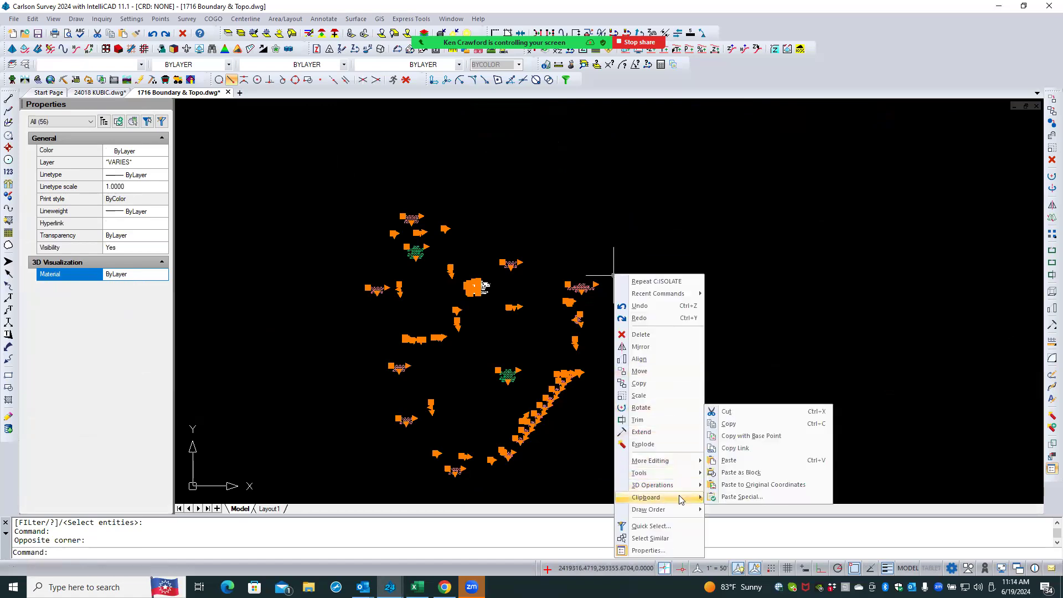
click(33, 19)
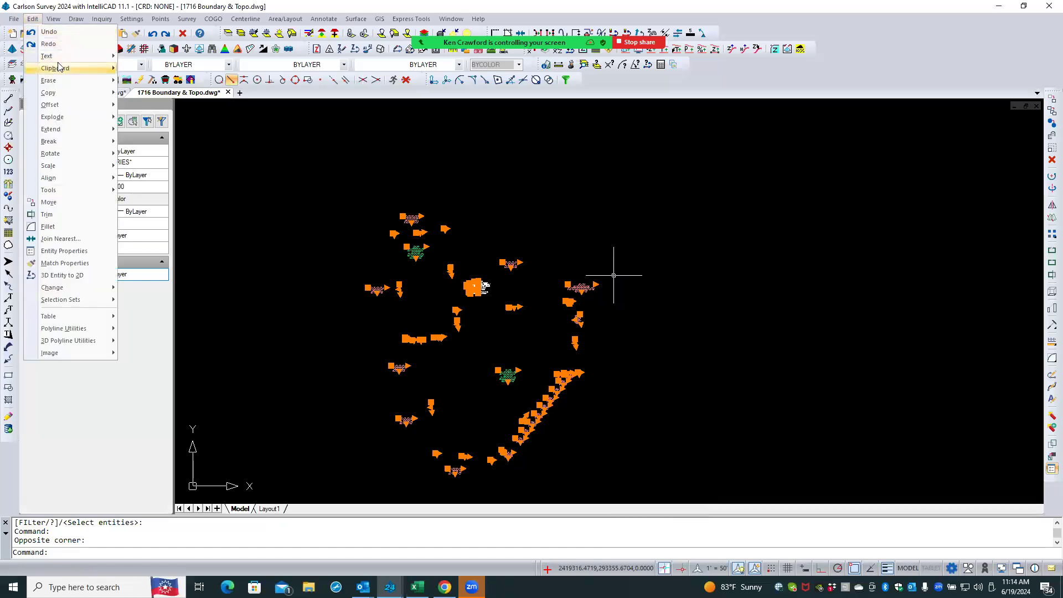
mouse_move(59, 66)
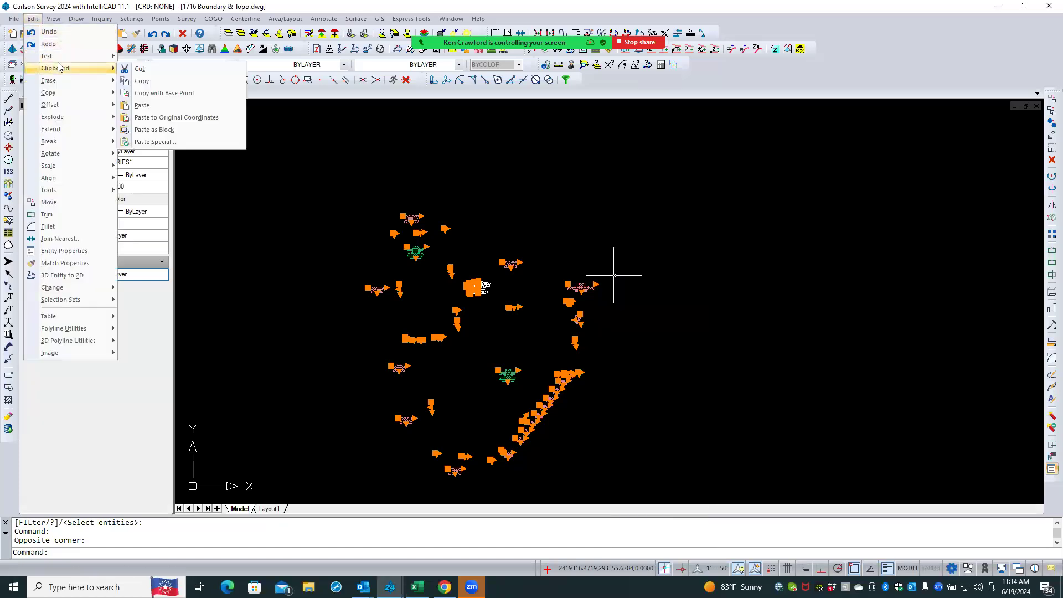
click(180, 95)
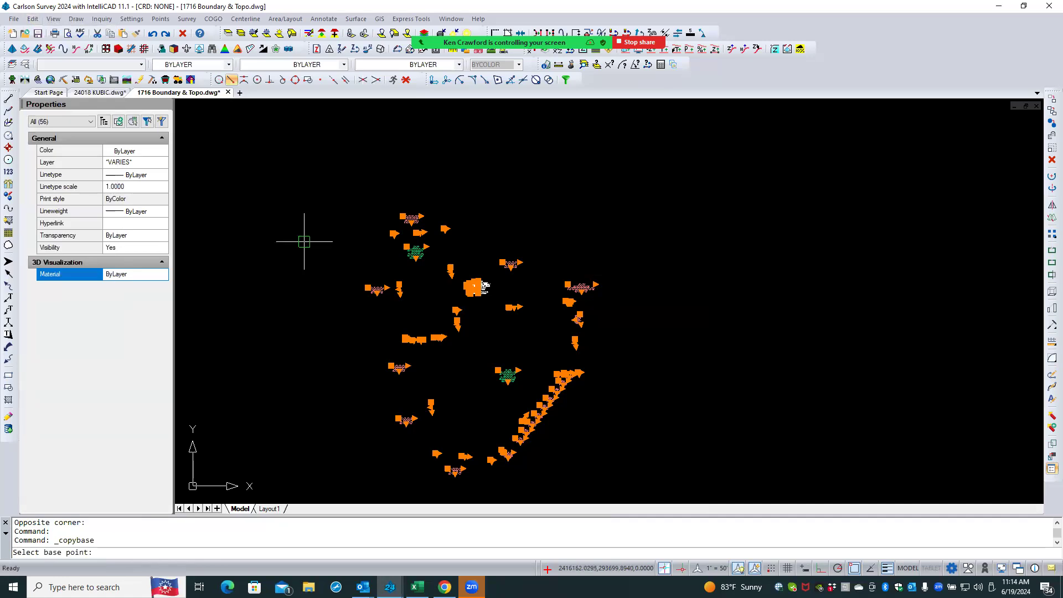
text(0,0)
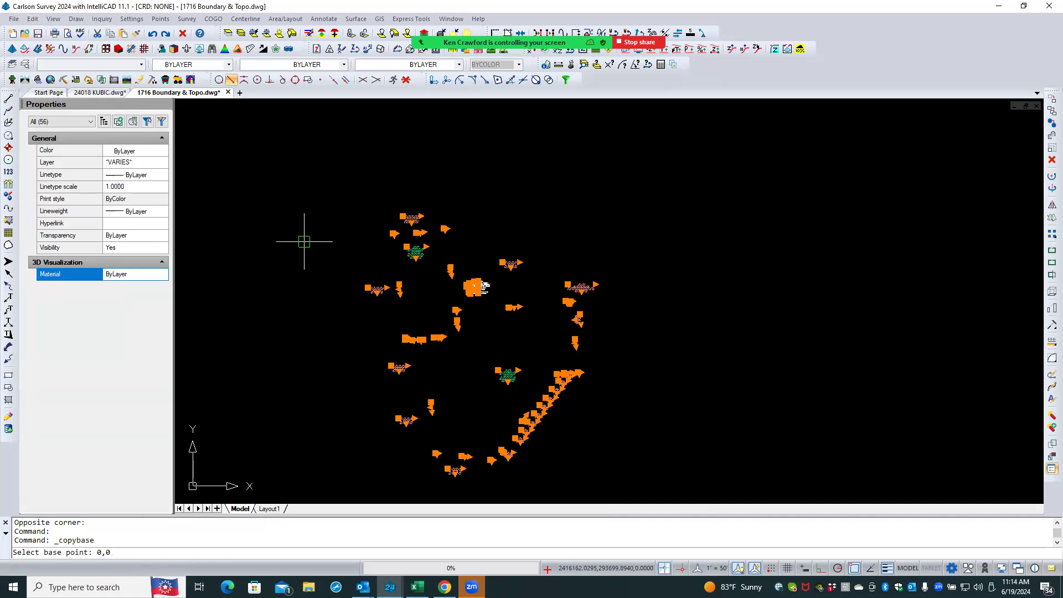
key(Return)
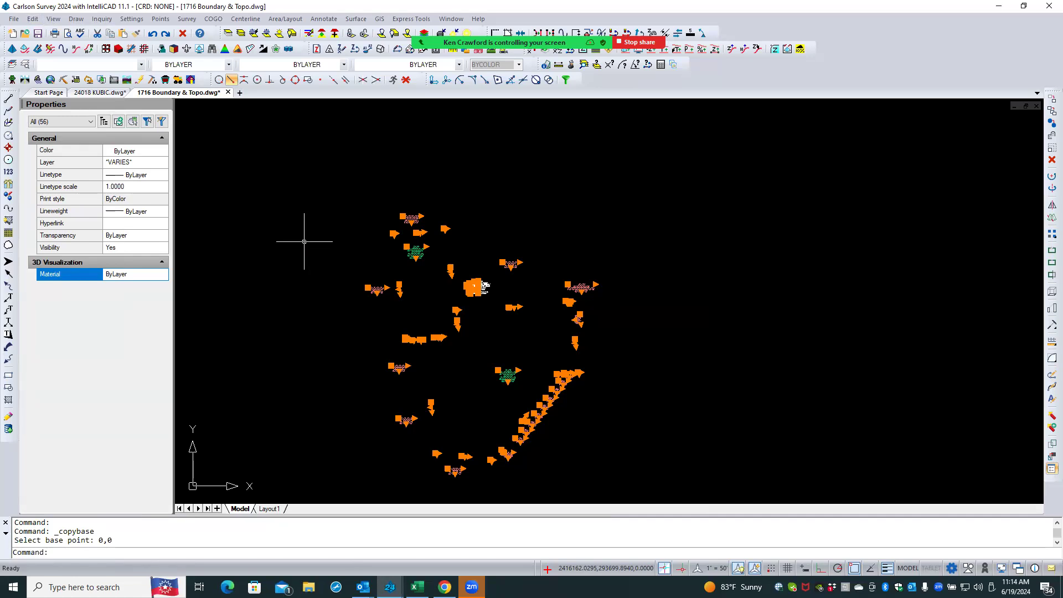
key(Escape)
key(Escape)
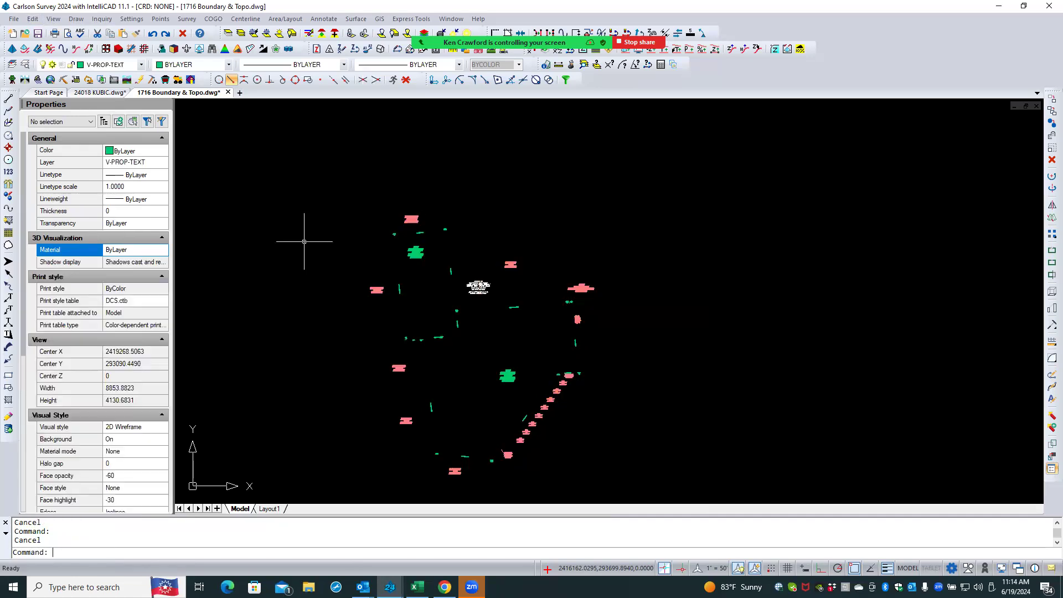
- In the 24018 KUBIC drawing, paste the copied text to original coordinates
click(100, 92)
right_click(253, 169)
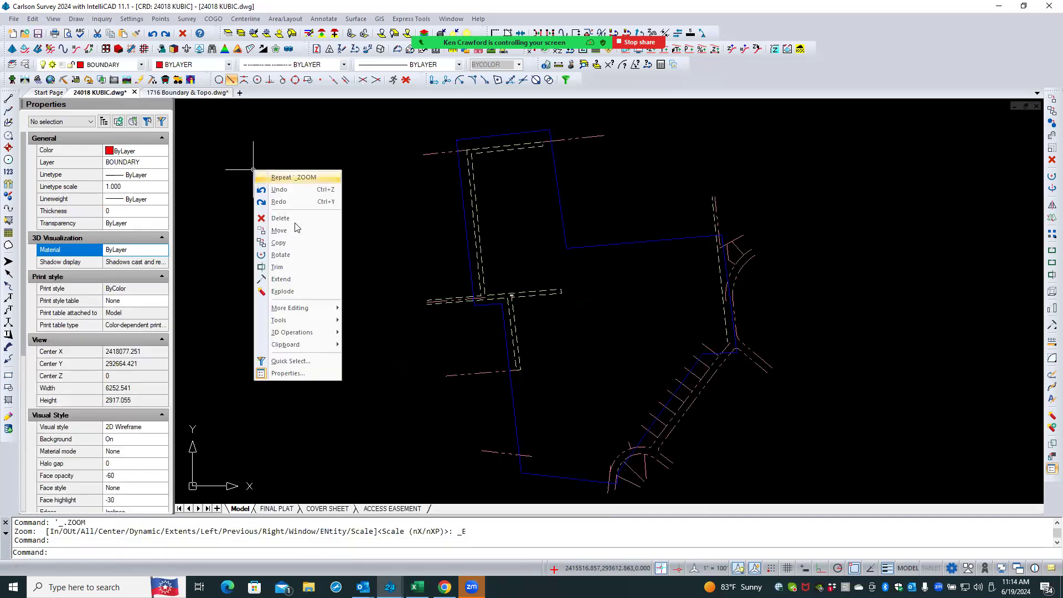
mouse_move(313, 345)
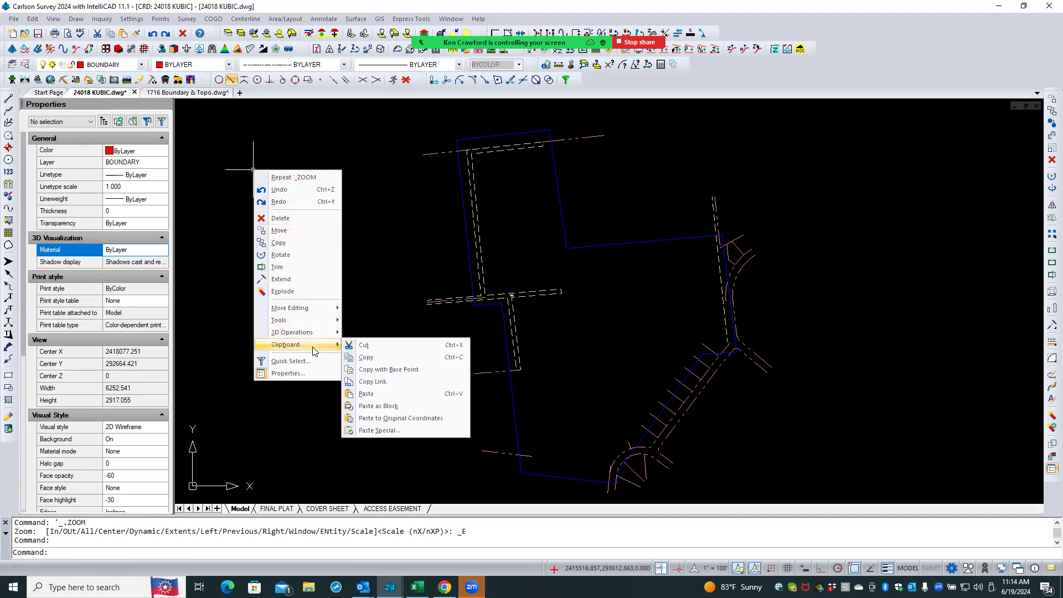
click(427, 419)
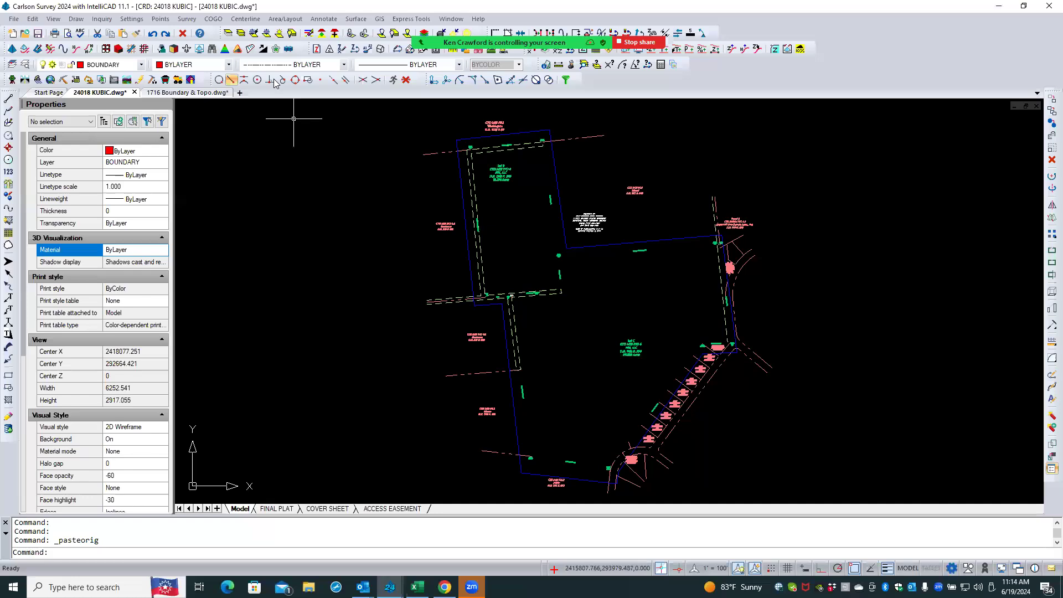
- Return to the 1716 Boundary & Topo drawing and restore all previously isolated layers
click(166, 92)
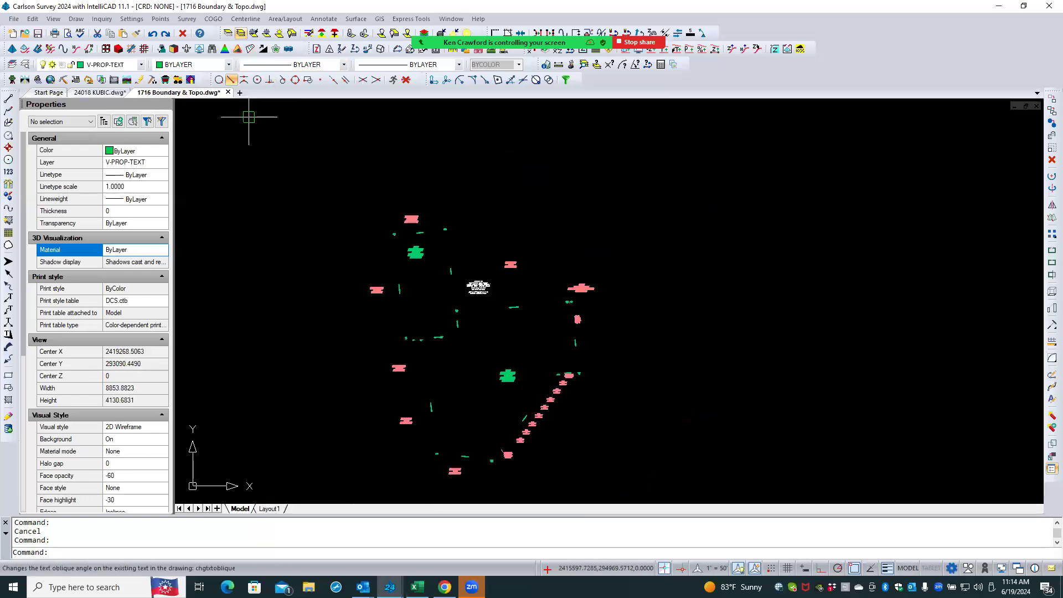
click(241, 34)
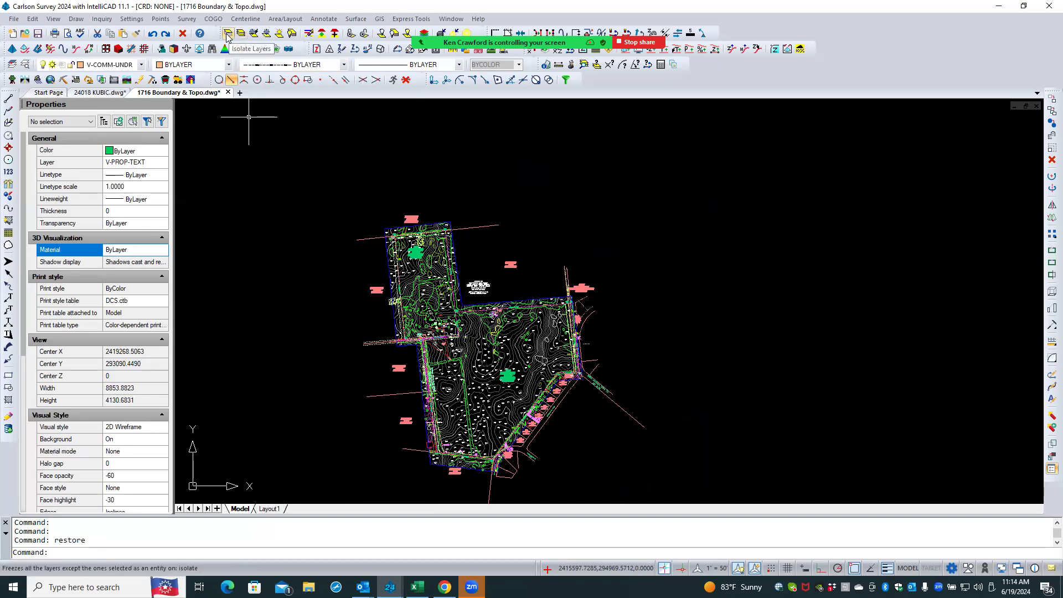
scroll(433, 257, up, 6)
scroll(487, 246, up, 6)
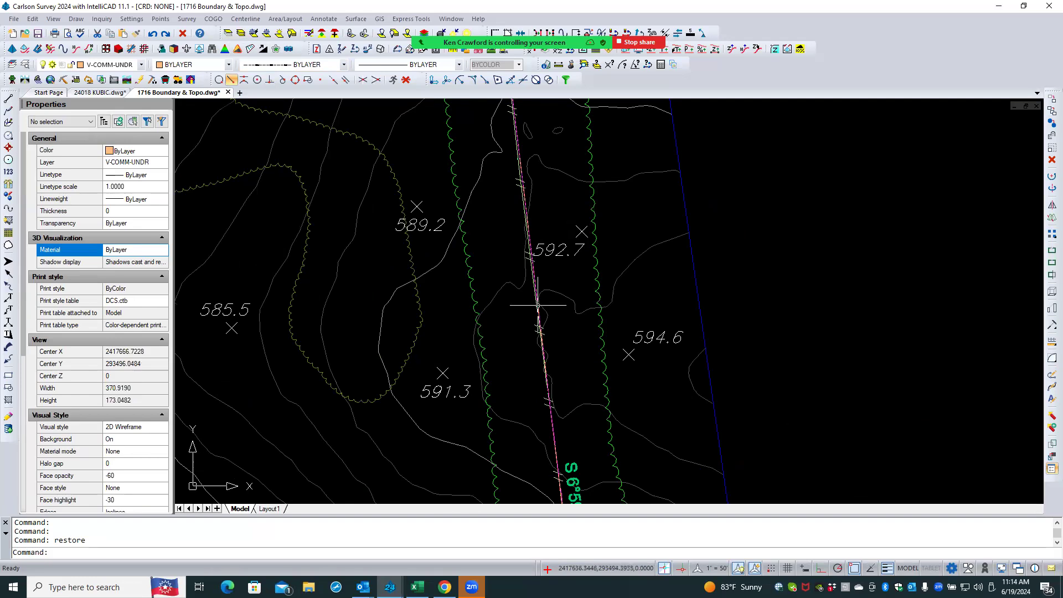
- Pick the boundary line near the Lot B east edge and examine which polyline layers it belongs to
click(554, 437)
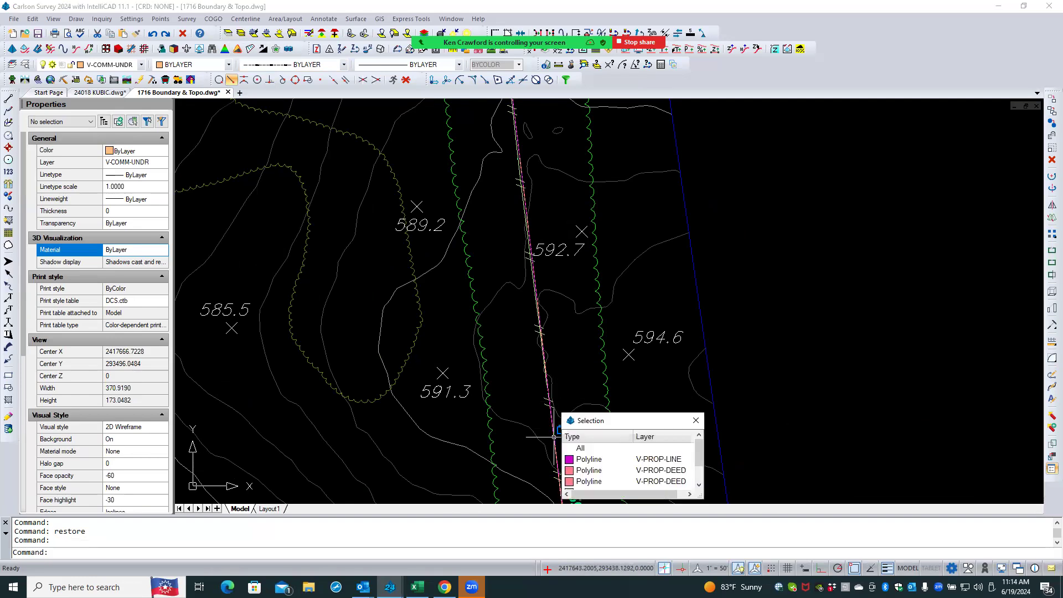
click(617, 460)
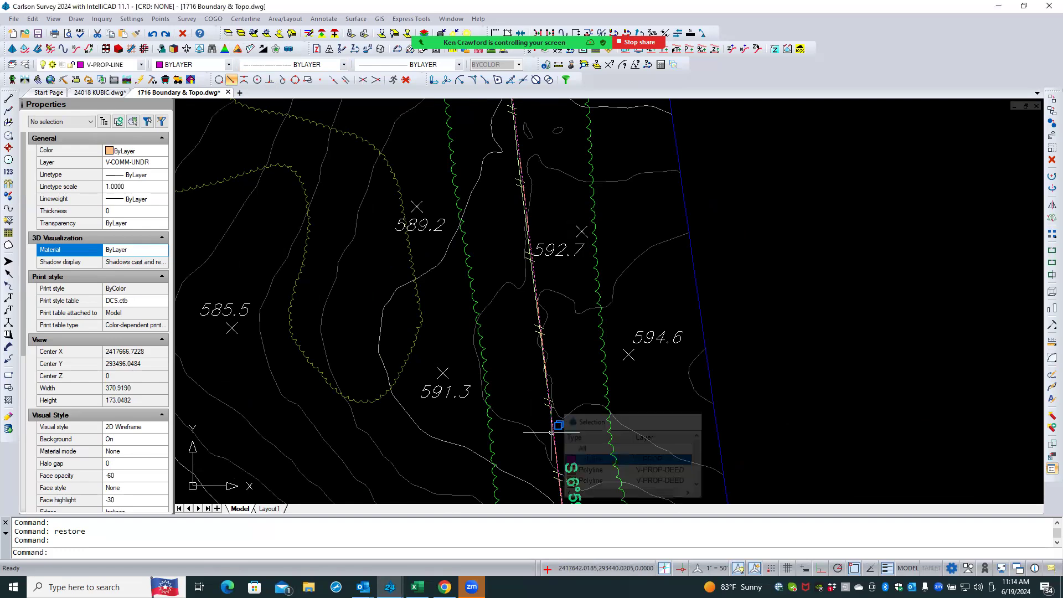
scroll(548, 291, down, 5)
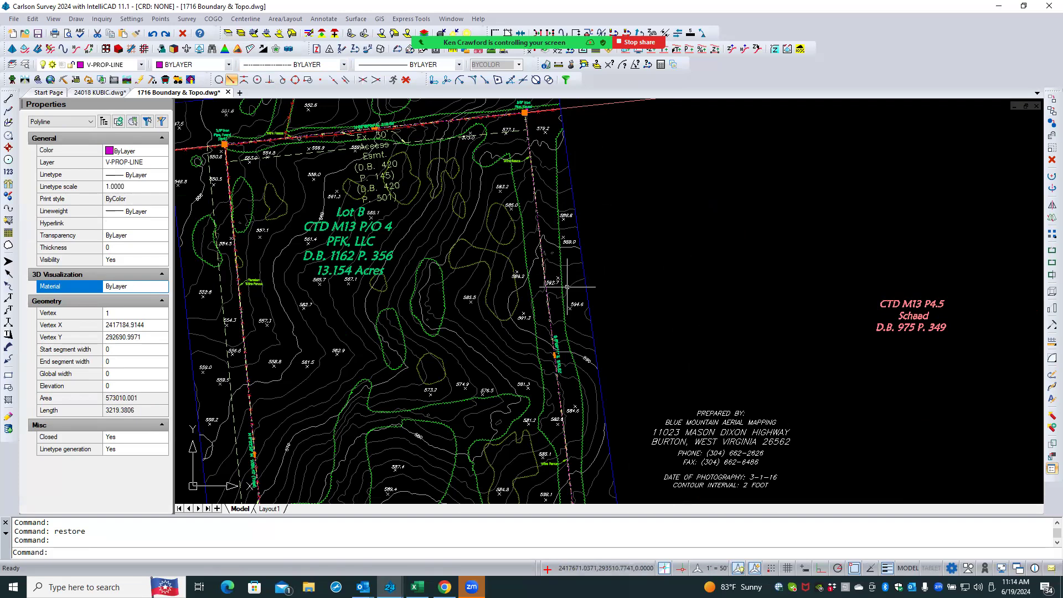
scroll(426, 292, down, 3)
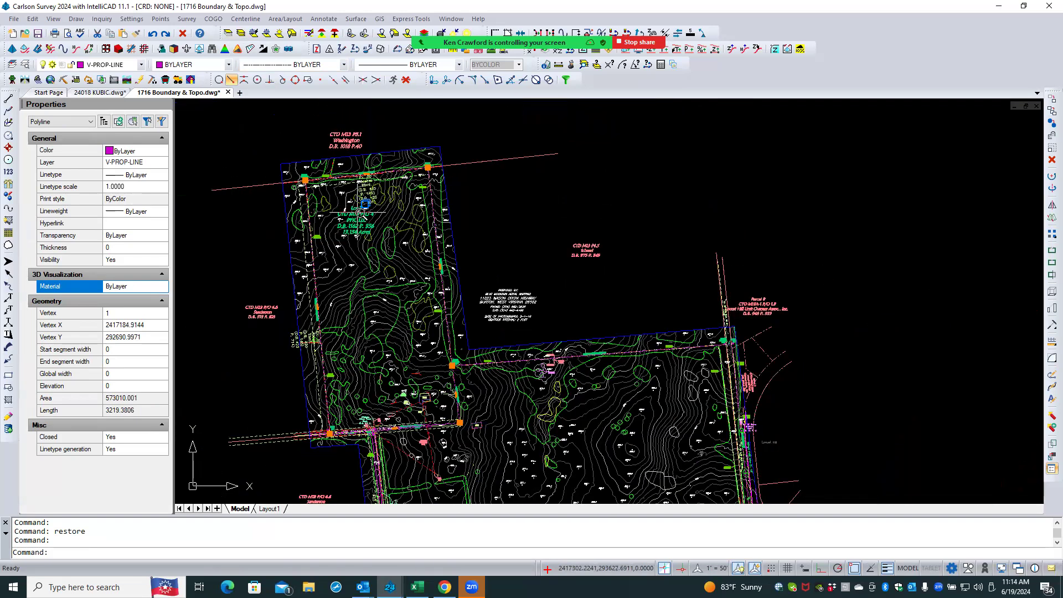
scroll(444, 278, up, 1)
scroll(445, 278, up, 5)
key(Escape)
key(Escape)
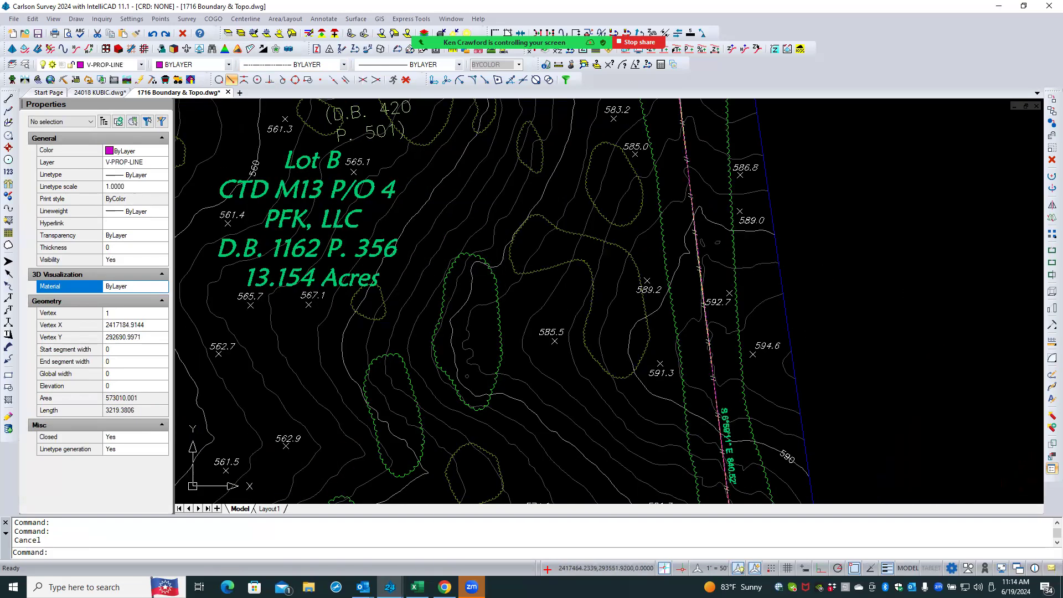
- Isolate the layers of the objects along the Lot B east property line
scroll(734, 375, up, 4)
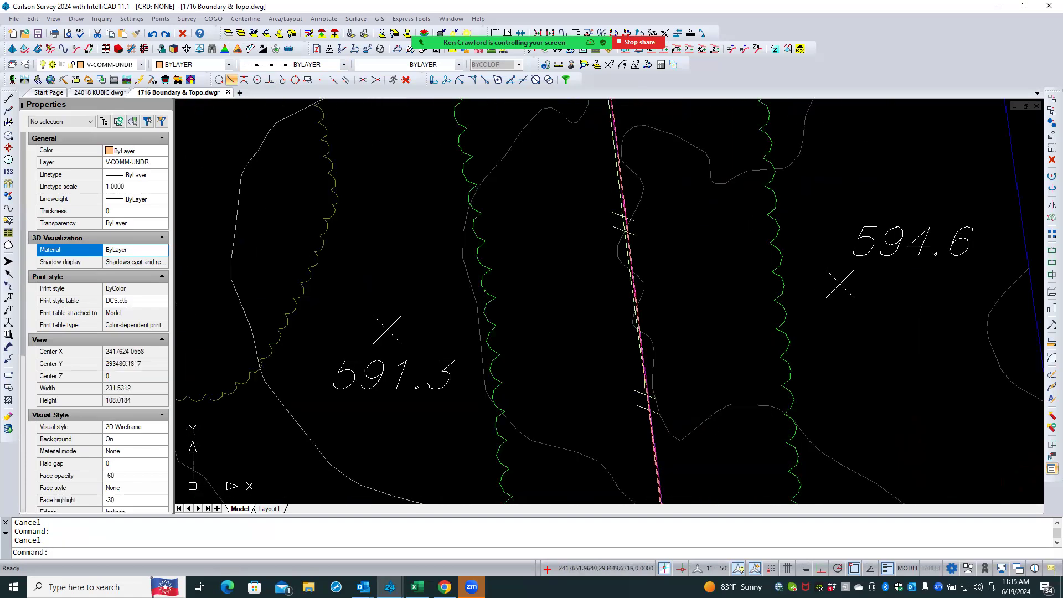
middle_drag(553, 310, 473, 174)
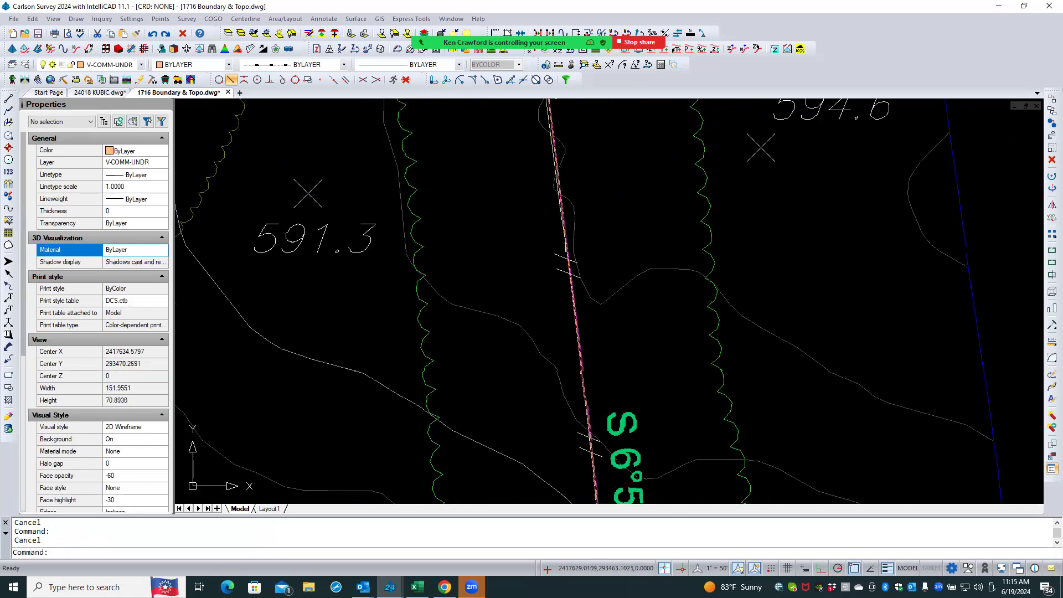
click(264, 51)
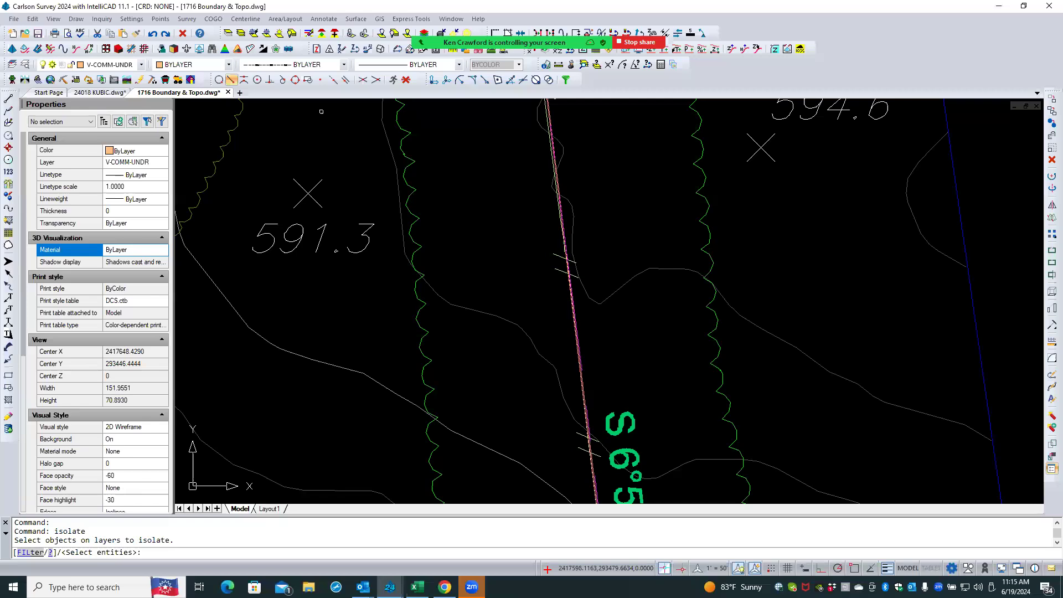
click(588, 335)
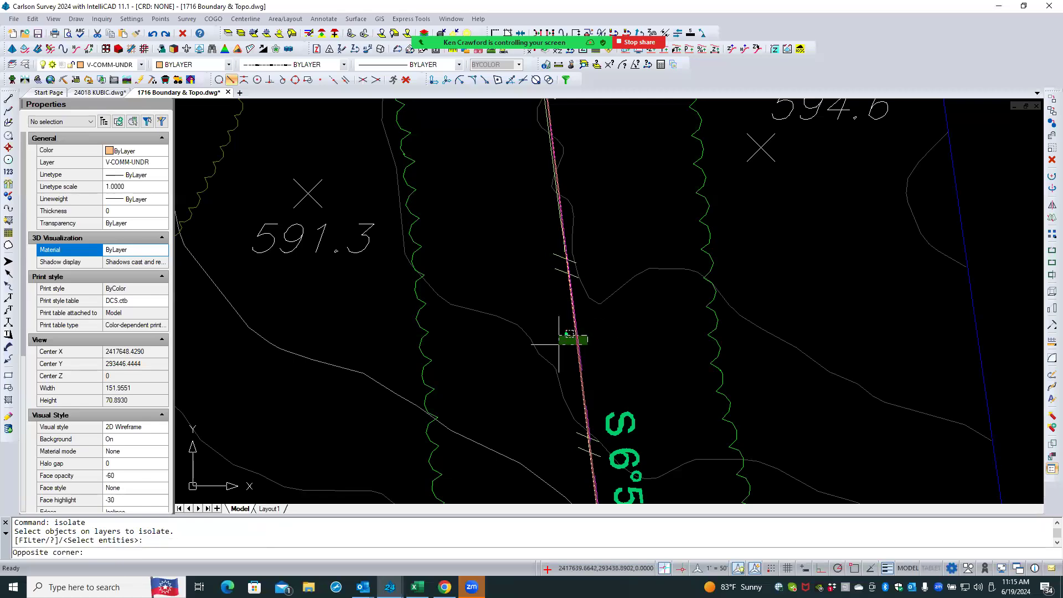
click(558, 344)
key(Return)
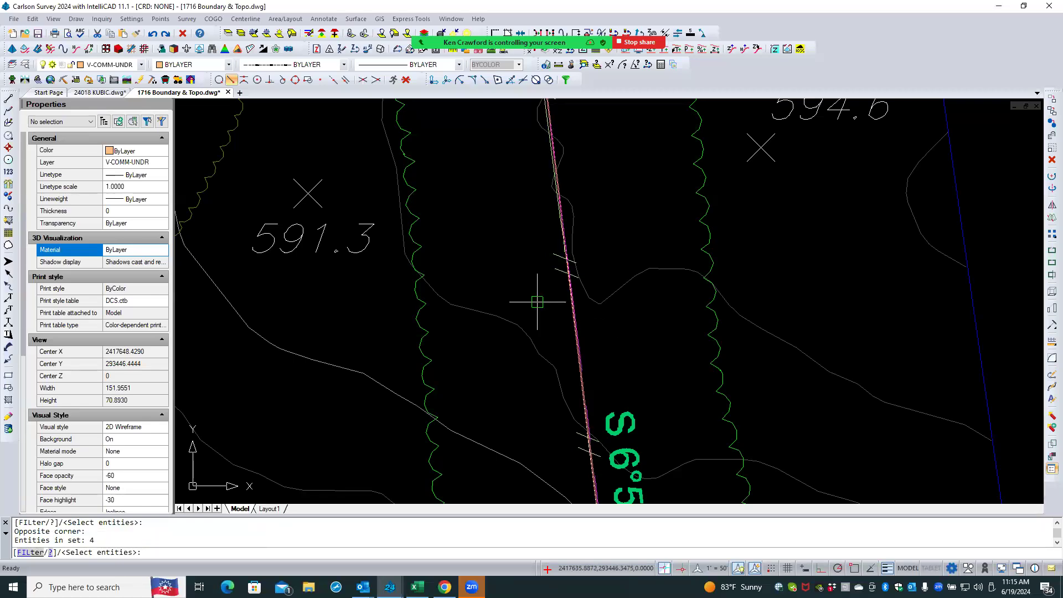
- Run Isolate again and pick the V-PROP-LINE boundary polyline to isolate only its layer
scroll(512, 271, down, 5)
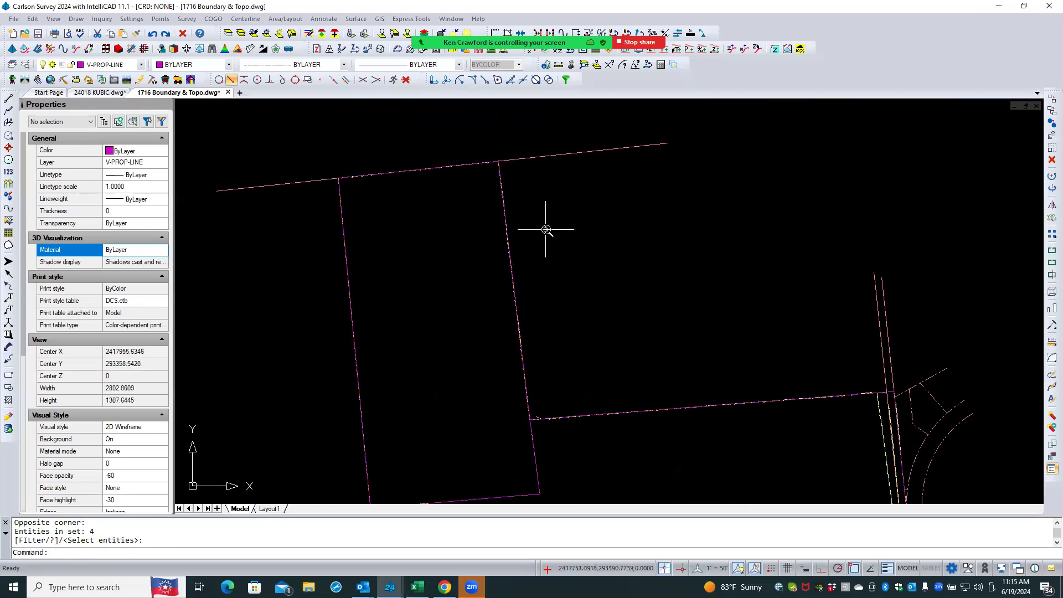
scroll(547, 228, down, 3)
scroll(546, 229, down, 3)
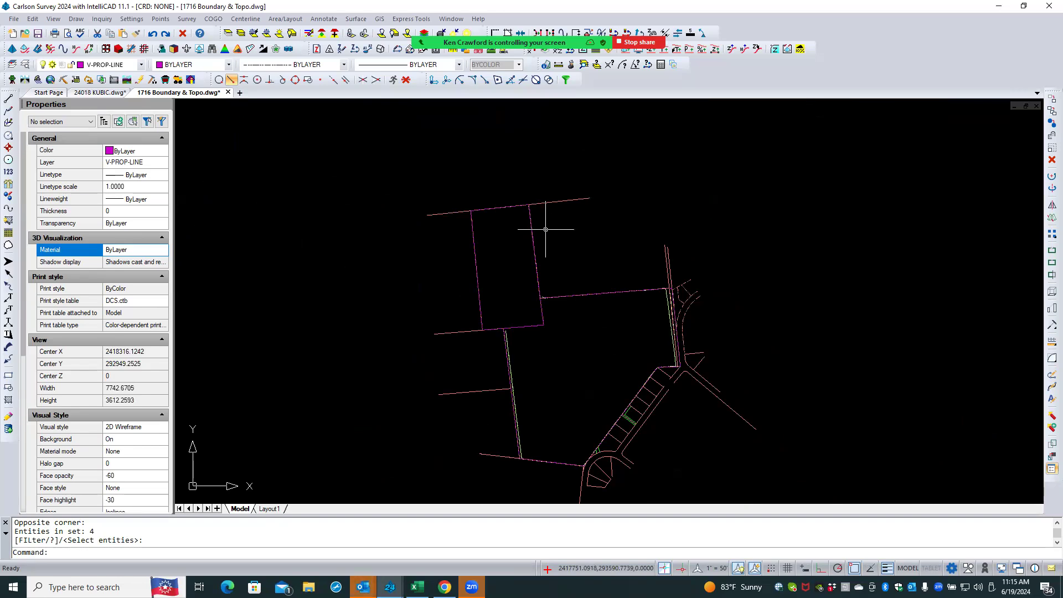
scroll(538, 289, up, 3)
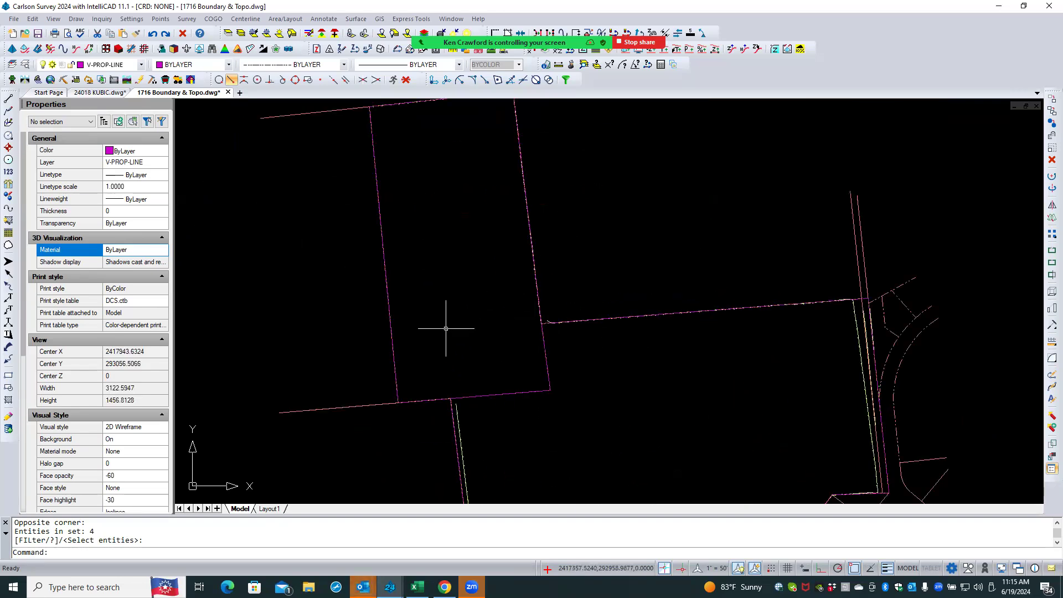
click(228, 36)
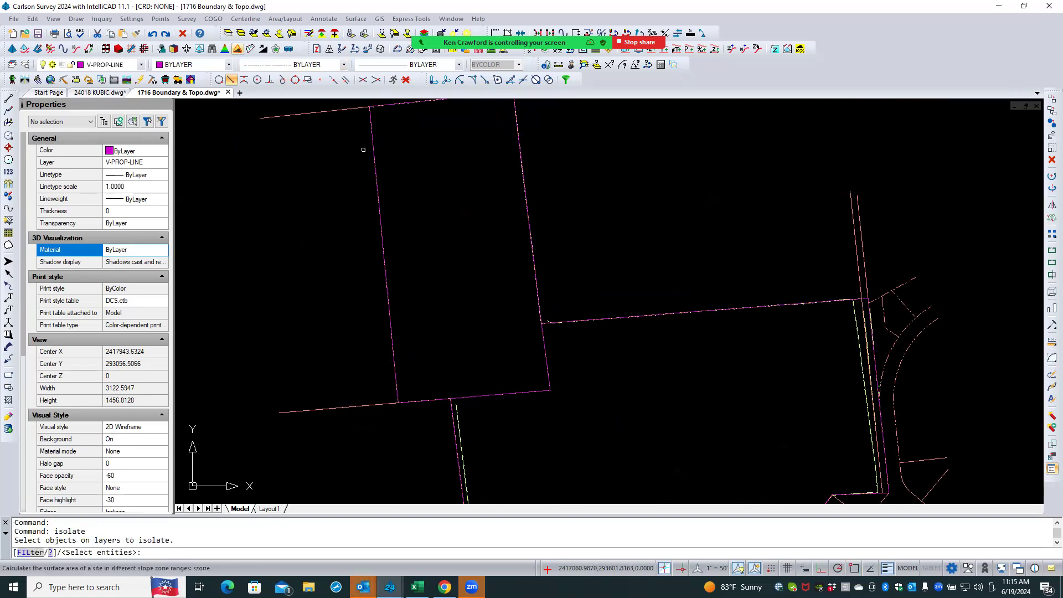
scroll(523, 398, up, 3)
scroll(524, 397, up, 1)
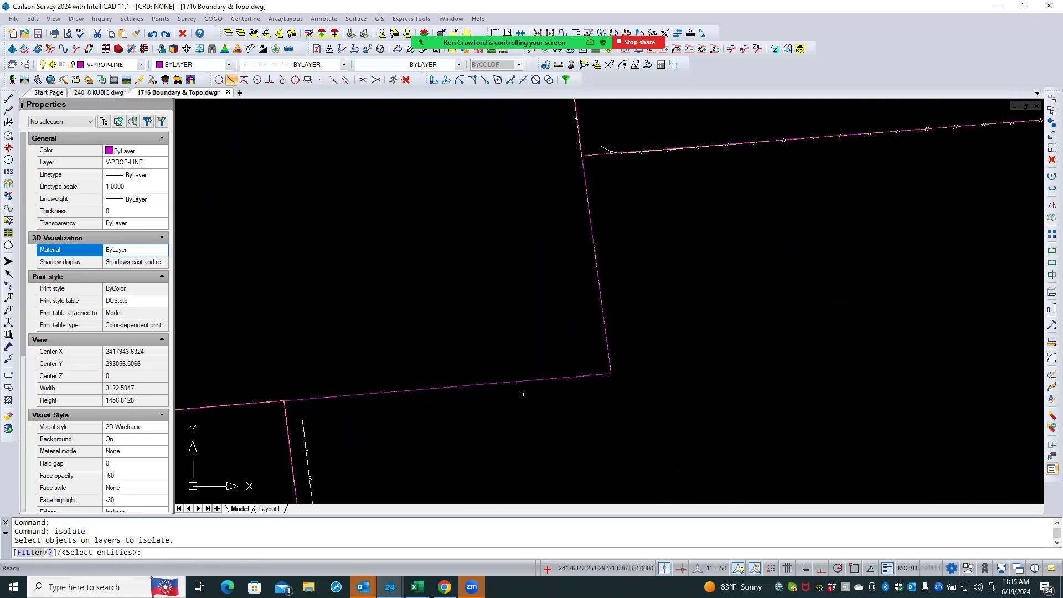
click(526, 375)
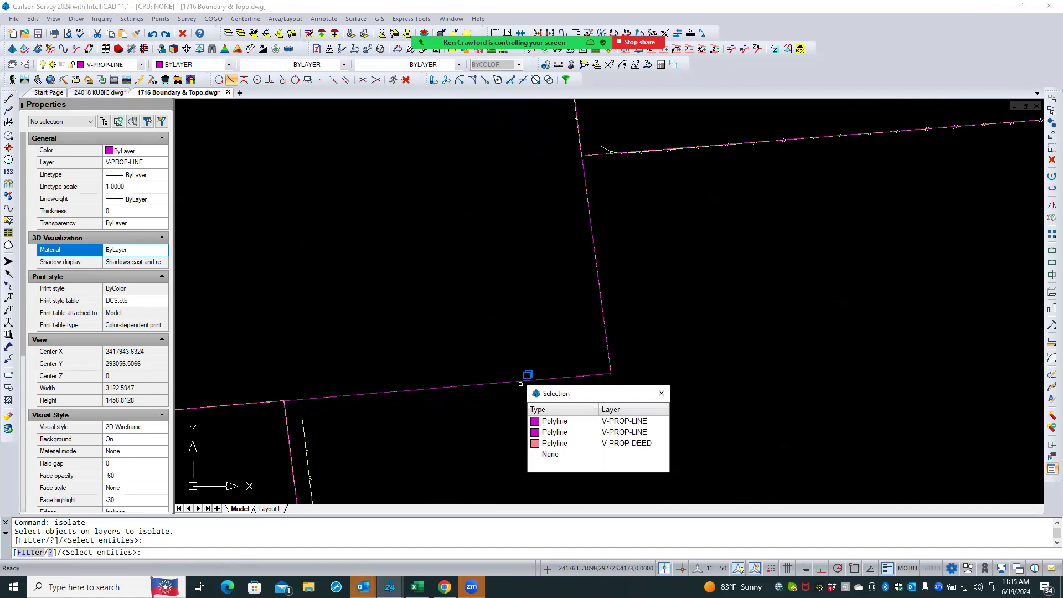
click(563, 426)
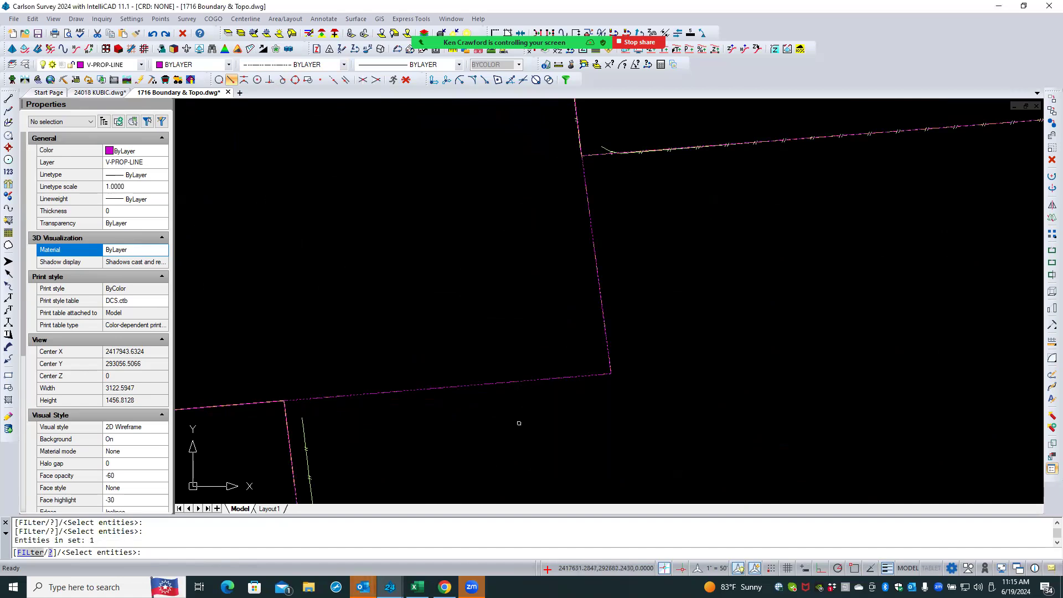
key(Return)
scroll(422, 306, down, 2)
scroll(429, 282, down, 1)
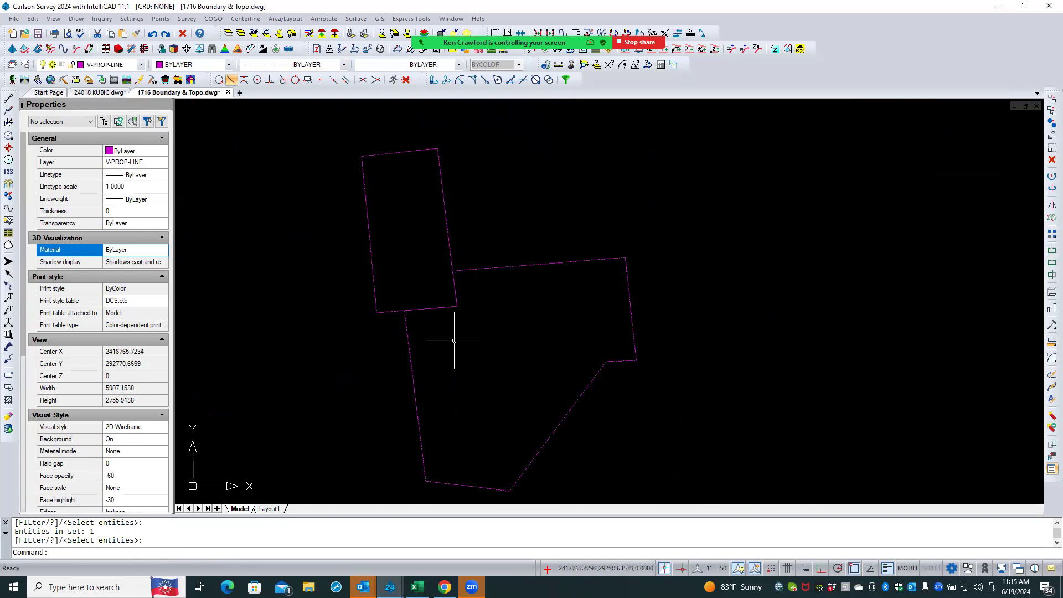
click(627, 132)
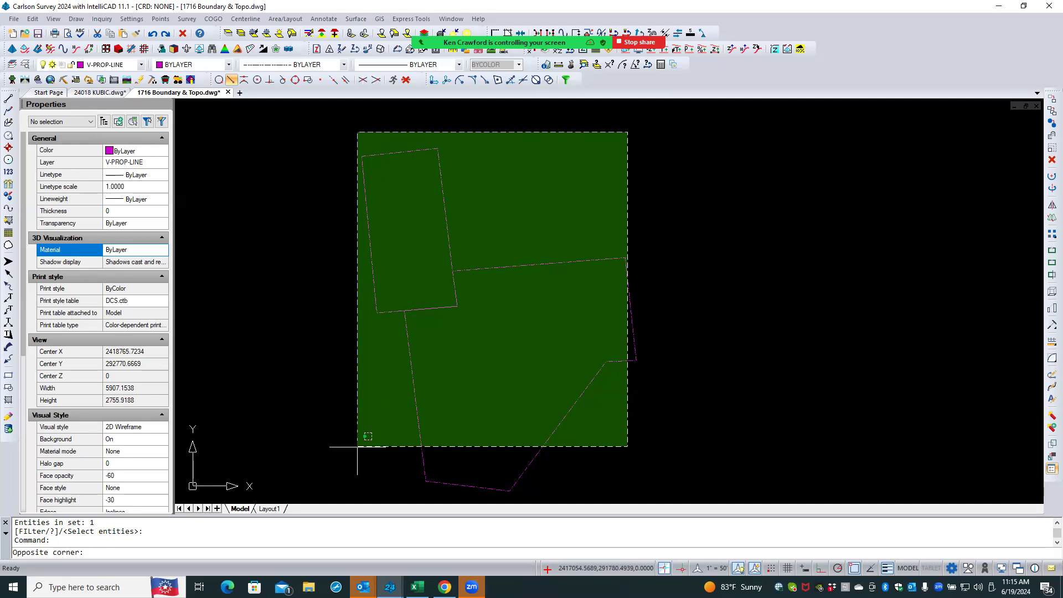
key(Escape)
key(Escape)
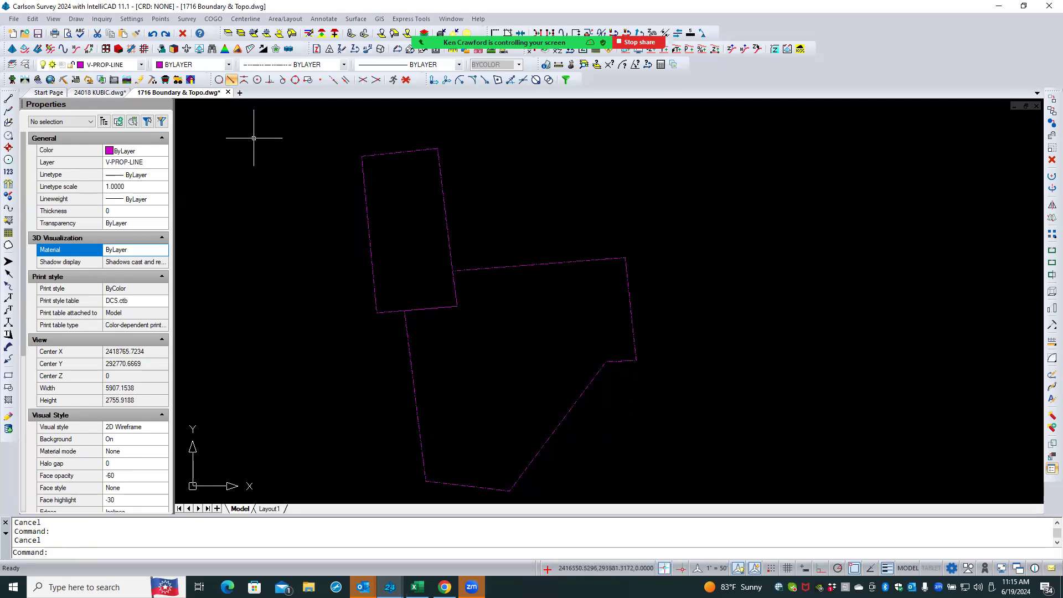
- Switch to the 24018 KUBIC drawing and erase the pasted objects, keeping only the point 200 label and its triangle
click(112, 92)
scroll(324, 267, down, 4)
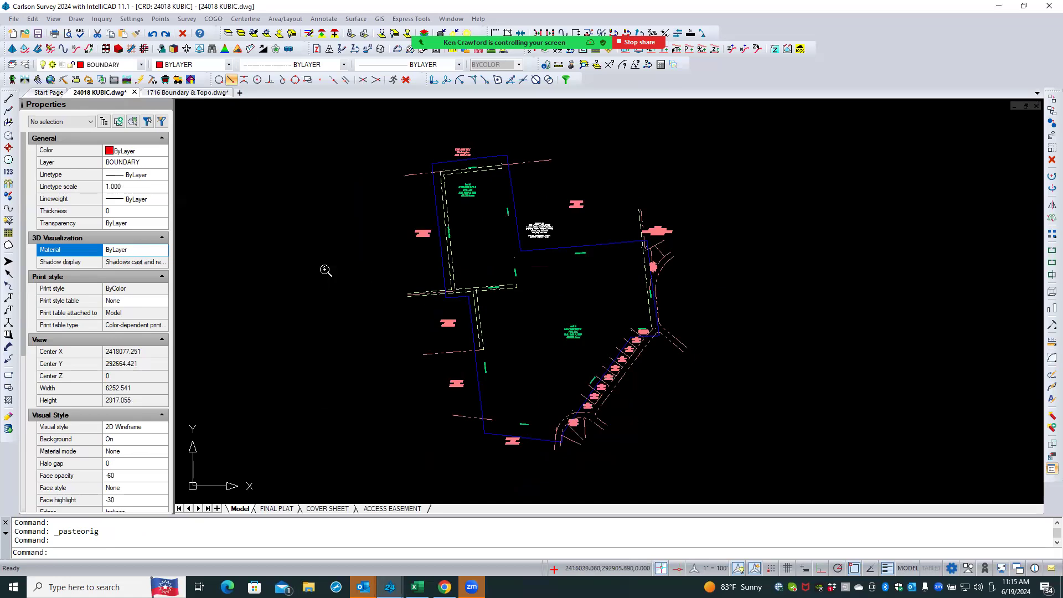
click(328, 162)
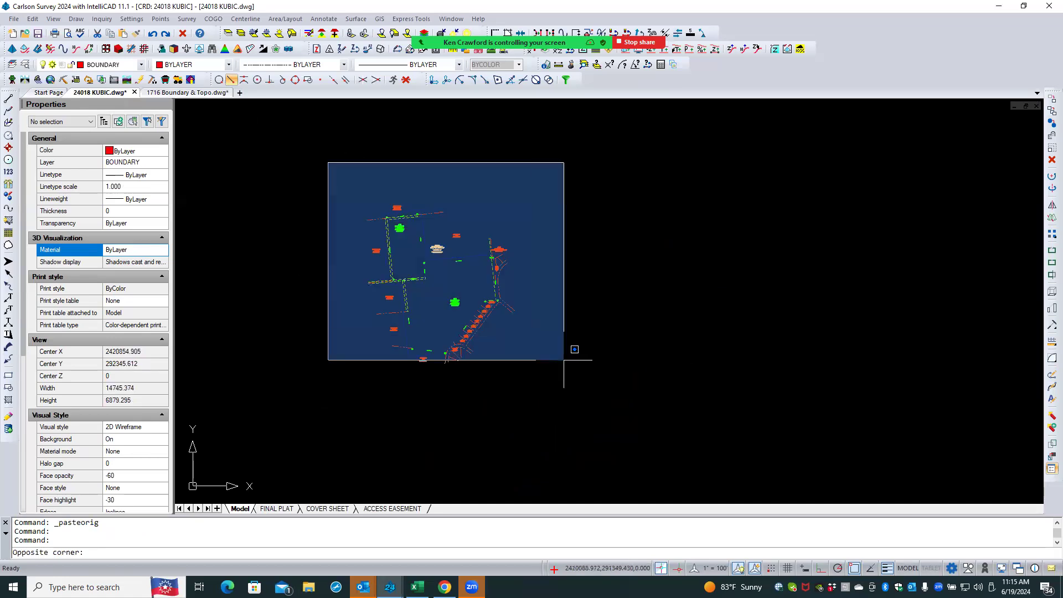
click(559, 398)
scroll(416, 284, up, 3)
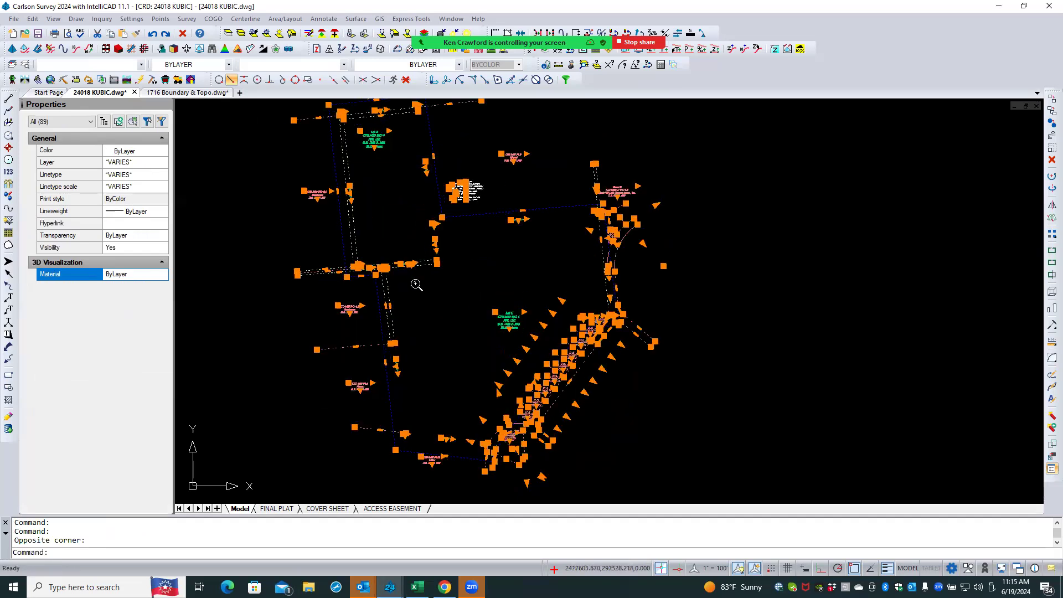
scroll(419, 260, up, 3)
scroll(330, 273, up, 1)
scroll(360, 275, up, 5)
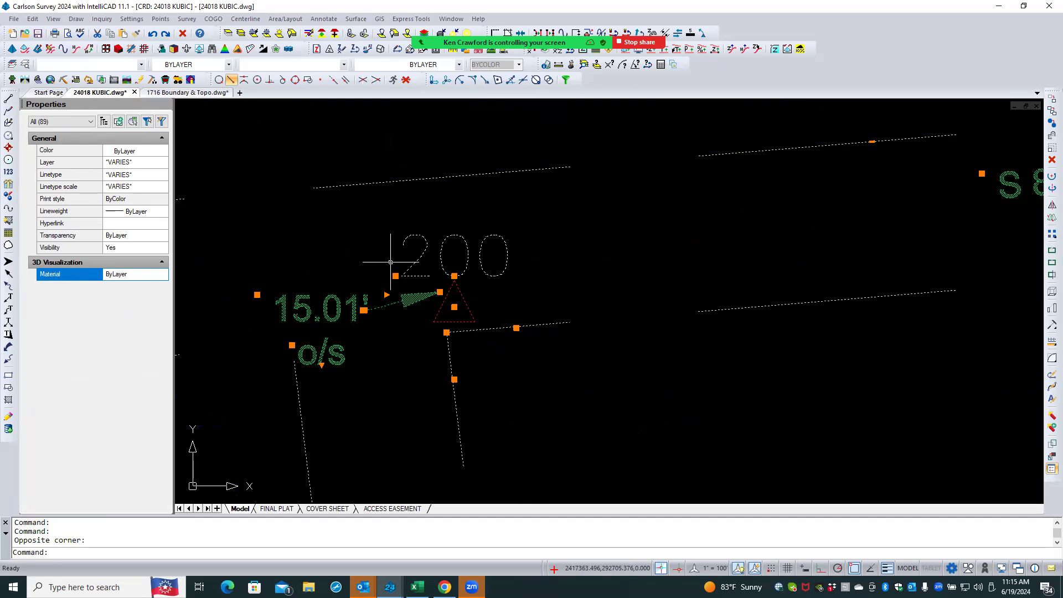
scroll(391, 262, up, 1)
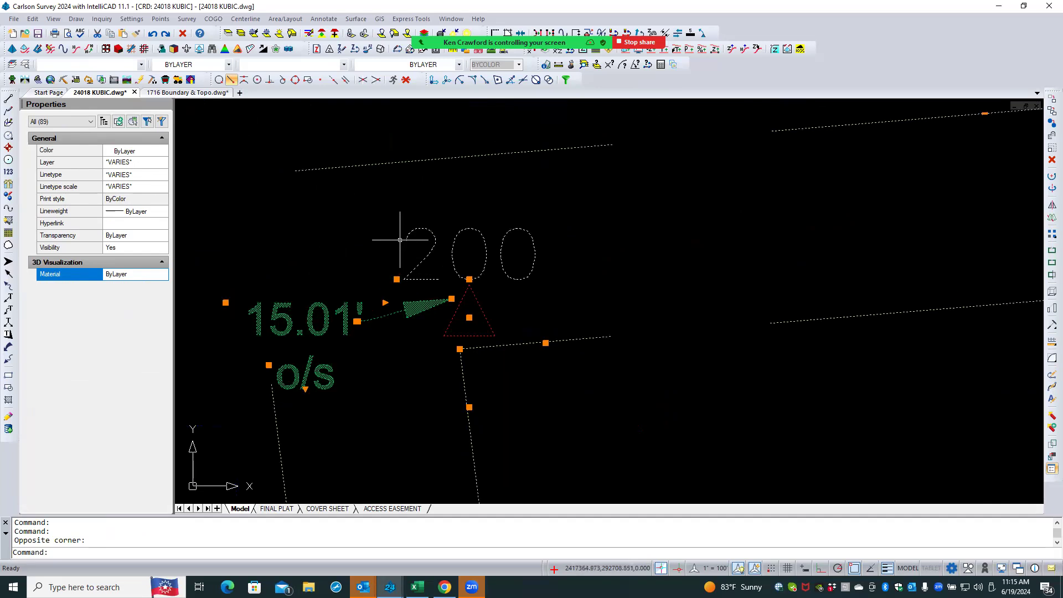
click(521, 223)
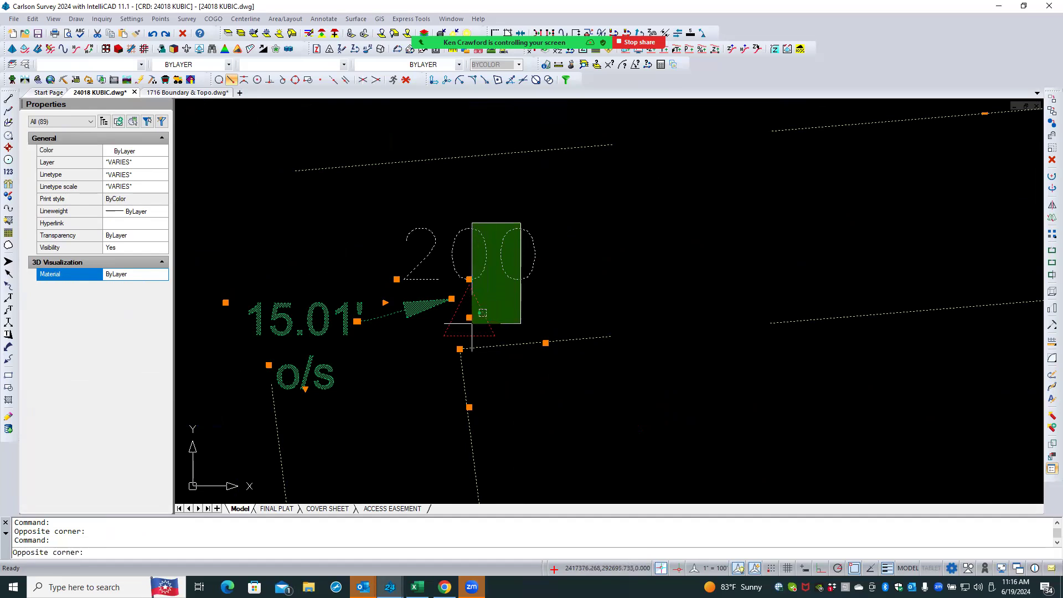
shift+click(468, 327)
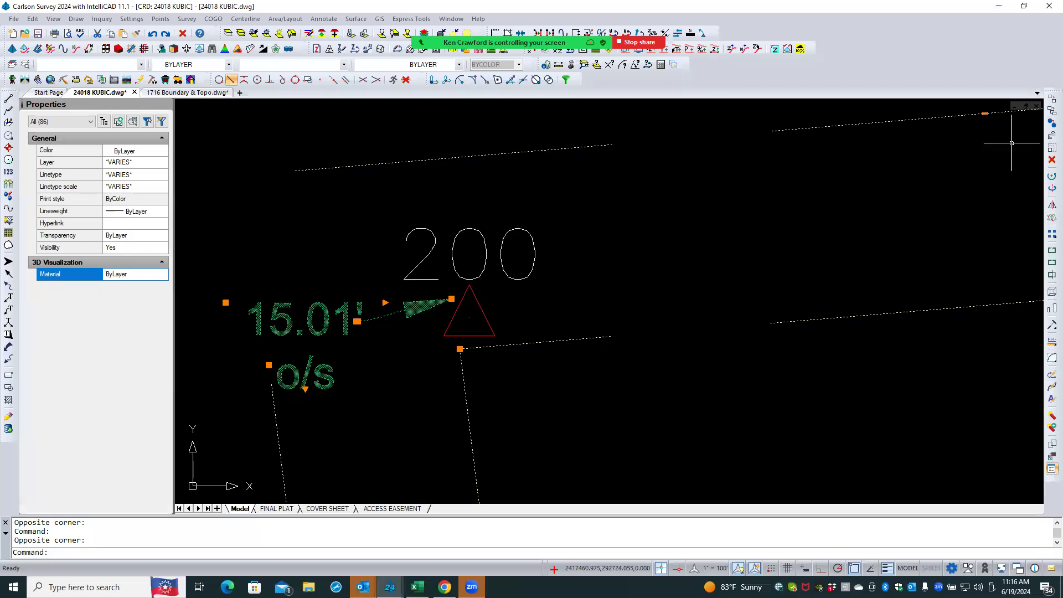
click(1051, 160)
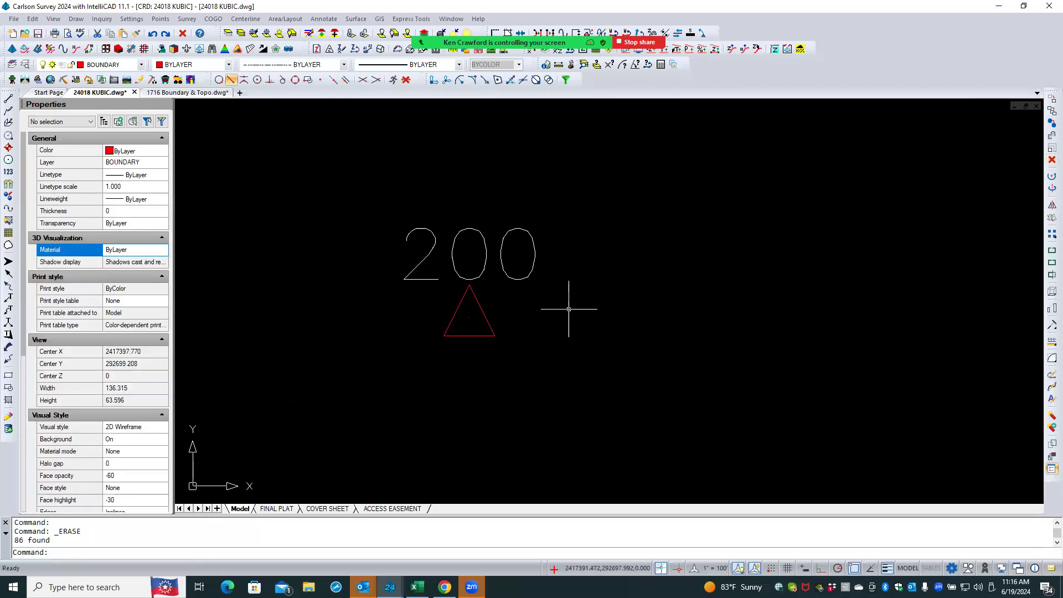
- Return to the 1716 Boundary & Topo drawing and turn all layers back on and thawed
scroll(415, 303, down, 3)
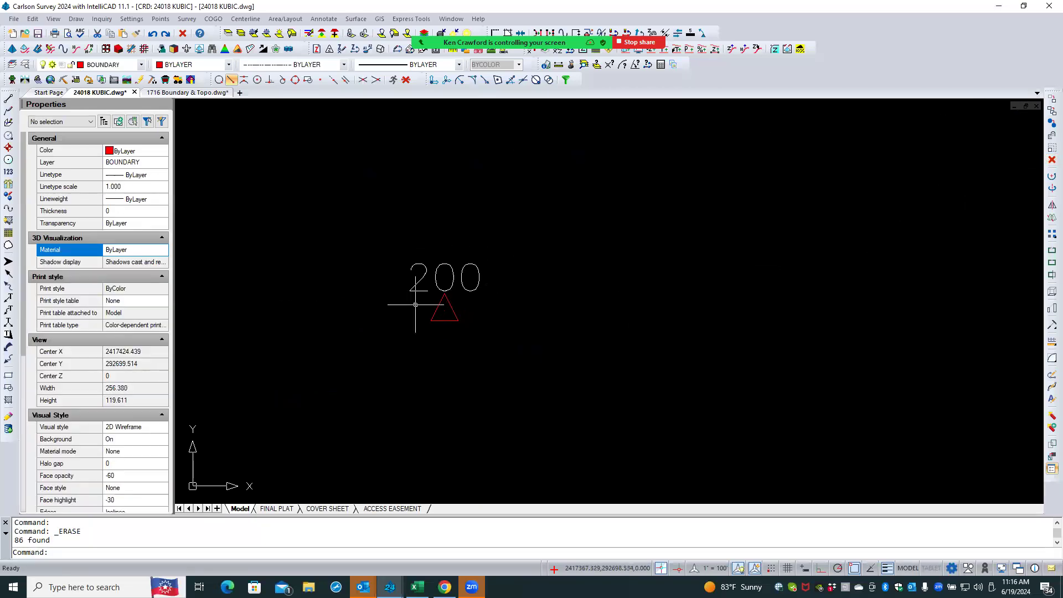
scroll(485, 285, down, 10)
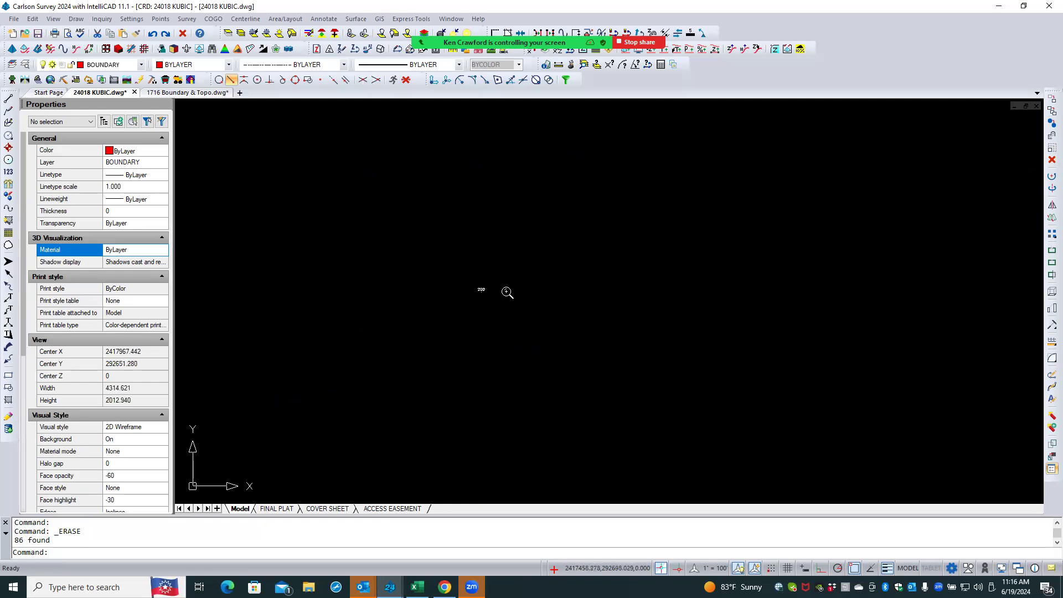
click(203, 93)
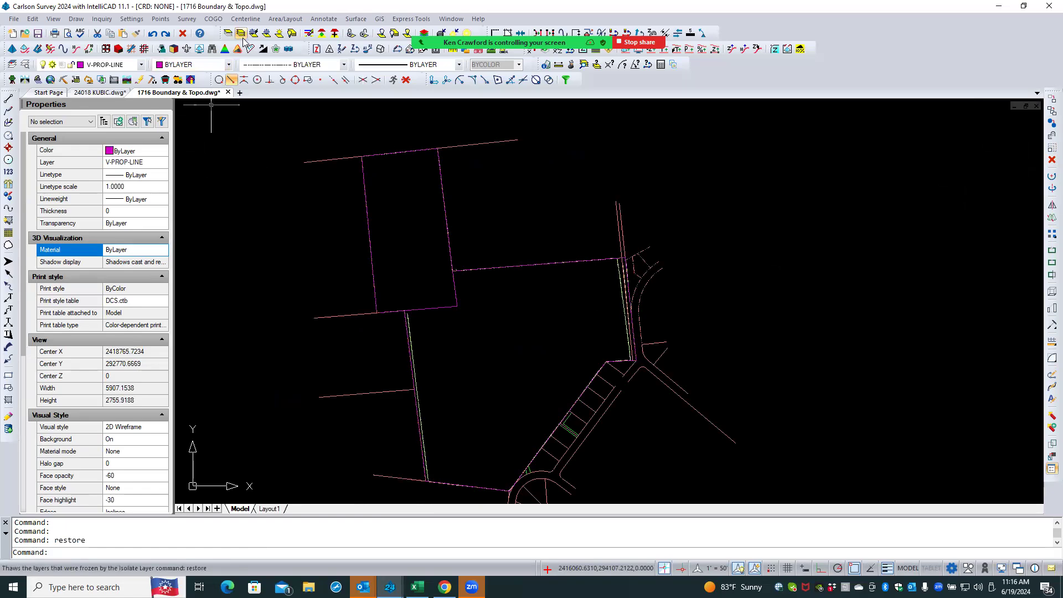
click(292, 33)
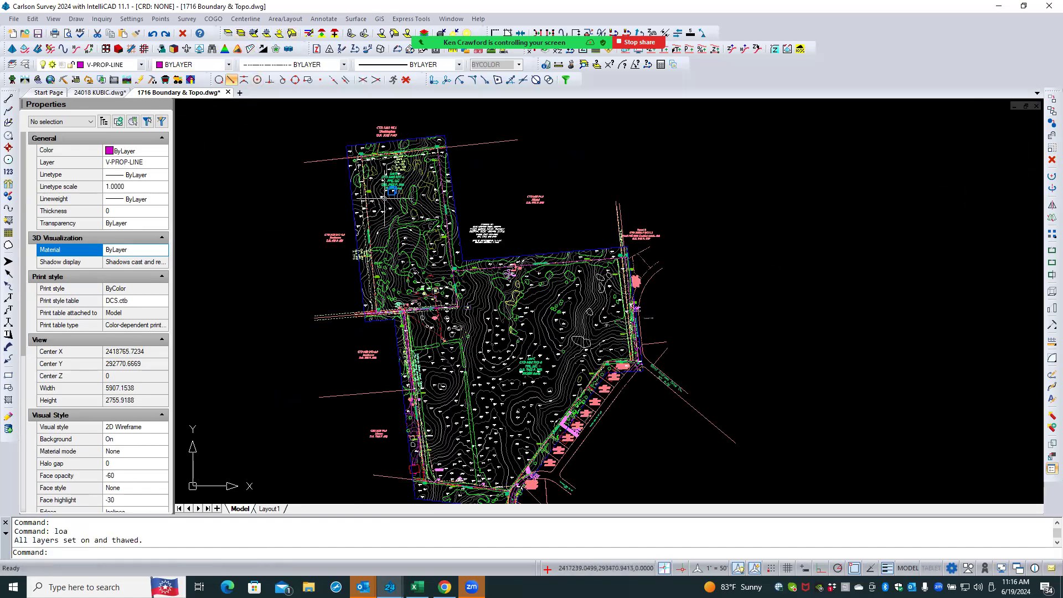
scroll(380, 200, down, 3)
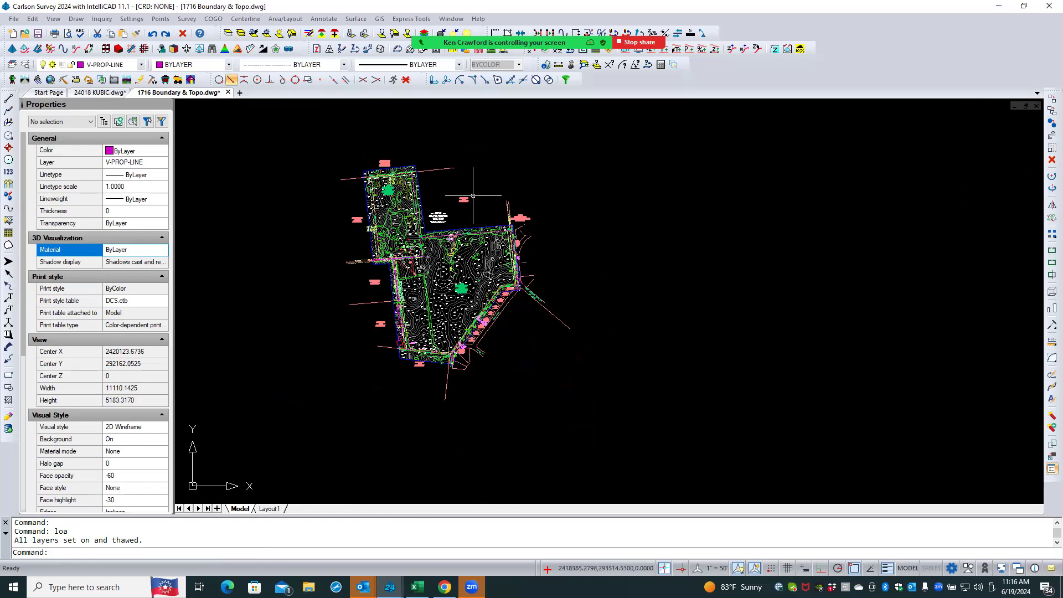
- Switch to the 24018 KUBIC drawing, start the Insert Block command and browse to a drawing file from the job folder
click(110, 94)
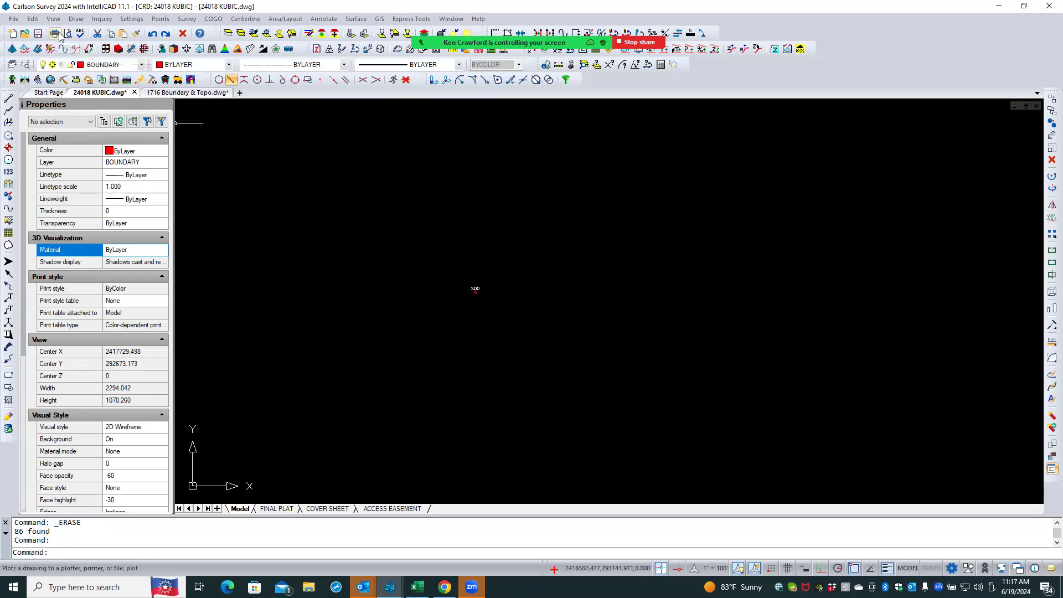
click(76, 19)
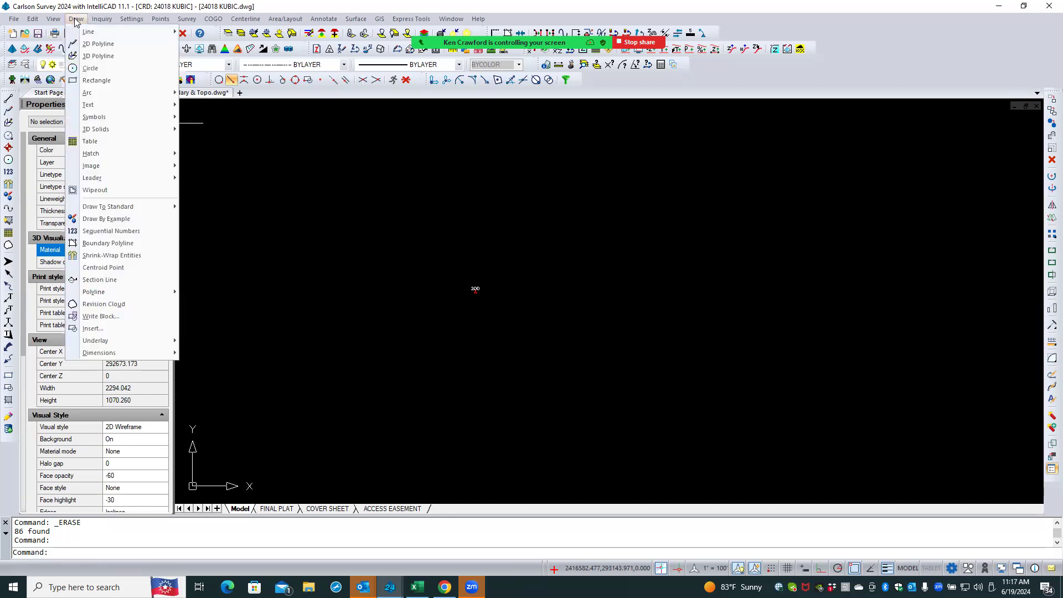
click(91, 328)
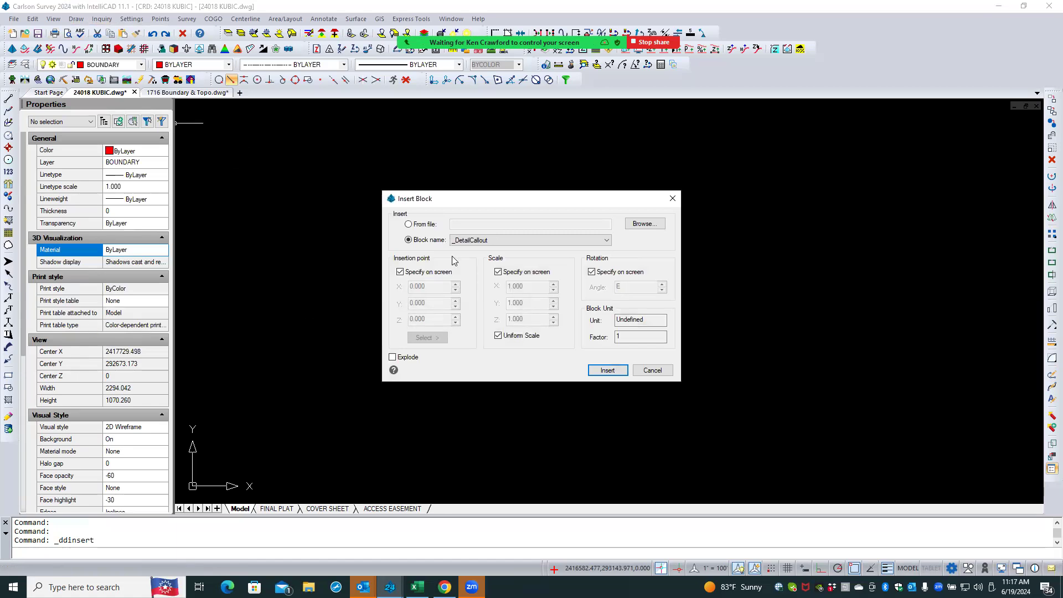
click(407, 225)
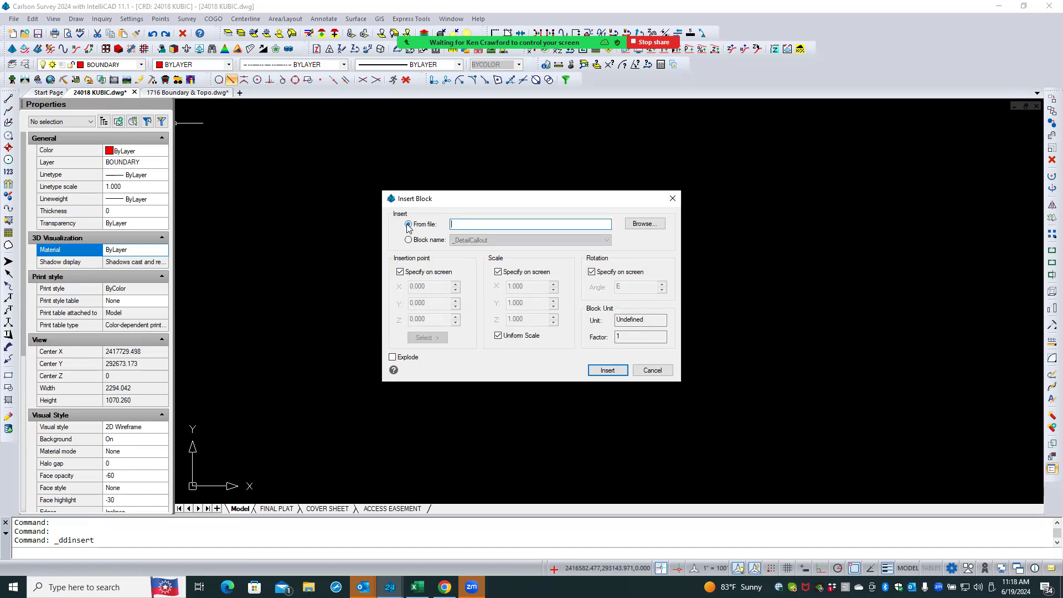
click(644, 223)
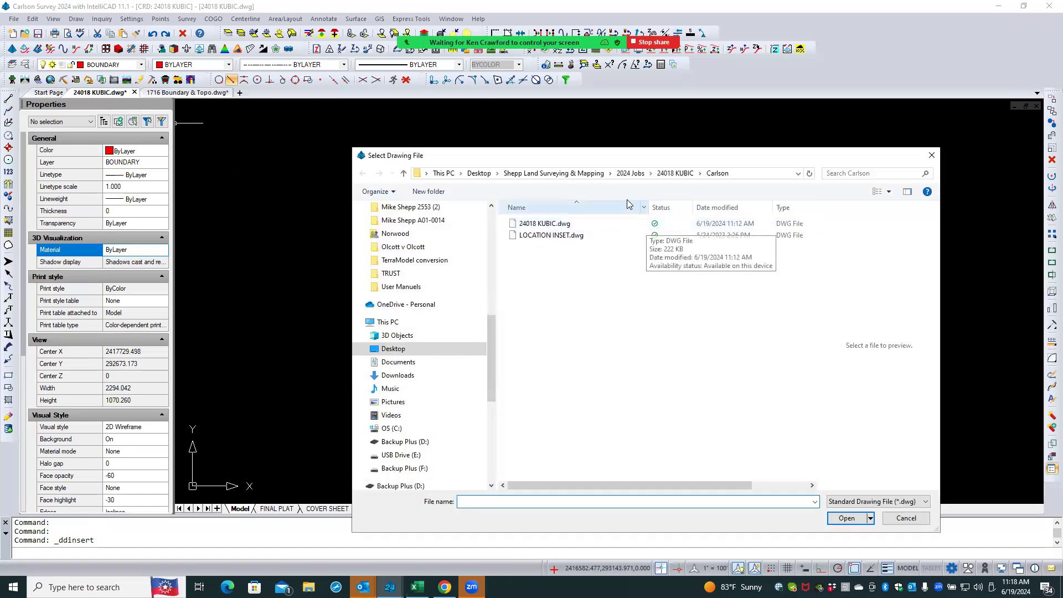
click(667, 175)
double_click(584, 237)
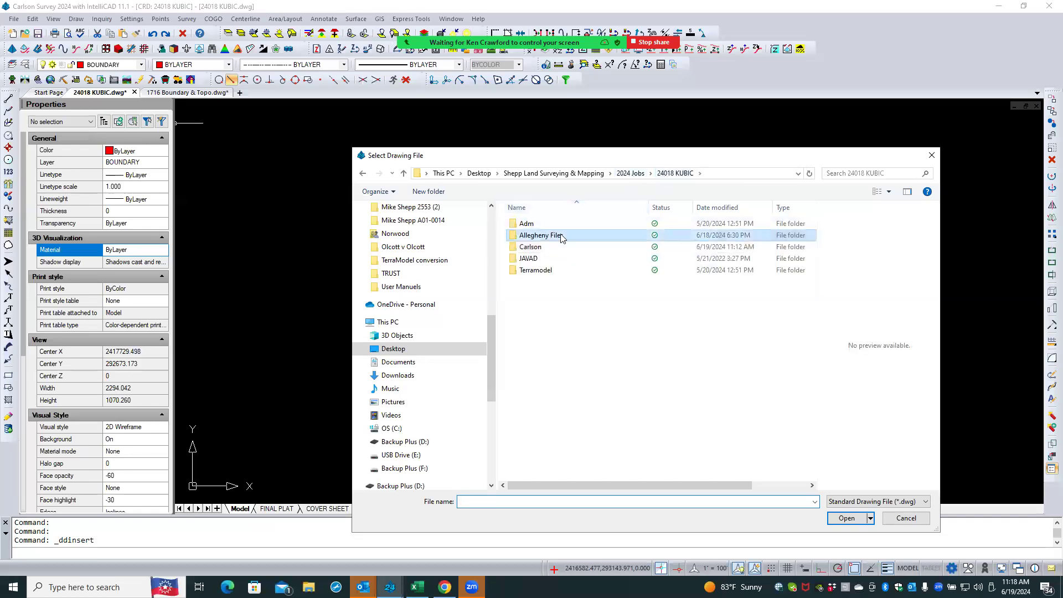
click(557, 248)
click(846, 517)
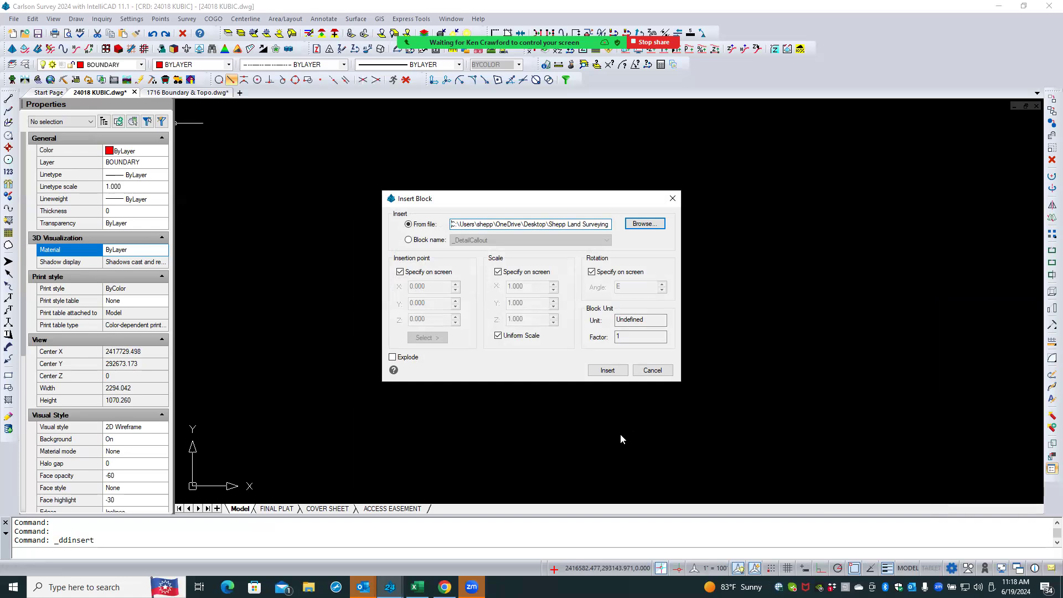
- Insert the drawing at 0,0,0 with scale 1 and rotation E instead of on-screen values, exploded
click(400, 272)
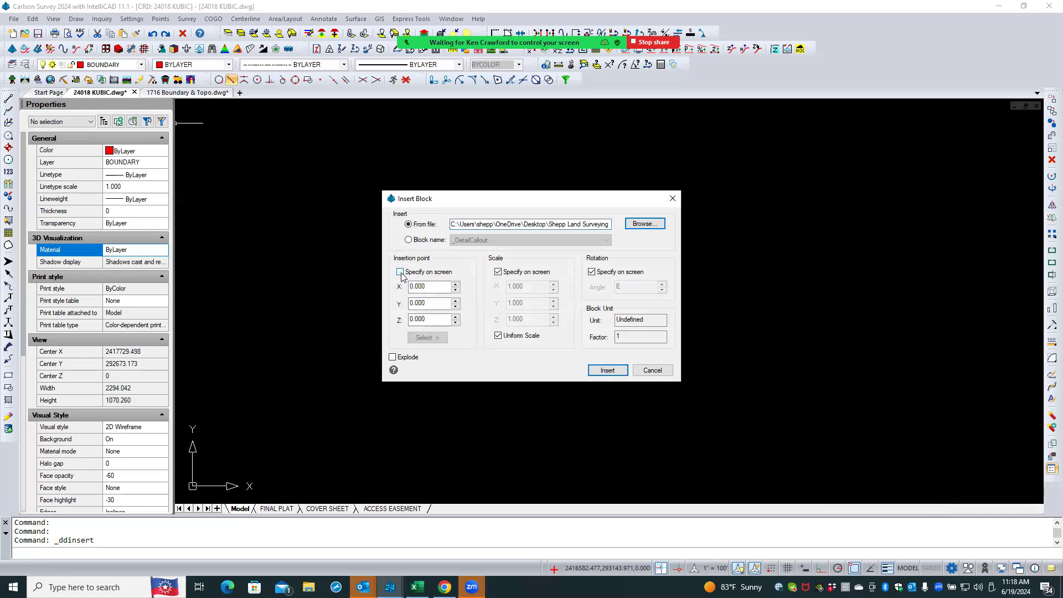
click(498, 272)
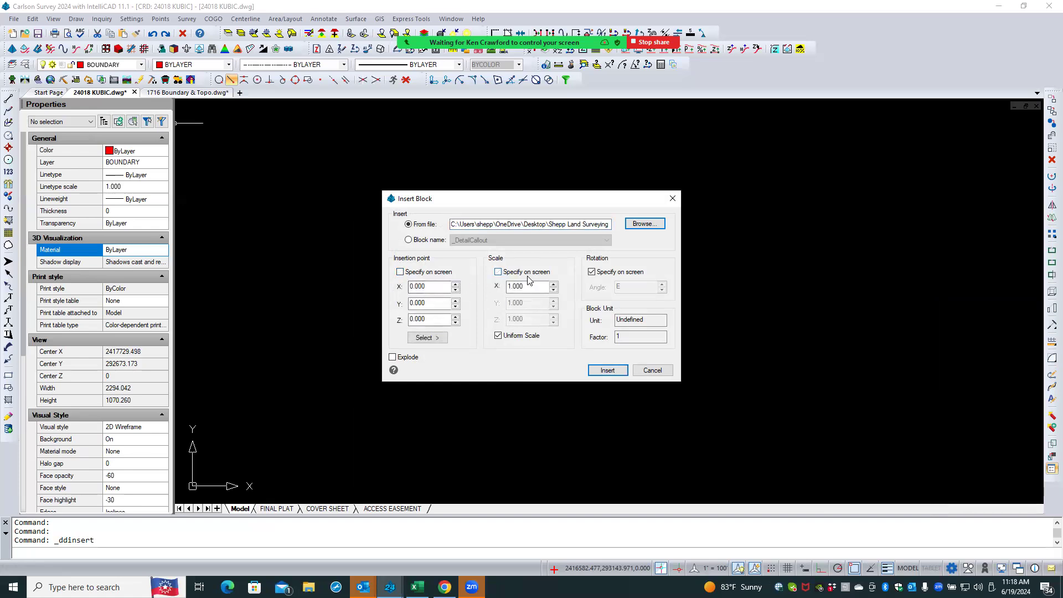
click(592, 272)
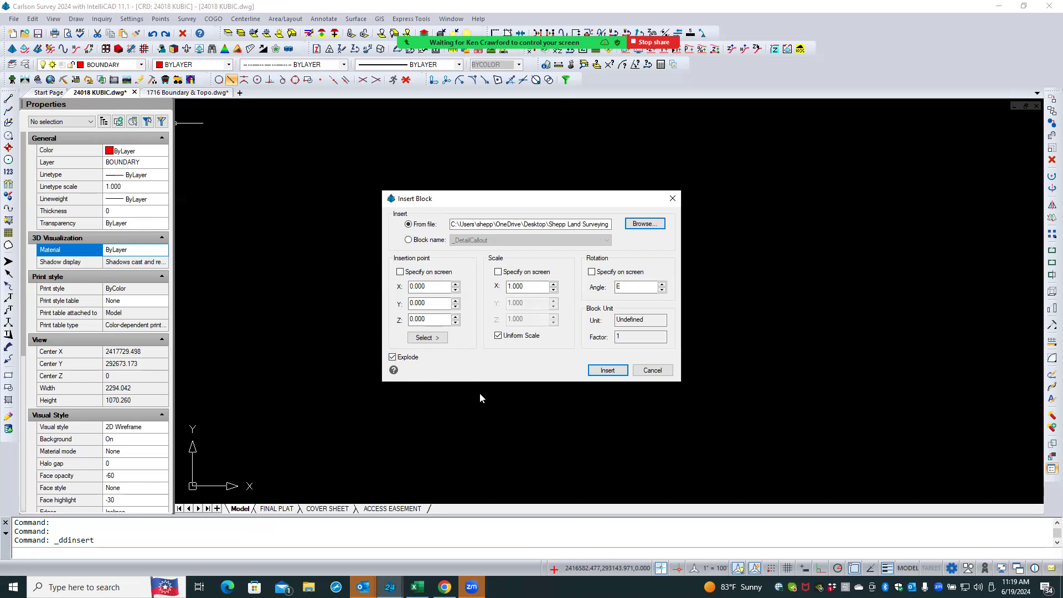
click(593, 372)
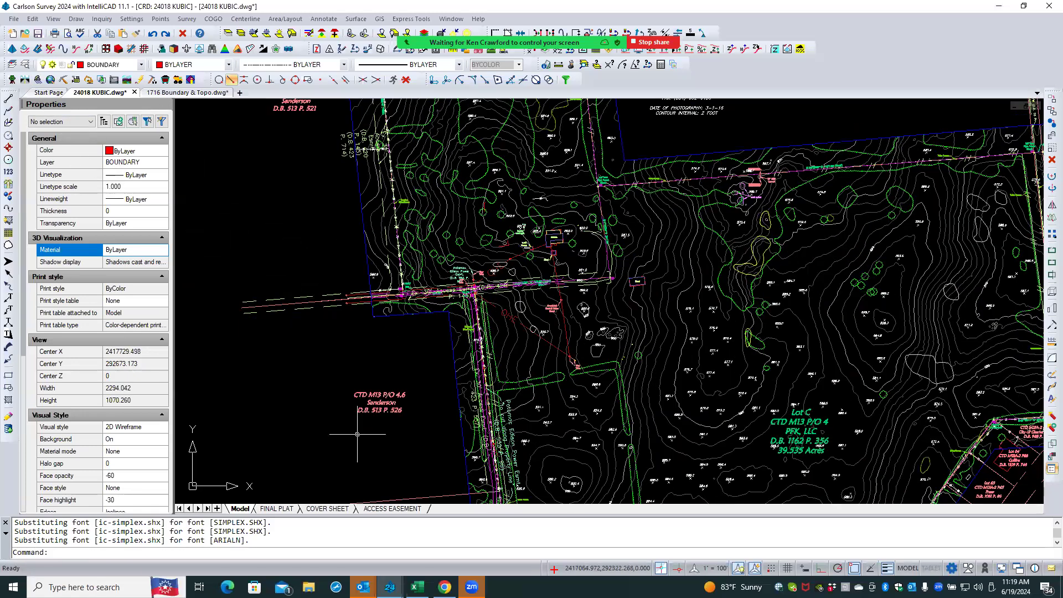
- Select an inserted adjoining-parcel label to examine its layer and properties
click(369, 403)
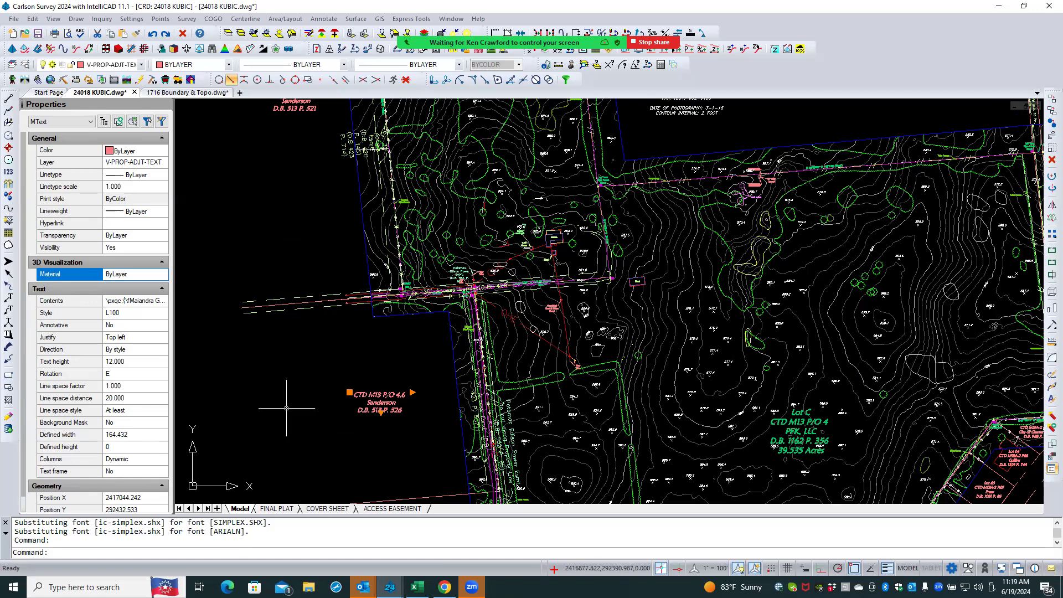
key(Escape)
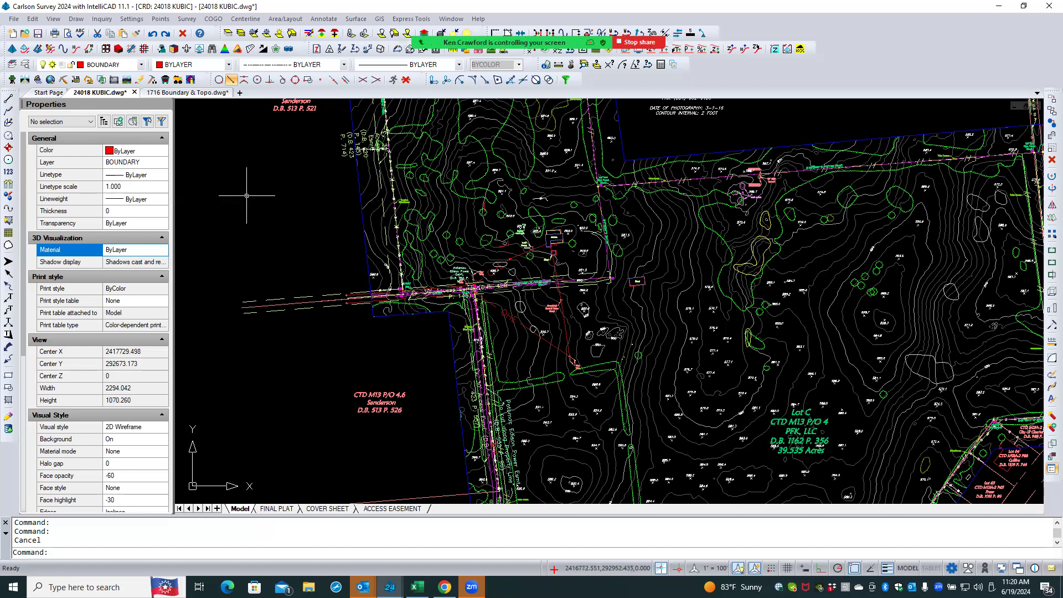
click(13, 18)
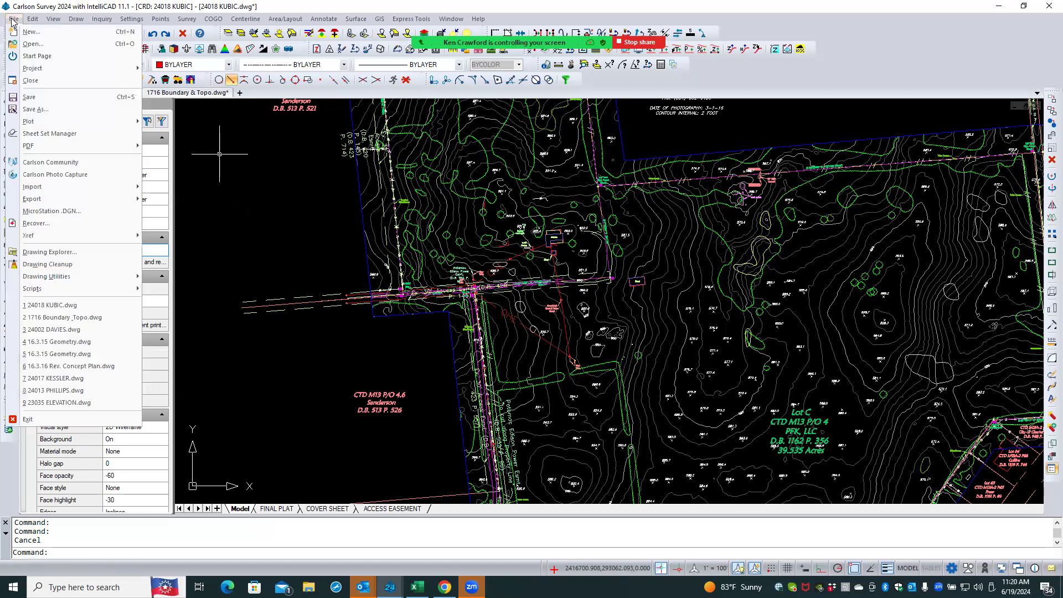
mouse_move(55, 192)
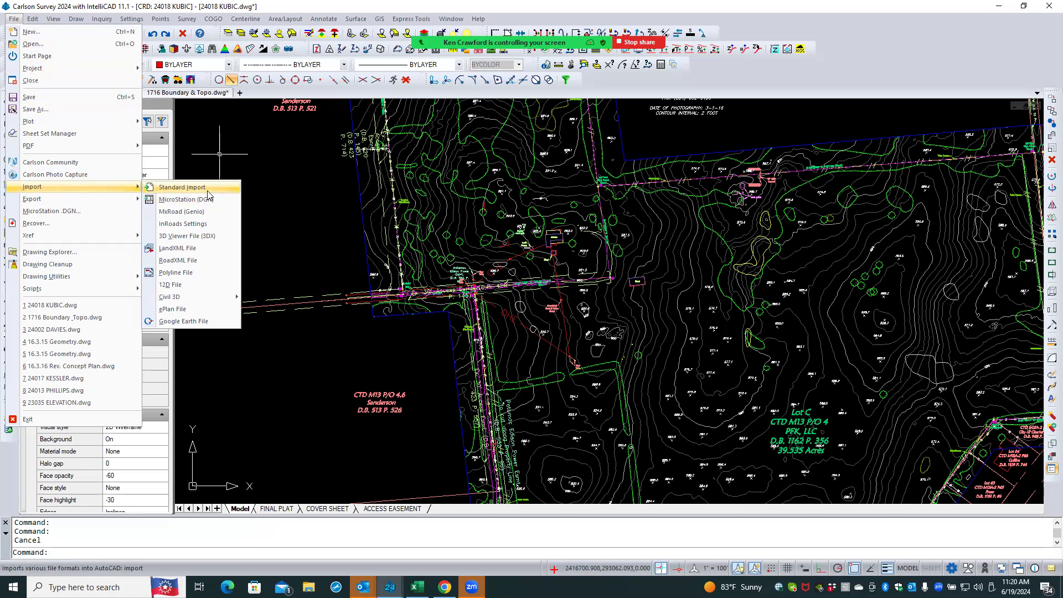
click(182, 187)
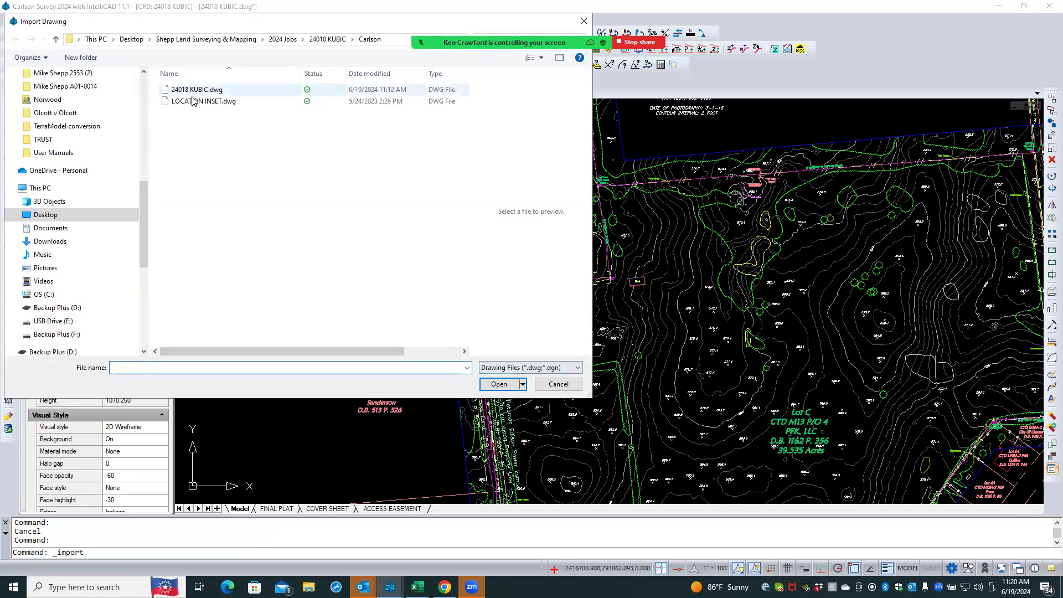
click(557, 384)
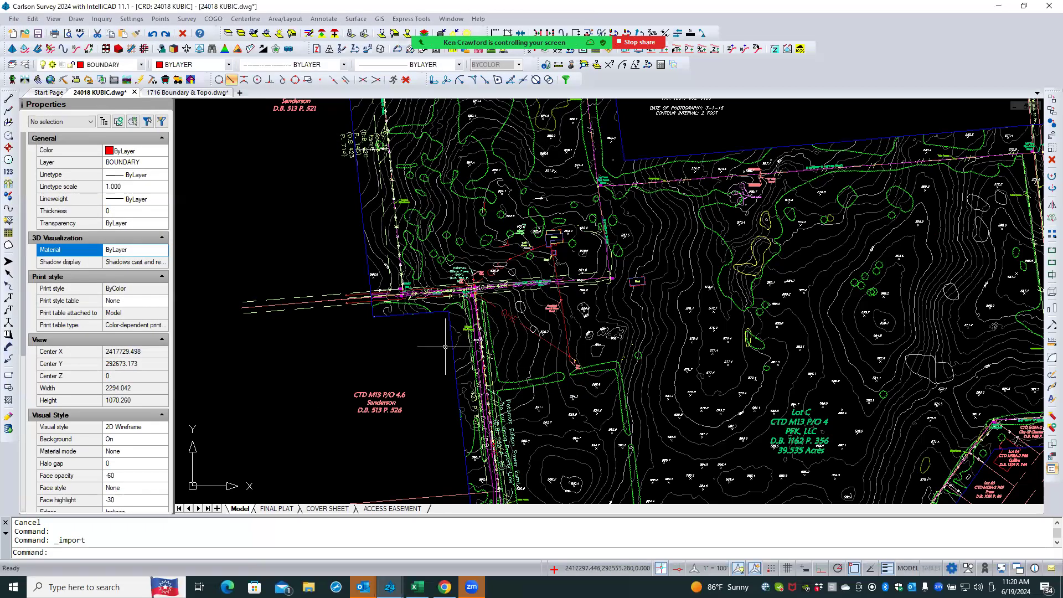
scroll(387, 318, down, 8)
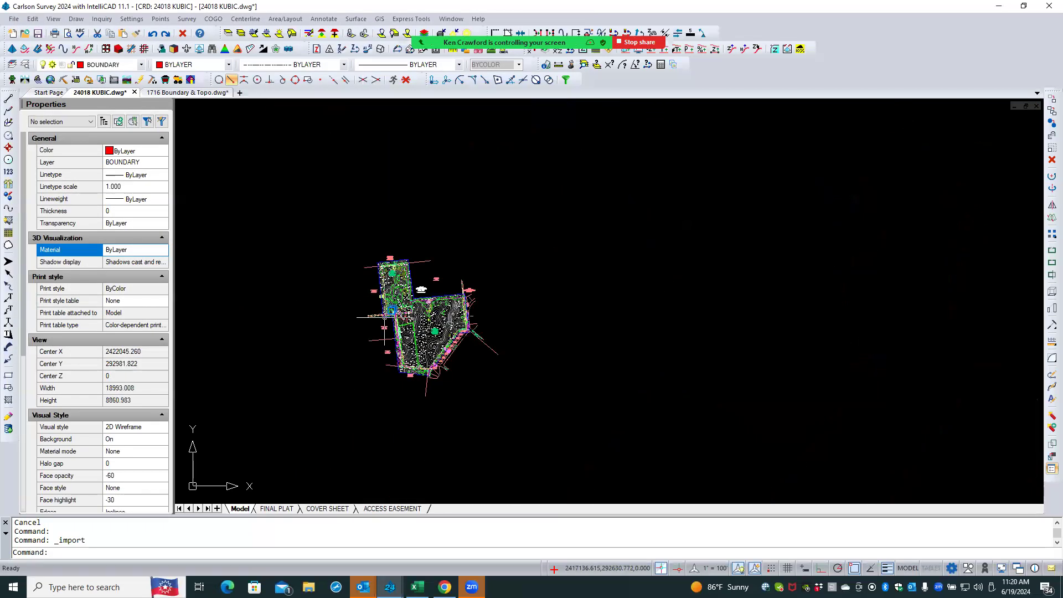
text(u)
key(Return)
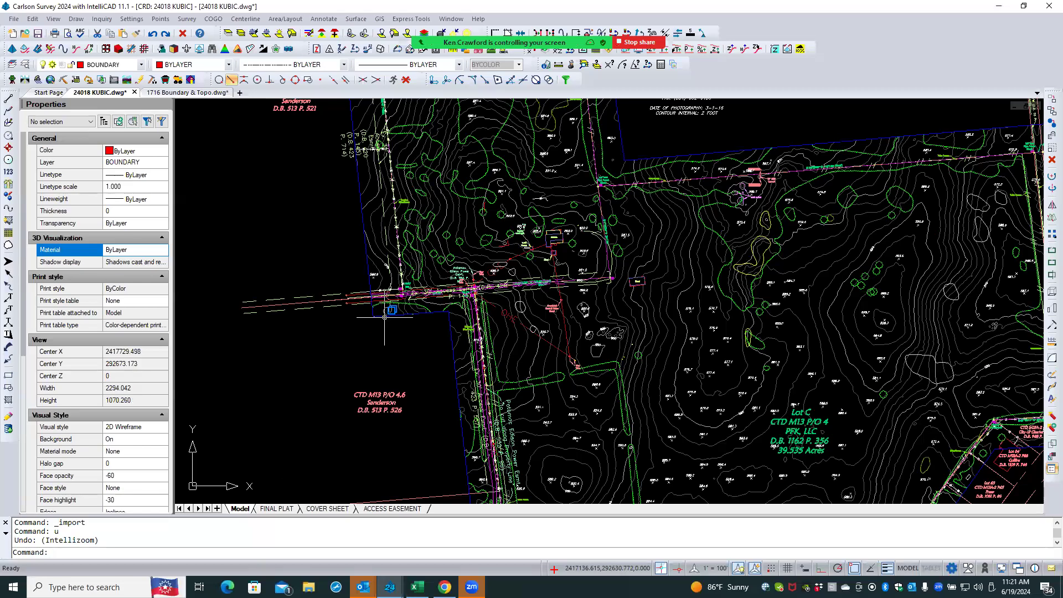
- Undo the last three operations to remove the inserted, exploded drawing from 24018 KUBIC
key(ctrl+z)
key(ctrl+z)
key(ctrl+z)
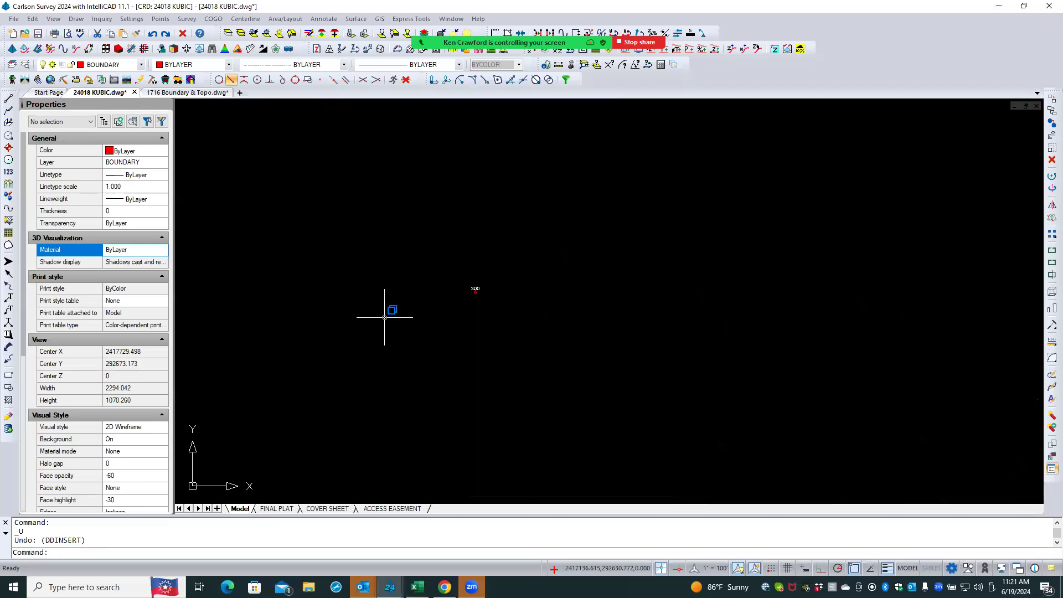
- Try to import 1716 Boundary & Topo.dwg from the 24018 KUBIC Allegheny Files folder with Standard Import
click(76, 19)
click(13, 19)
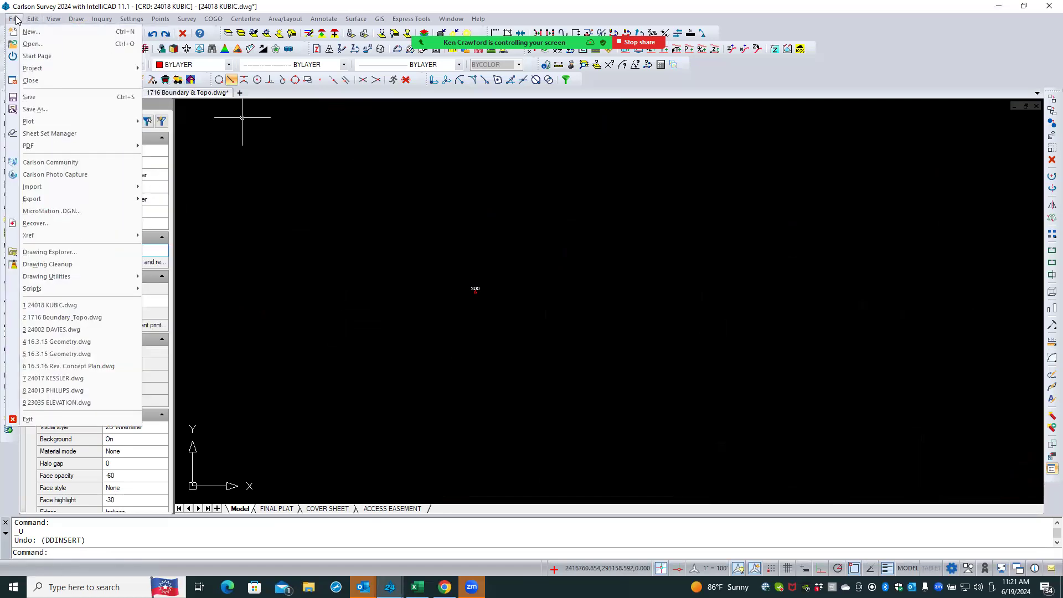
mouse_move(65, 189)
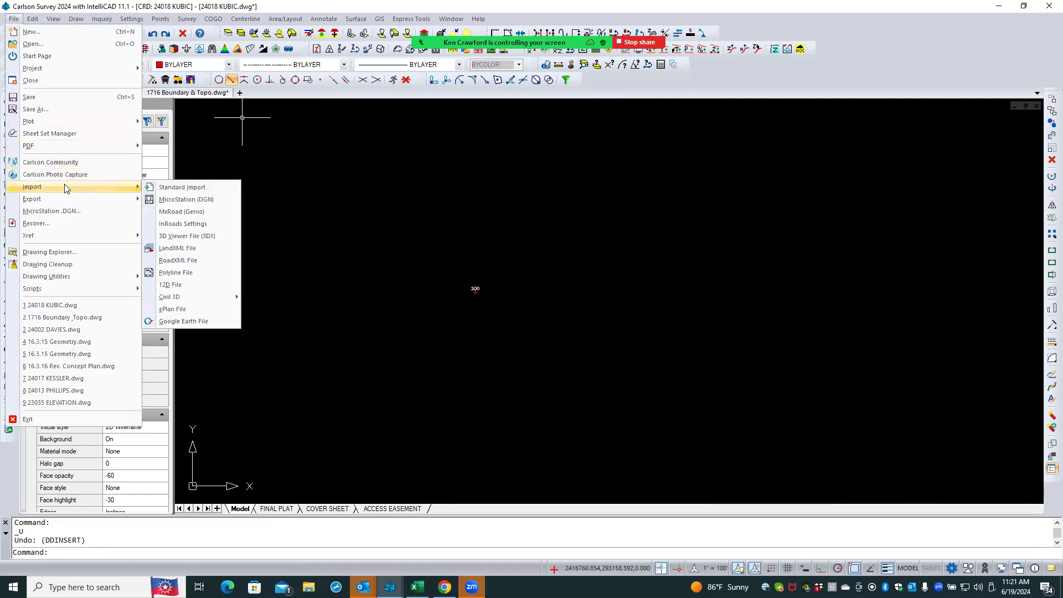
click(211, 188)
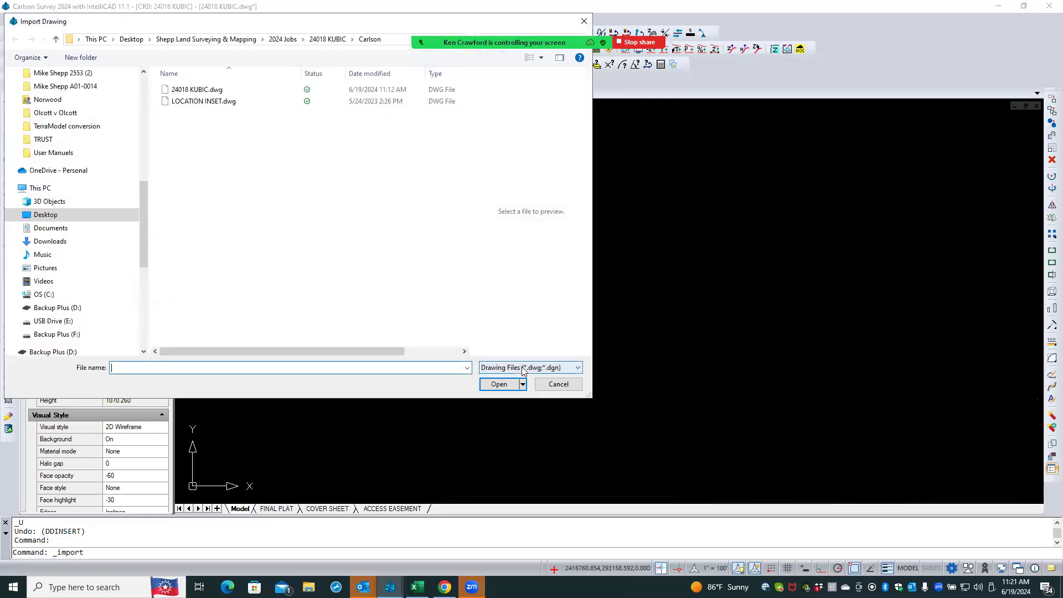
click(520, 367)
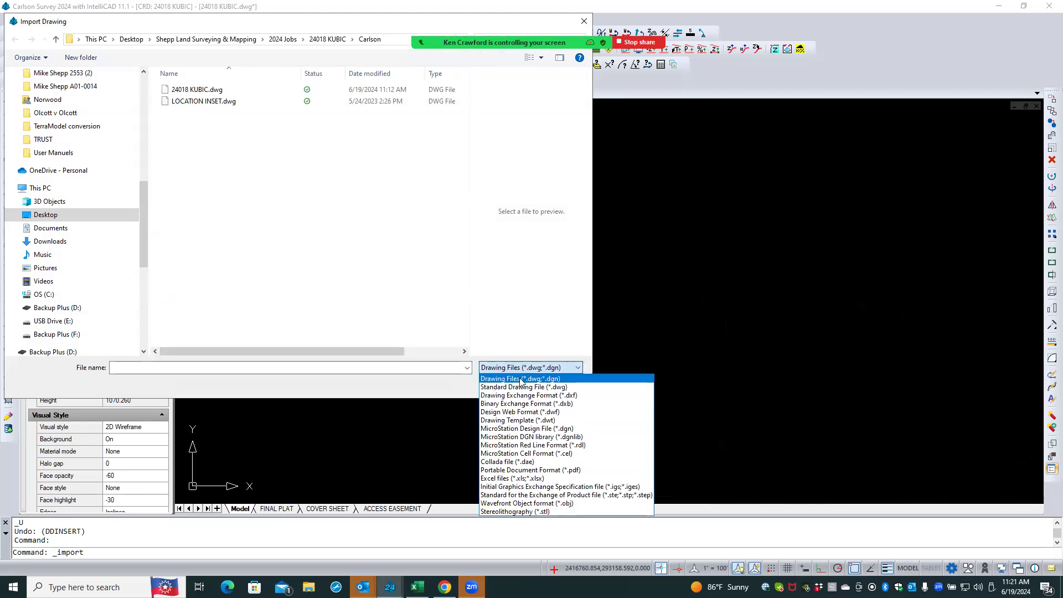
click(518, 380)
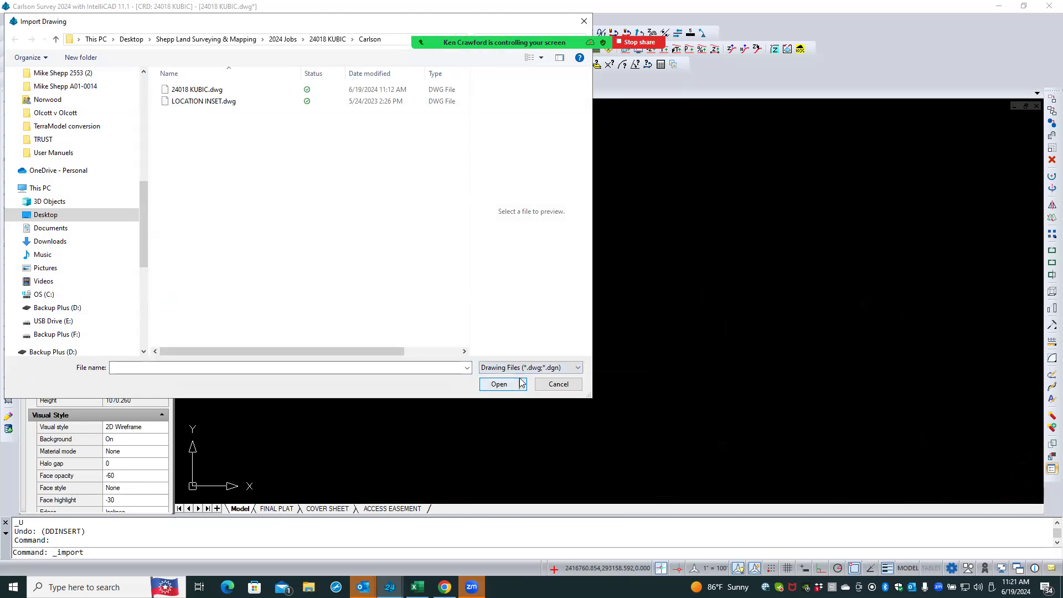
click(327, 40)
click(205, 101)
double_click(205, 101)
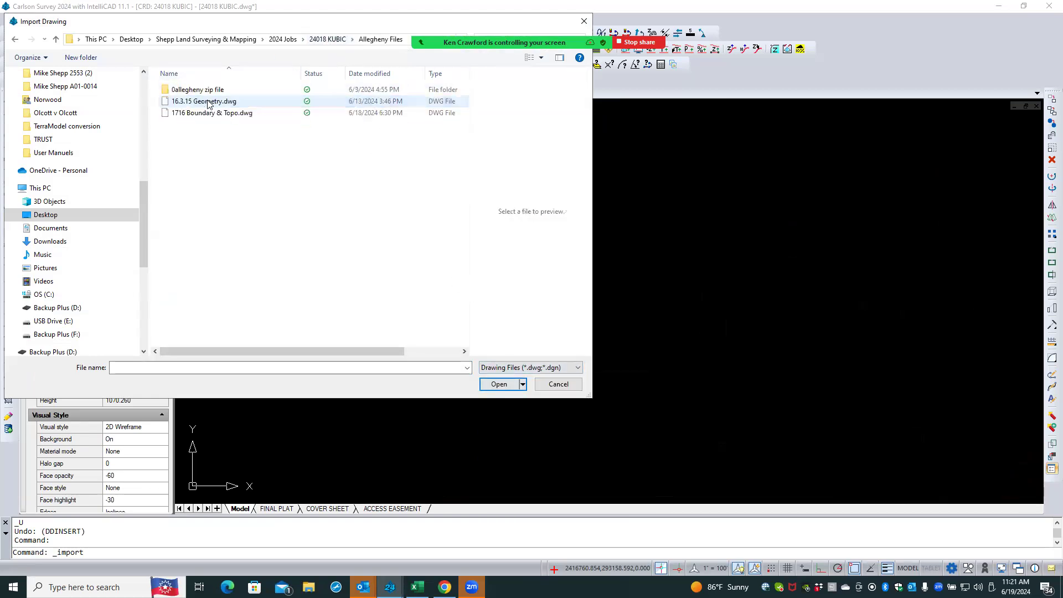
click(216, 114)
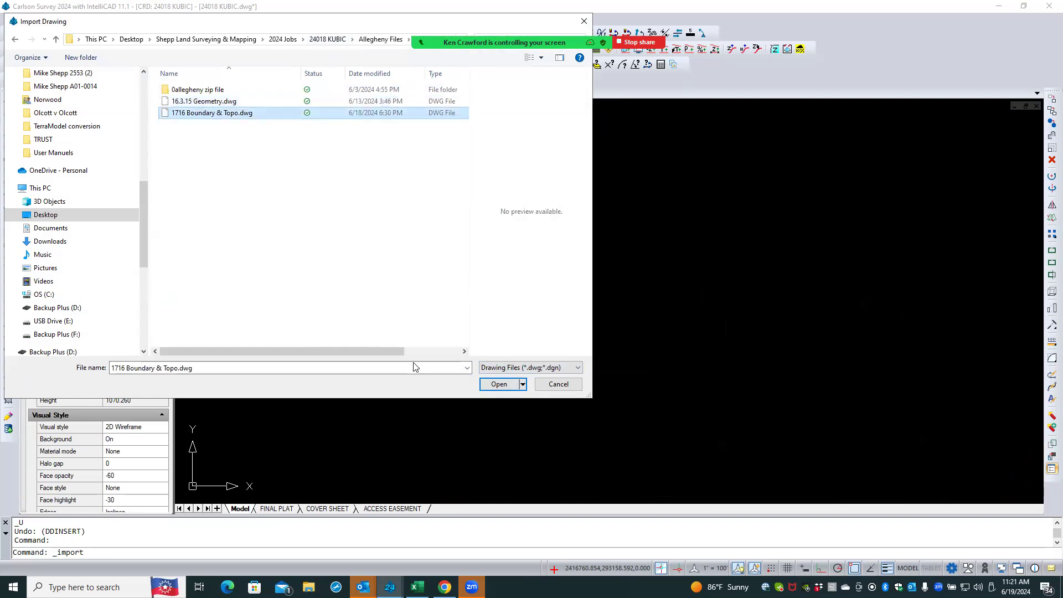
click(499, 384)
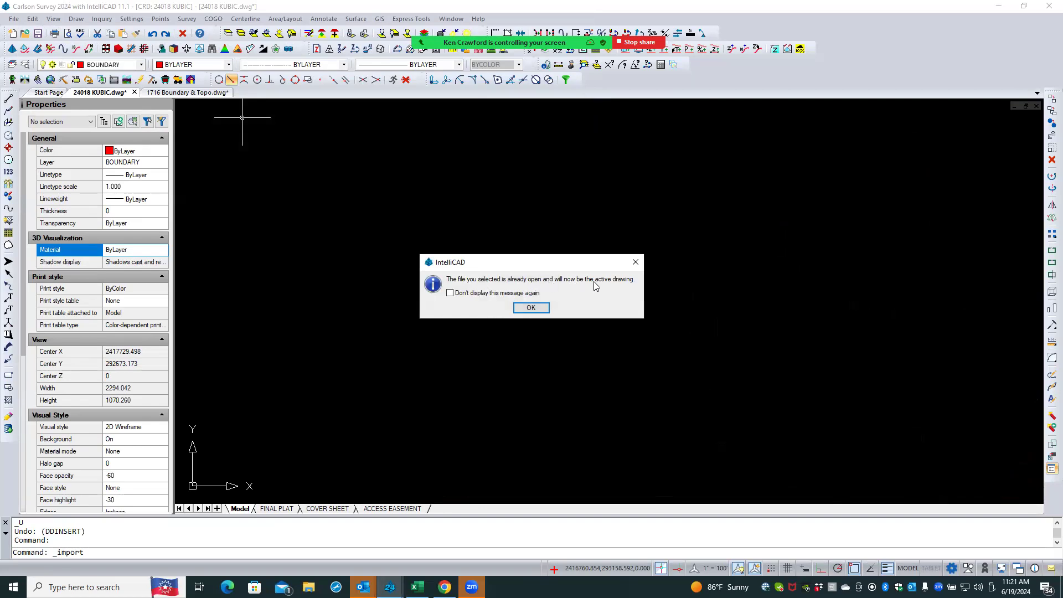
click(479, 296)
click(474, 297)
click(530, 308)
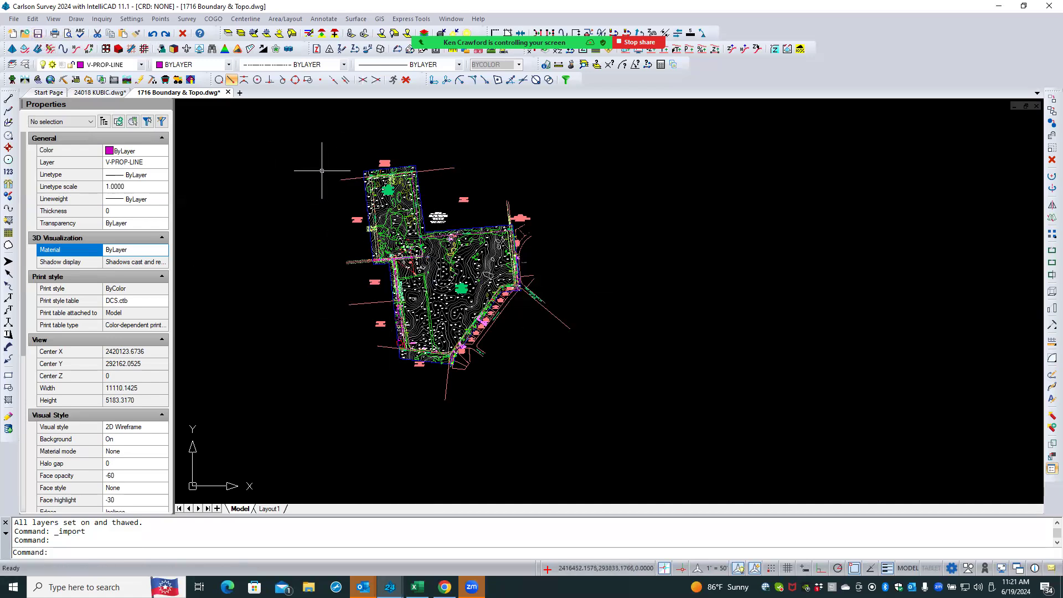
- Close the 1716 Boundary & Topo drawing
click(228, 92)
click(547, 316)
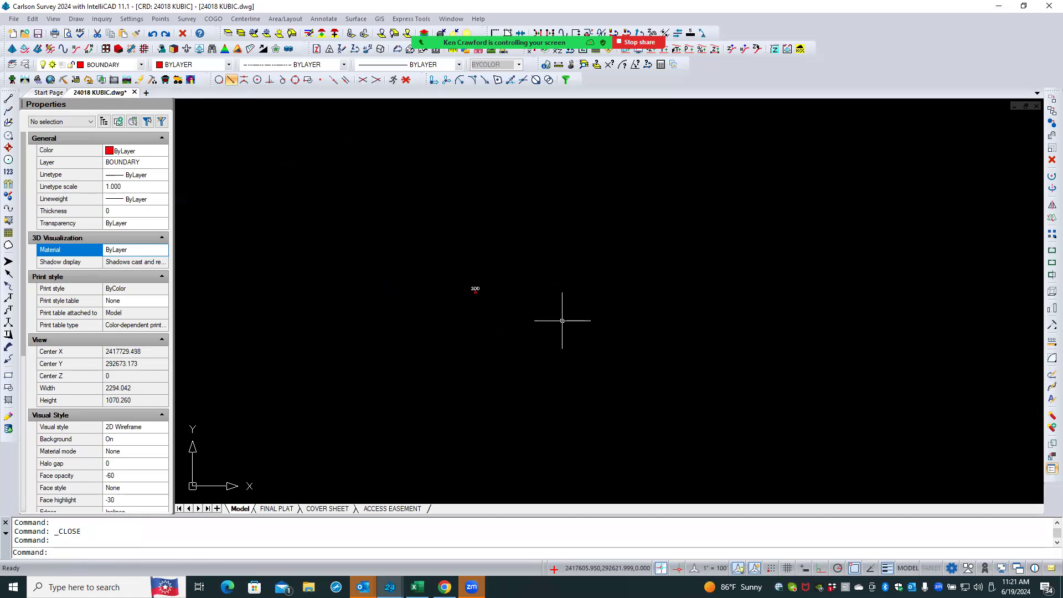
- Import 1716 Boundary & Topo.dwg again into 24018 KUBIC with Standard Import
click(15, 20)
mouse_move(84, 186)
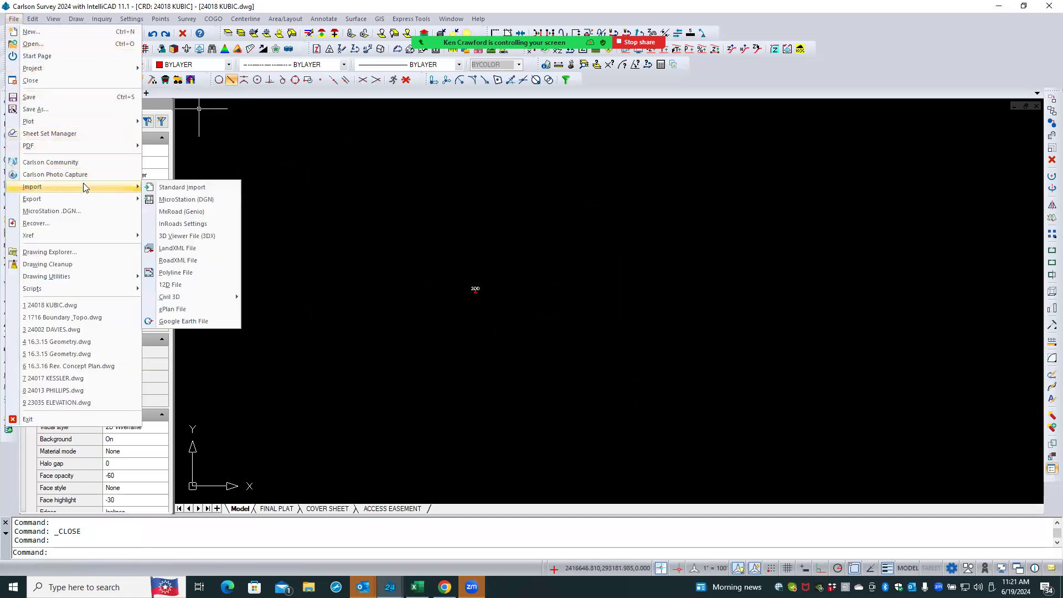
click(178, 188)
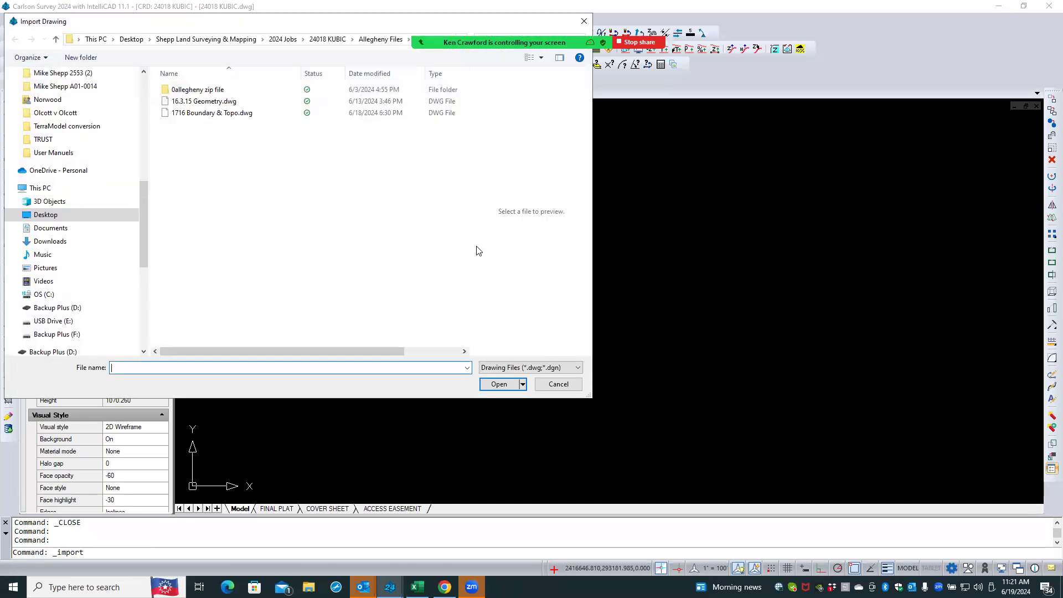
click(205, 113)
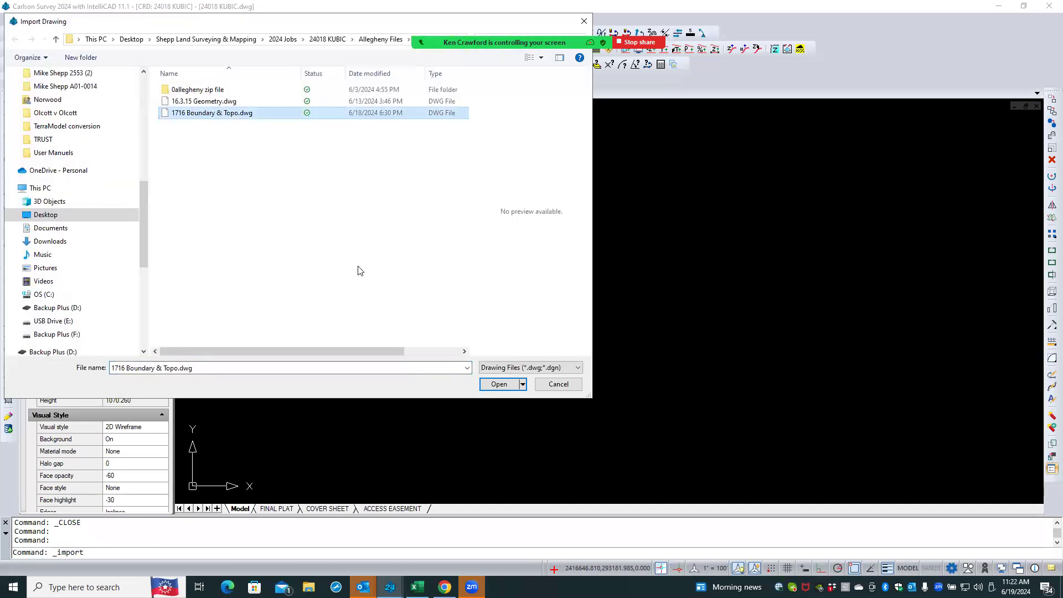
click(498, 384)
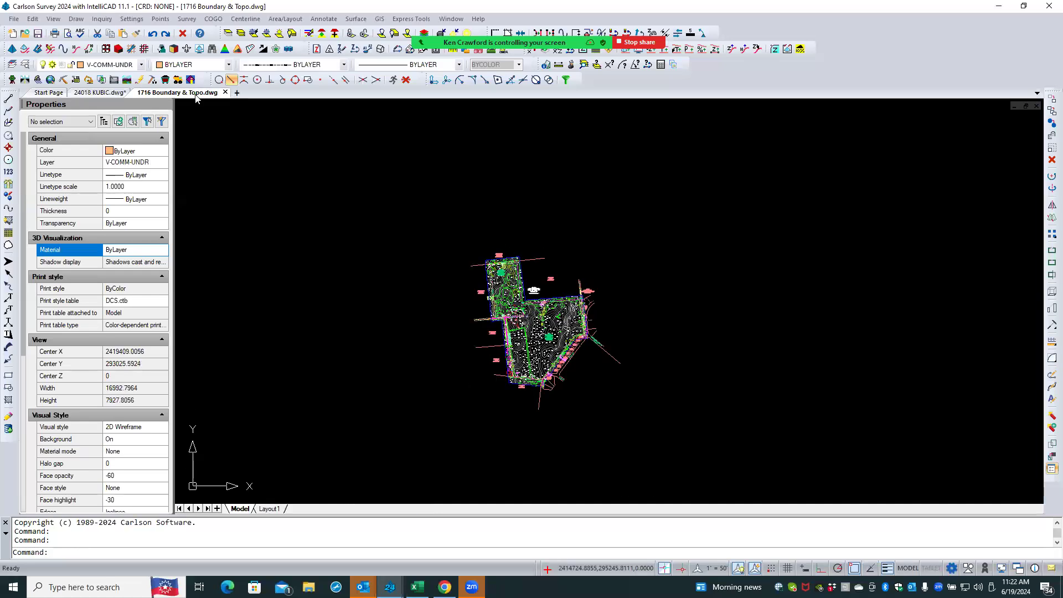
click(111, 93)
click(152, 94)
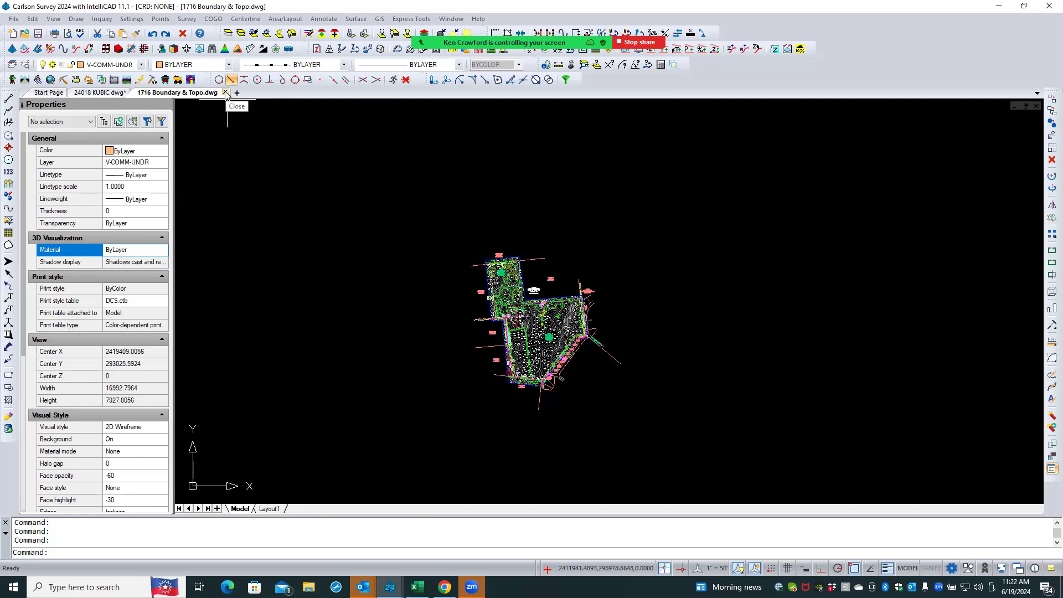
click(14, 20)
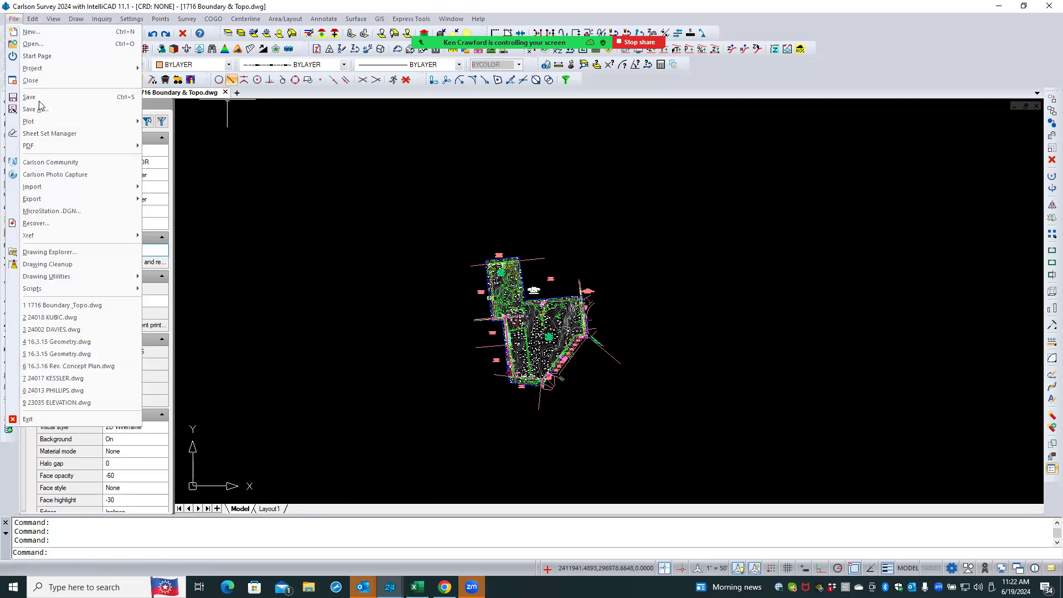
mouse_move(56, 188)
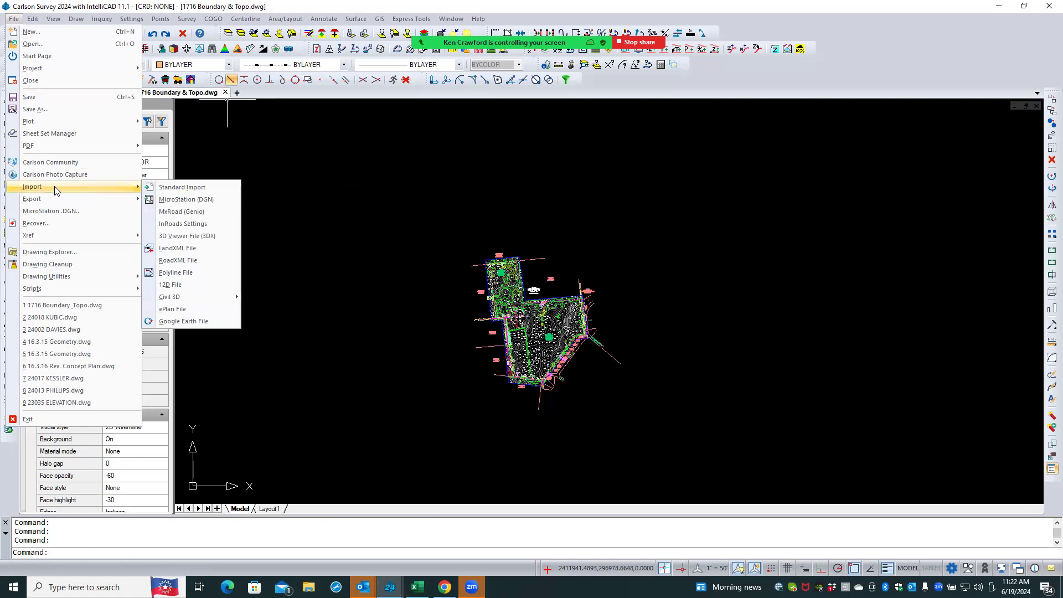
click(182, 188)
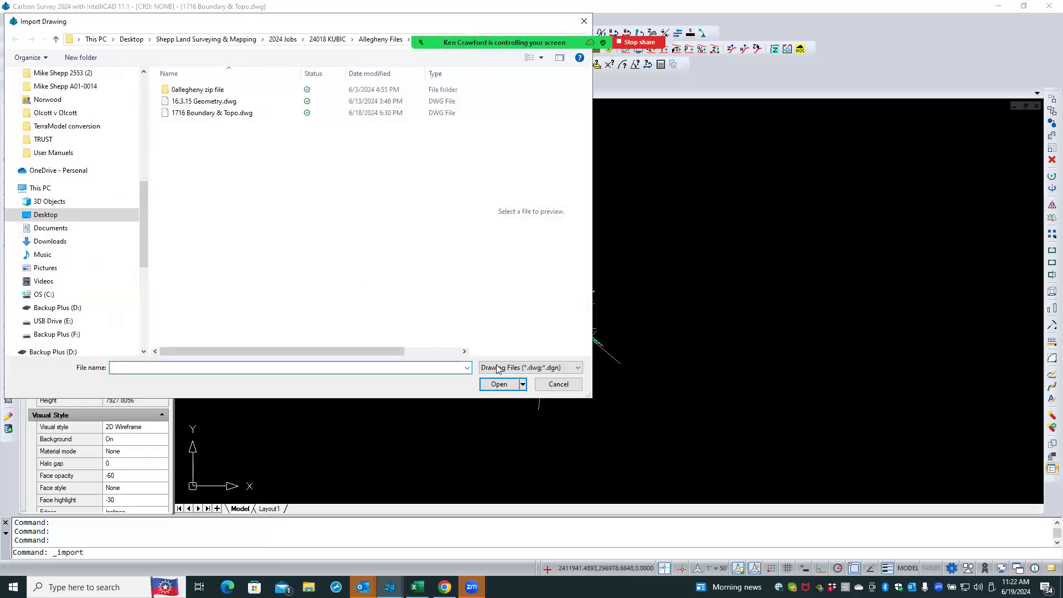
click(498, 368)
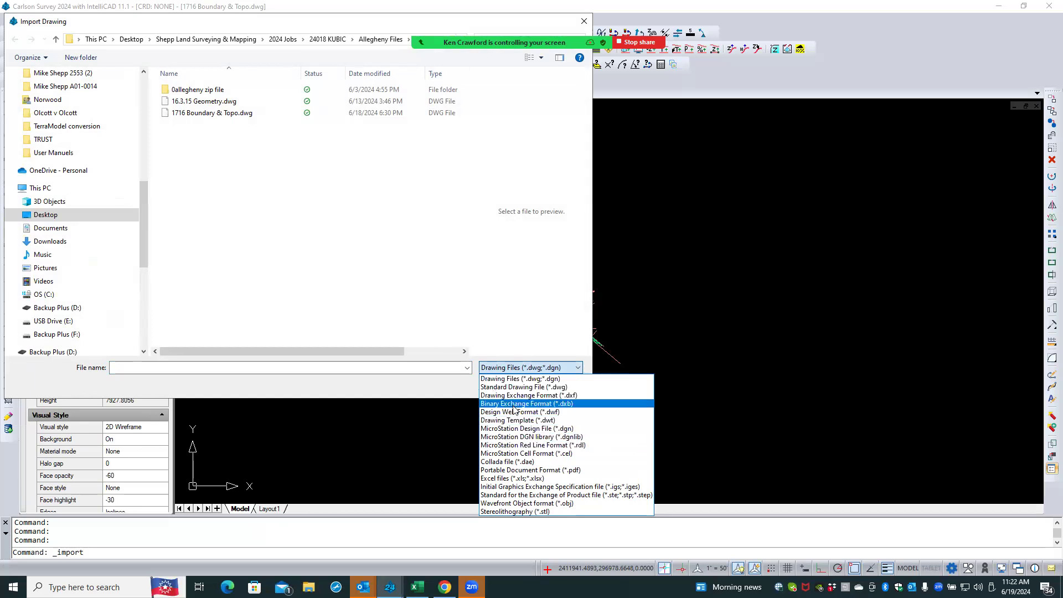
click(445, 279)
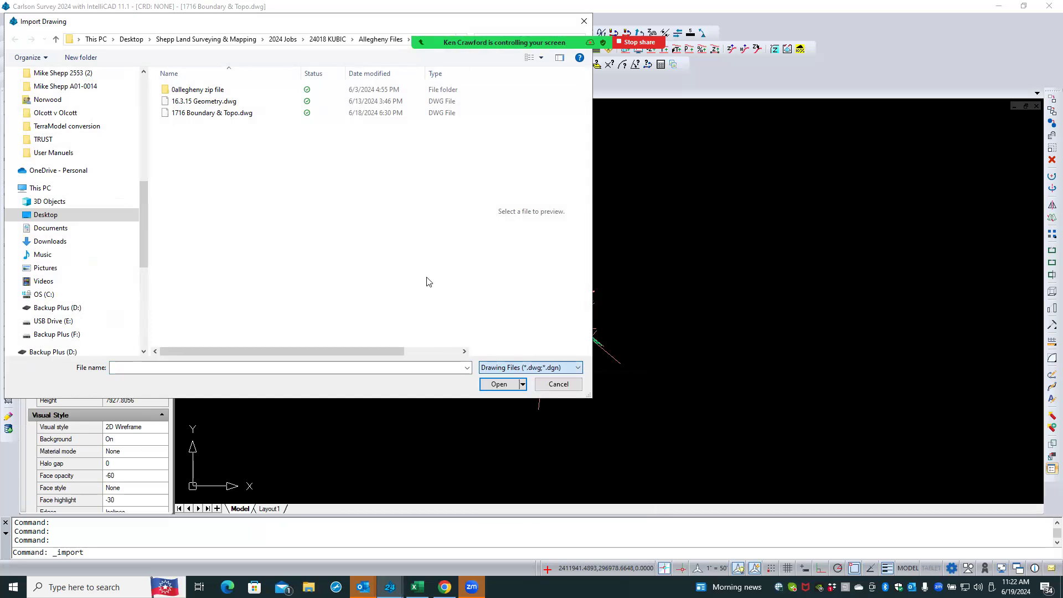
click(558, 384)
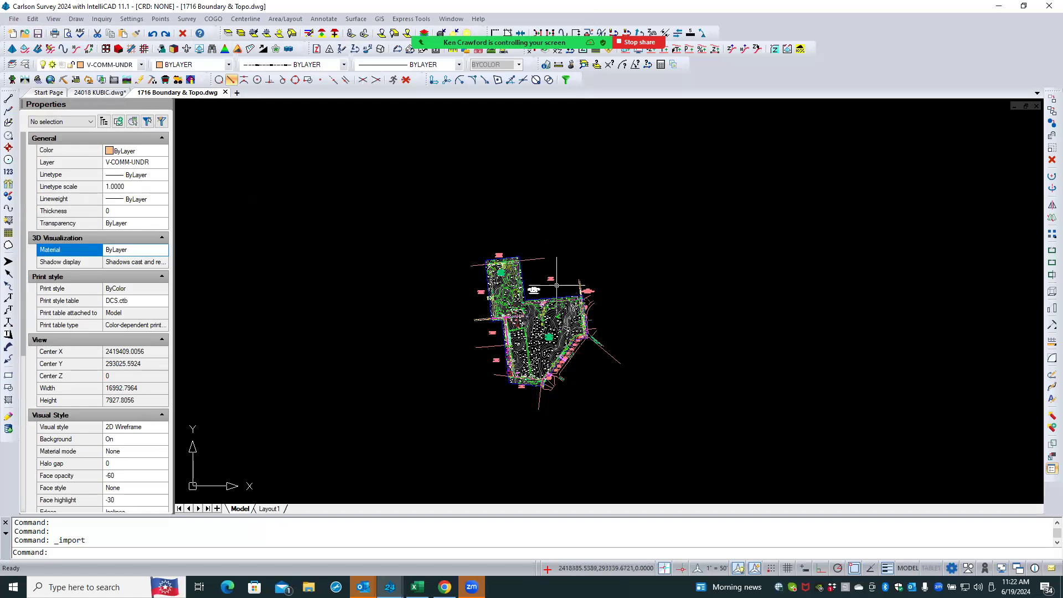
- Zoom and pan to examine the 1716 Boundary & Topo site plan
scroll(556, 285, up, 2)
scroll(553, 264, up, 2)
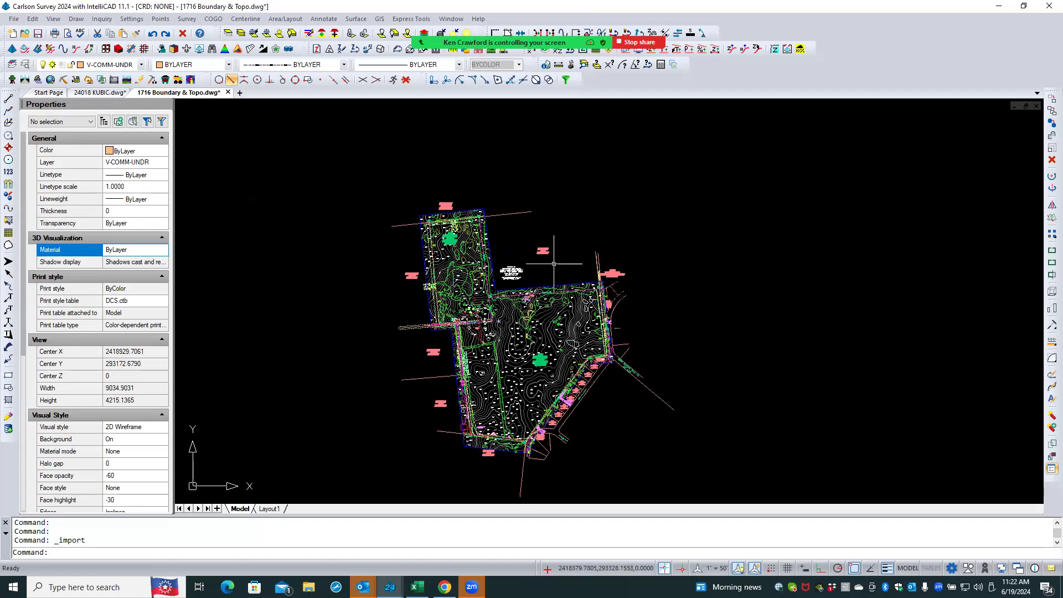
middle_drag(553, 272, 557, 241)
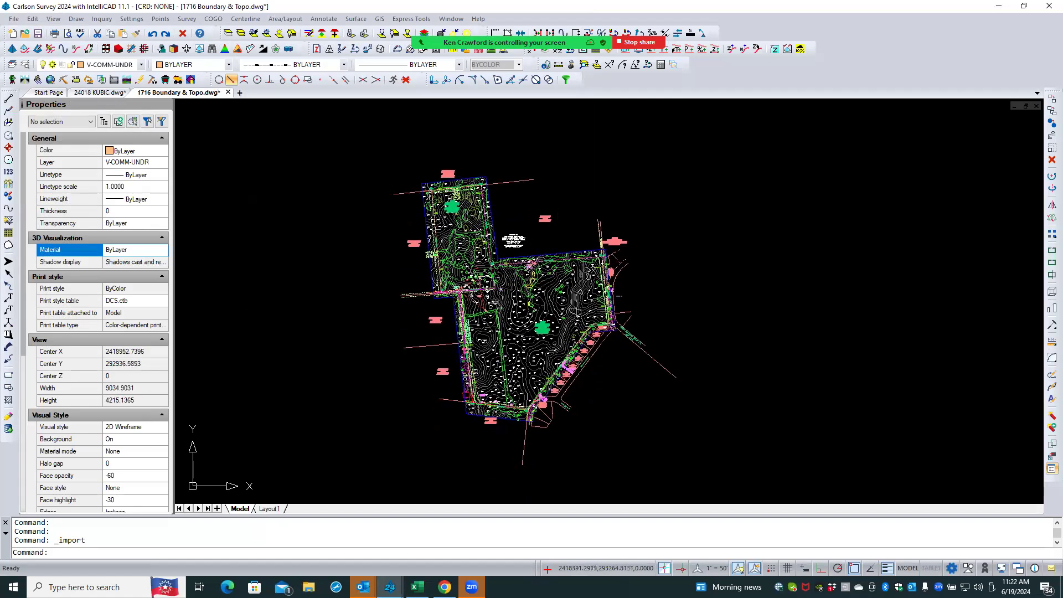
scroll(542, 216, up, 1)
scroll(569, 211, up, 1)
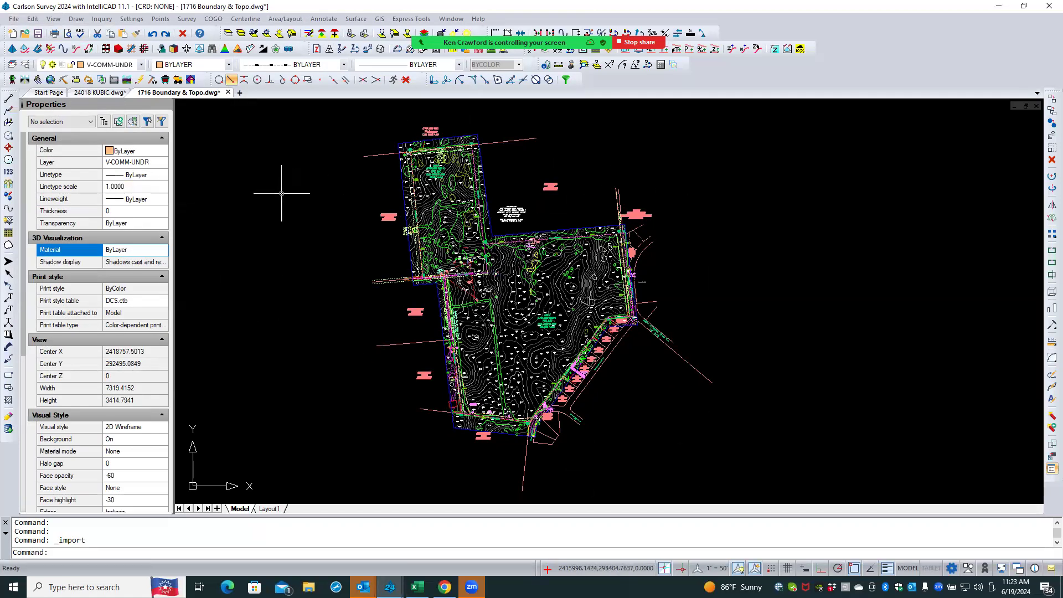
click(11, 20)
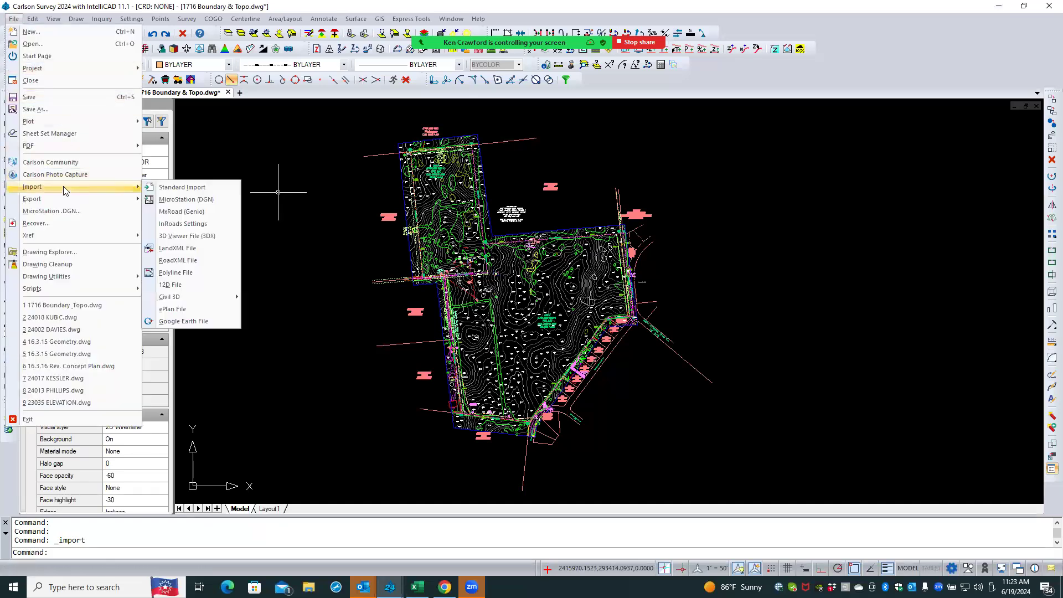
click(76, 18)
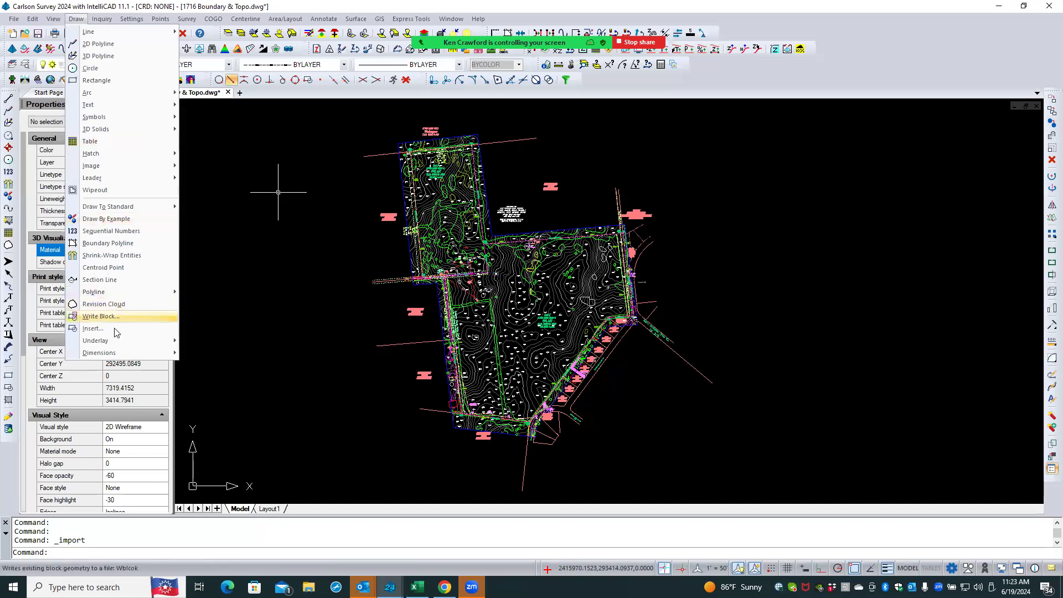
mouse_move(16, 20)
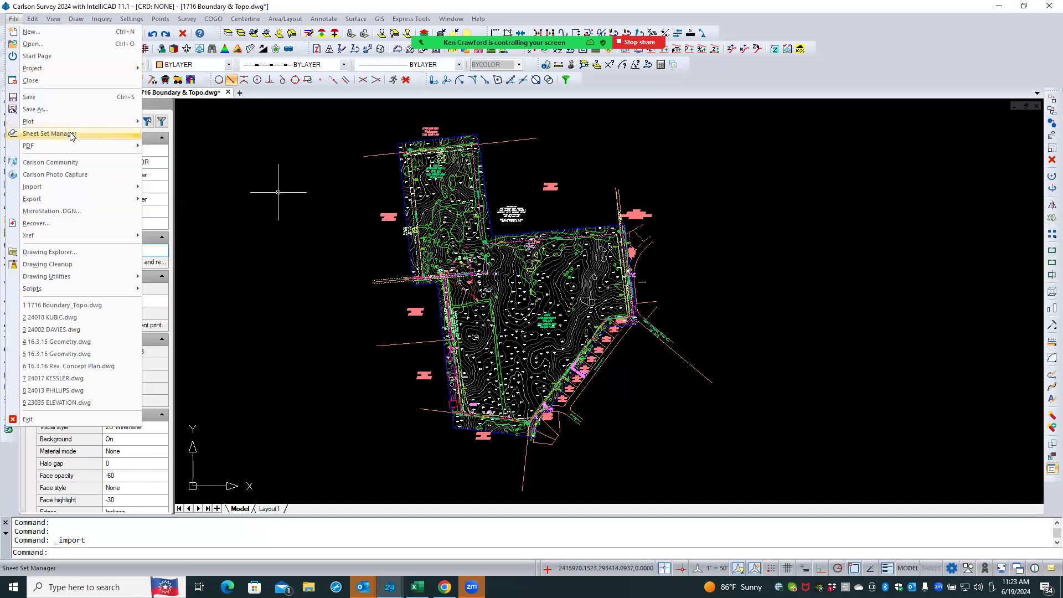
click(290, 177)
key(Escape)
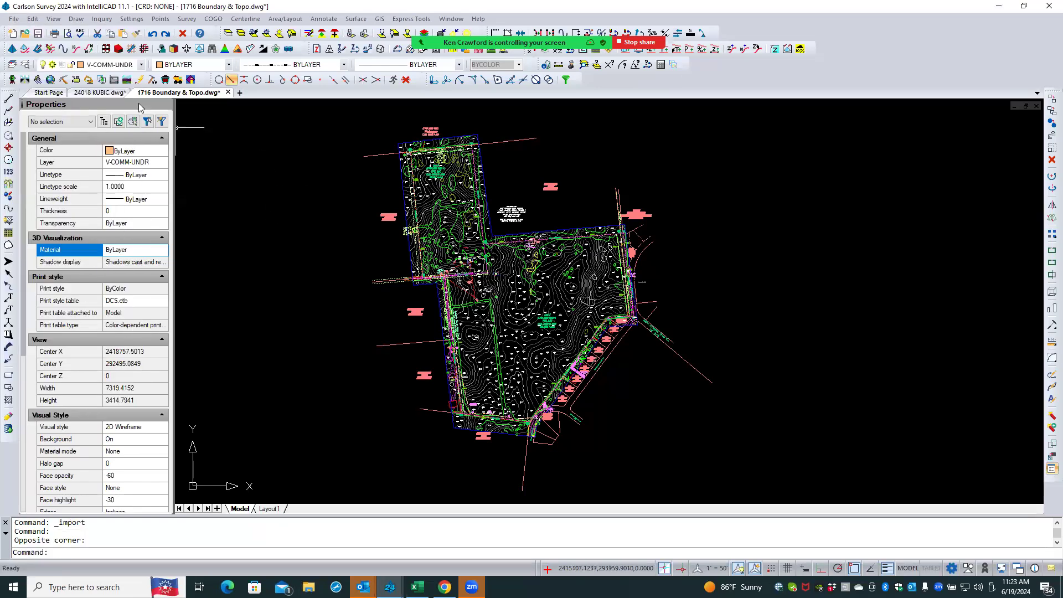
- Switch to the 24018 KUBIC drawing and import all Civil 3D objects
click(99, 92)
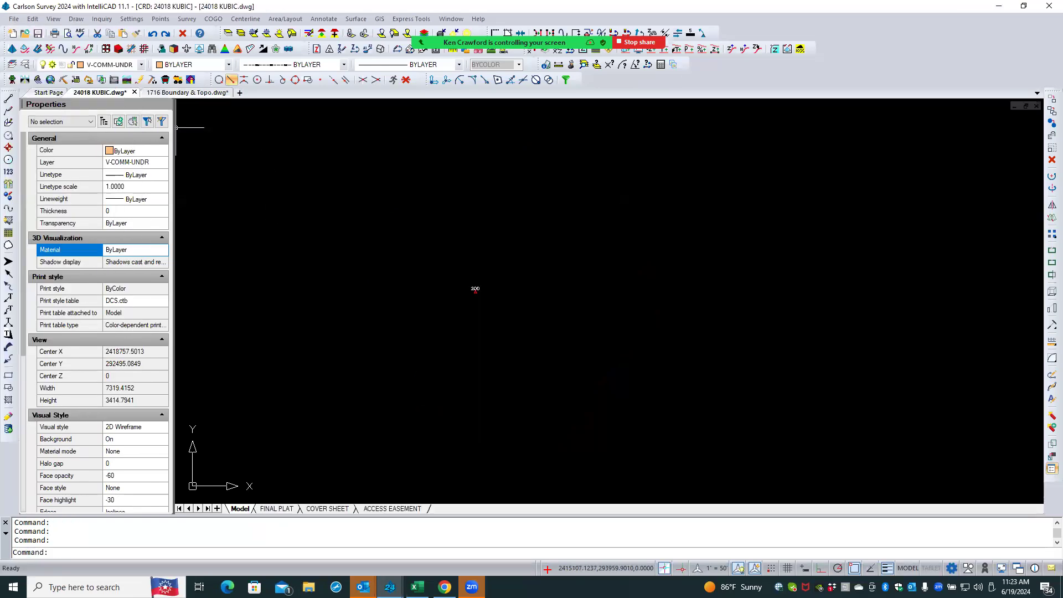
click(14, 19)
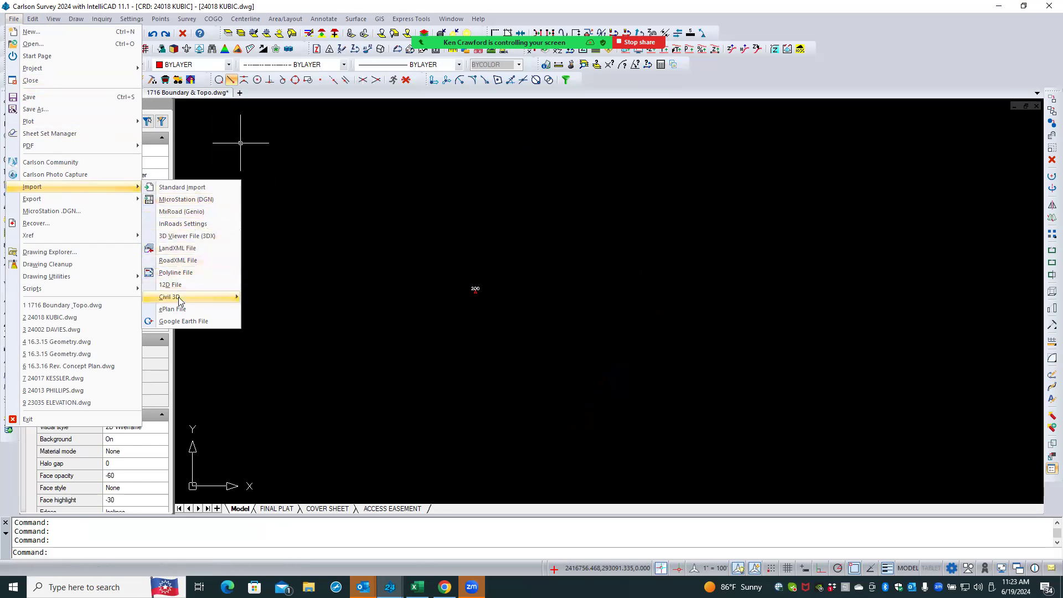
mouse_move(178, 297)
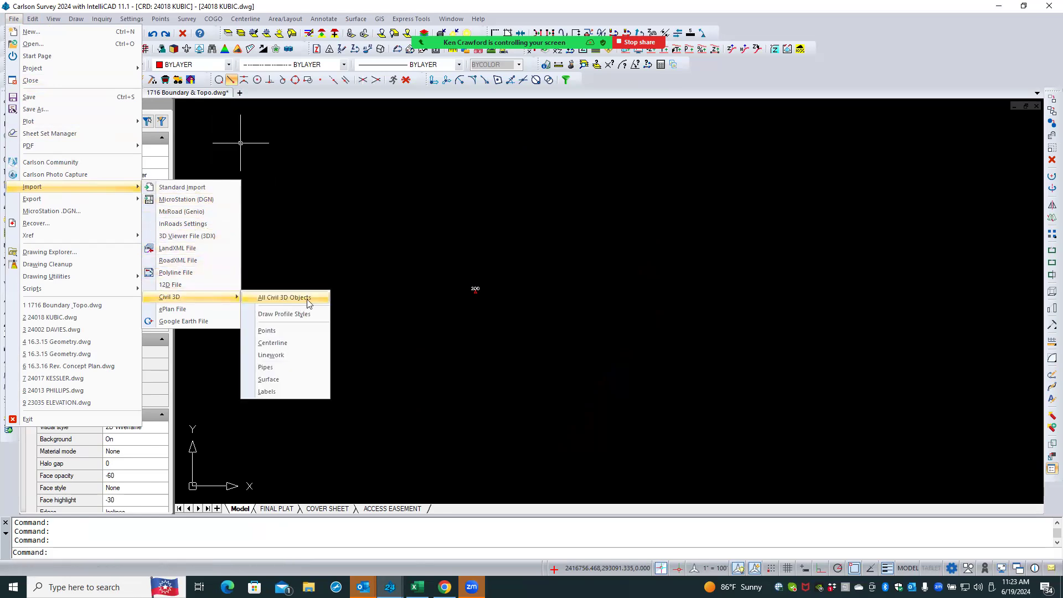
click(284, 298)
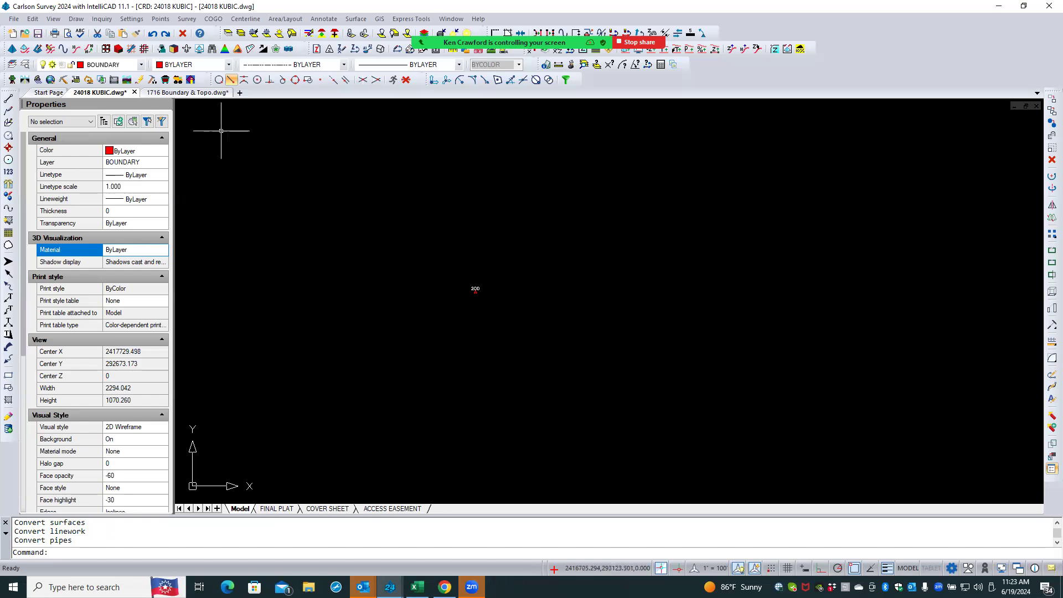
- In the 1716 Boundary & Topo drawing, import all Civil 3D objects into a new coordinate file named Kubic from Allegheny file in the 24018 KUBIC Carlson folder
click(185, 93)
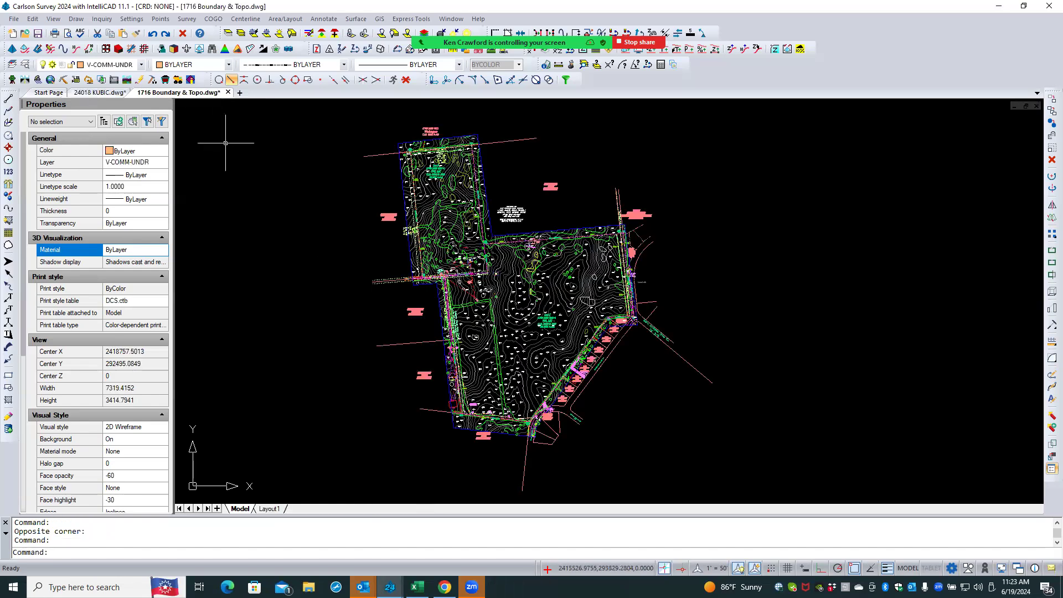
click(14, 19)
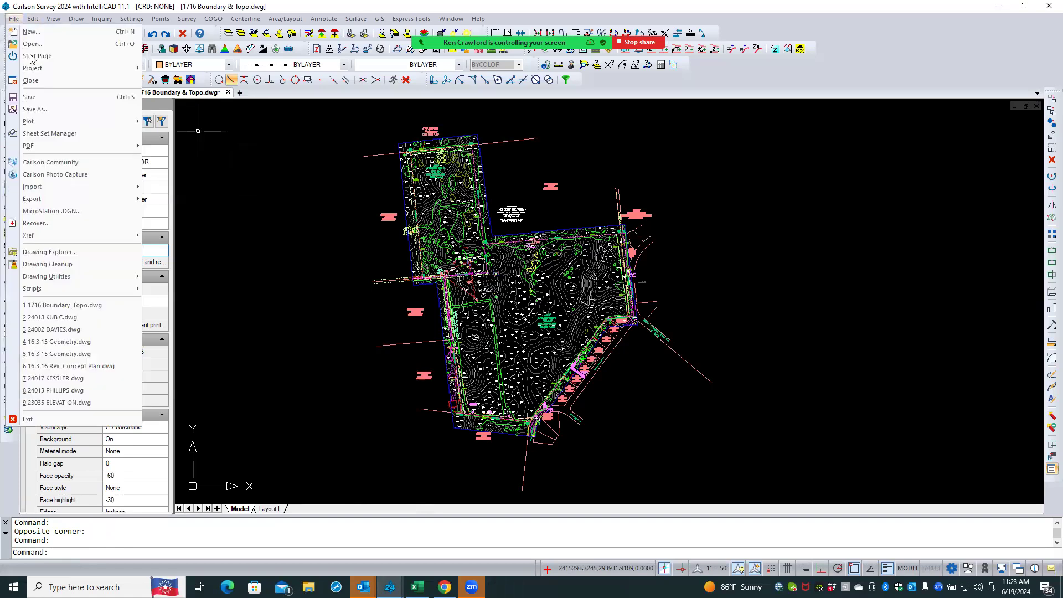
mouse_move(118, 191)
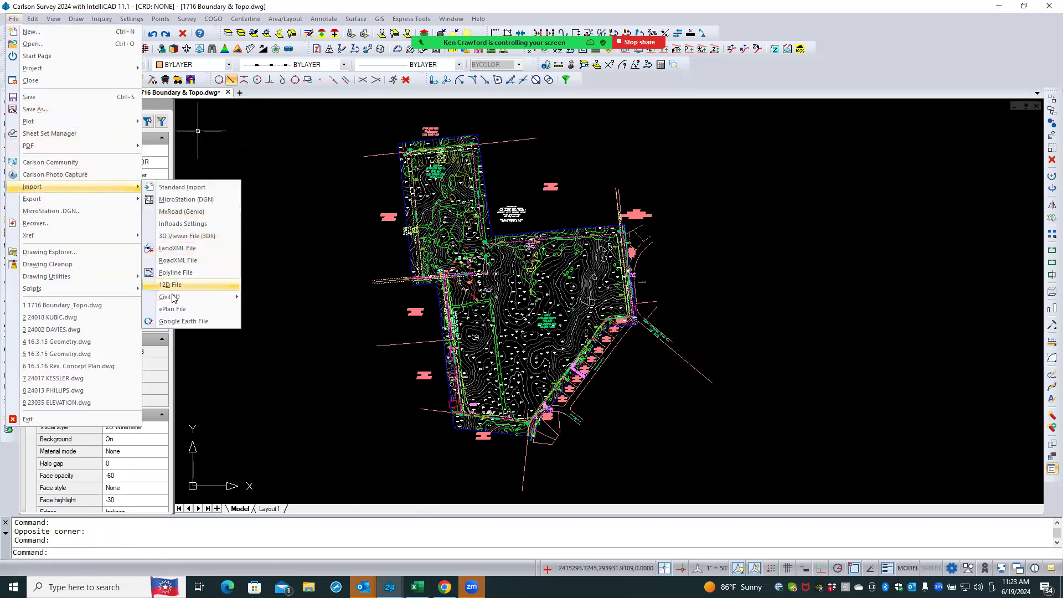
mouse_move(177, 299)
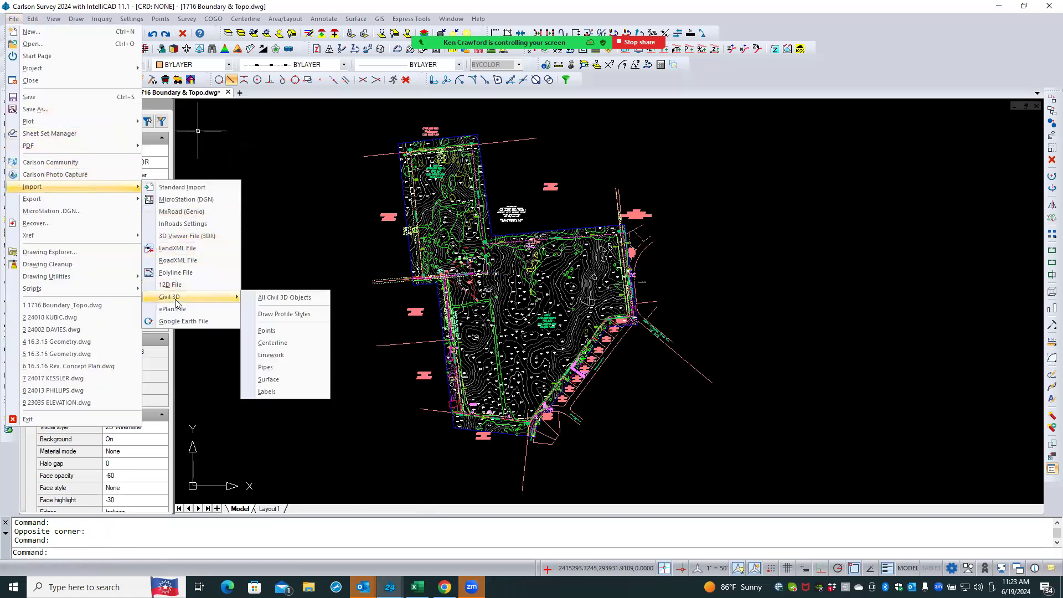
click(301, 304)
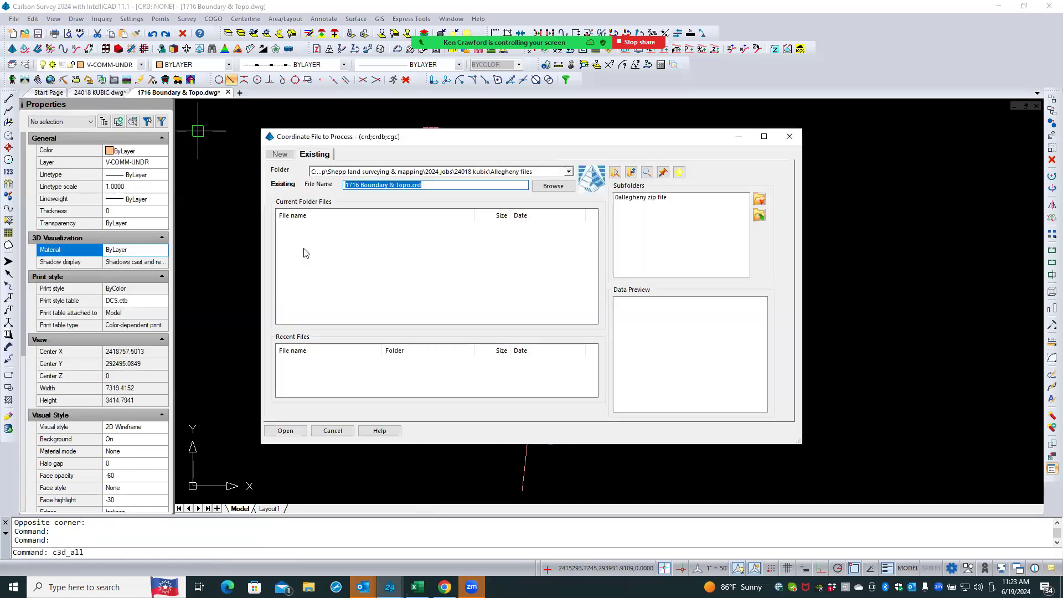
click(280, 155)
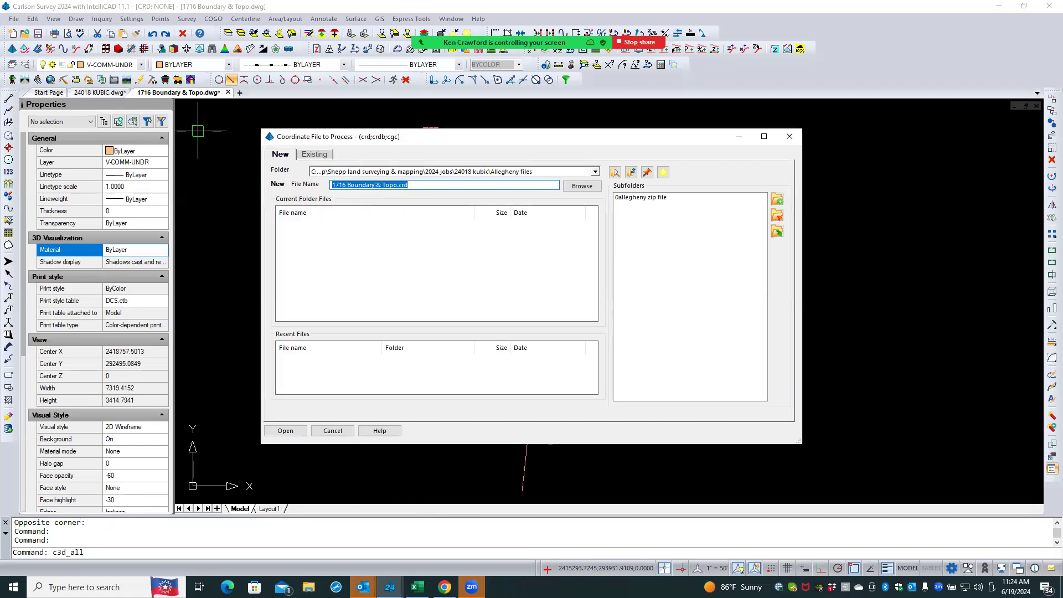
text(Kubic)
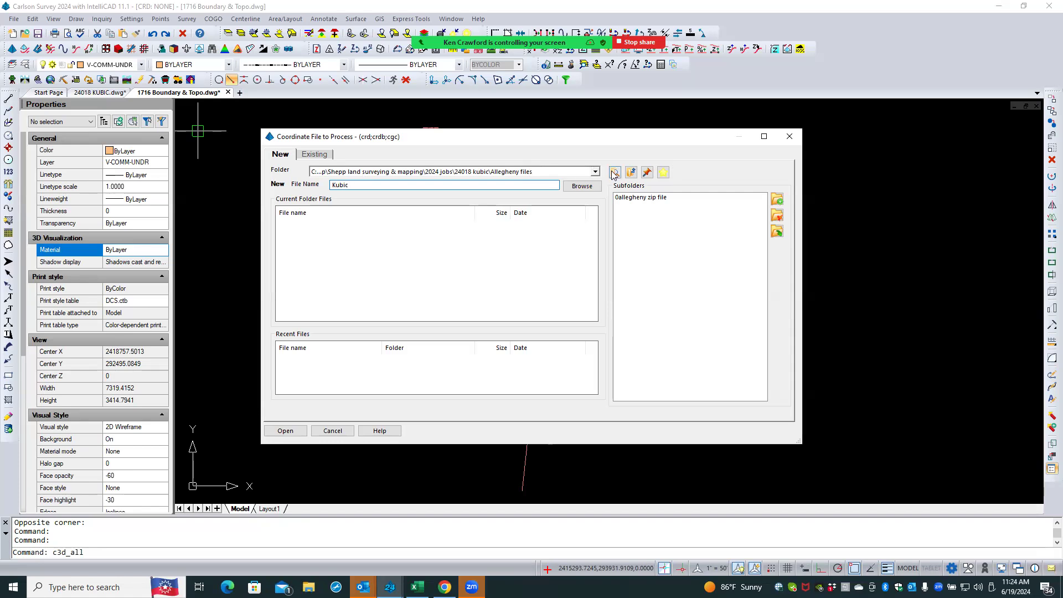
click(631, 173)
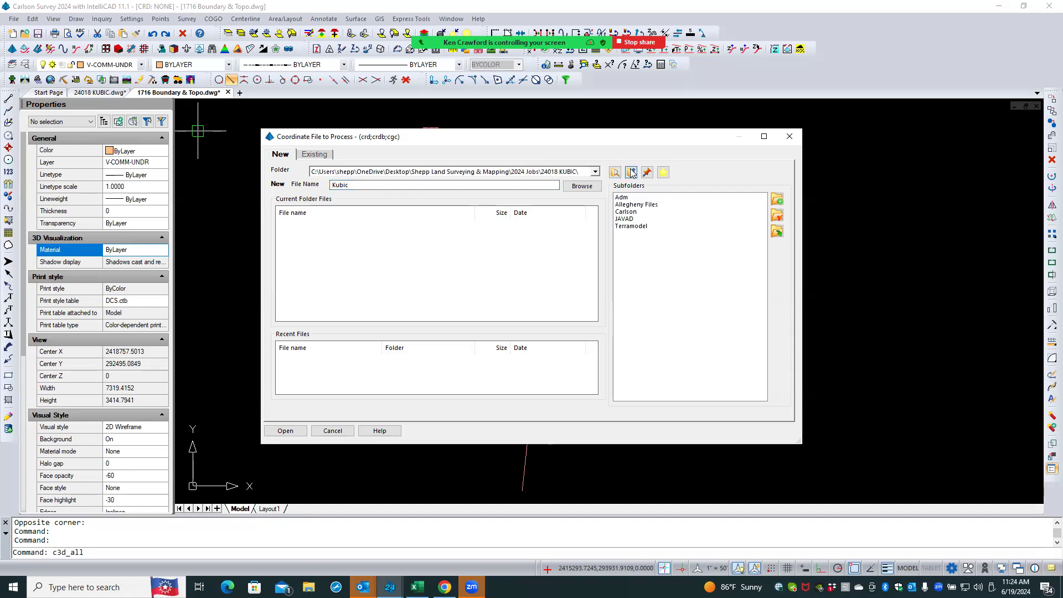
click(630, 213)
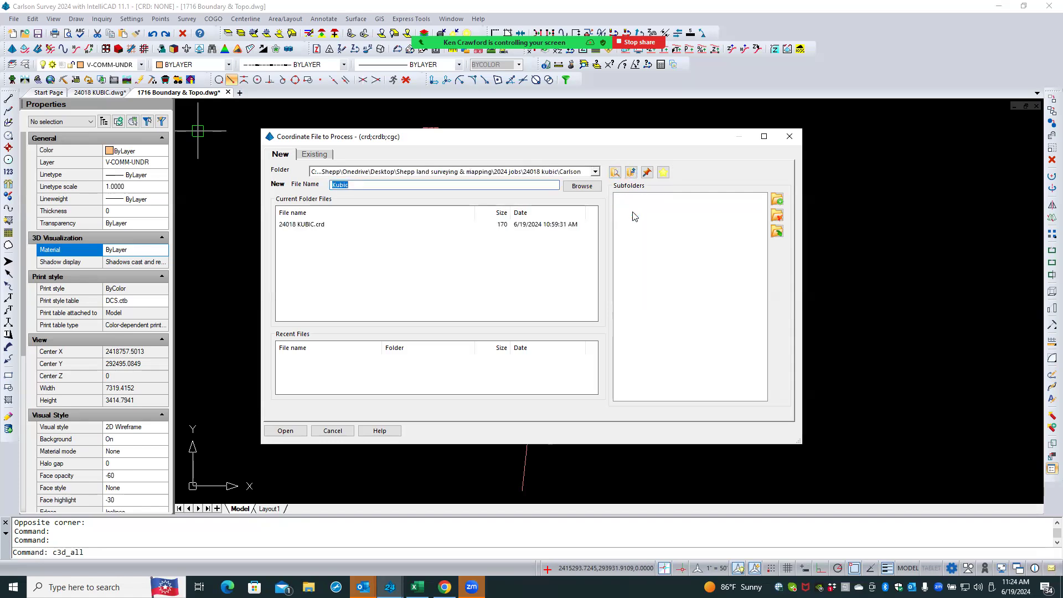
click(357, 185)
text(from Allegheny file)
click(284, 432)
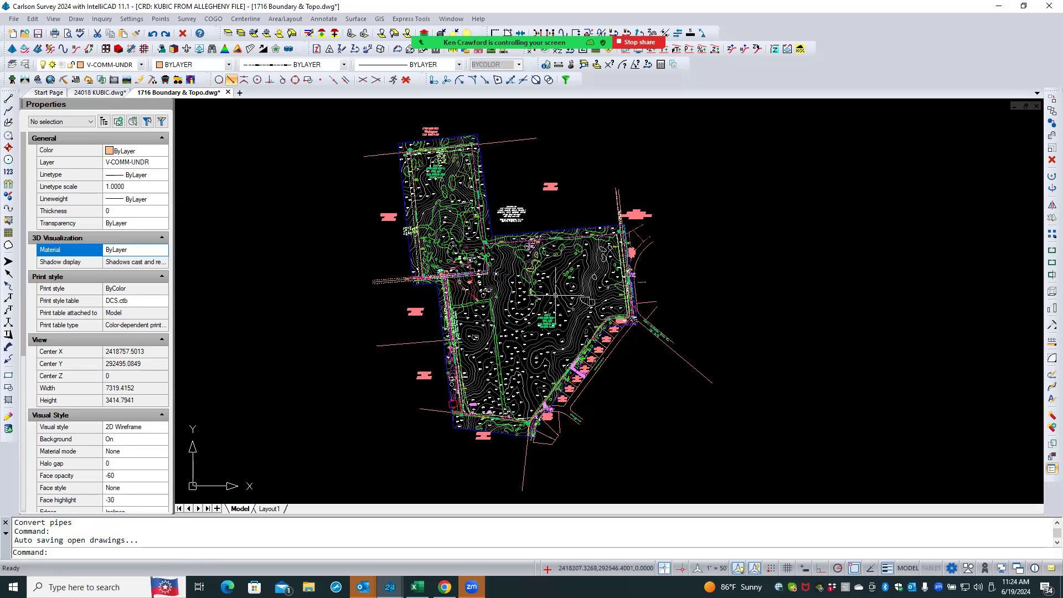
- List all points in the current coordinate file and close the report
scroll(558, 292, up, 2)
scroll(559, 292, up, 4)
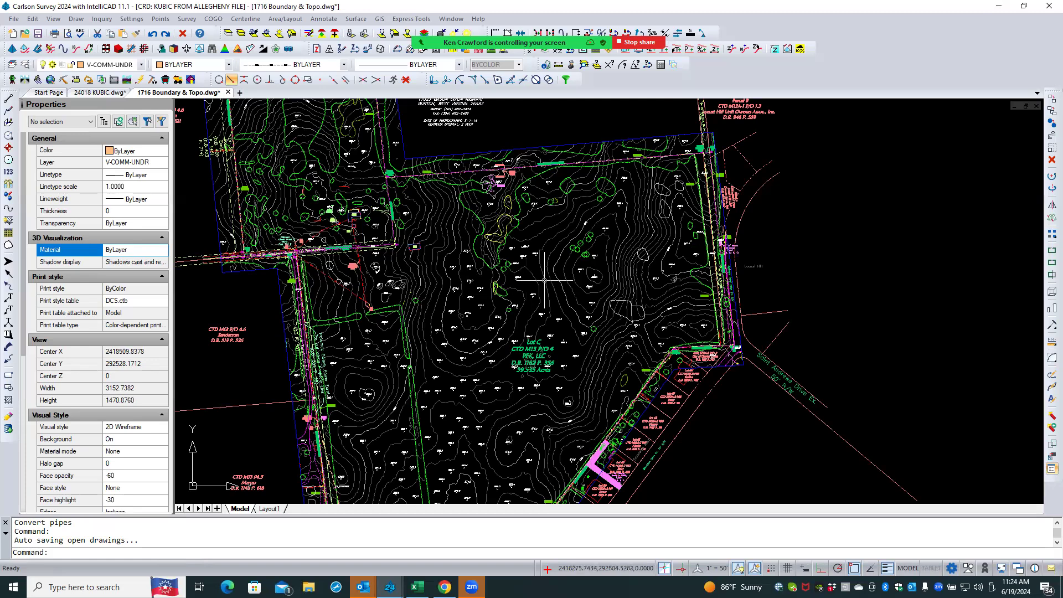
scroll(544, 280, up, 2)
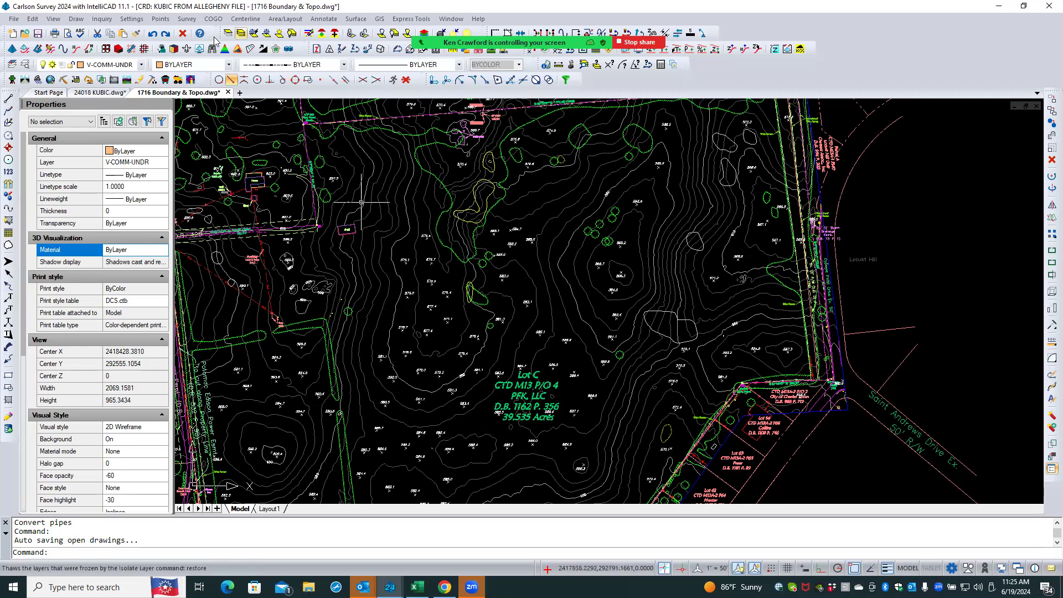
click(161, 18)
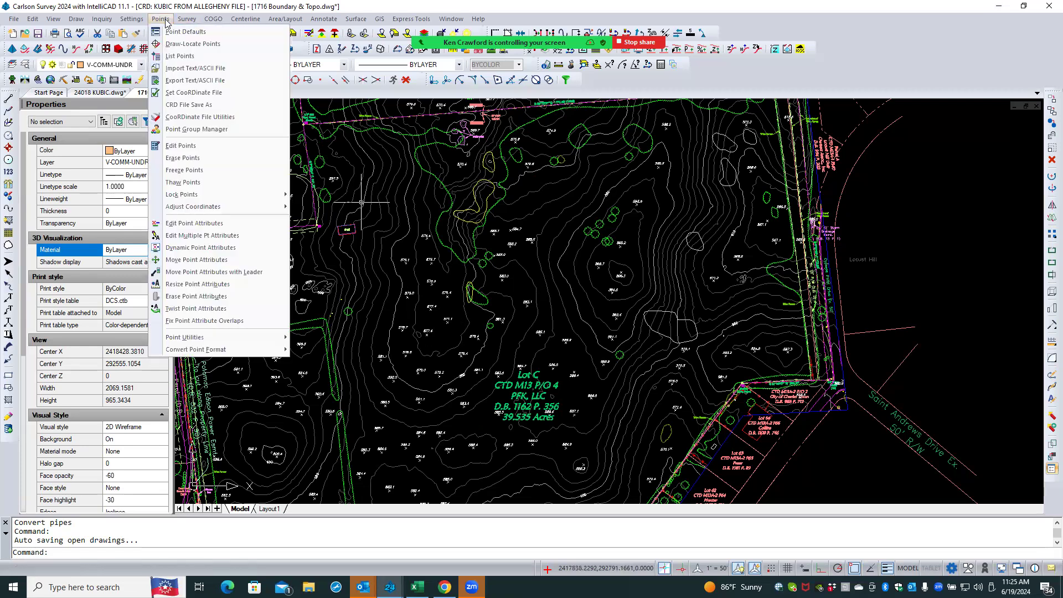
click(179, 57)
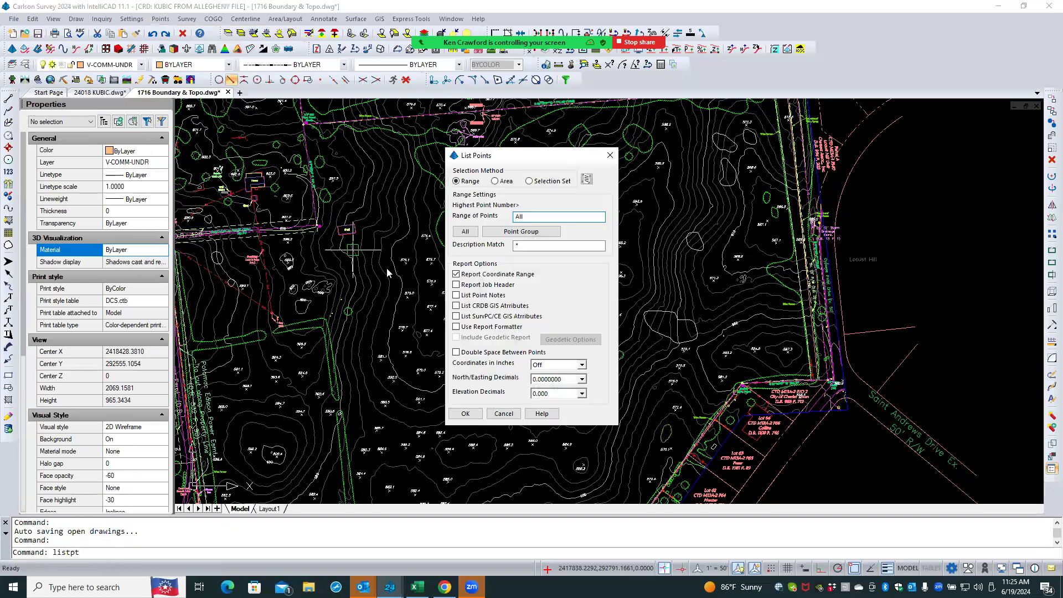
click(475, 413)
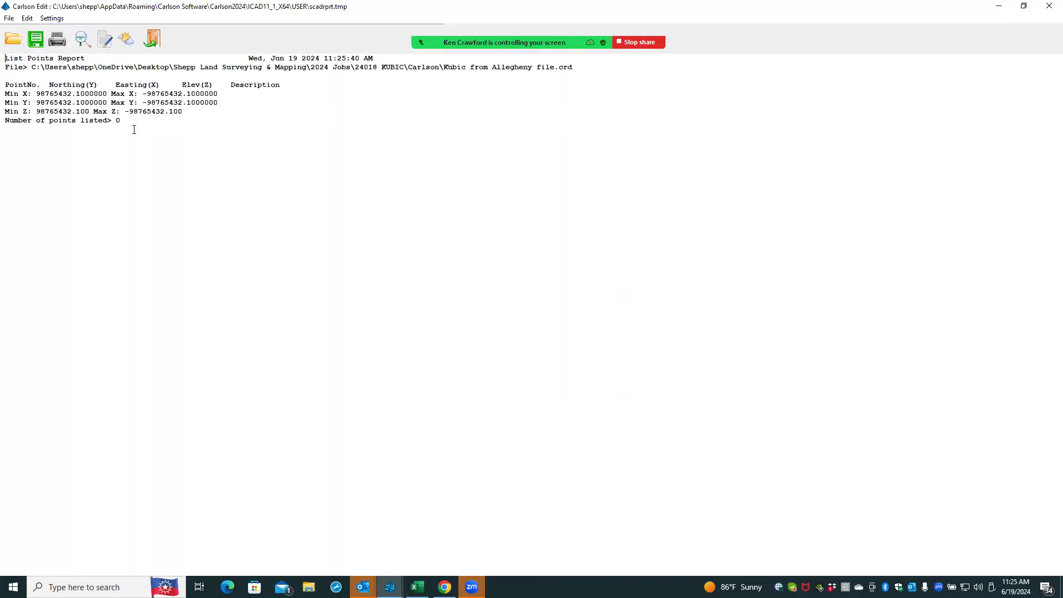
drag(121, 121, 107, 121)
click(152, 39)
- In 24018 KUBIC, insert 1716 Boundary & Topo.dwg as an exploded block at 0,0,0 with scale 1
scroll(411, 267, down, 3)
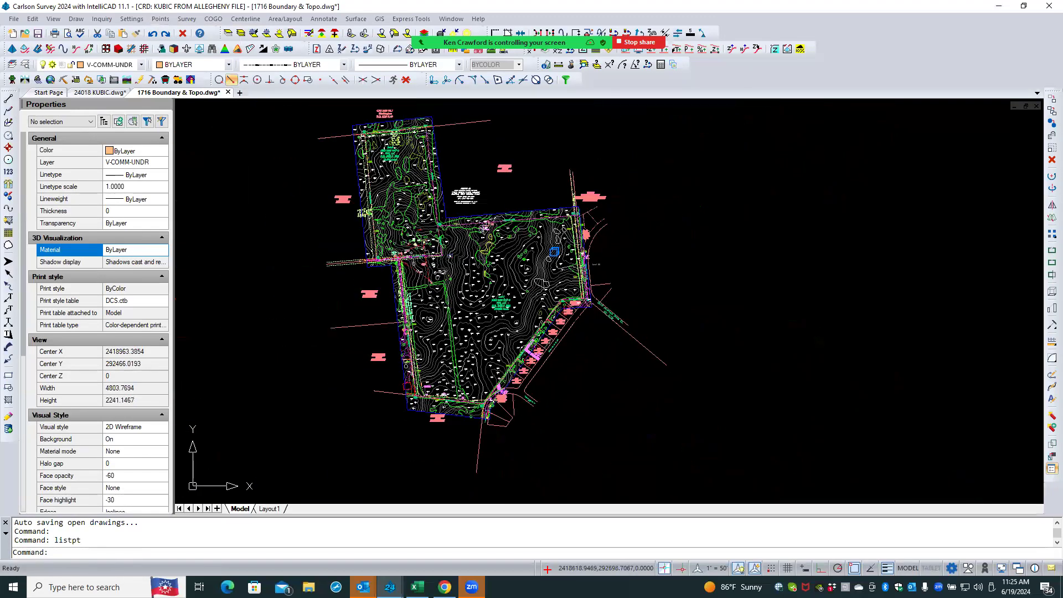
middle_drag(538, 173, 535, 177)
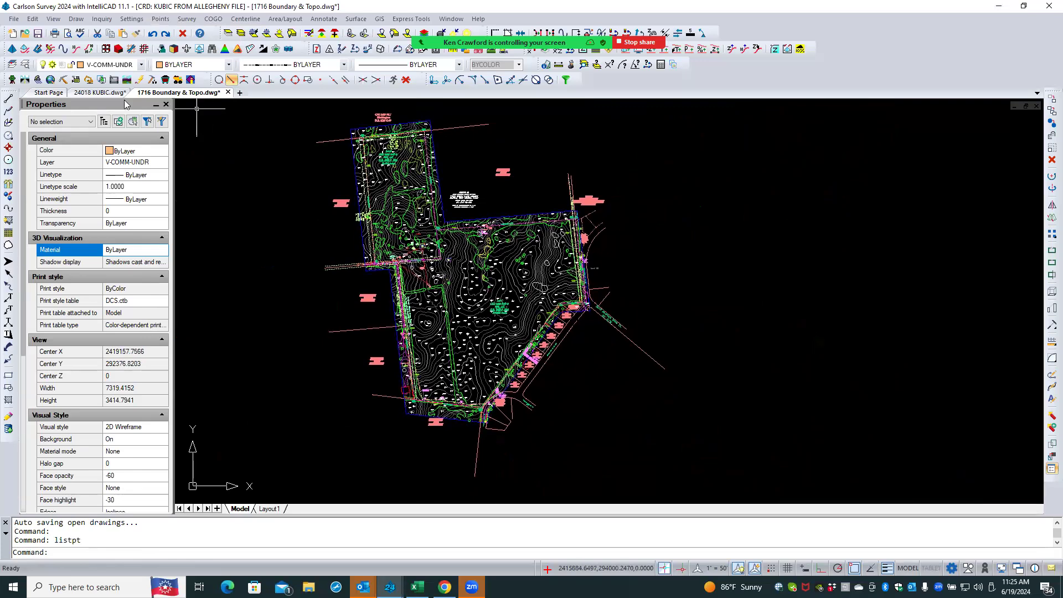
click(98, 93)
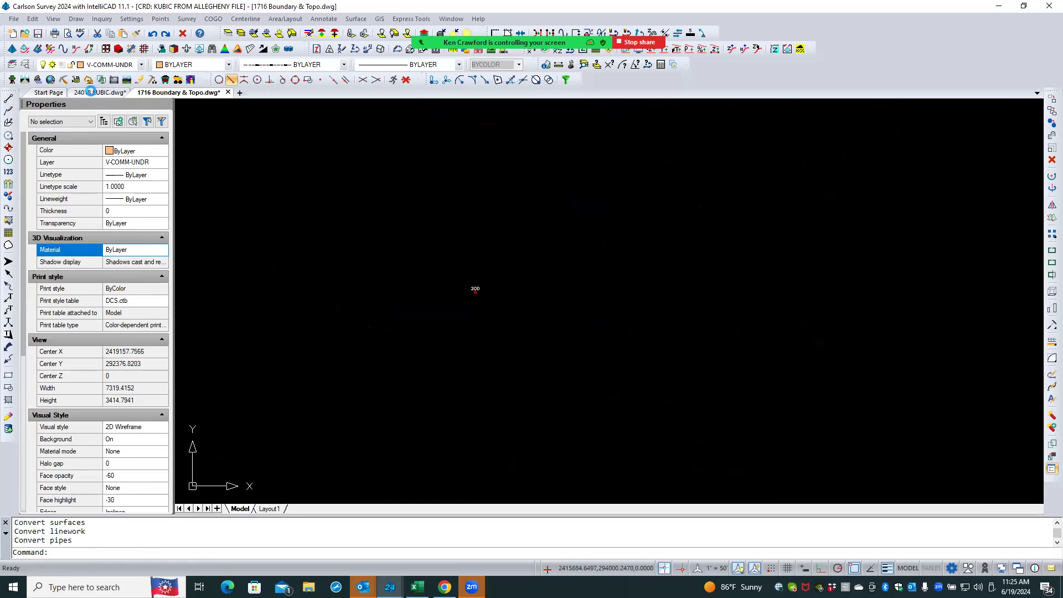
click(75, 19)
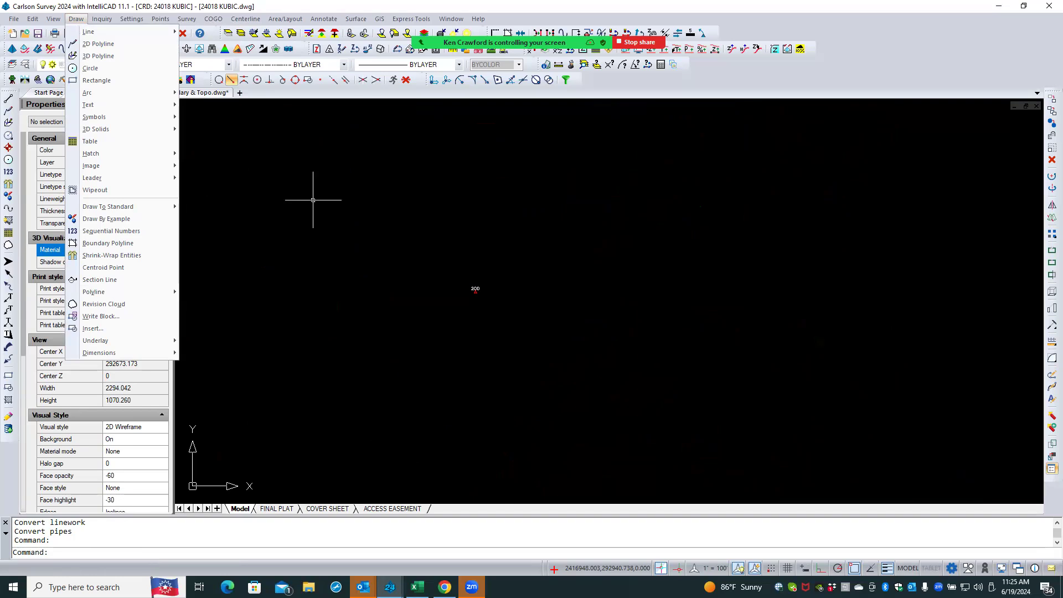
mouse_move(33, 19)
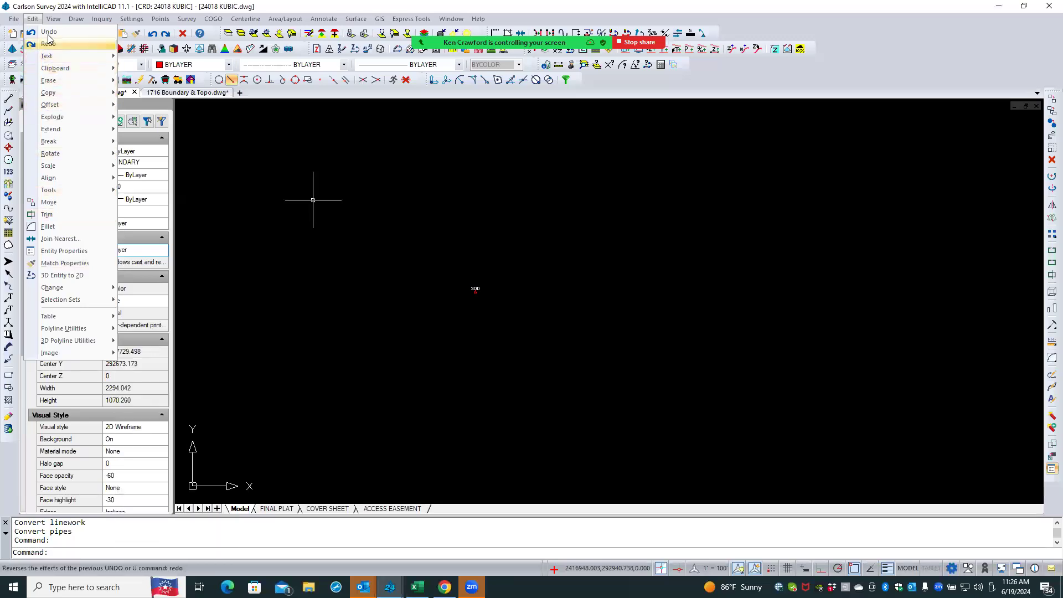
mouse_move(72, 21)
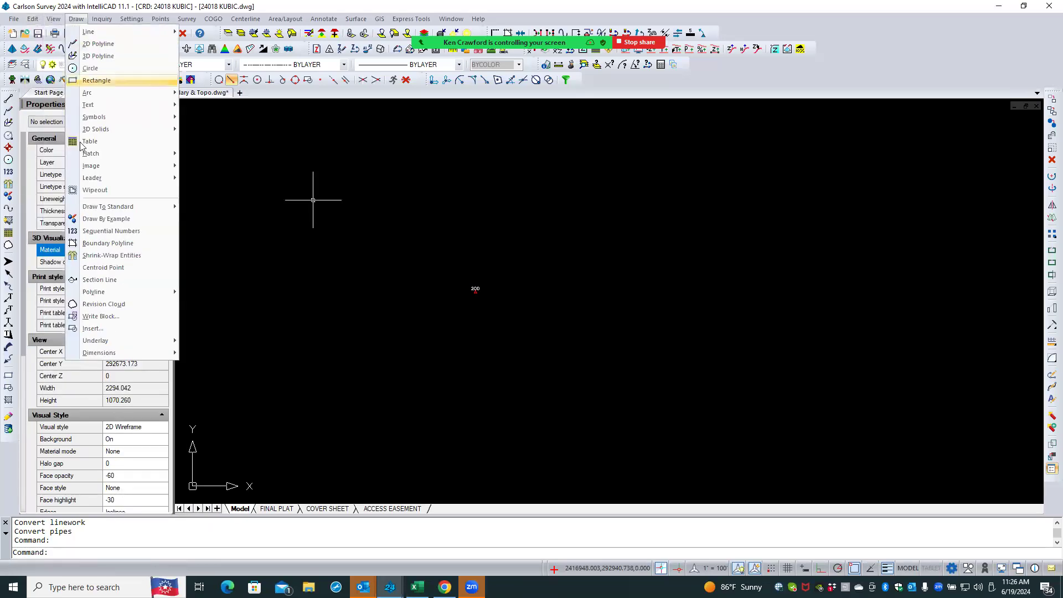
click(94, 330)
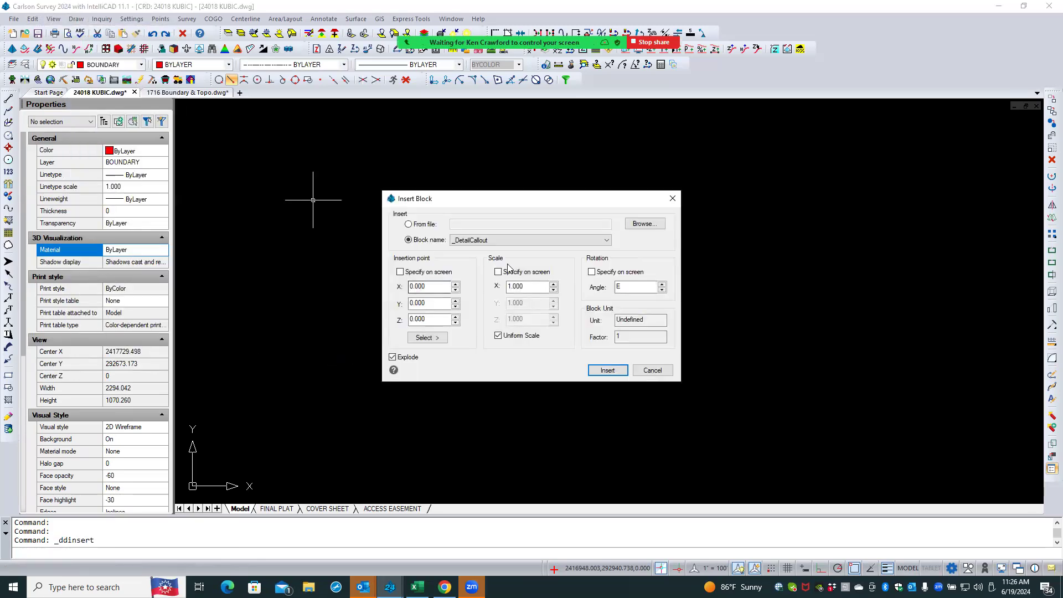
click(427, 227)
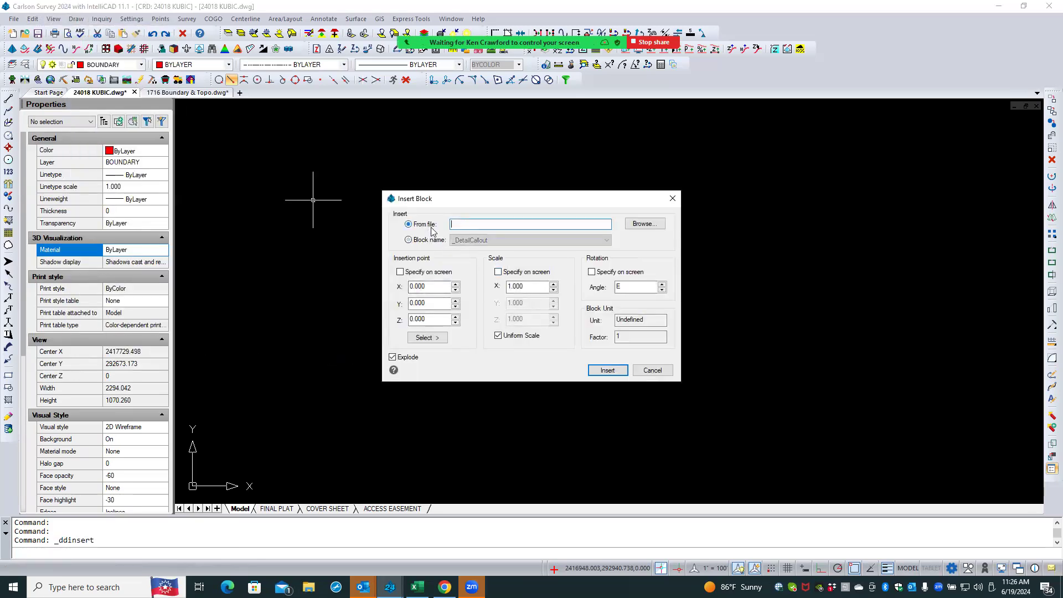
click(636, 225)
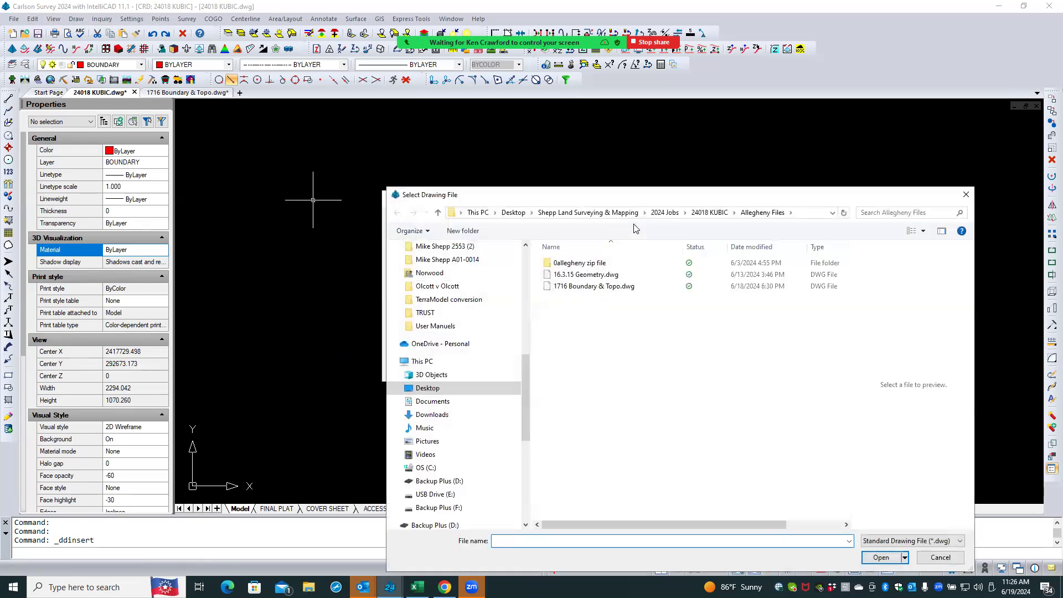
click(618, 288)
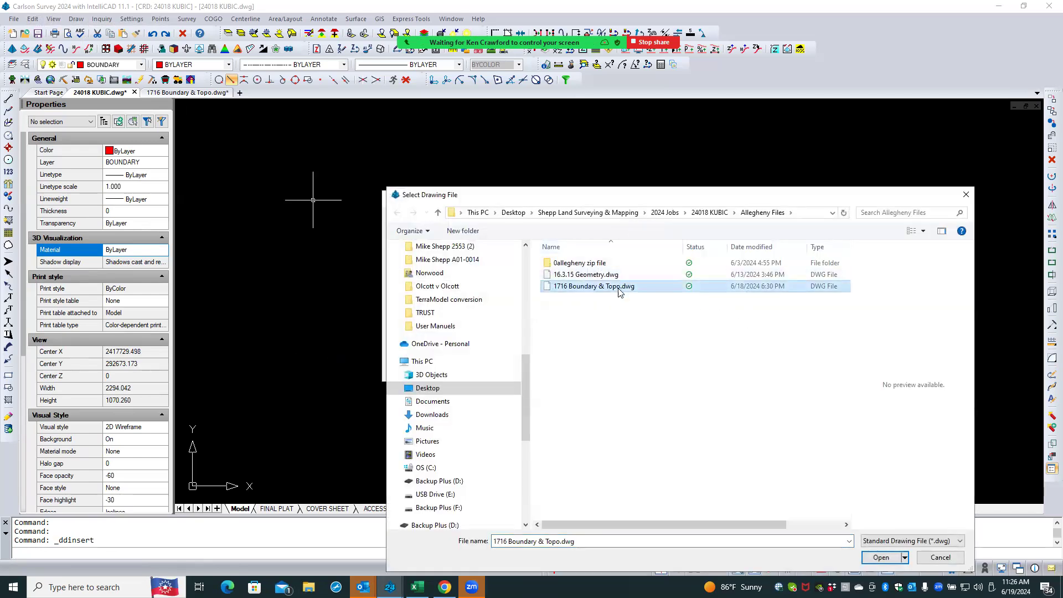
click(881, 557)
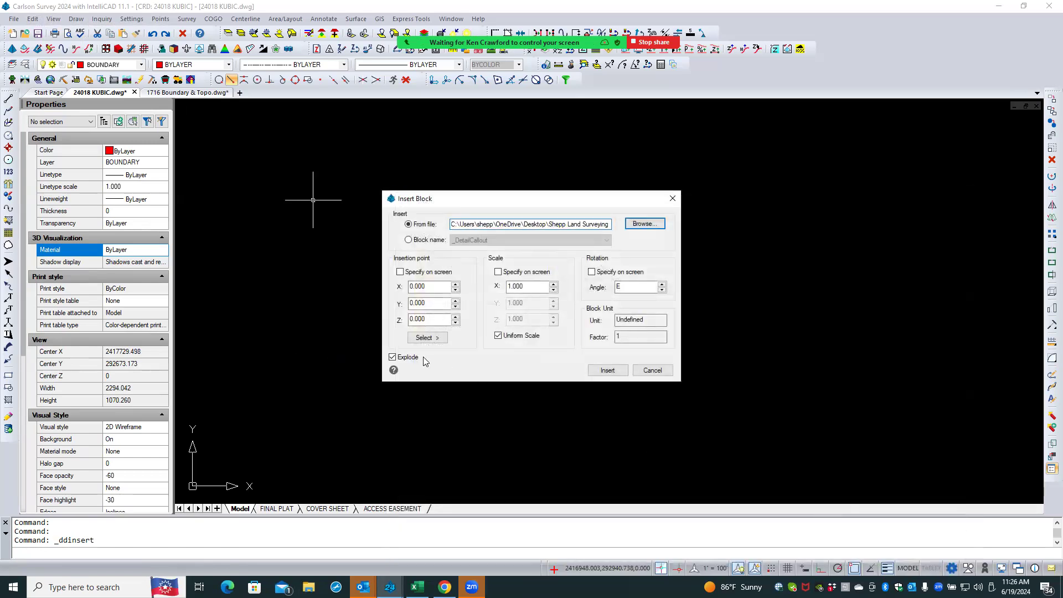
click(607, 371)
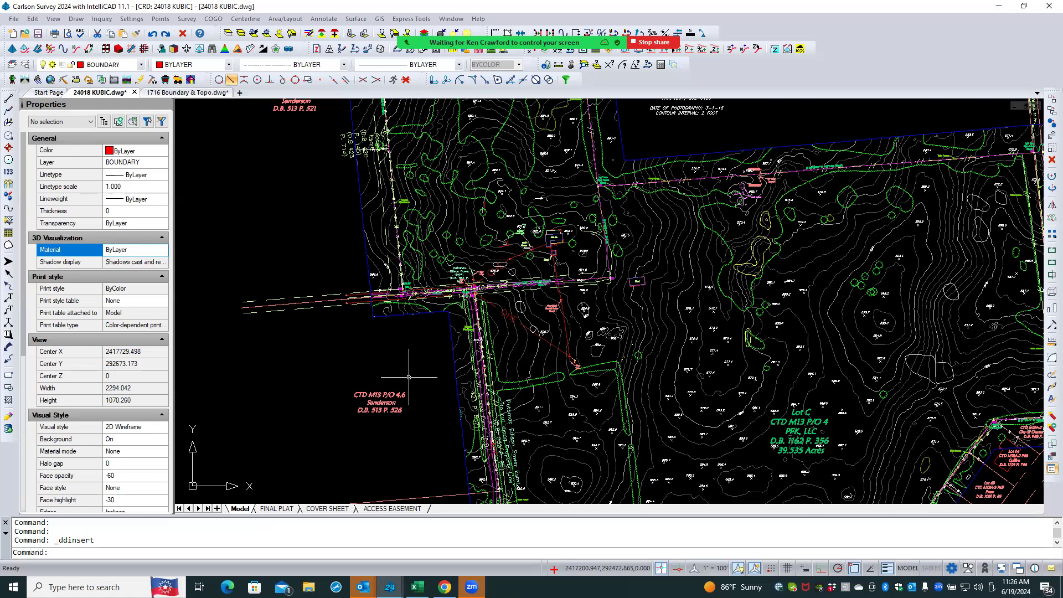
- Save the 24018 KUBIC drawing
scroll(408, 378, down, 1)
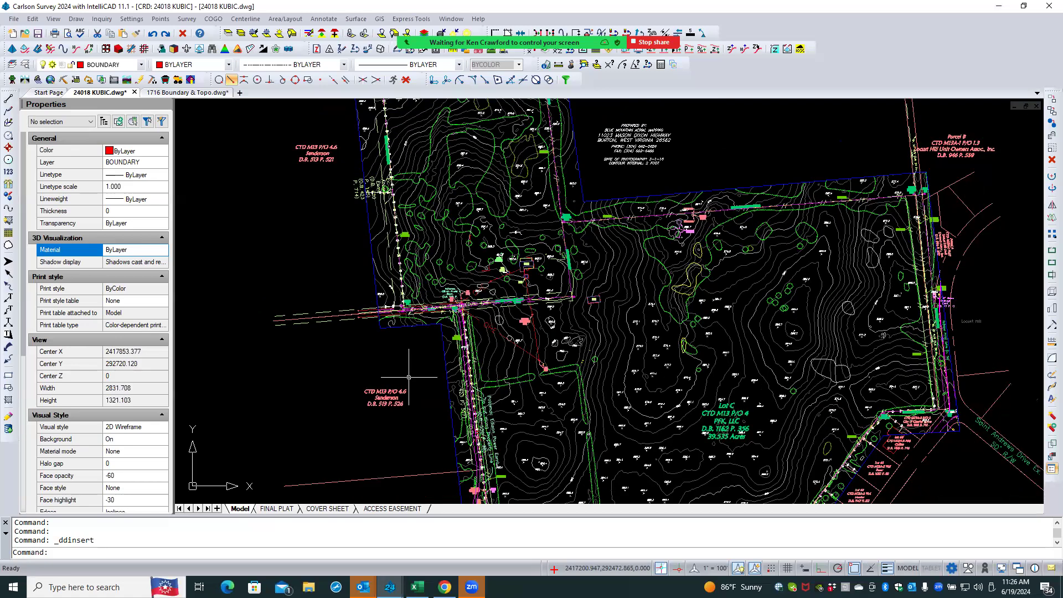
scroll(408, 377, down, 1)
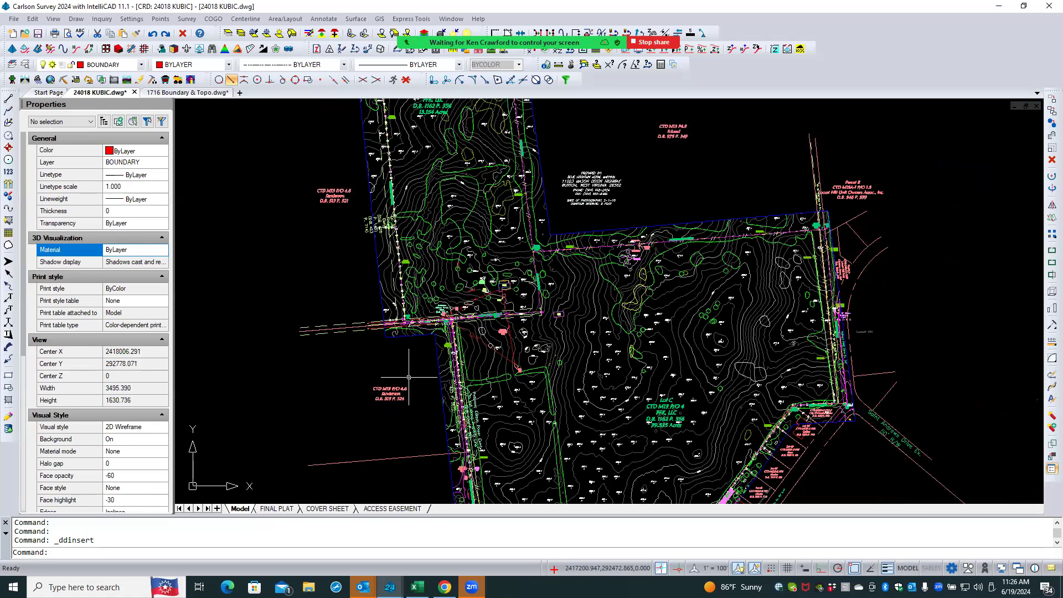
scroll(409, 377, down, 1)
scroll(408, 377, down, 1)
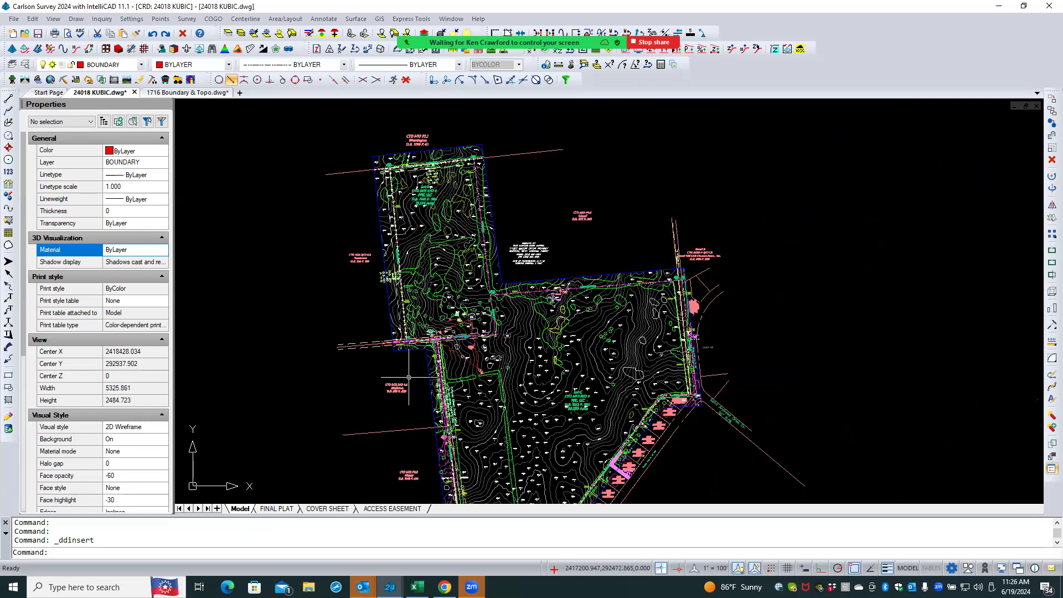
scroll(409, 377, down, 1)
middle_drag(408, 403, 419, 363)
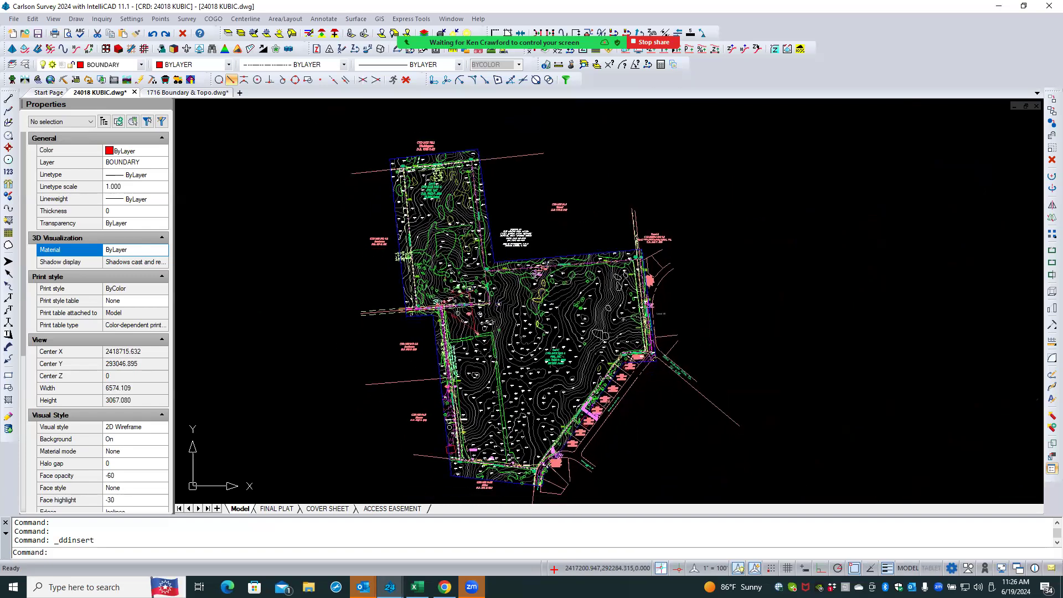
click(38, 35)
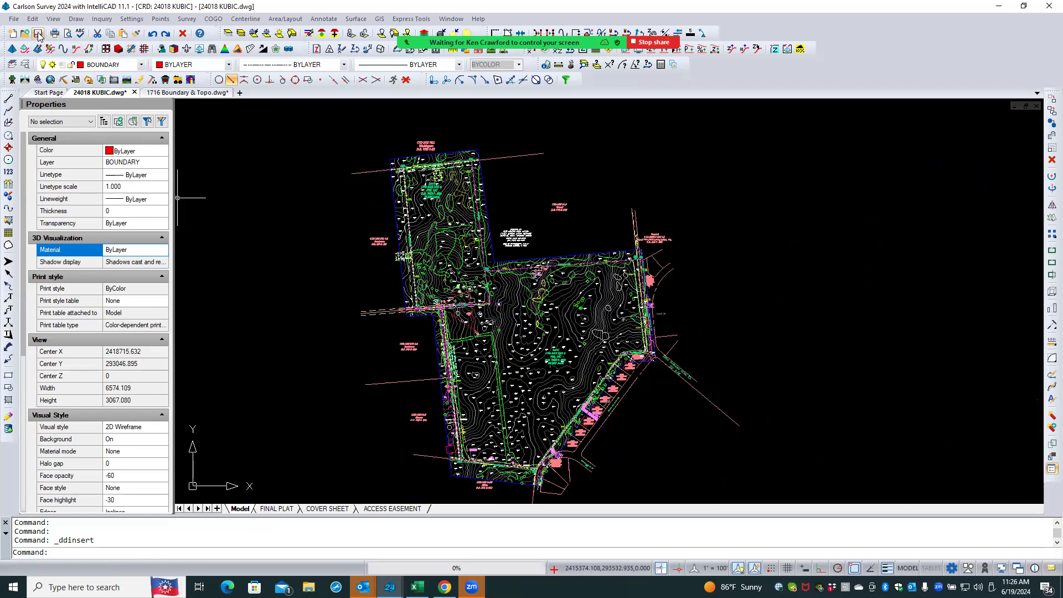
scroll(272, 269, up, 3)
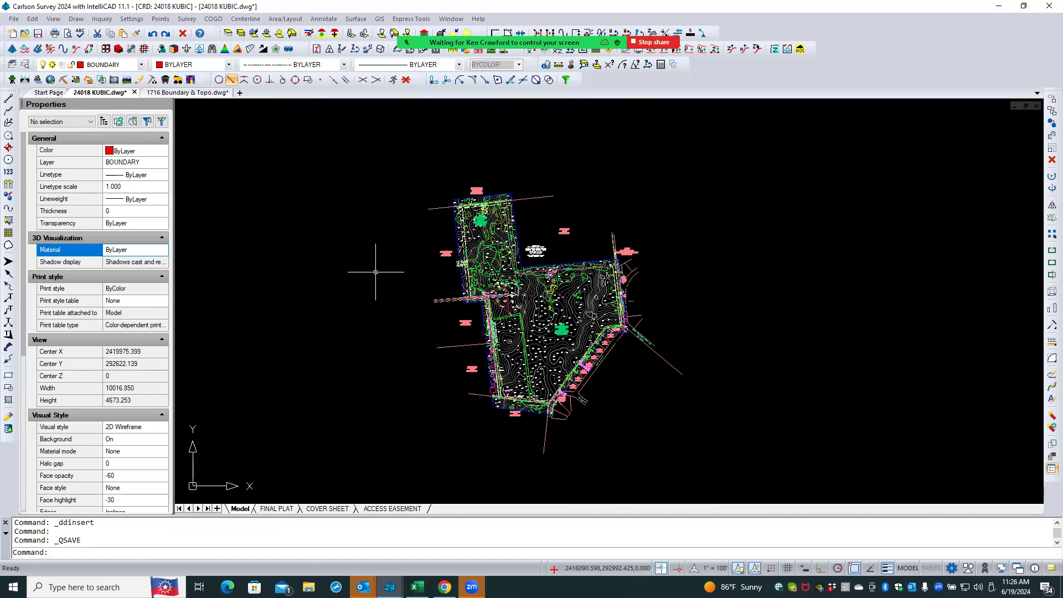
scroll(375, 272, down, 1)
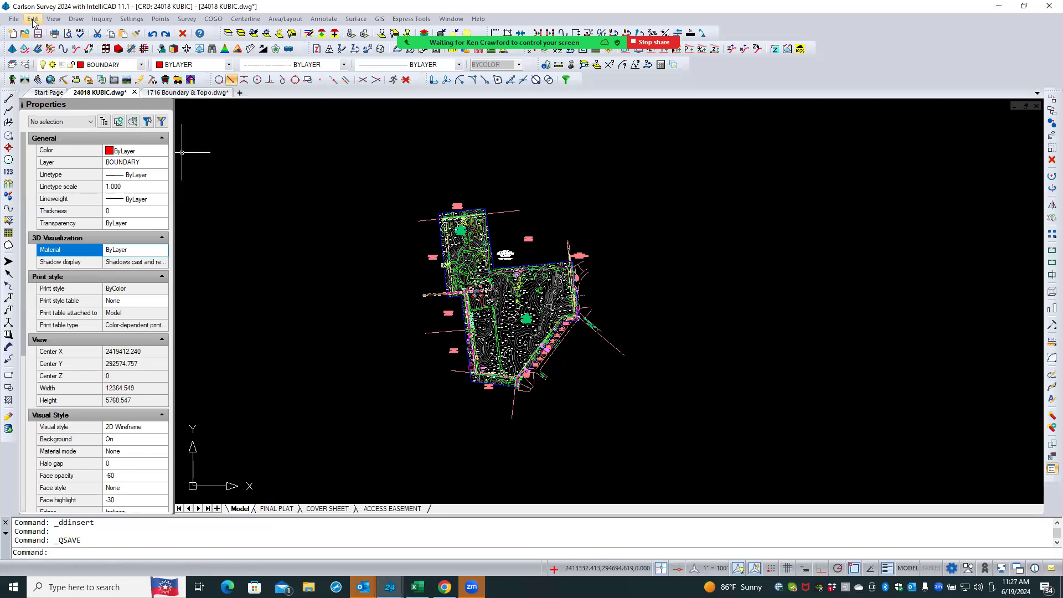
- Make GEO_IMAGE the current layer in the layers explorer and close it
click(26, 65)
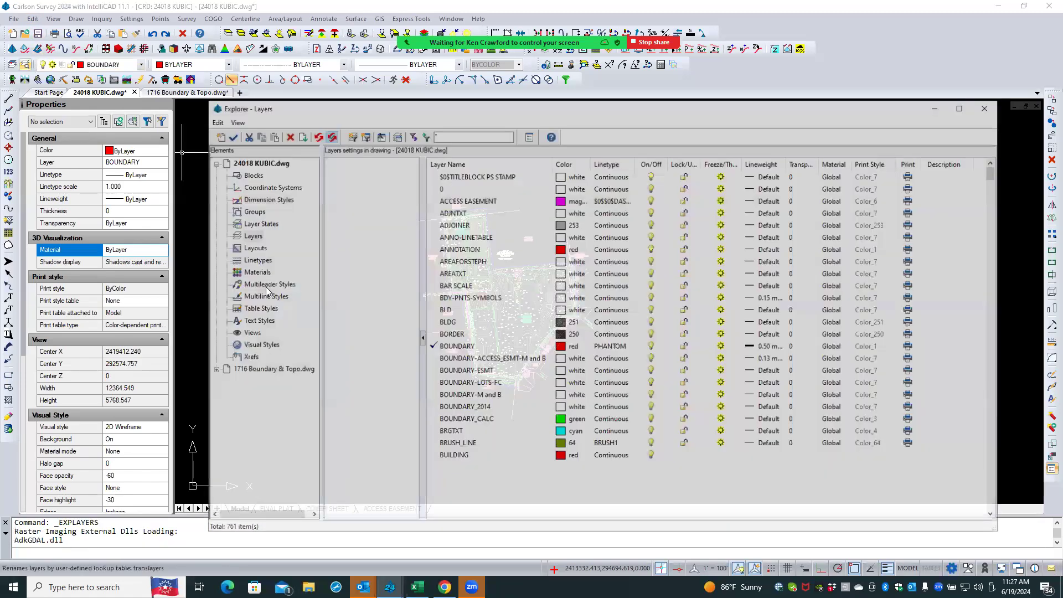
scroll(454, 387, down, 8)
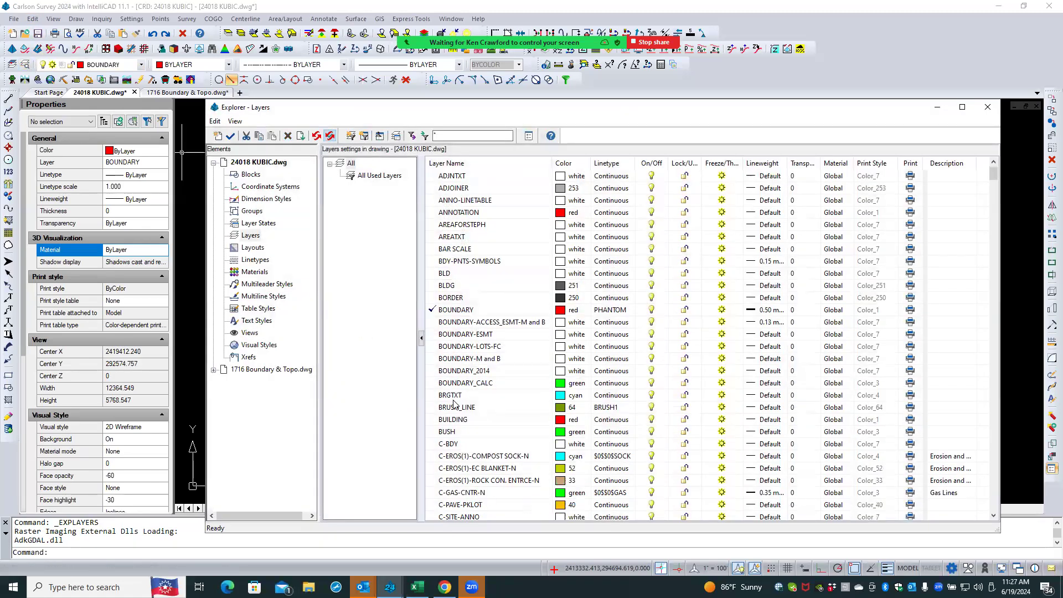
scroll(454, 402, down, 9)
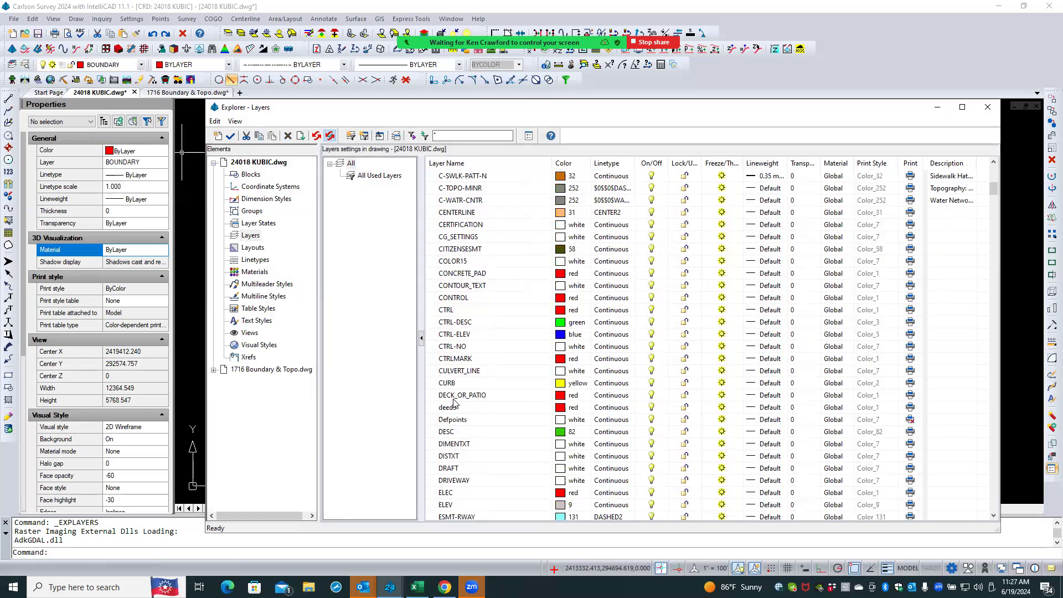
scroll(453, 402, down, 2)
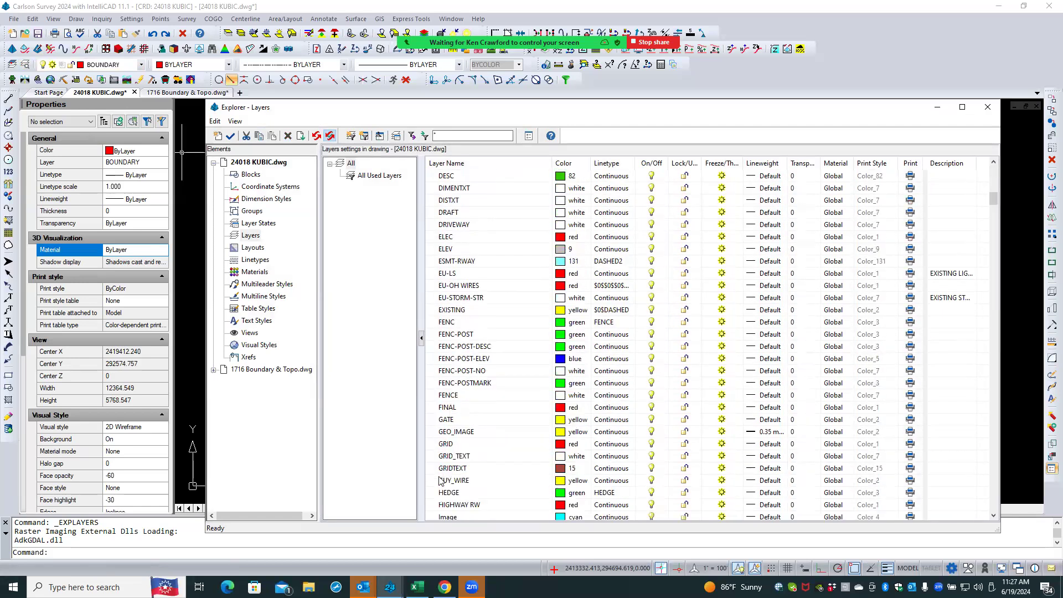
double_click(443, 432)
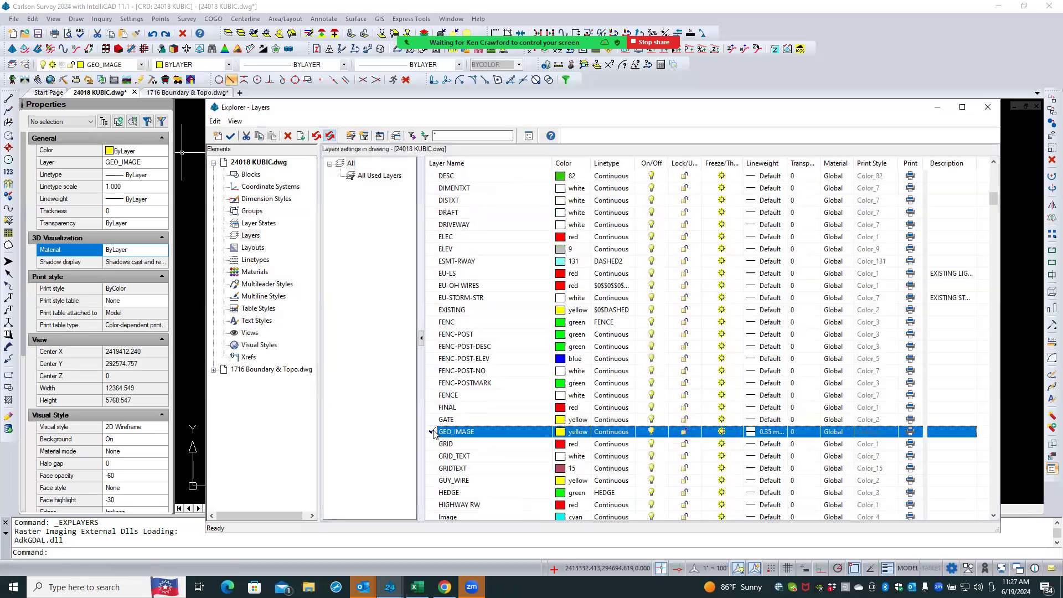
click(988, 106)
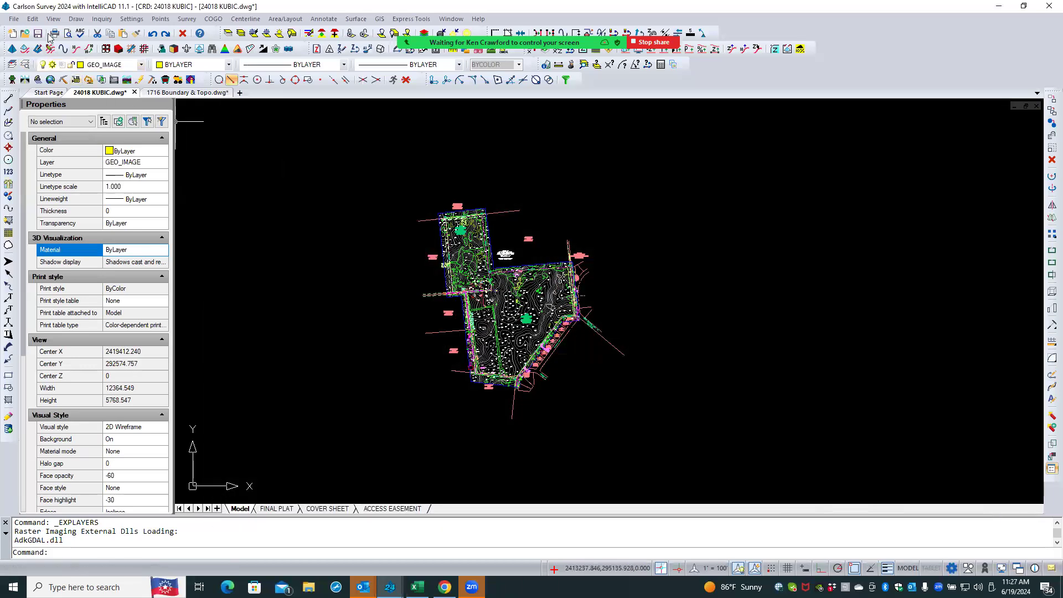
- Draw a rectangle enclosing the whole site linework
click(74, 19)
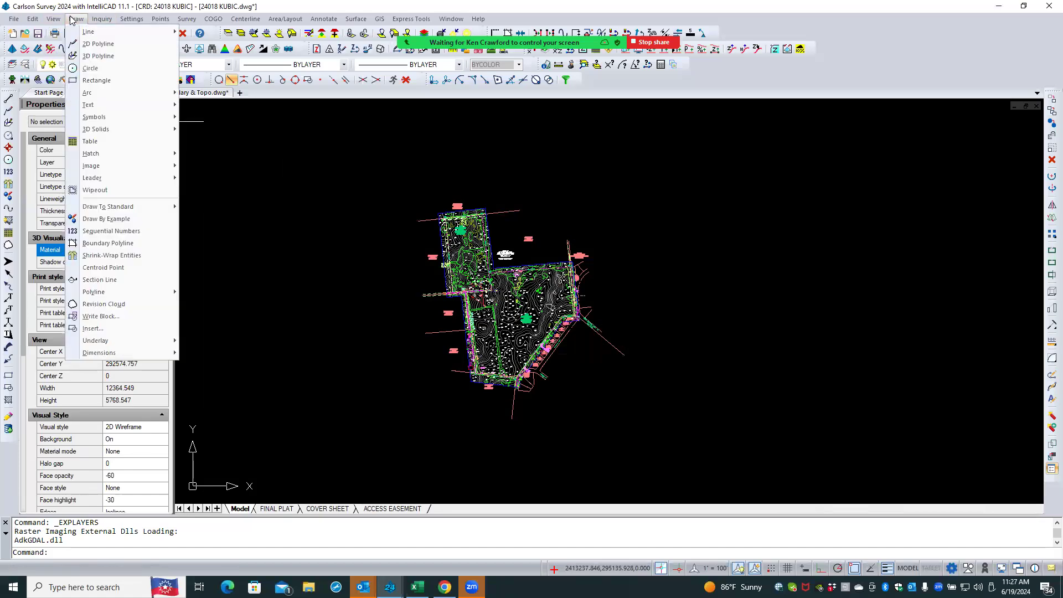
click(94, 82)
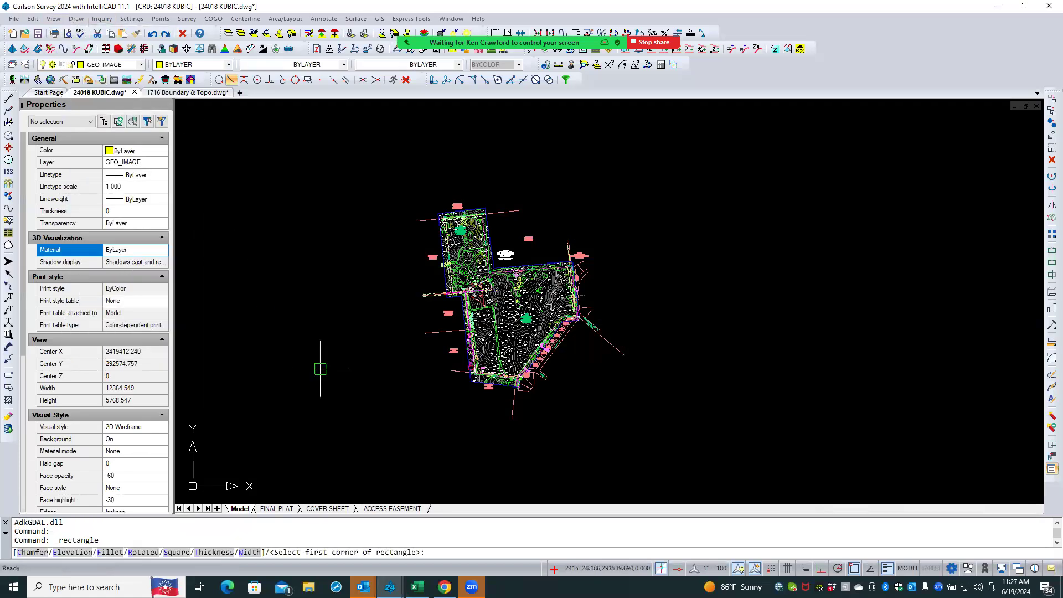
click(391, 411)
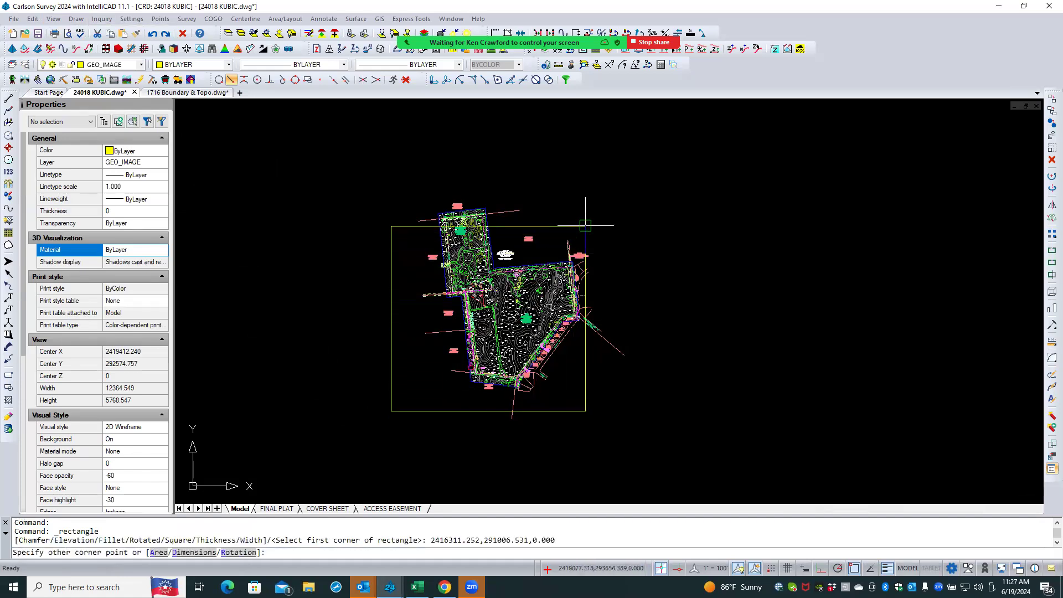
click(593, 184)
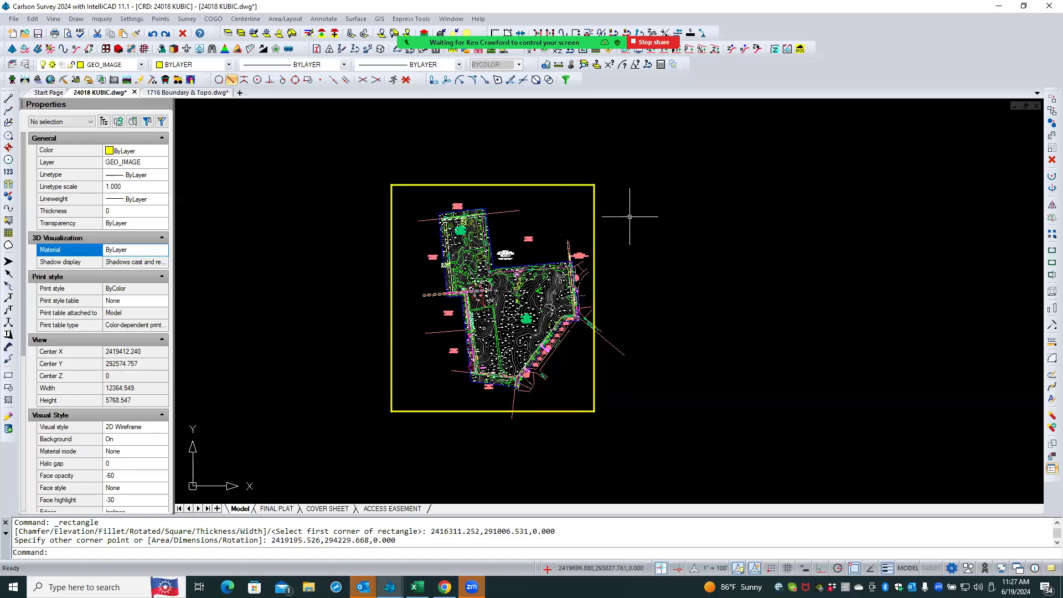
- Switch to the GIS module and place Jefferson_County_2022.sdw by world file on GEO_IMAGE in US Survey Feet, in background
click(49, 80)
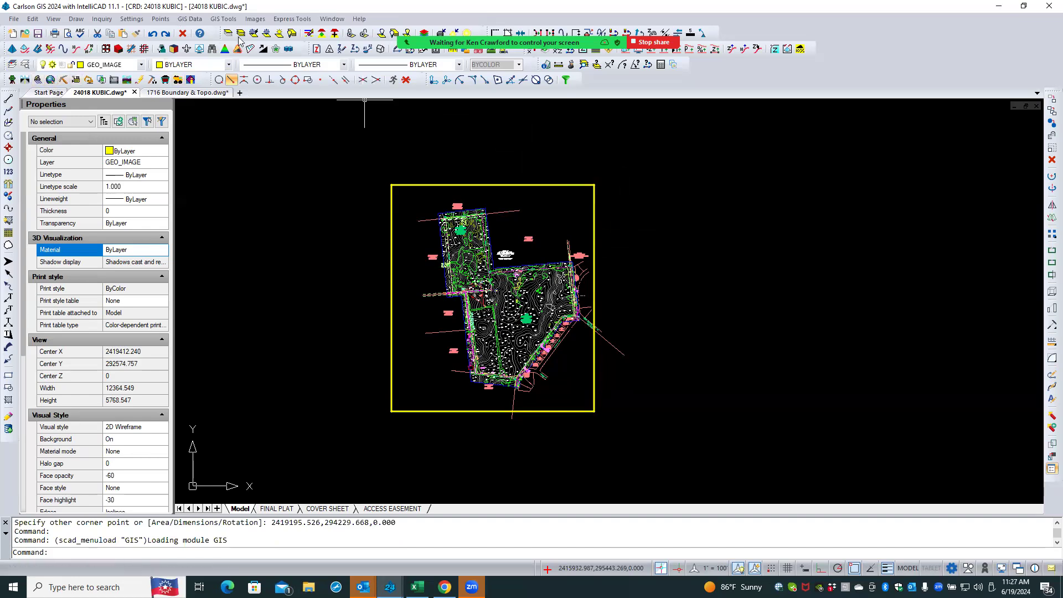
click(254, 19)
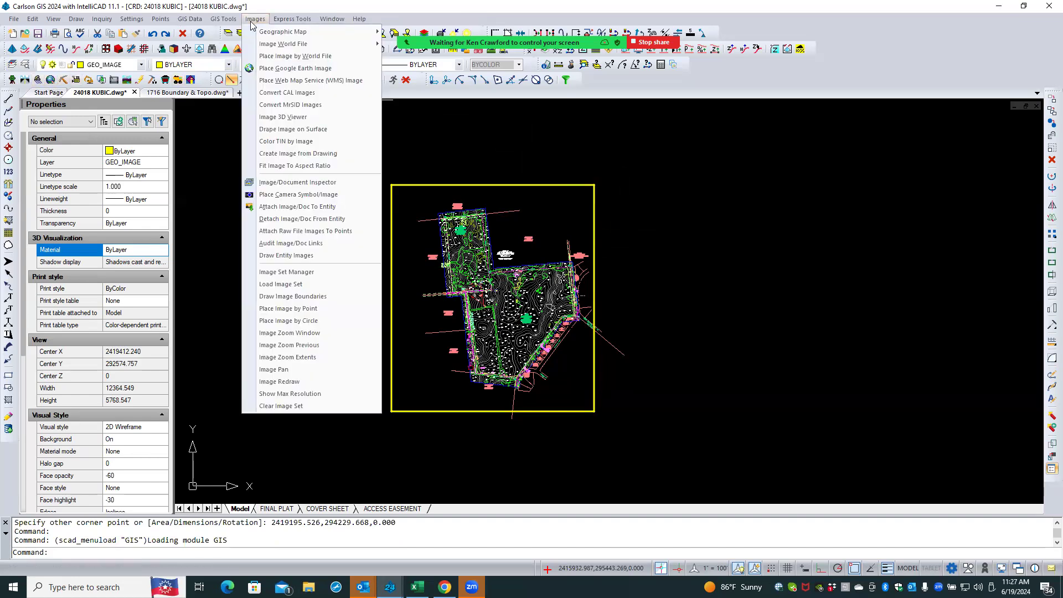
click(270, 57)
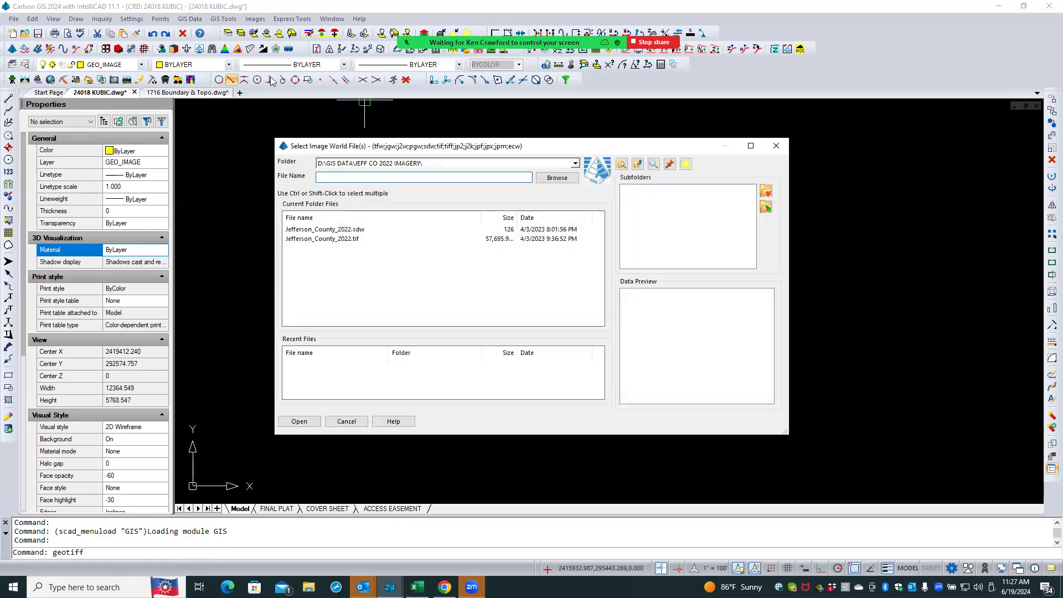
click(322, 231)
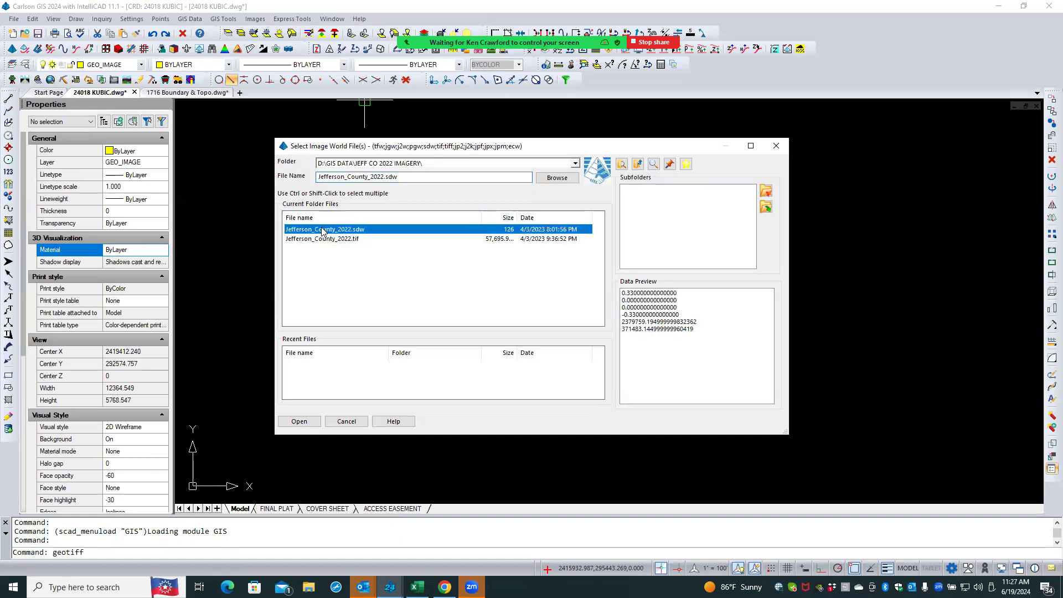
click(319, 423)
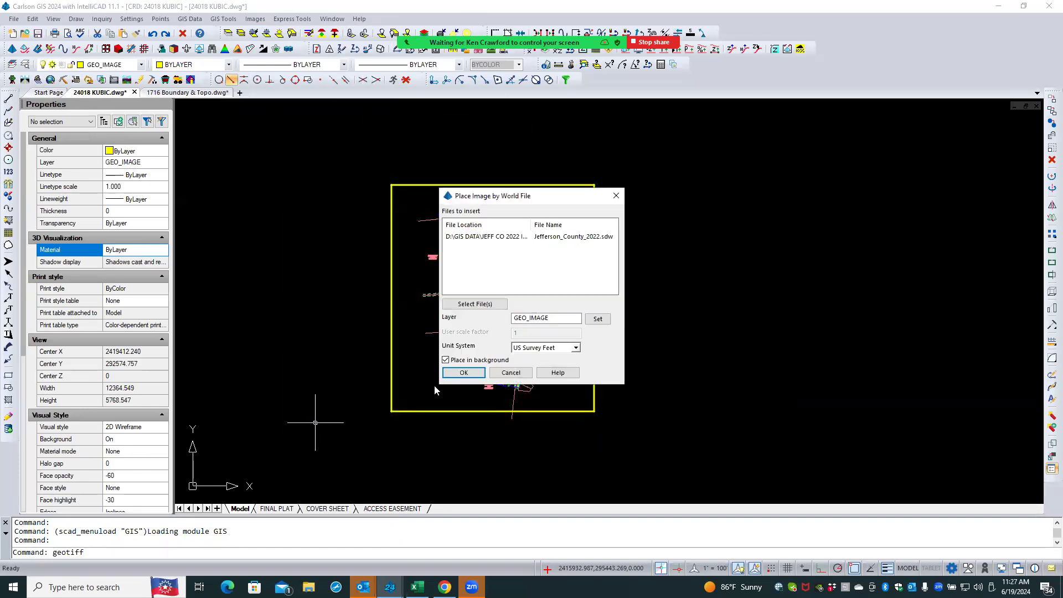
click(461, 373)
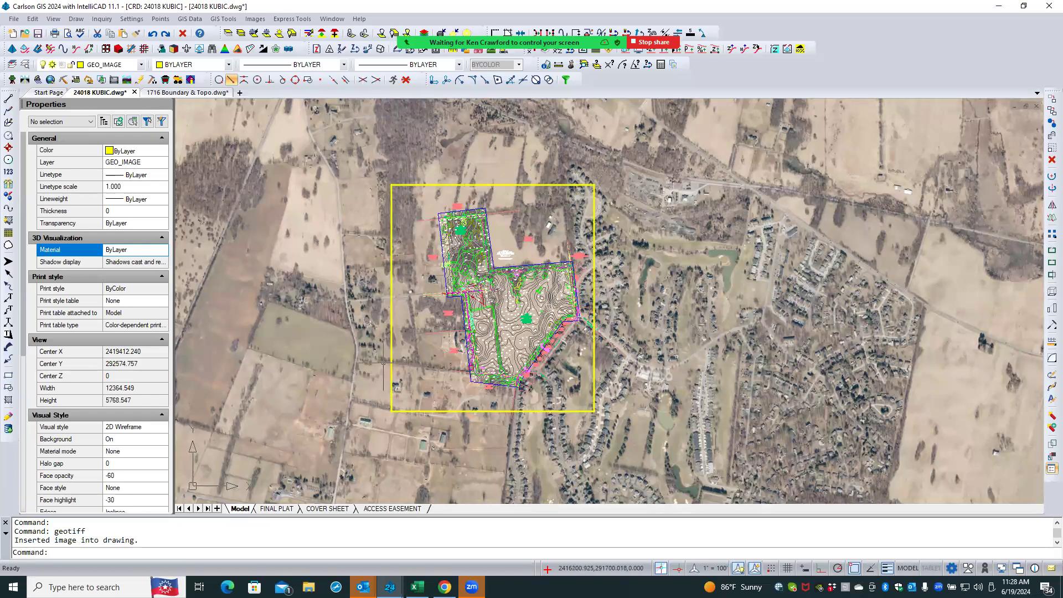
- Stretch the rectangle's left edge westward to the road
scroll(383, 359, up, 4)
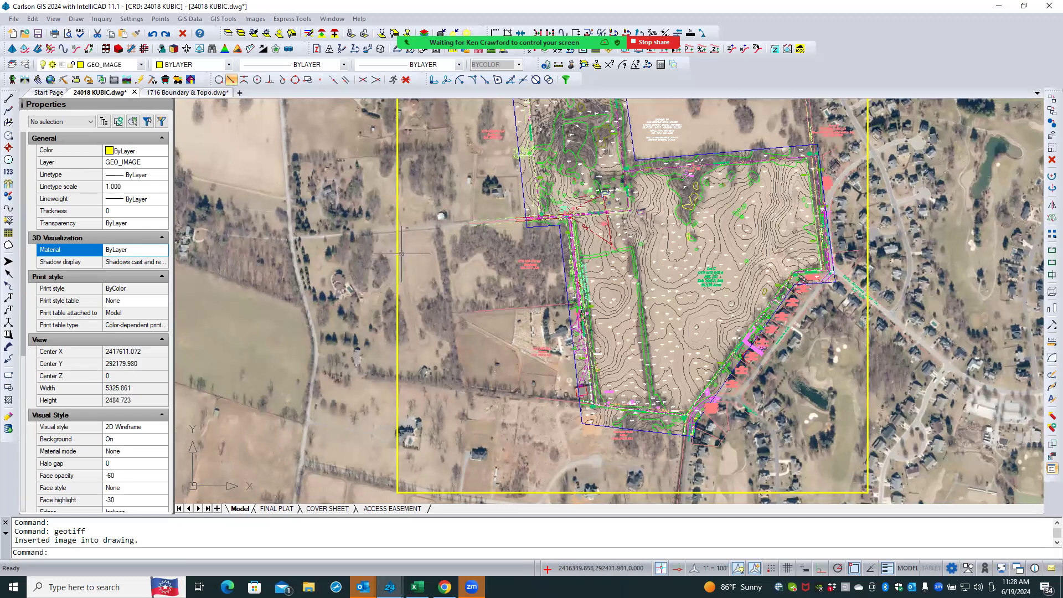
click(398, 250)
click(389, 228)
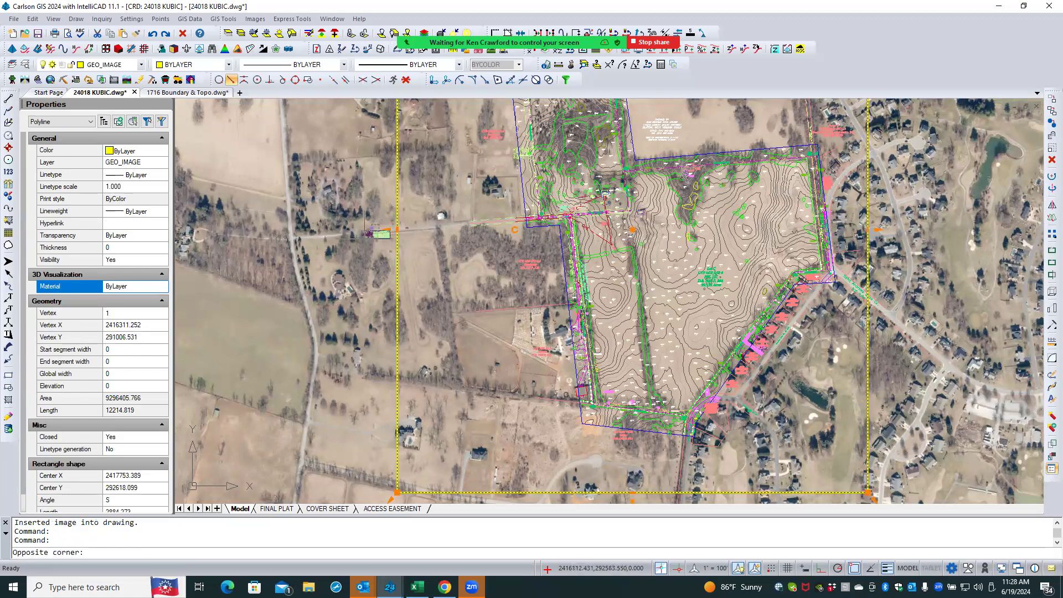
key(Escape)
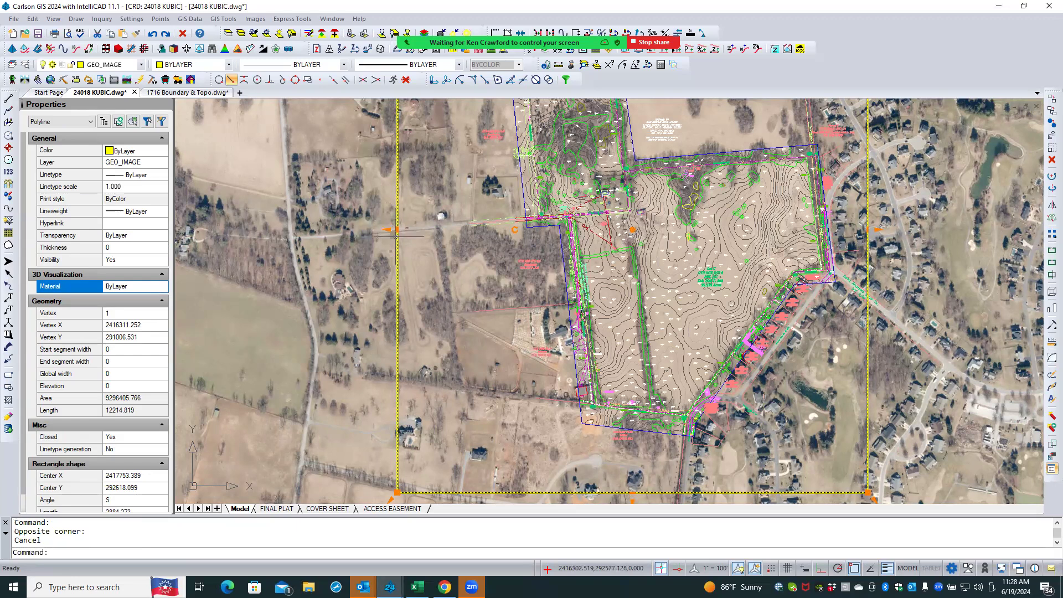
click(388, 229)
key(Escape)
click(388, 229)
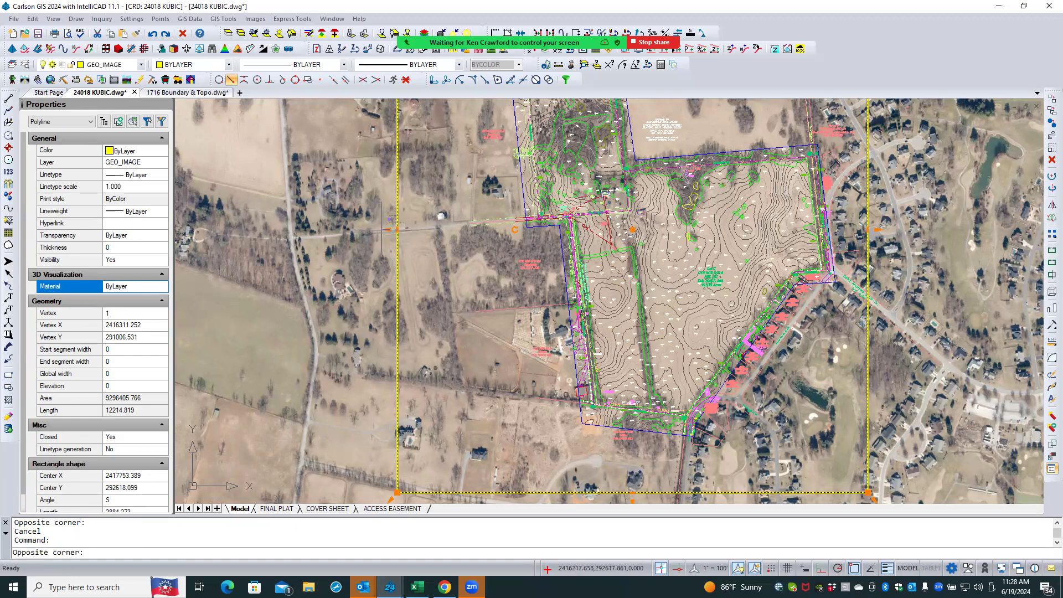
key(Escape)
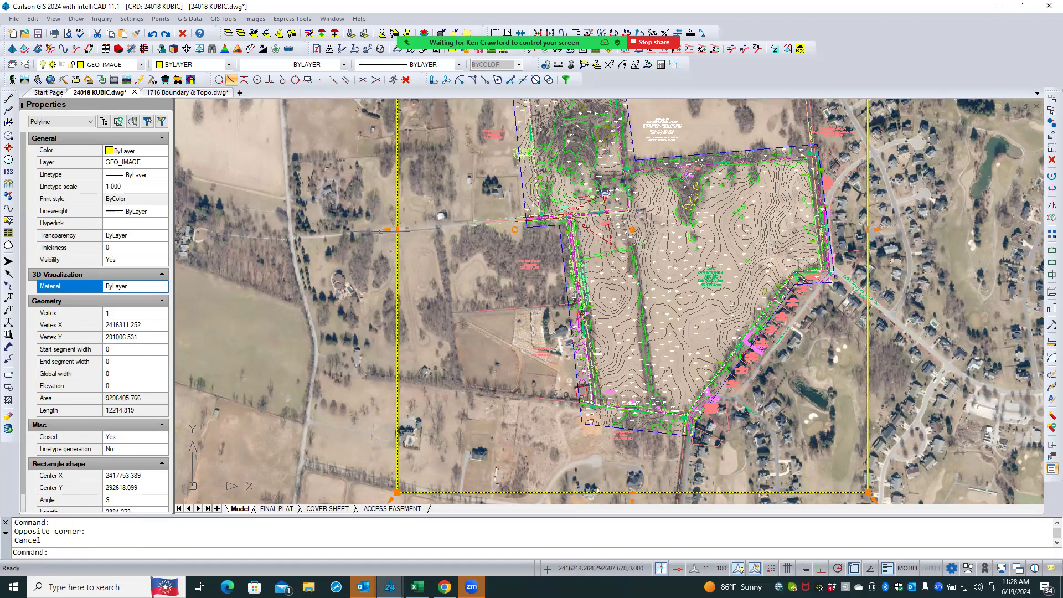
scroll(381, 231, up, 3)
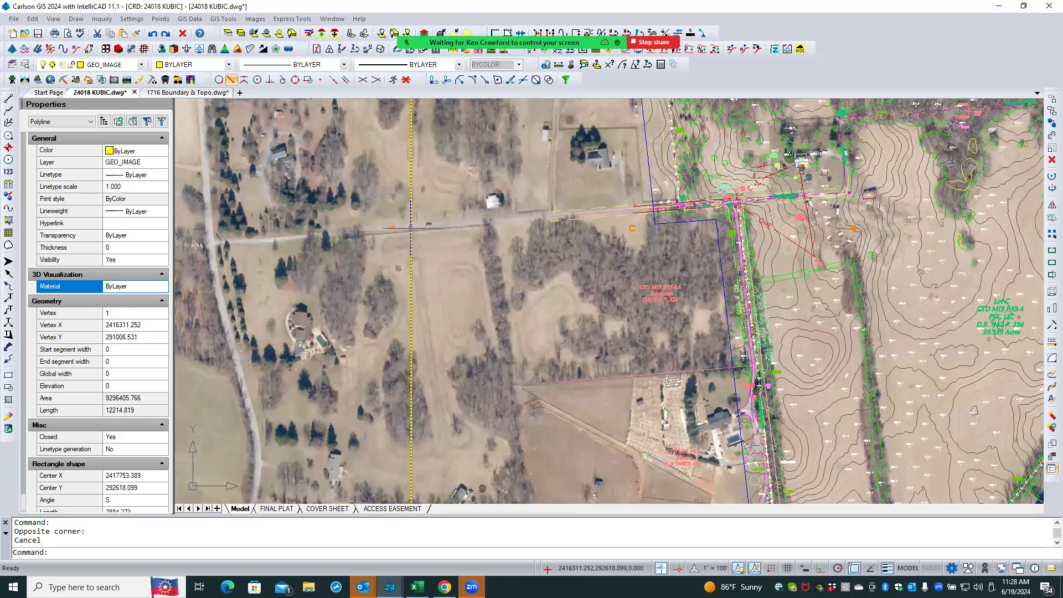
mouse_move(413, 230)
click(448, 245)
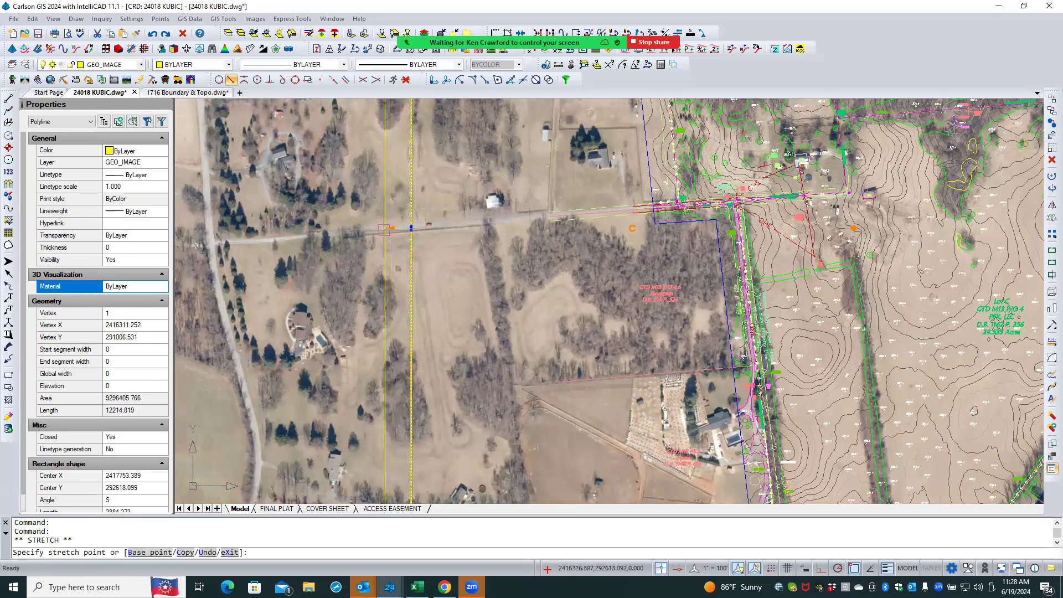
click(204, 227)
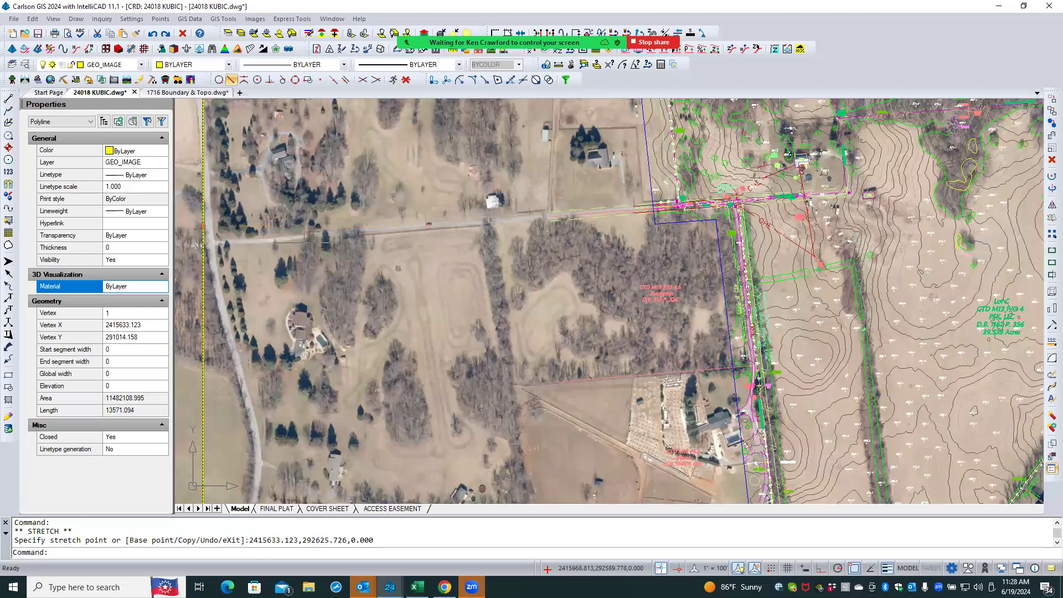
- Zoom out to examine the full extent of the placed aerial image
scroll(315, 249, down, 2)
scroll(315, 249, down, 2)
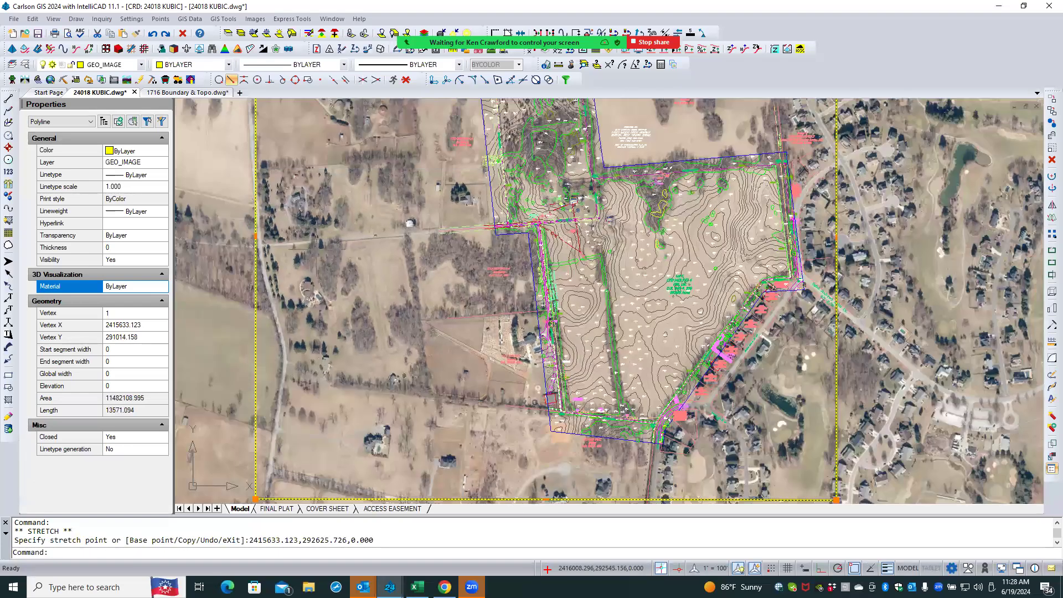
scroll(319, 250, down, 2)
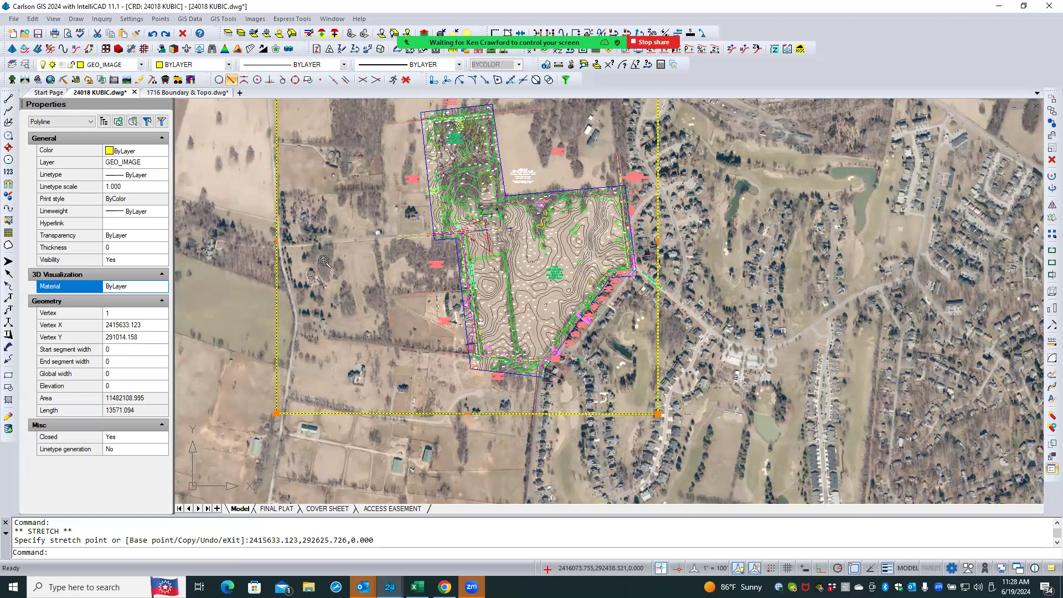
scroll(324, 260, down, 1)
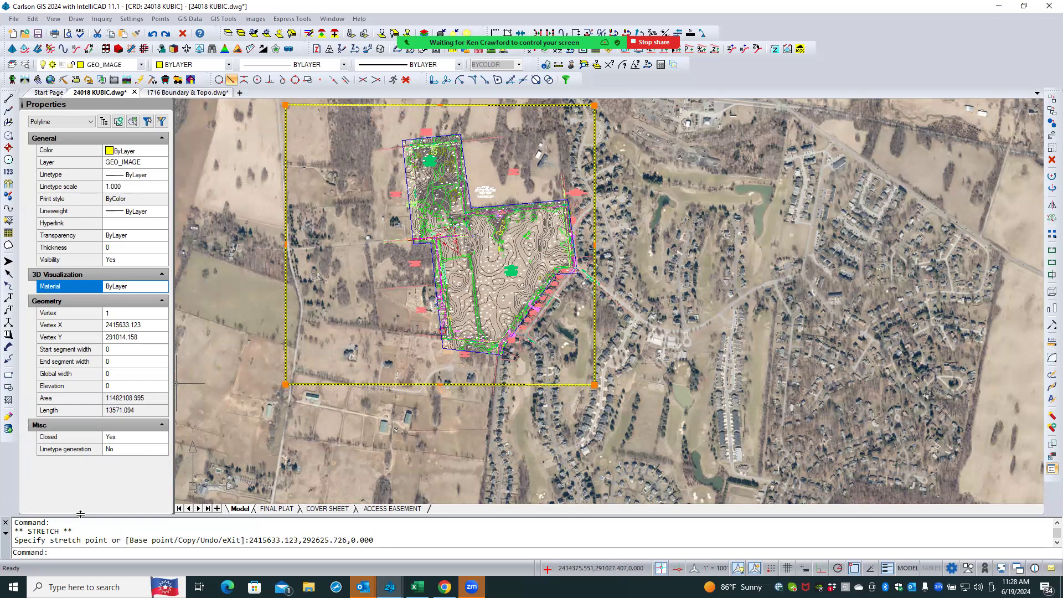
text(IMA)
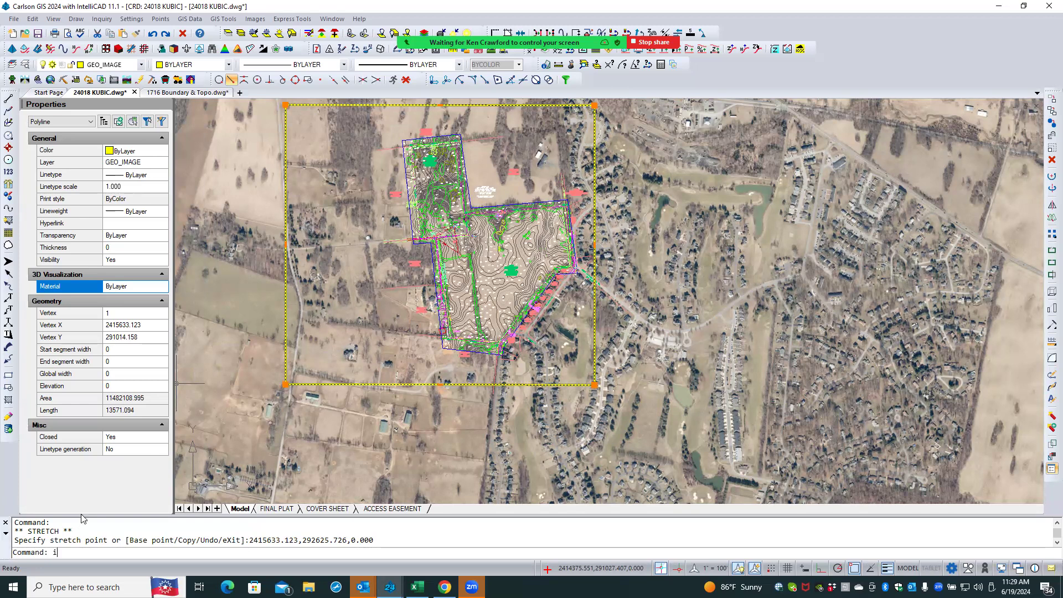
text(GE)
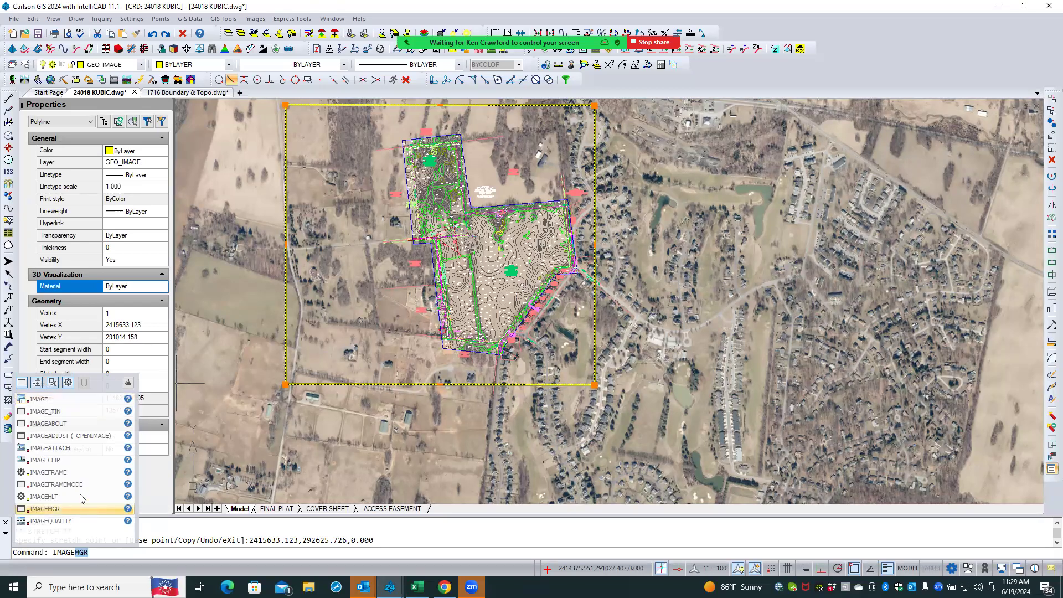
click(83, 474)
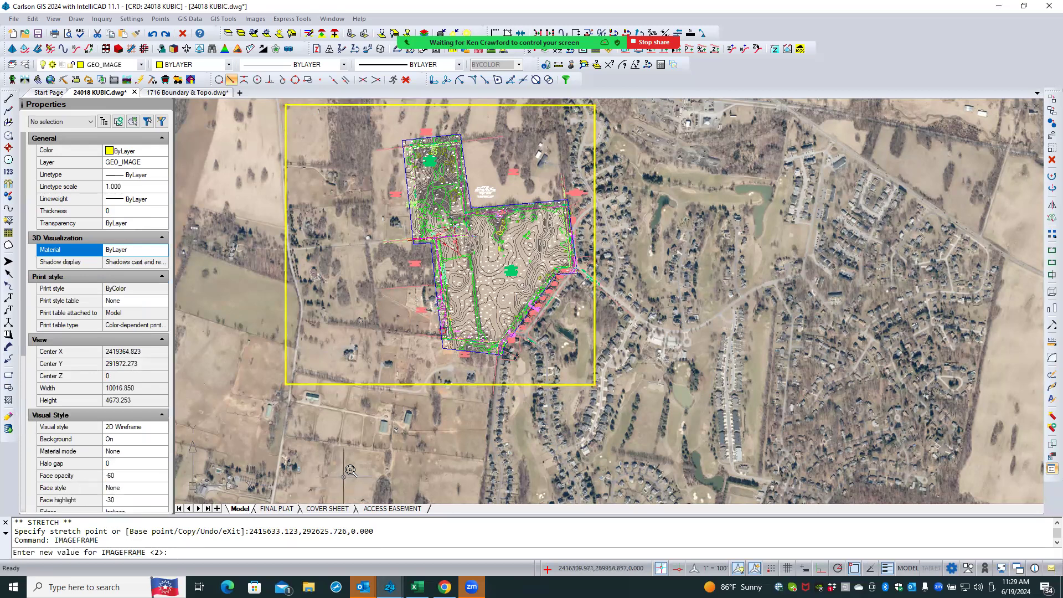
scroll(349, 470, down, 3)
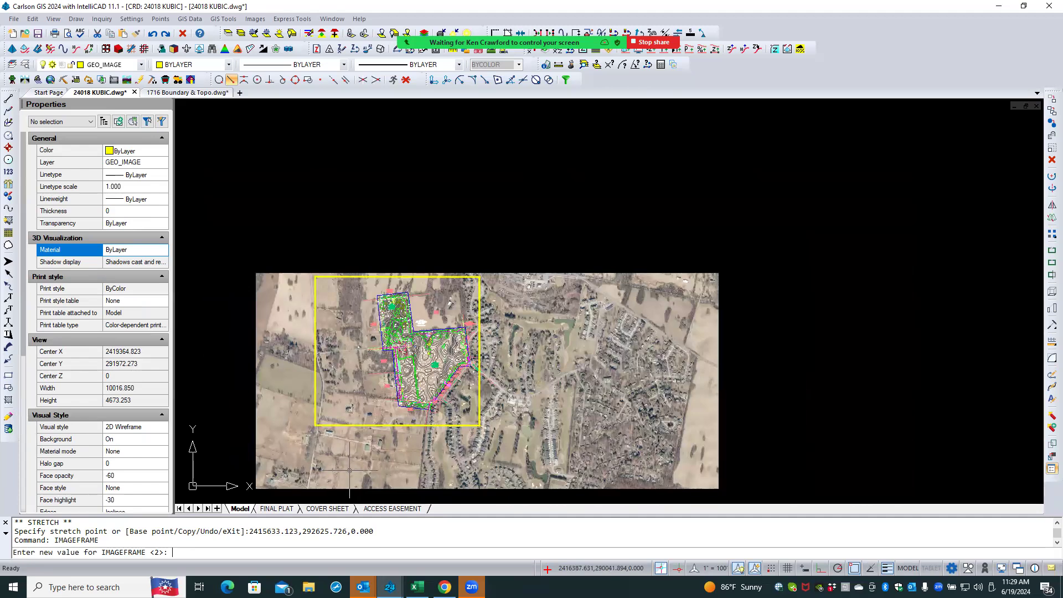
scroll(372, 427, down, 3)
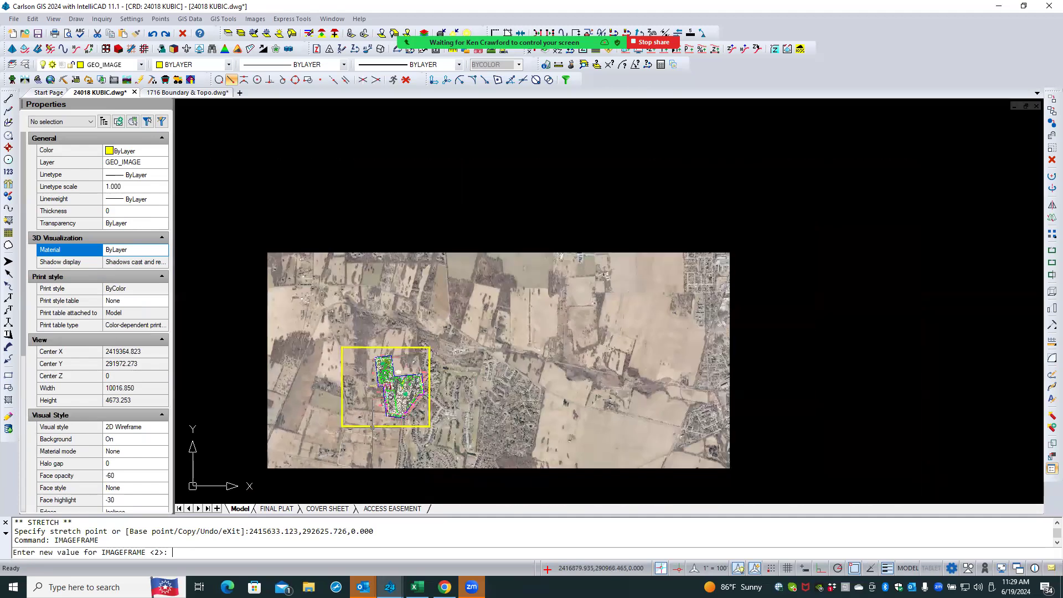
scroll(372, 426, down, 3)
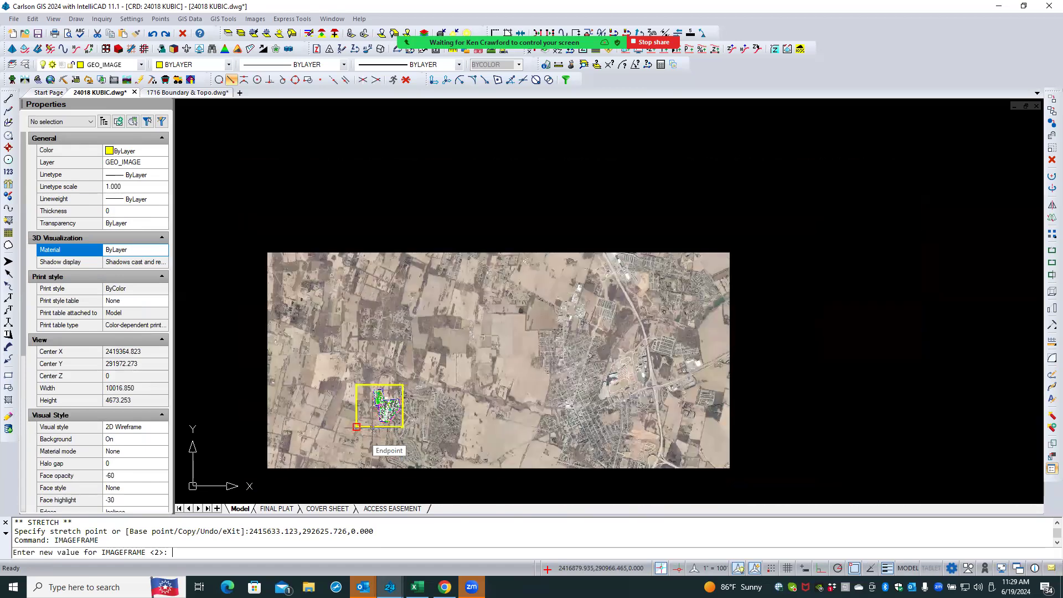
scroll(372, 426, down, 3)
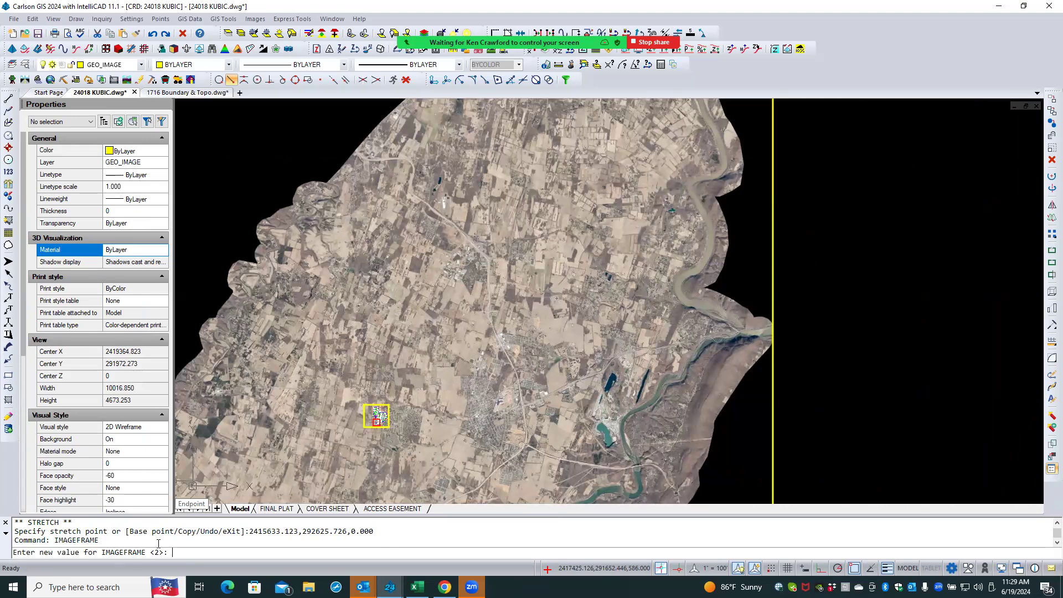
key(Escape)
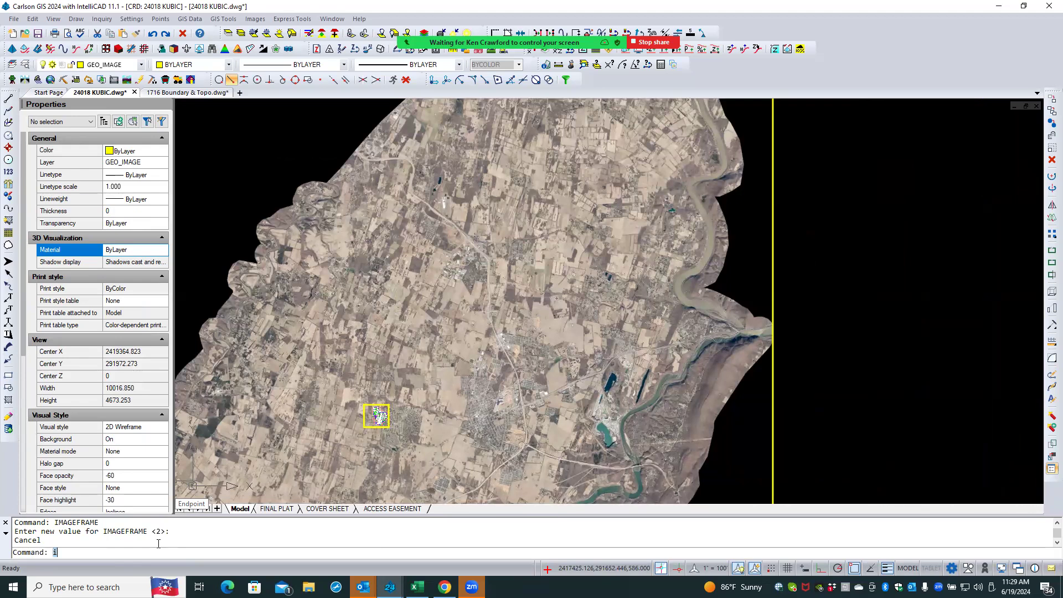
- Clip the aerial image to the rectangle by selecting it as a polyline boundary with IMAGECLIP
text(I)
text(MAGECLIP)
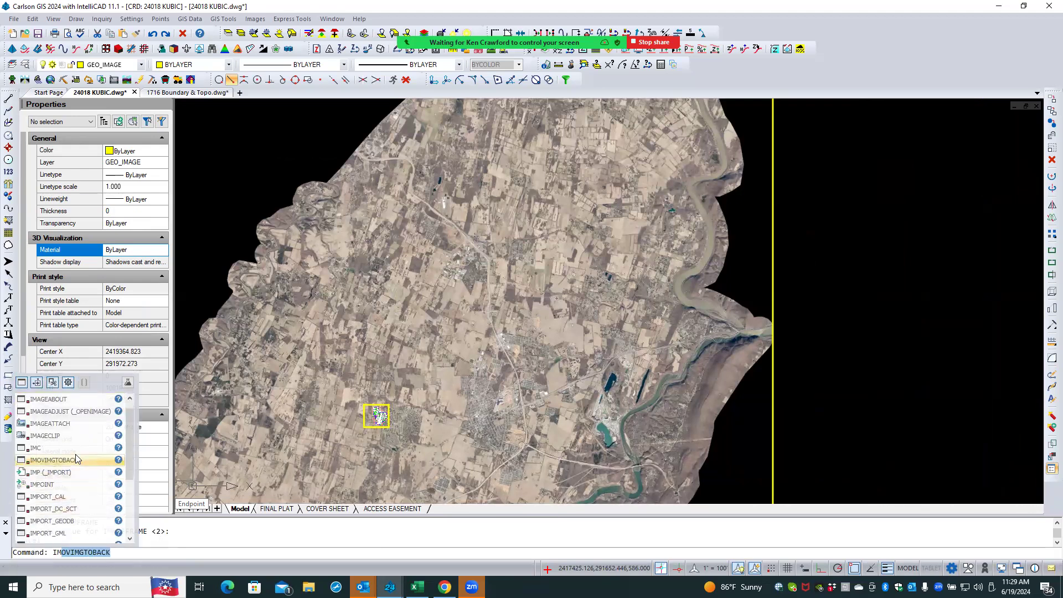
click(44, 435)
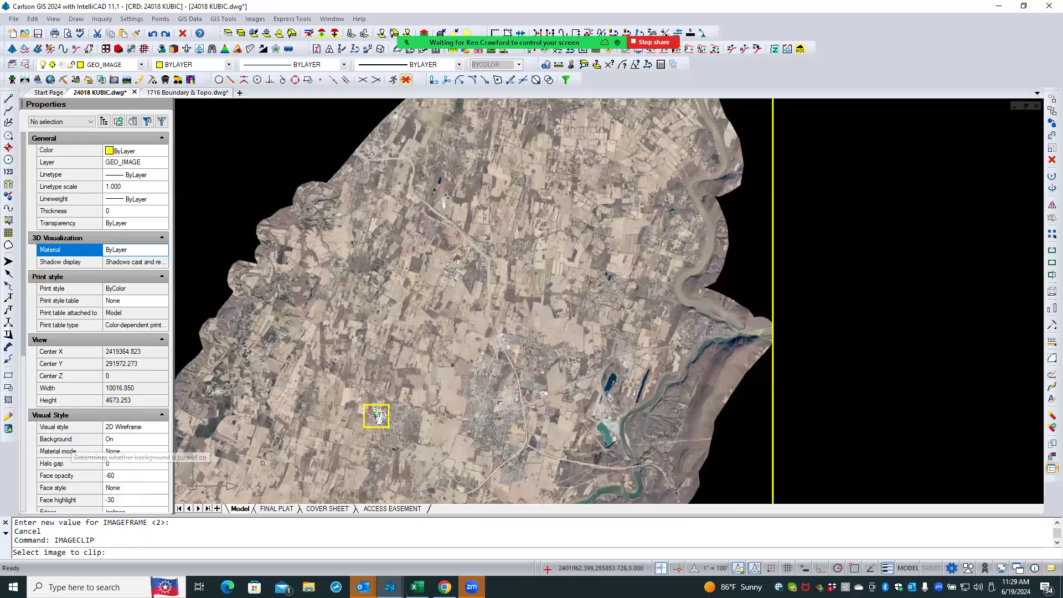
click(772, 440)
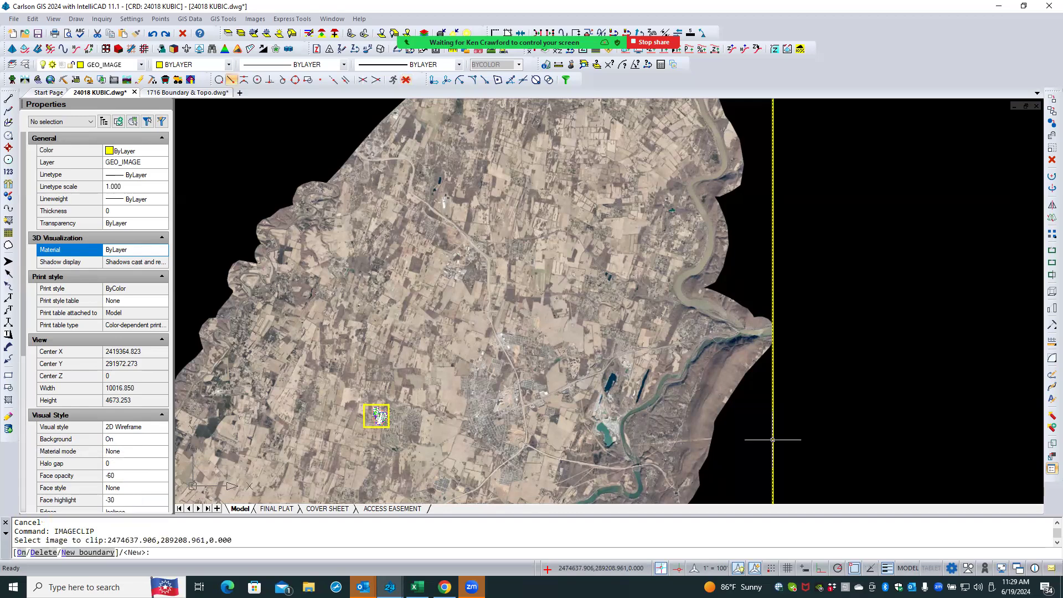
scroll(386, 434, up, 2)
scroll(385, 434, up, 5)
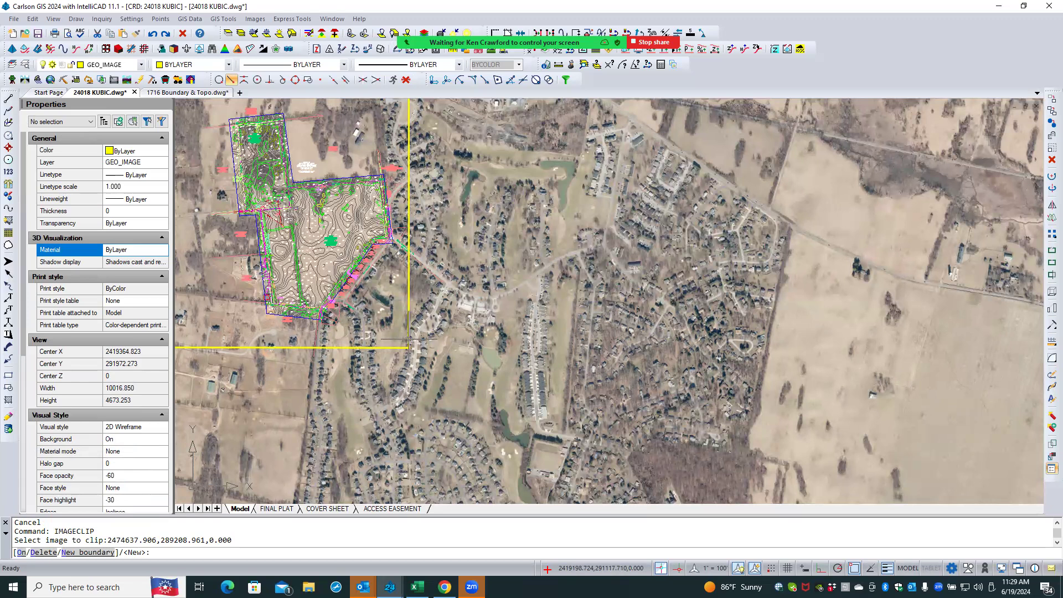
key(Return)
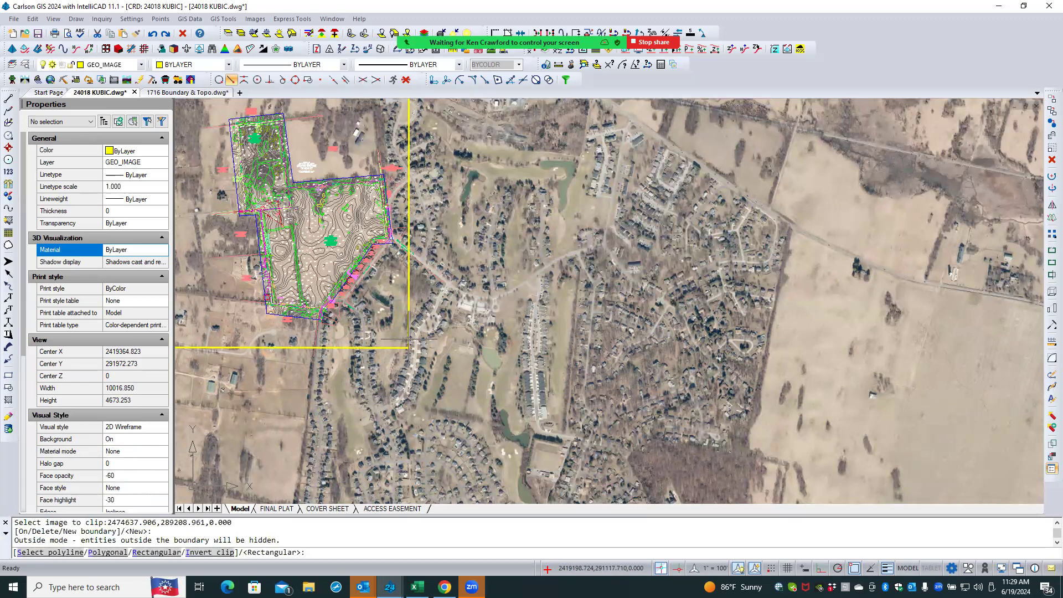
text(s)
key(Return)
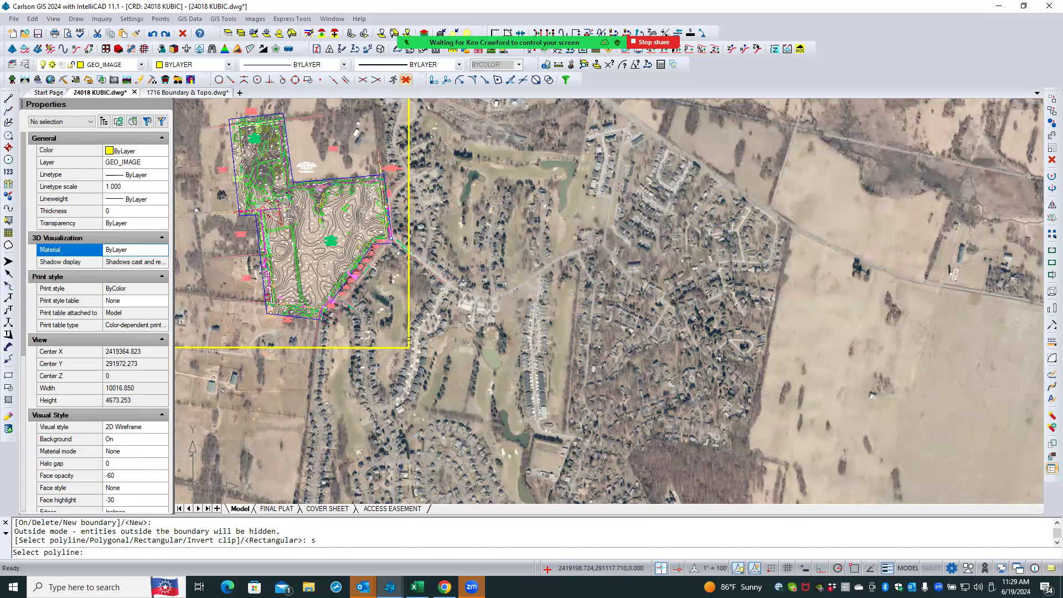
click(409, 339)
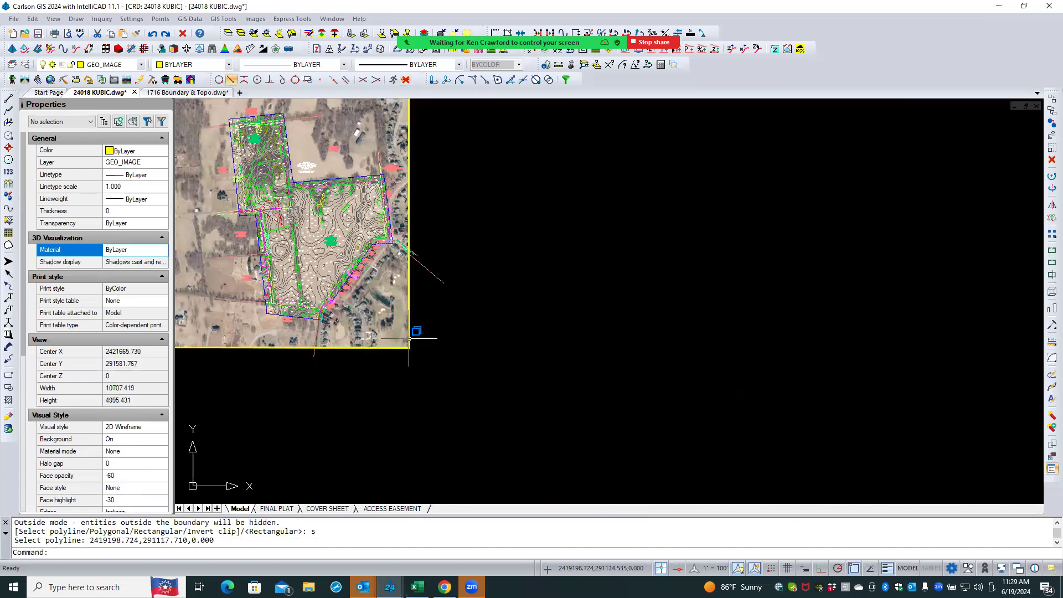
- Save the drawing
scroll(296, 303, down, 3)
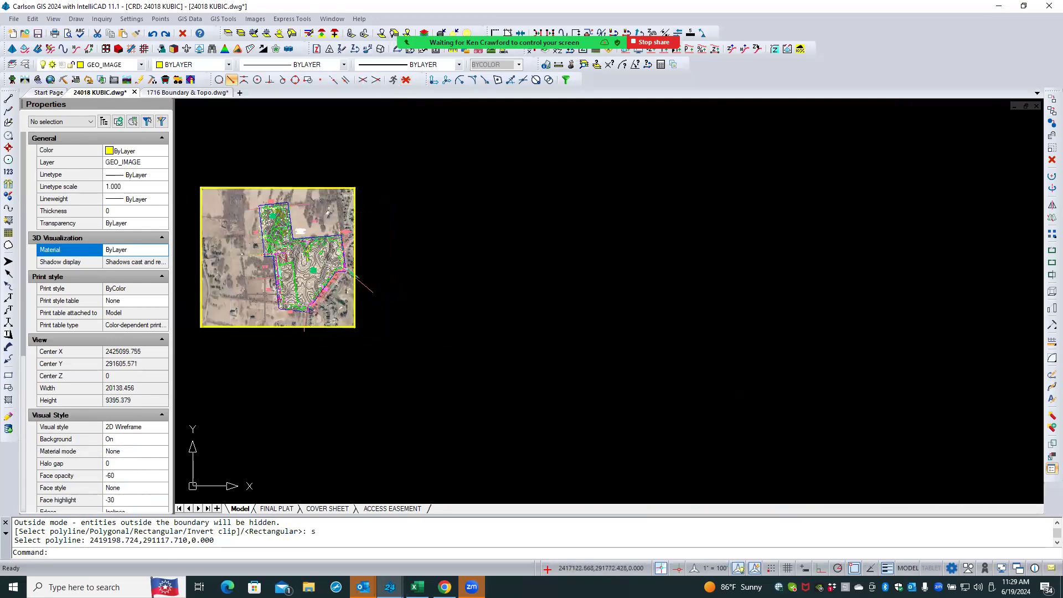
middle_drag(265, 293, 518, 335)
scroll(517, 335, up, 6)
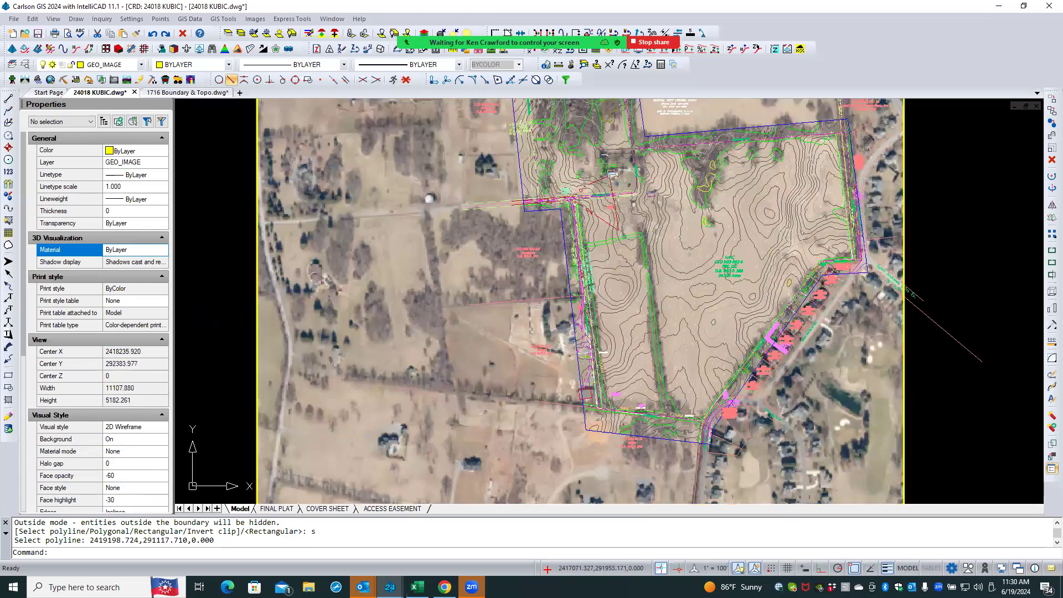
scroll(525, 299, up, 1)
scroll(482, 350, down, 1)
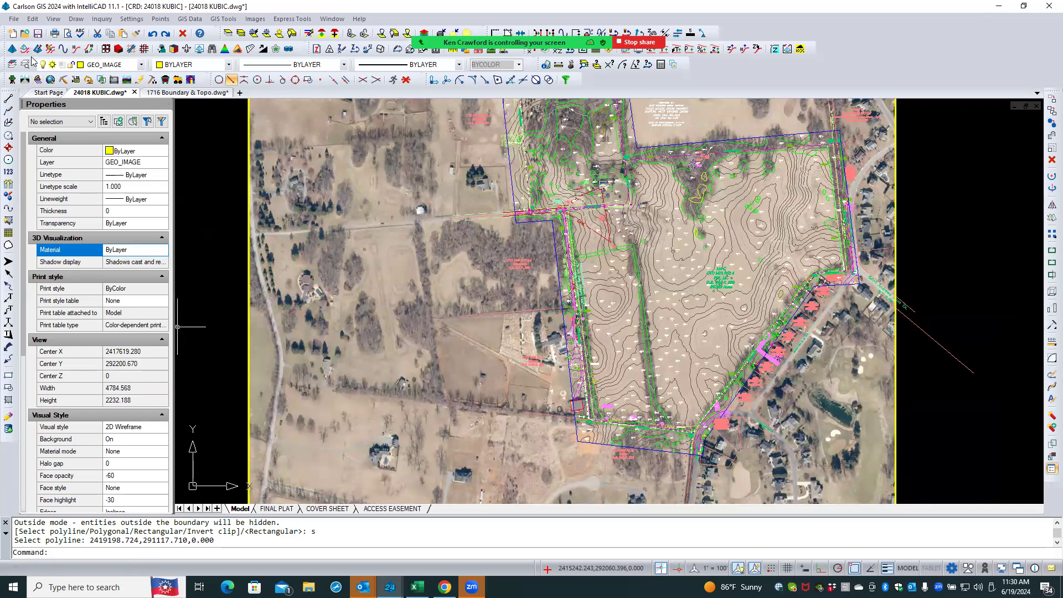
click(37, 34)
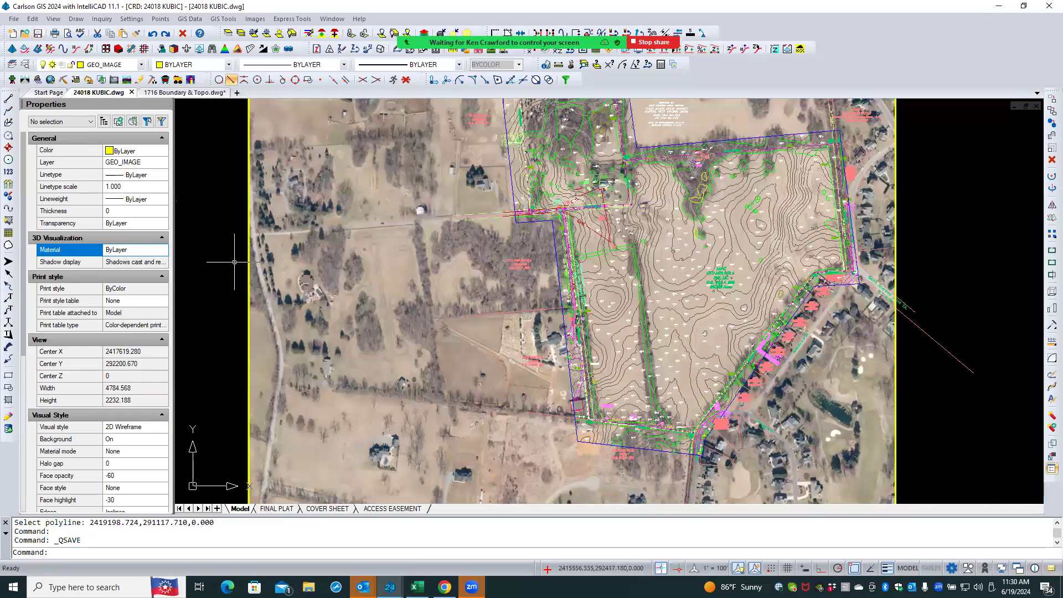
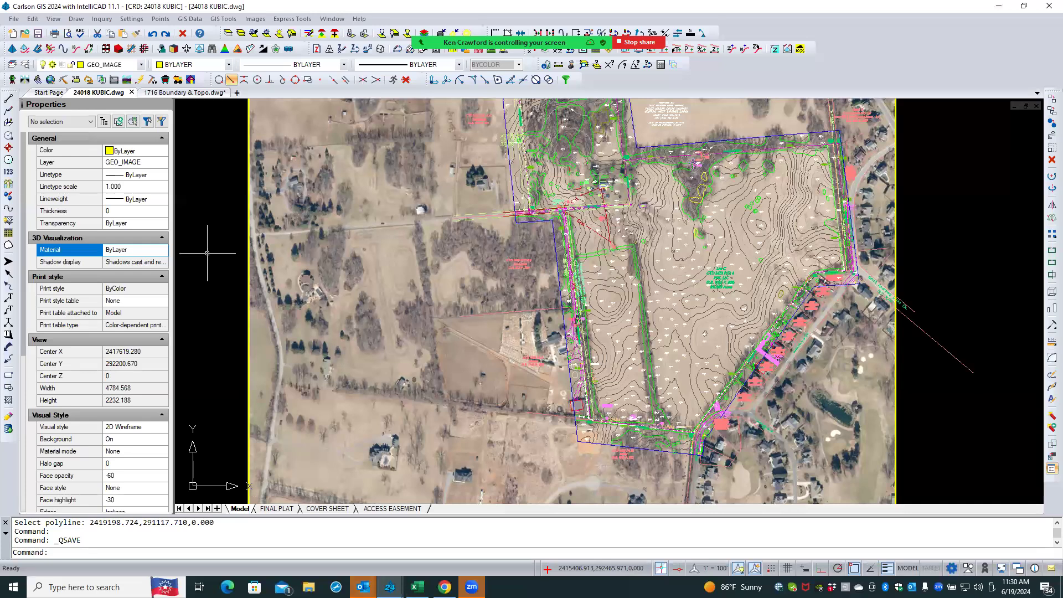
- Create a new layer named google and make it the current layer
click(25, 66)
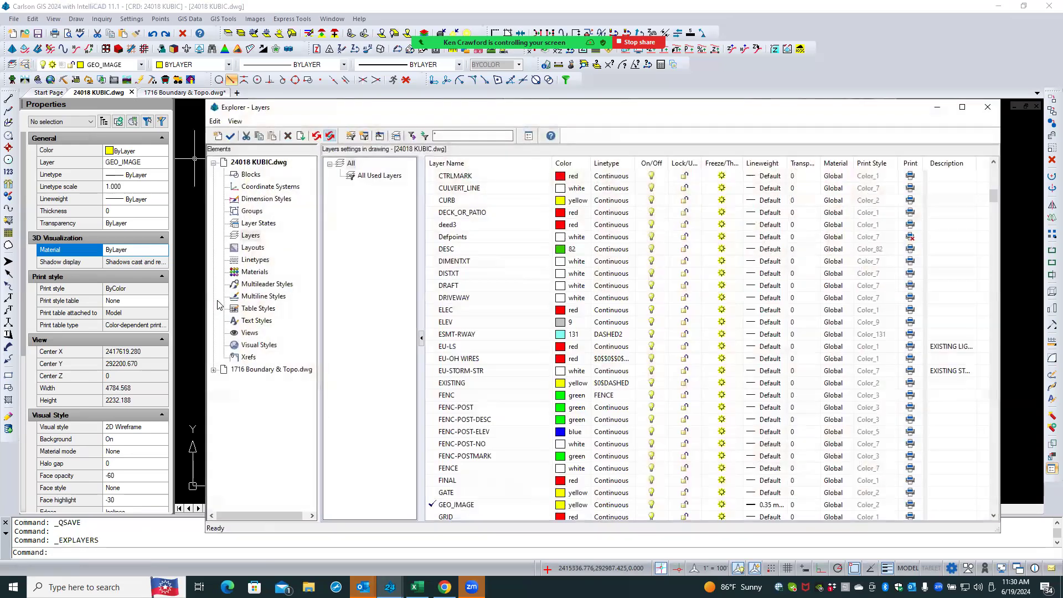
click(217, 136)
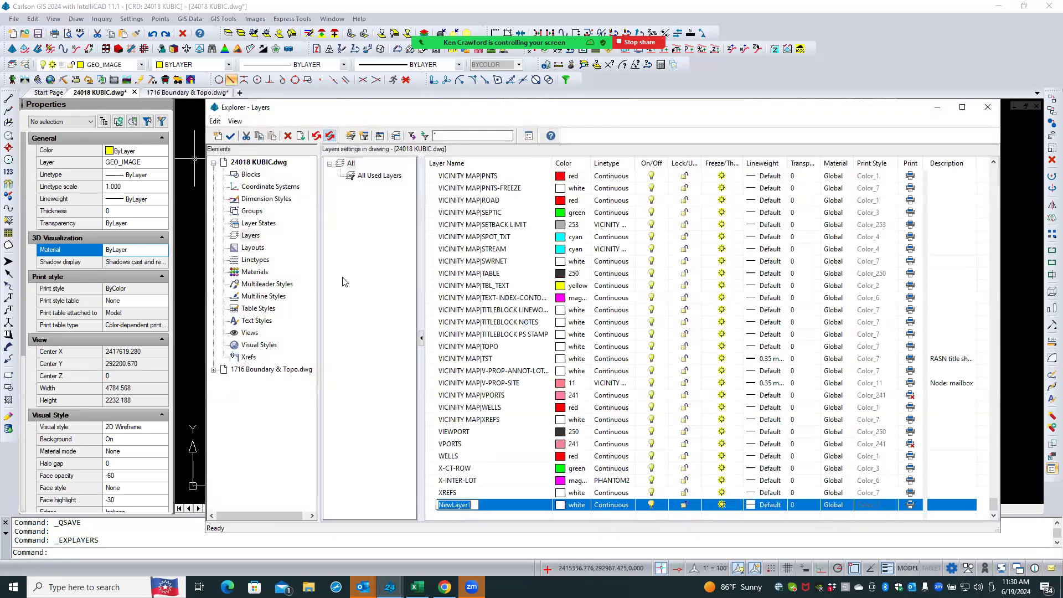
text(google)
key(Return)
click(428, 504)
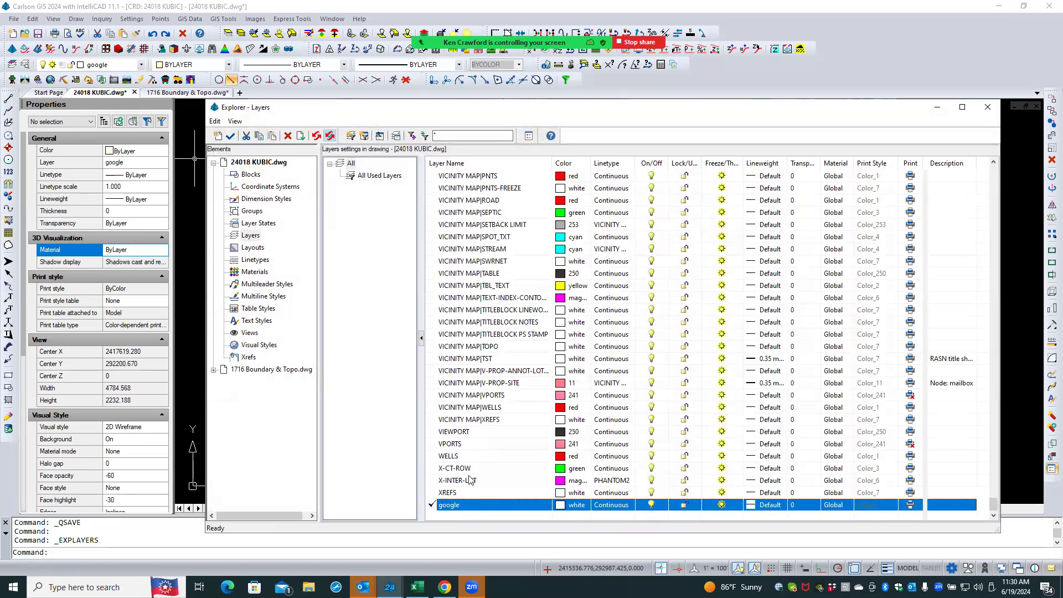
click(987, 107)
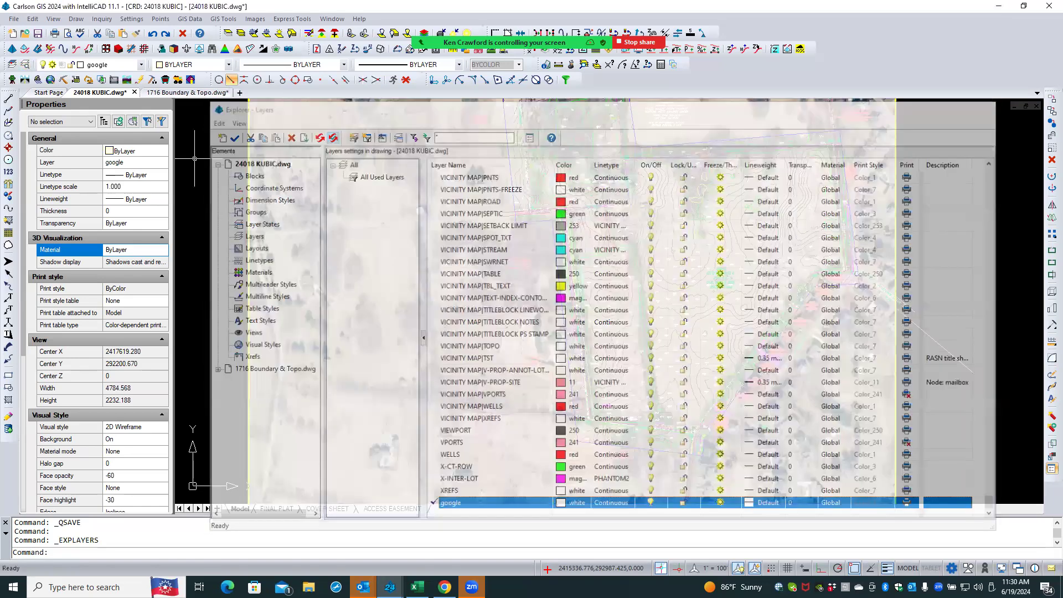
- Freeze the GEO_IMAGE layer by picking the clipped aerial image's boundary polyline
click(253, 35)
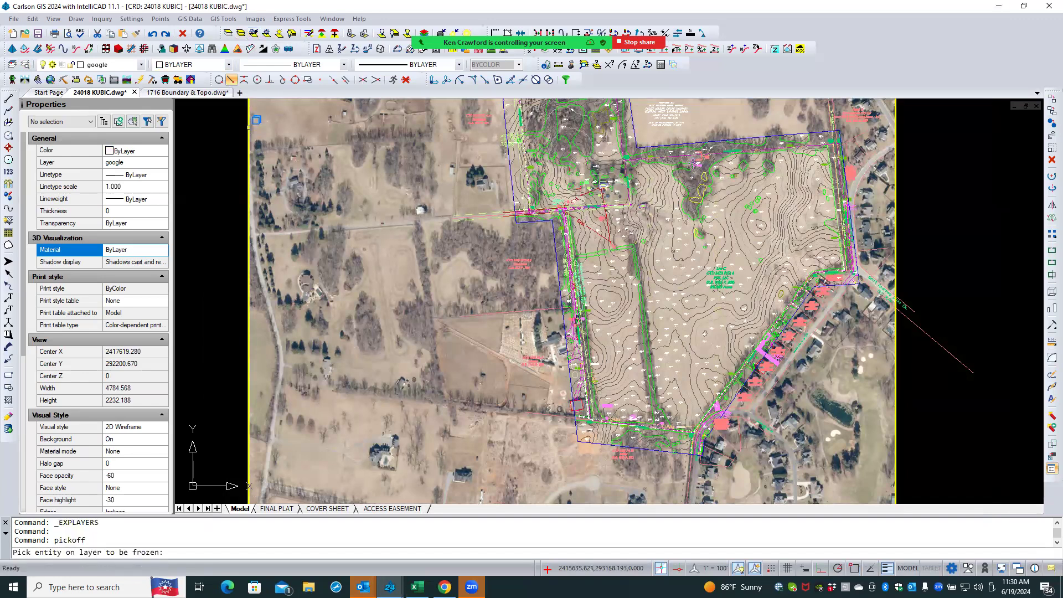
click(249, 128)
click(288, 167)
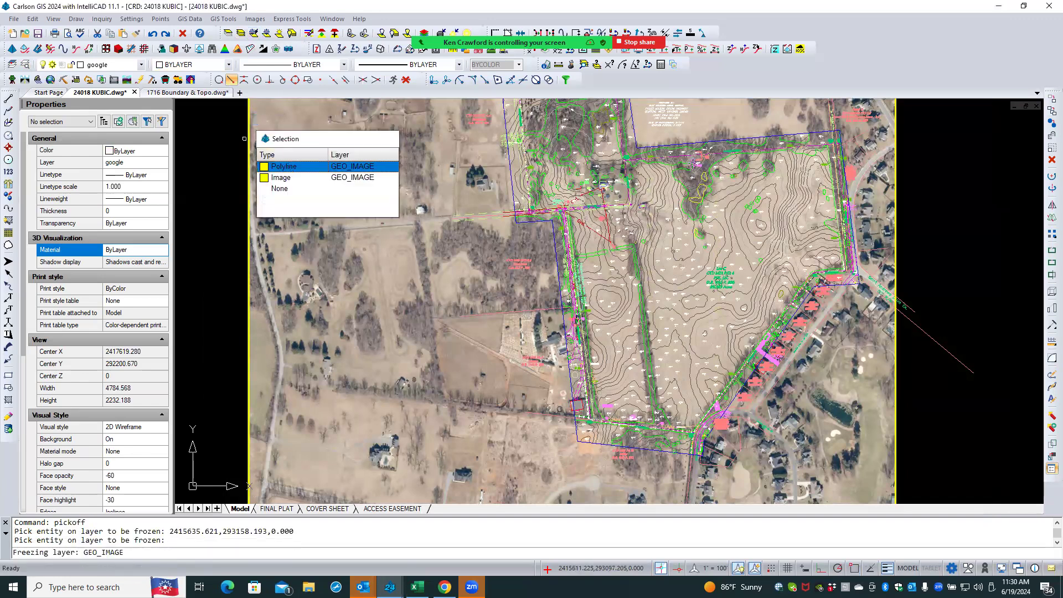
key(Return)
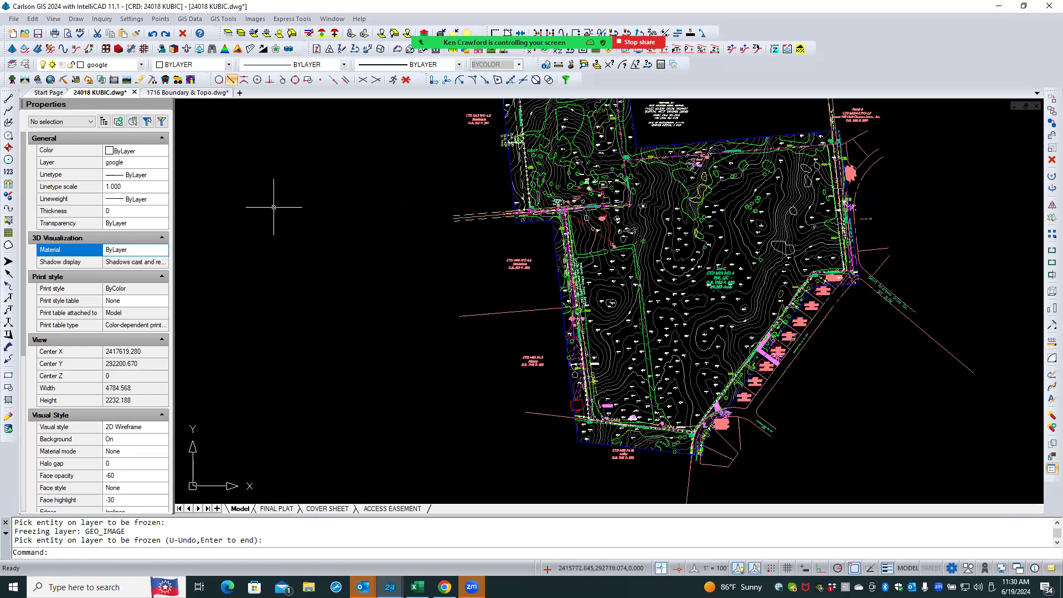
- Start Place Google Earth Image and name the output image file Google Aerial
scroll(352, 325, down, 1)
scroll(284, 288, down, 1)
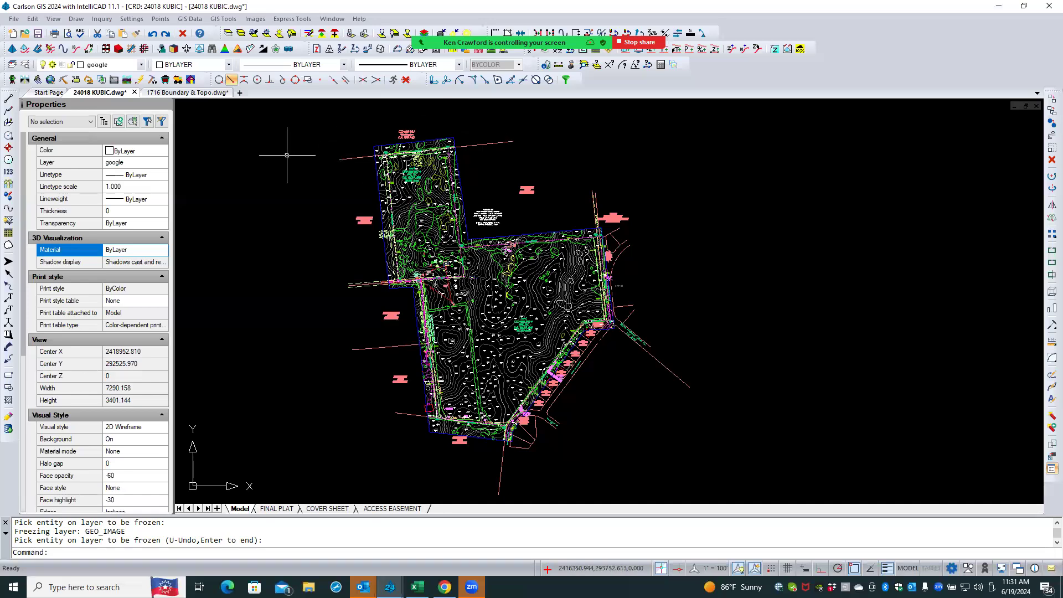
click(250, 20)
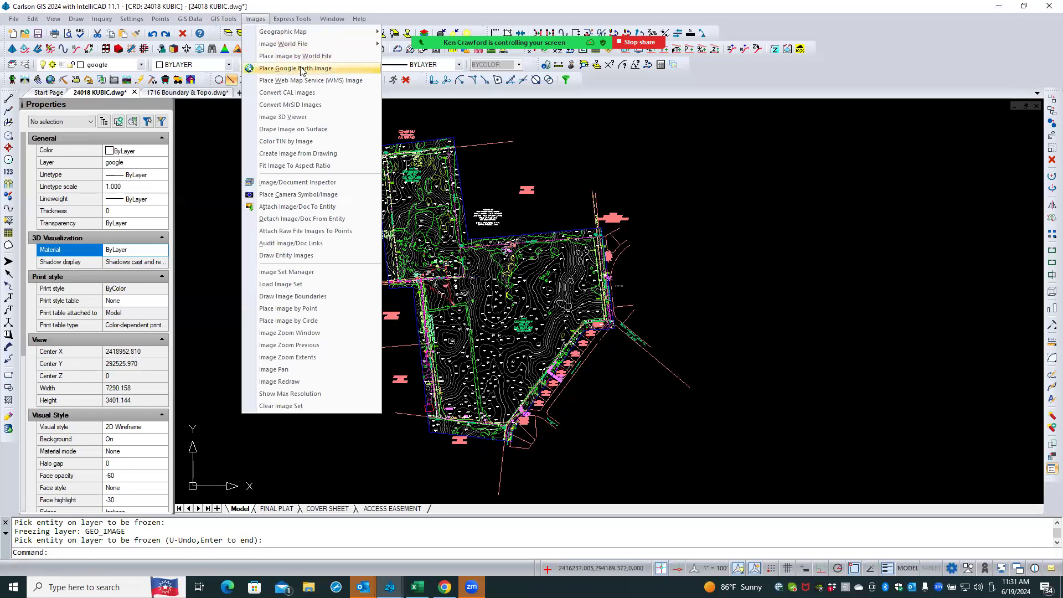
click(343, 68)
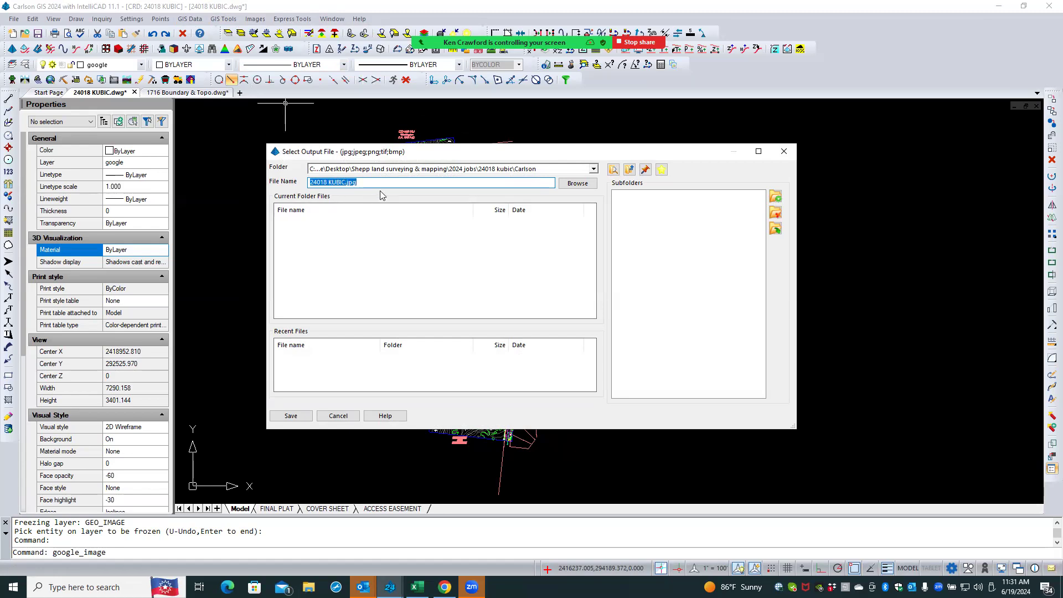
text(Google Aerial.)
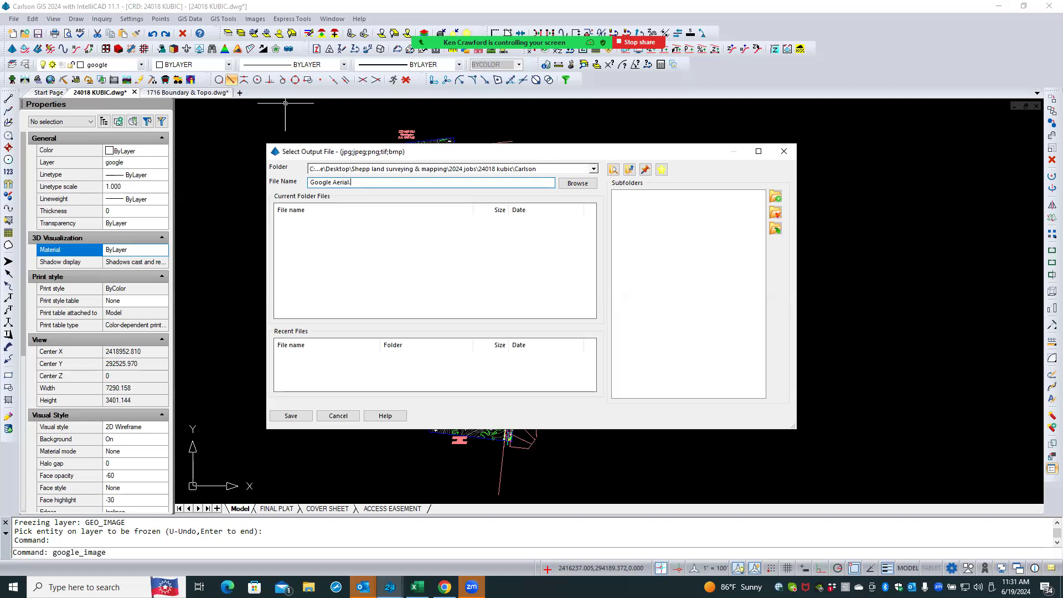
text(ng)
key(Return)
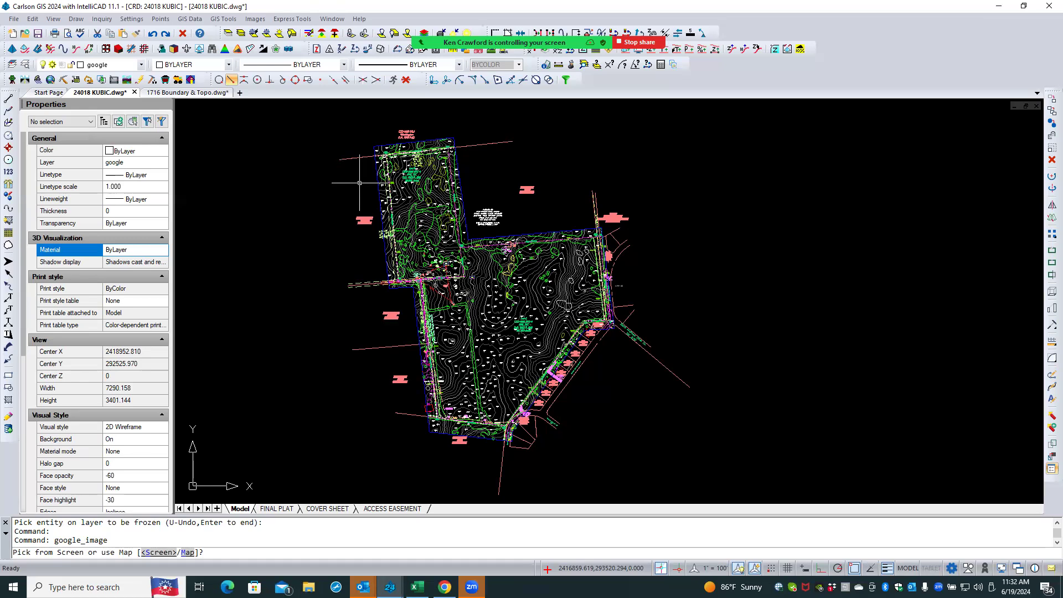
- Pick two corners of a bounding box on screen enclosing the whole site
scroll(507, 225, down, 3)
scroll(642, 293, down, 2)
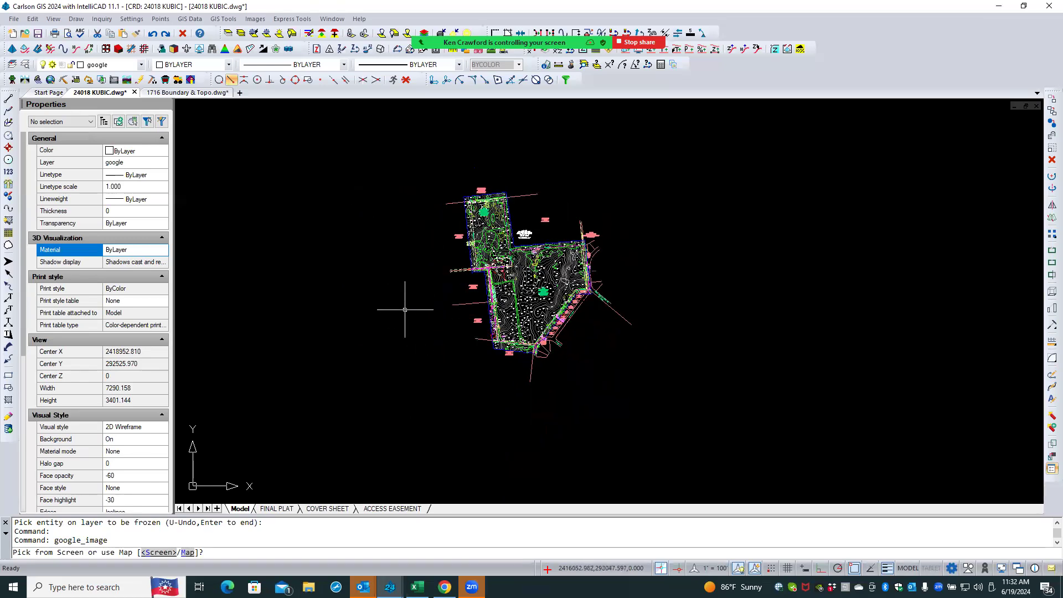
click(160, 553)
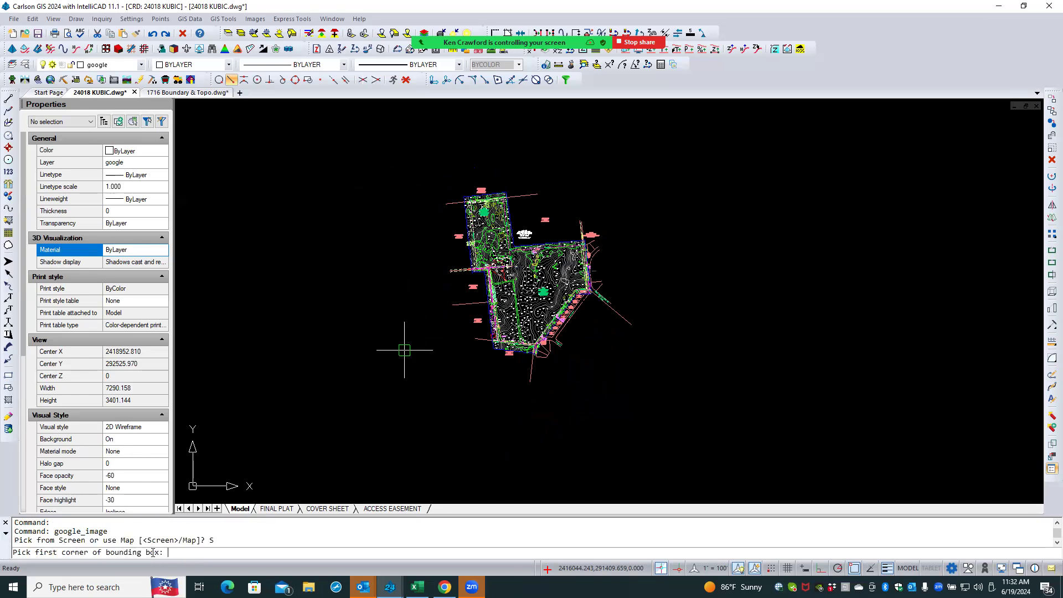
click(307, 421)
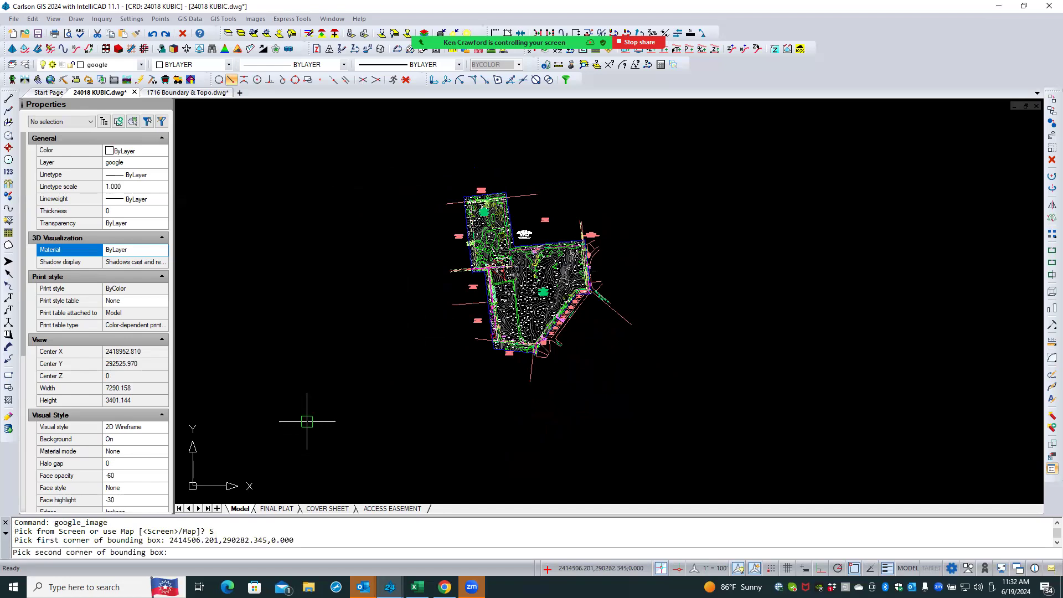
click(643, 176)
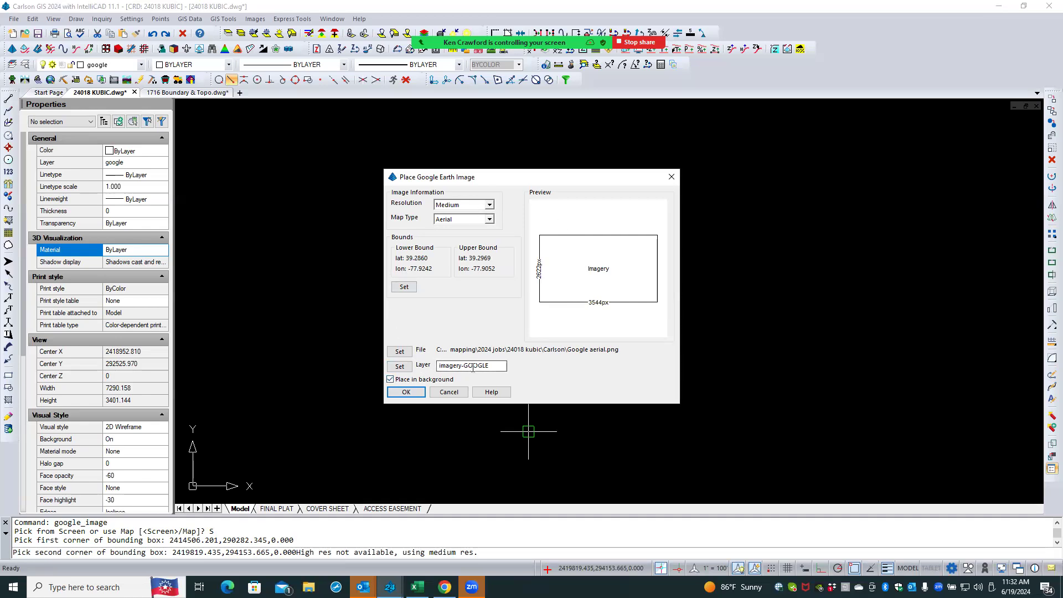
- Set the Google Earth image layer to google
click(399, 367)
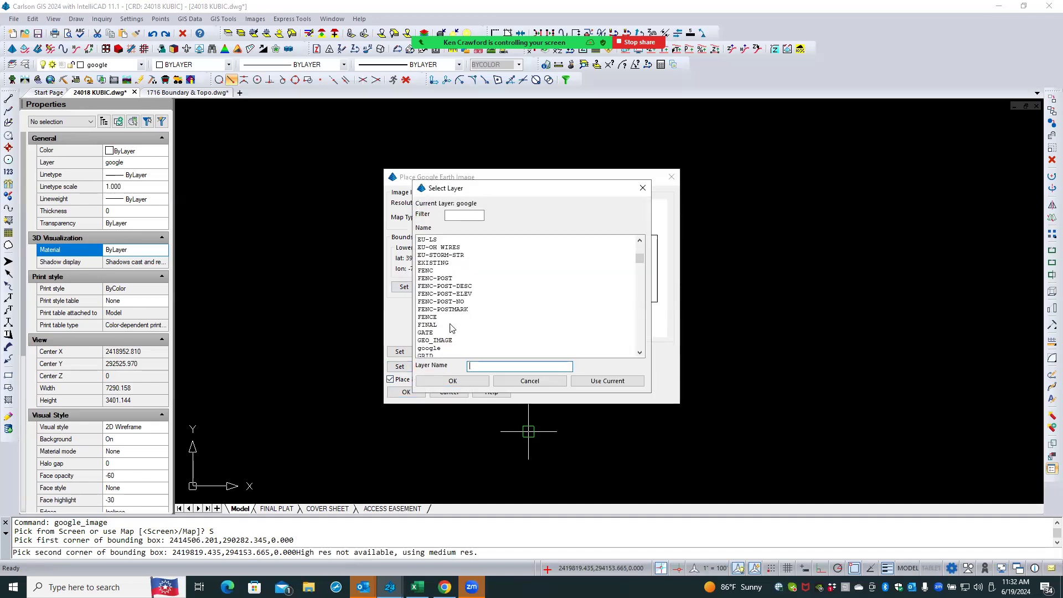
scroll(451, 327, down, 1)
click(443, 324)
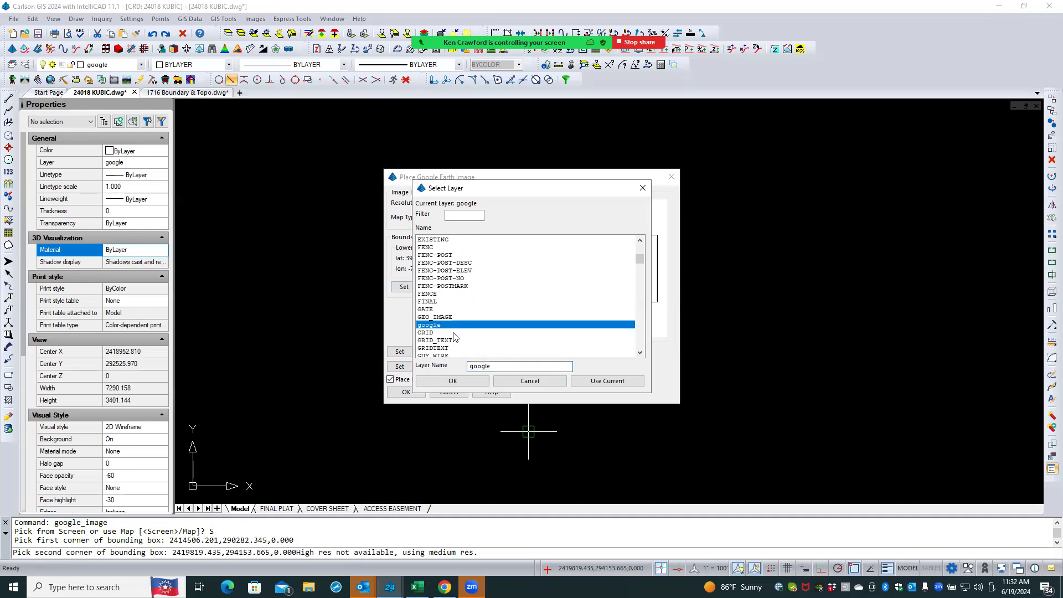
click(453, 381)
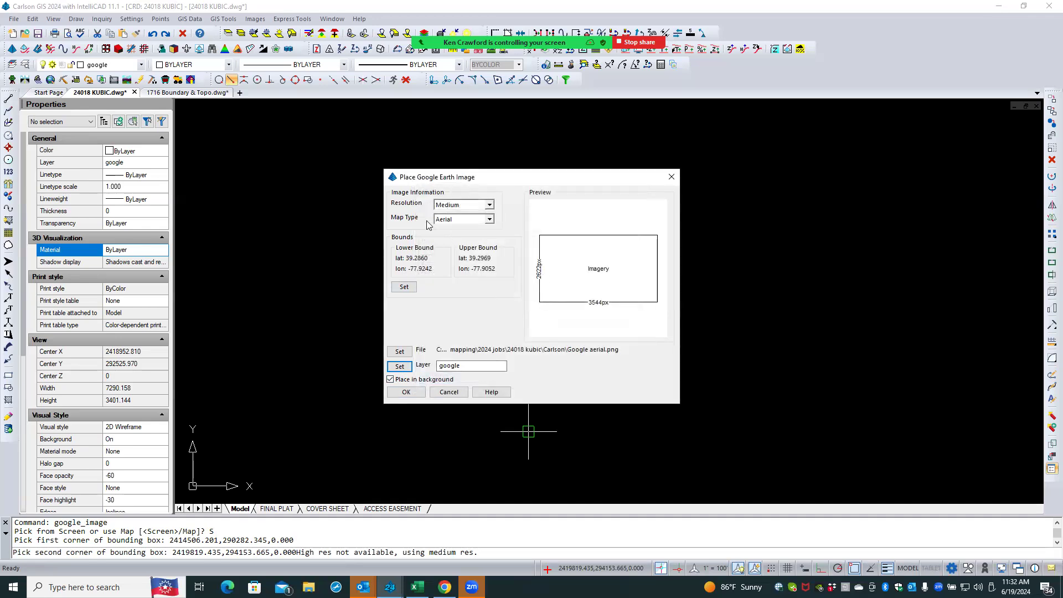
- Place the Google Earth image with Medium resolution and Aerial map type in the background
click(489, 205)
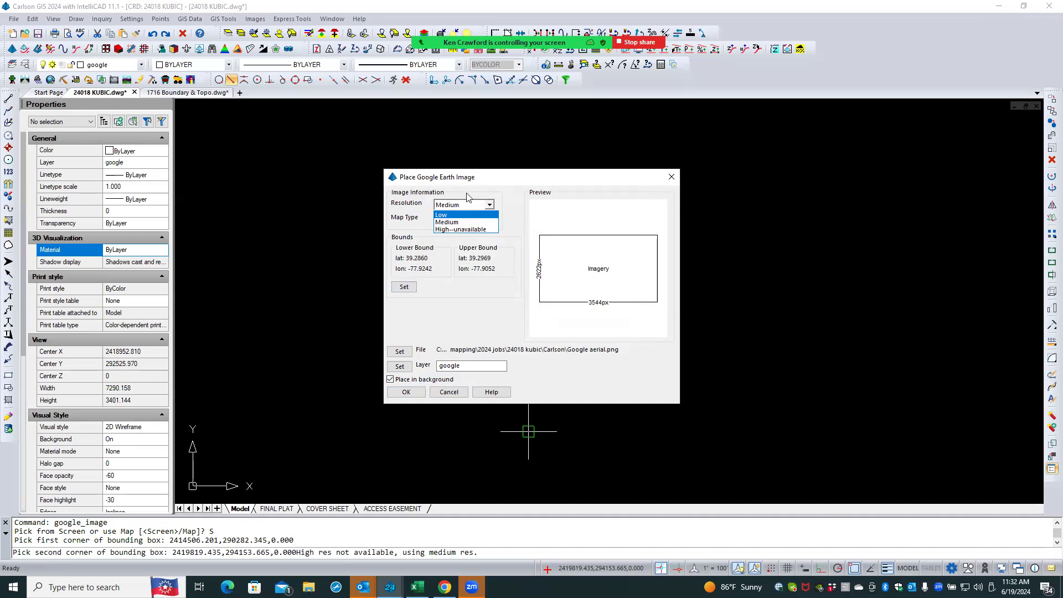
click(483, 182)
drag(563, 185, 713, 196)
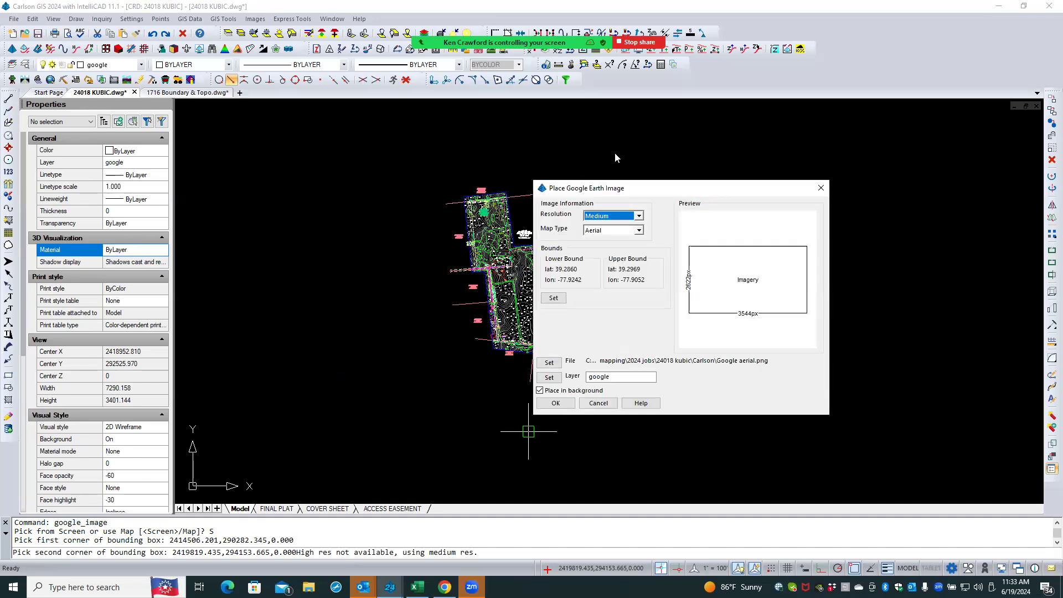
click(639, 215)
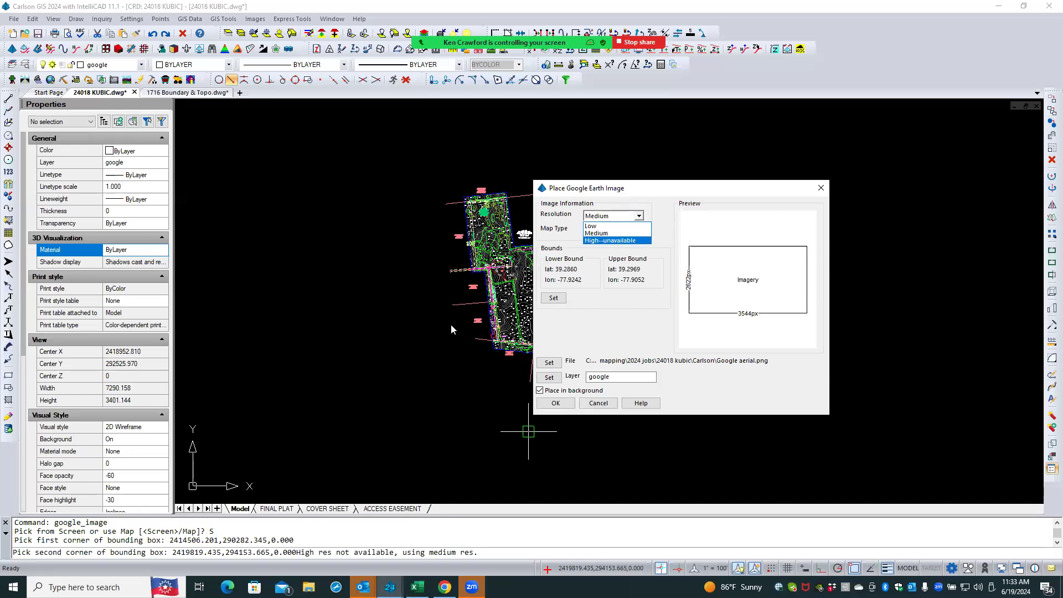
click(619, 236)
click(639, 231)
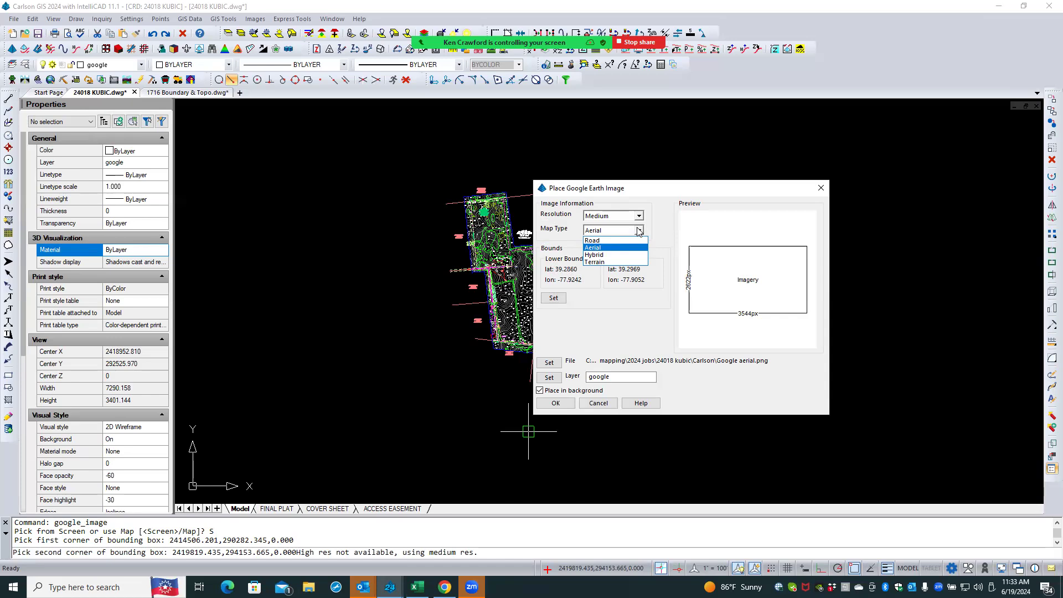
click(593, 247)
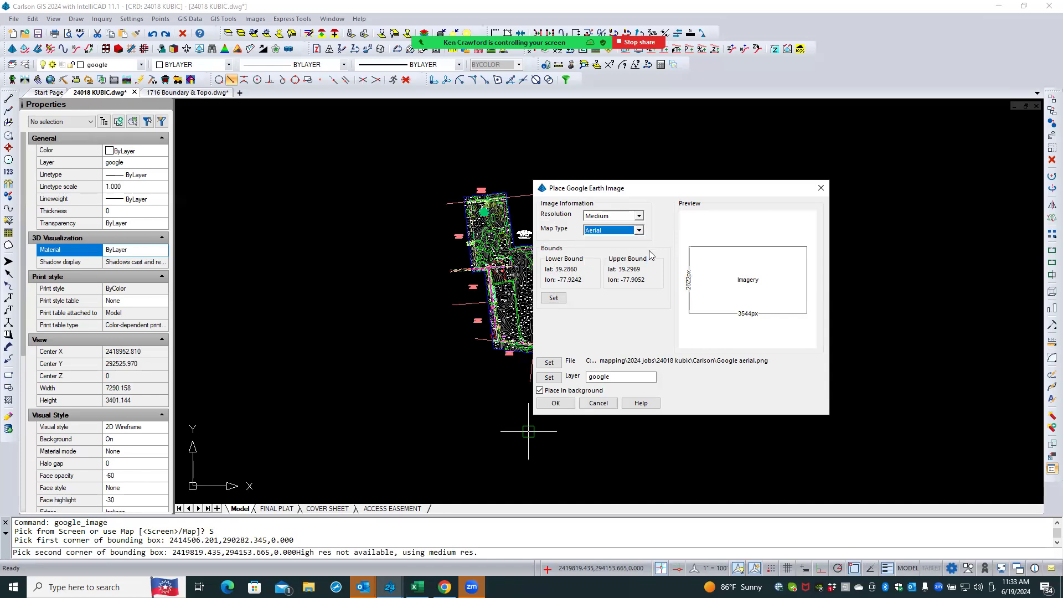
click(565, 404)
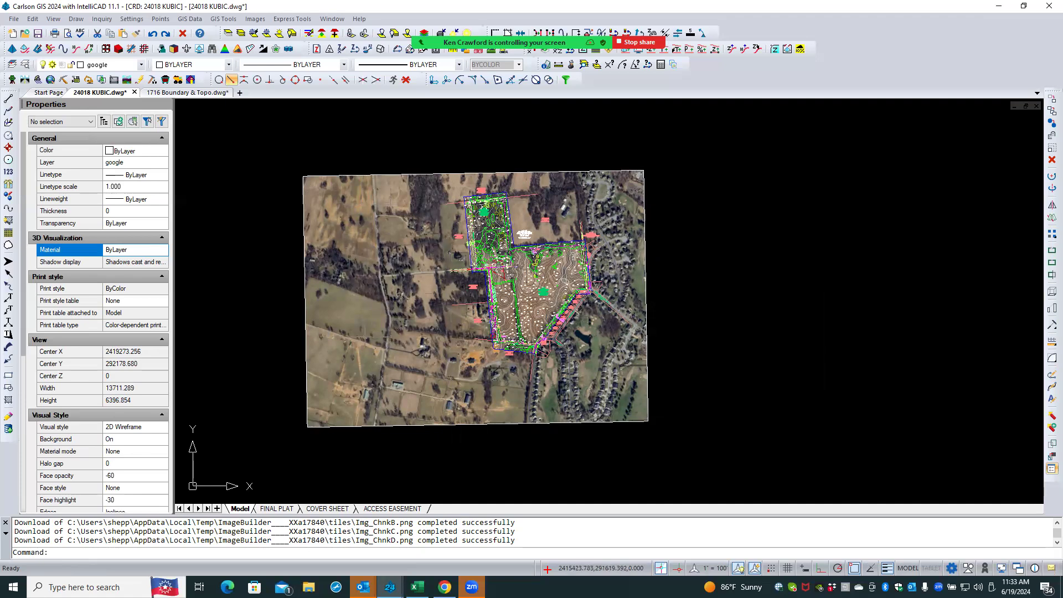
- Thaw the GEO_IMAGE layer in the layer explorer
scroll(529, 228, up, 1)
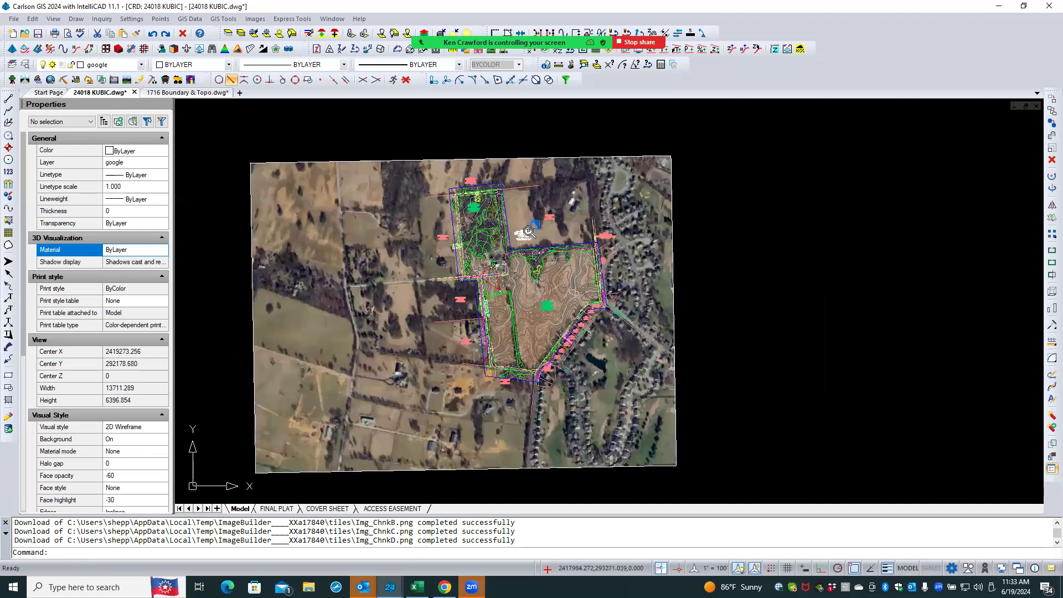
scroll(529, 228, up, 2)
scroll(529, 227, up, 2)
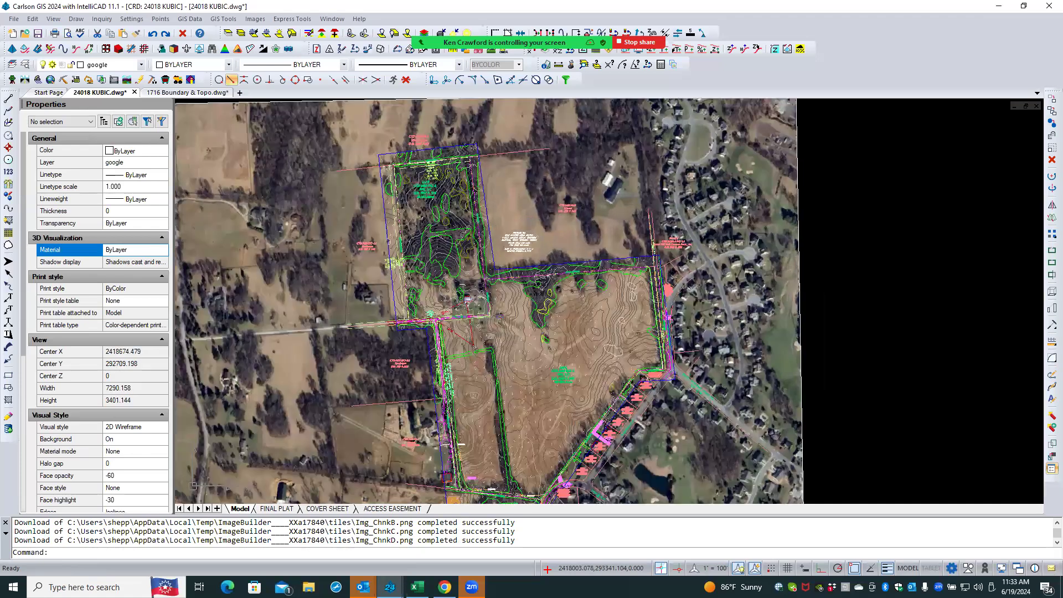
scroll(445, 373, up, 2)
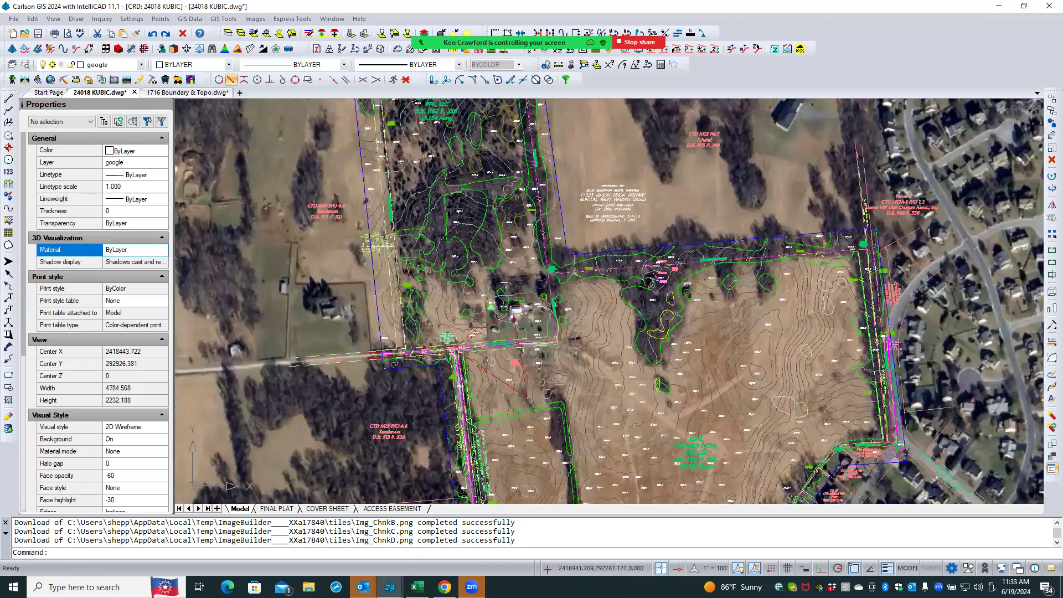
scroll(445, 373, up, 4)
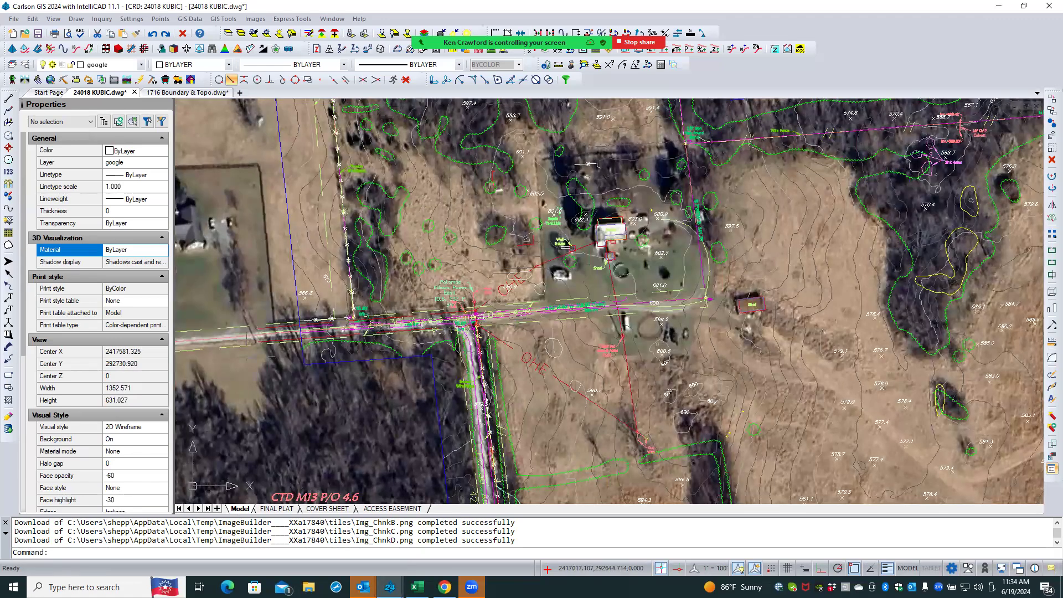
scroll(492, 325, up, 3)
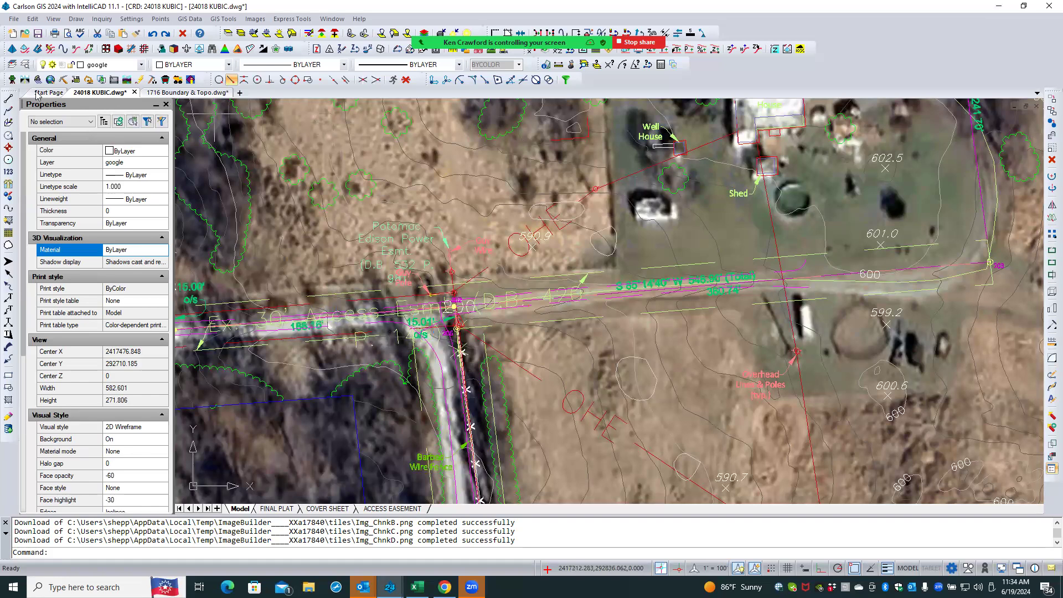
click(24, 66)
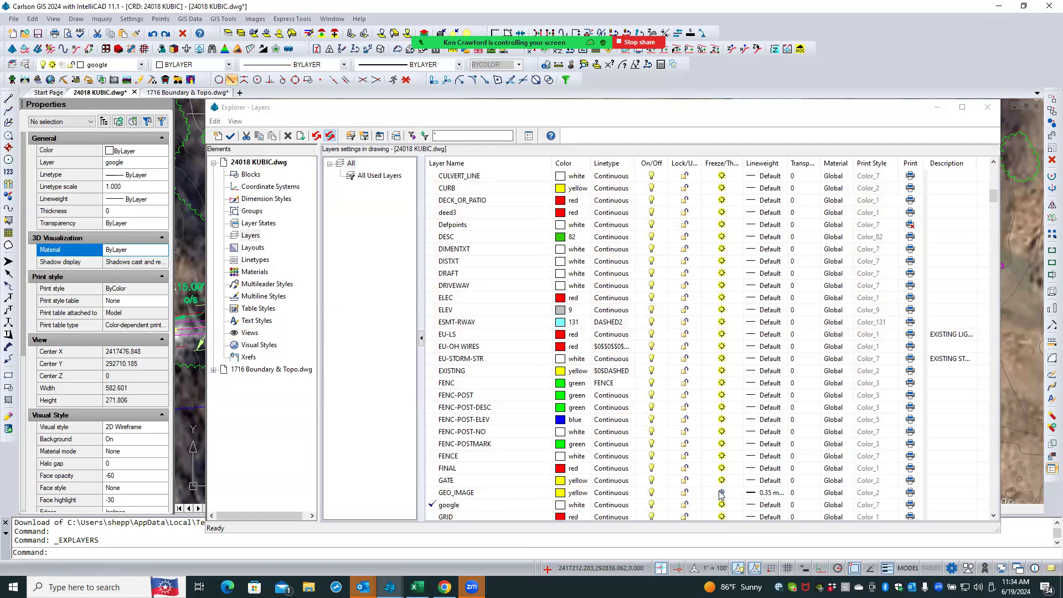
click(721, 492)
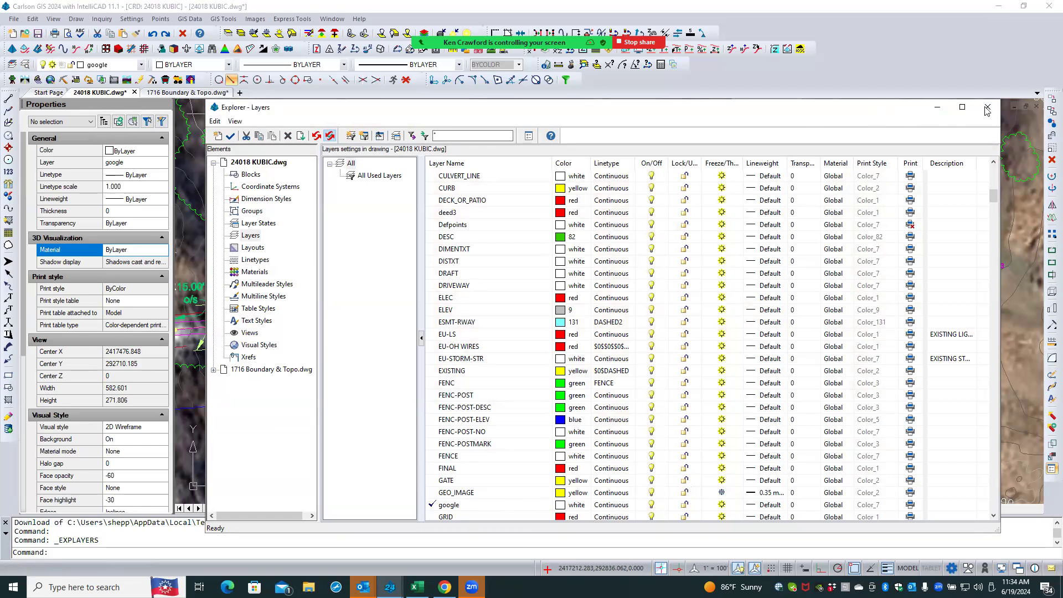
click(721, 493)
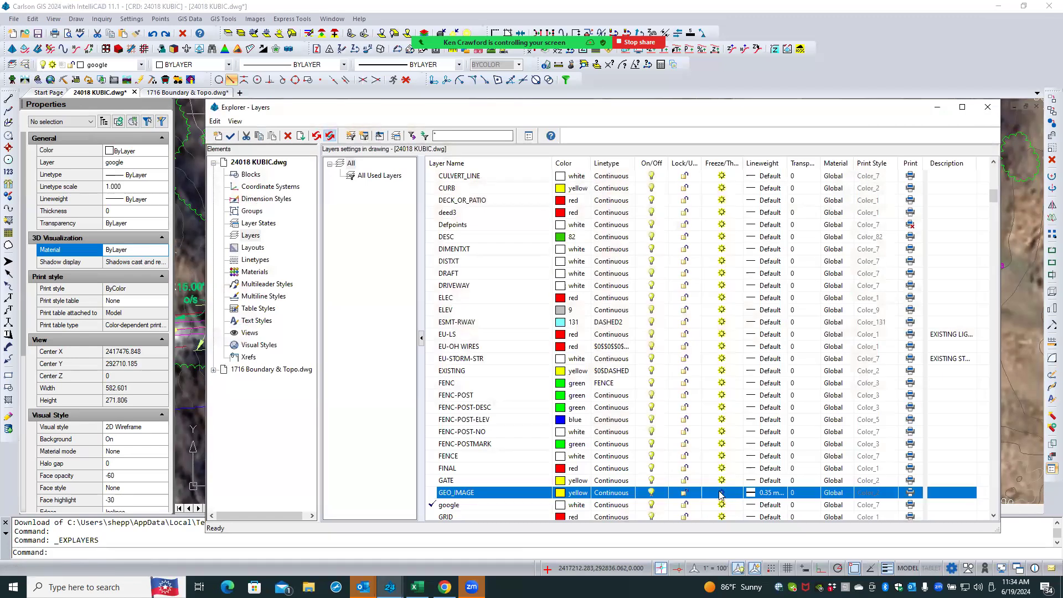
click(721, 494)
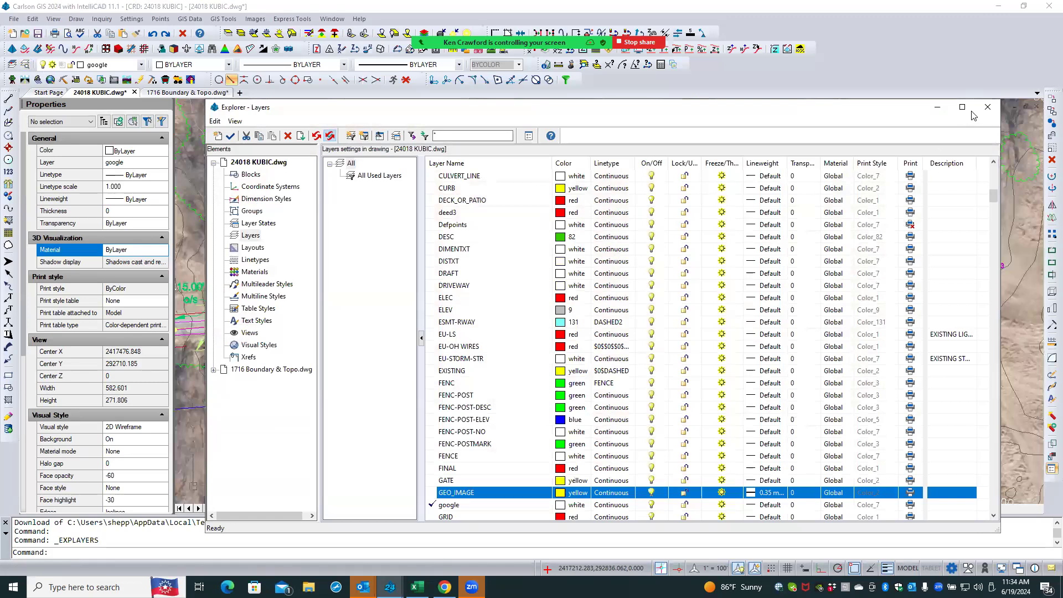
click(989, 111)
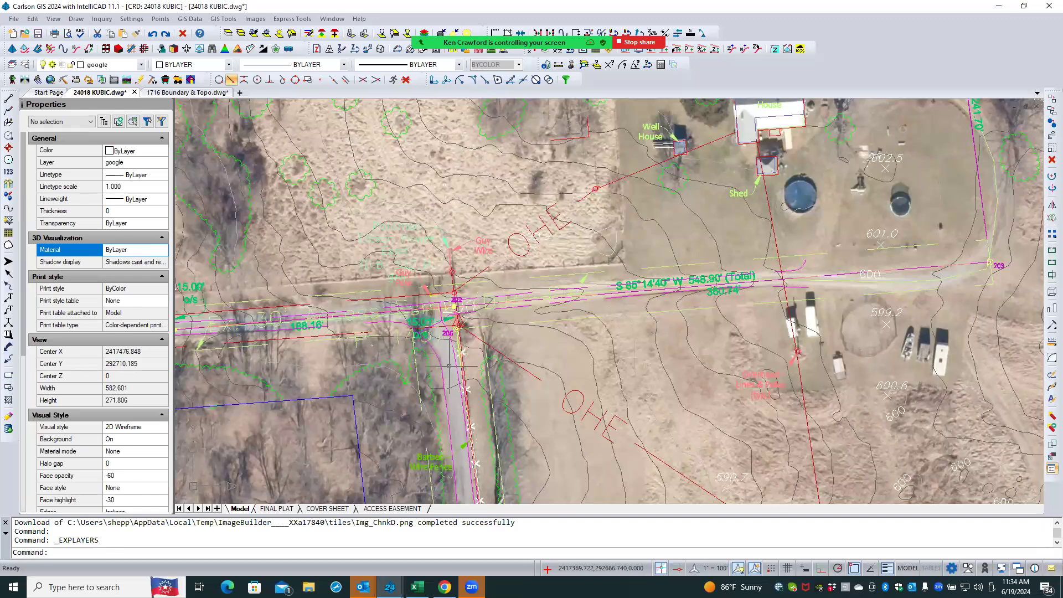
- Freeze the GEO_IMAGE layer in the layer explorer
scroll(448, 364, up, 1)
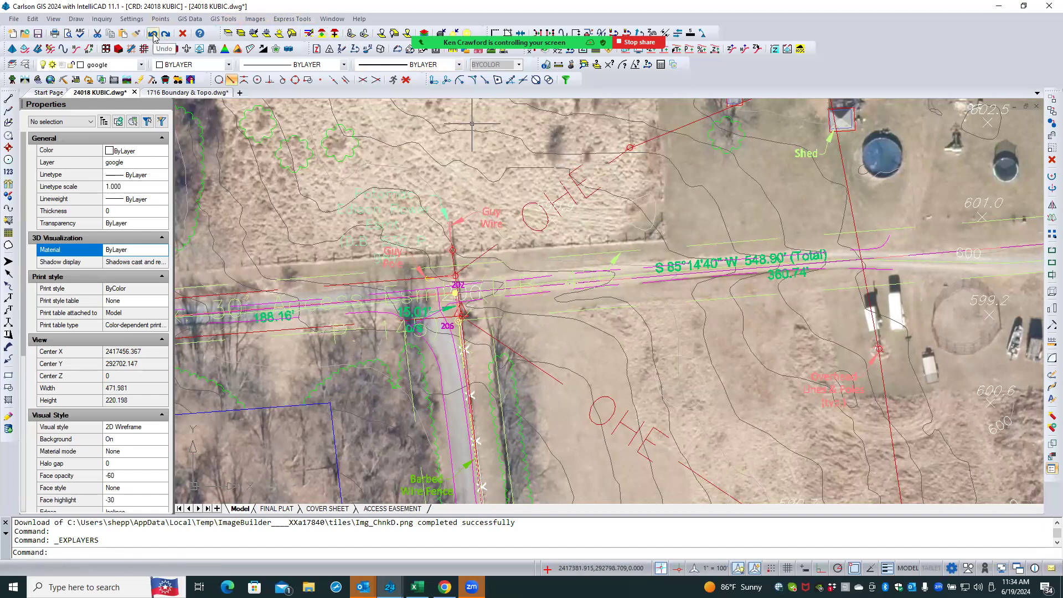
click(25, 65)
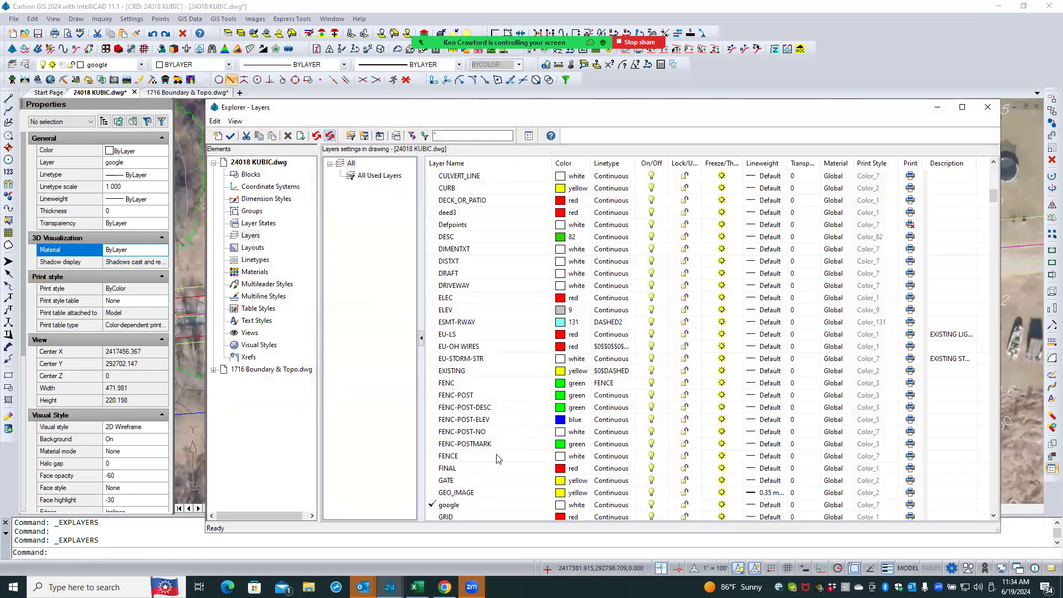
click(485, 492)
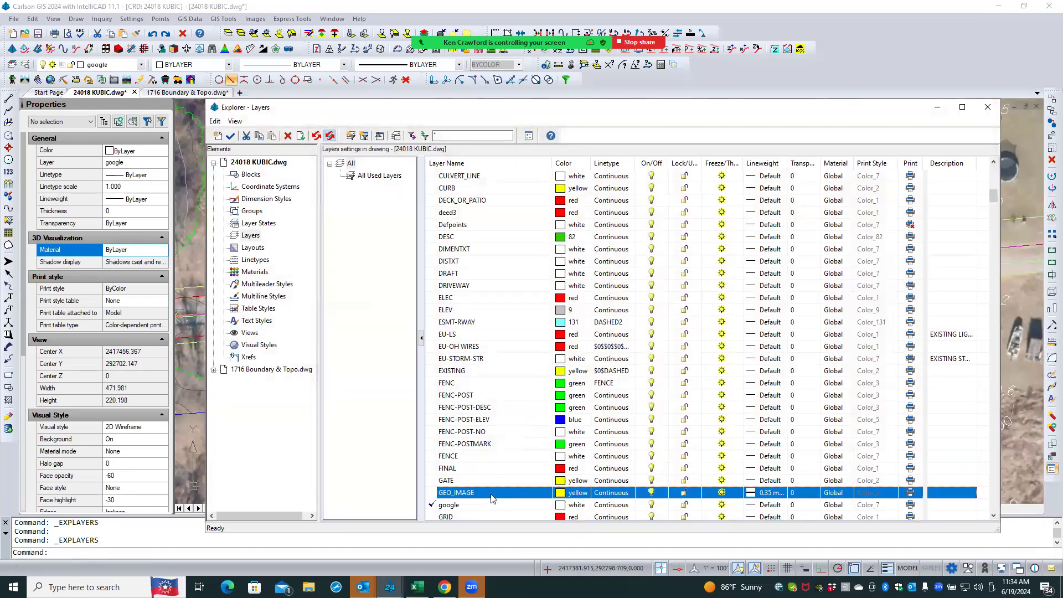
click(721, 492)
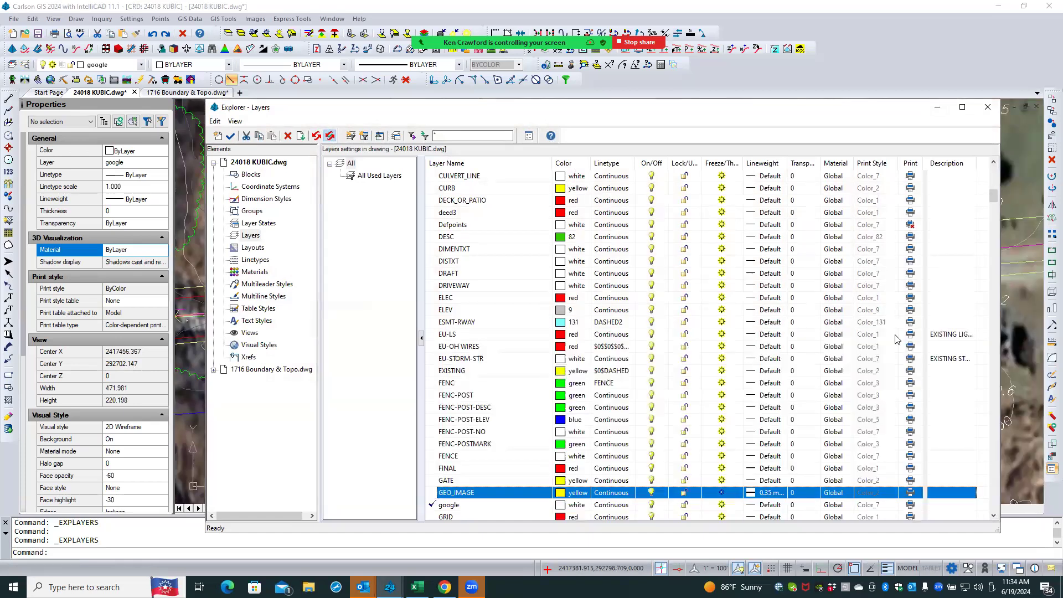
click(988, 107)
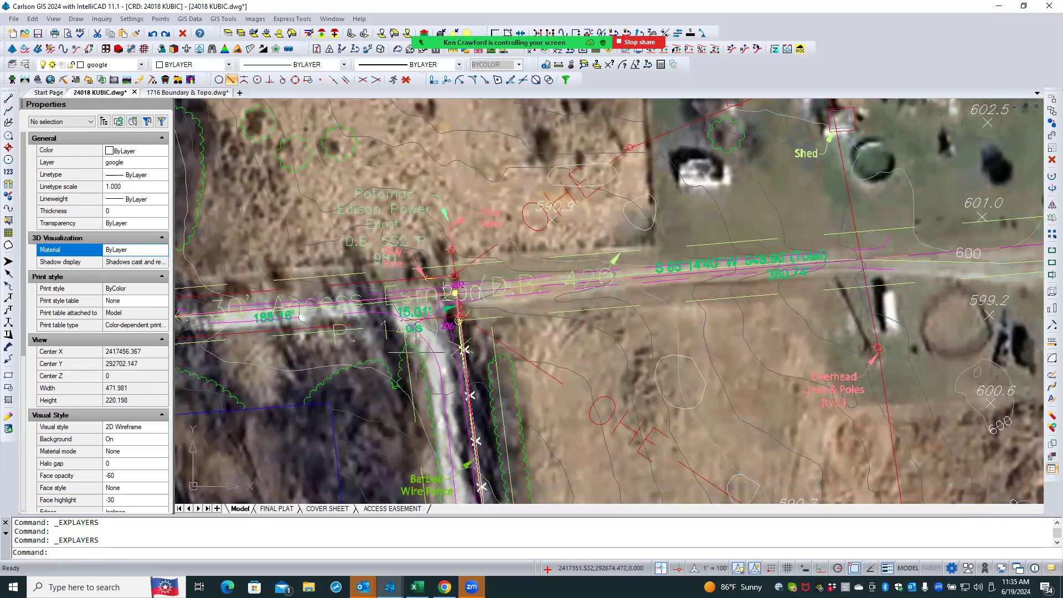
- Delete the Google Aerial image from the drawing
scroll(459, 320, down, 5)
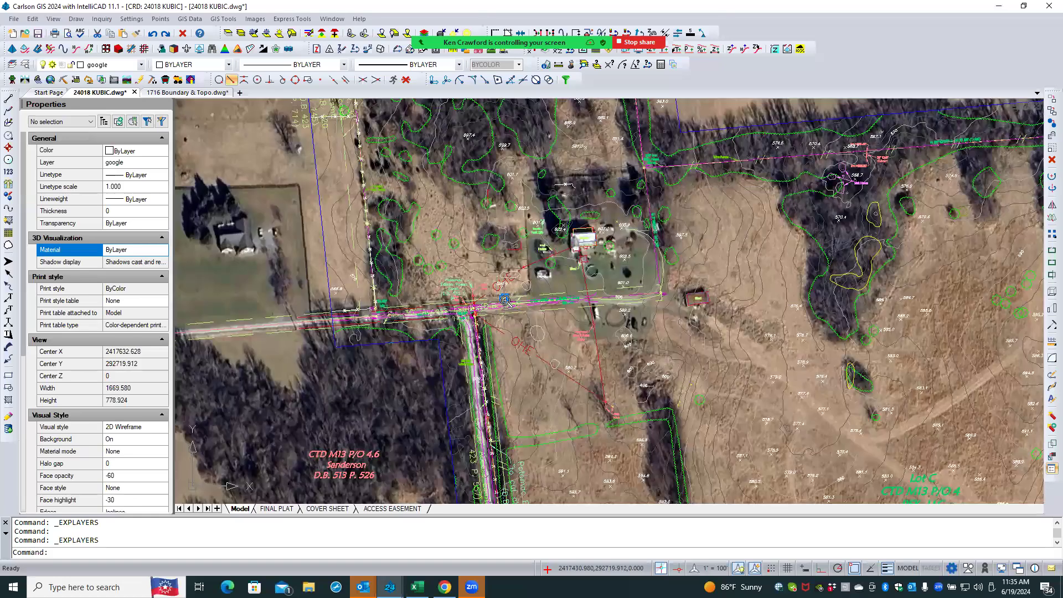
scroll(502, 298, down, 7)
scroll(506, 301, down, 3)
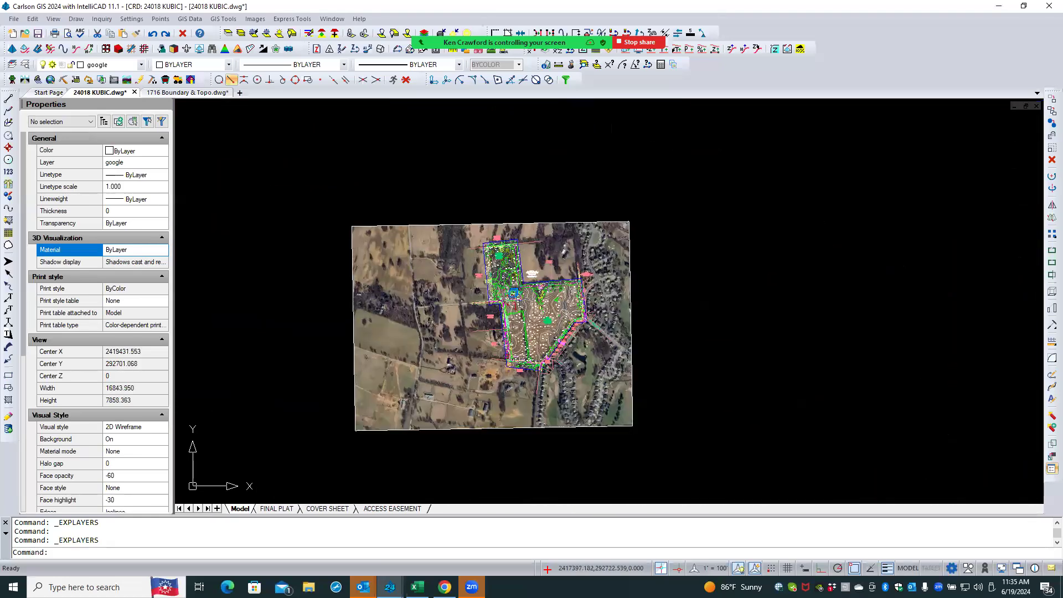
click(336, 239)
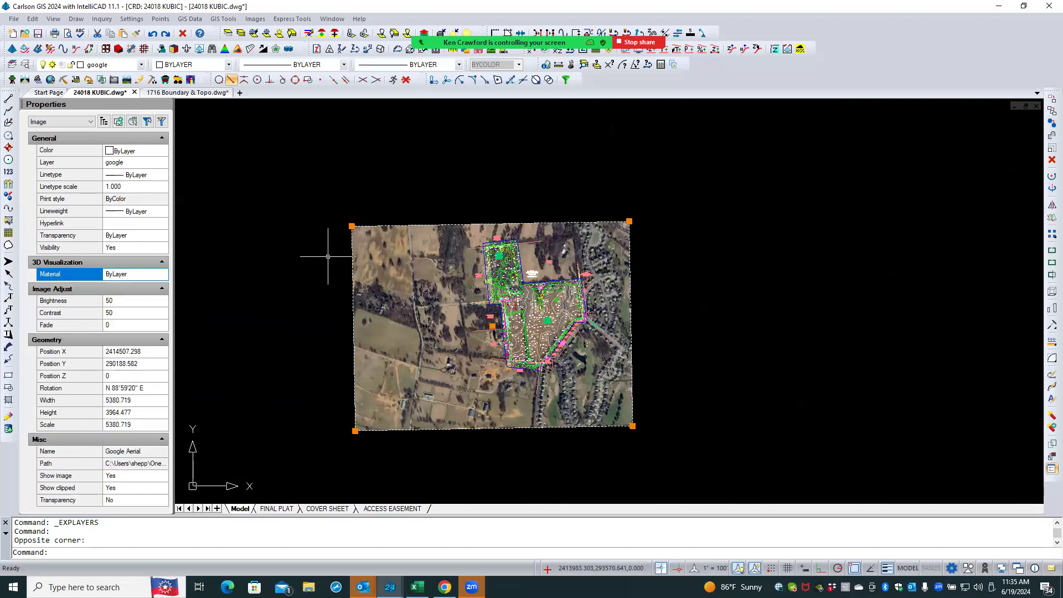
key(Escape)
click(1051, 160)
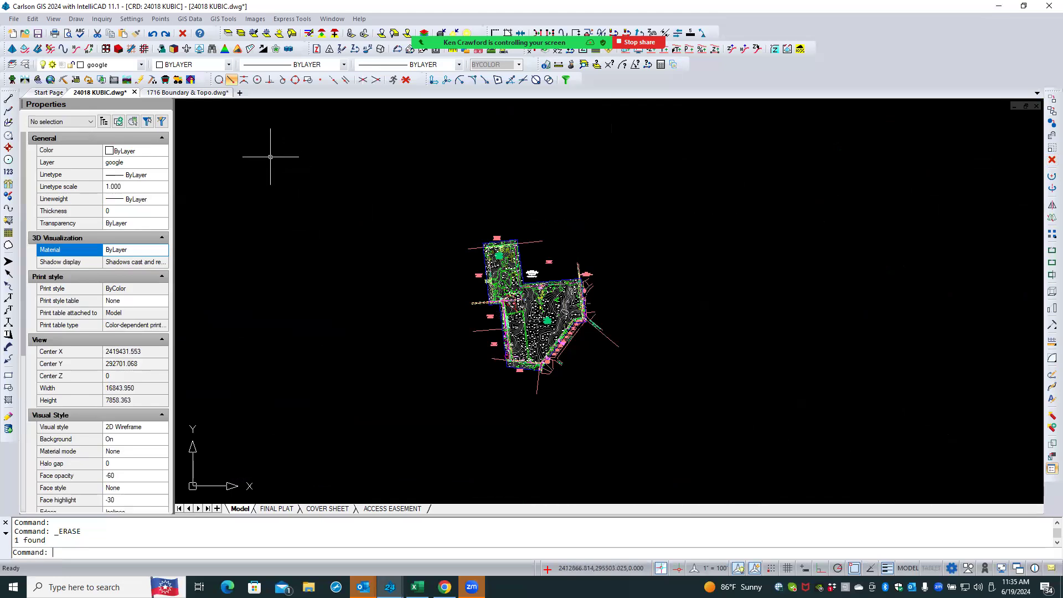
- Turn on and thaw all layers in the drawing
click(23, 65)
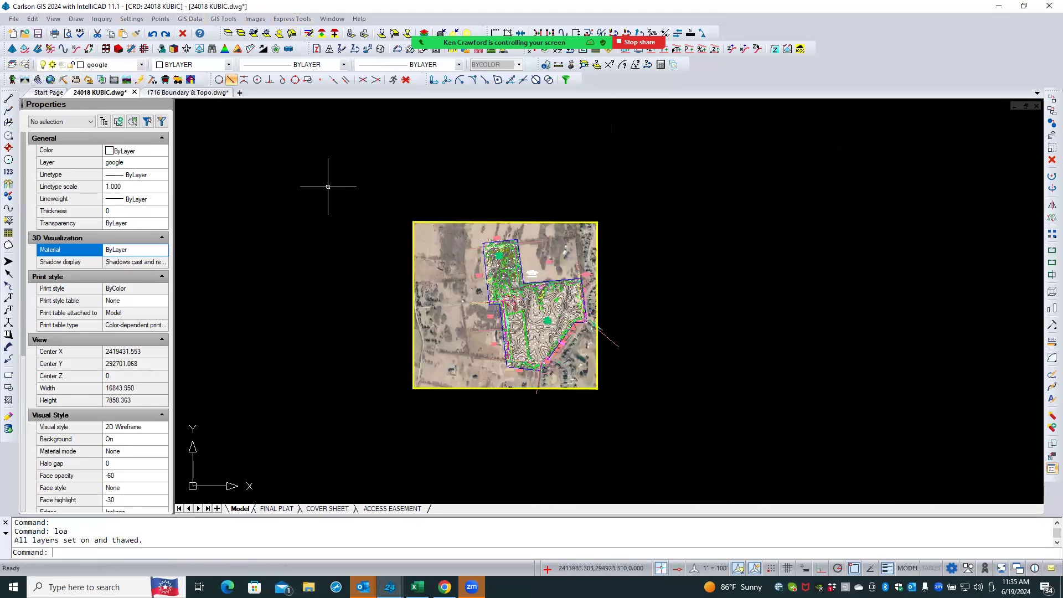
scroll(568, 339, up, 2)
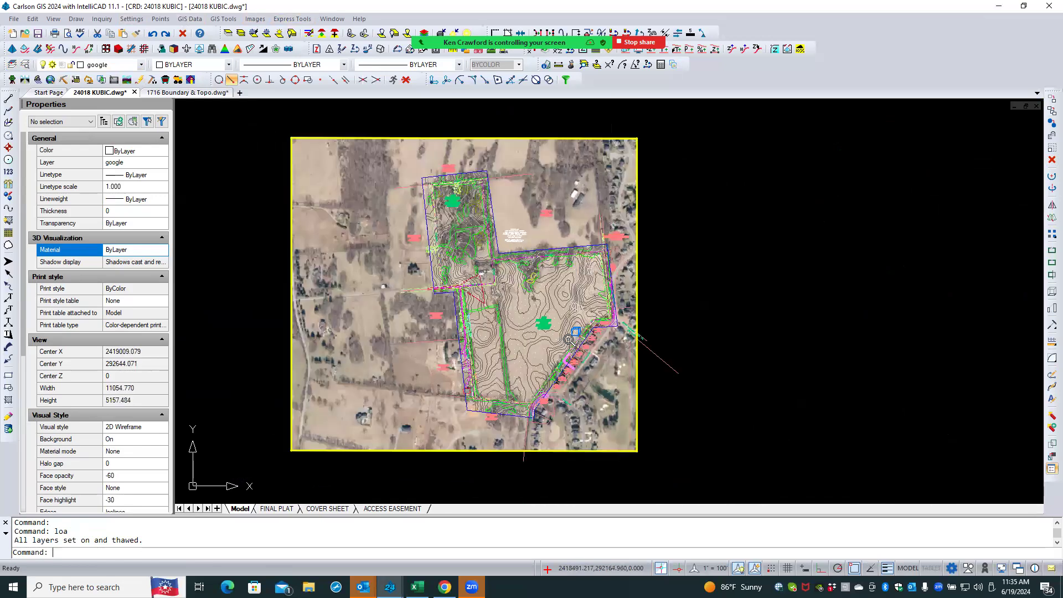
scroll(568, 338, up, 1)
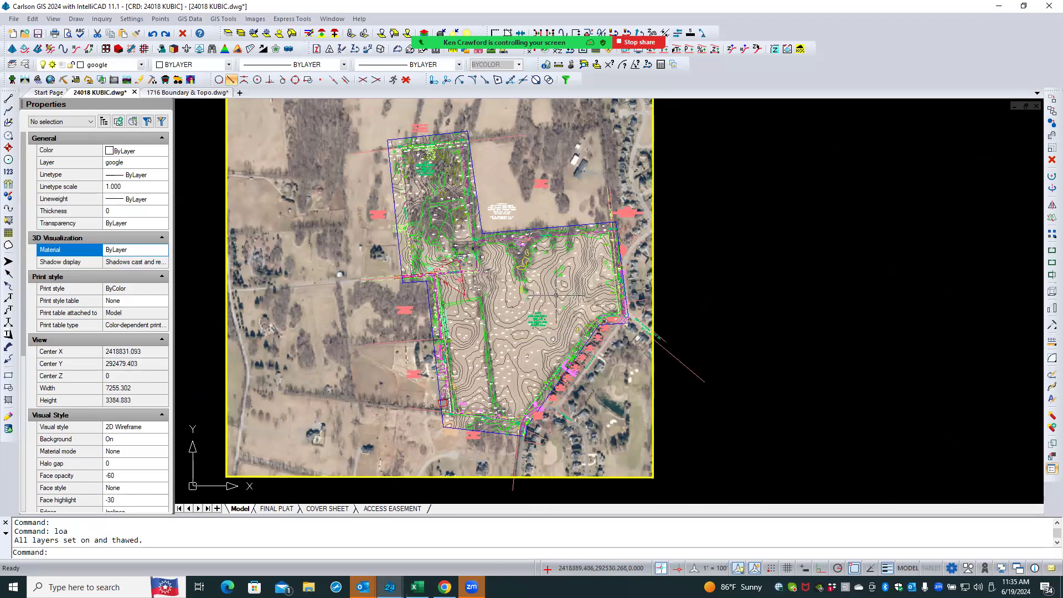
middle_drag(533, 212, 520, 225)
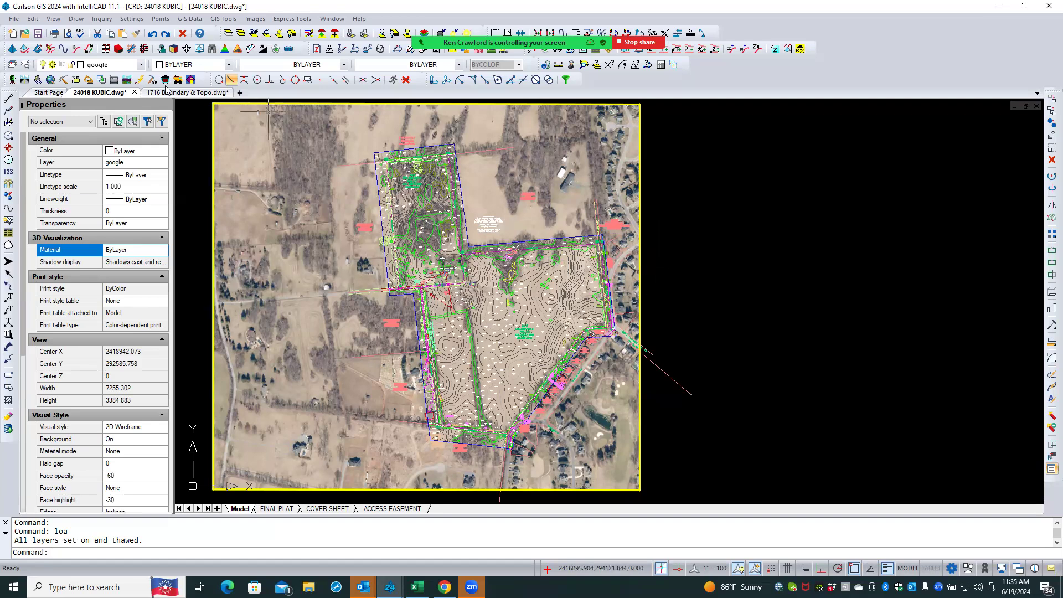
- In the 1716 Boundary & Topo drawing, insert block A$C42ED3592 at 0,0 with scale 1 and Explode on
click(196, 93)
middle_drag(213, 166, 261, 200)
scroll(261, 200, up, 1)
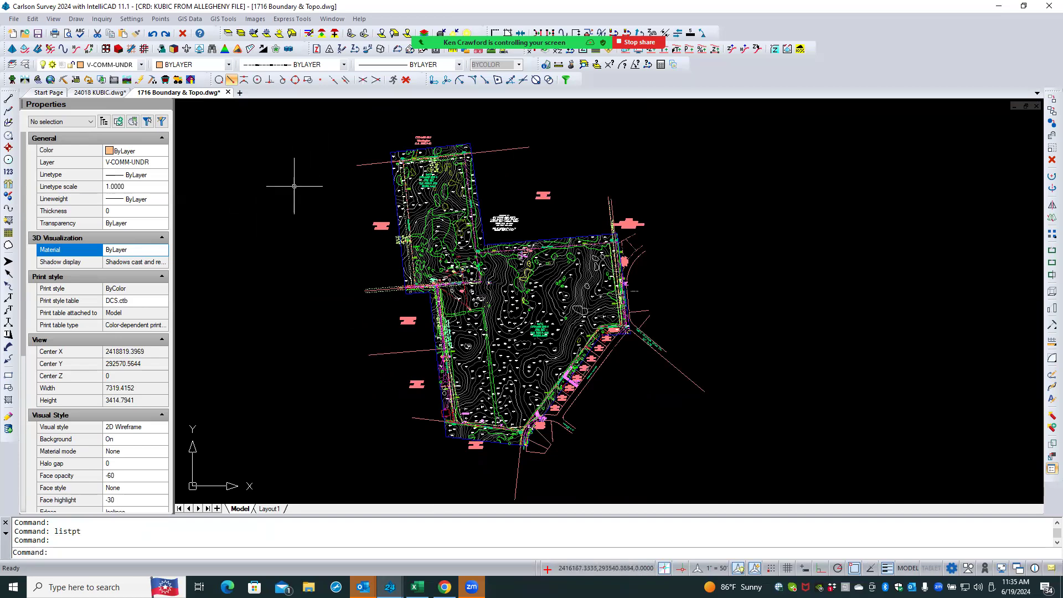
click(98, 93)
key(ctrl+Tab)
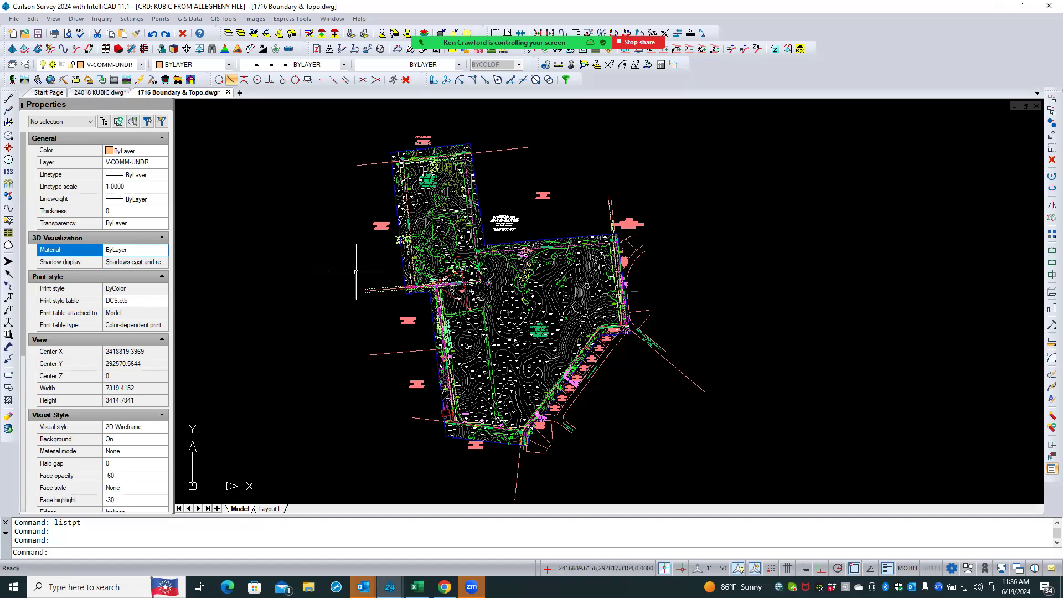
click(76, 18)
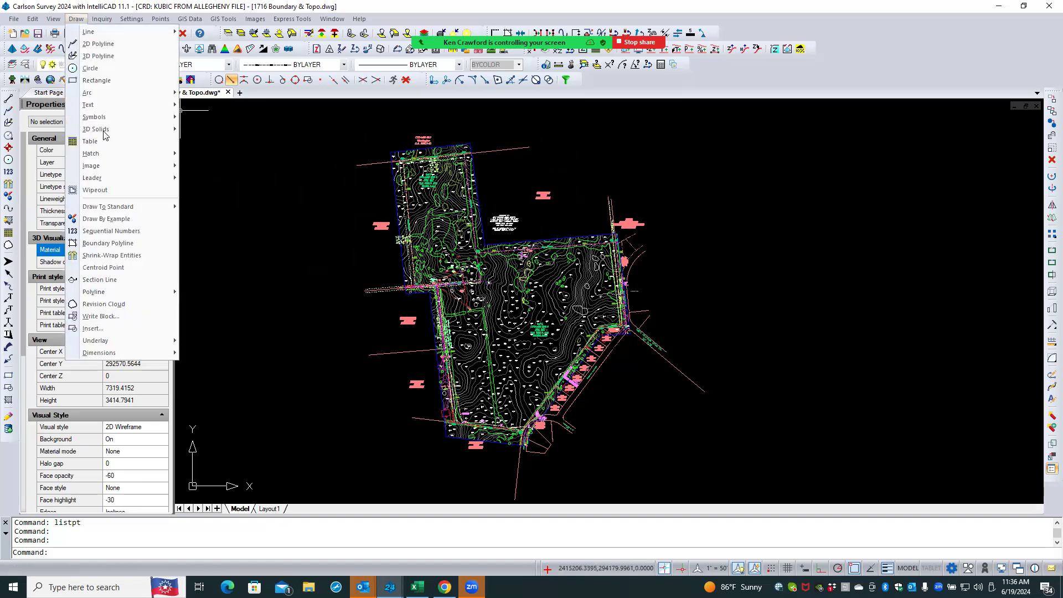
click(132, 328)
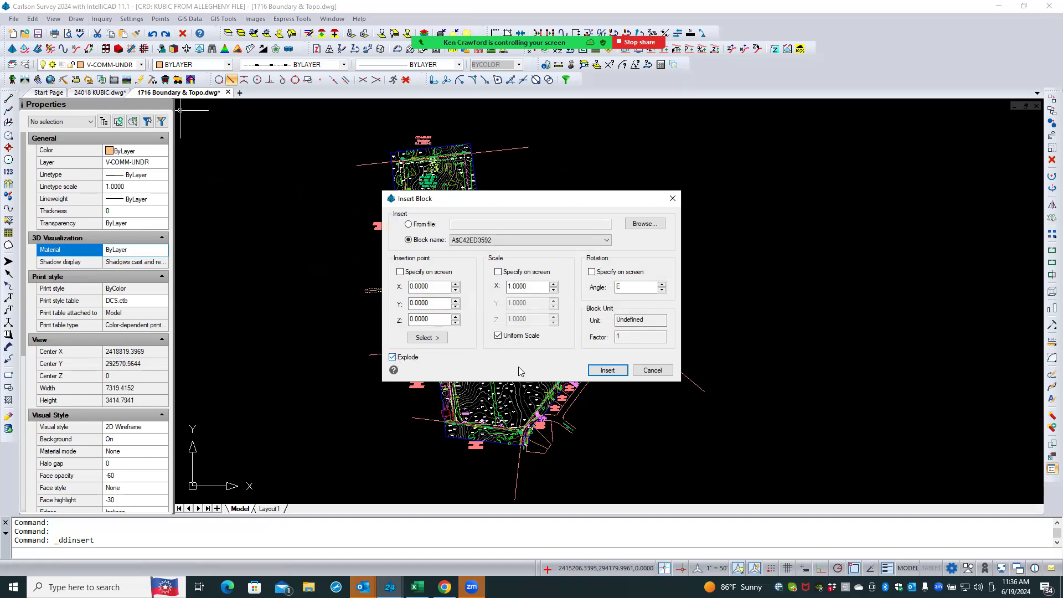
click(607, 369)
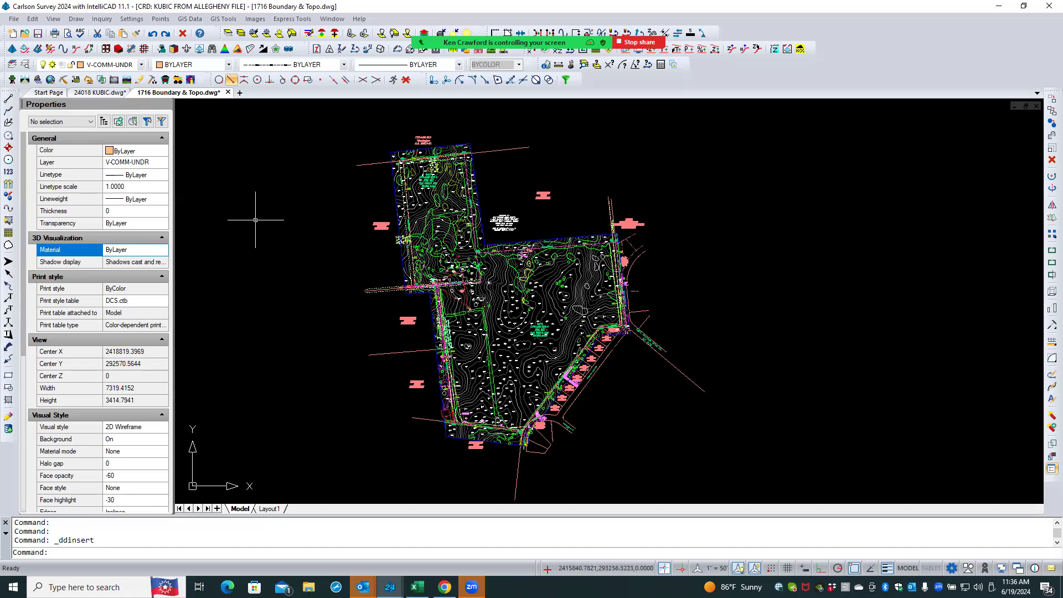
- Try to paste the clipboard contents to original coordinates in the 1716 Boundary & Topo drawing
click(113, 92)
click(177, 95)
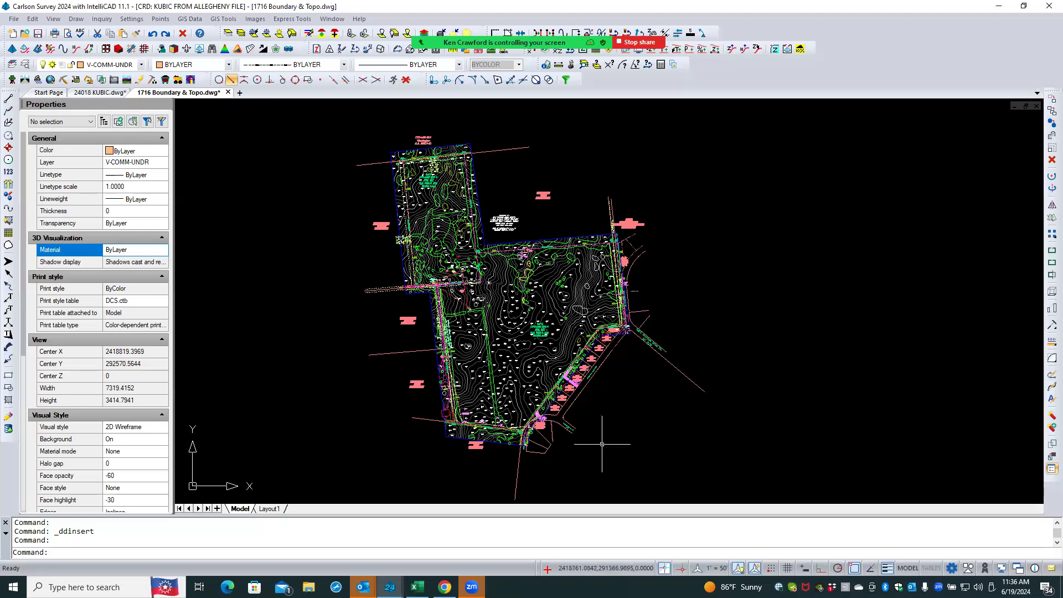
click(578, 182)
click(491, 227)
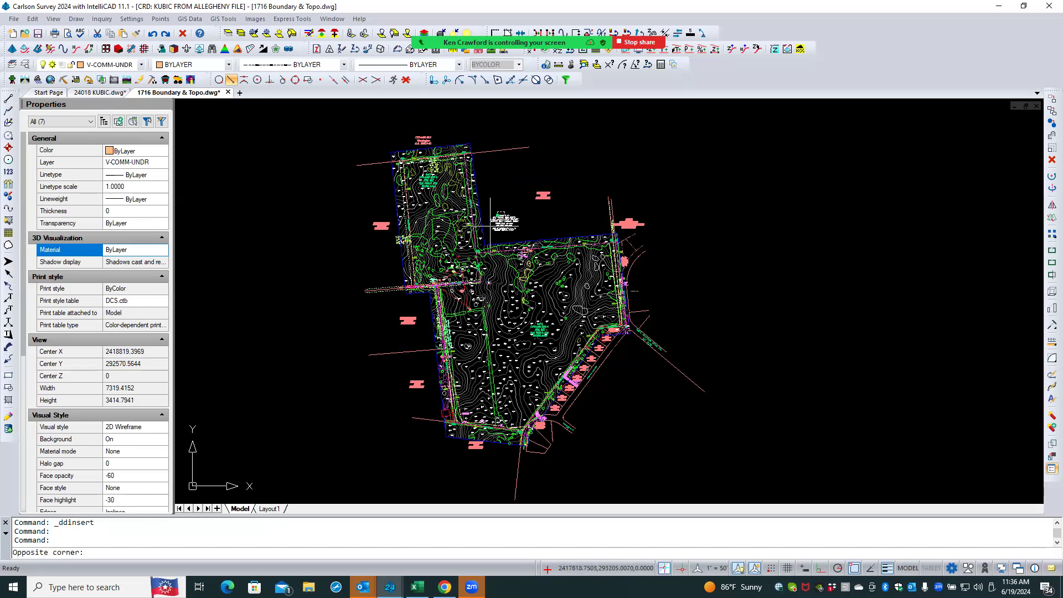
click(507, 150)
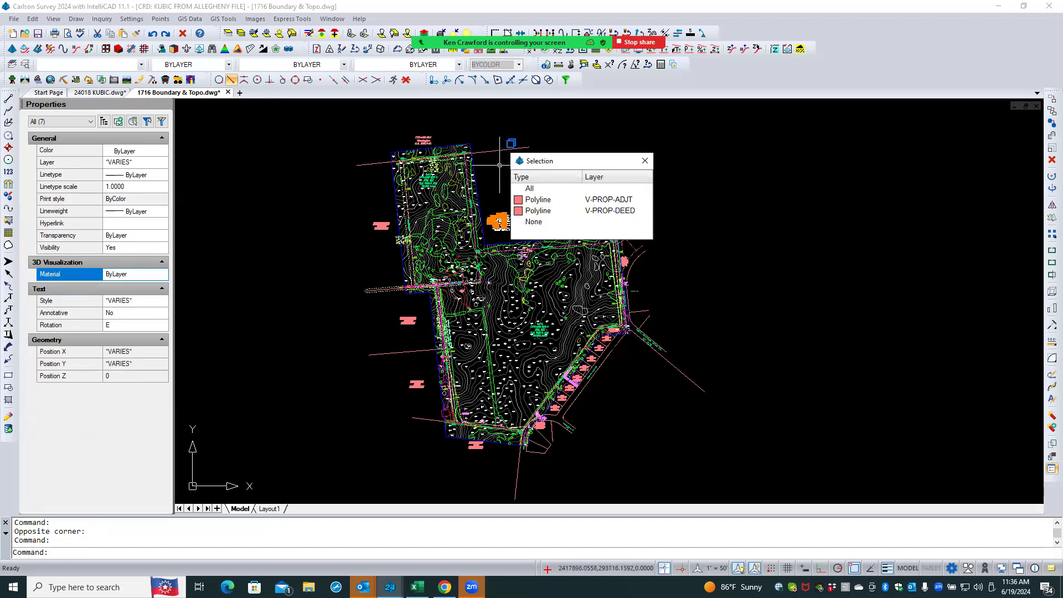
click(540, 199)
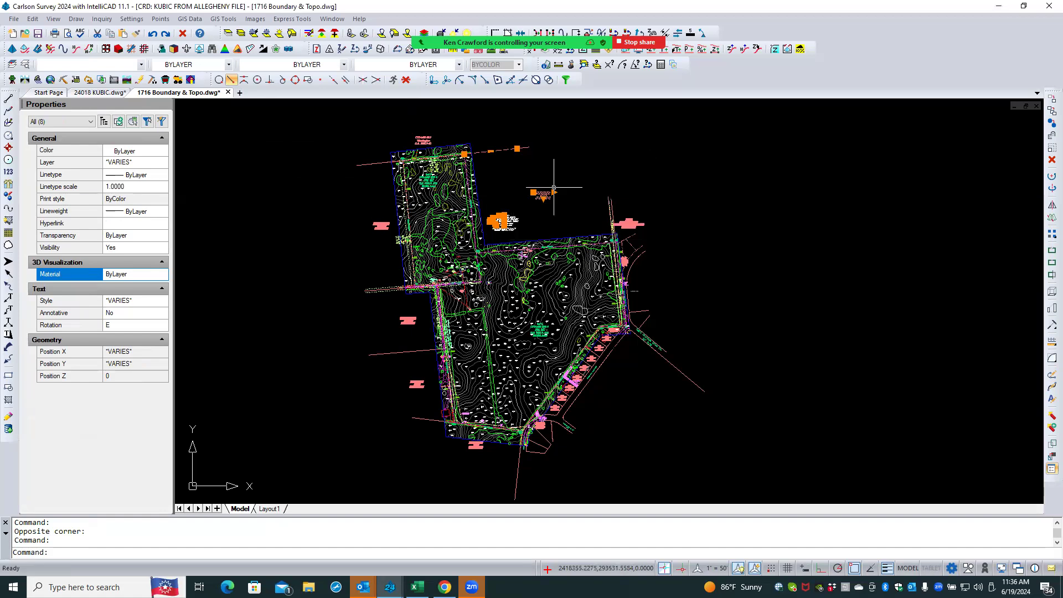
right_click(573, 139)
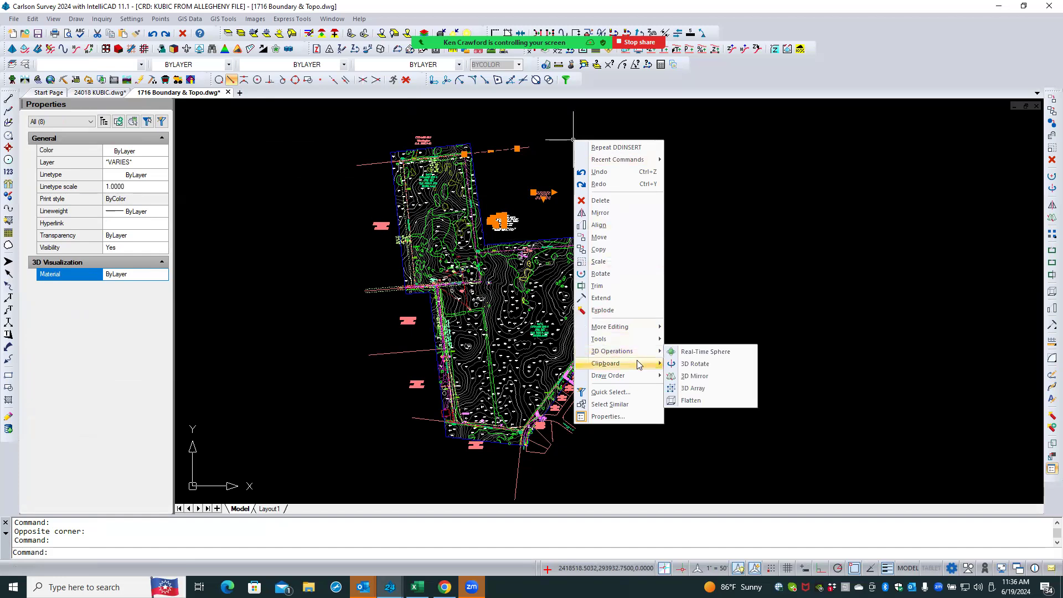
mouse_move(637, 362)
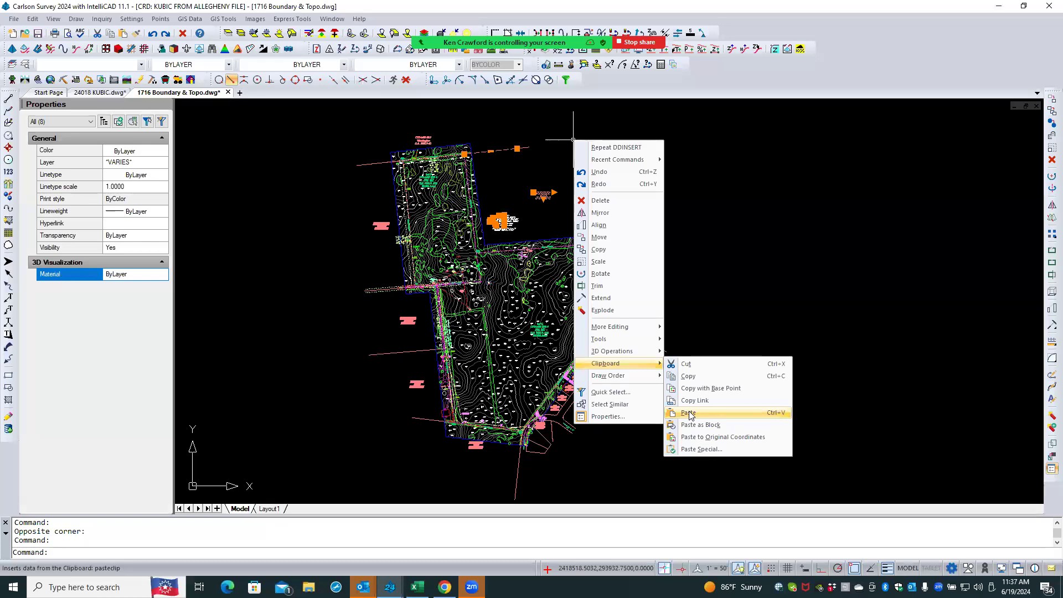
click(723, 437)
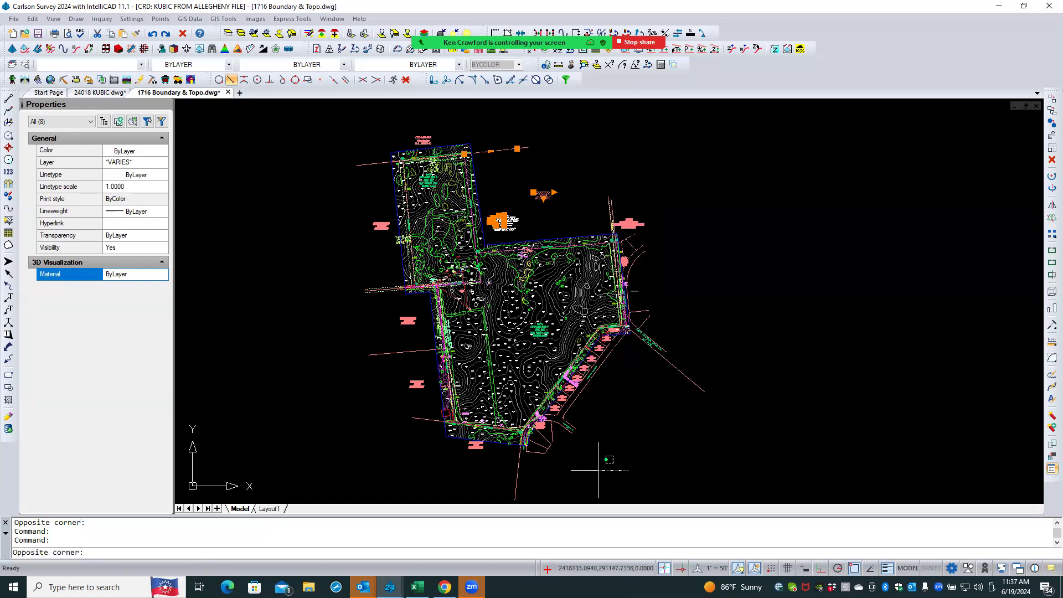
key(Escape)
key(Escape)
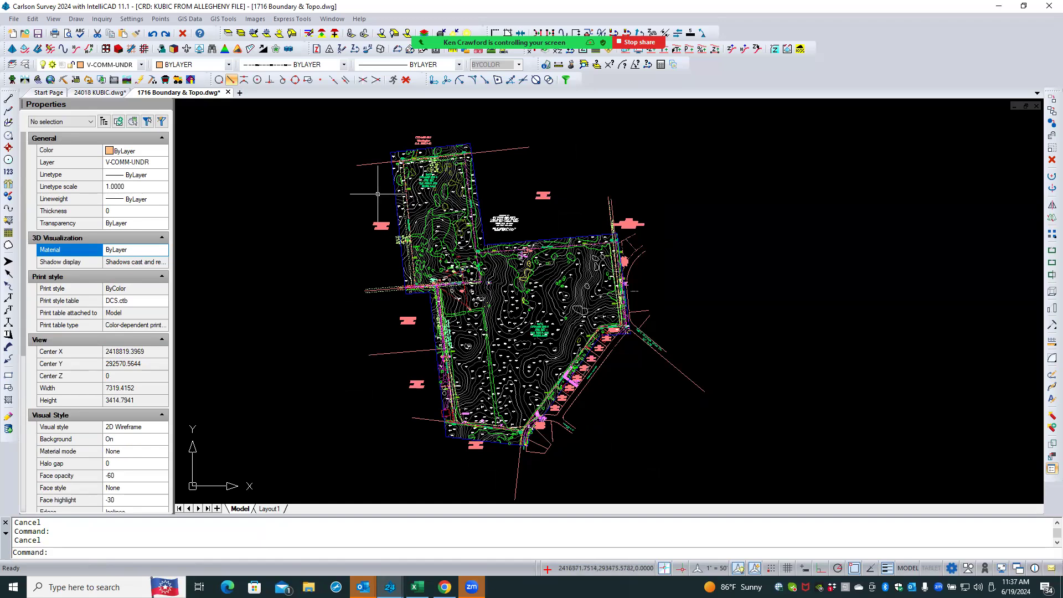
- Copy the MAP_LIMIT boundary polyline in the 1716 Boundary & Topo drawing to the clipboard with a picked base point
scroll(378, 193, up, 5)
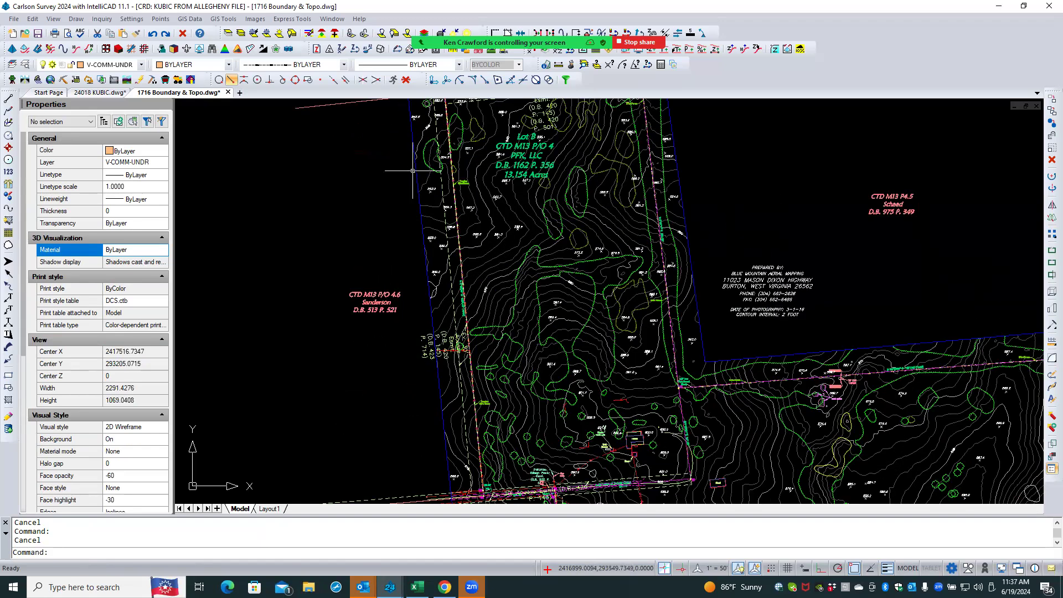
click(415, 171)
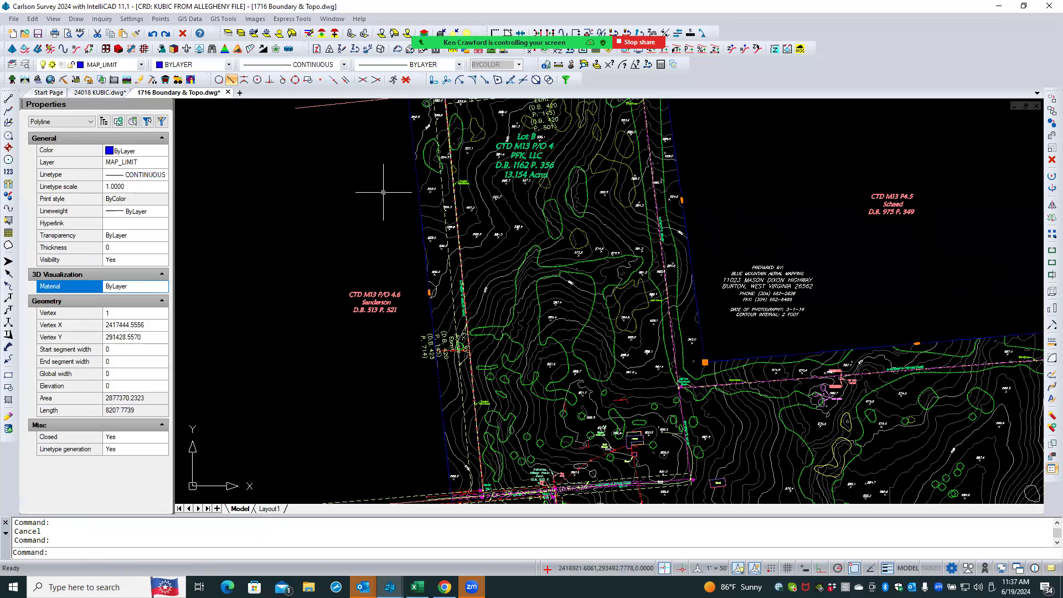
scroll(331, 224, down, 1)
scroll(331, 224, down, 4)
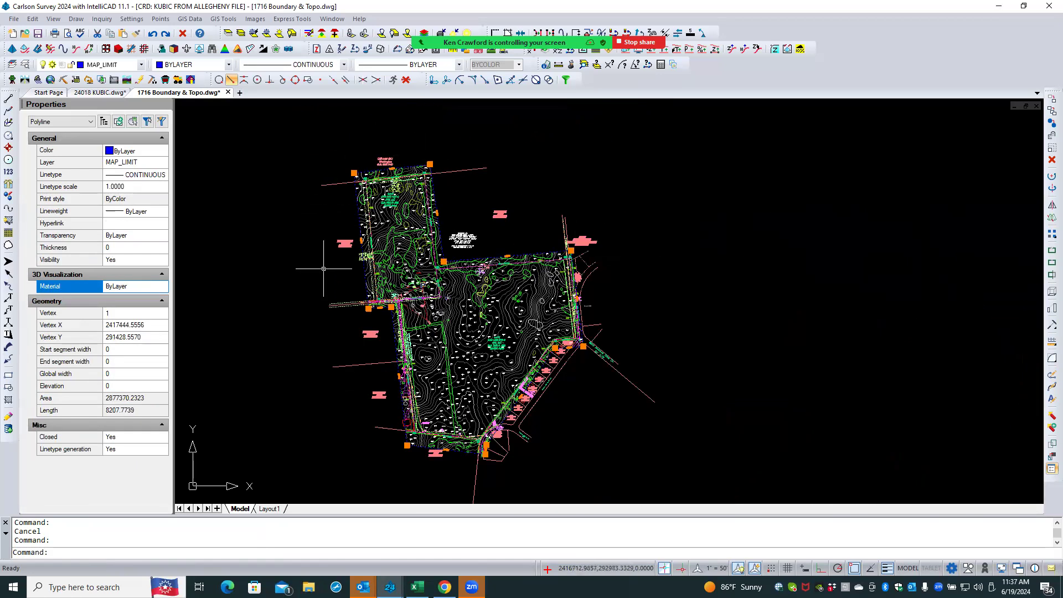
scroll(274, 199, up, 3)
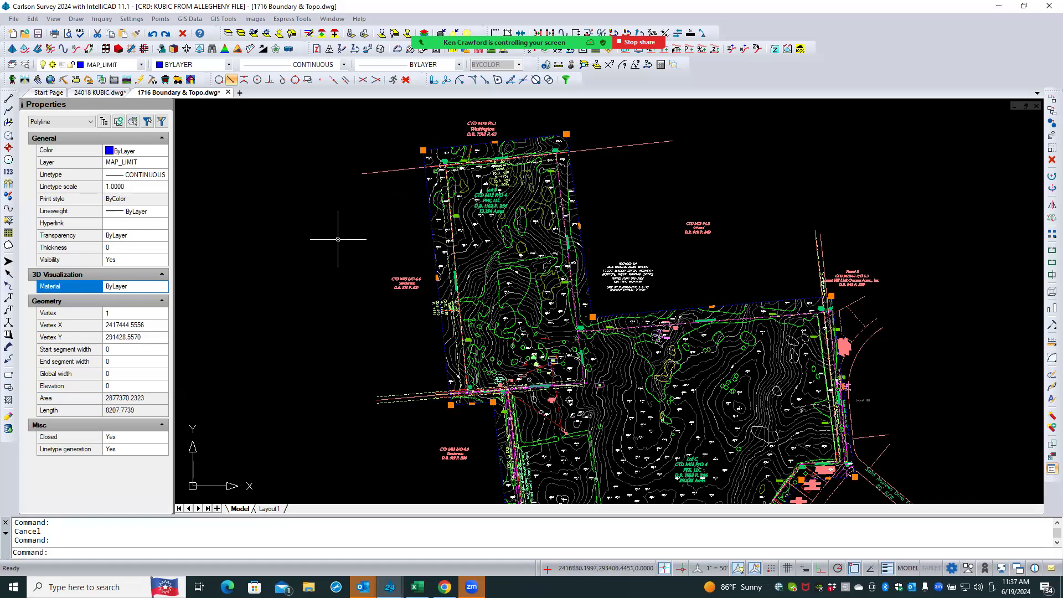
right_click(304, 191)
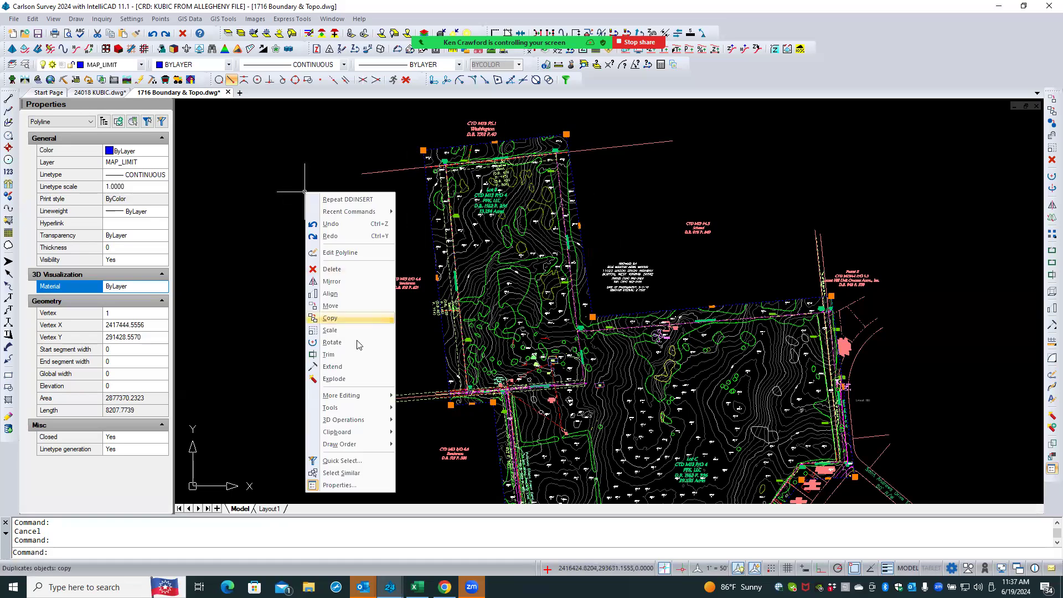
mouse_move(370, 435)
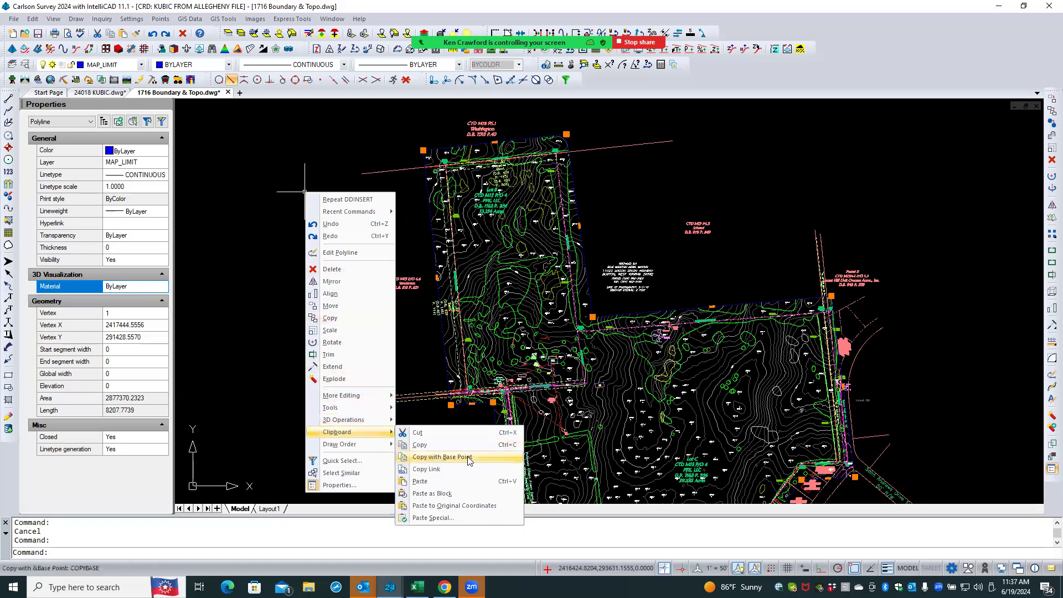
click(441, 457)
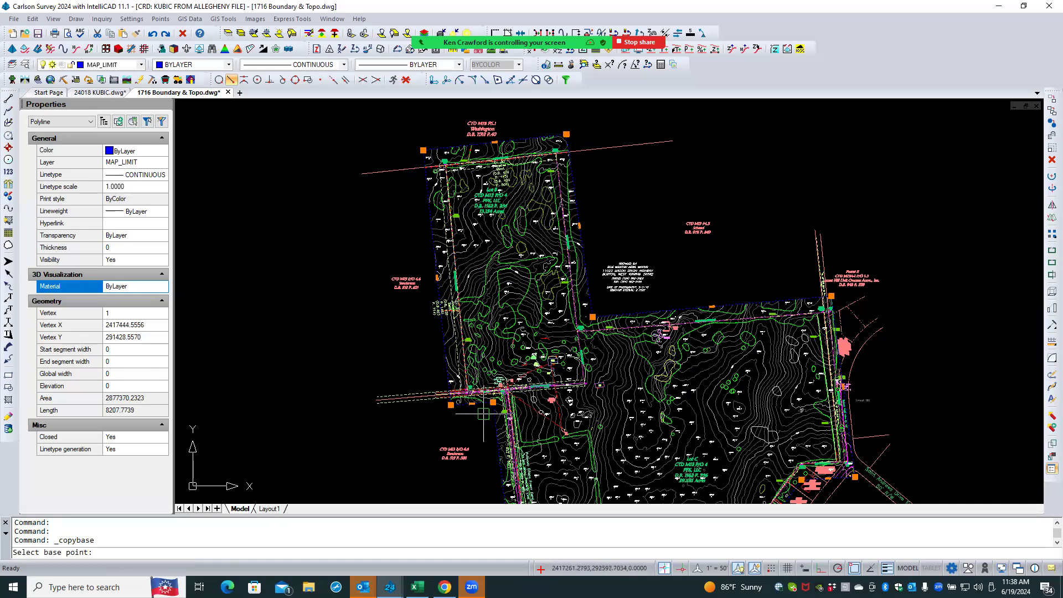
scroll(457, 419, up, 1)
scroll(457, 419, up, 2)
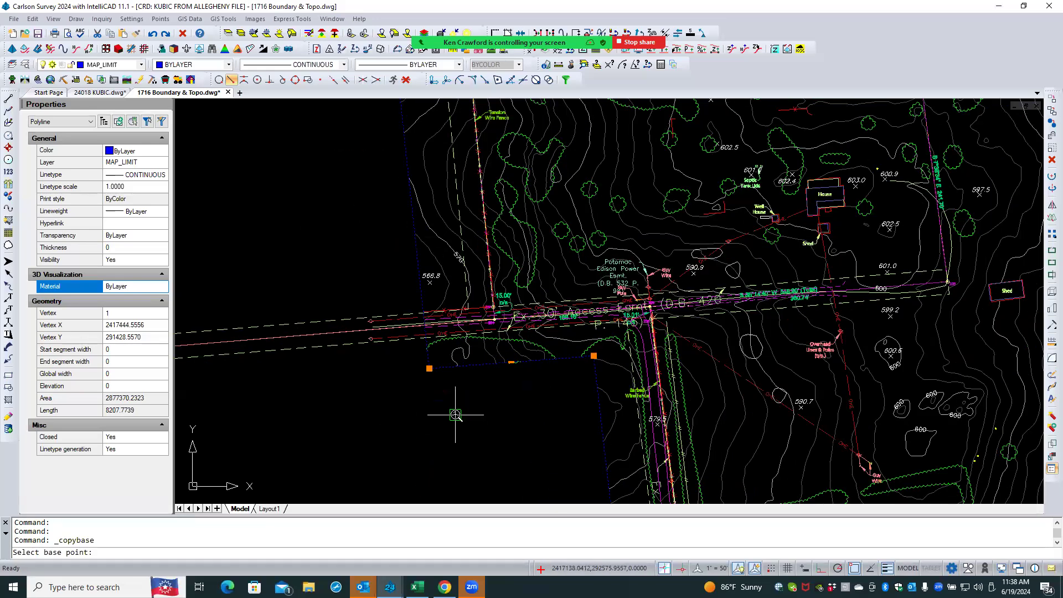
scroll(456, 420, up, 2)
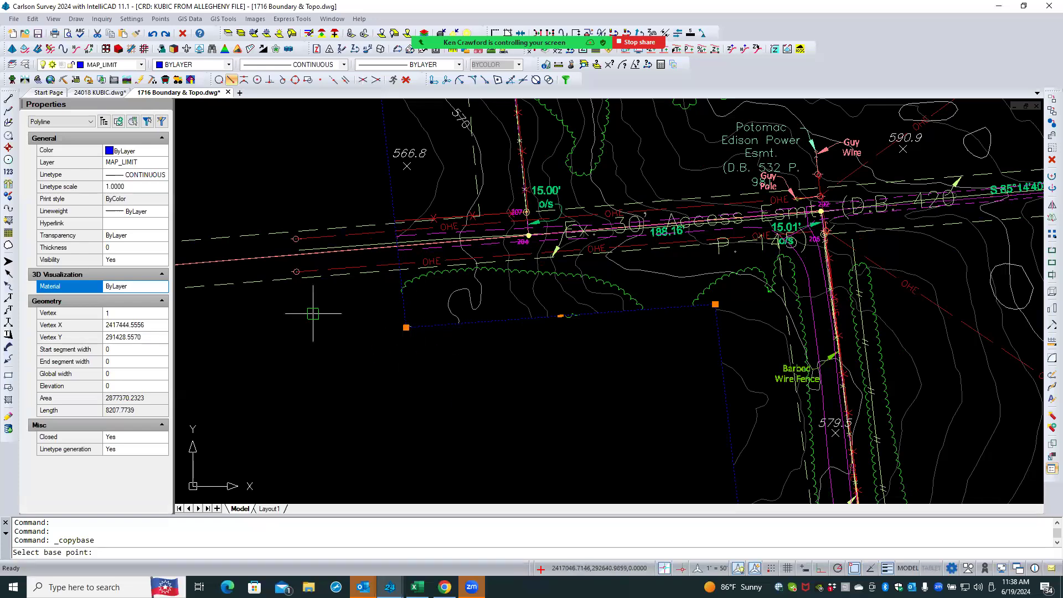
scroll(311, 277, up, 4)
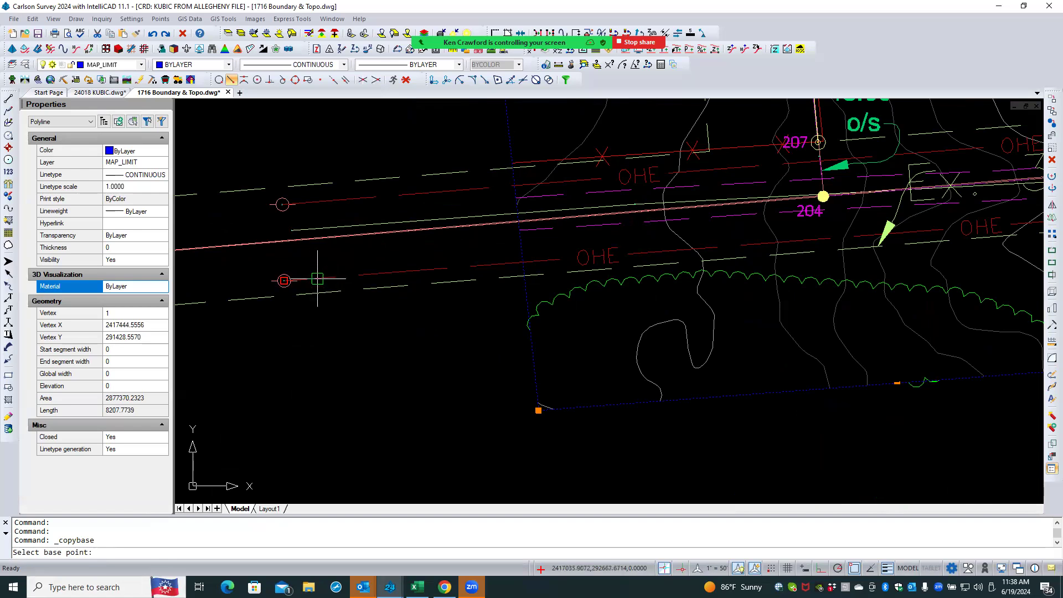
click(317, 279)
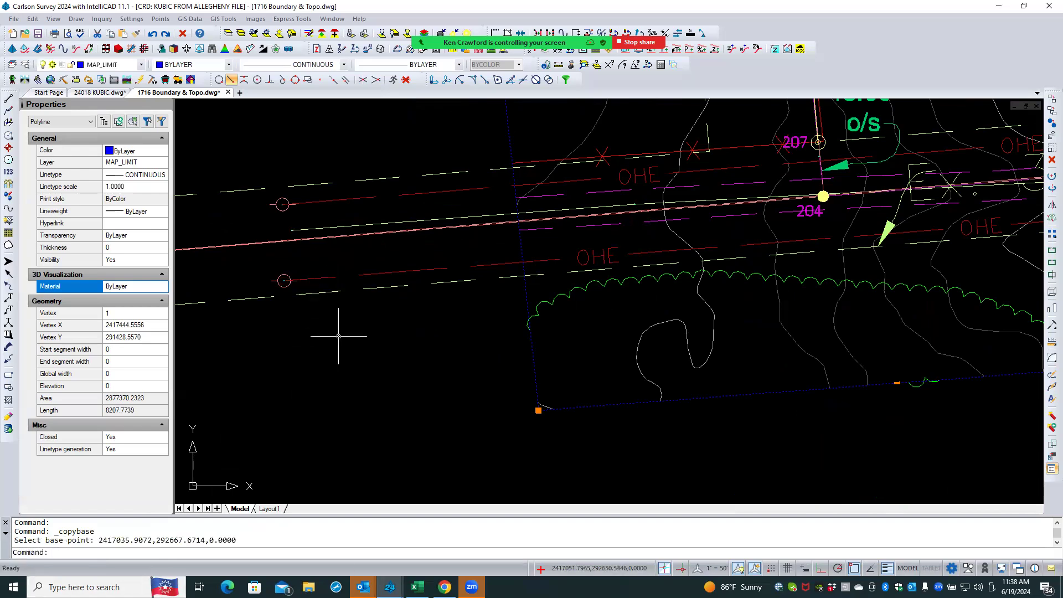
scroll(421, 364, down, 5)
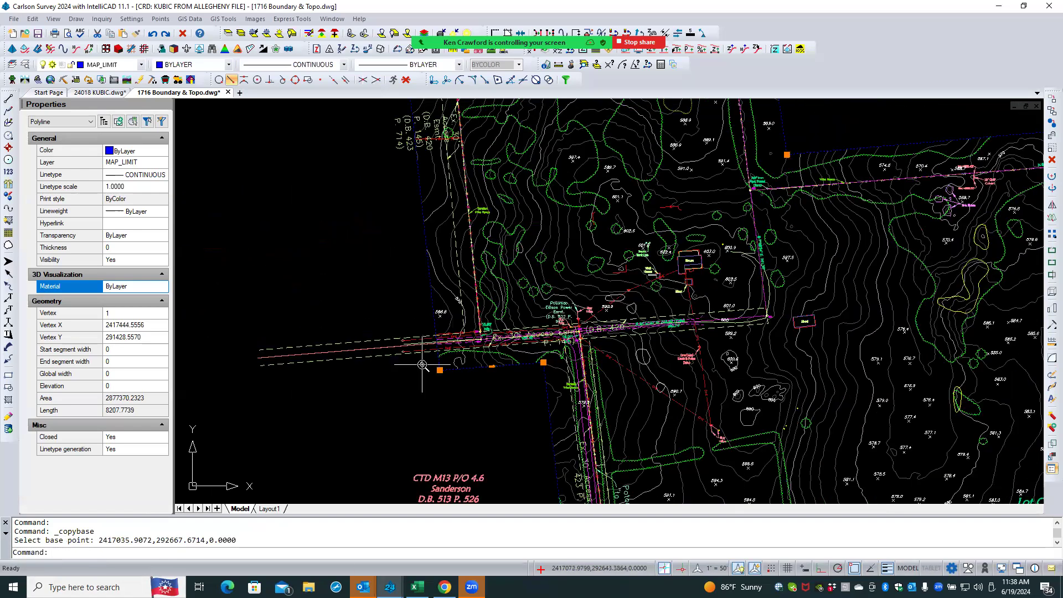
scroll(581, 182, down, 3)
key(Escape)
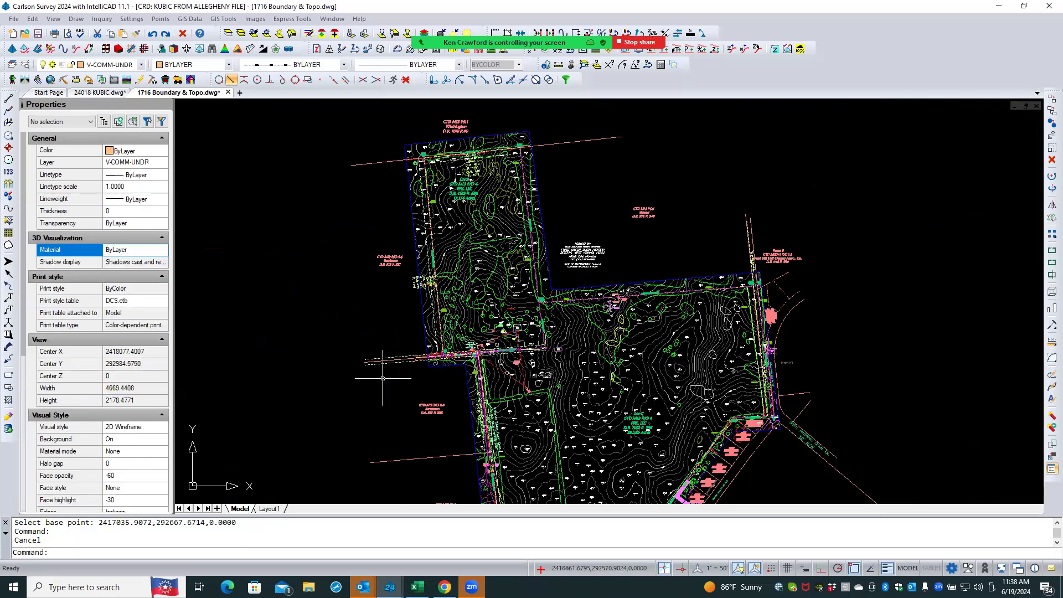
- In the 24018 KUBIC drawing, freeze the GEO_IMAGE layer by picking the aerial image
click(94, 94)
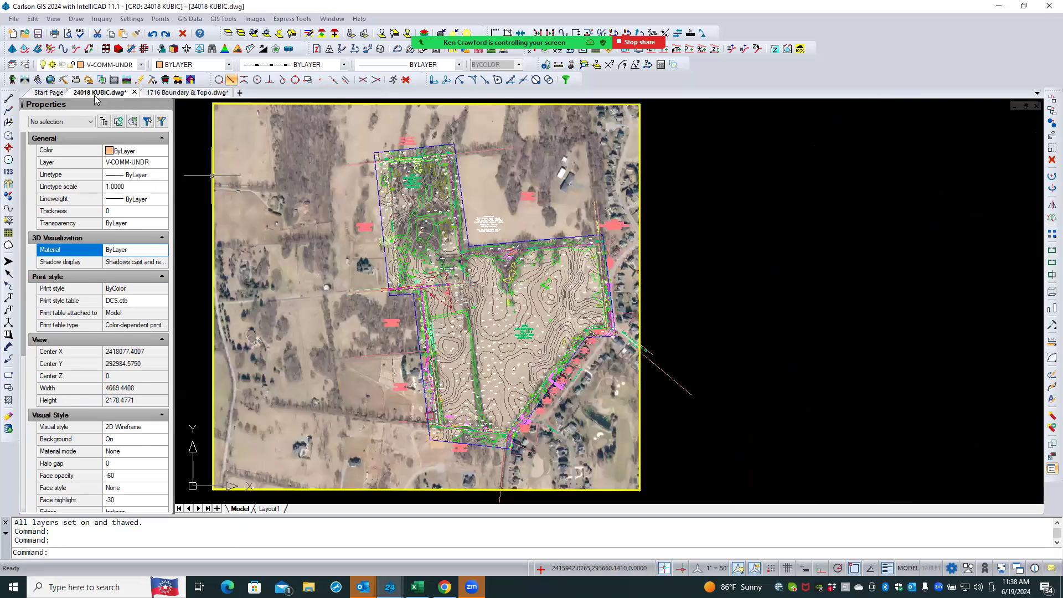
click(253, 34)
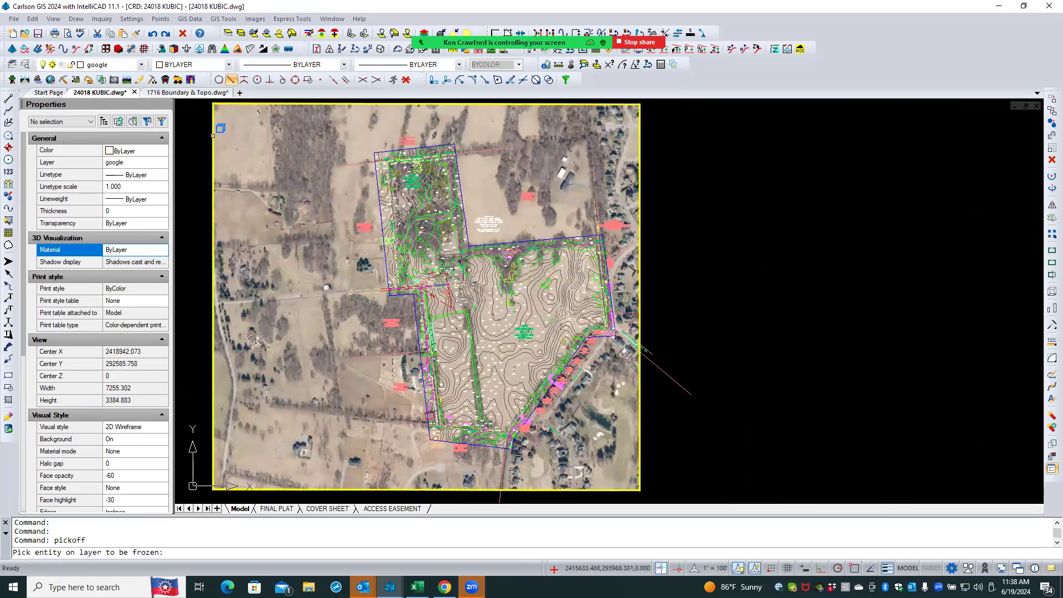
click(213, 136)
click(244, 174)
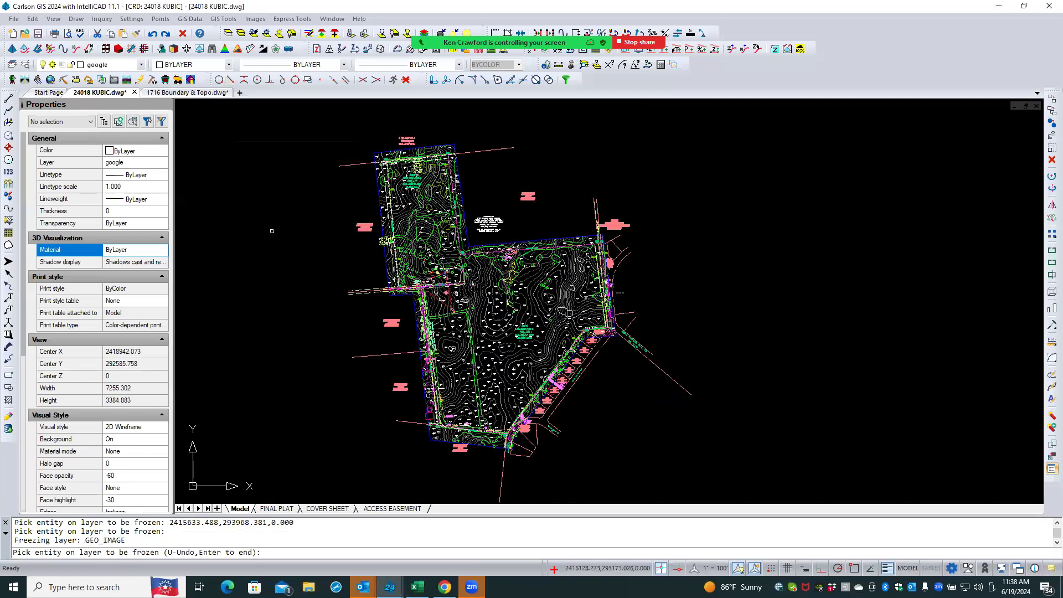
key(Return)
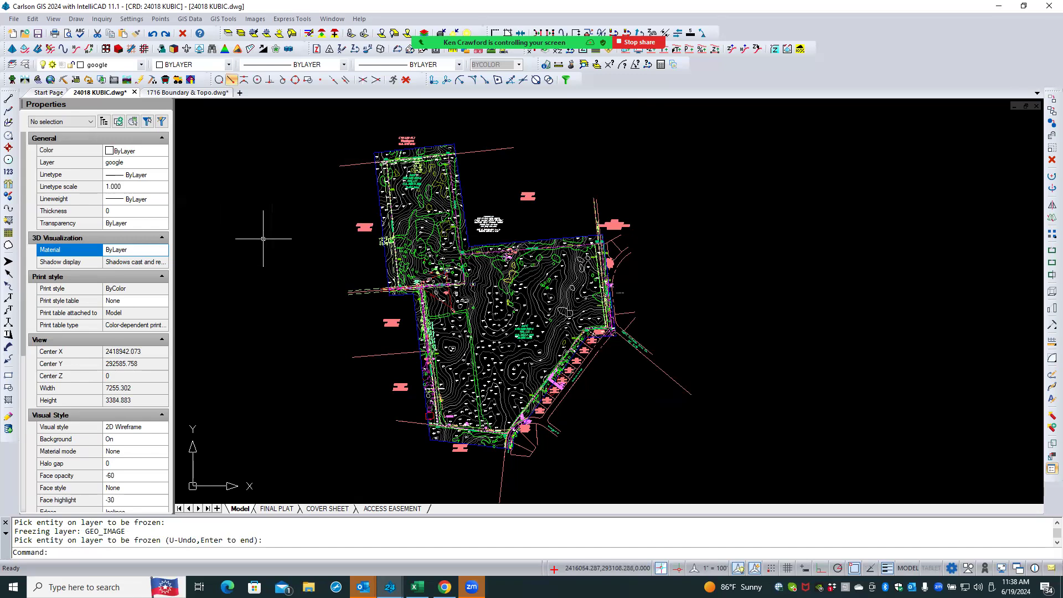
- Paste the copied boundary polyline into the 24018 KUBIC drawing and delete the misplaced copy
right_click(261, 239)
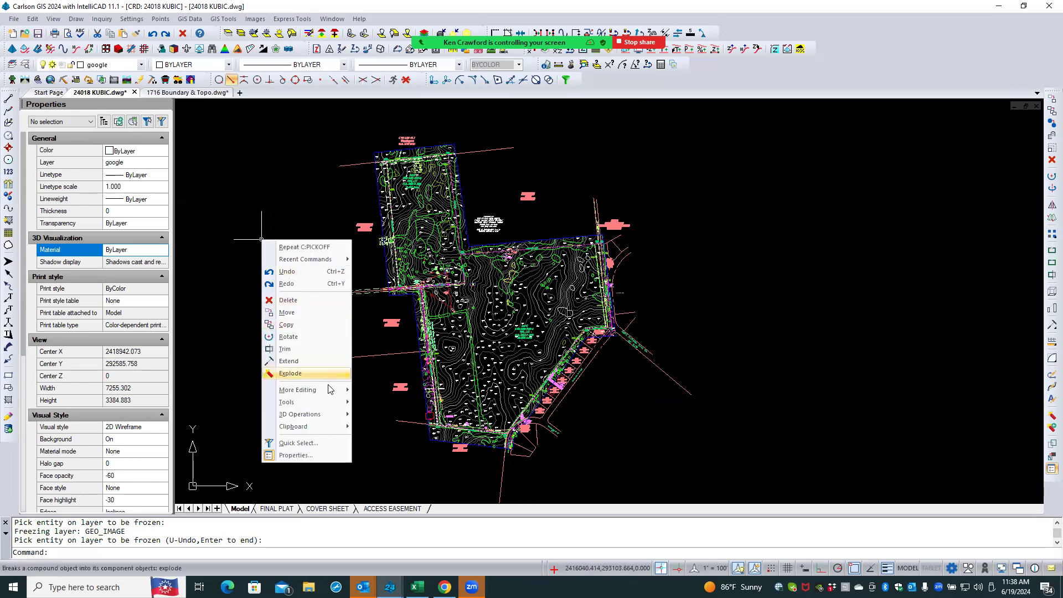
mouse_move(319, 426)
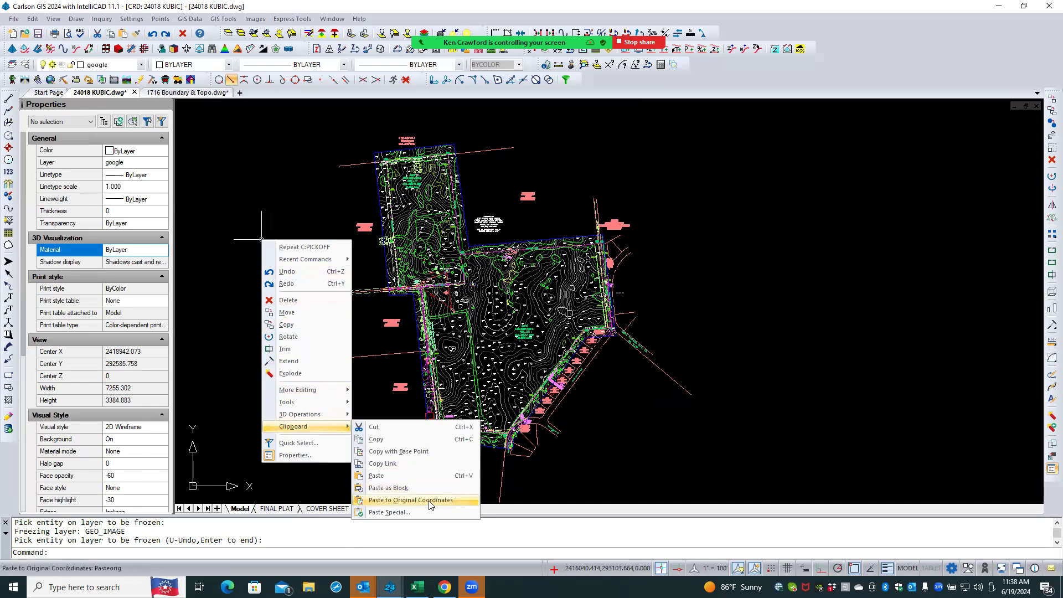
click(382, 475)
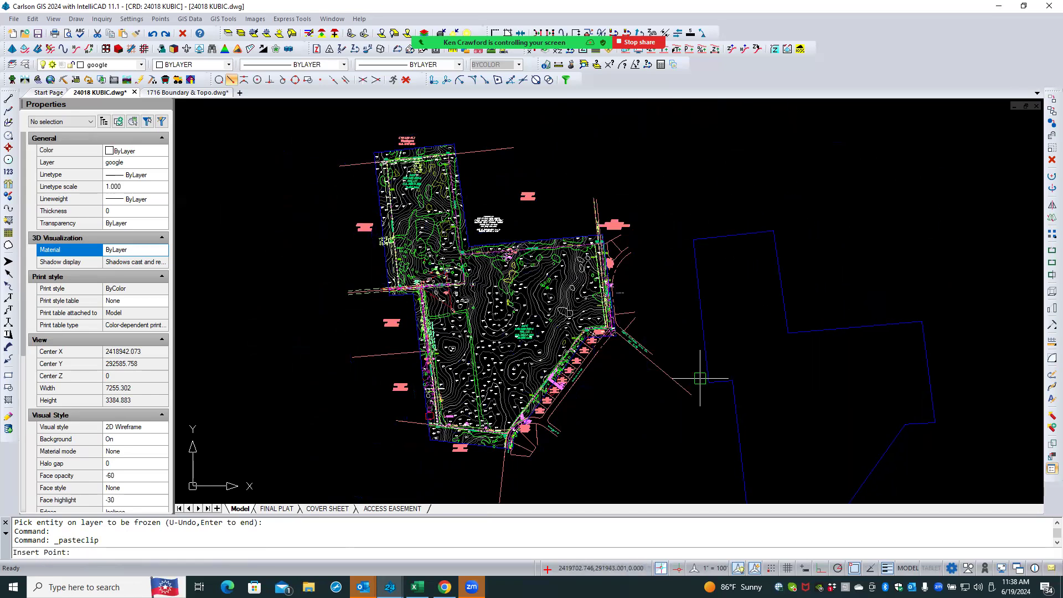
scroll(510, 277, down, 3)
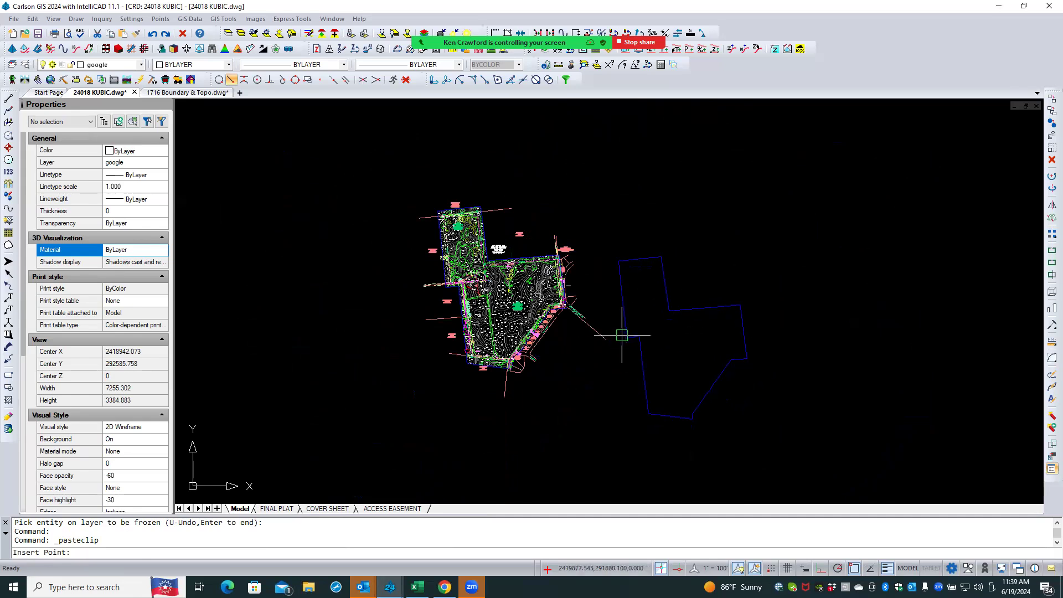
click(606, 340)
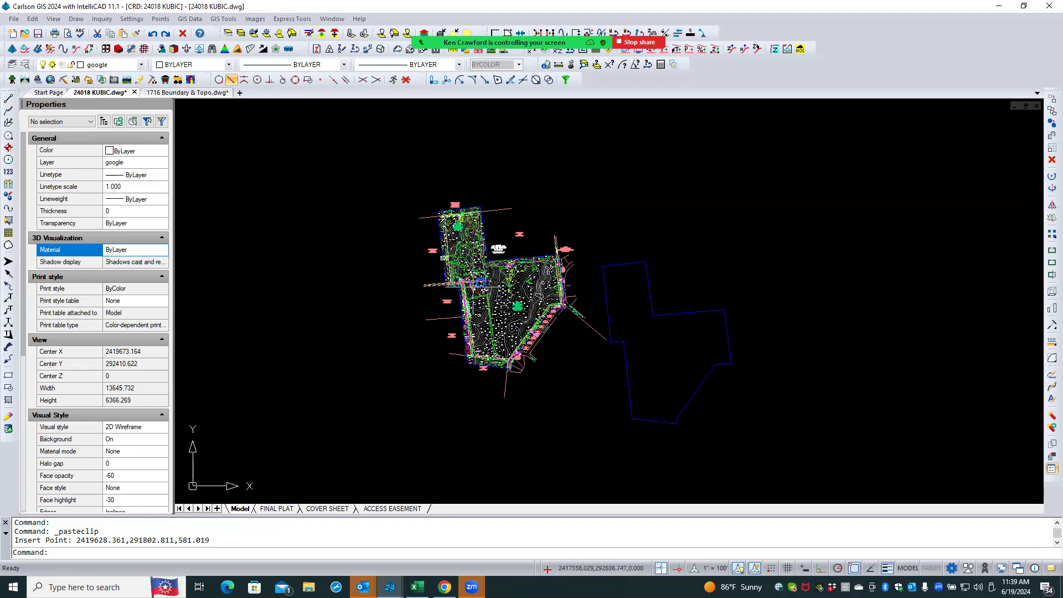
click(626, 363)
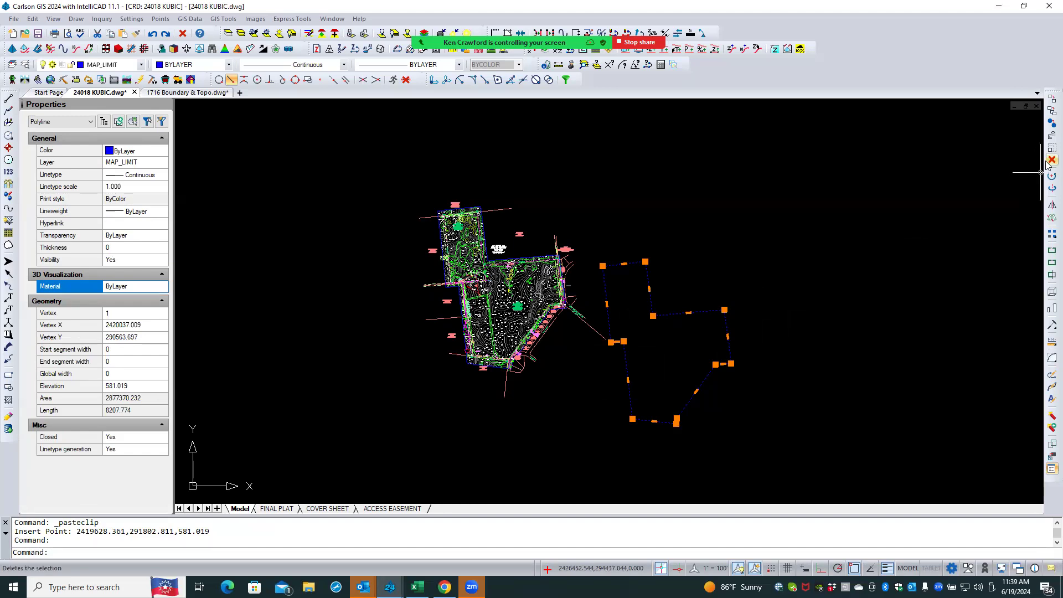
key(Delete)
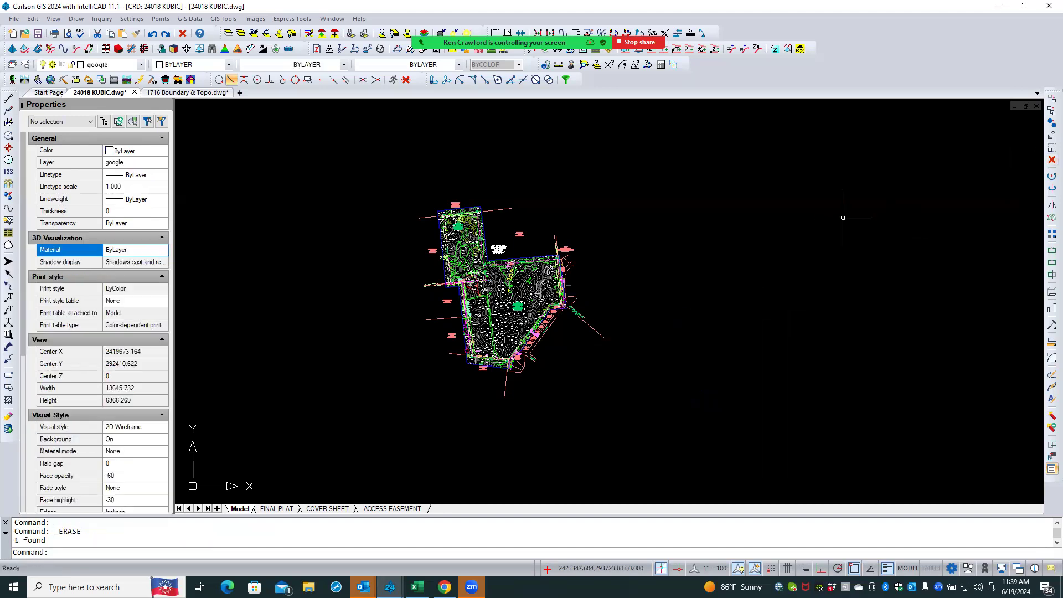
click(188, 92)
right_click(278, 163)
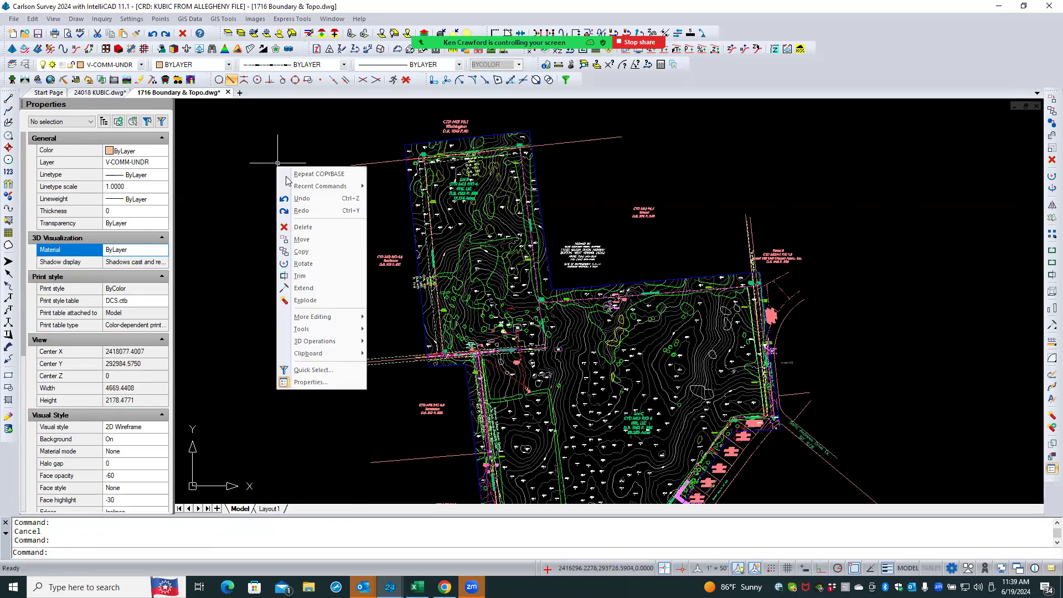
mouse_move(332, 354)
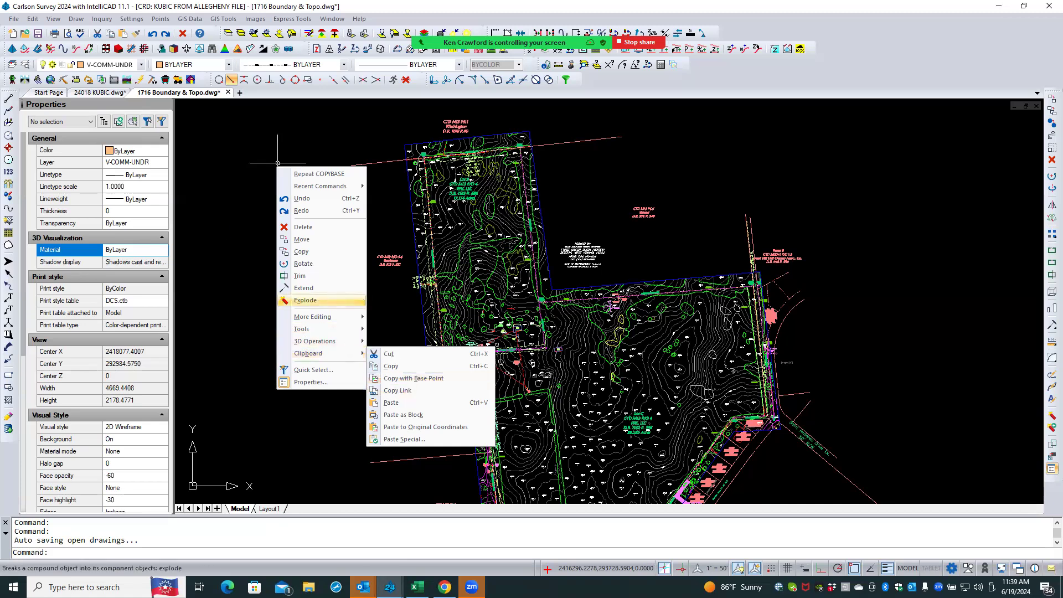
click(223, 233)
click(209, 269)
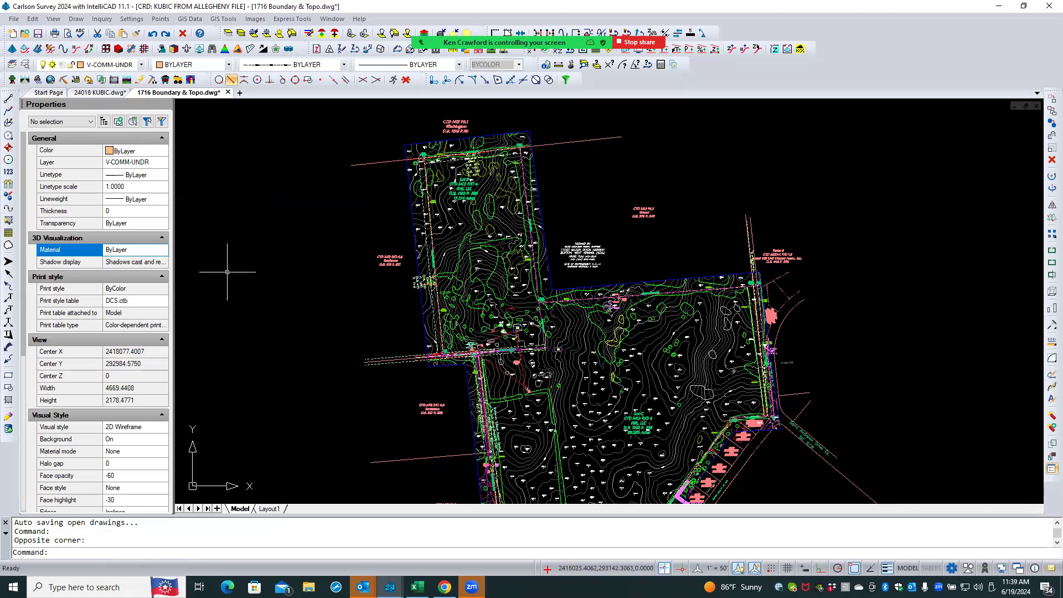
click(101, 93)
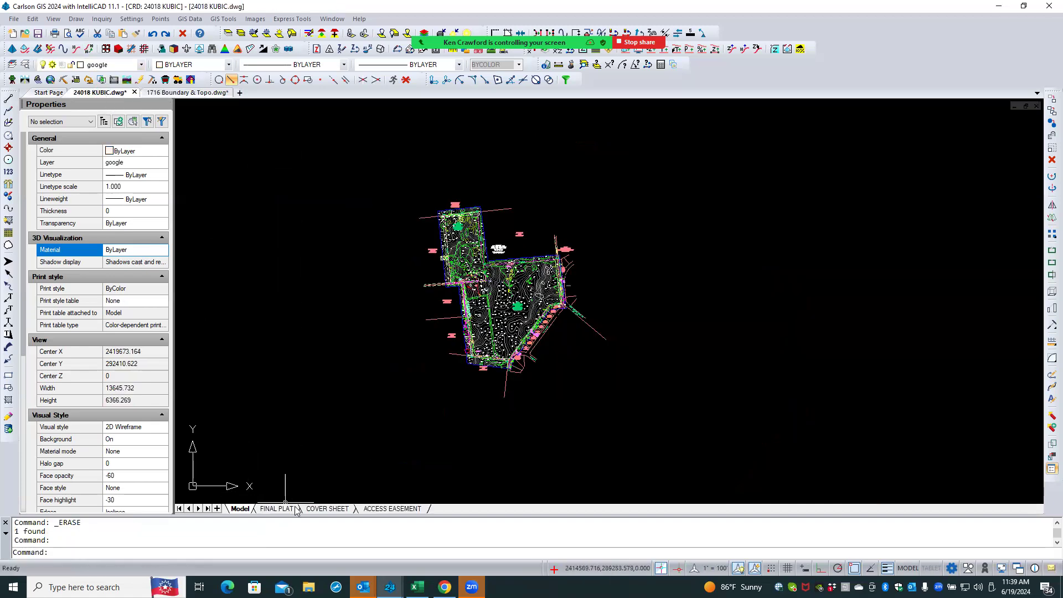
- On the 24018 KUBIC cover sheet, copy the plat title text and title block items with a base point at the sheet's lower-left corner
click(327, 508)
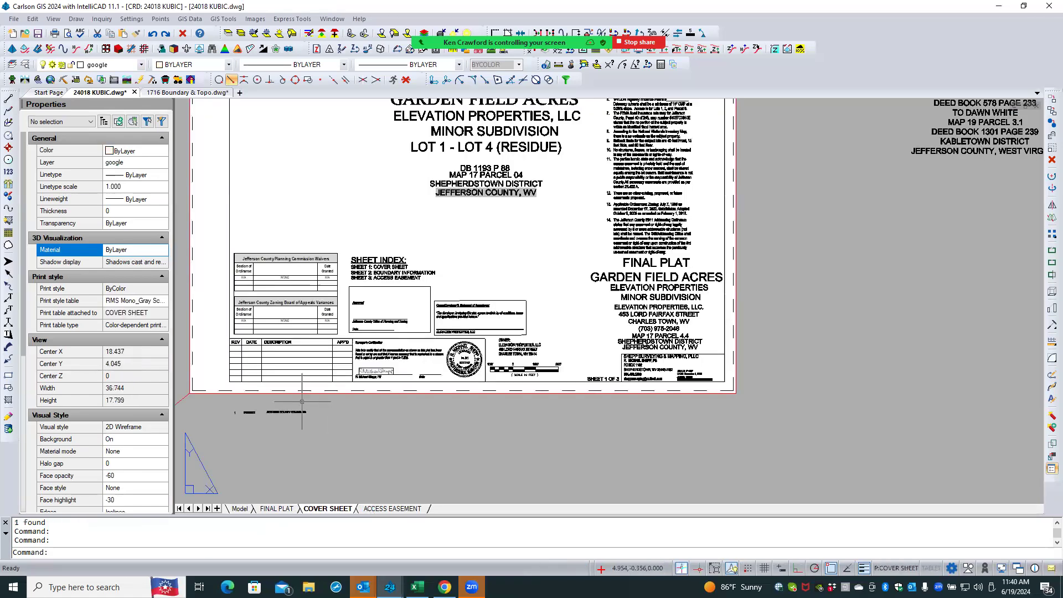
scroll(297, 430, down, 3)
scroll(419, 220, up, 1)
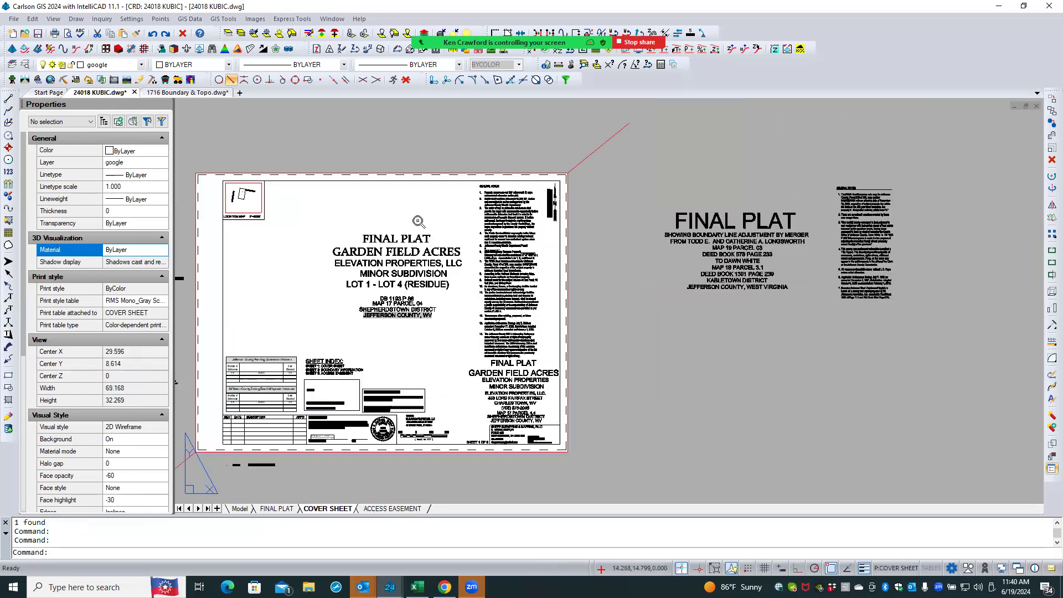
click(428, 212)
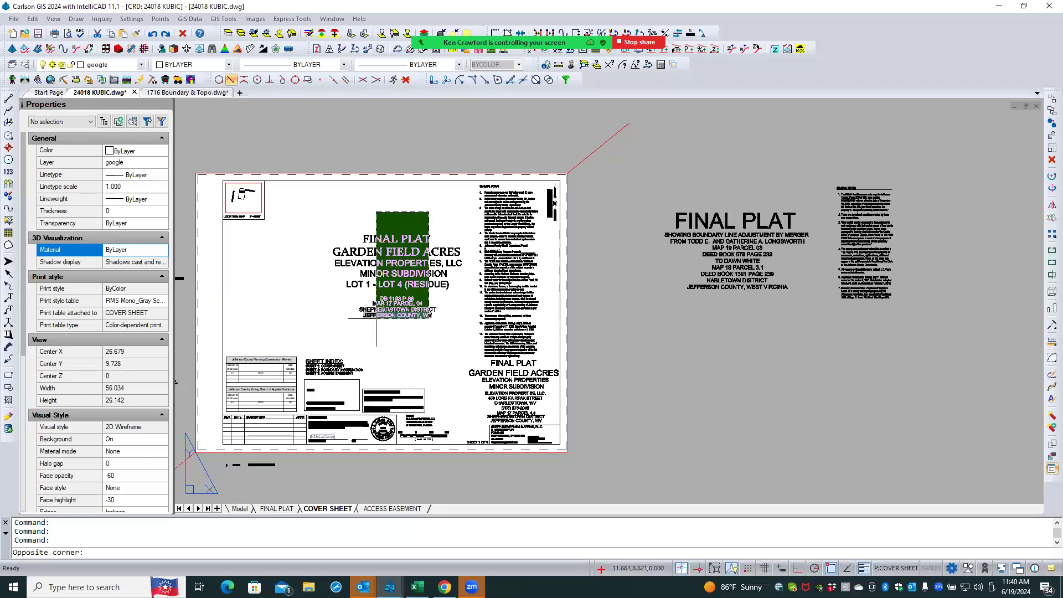
click(371, 327)
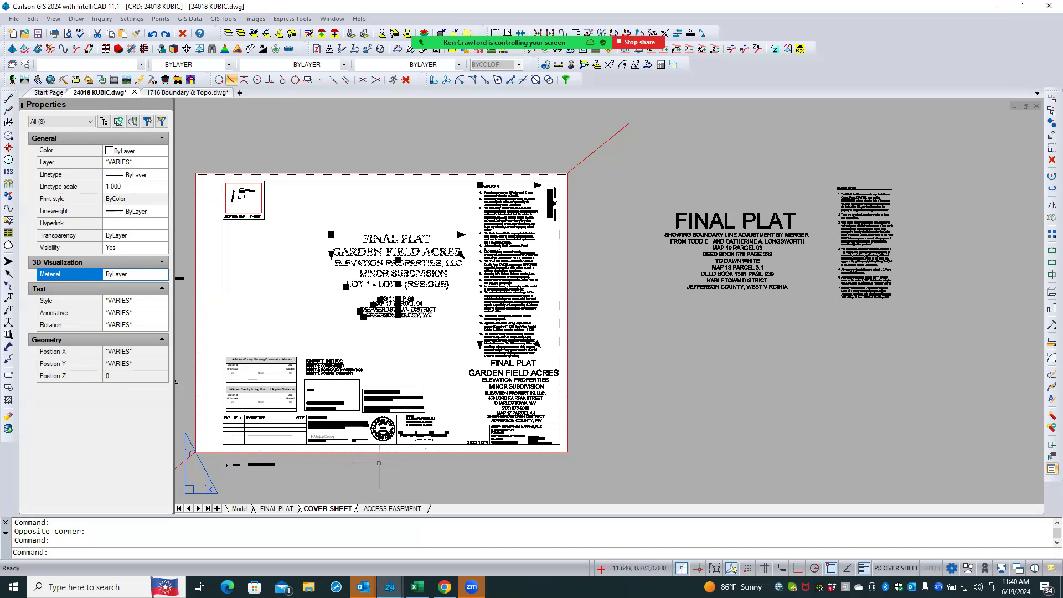
click(394, 462)
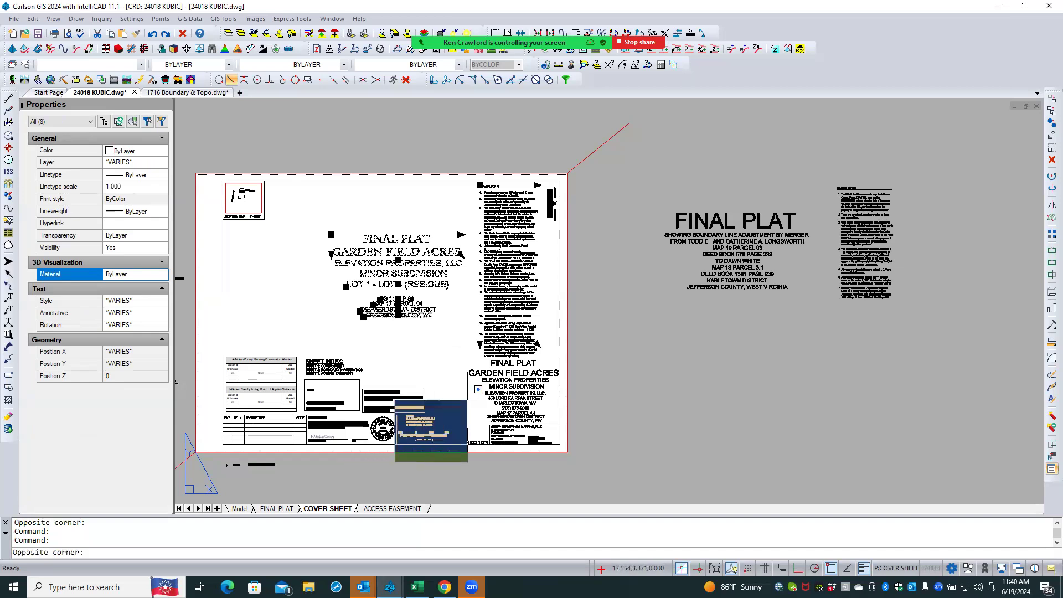
click(468, 391)
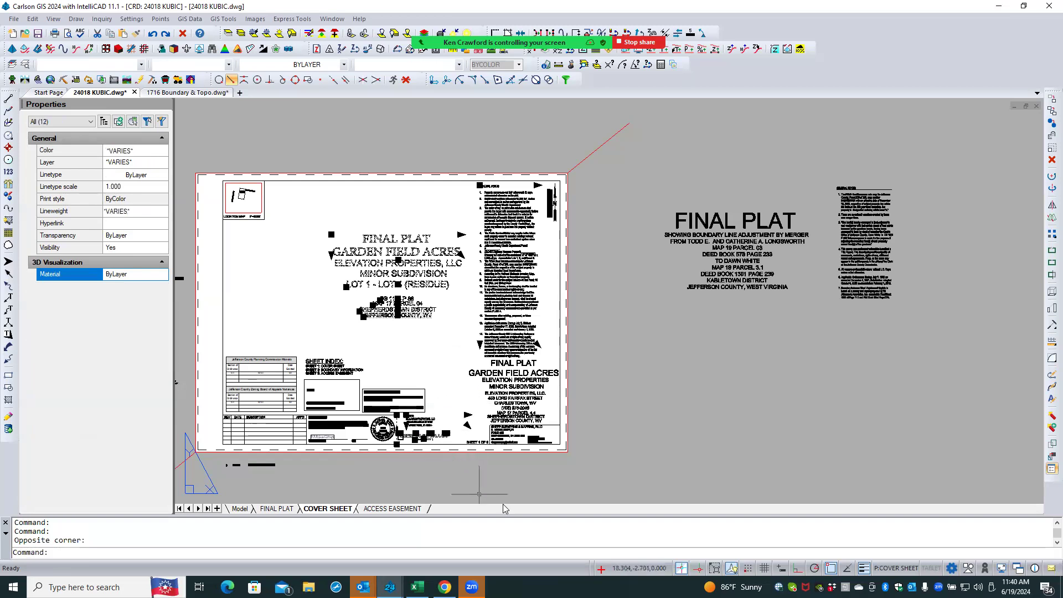
right_click(622, 298)
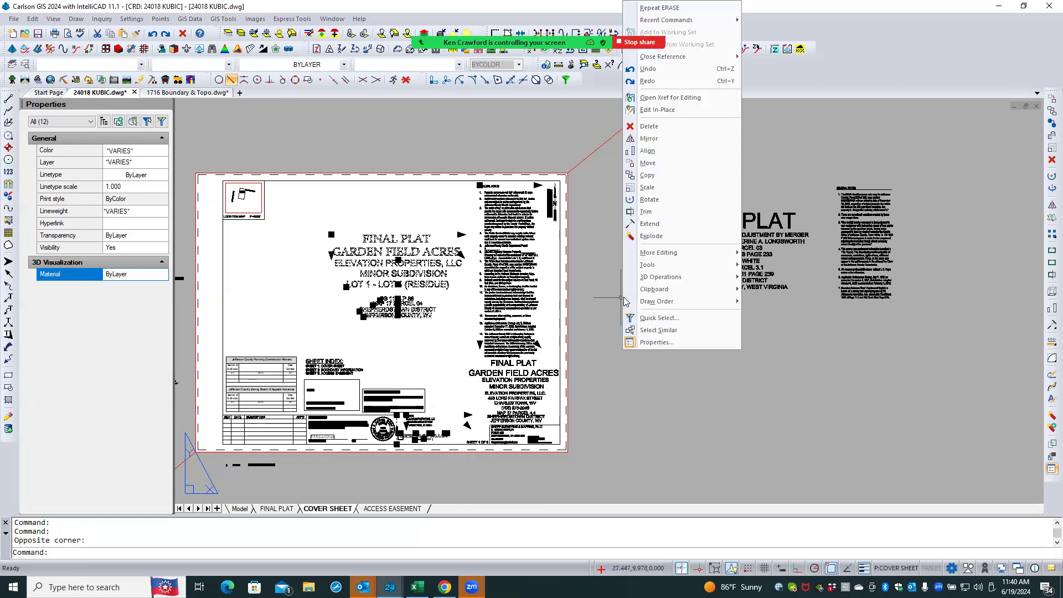
mouse_move(651, 289)
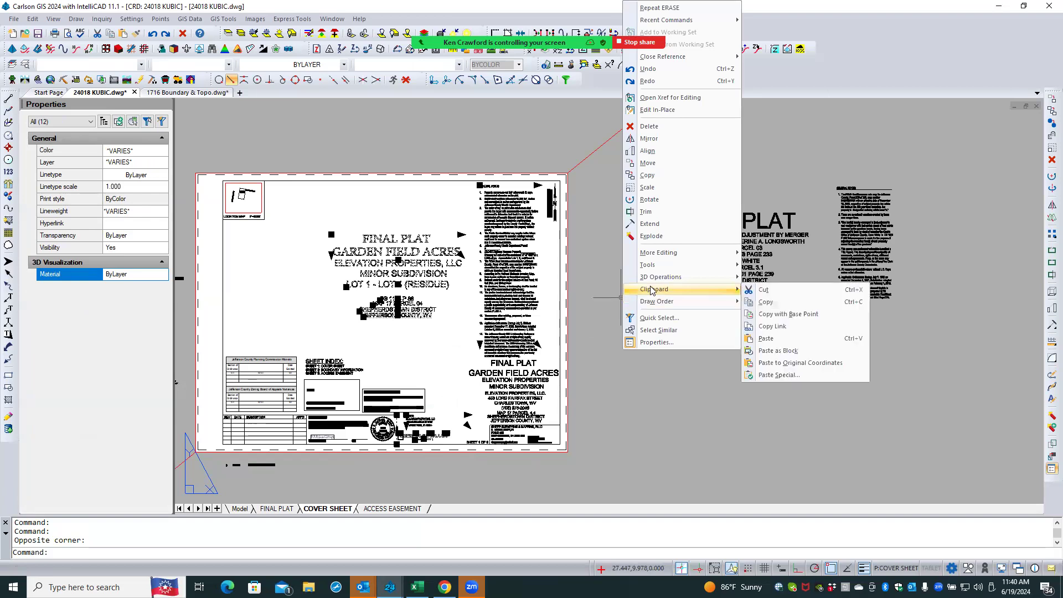
click(802, 315)
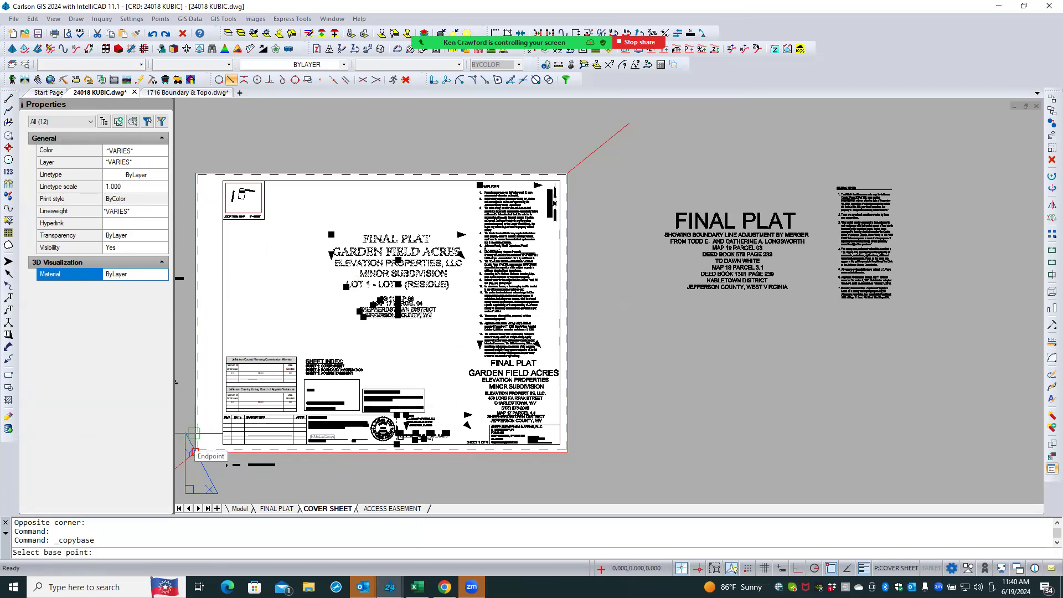
click(195, 451)
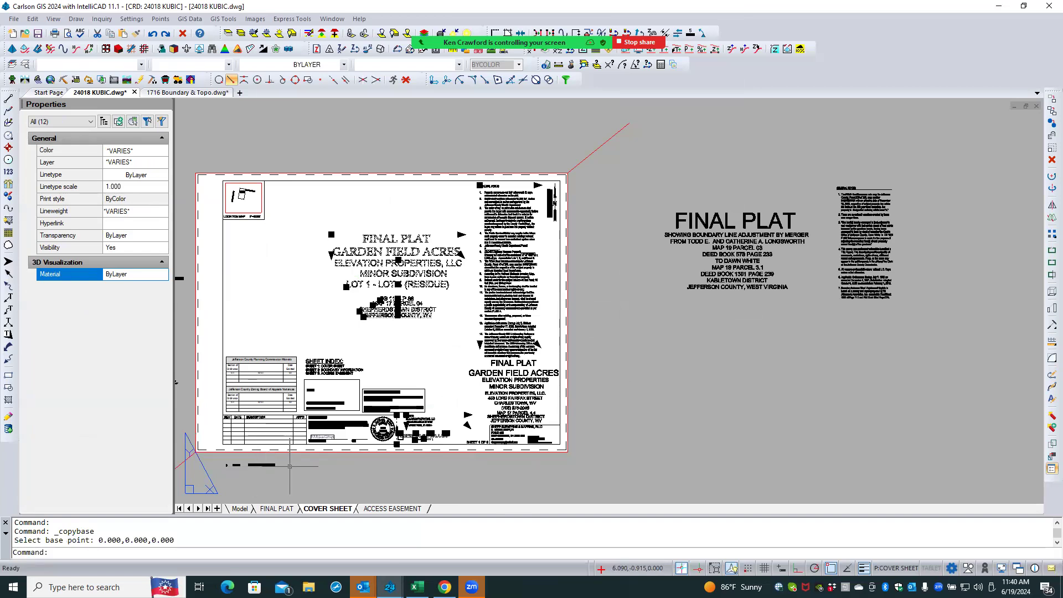
key(Escape)
key(Escape)
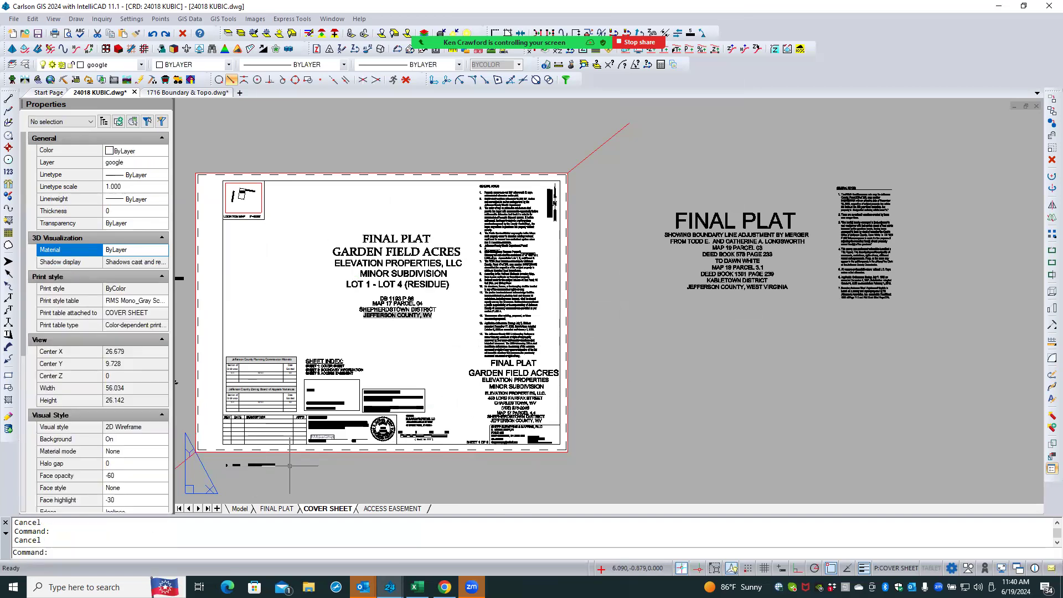
- In the 1716 Boundary & Topo drawing's Layout1, draw a rectangle border just inside the sheet edges
click(179, 94)
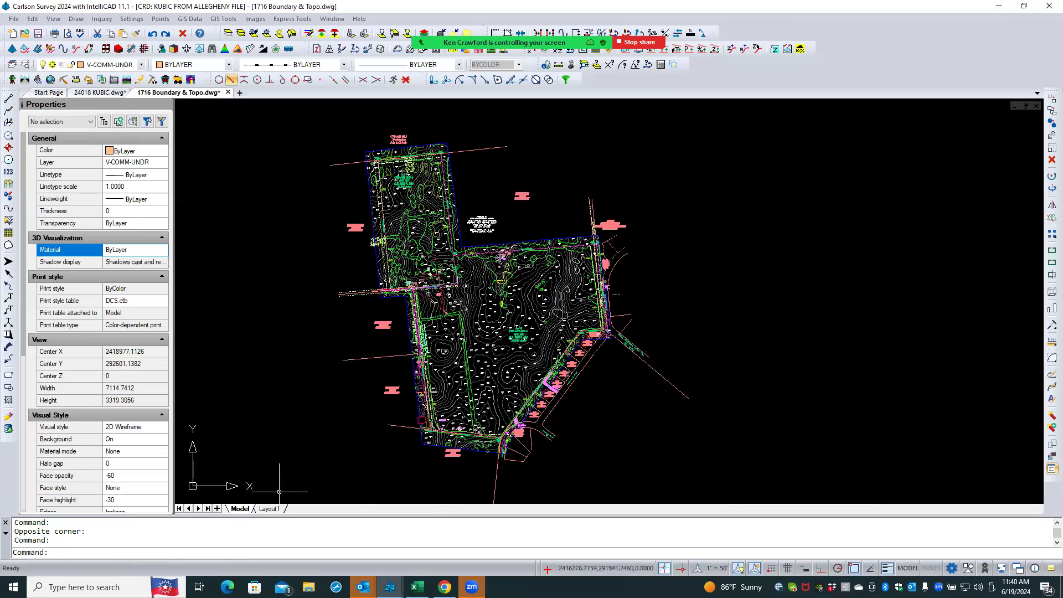
click(269, 508)
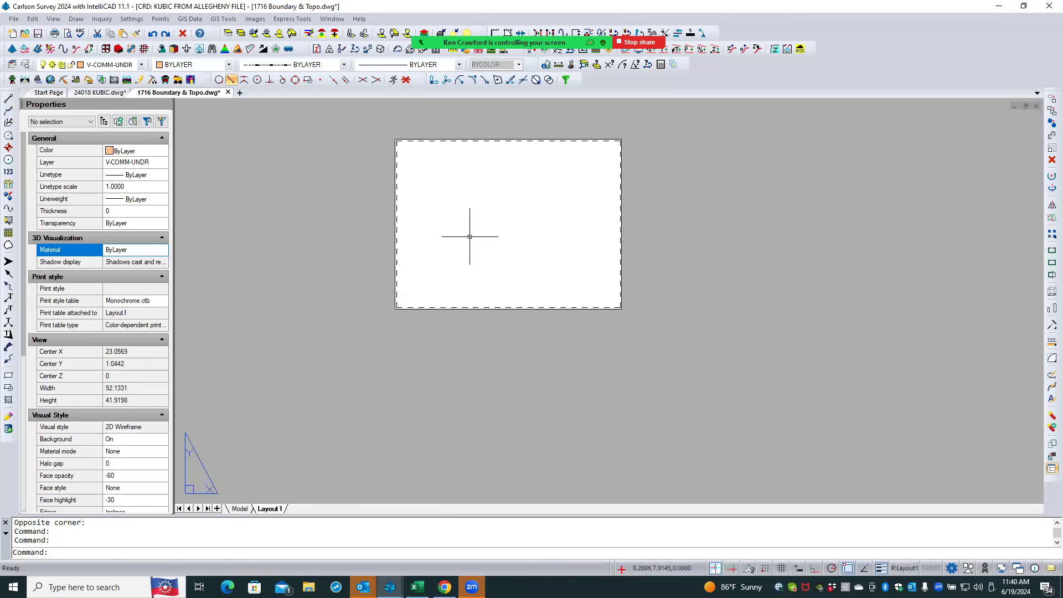
scroll(503, 136, up, 3)
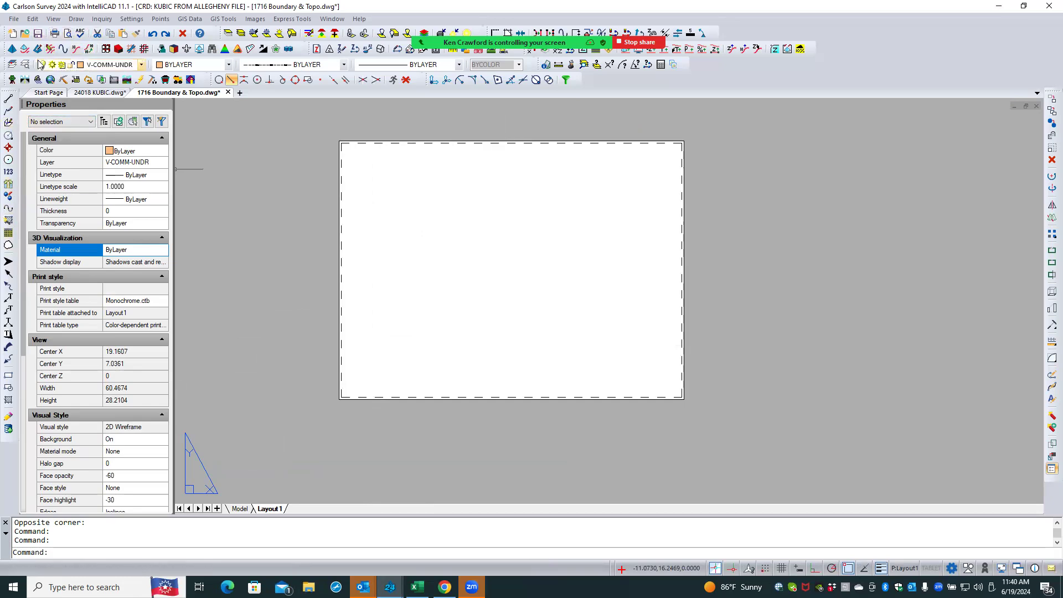
click(9, 376)
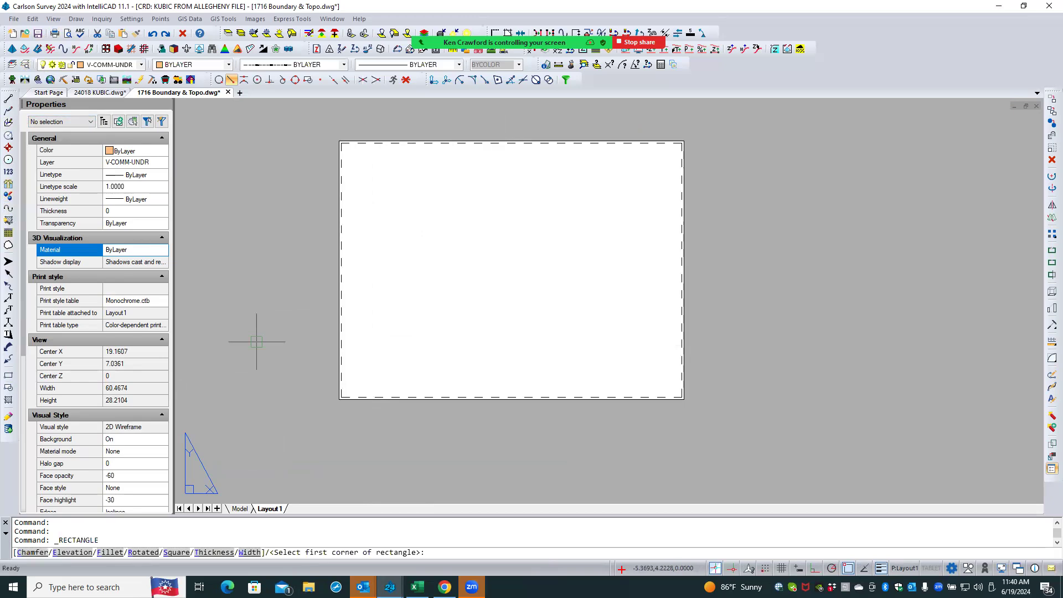
click(358, 383)
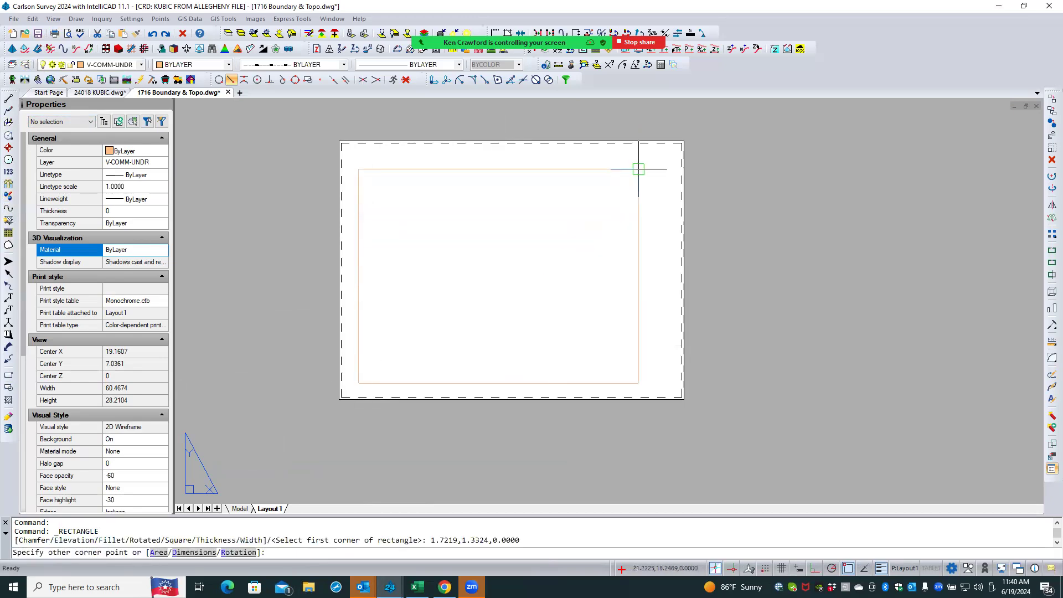
click(665, 152)
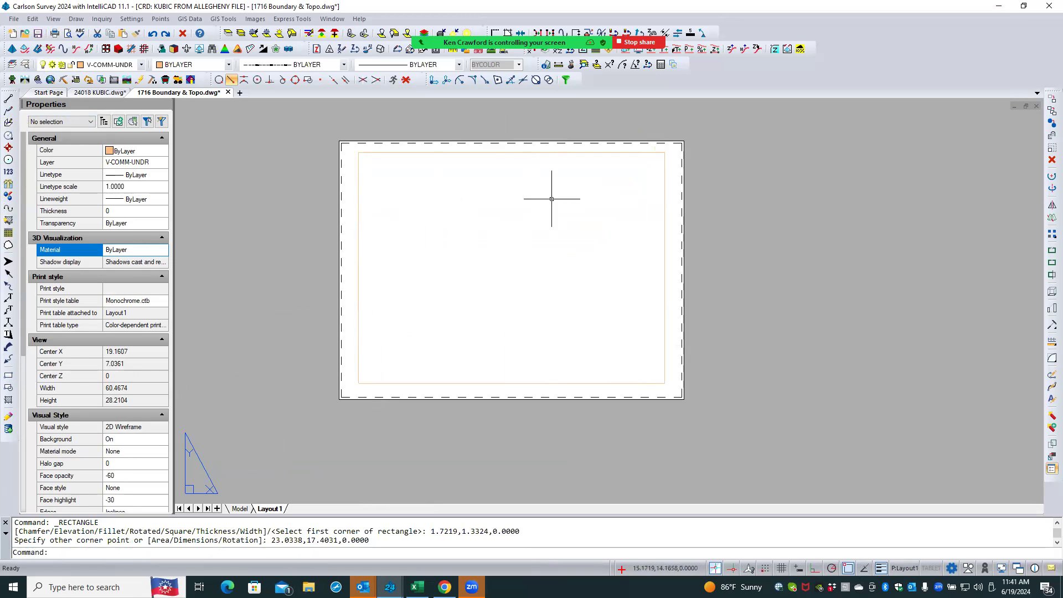
- Paste the copied title items into Layout1 at the rectangle's lower-left corner
right_click(415, 244)
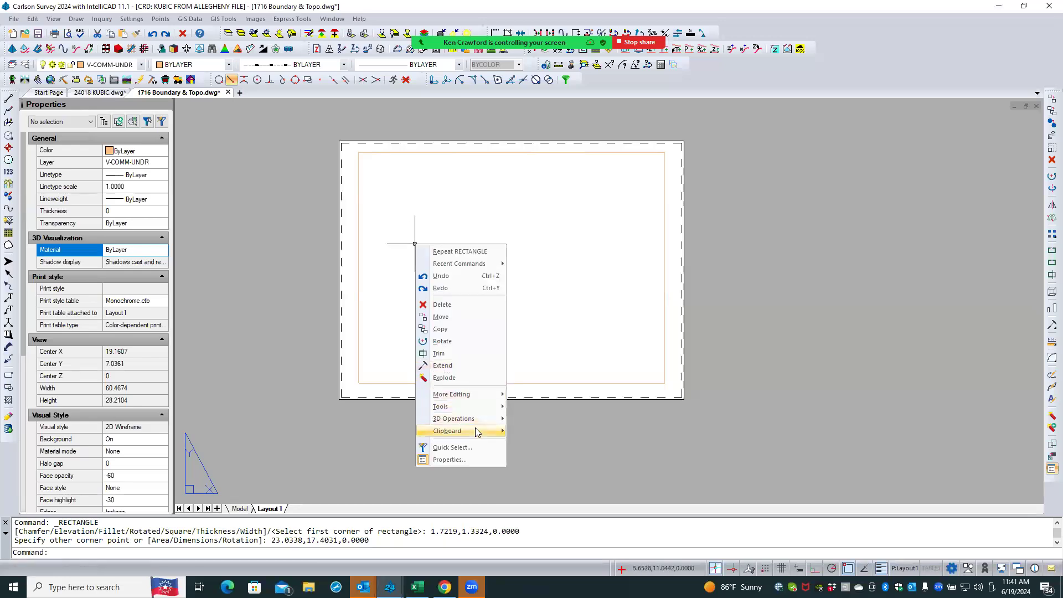
mouse_move(477, 431)
click(570, 479)
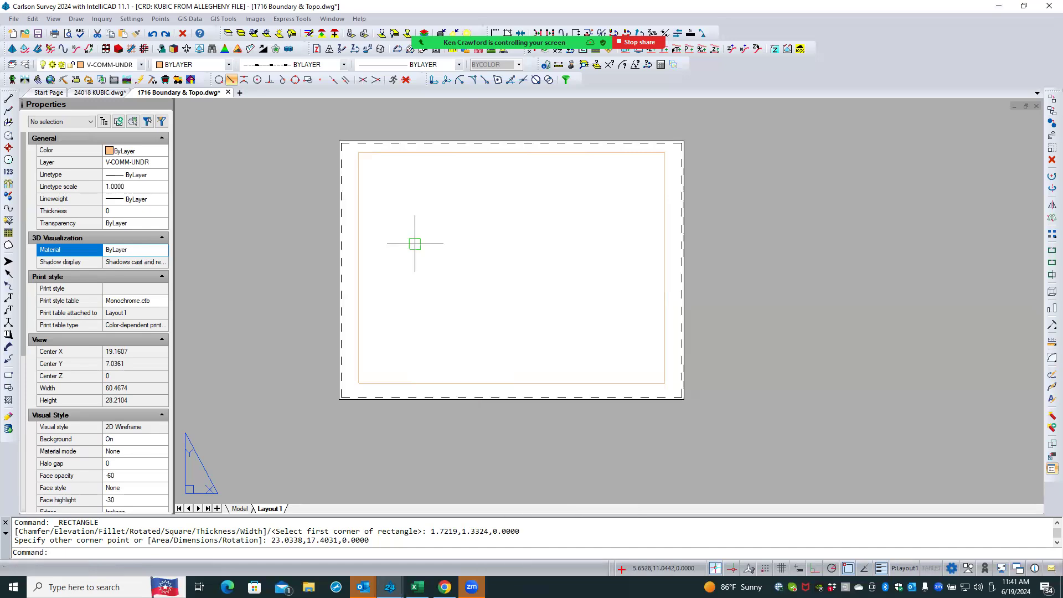
click(387, 383)
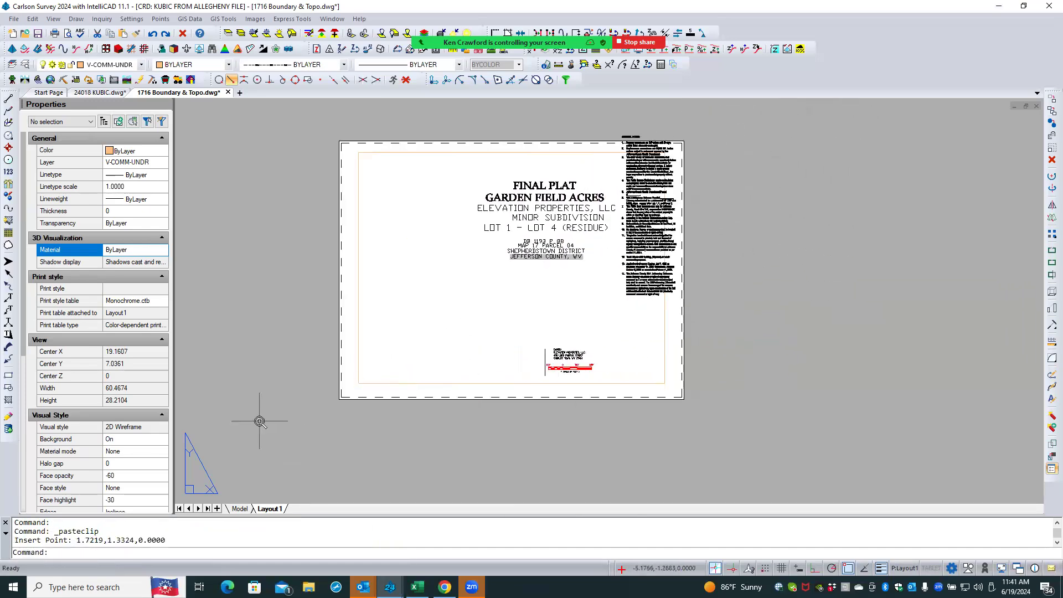
scroll(259, 421, down, 3)
scroll(353, 413, up, 3)
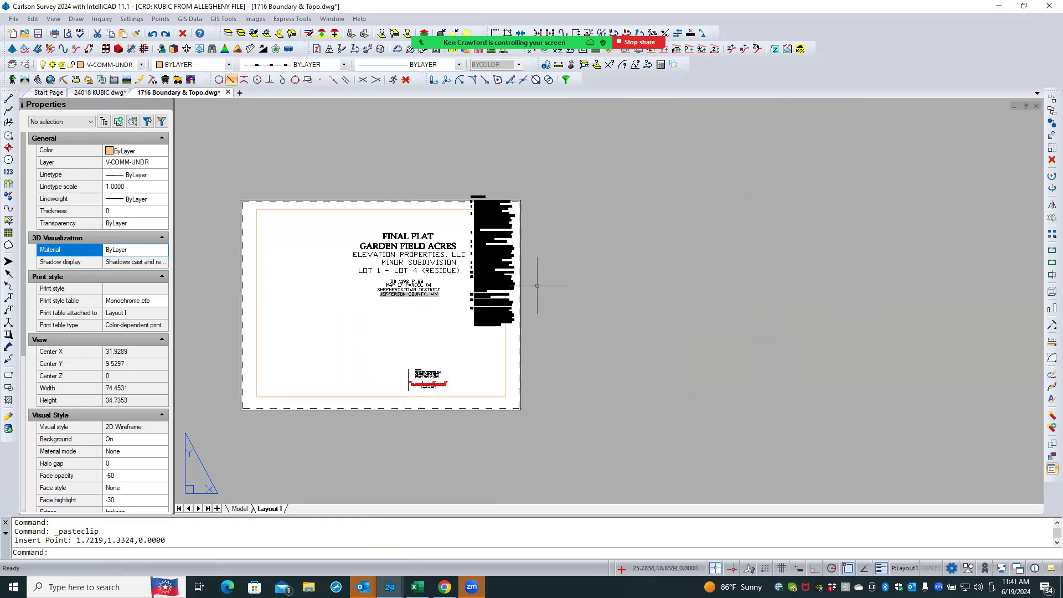
- Compare the text style properties of the pasted title text with the original title text in 24018 KUBIC
key(Escape)
key(Escape)
scroll(534, 287, up, 4)
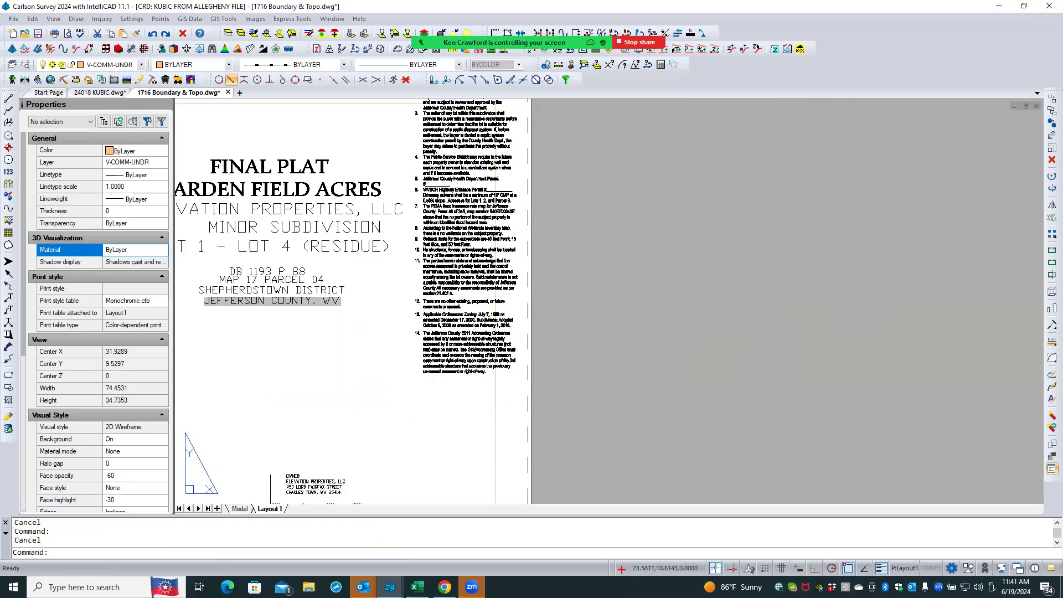
click(330, 212)
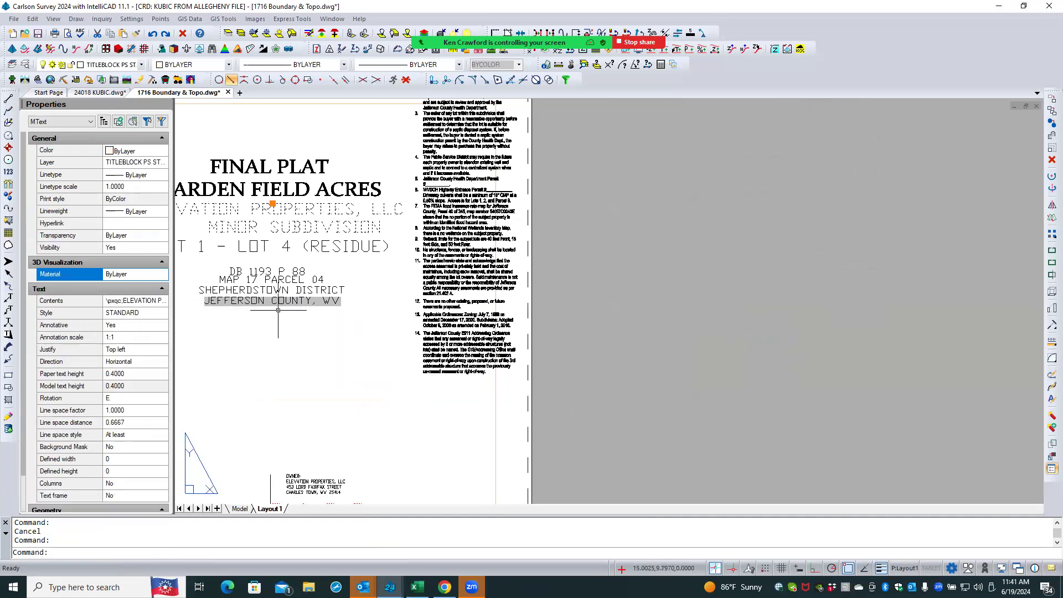
key(Escape)
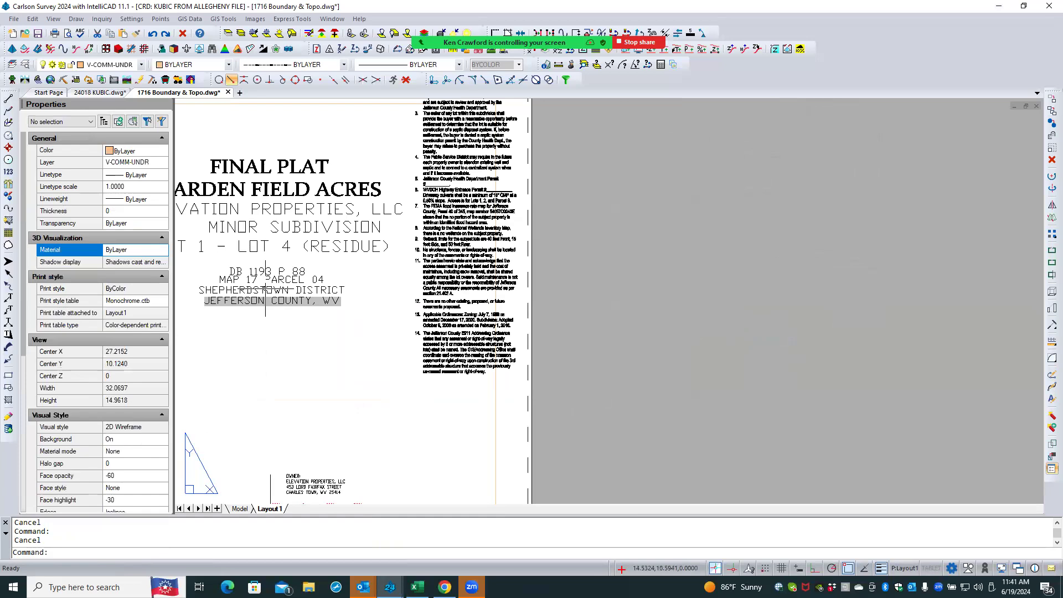
click(102, 92)
scroll(415, 251, up, 4)
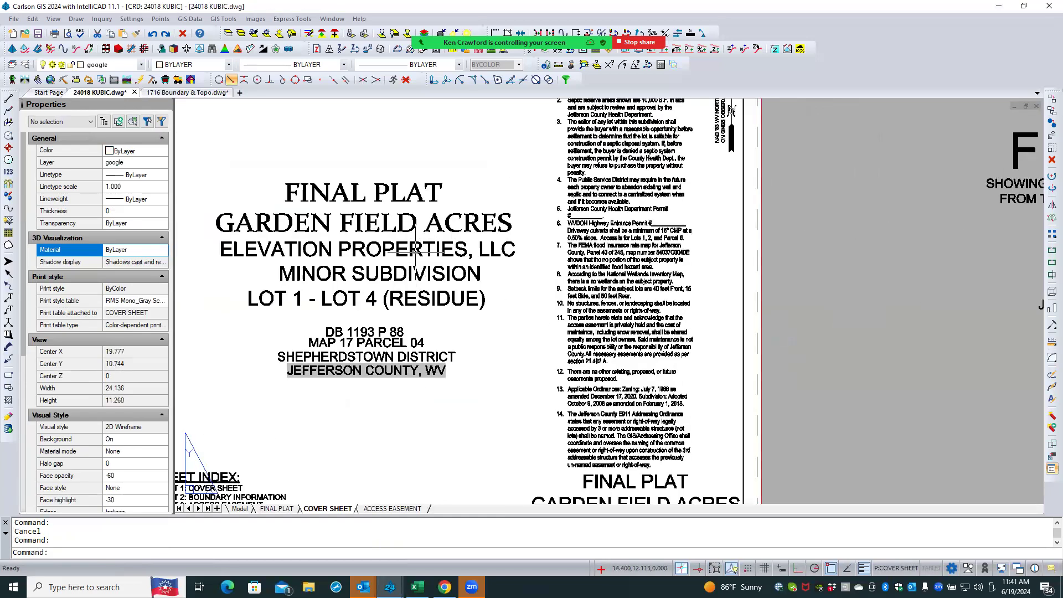
click(414, 245)
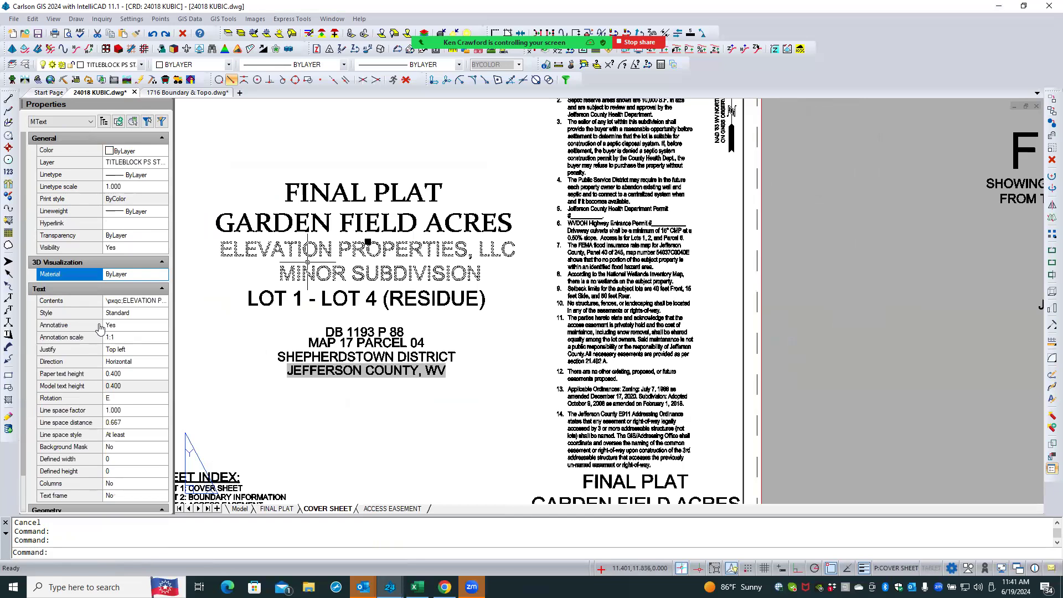
key(Escape)
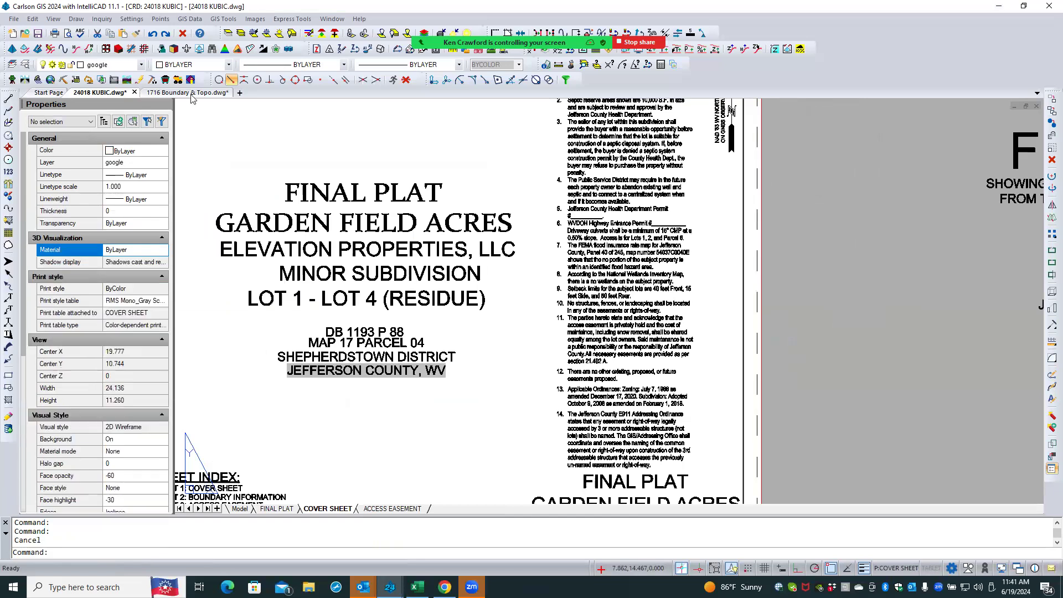
click(193, 93)
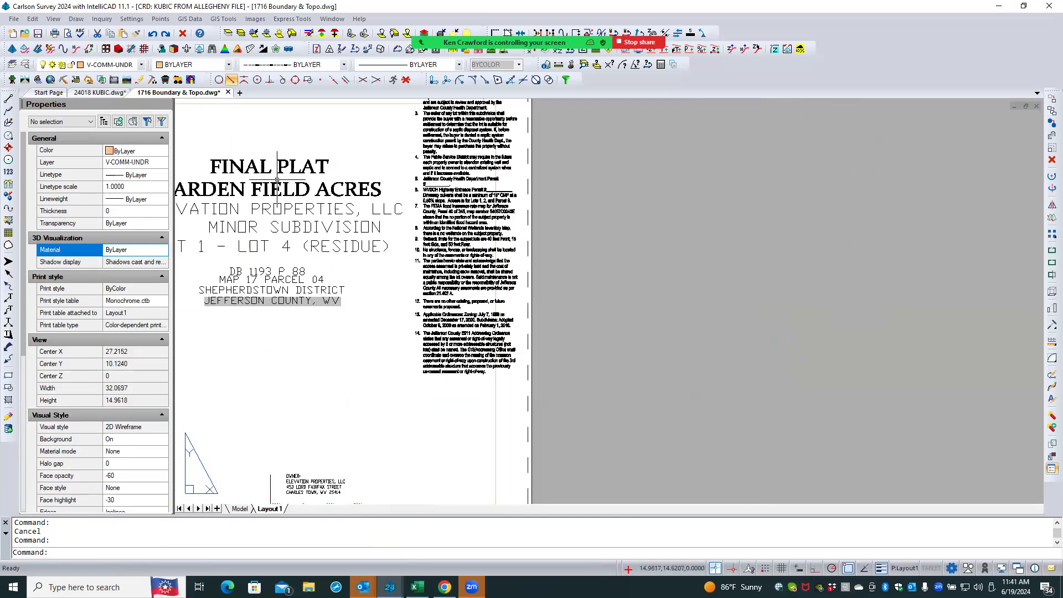
- In the 1716 drawing, set the STANDARD text style's font to Arial
text(s)
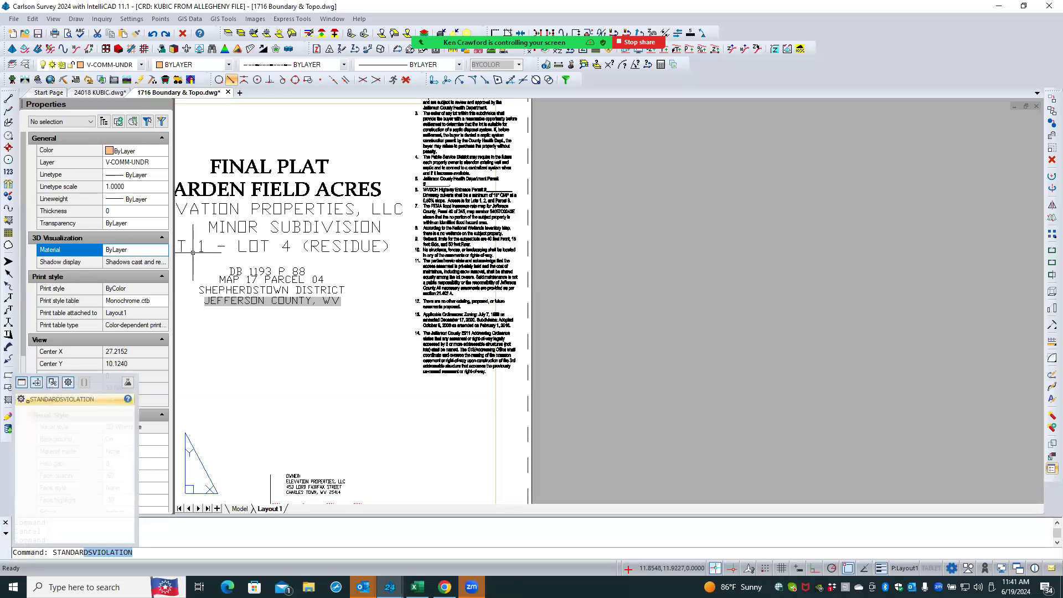
key(Escape)
text(style)
key(Return)
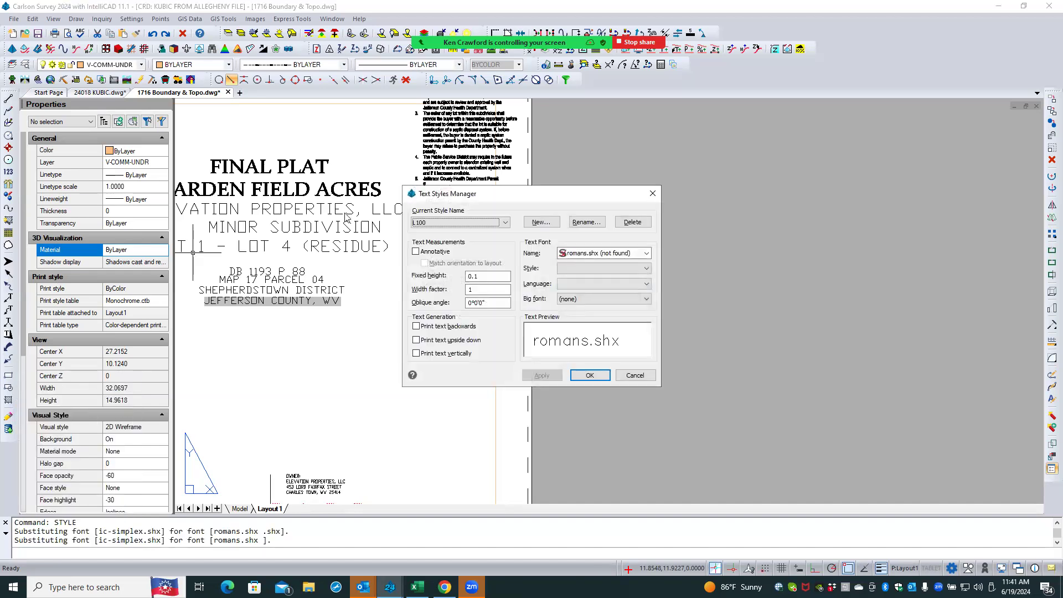
click(427, 222)
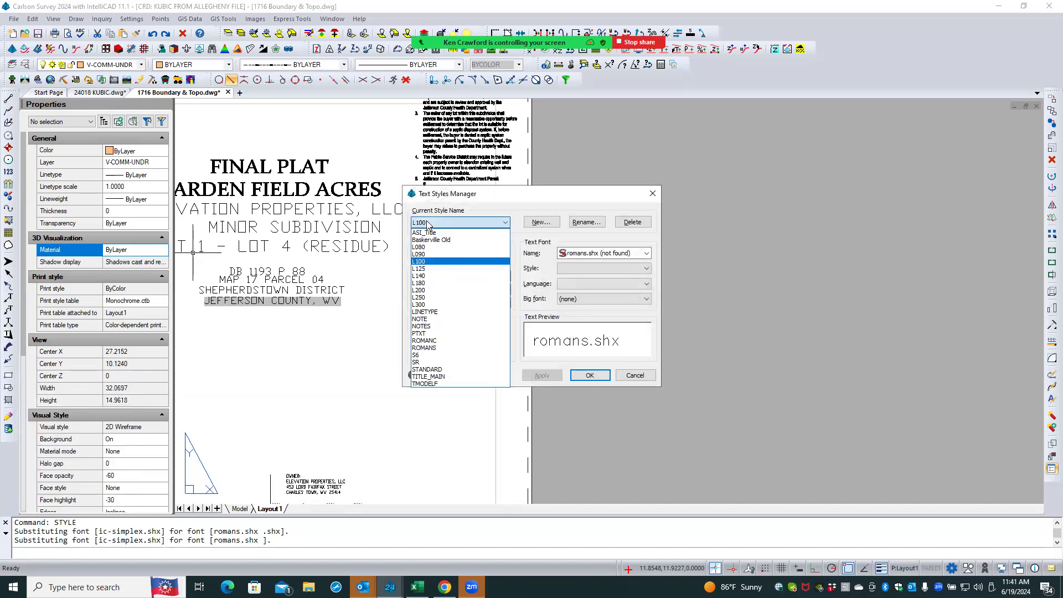
click(442, 372)
click(609, 253)
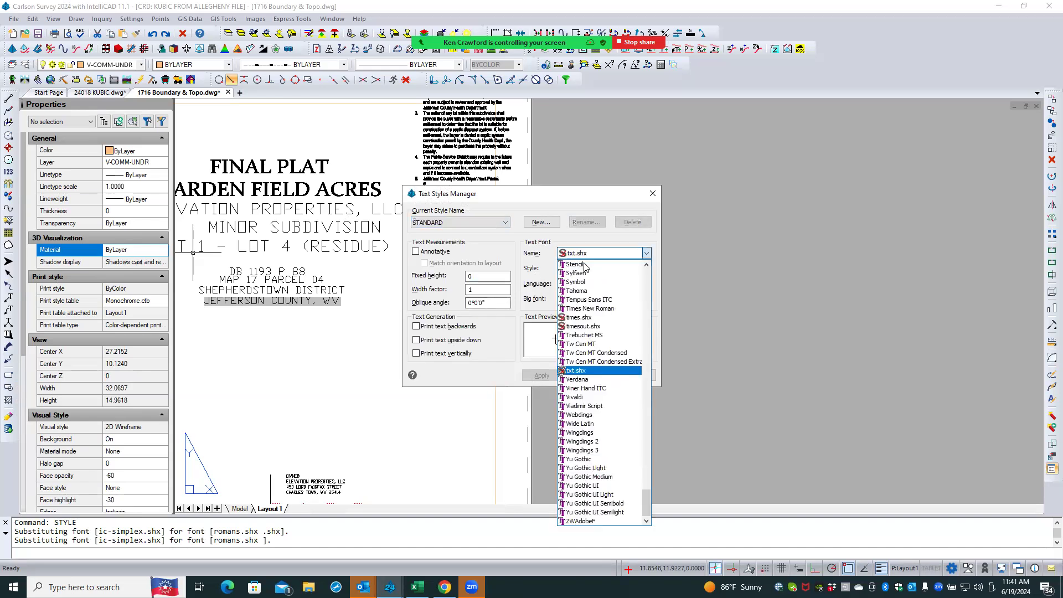
key(a)
click(611, 284)
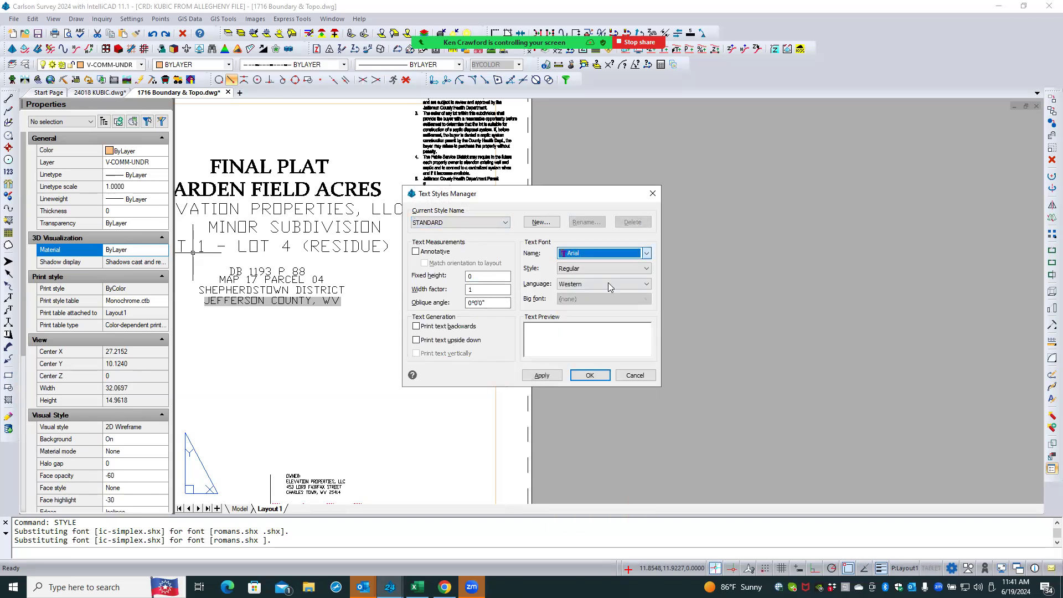
click(577, 378)
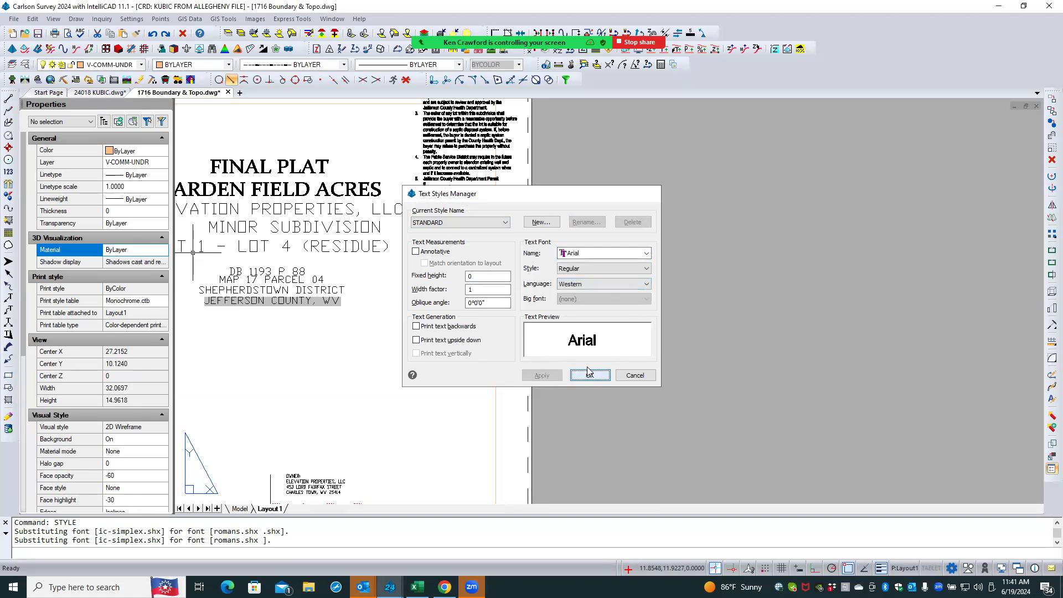
scroll(388, 371, down, 3)
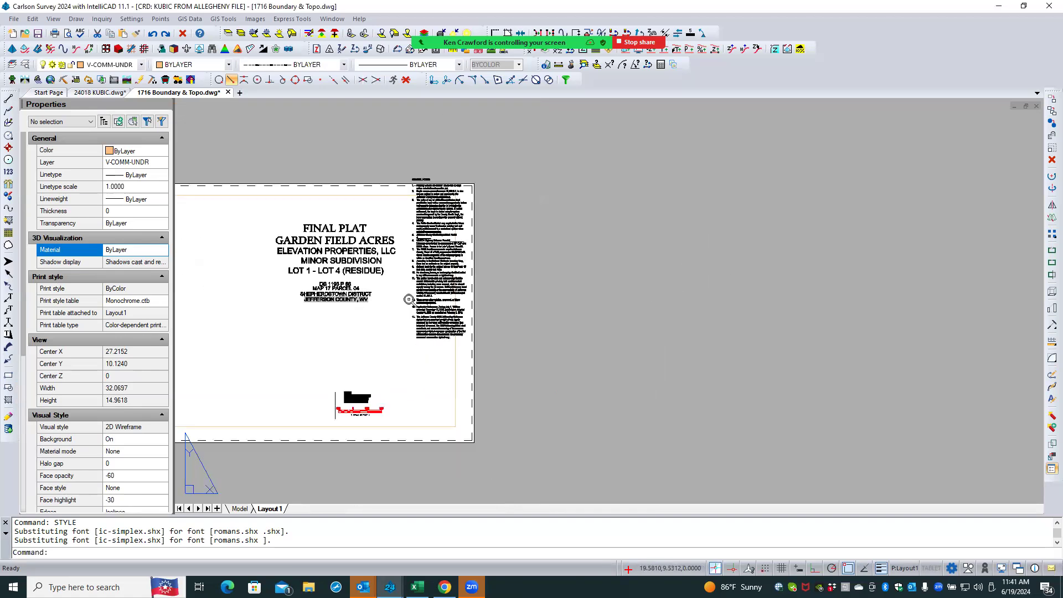
- Zoom in on the pasted owner block and bar scale in Layout1 and inspect the bar scale and its caption text properties
scroll(356, 412, up, 2)
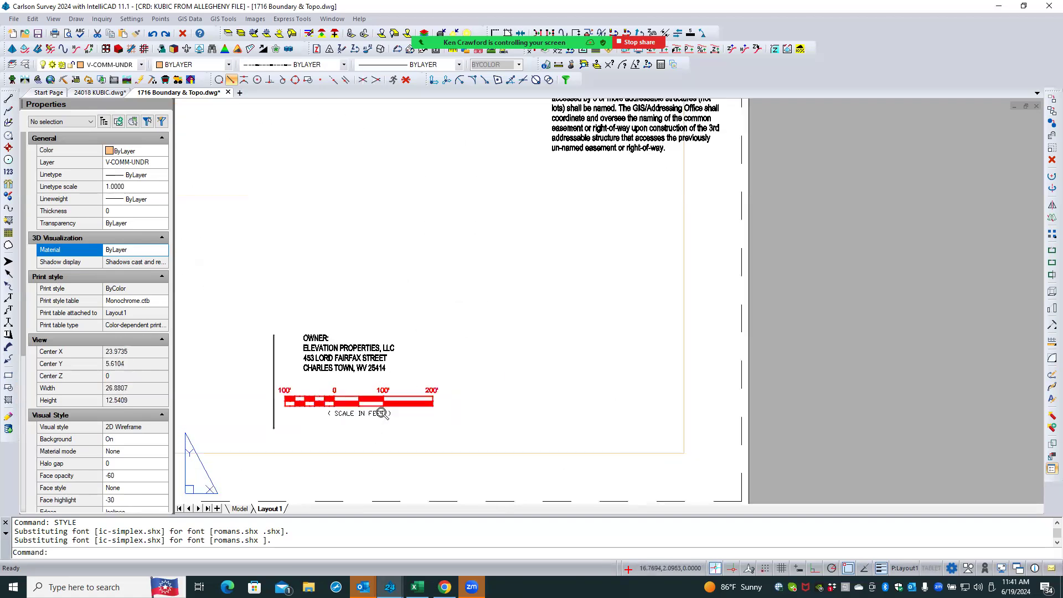
scroll(356, 415, up, 4)
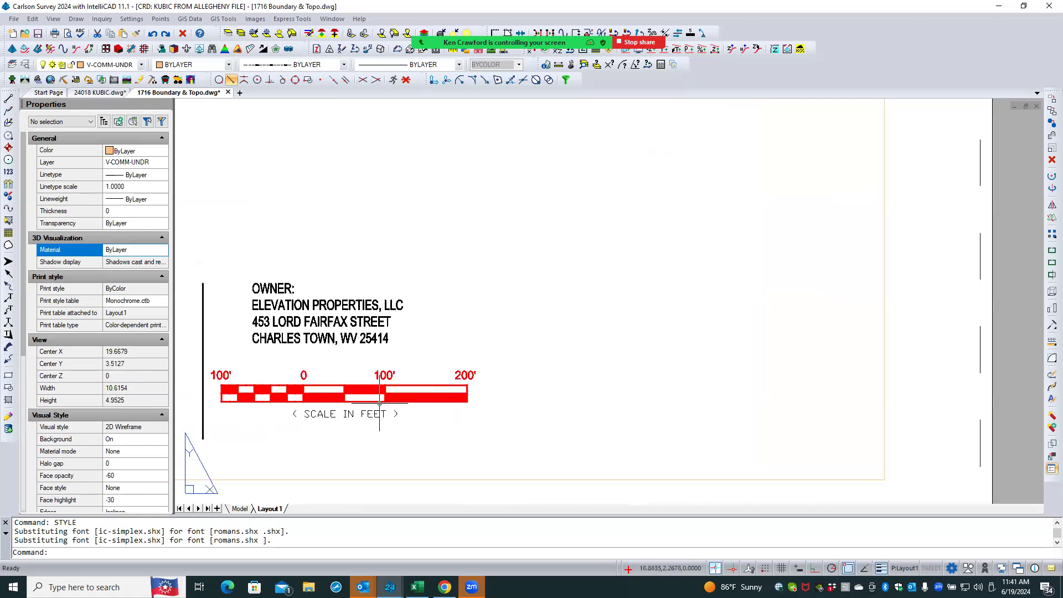
scroll(373, 409, up, 2)
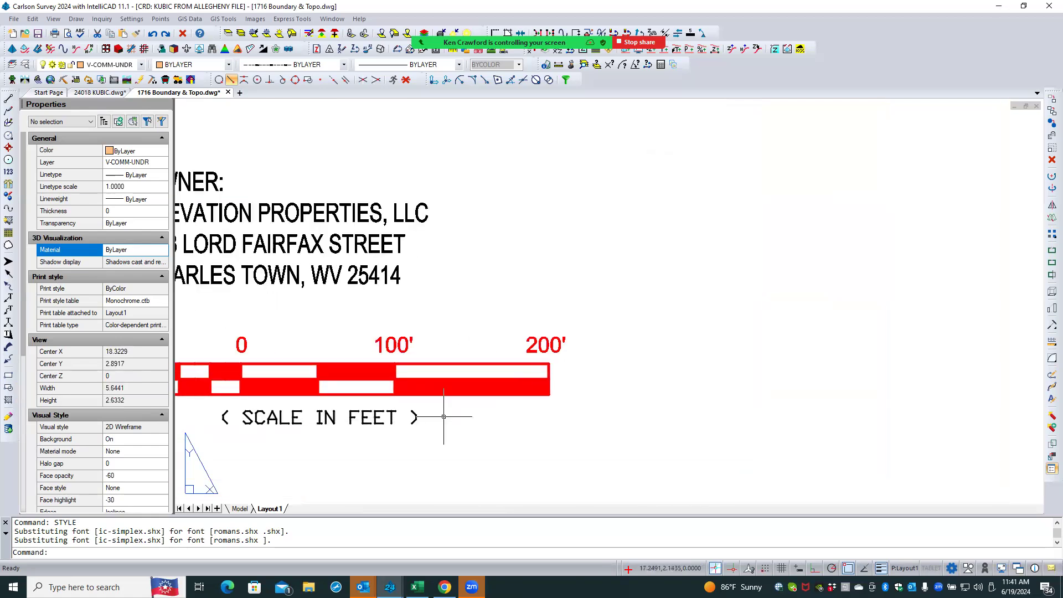
scroll(509, 416, down, 1)
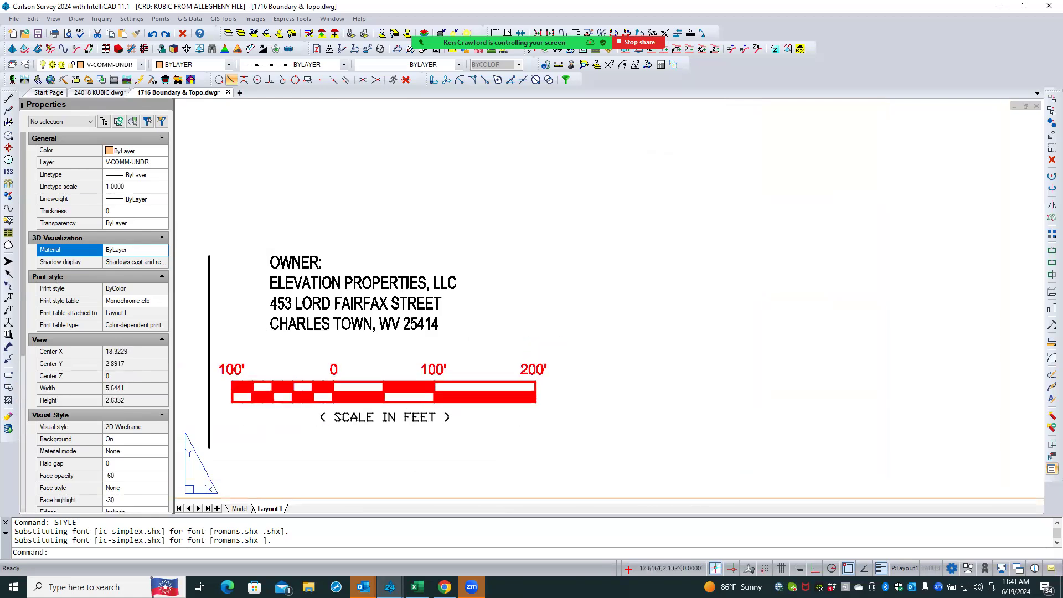
click(475, 381)
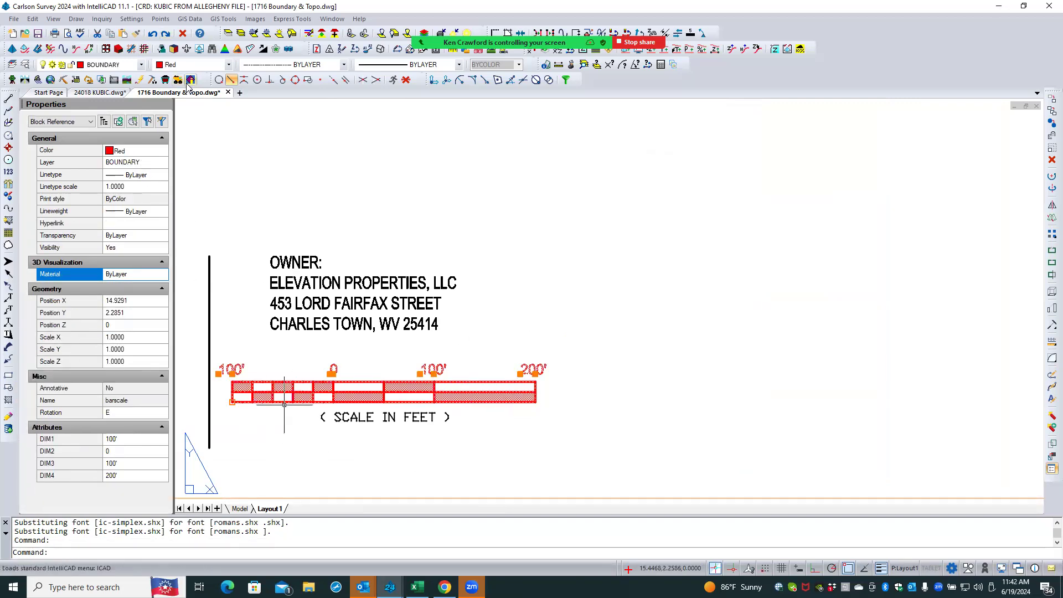
key(Escape)
key(Escape)
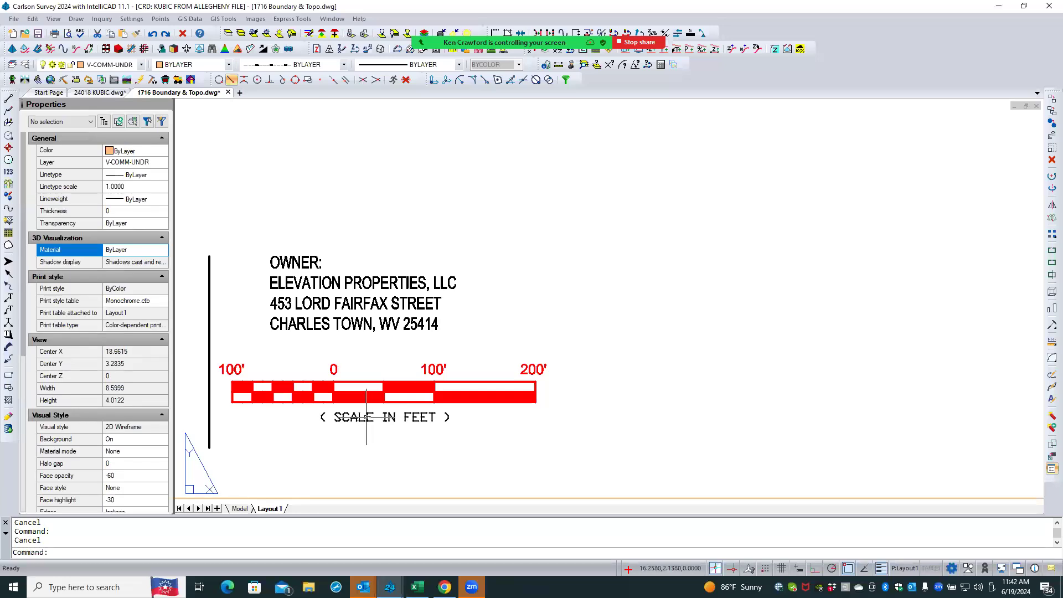
click(366, 416)
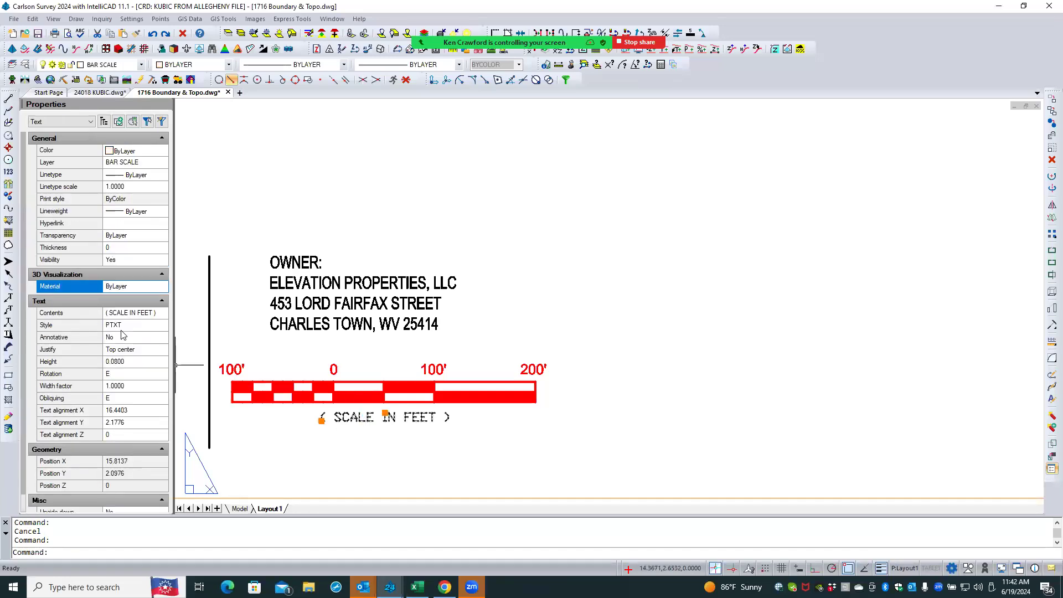
key(Escape)
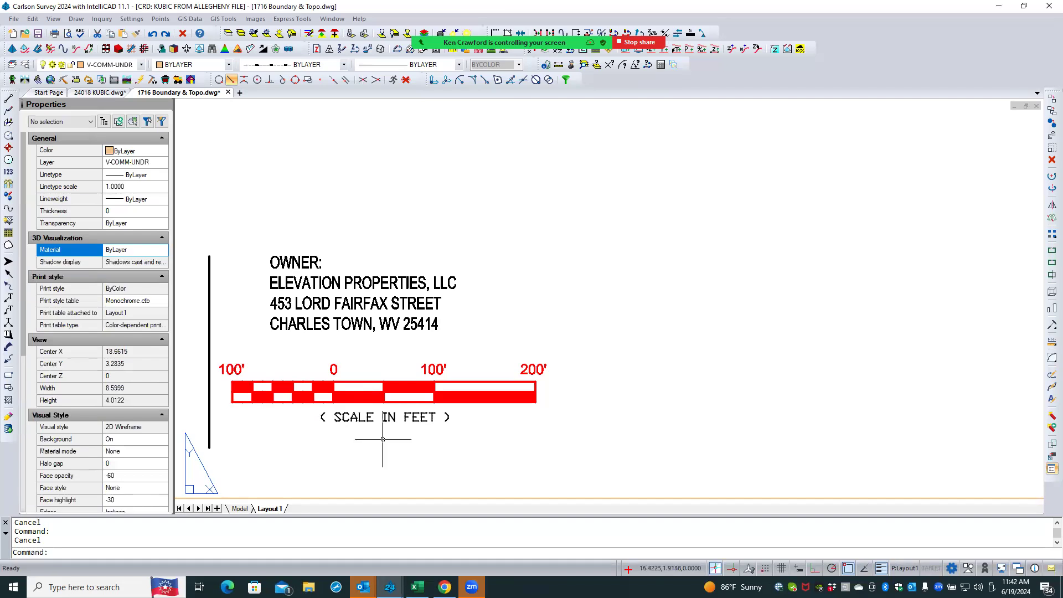
- Set the PTXT text style's font to Calibri Light and save the style change
scroll(382, 439, up, 2)
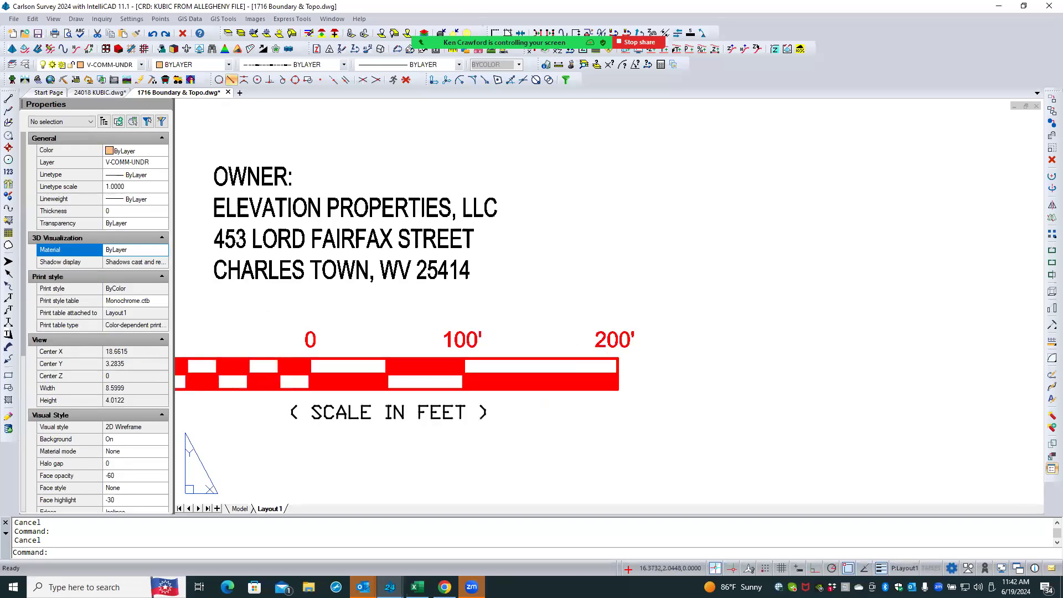
text(style)
key(Return)
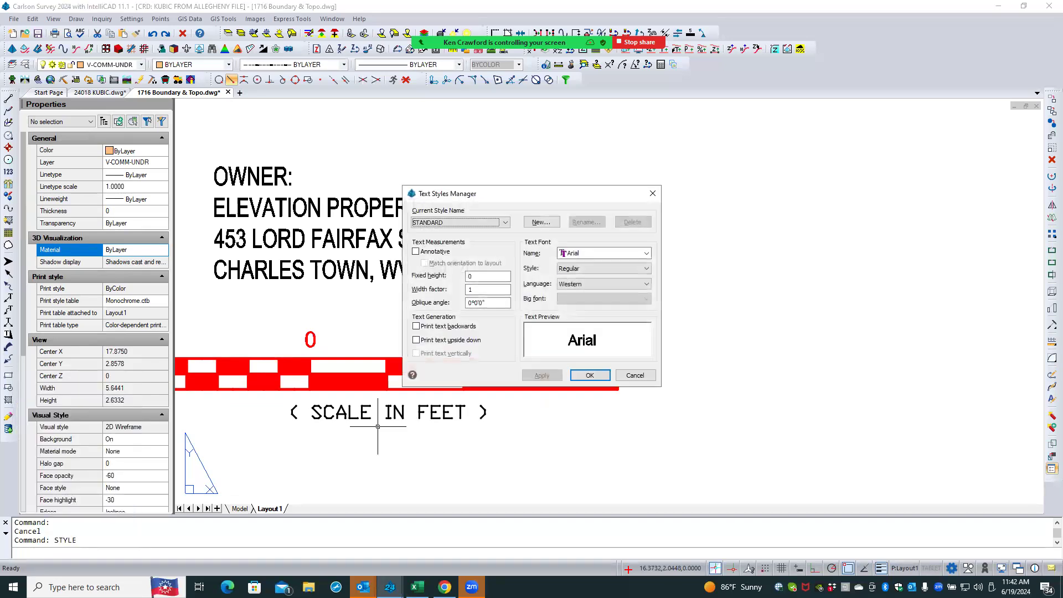
click(486, 223)
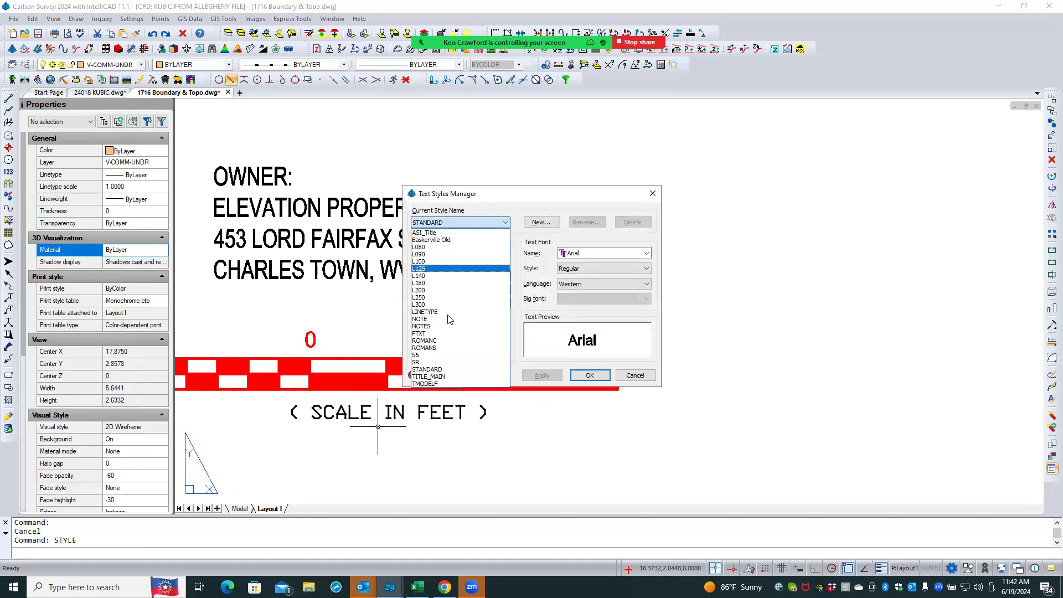
click(441, 334)
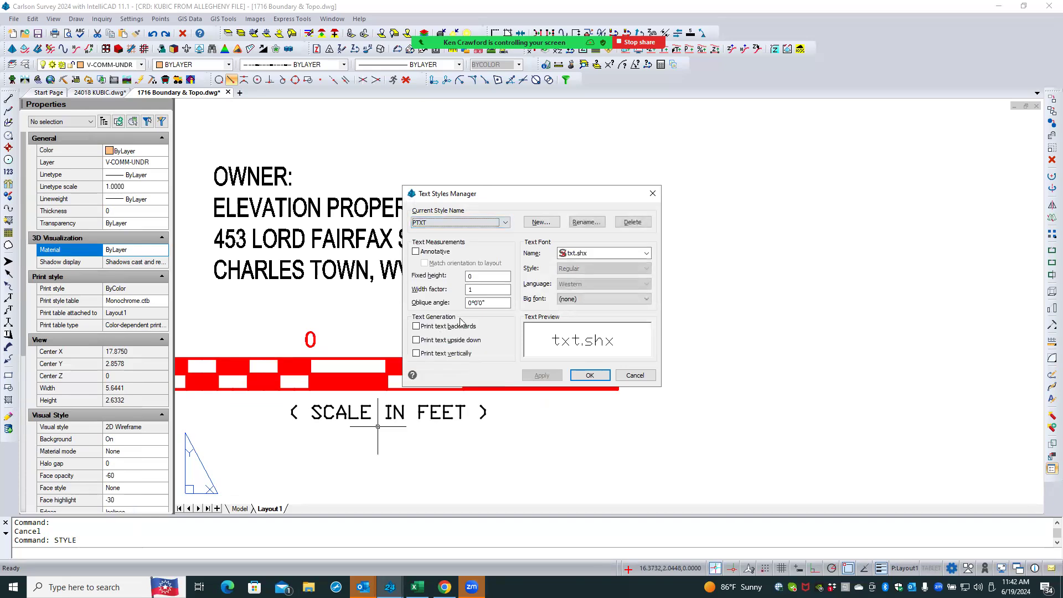
click(578, 253)
key(c)
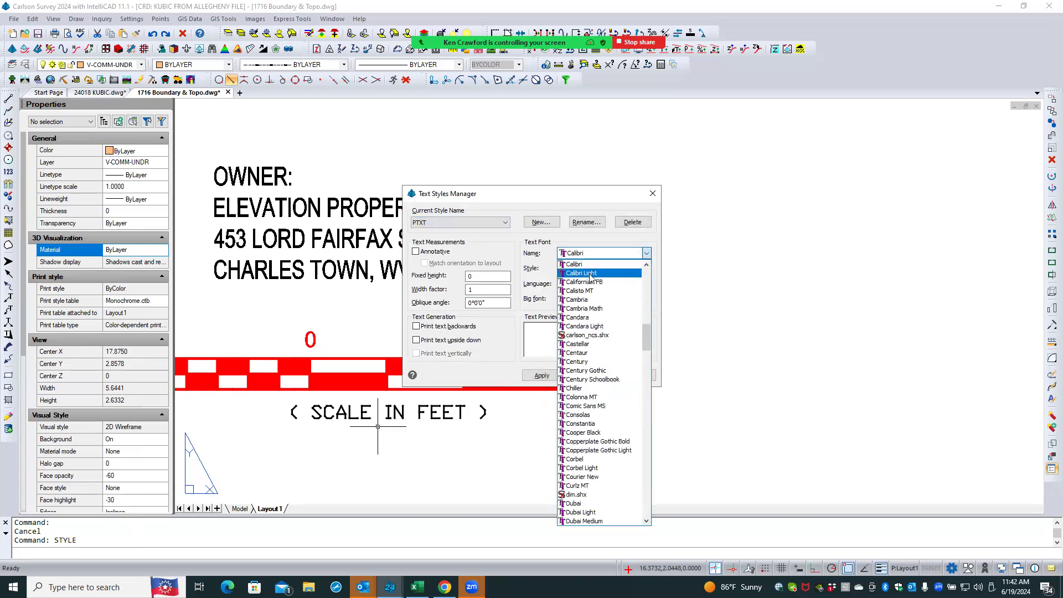
click(591, 274)
click(589, 376)
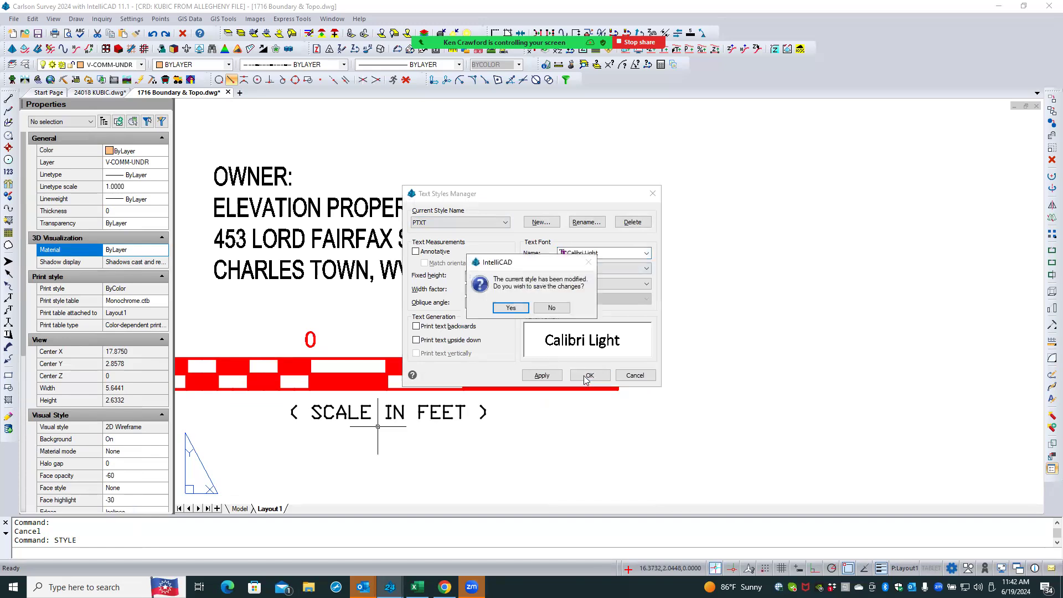
click(510, 307)
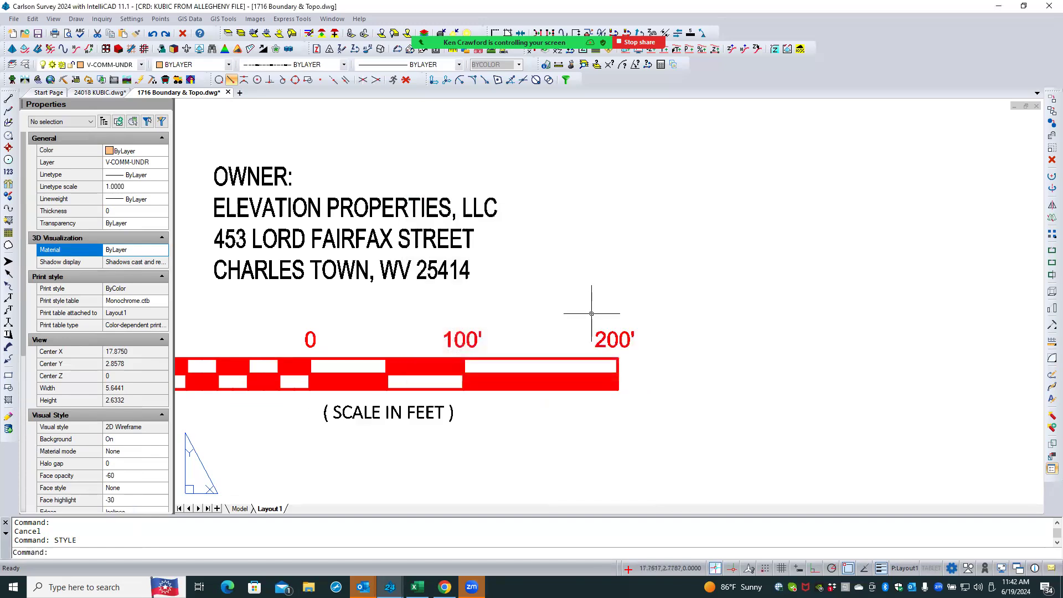
- Erase all the pasted title items and inner rectangle from the 1716 drawing's Layout1 sheet
scroll(535, 384, down, 3)
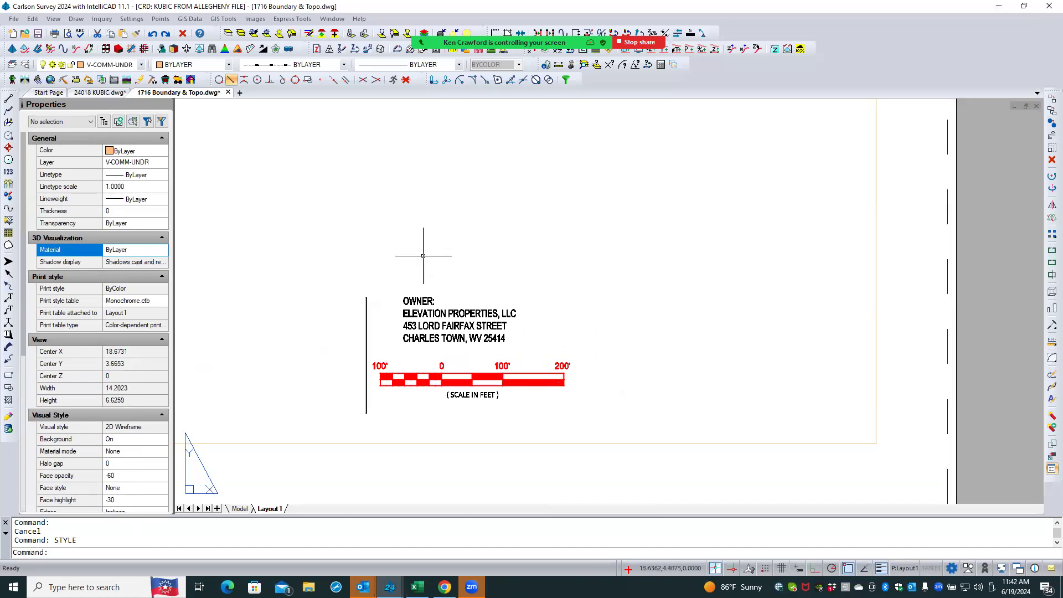
scroll(433, 328, down, 4)
middle_drag(339, 214, 367, 279)
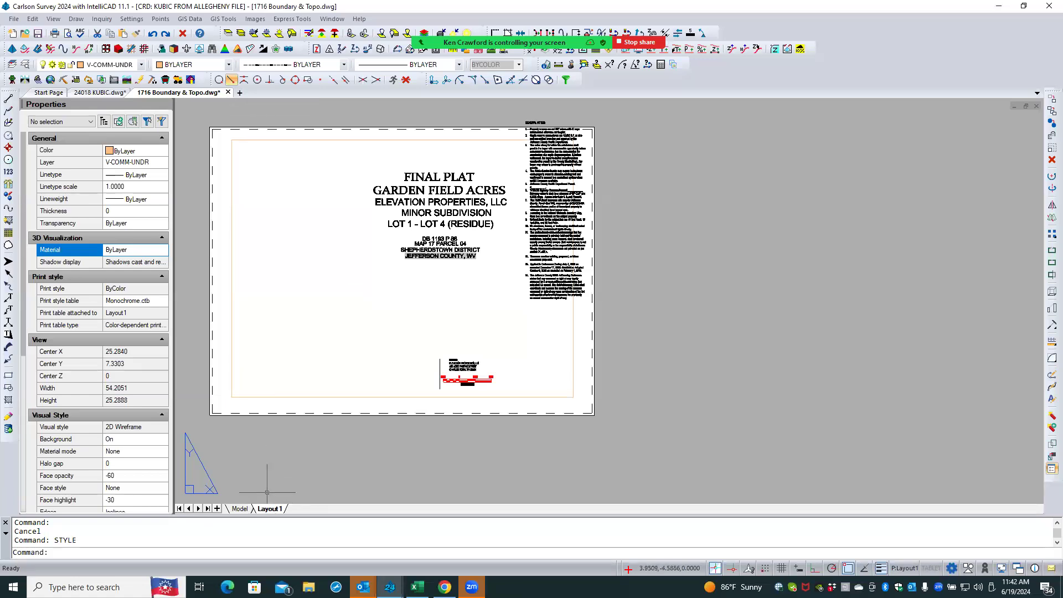
click(206, 456)
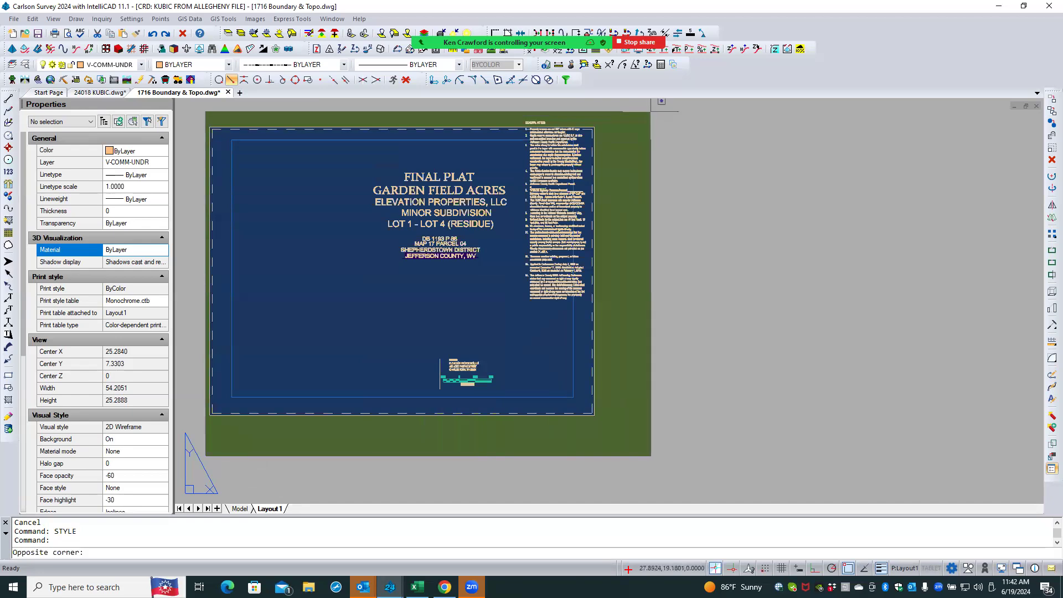
click(655, 108)
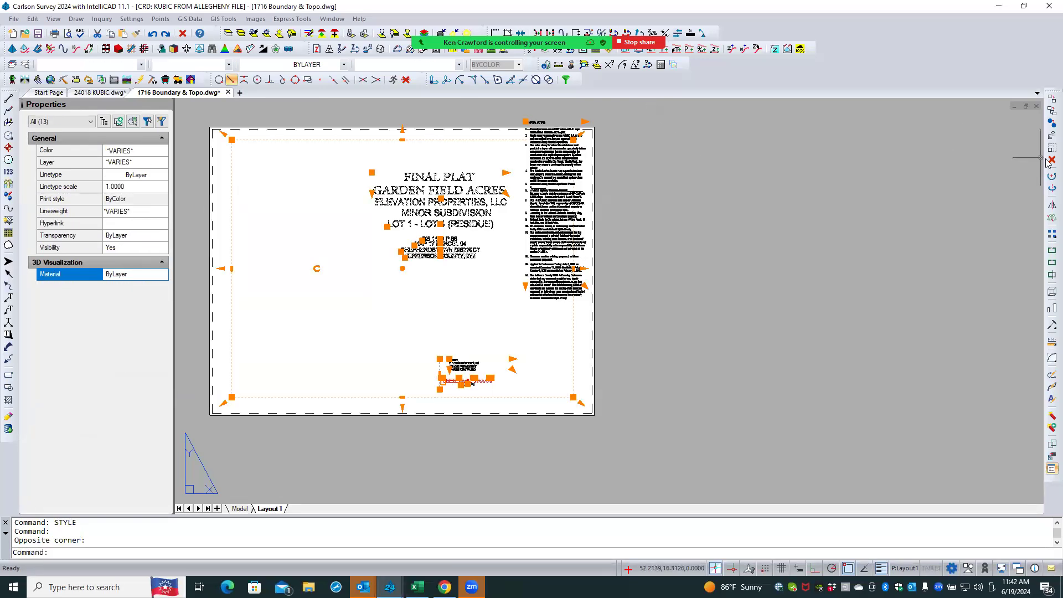
key(Delete)
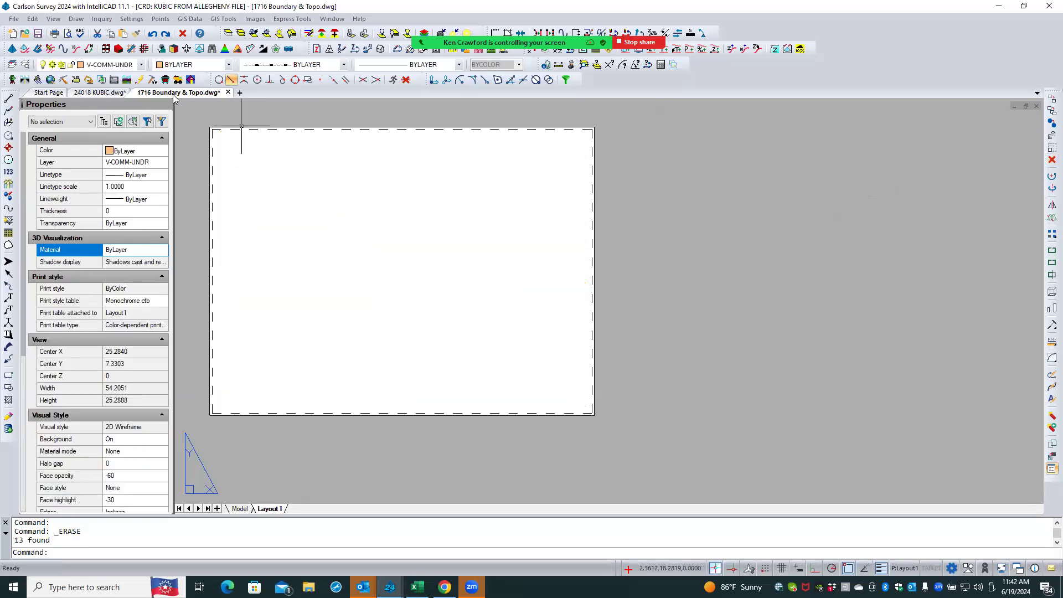
- Switch to the 24018 KUBIC drawing and review its FINAL PLAT, COVER SHEET and ACCESS EASEMENT layouts
click(99, 92)
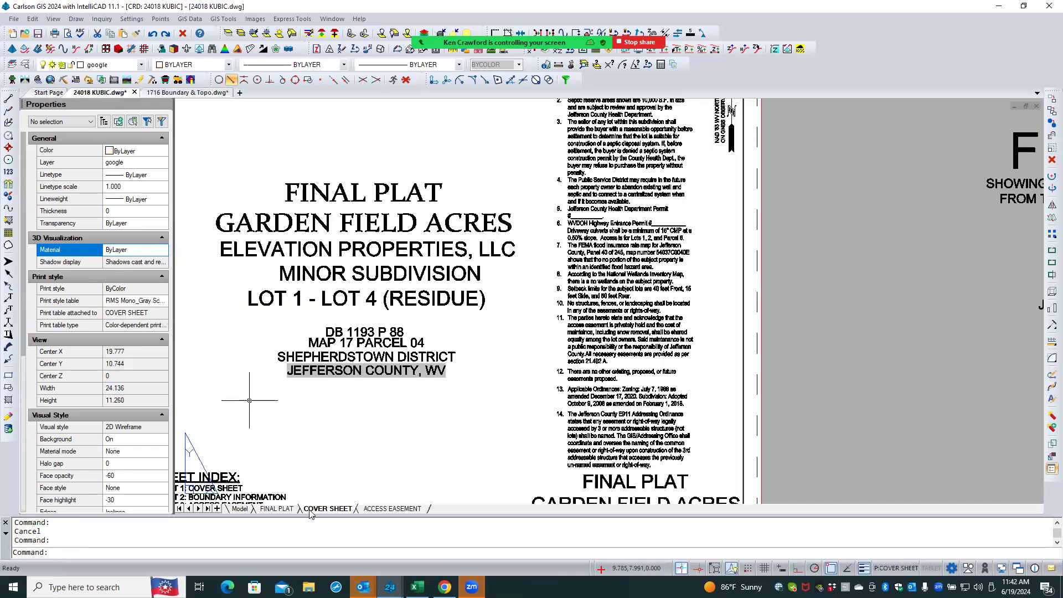
click(275, 508)
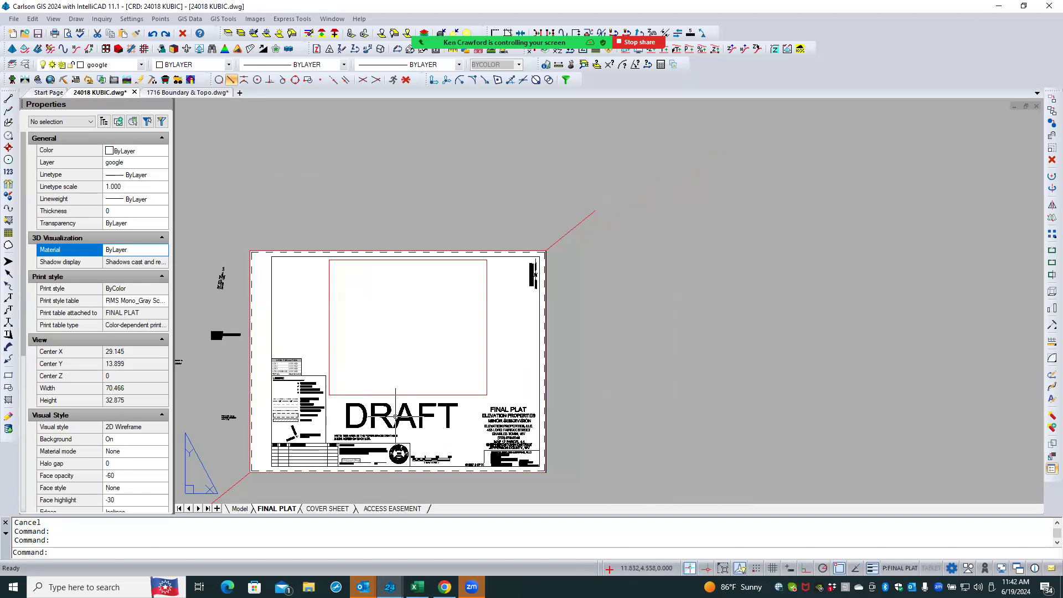
click(395, 418)
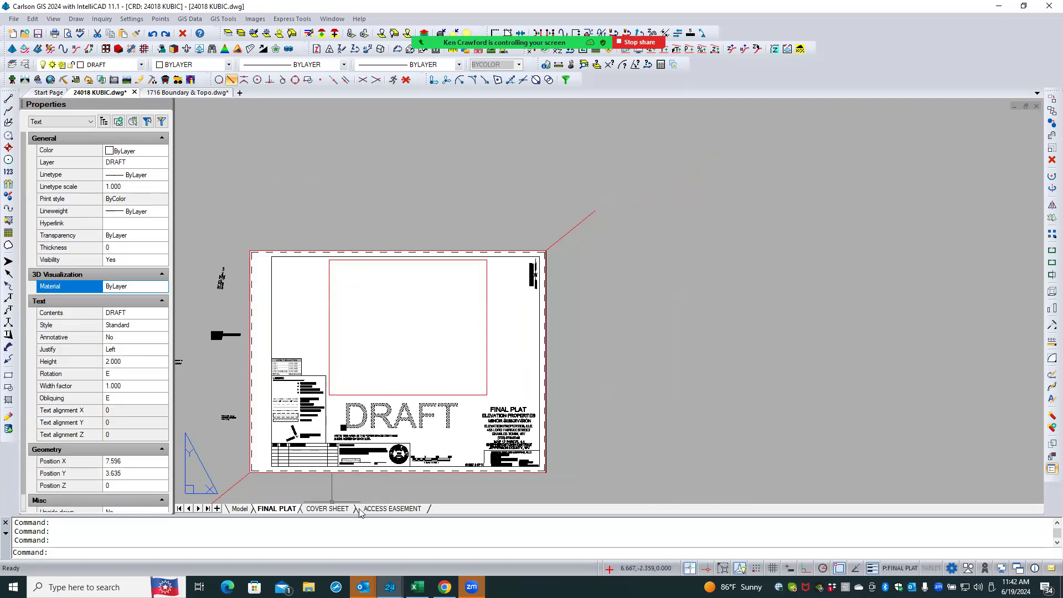
click(376, 509)
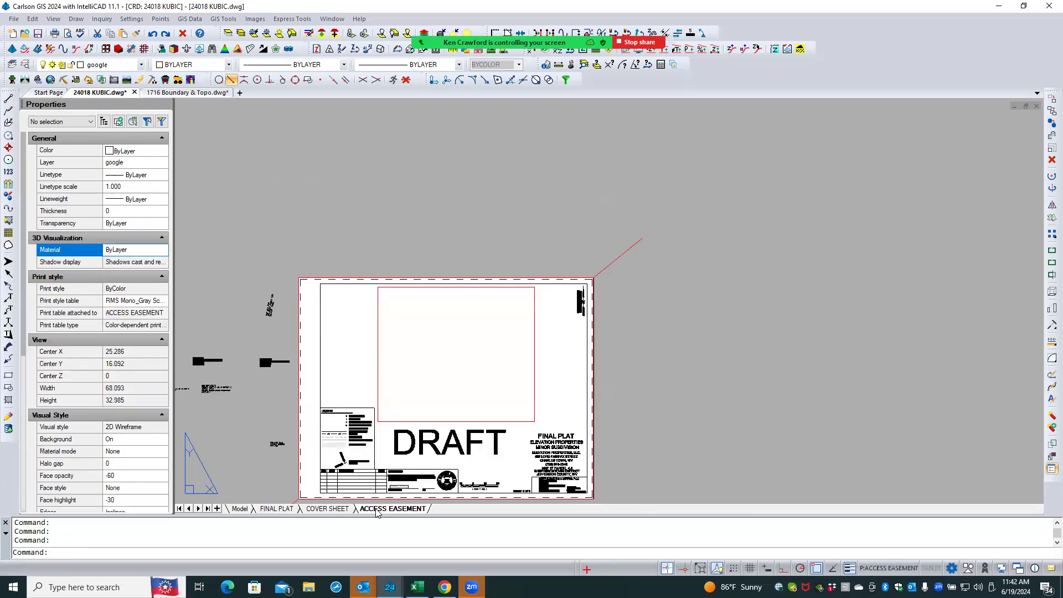
click(335, 509)
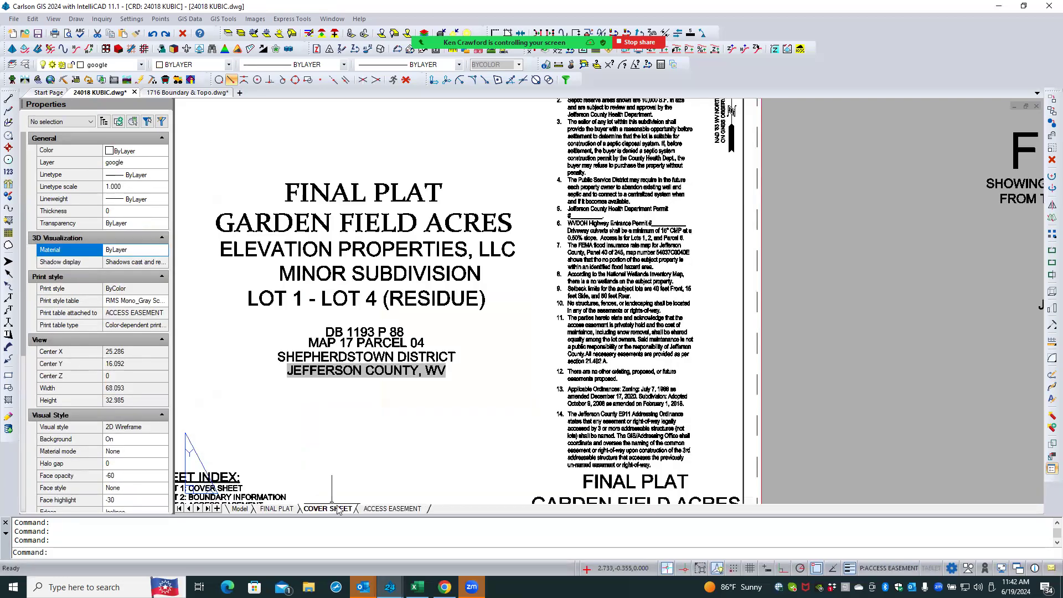
scroll(481, 409, down, 3)
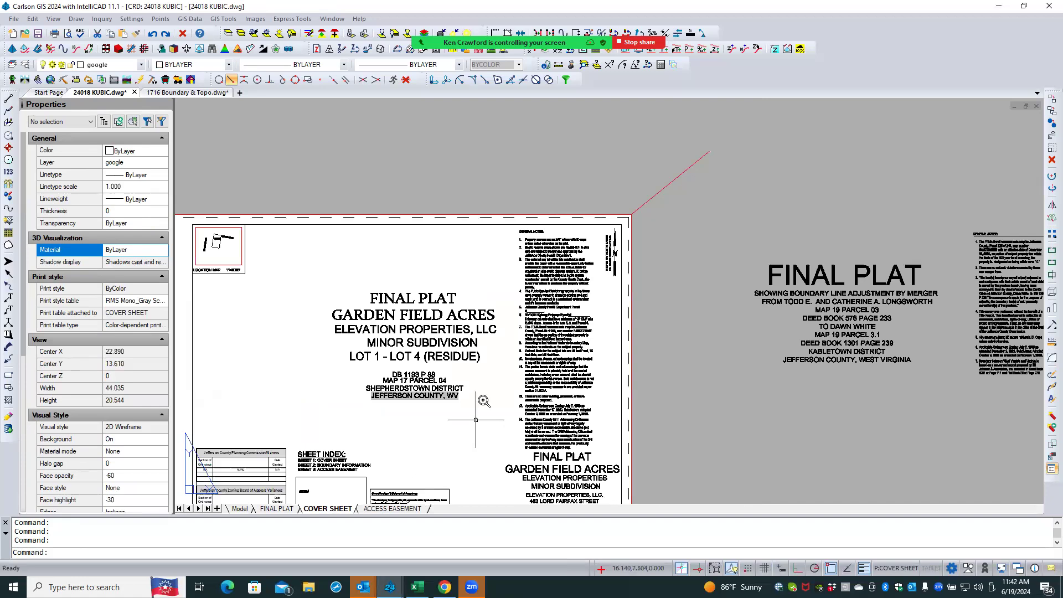
scroll(487, 397, down, 2)
click(287, 509)
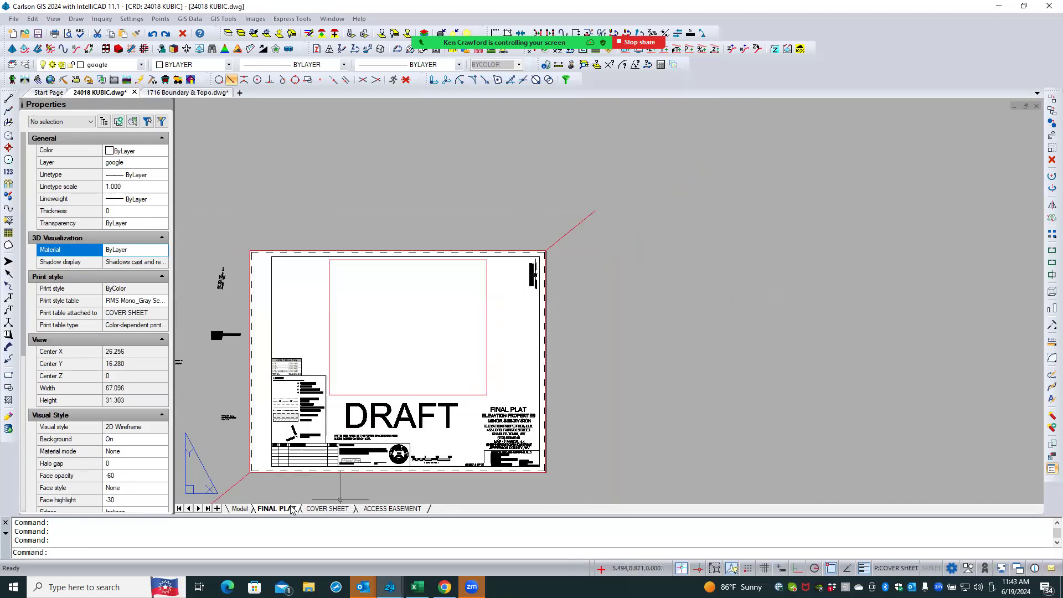
- On the FINAL PLAT layout, copy the DRAFT text with a base point at the sheet's upper-left corner
click(363, 425)
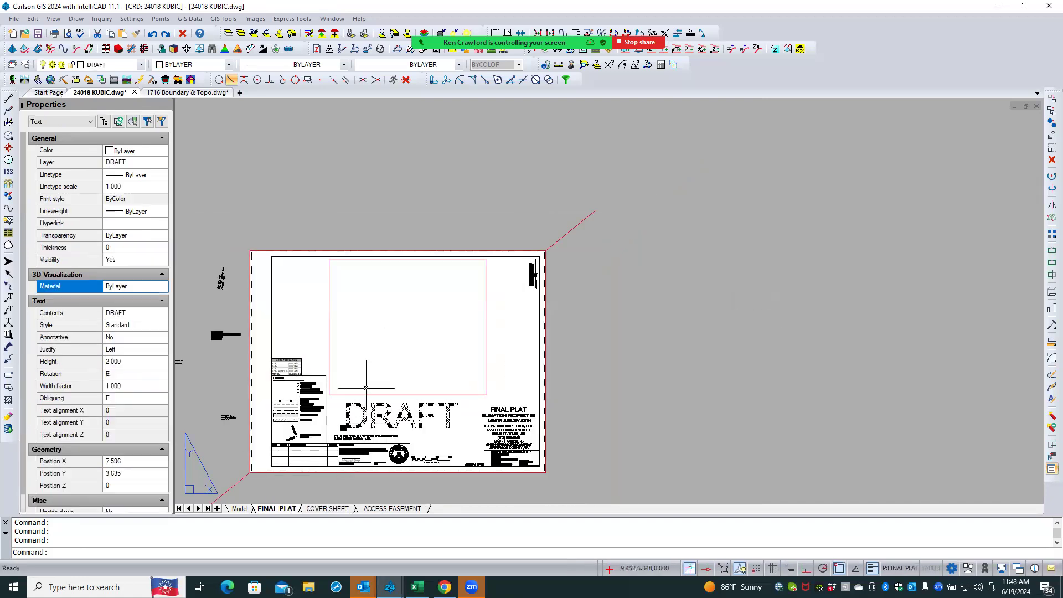
right_click(370, 358)
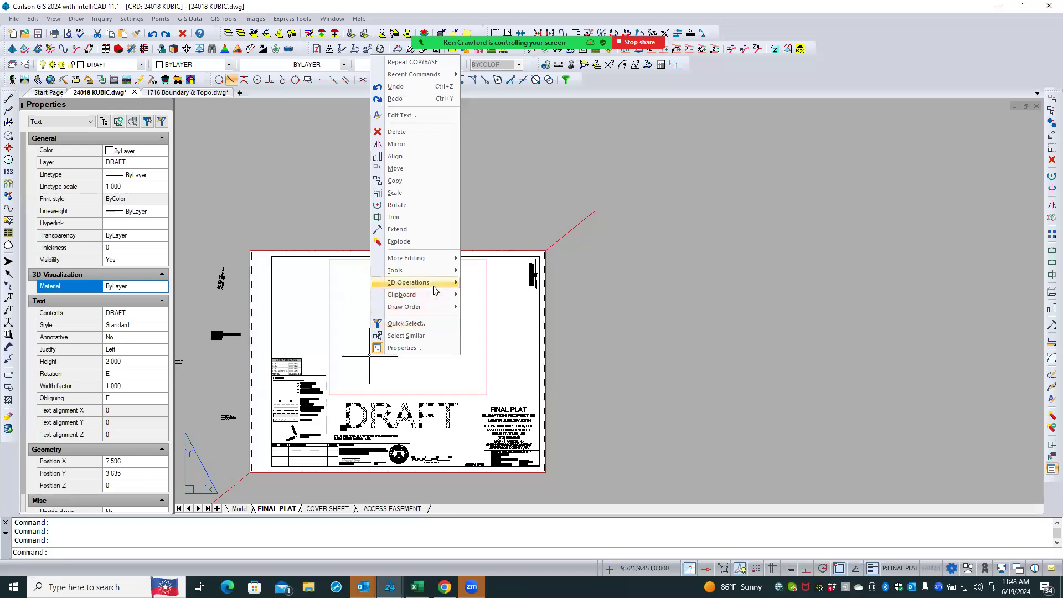
mouse_move(437, 298)
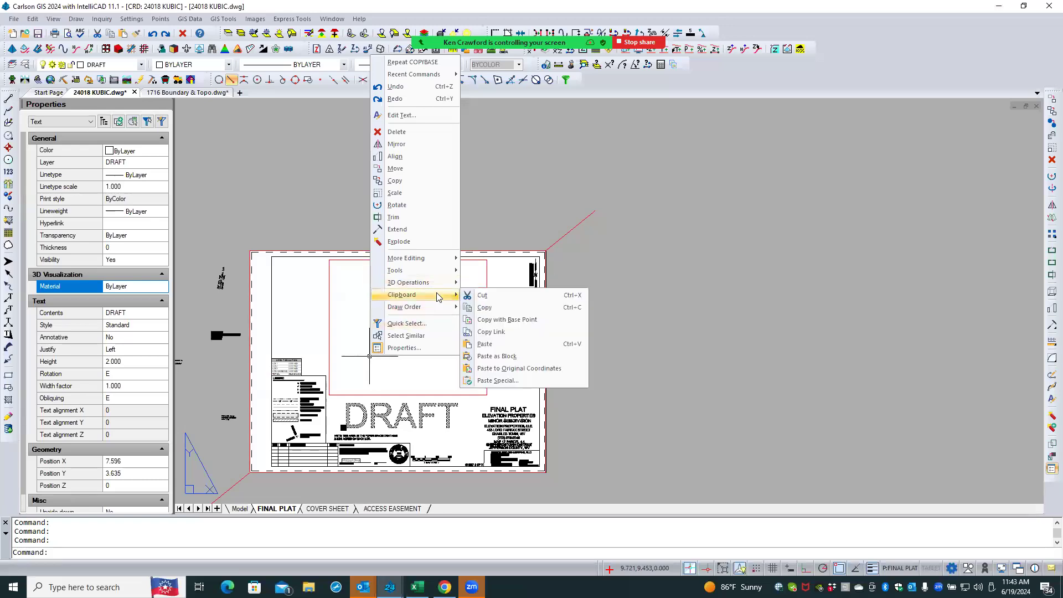
click(520, 321)
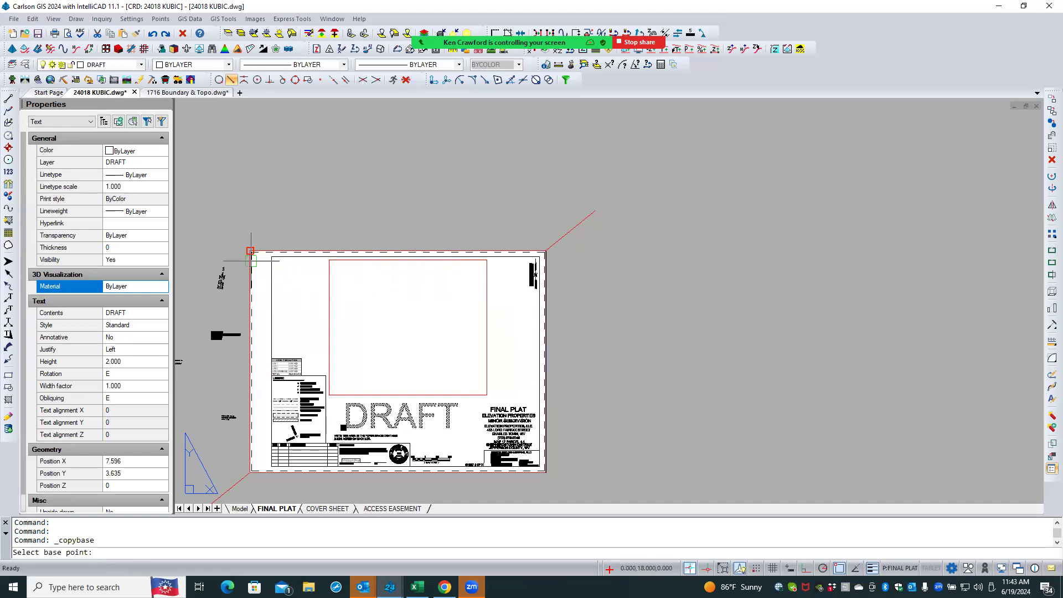
click(250, 251)
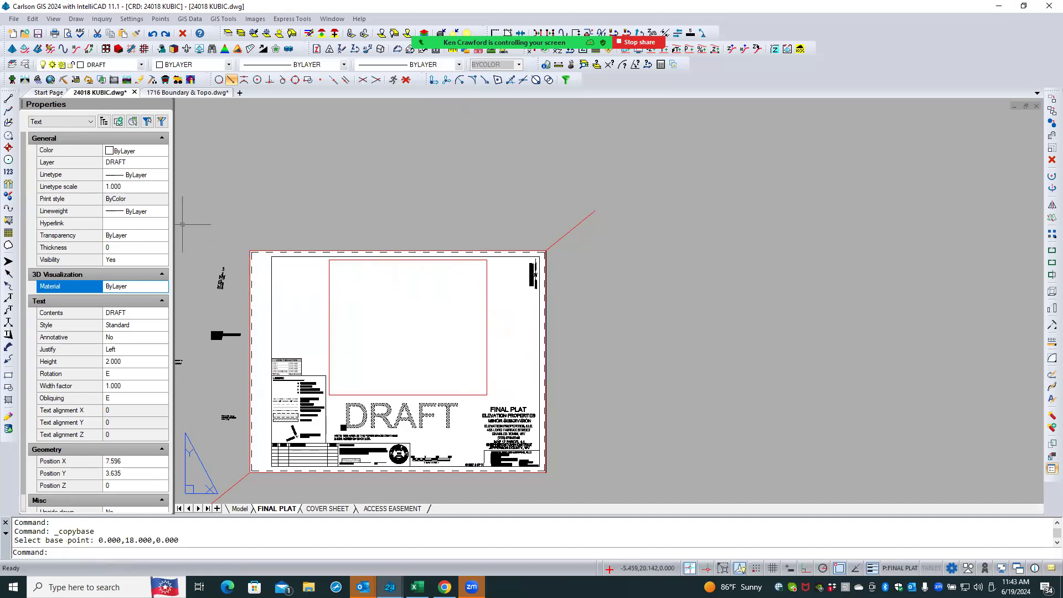
- Try to paste the copied DRAFT text onto the COVER SHEET layout
click(327, 508)
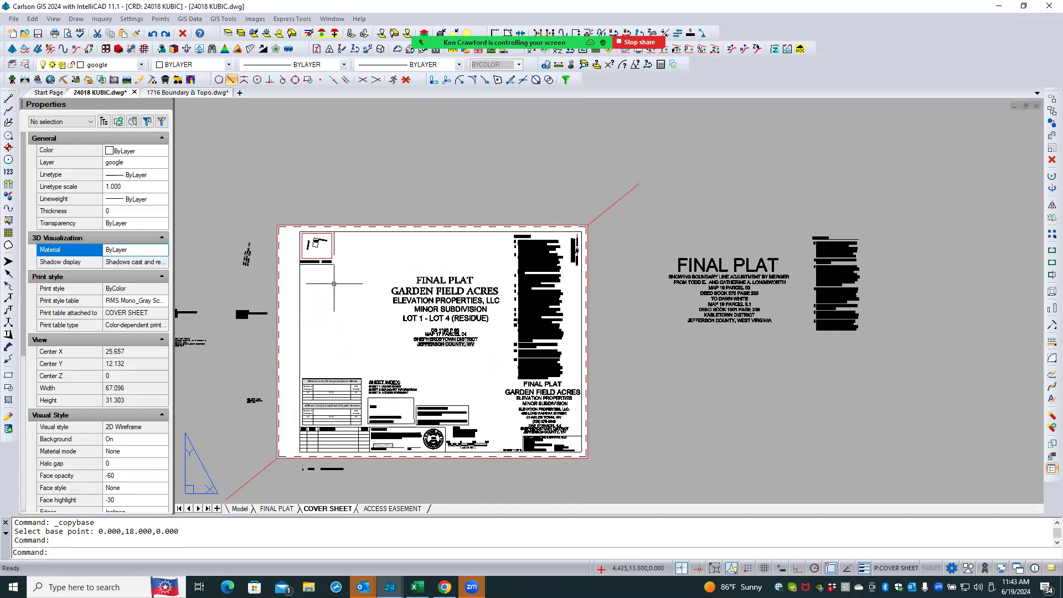
right_click(337, 290)
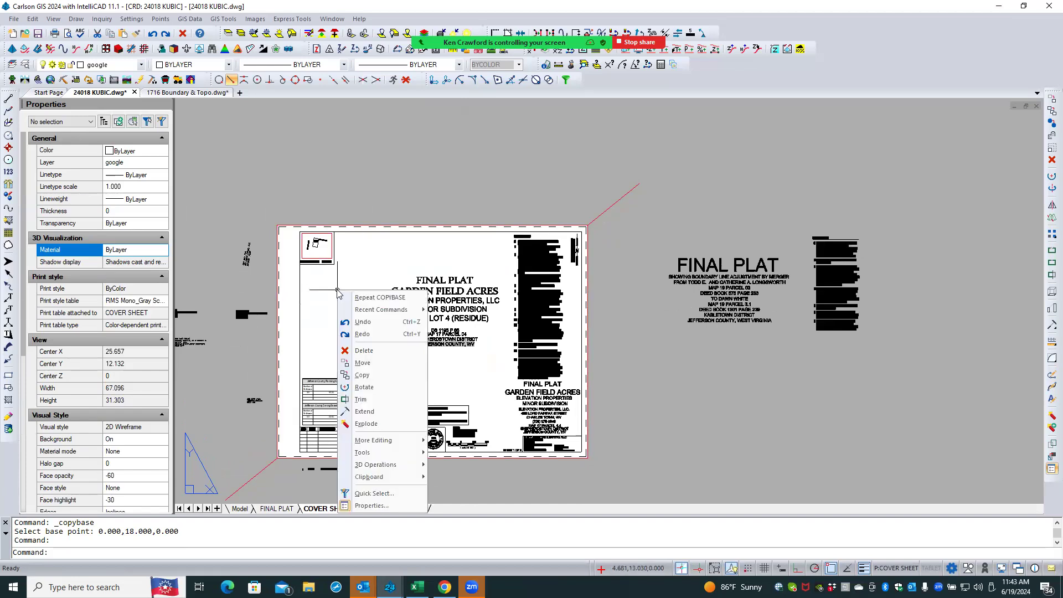
mouse_move(385, 478)
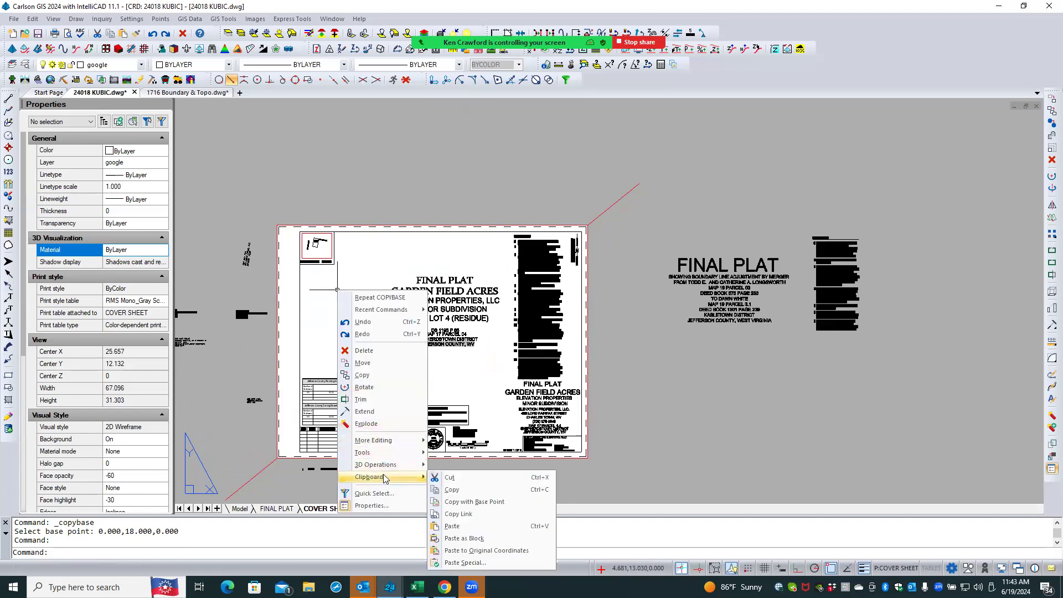
click(452, 525)
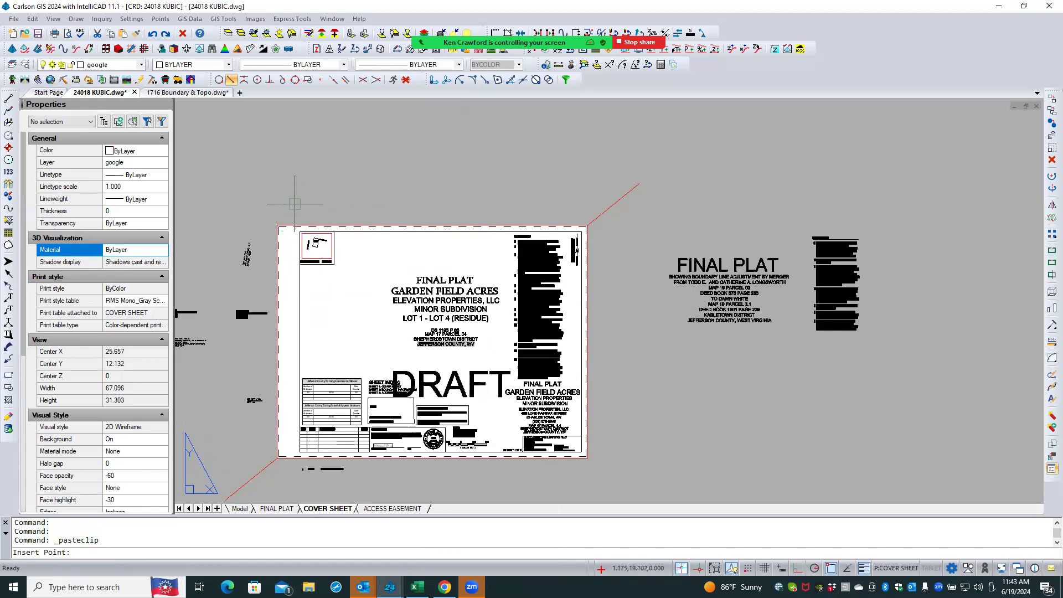
key(Escape)
key(Escape)
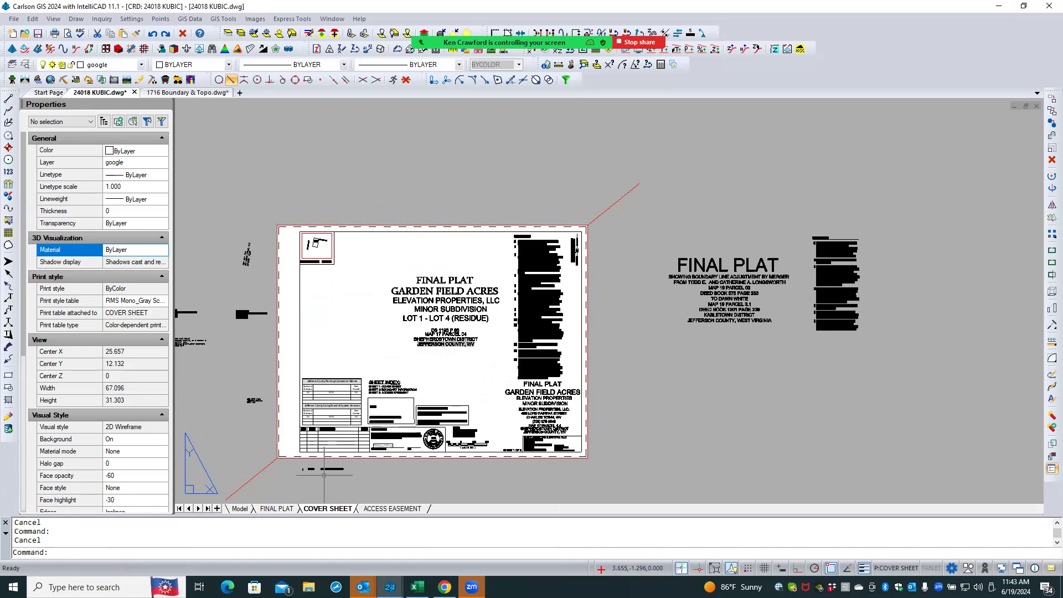
- Review the FINAL PLAT, COVER SHEET and ACCESS EASEMENT layouts, ending in model space
click(277, 508)
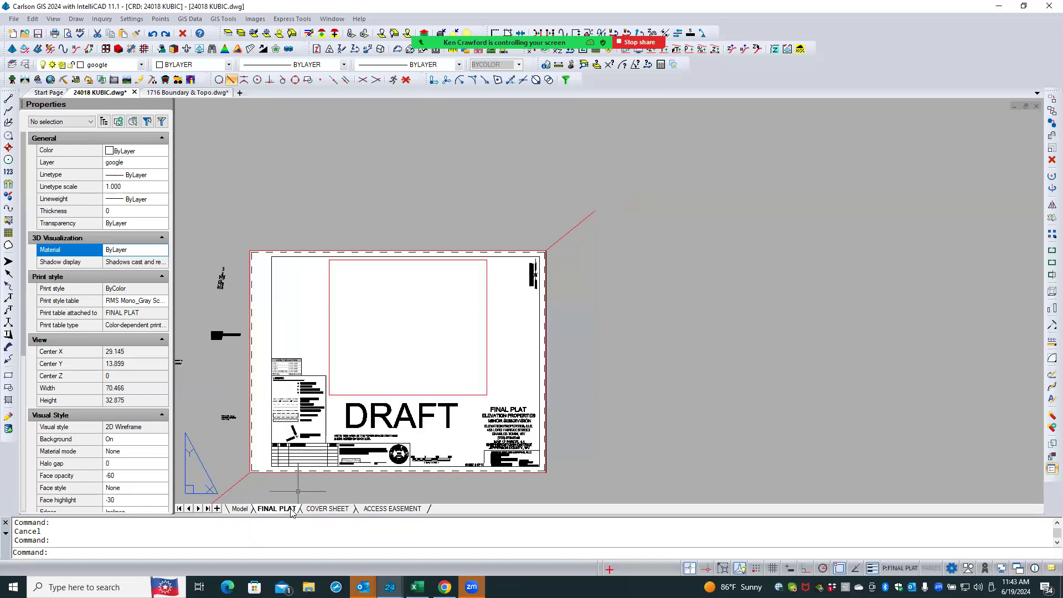
click(323, 510)
click(375, 510)
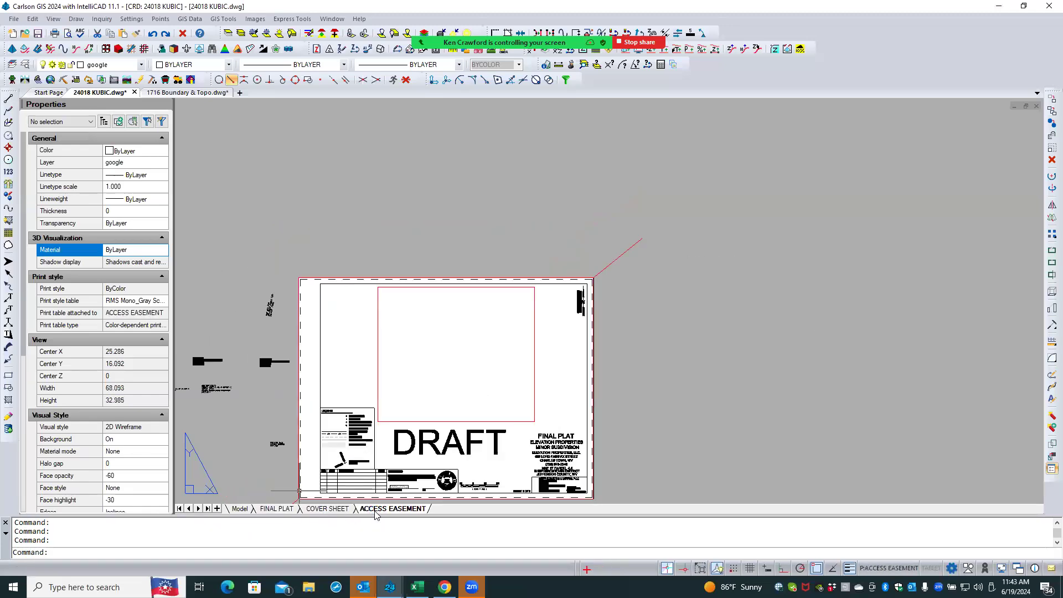
click(334, 509)
click(275, 509)
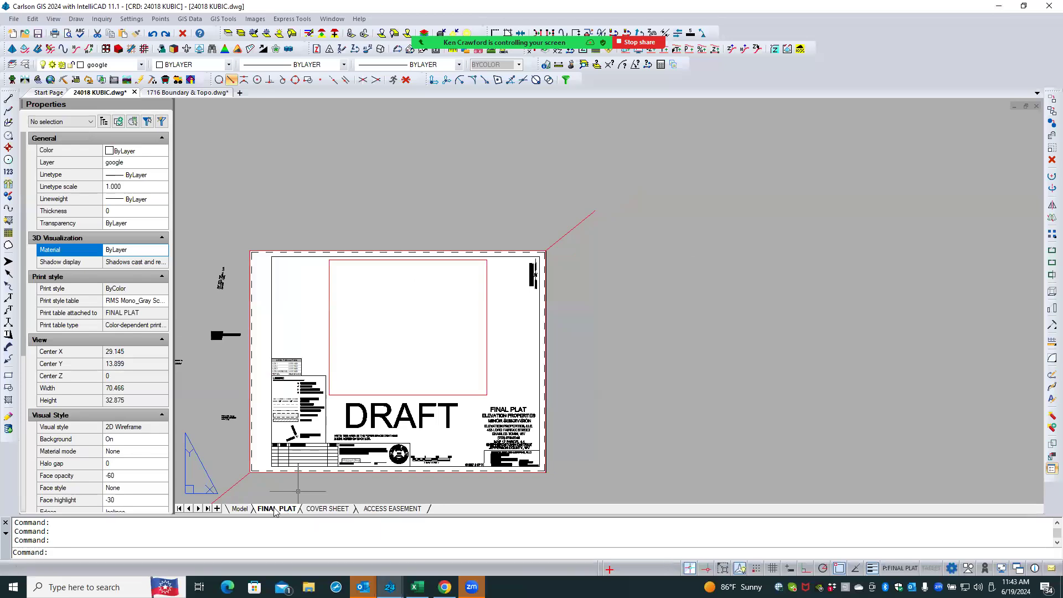
click(240, 509)
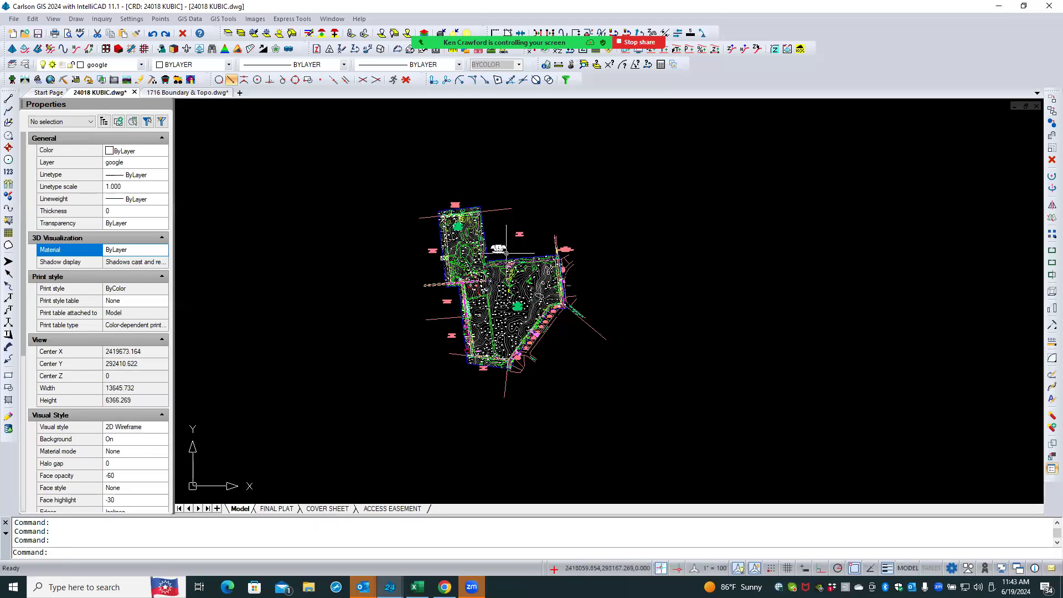
- Compare the model space of the 1716 Boundary & Topo drawing with the 24018 KUBIC drawing
click(208, 94)
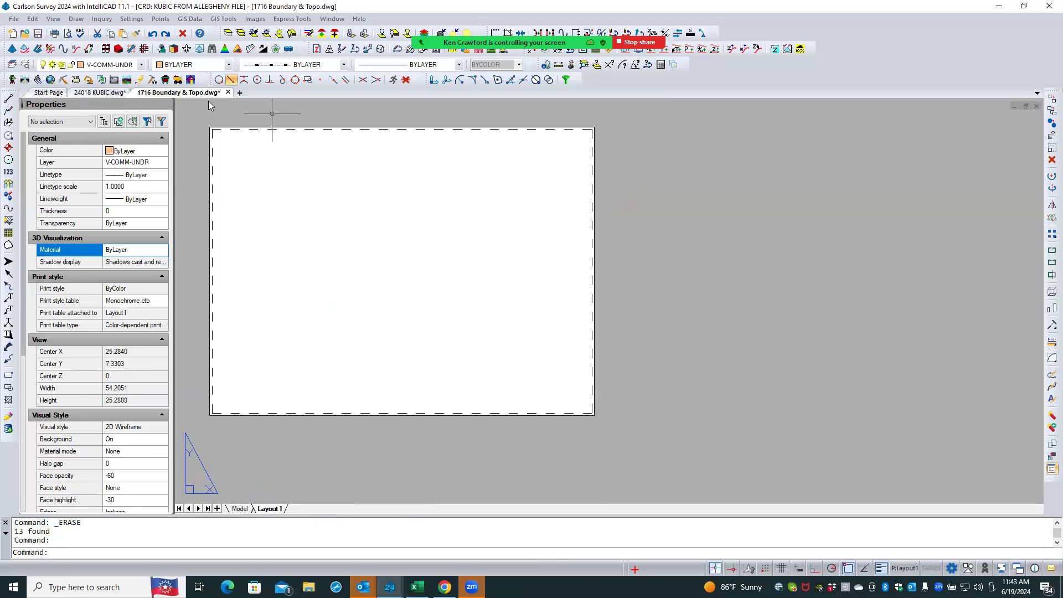
click(238, 509)
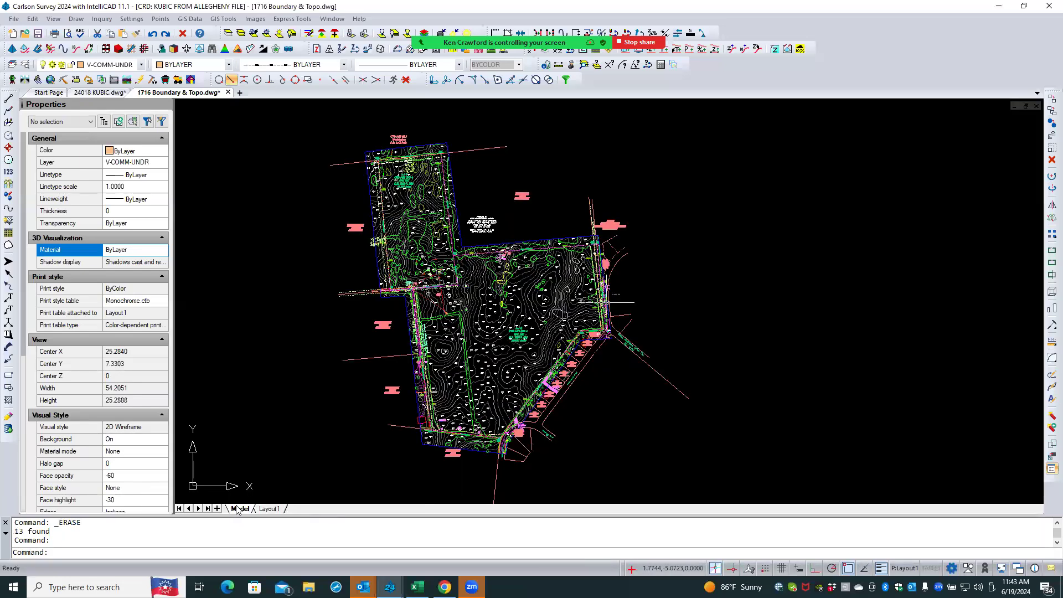
click(106, 93)
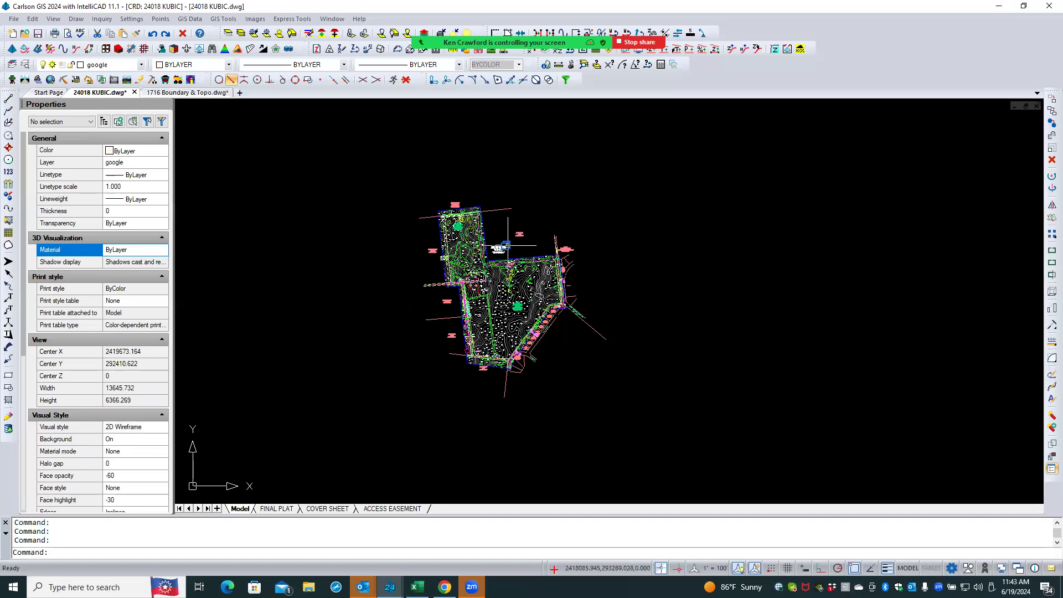
scroll(505, 245, up, 2)
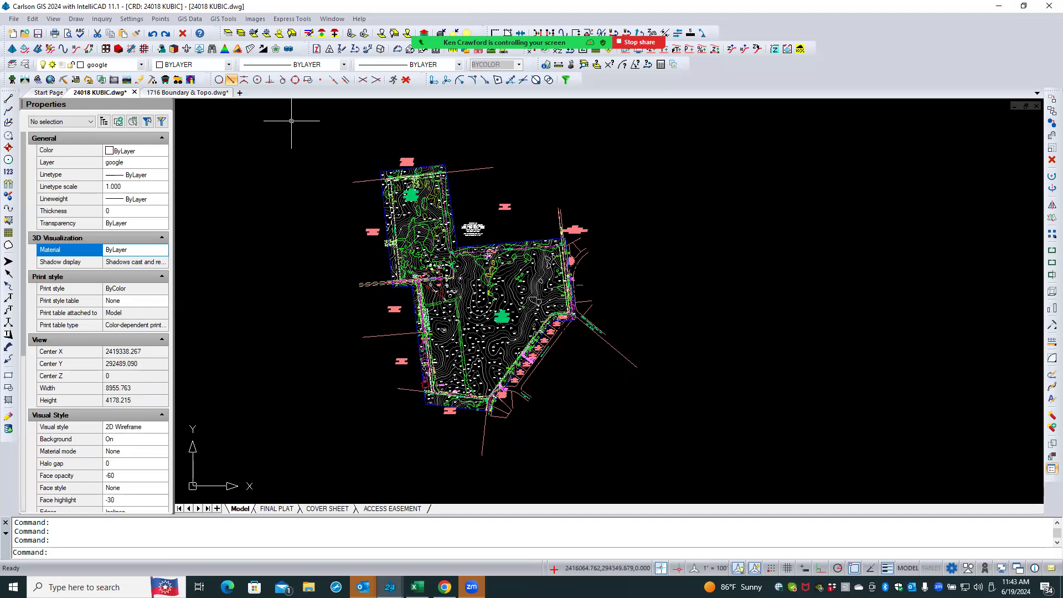
click(211, 94)
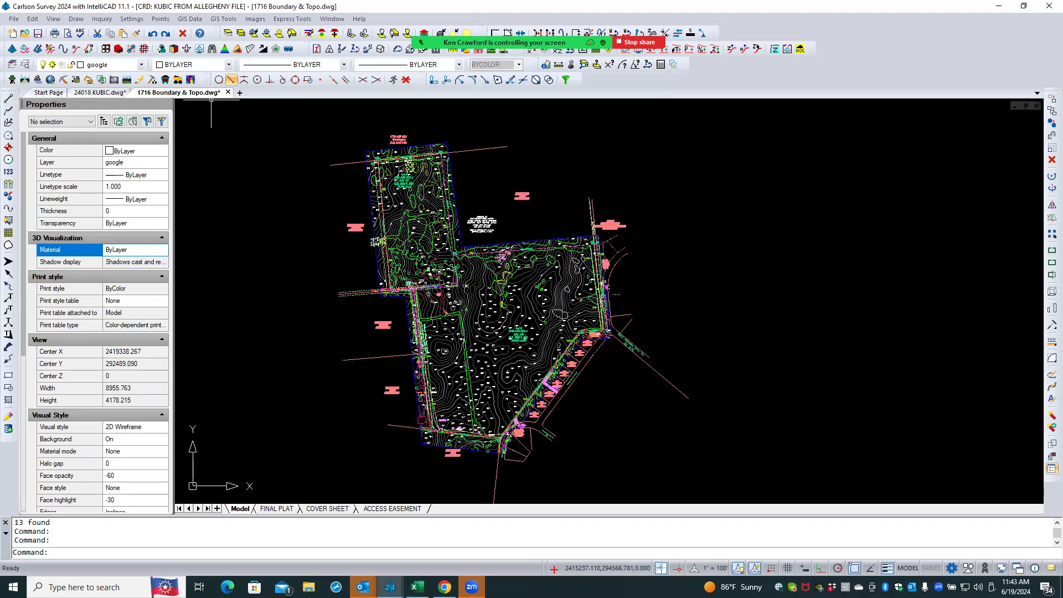
click(100, 93)
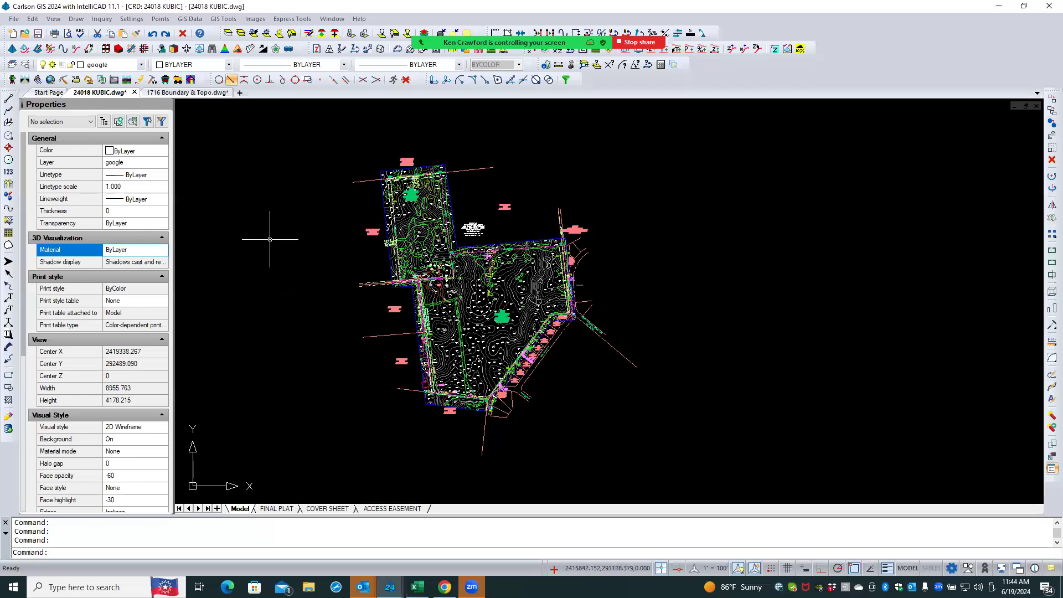
right_click(269, 275)
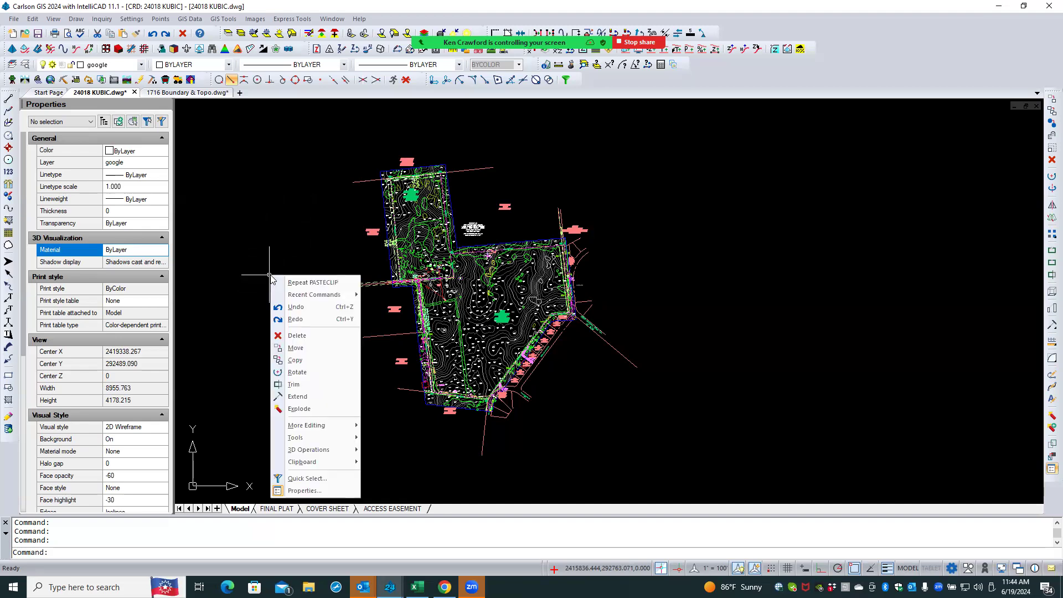
mouse_move(330, 463)
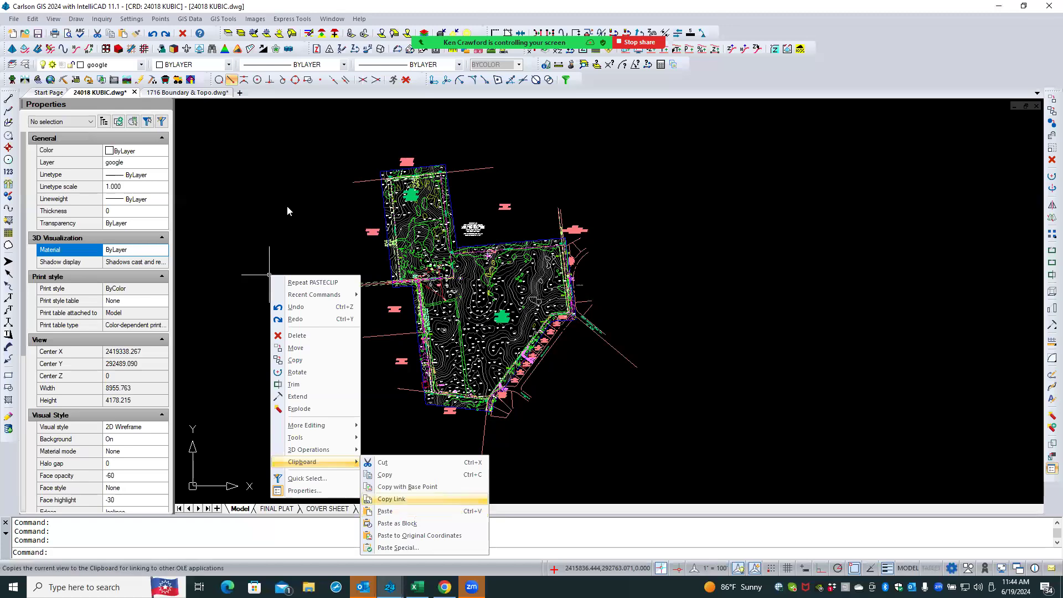
click(259, 148)
click(242, 186)
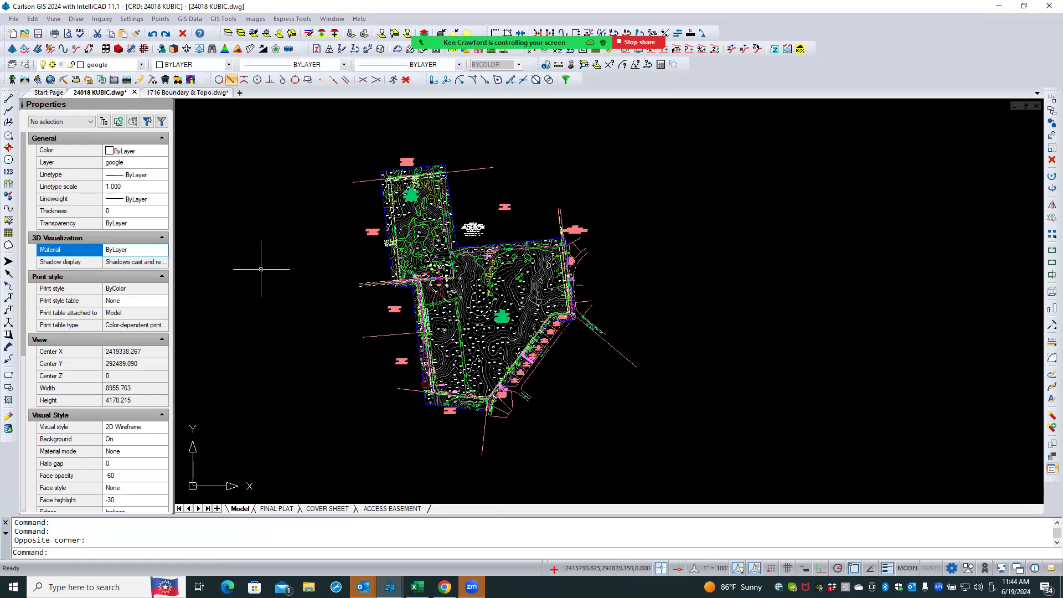
click(276, 508)
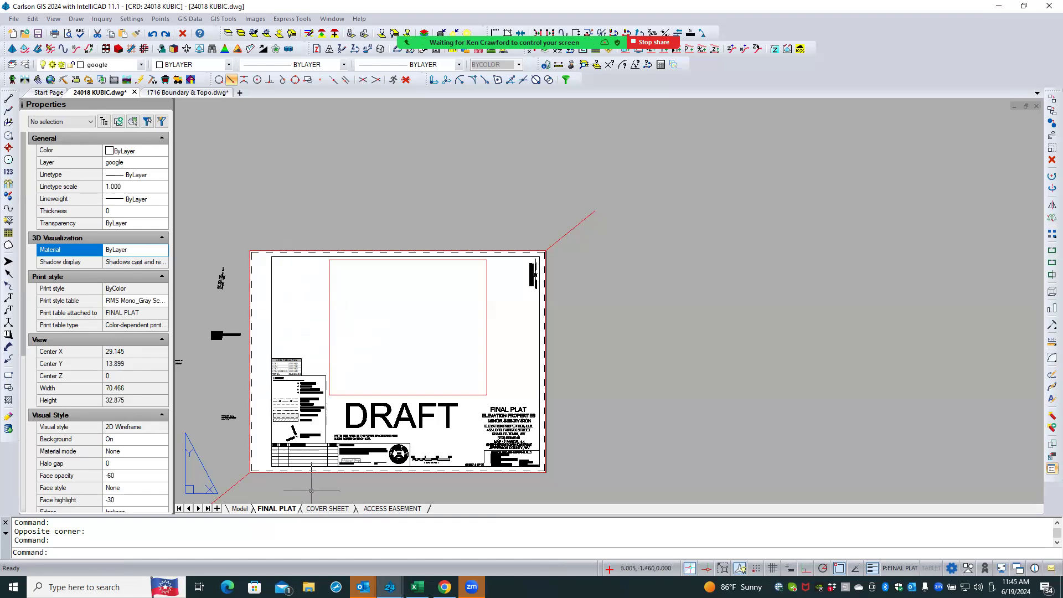
click(244, 508)
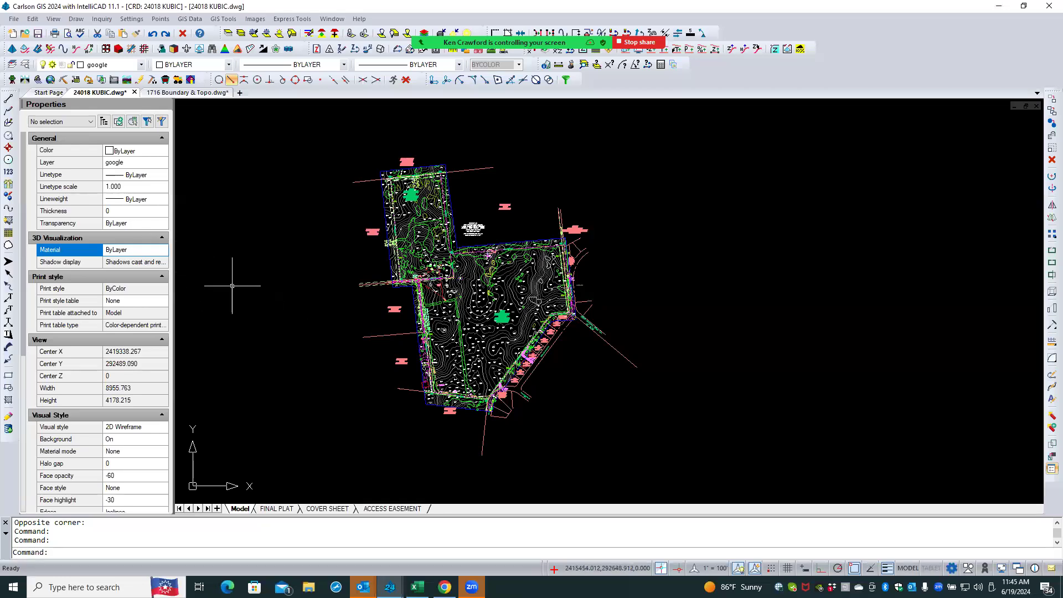
- Draw a 24 by 18 rectangle in empty model space west of the site linework
click(236, 304)
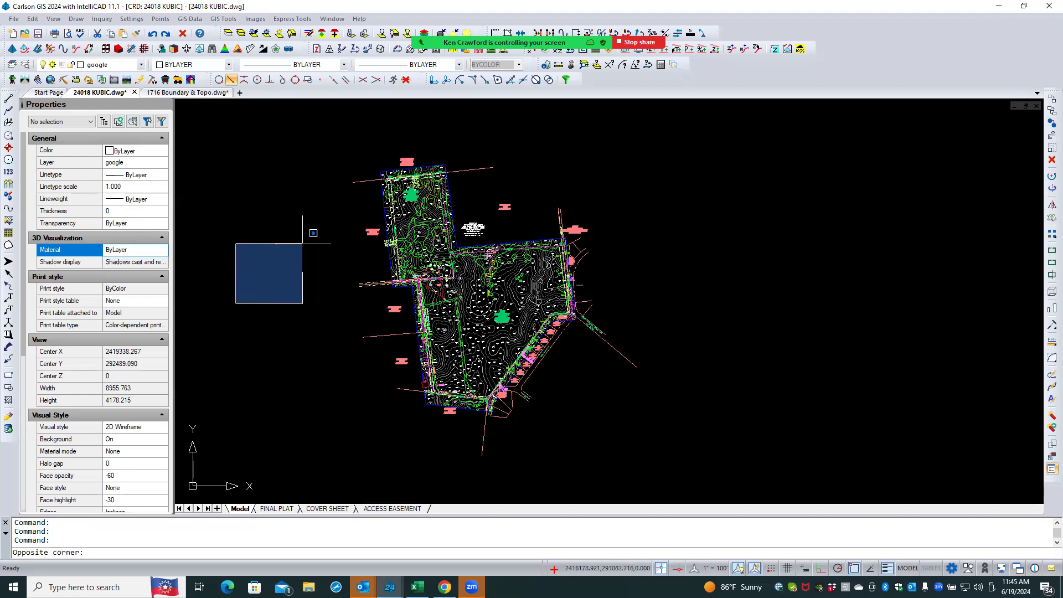
key(Escape)
key(Escape)
click(8, 374)
click(212, 381)
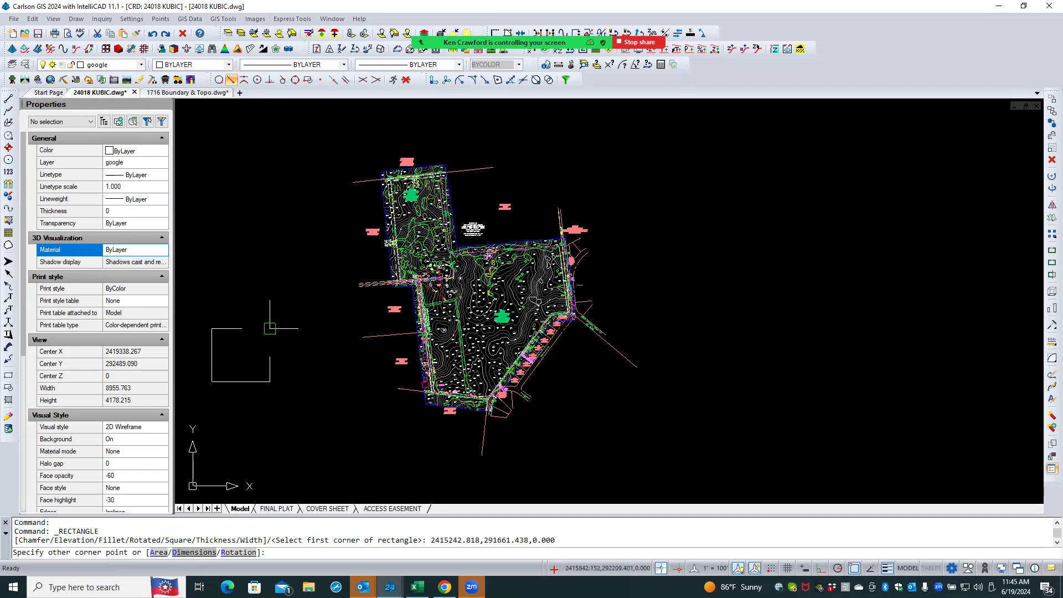
text(@)
text(24,18)
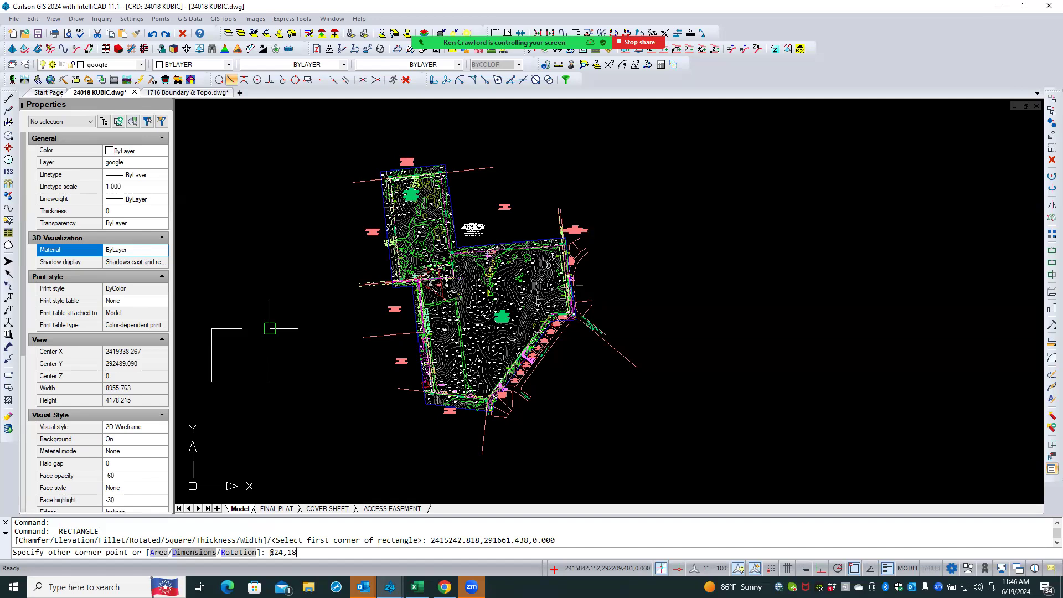
key(Return)
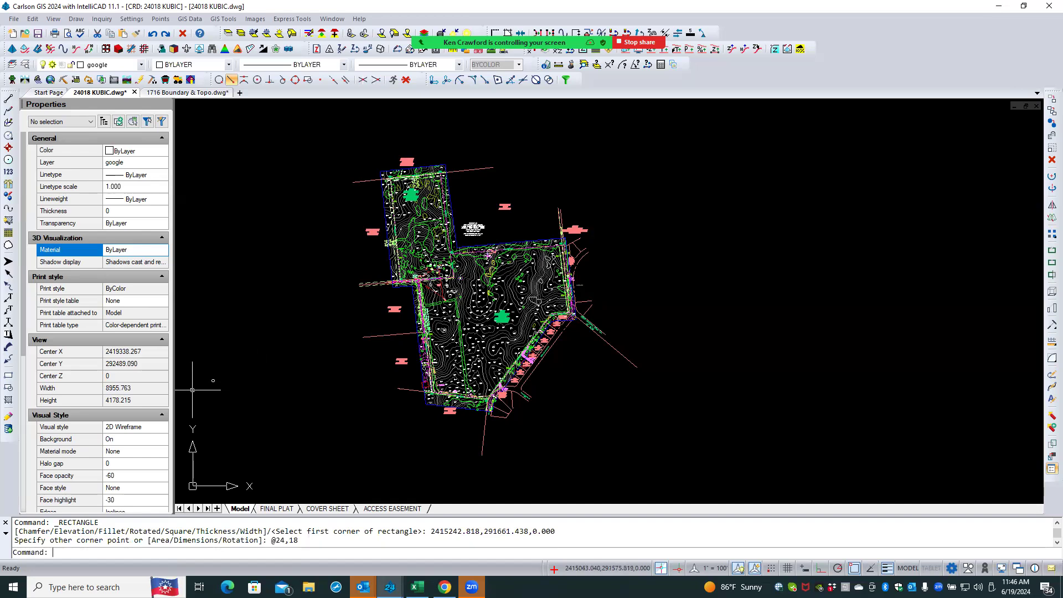
- Copy the new rectangle once to its right
scroll(211, 386, up, 5)
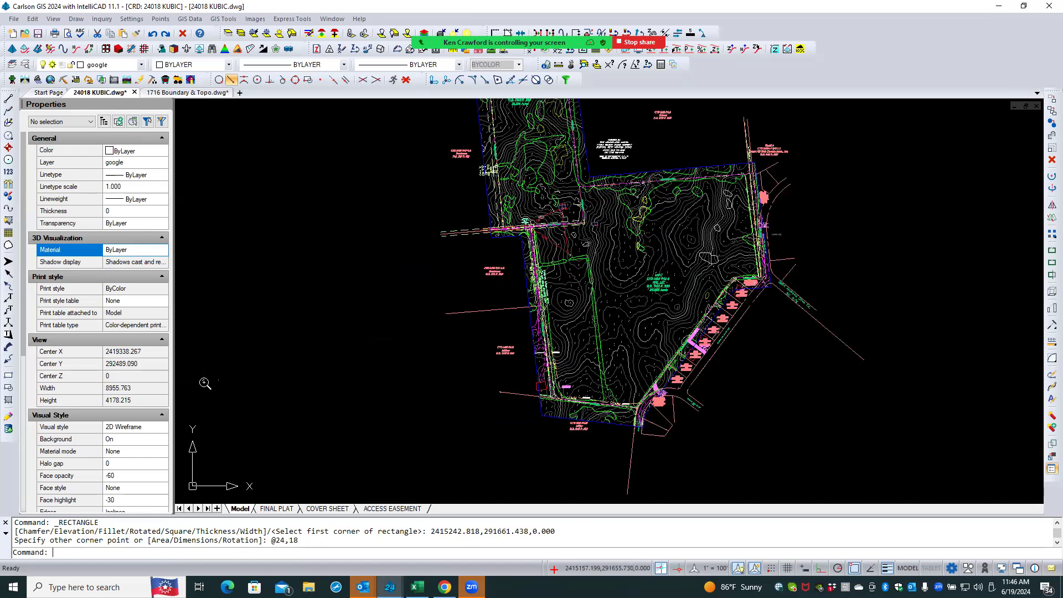
scroll(219, 384, up, 3)
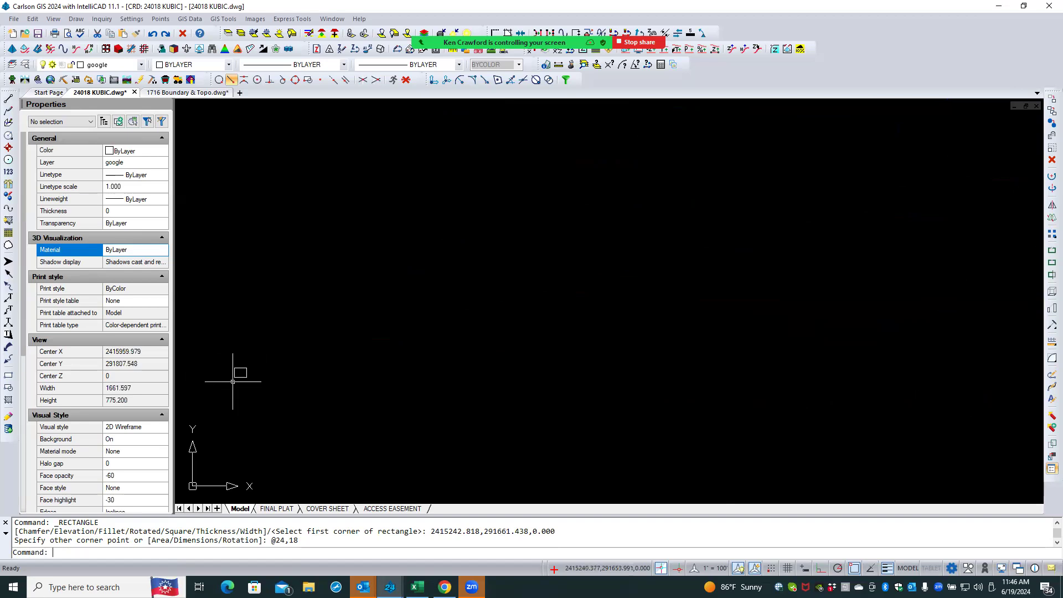
click(239, 373)
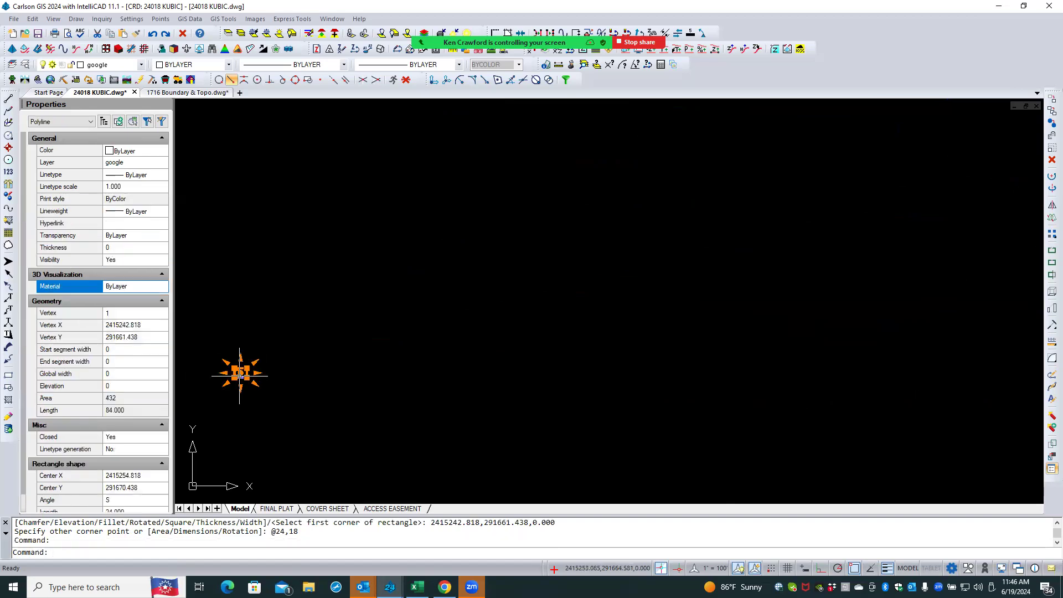
scroll(225, 393, up, 3)
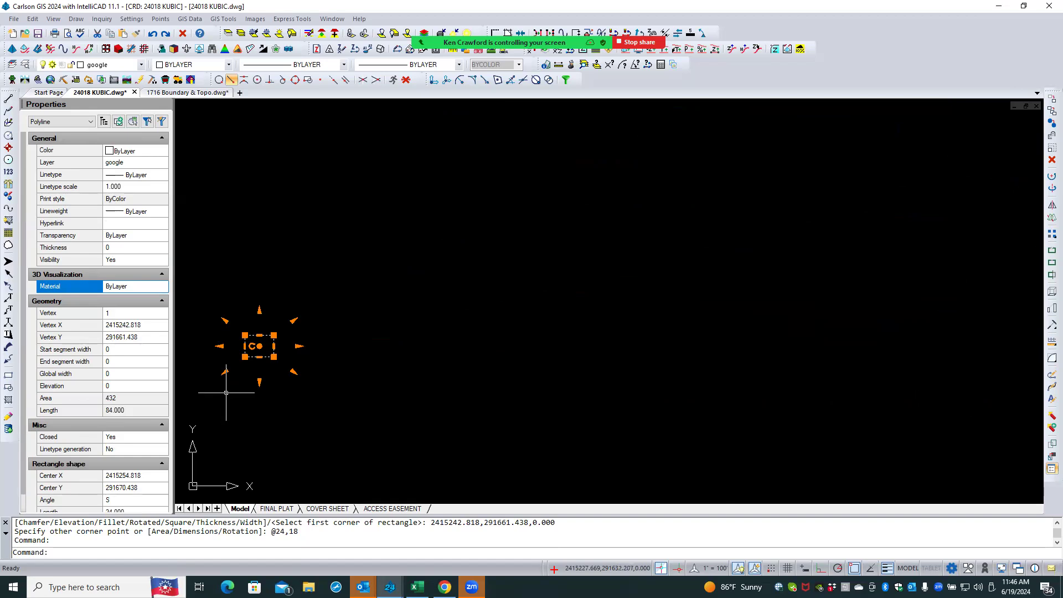
scroll(288, 406, down, 1)
scroll(288, 406, down, 3)
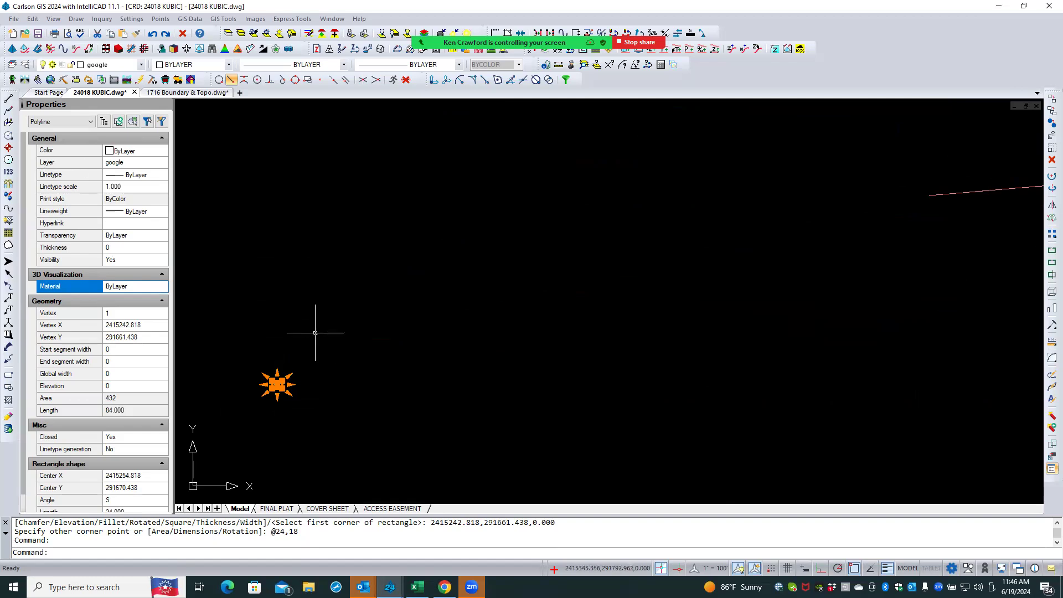
right_click(315, 333)
click(345, 162)
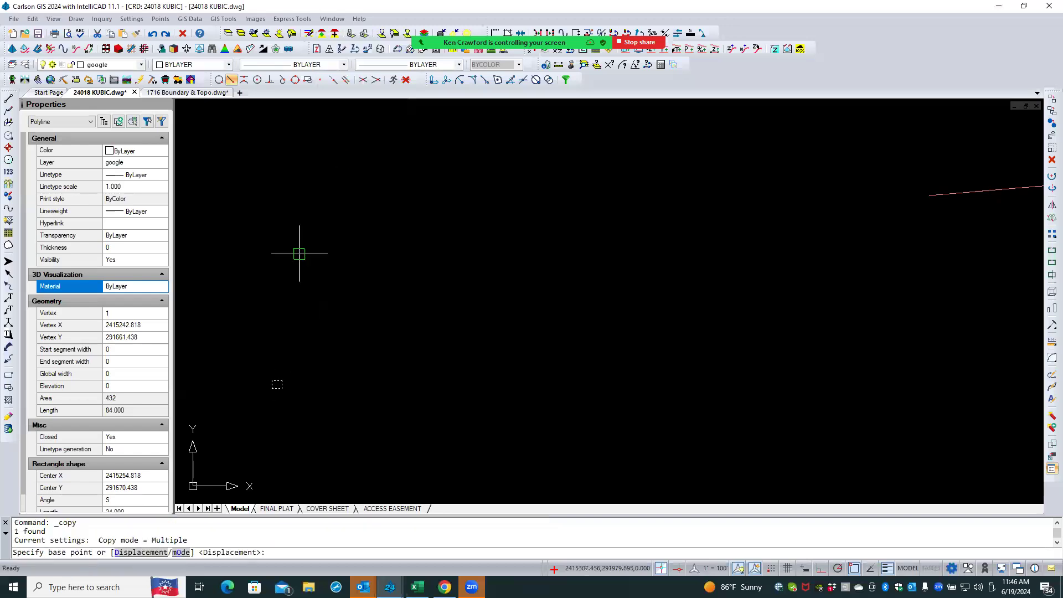
click(271, 310)
click(430, 300)
key(Escape)
key(Escape)
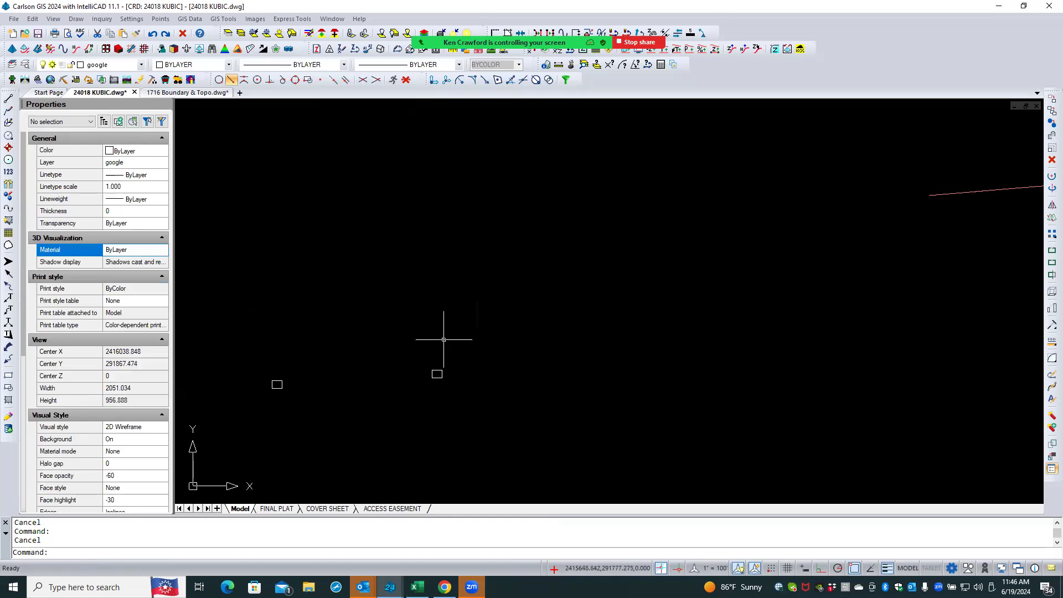
- Copy the second rectangle four times in a vertical column below it
key(Return)
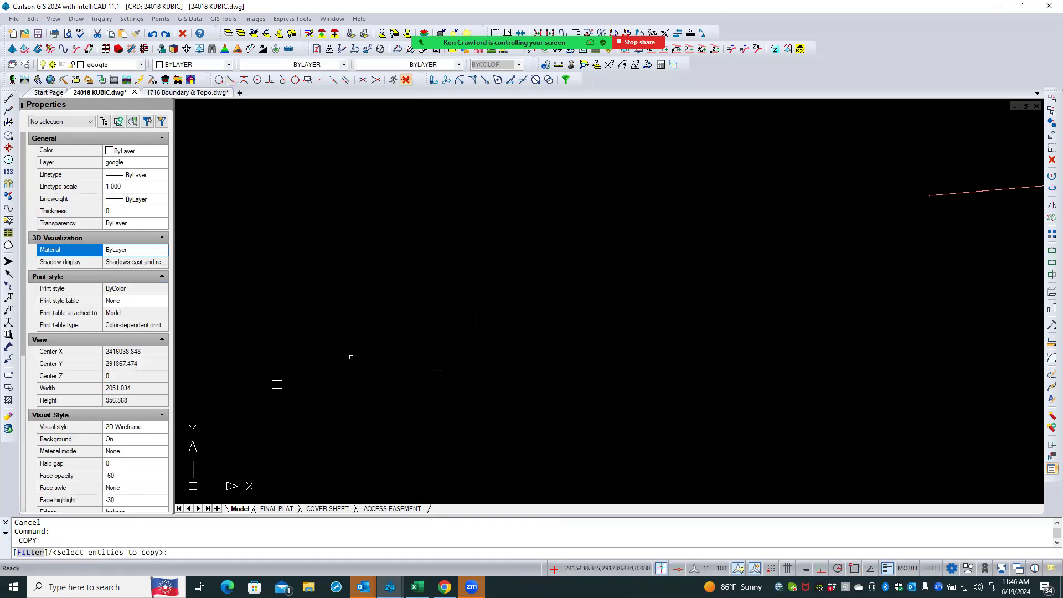
click(435, 372)
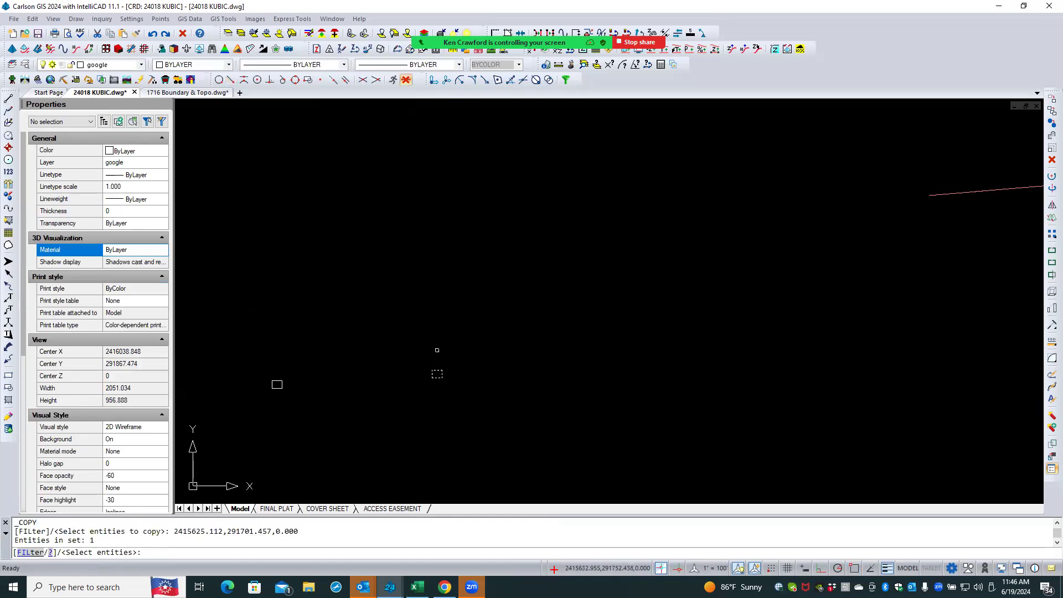
key(Return)
click(488, 333)
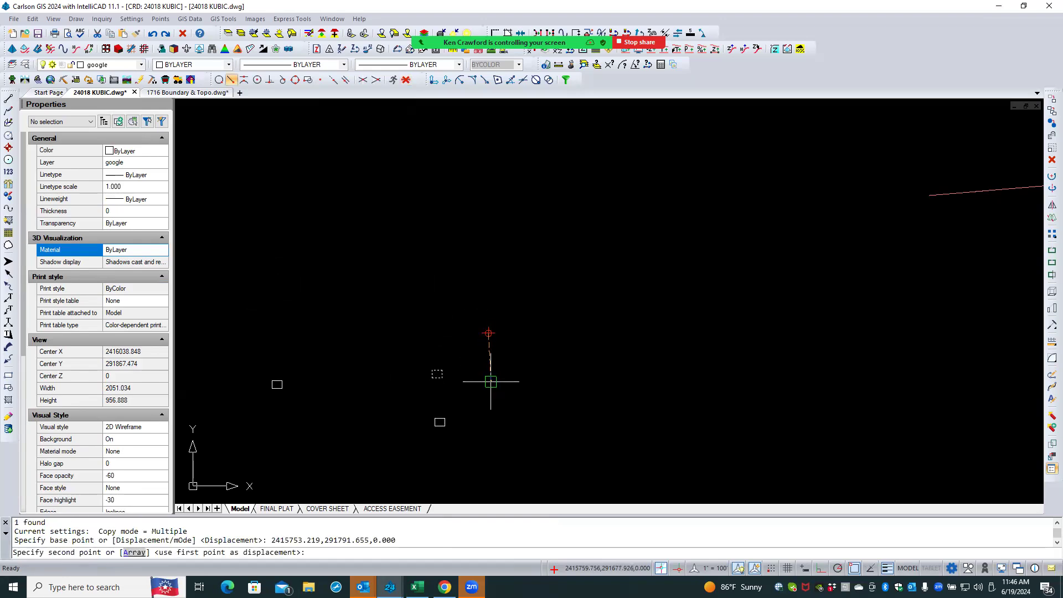
click(486, 352)
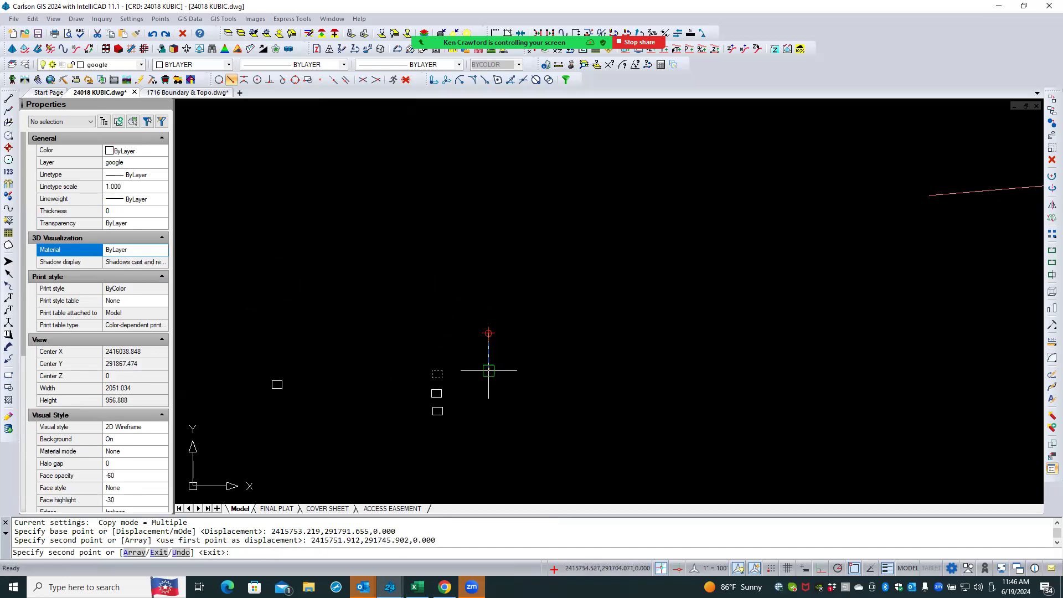
click(488, 370)
click(487, 389)
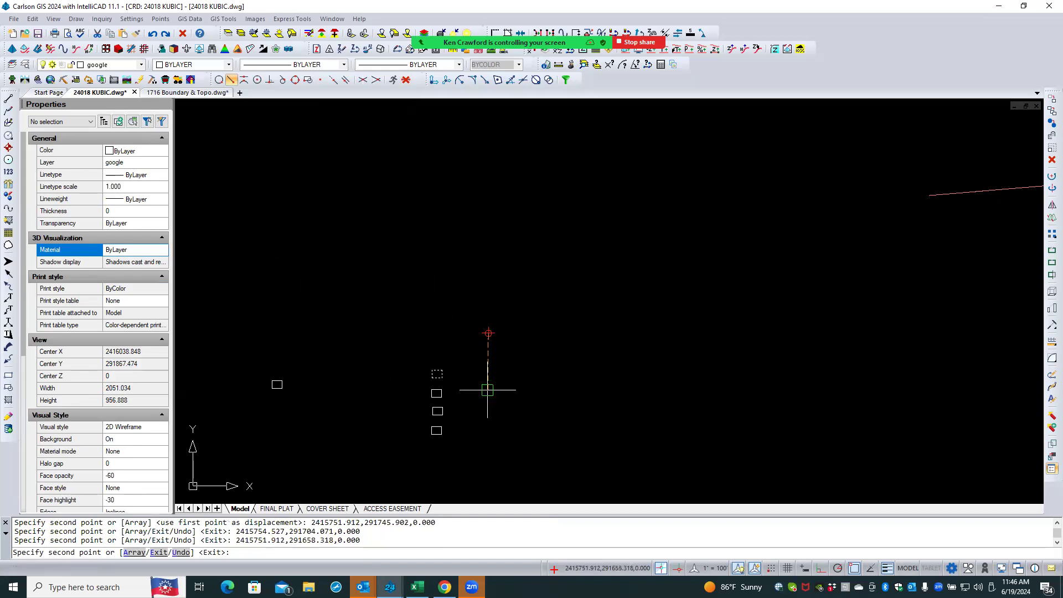
click(487, 408)
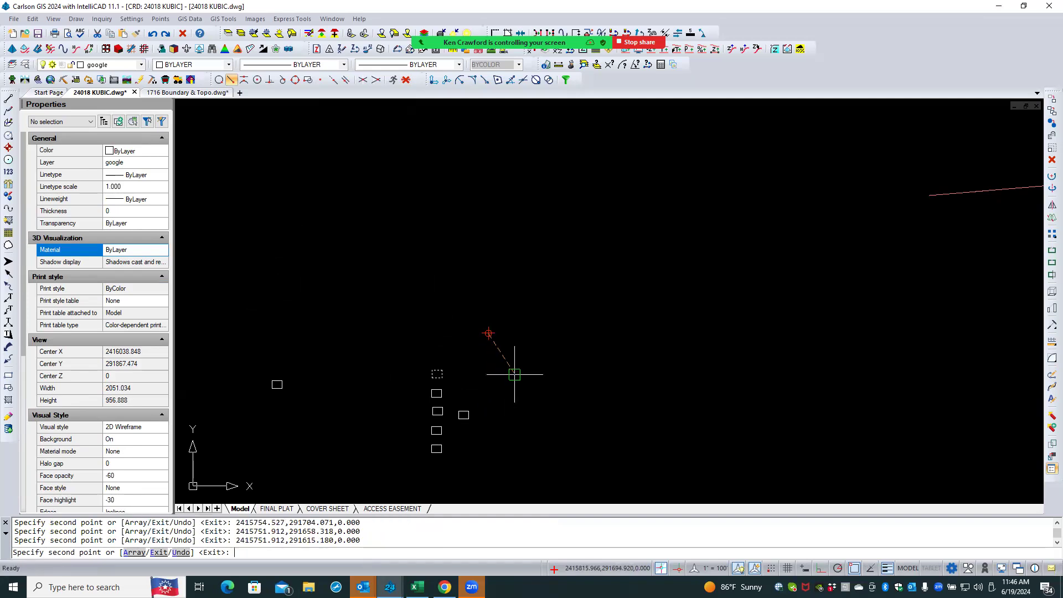
key(Return)
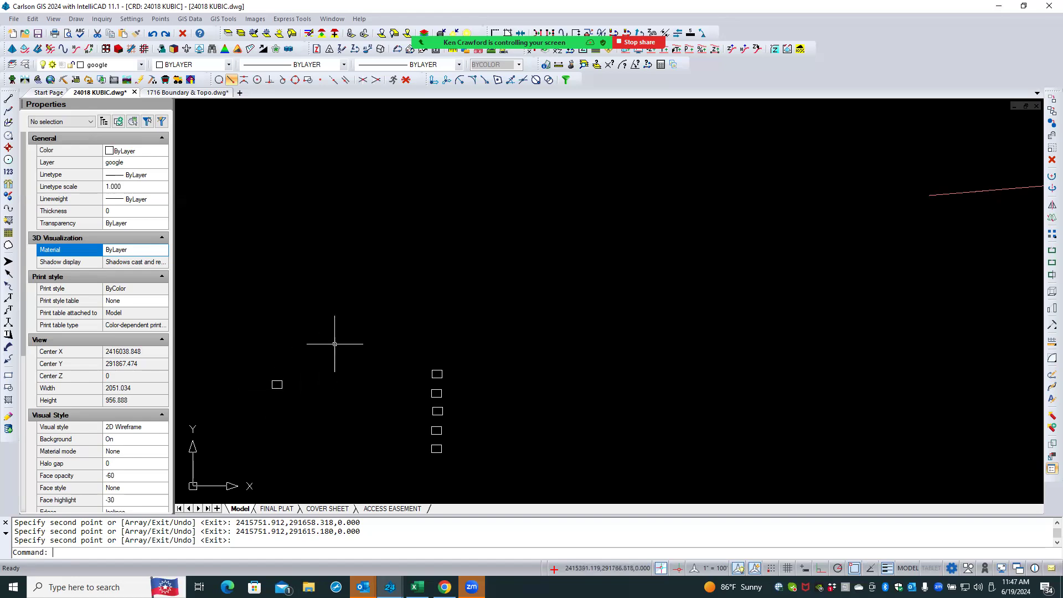
- Scale the top rectangle of the column by a factor of 1200 about its lower-left corner
scroll(335, 344, down, 1)
scroll(334, 345, down, 2)
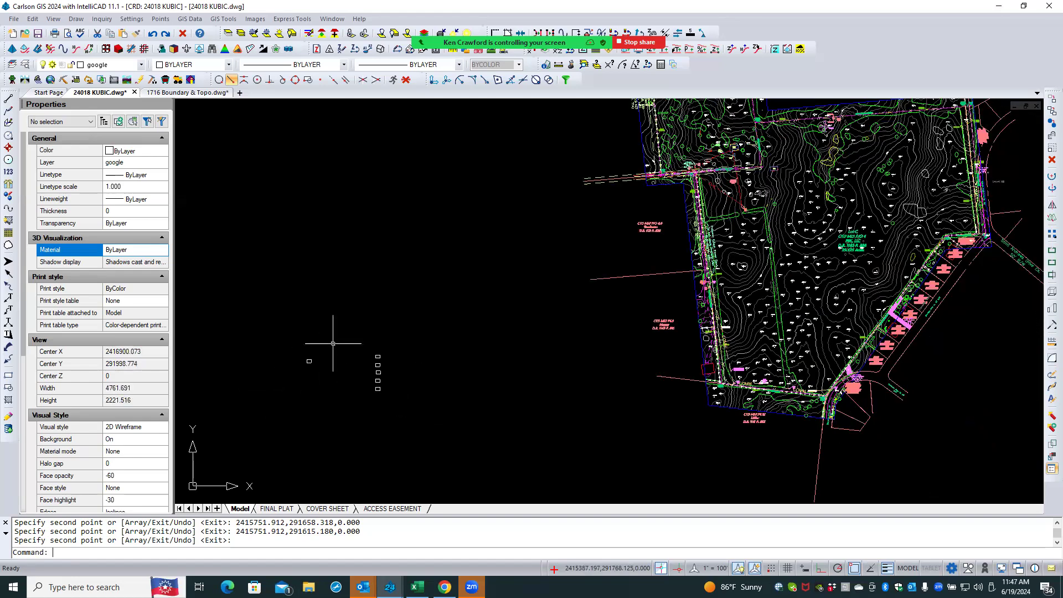
scroll(340, 402, down, 3)
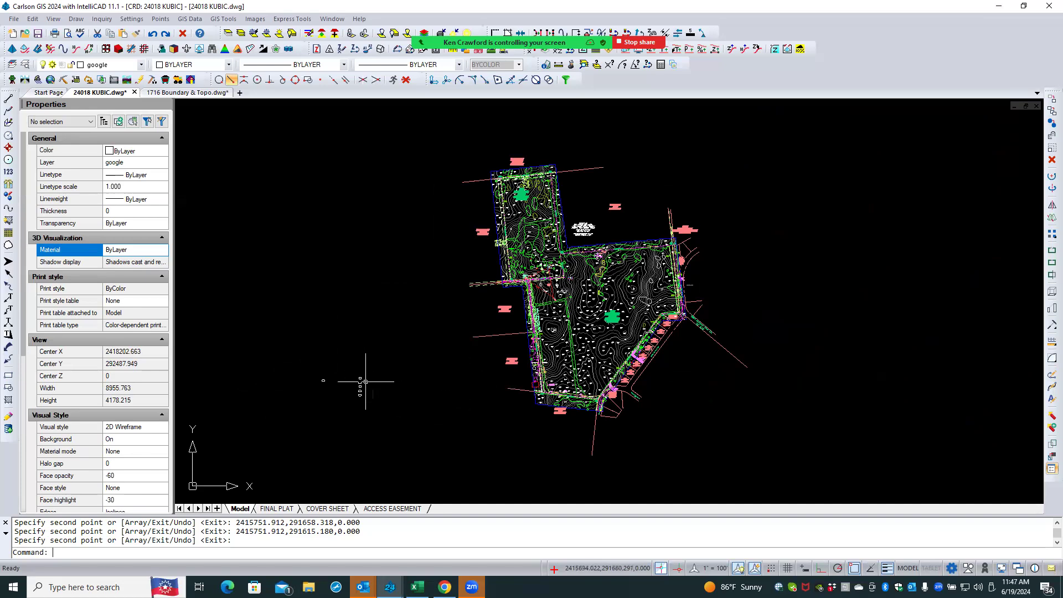
scroll(363, 382, up, 3)
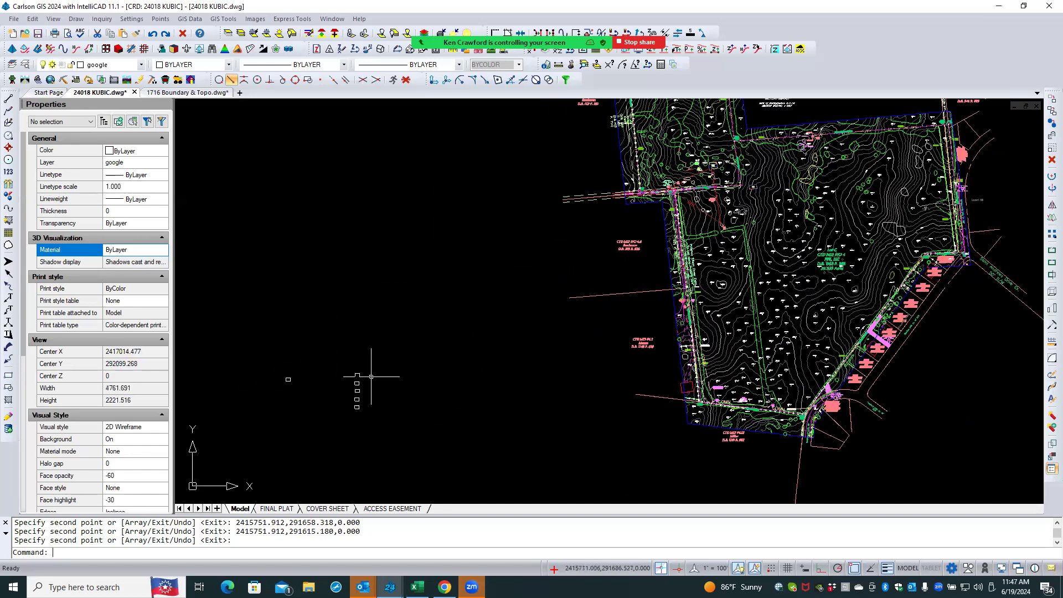
click(357, 376)
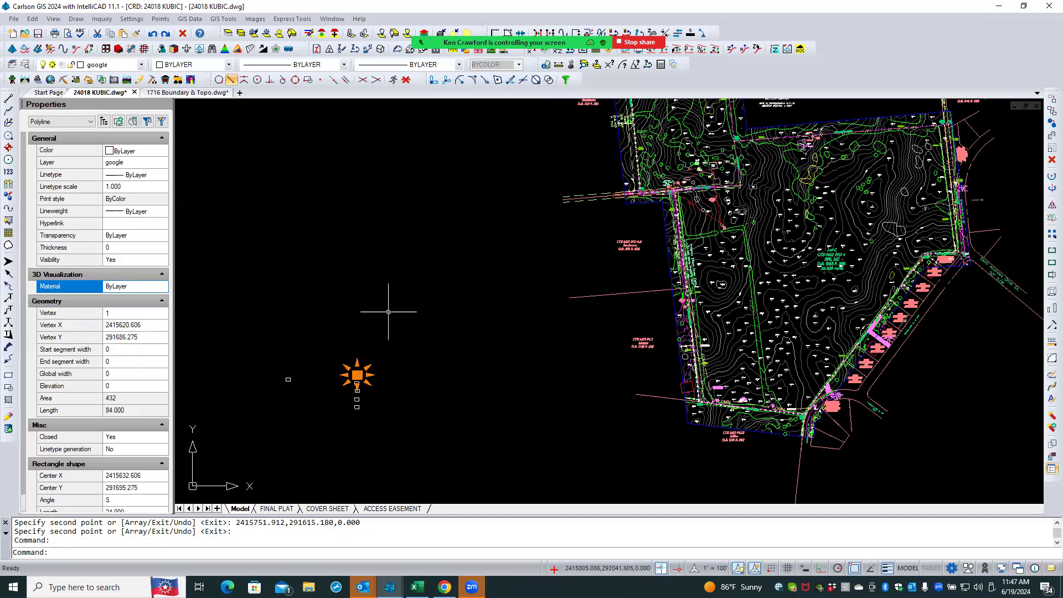
click(1047, 148)
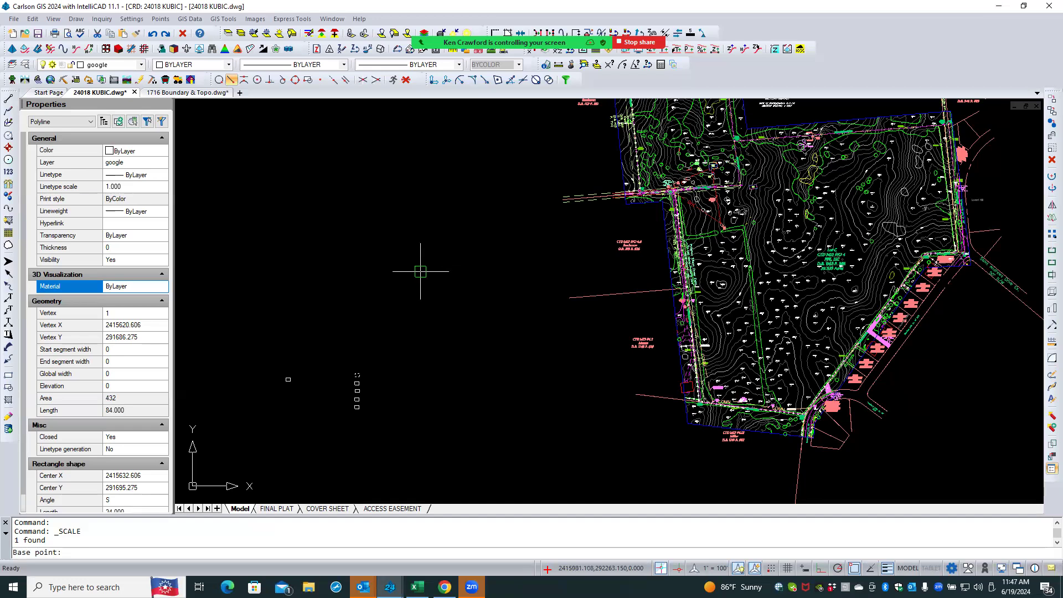
click(355, 376)
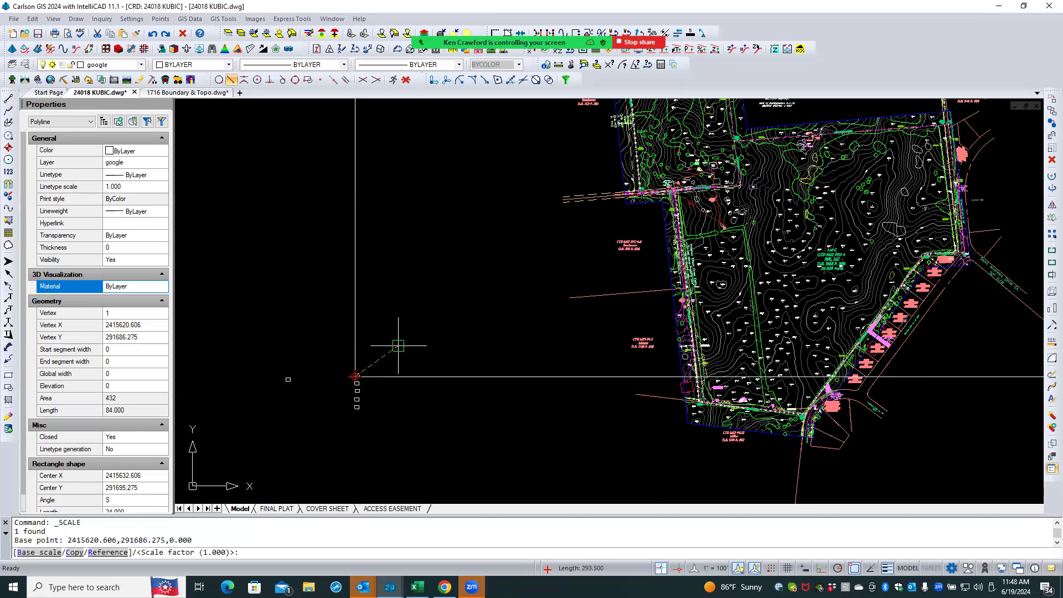
text(1200)
key(Return)
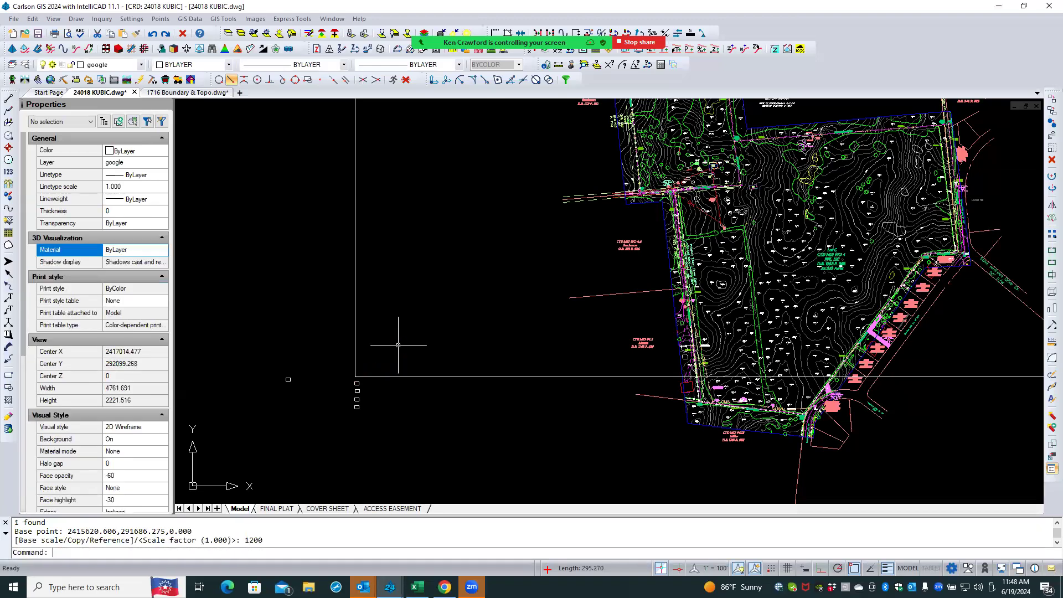
- Move the enlarged rectangle up and to the right using its center grip
scroll(309, 390, down, 5)
scroll(308, 393, down, 8)
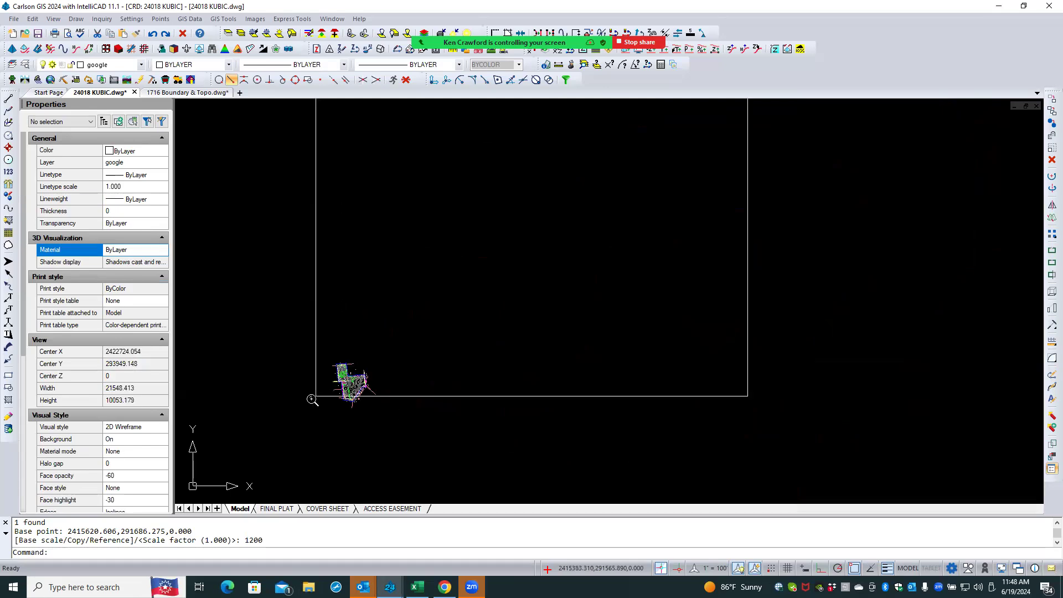
click(456, 396)
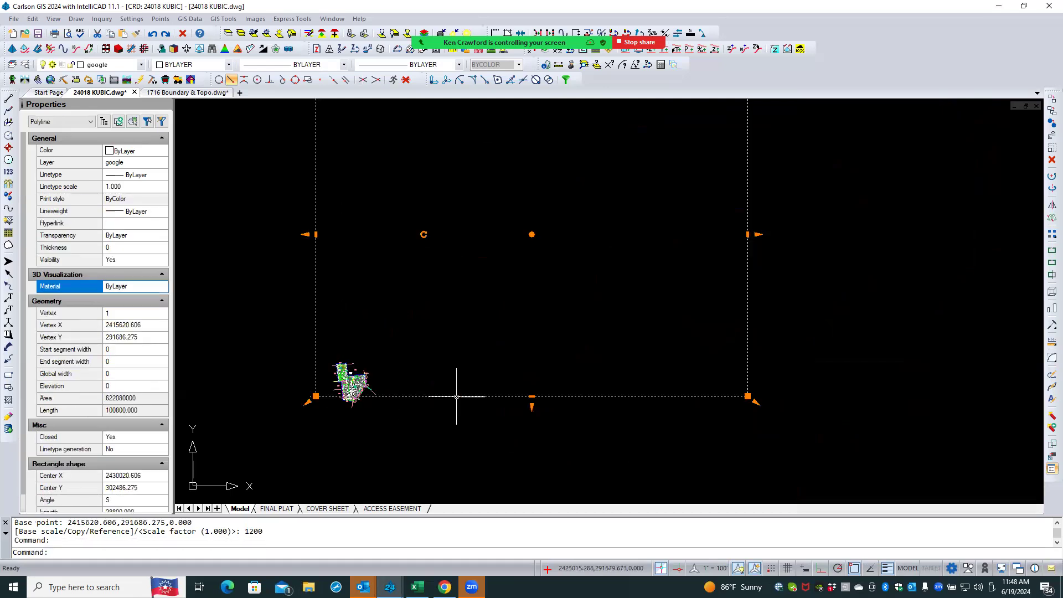
click(531, 234)
click(603, 292)
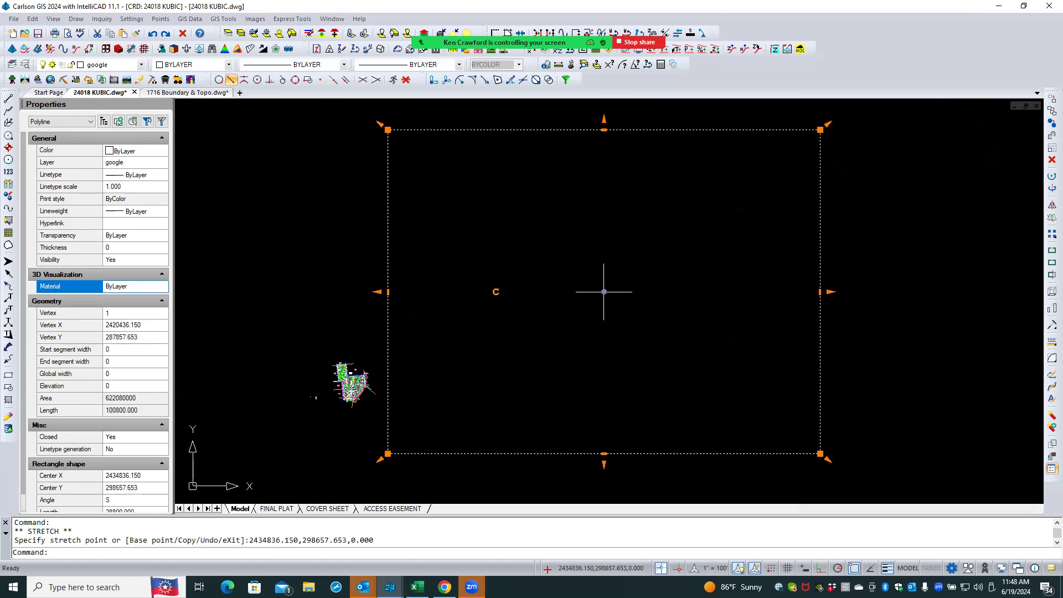
key(Escape)
key(Escape)
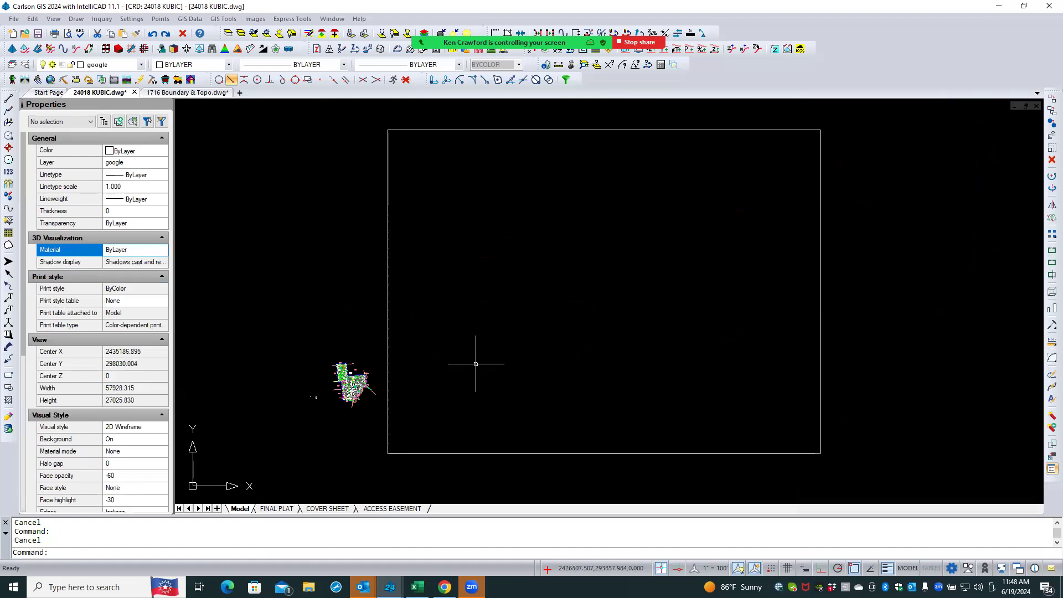
- Measure the enlarged rectangle's height along its left edge, then delete the rectangle
text(dist)
key(Return)
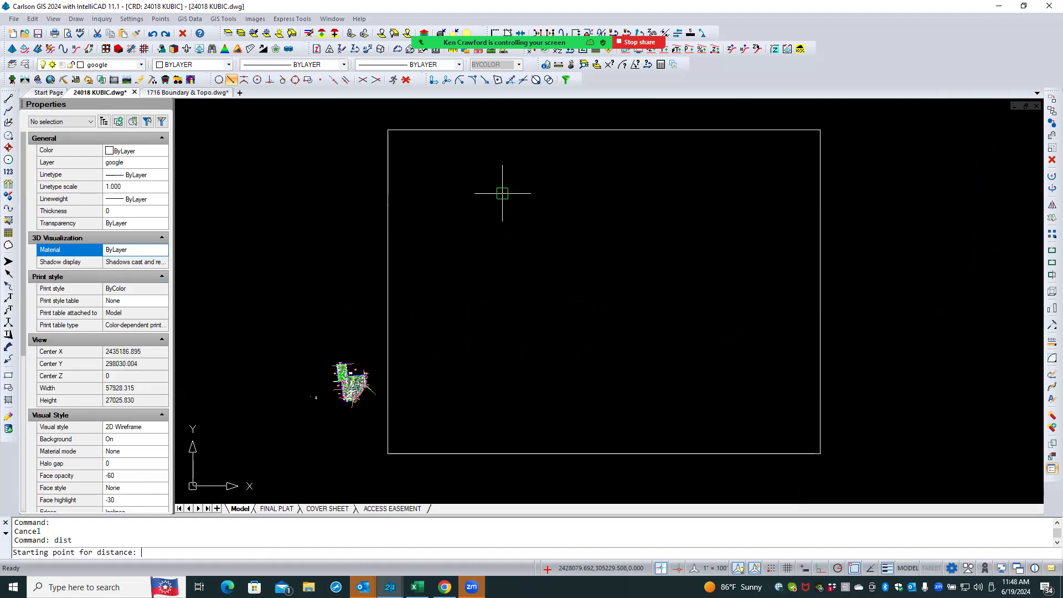
click(382, 417)
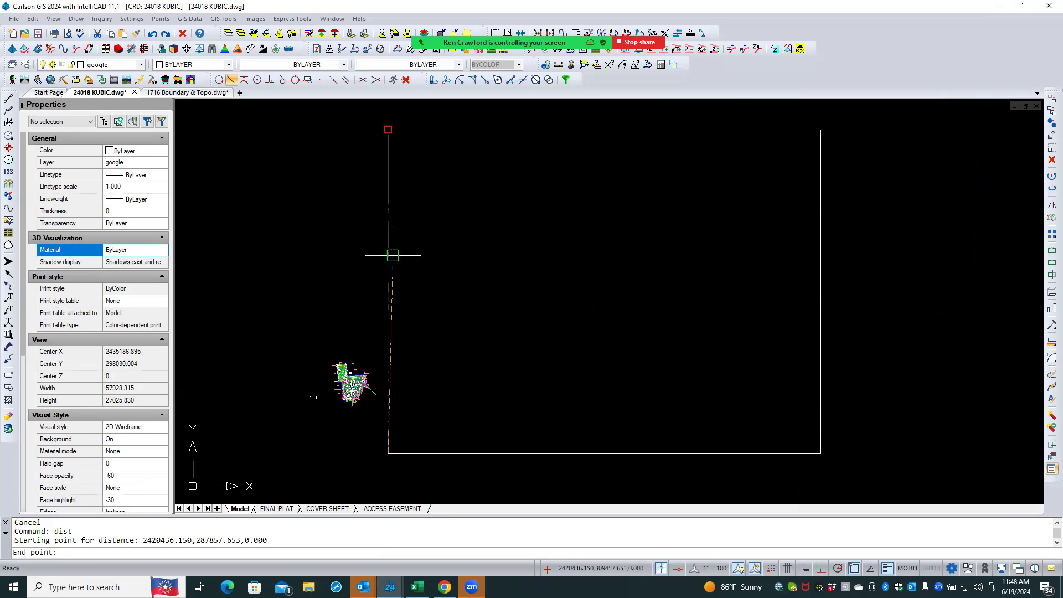
click(386, 213)
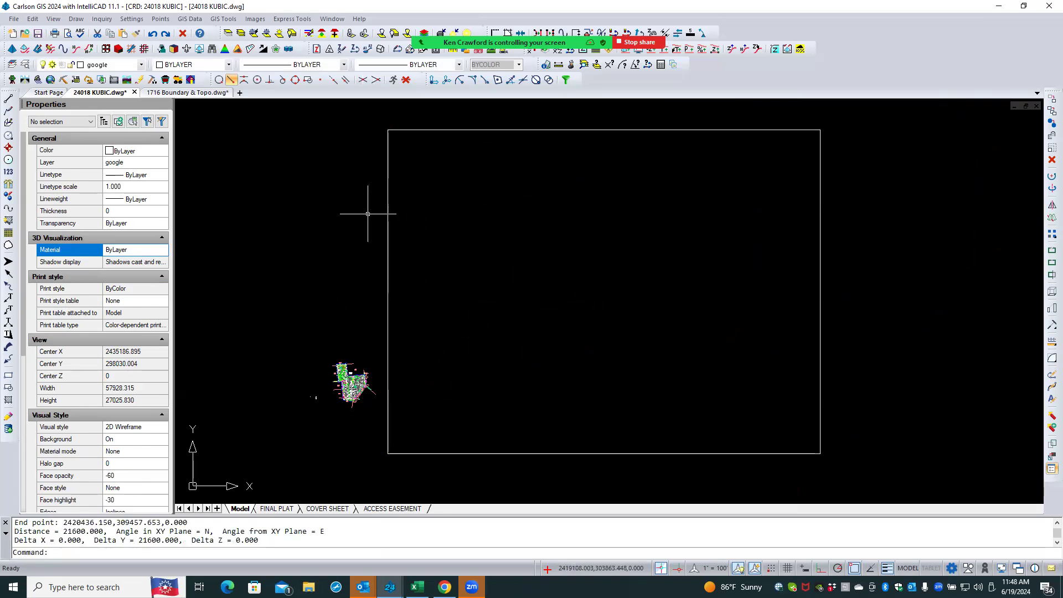
click(387, 208)
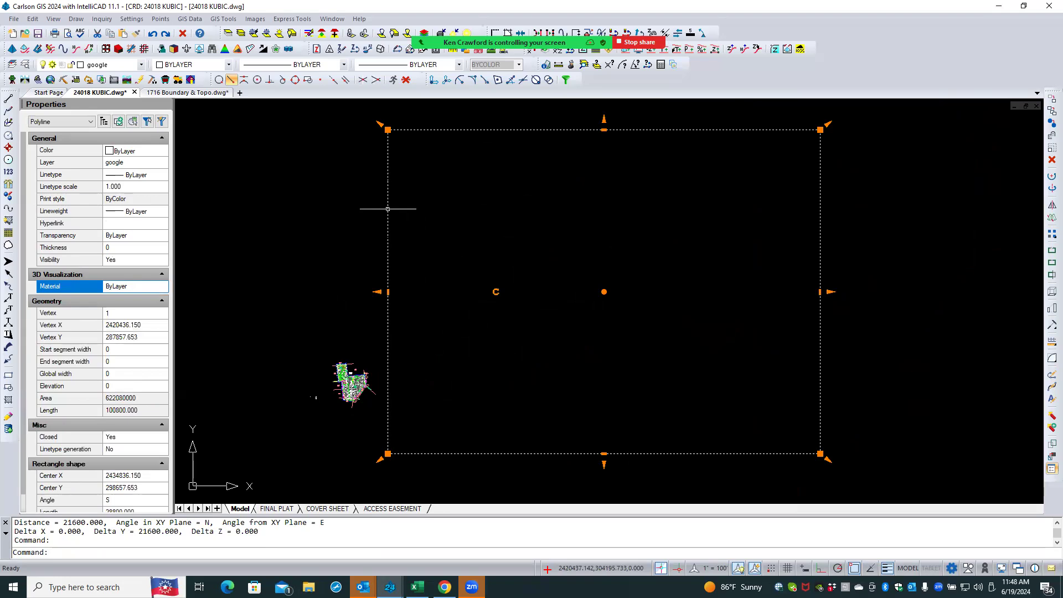
key(Delete)
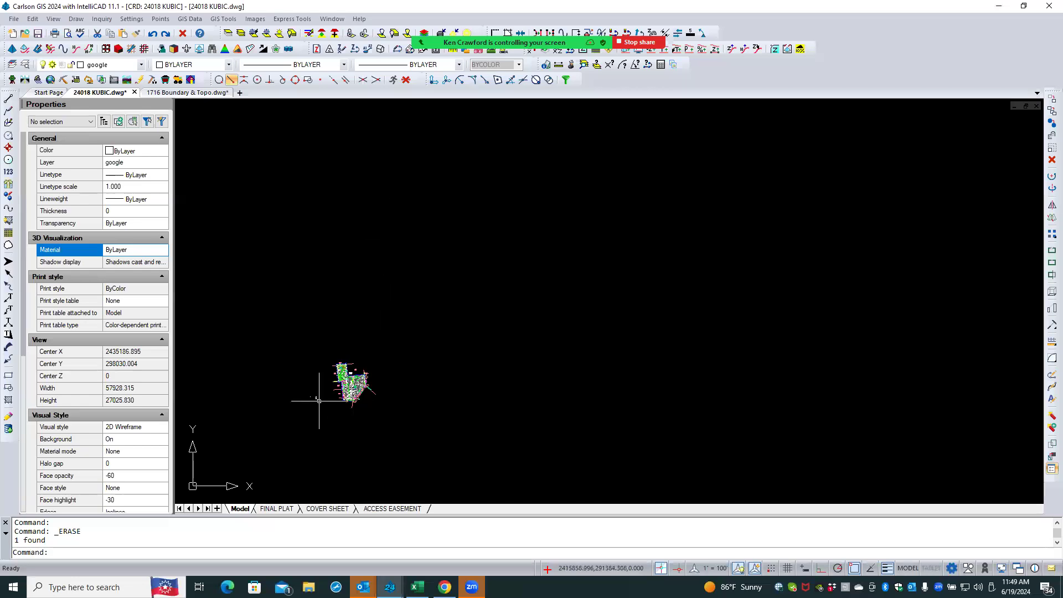
- Delete the four remaining copied rectangles with a window selection
scroll(318, 394, up, 8)
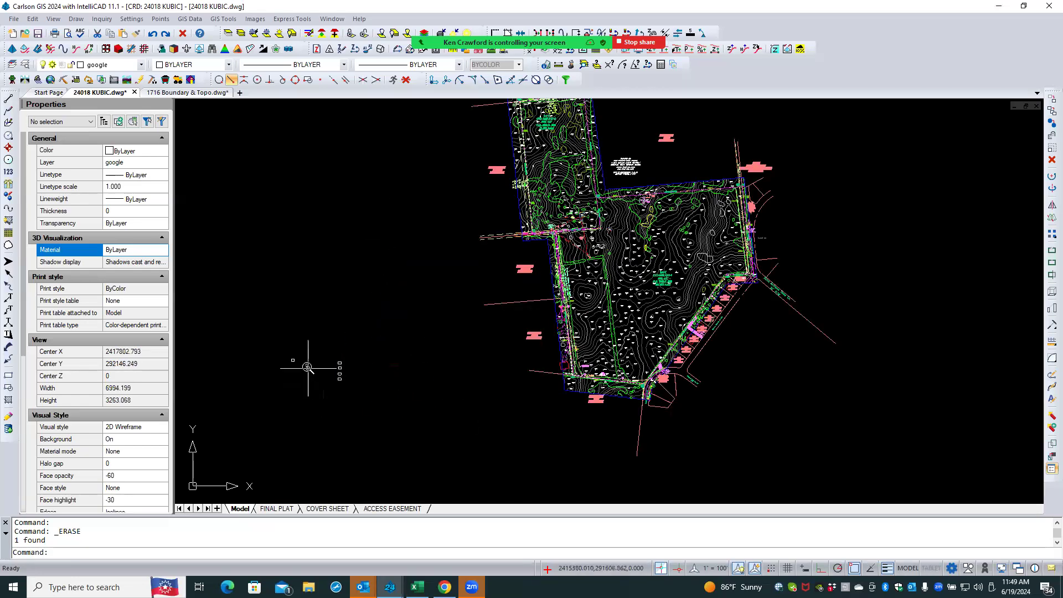
scroll(310, 362, up, 6)
drag(397, 331, 378, 407)
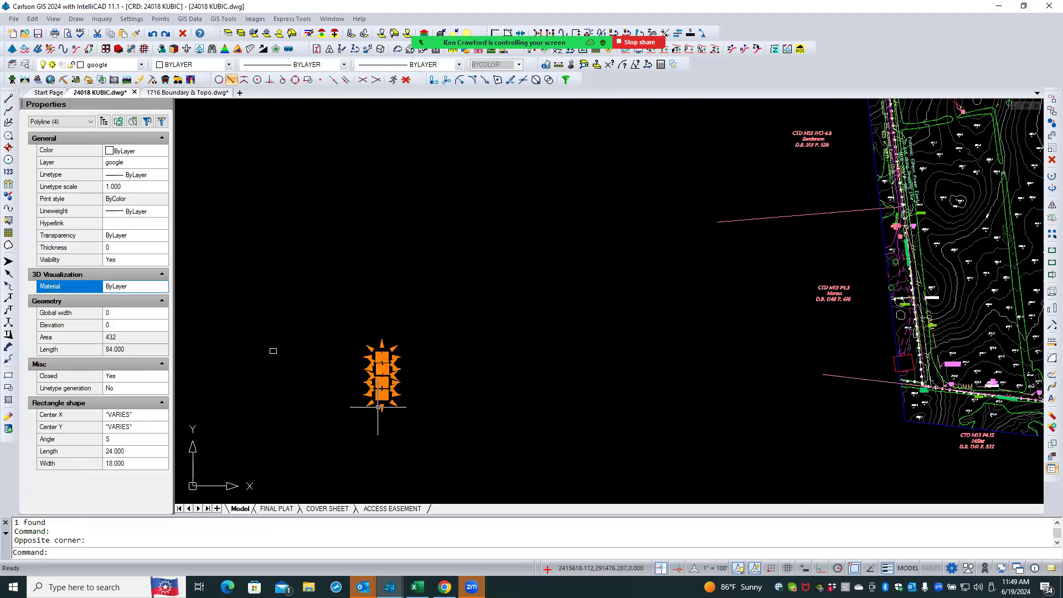
key(Delete)
- Scale the original rectangle about its lower-left corner by reference length 12 to new length 1
scroll(256, 363, up, 2)
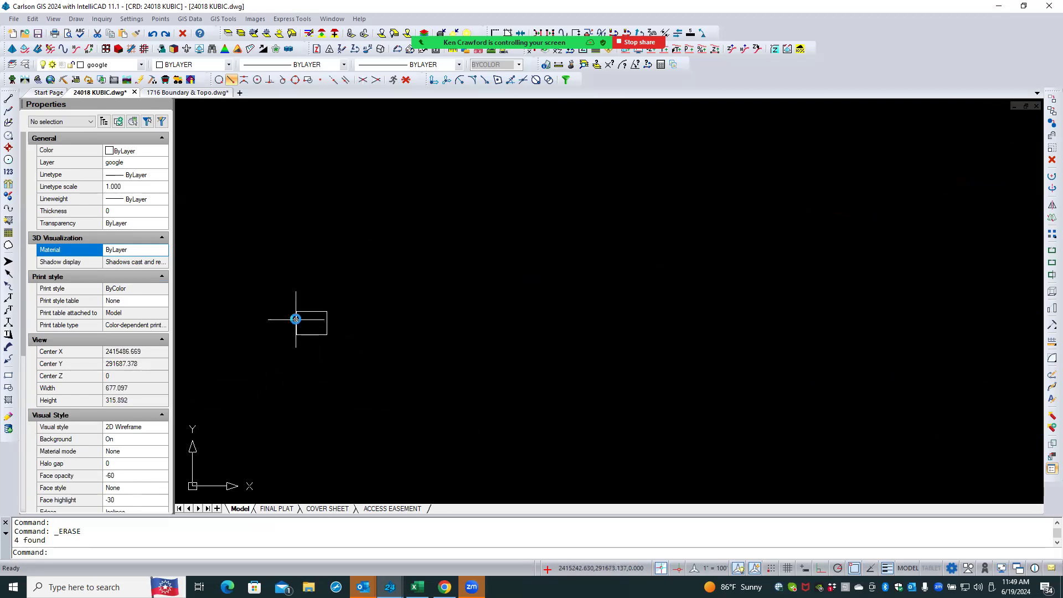
click(296, 316)
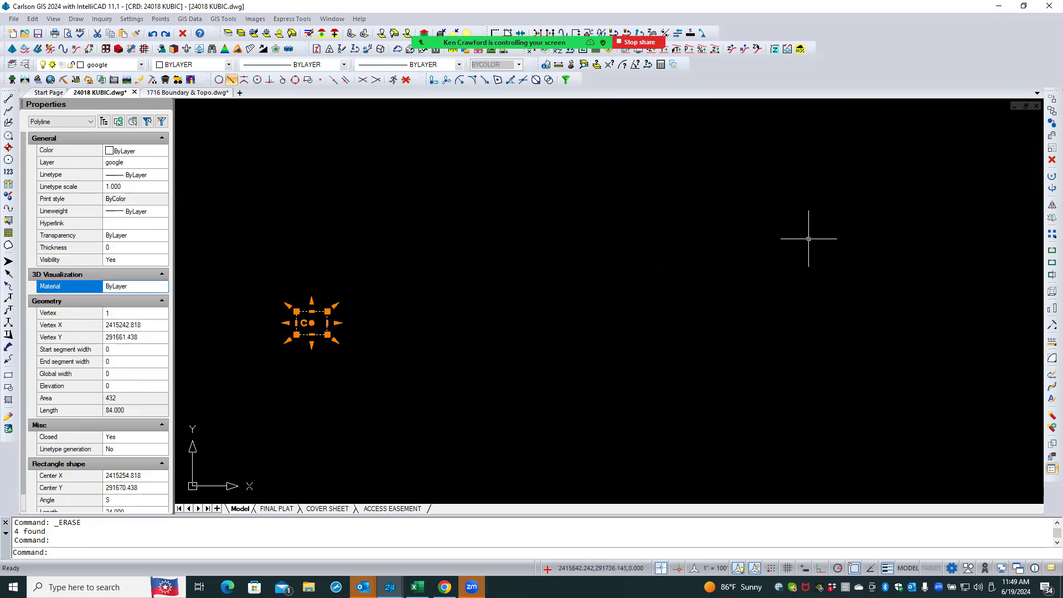
click(1044, 149)
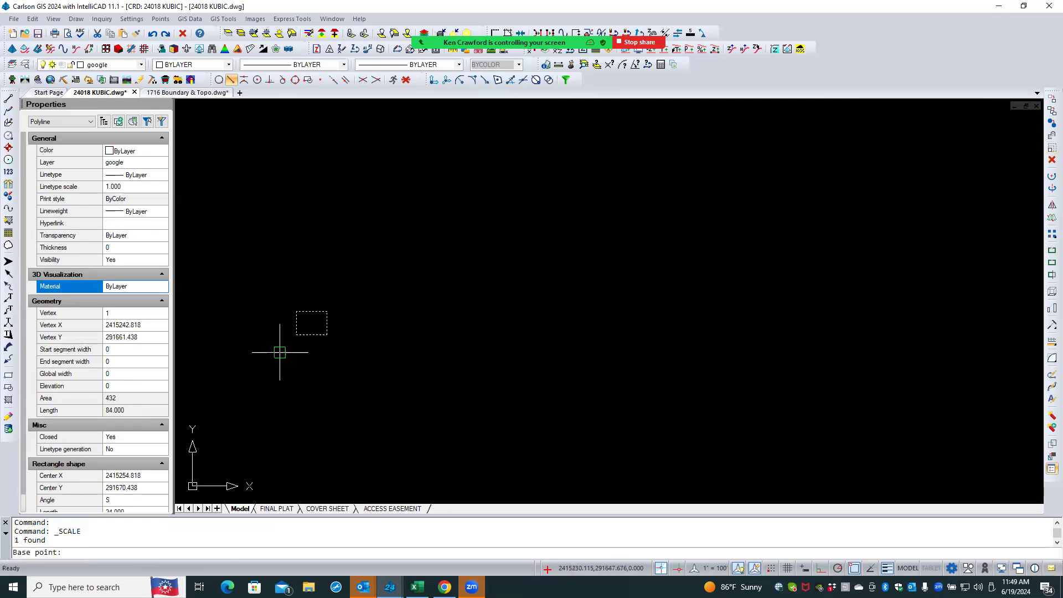
click(296, 334)
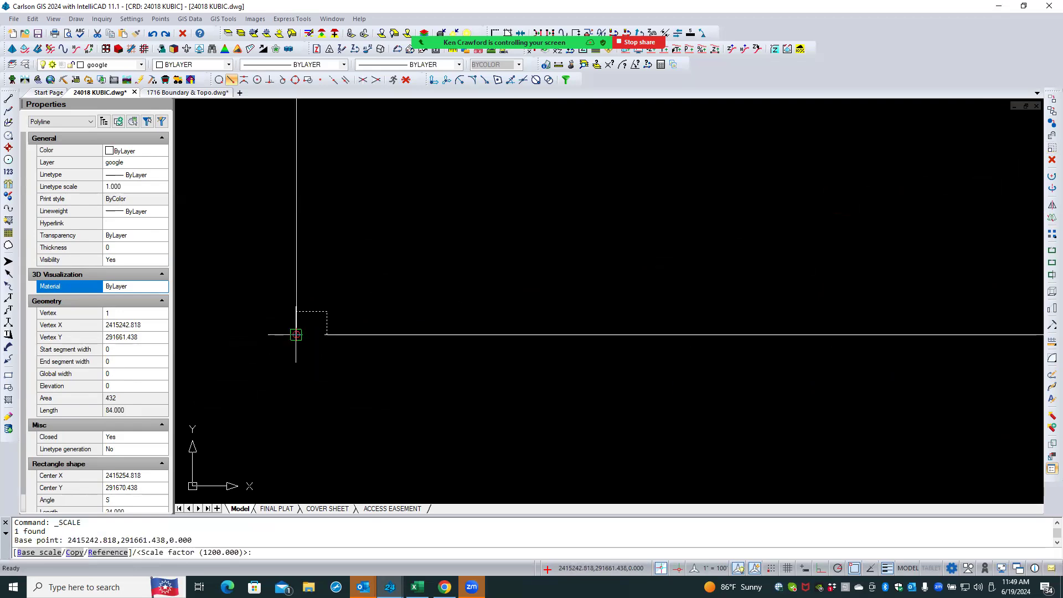
text(r)
key(Return)
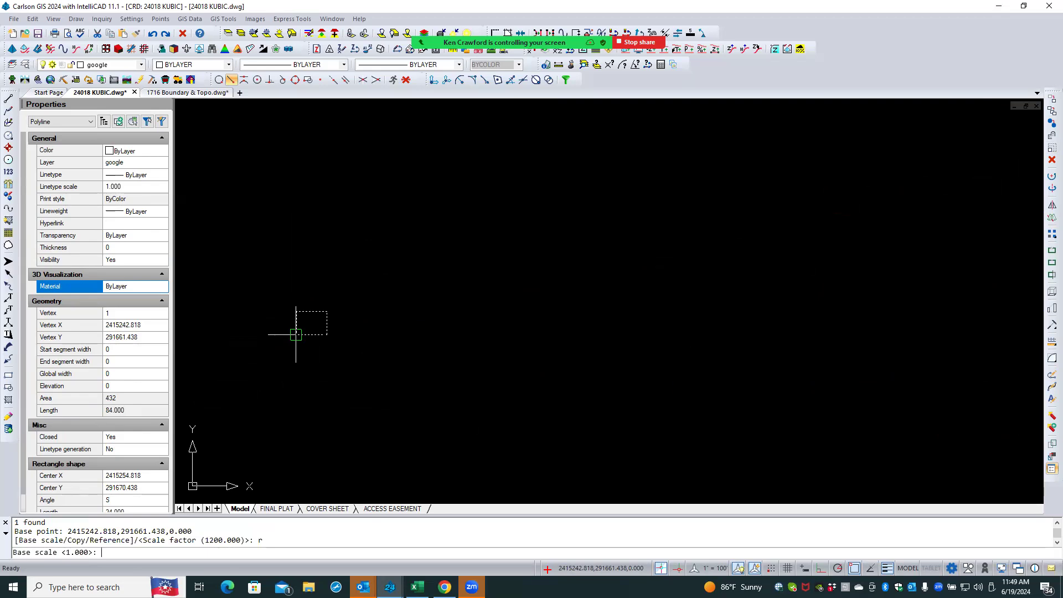
text(12)
key(Return)
text(1)
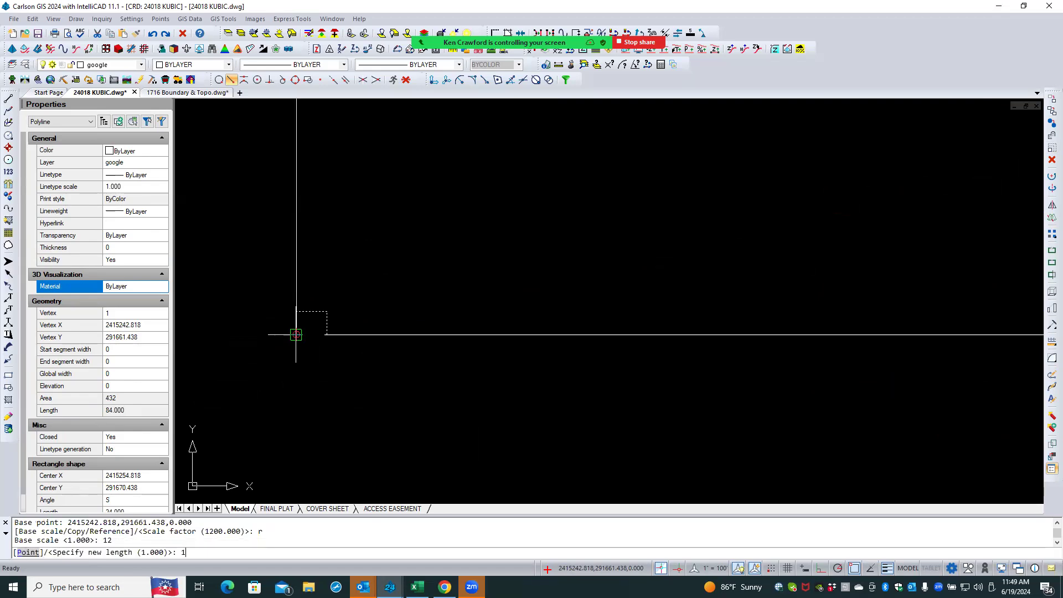
key(Return)
- Measure the height of the scaled rectangle along its left edge
scroll(306, 335, up, 5)
scroll(271, 331, up, 10)
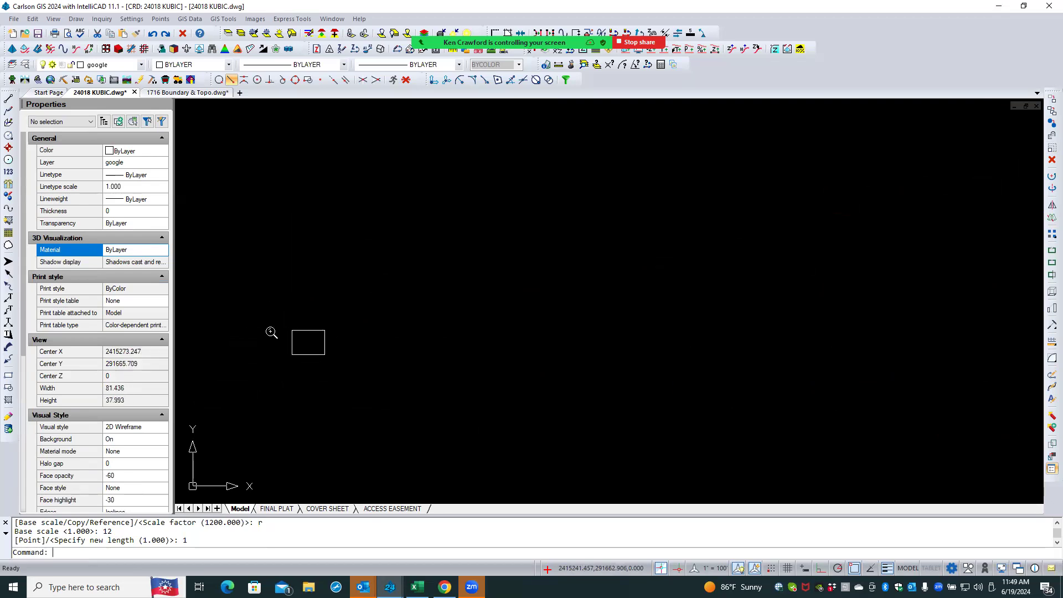
text(dist)
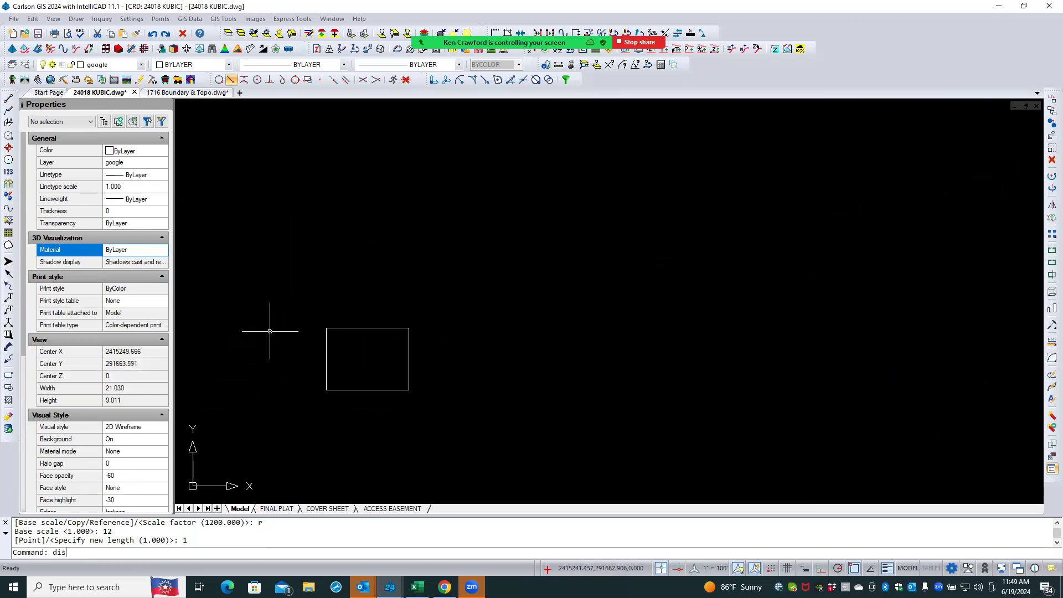
key(Return)
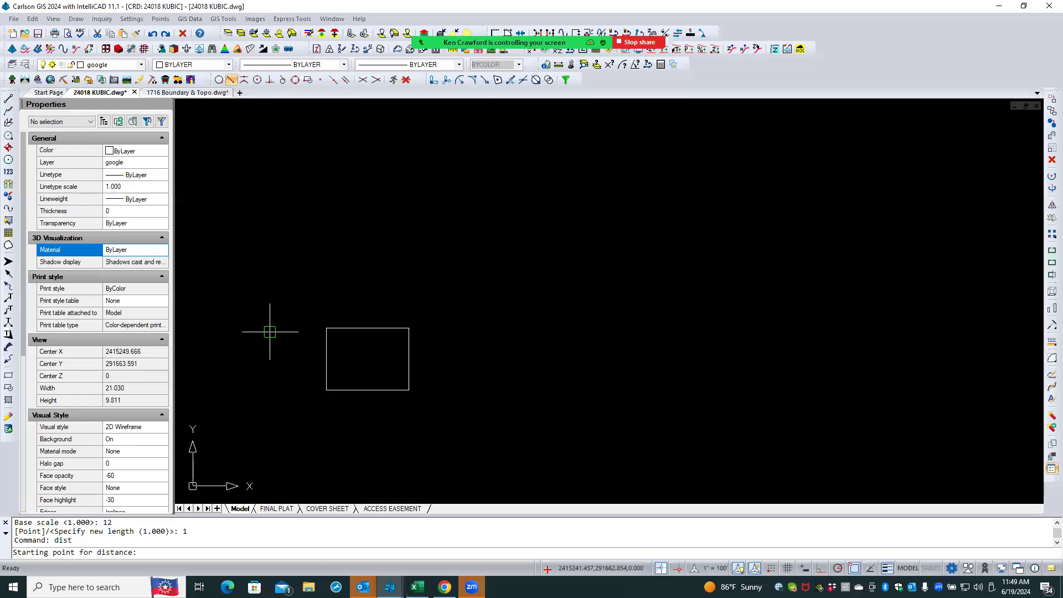
click(326, 383)
click(323, 337)
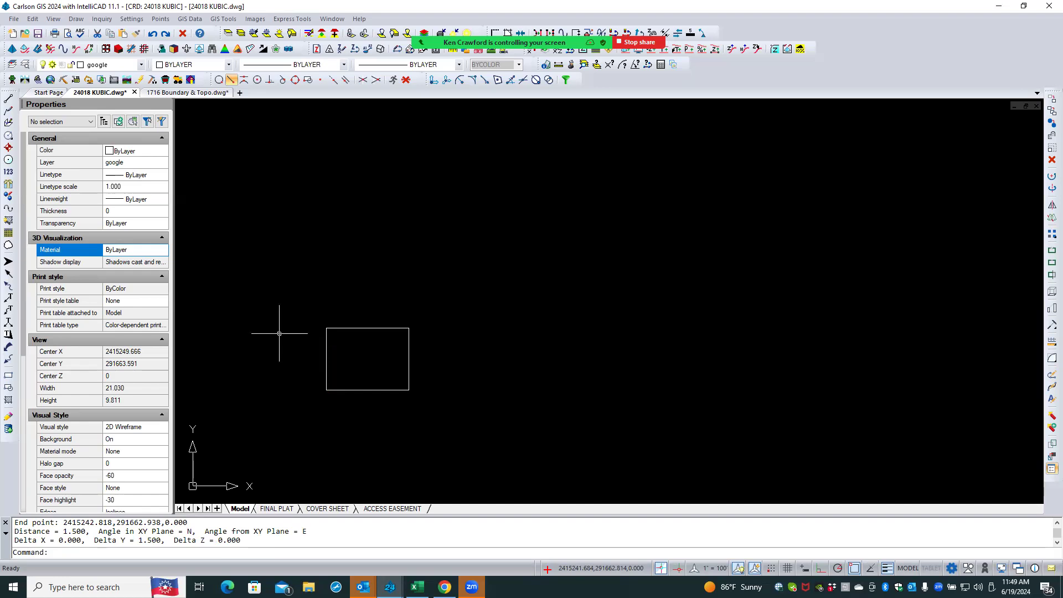
- Undo the last distance measurement and copy the small rectangle to four new positions near it
text(u)
key(Return)
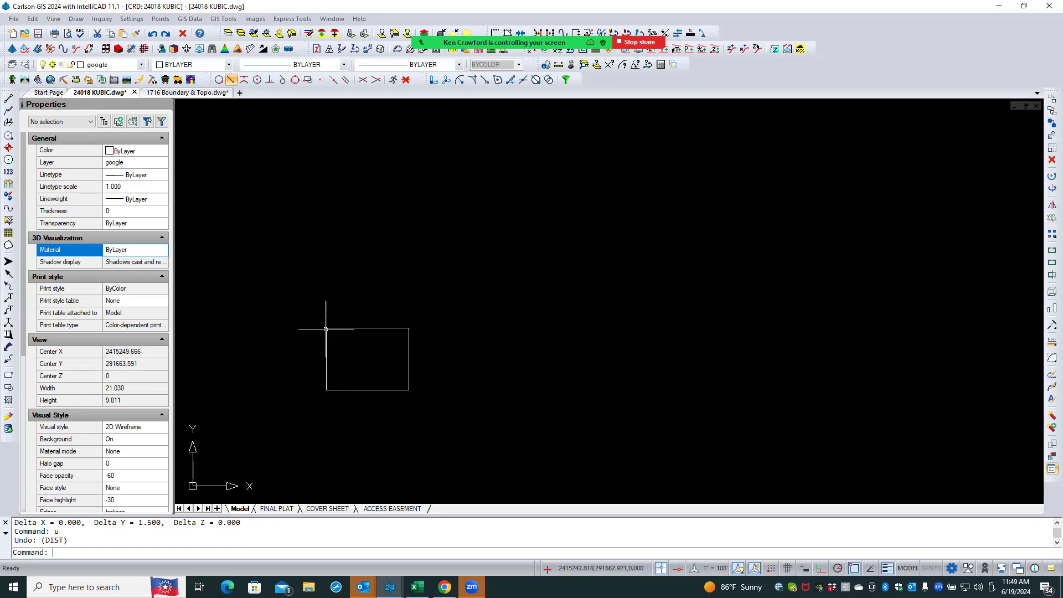
scroll(300, 354, down, 5)
click(316, 363)
mouse_move(315, 362)
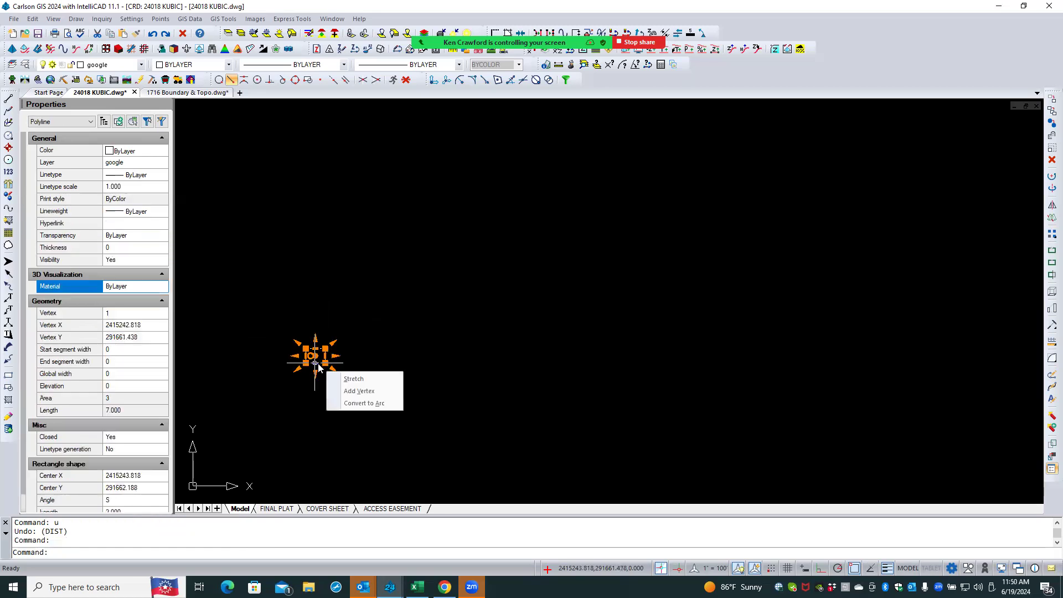
right_click(382, 327)
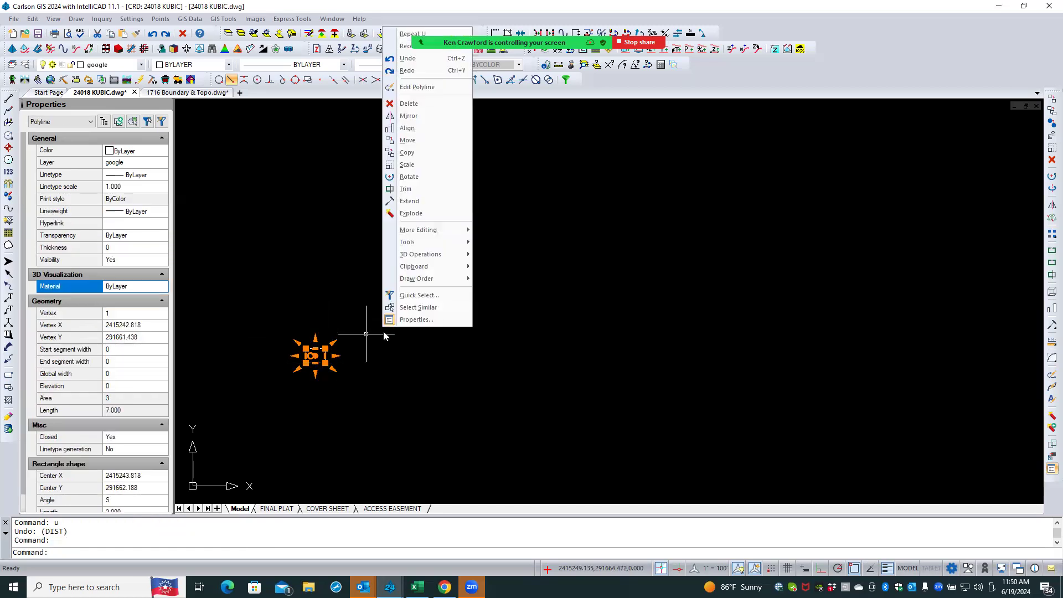
click(409, 152)
click(314, 259)
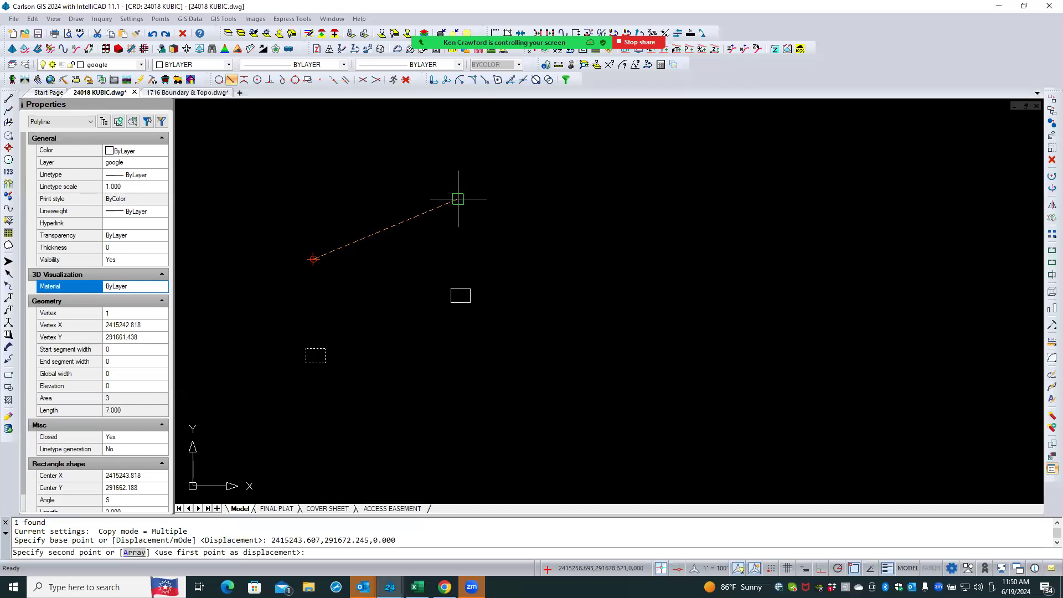
click(507, 169)
click(507, 213)
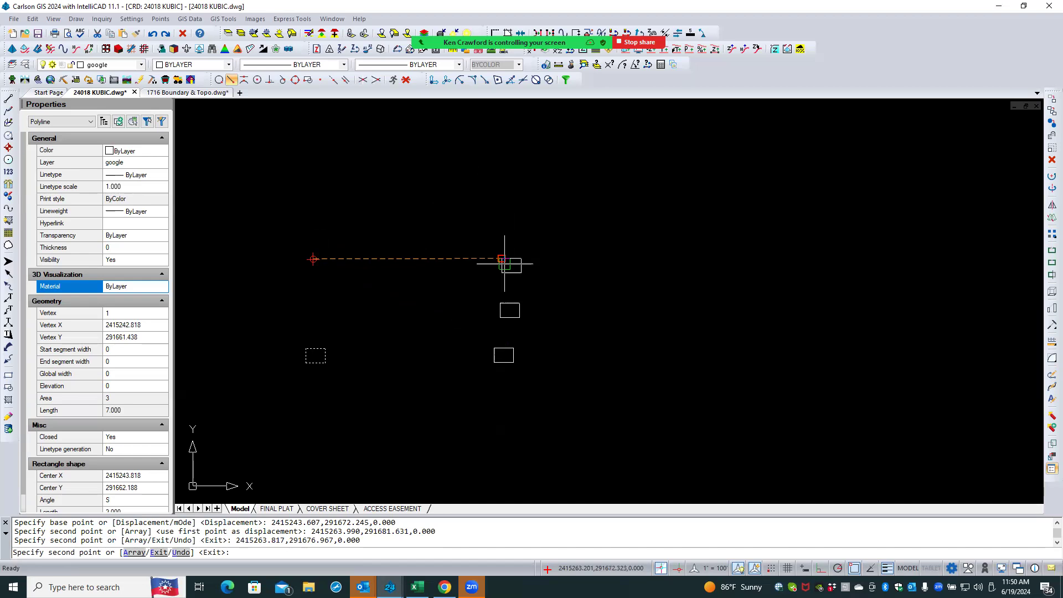
click(506, 252)
click(500, 303)
key(Return)
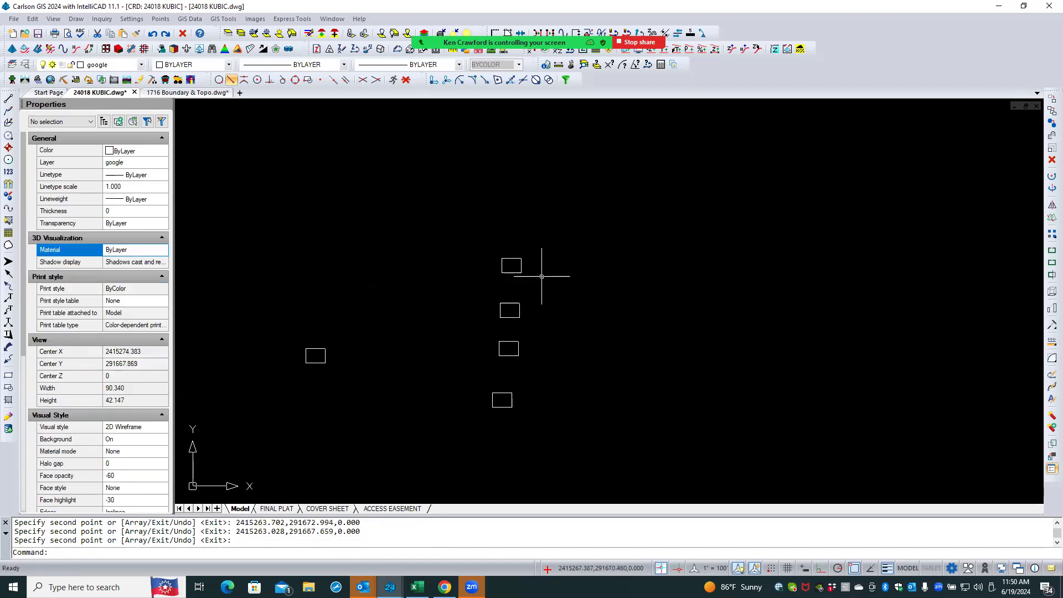
- Scale the top copied rectangle by a factor of 100 about its lower-left corner
click(516, 274)
click(493, 288)
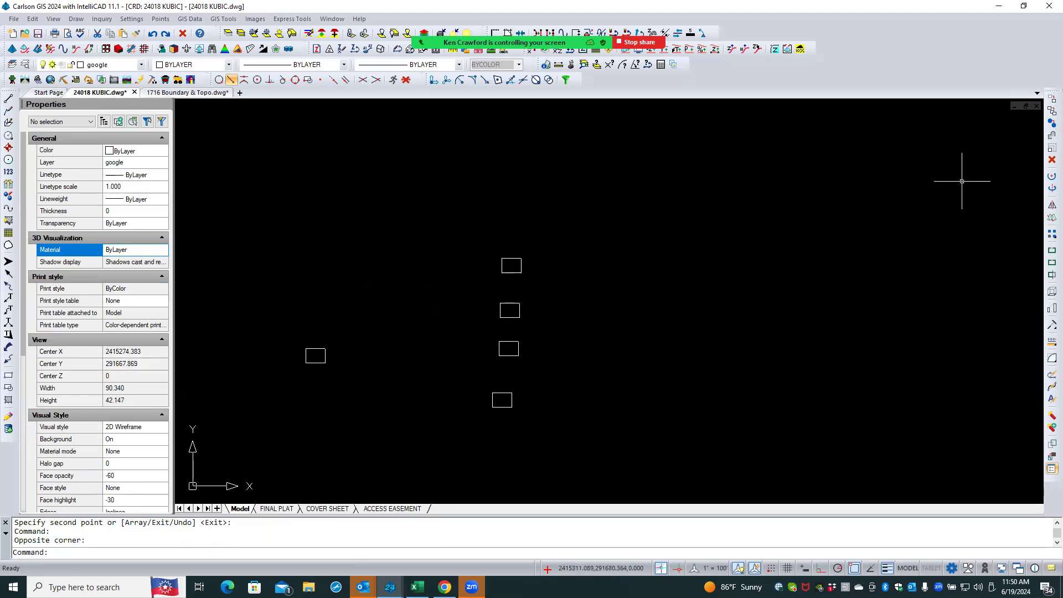
click(1052, 148)
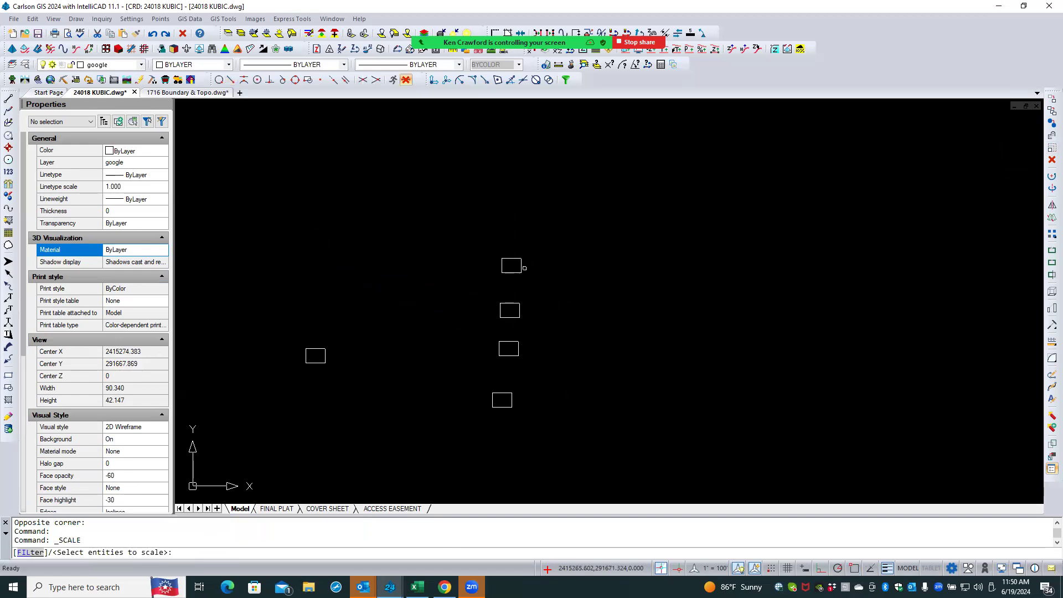
click(512, 272)
key(Return)
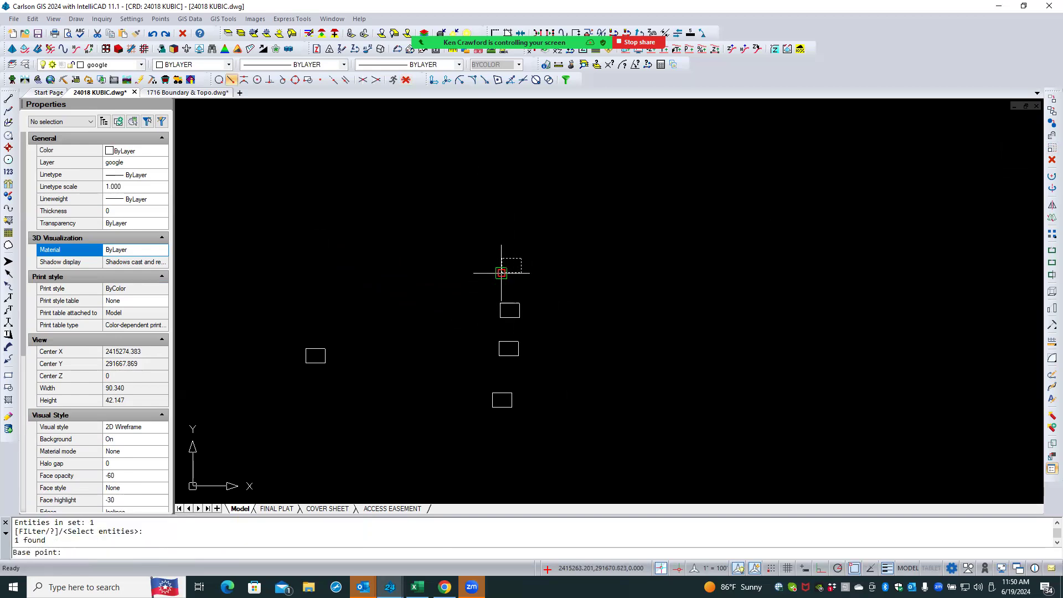
click(501, 273)
text(100)
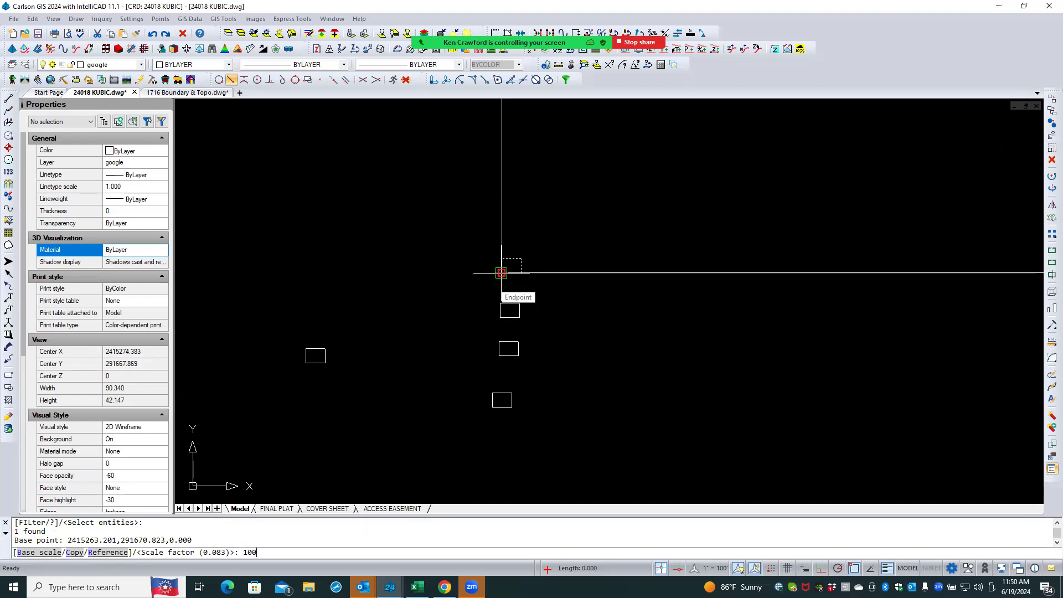
key(Return)
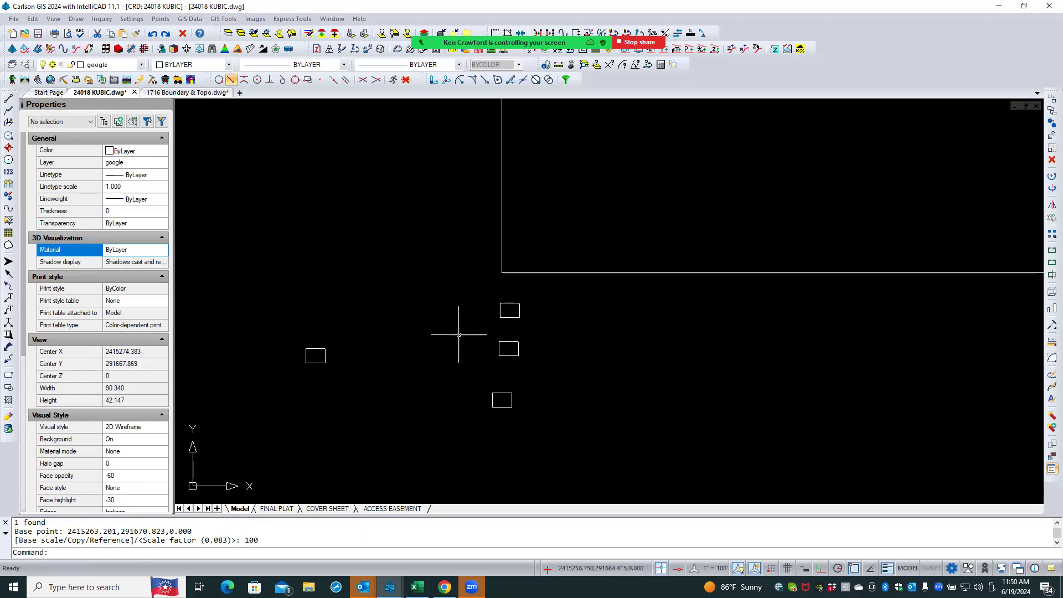
- Delete the rectangle just scaled by 100
scroll(437, 351, down, 5)
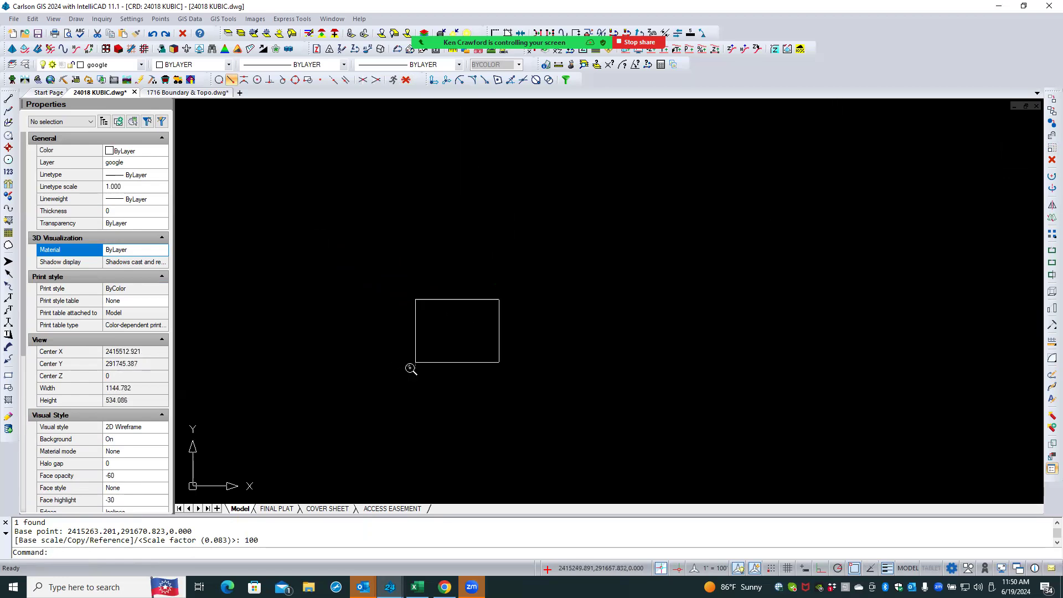
scroll(410, 363, down, 10)
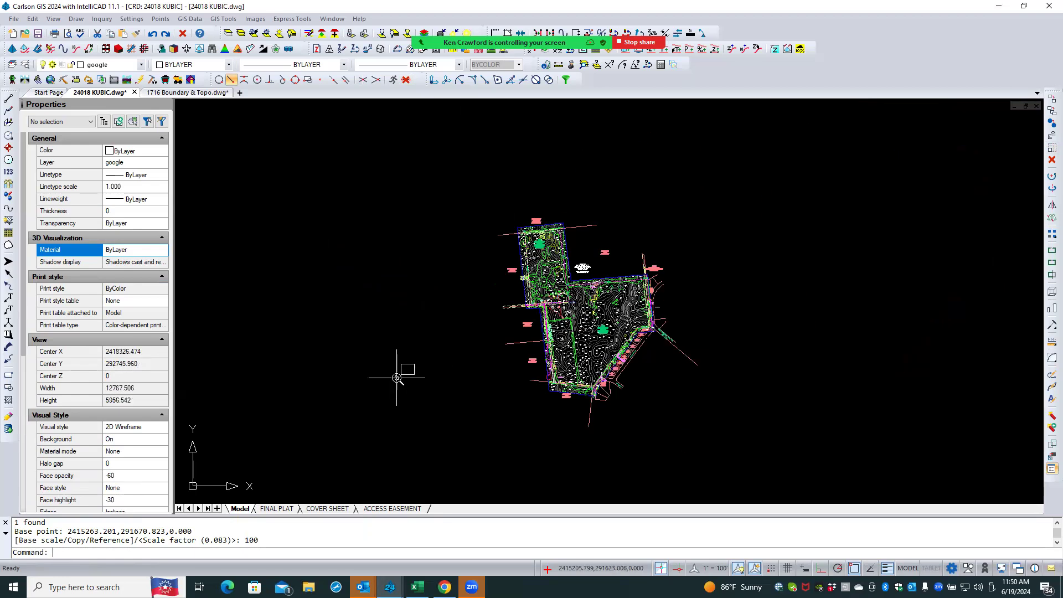
scroll(397, 376, up, 1)
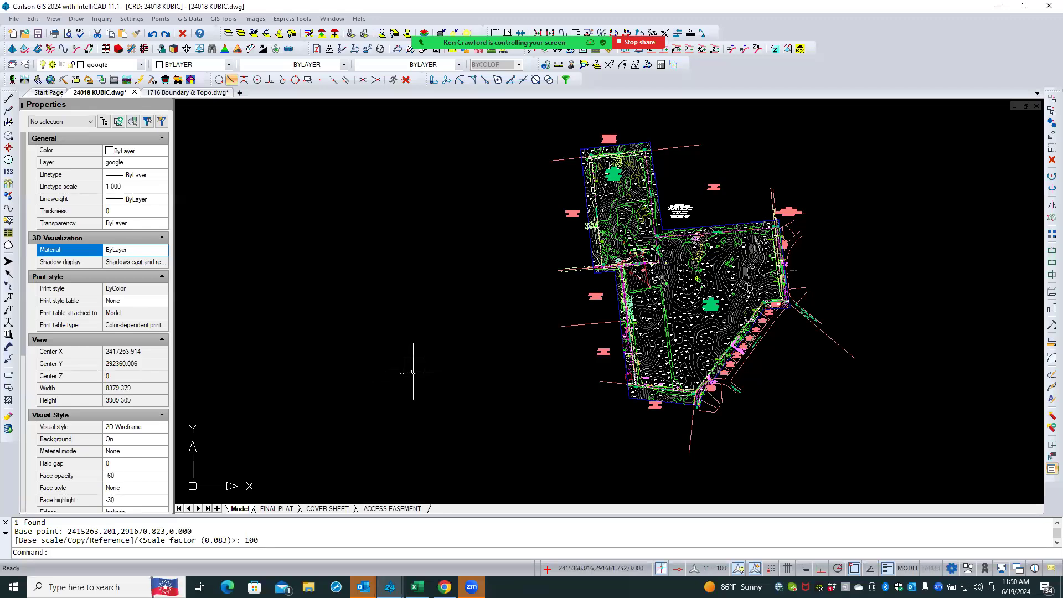
scroll(413, 371, up, 3)
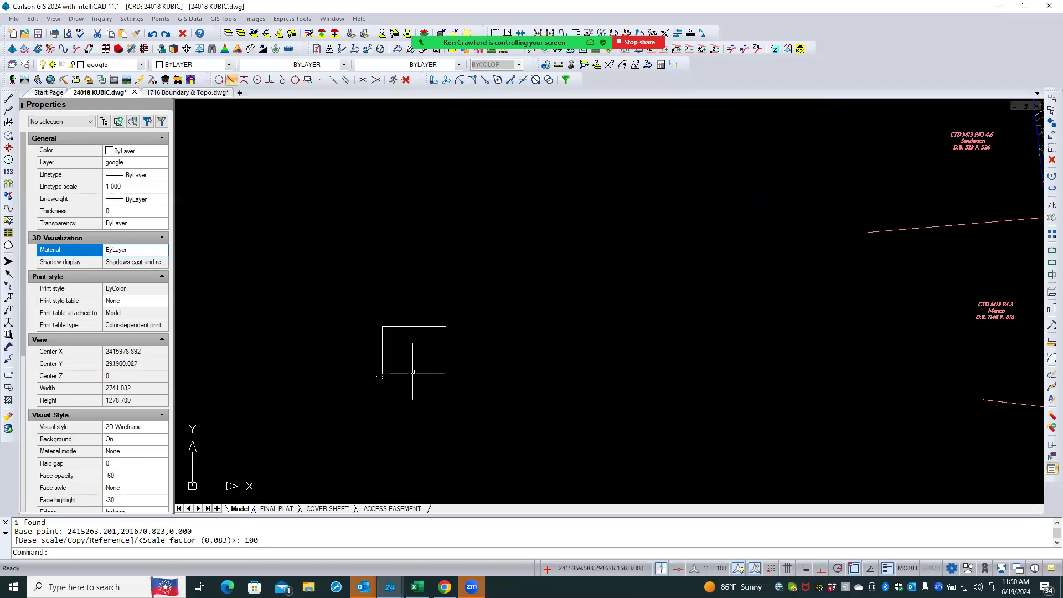
scroll(409, 375, up, 1)
click(409, 373)
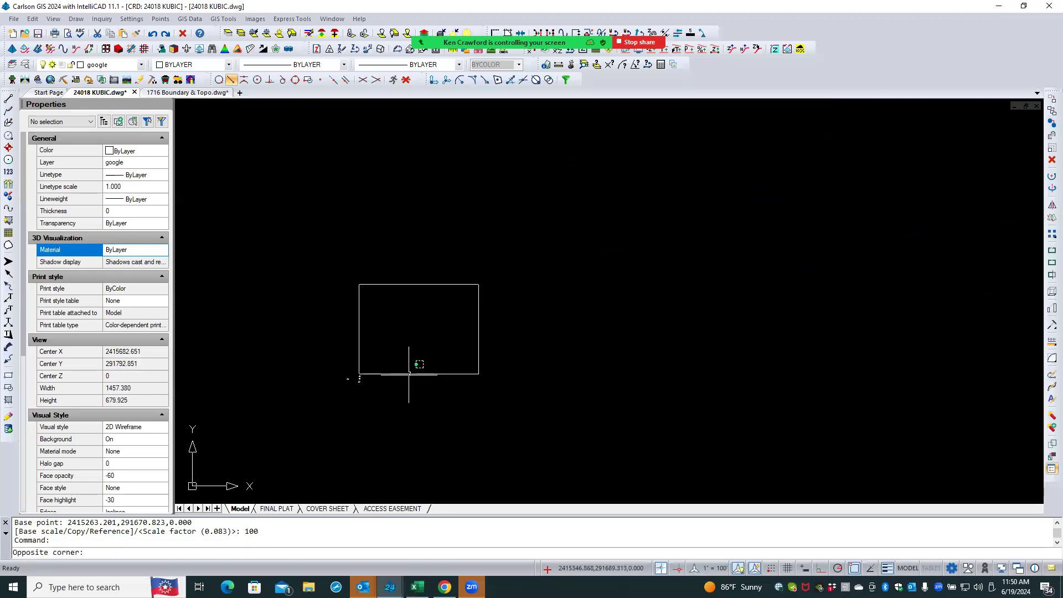
key(Escape)
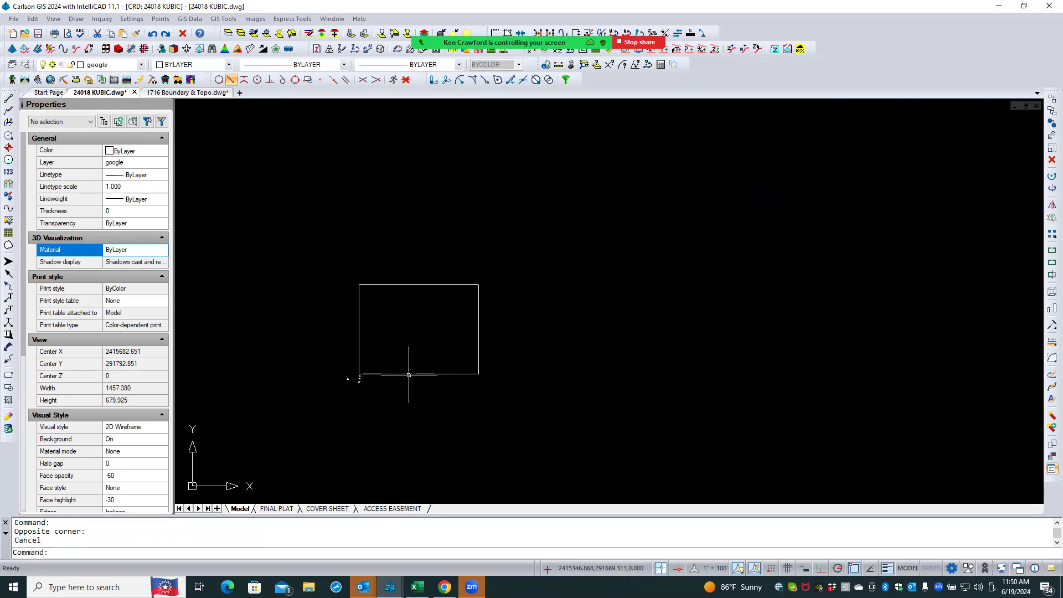
click(422, 370)
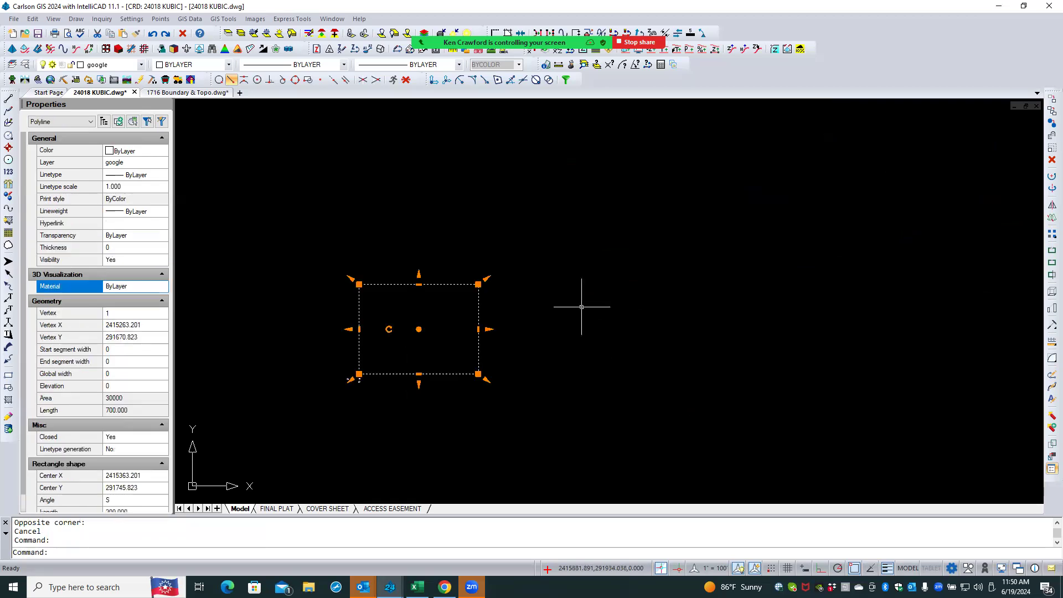
click(1050, 159)
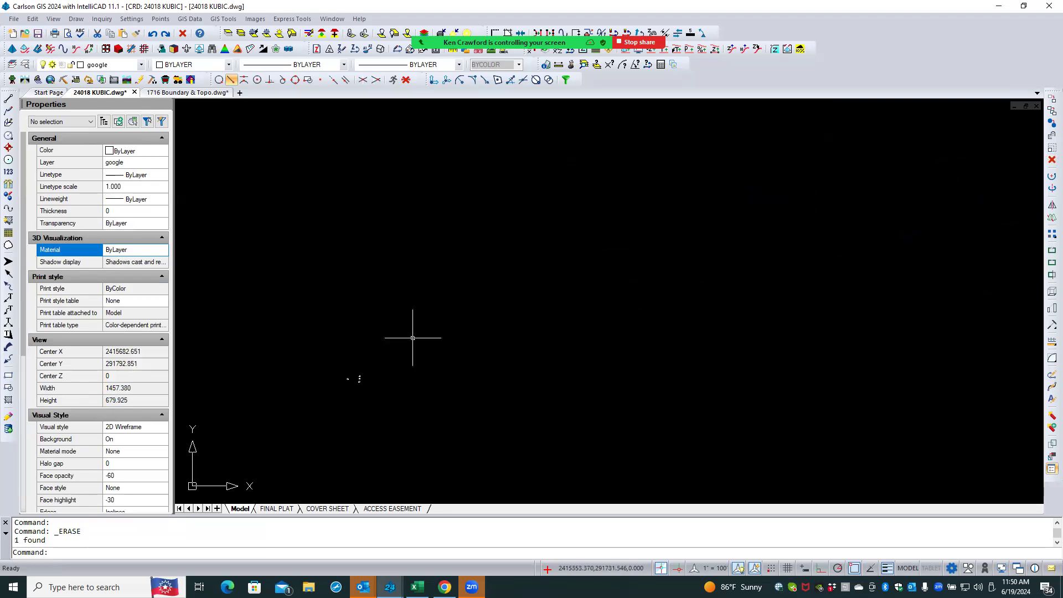
- Scale the upper remaining copied rectangle by a factor of 1200 about its lower-left corner
scroll(360, 378, up, 6)
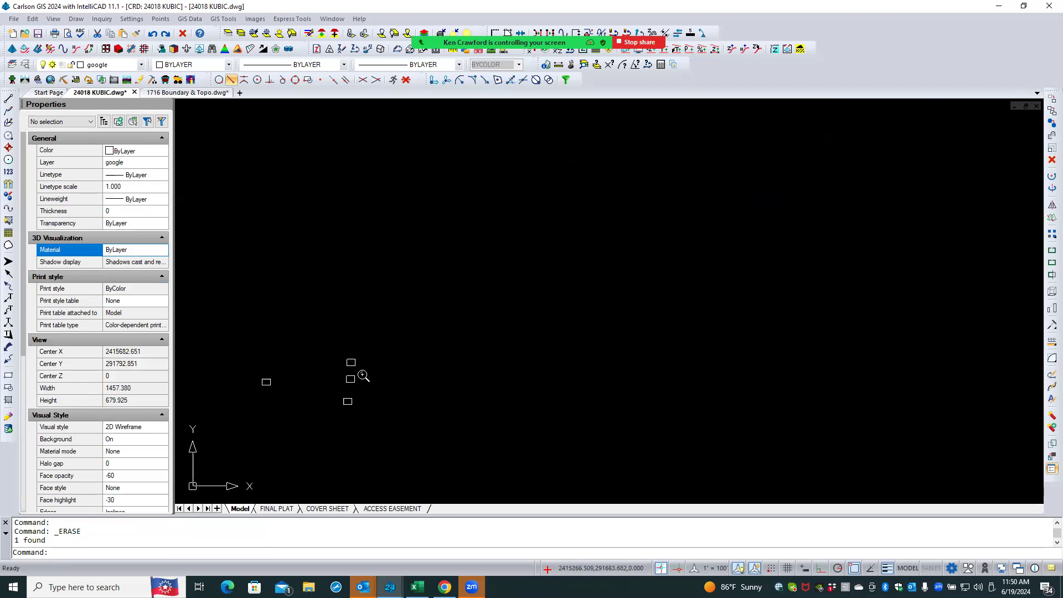
click(1051, 148)
scroll(334, 366, up, 3)
click(371, 361)
key(Return)
click(369, 361)
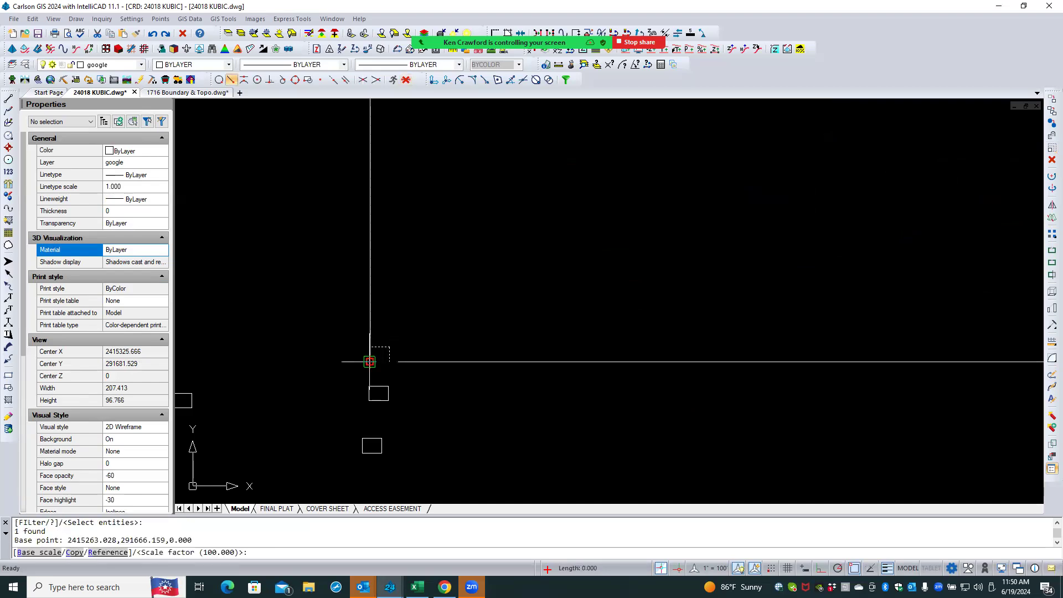
text(1200)
key(Return)
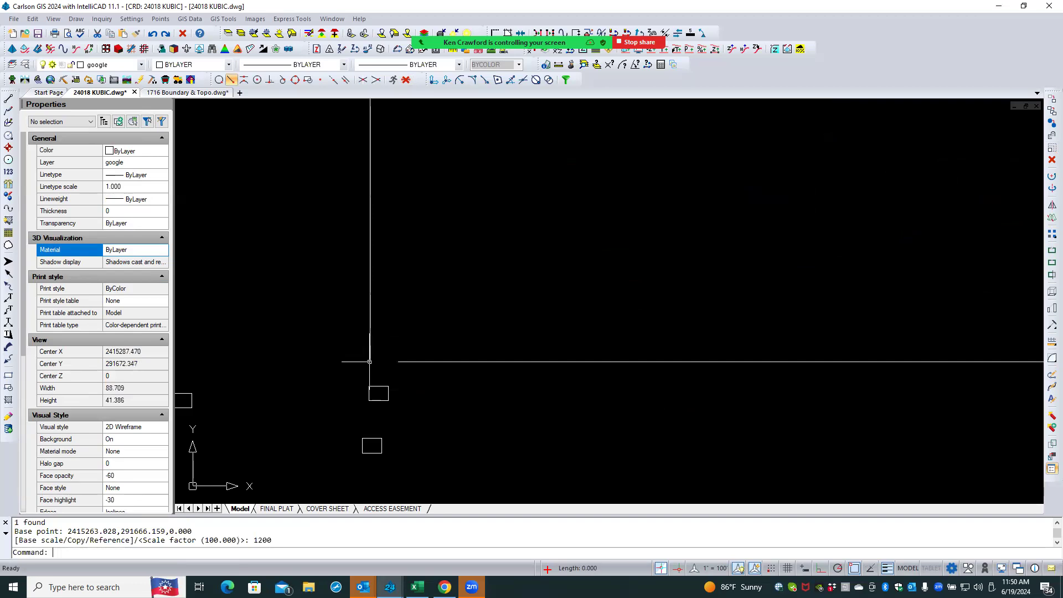
- Select the enlarged rectangle and pick its center grip to move it toward the site linework
scroll(369, 362, down, 4)
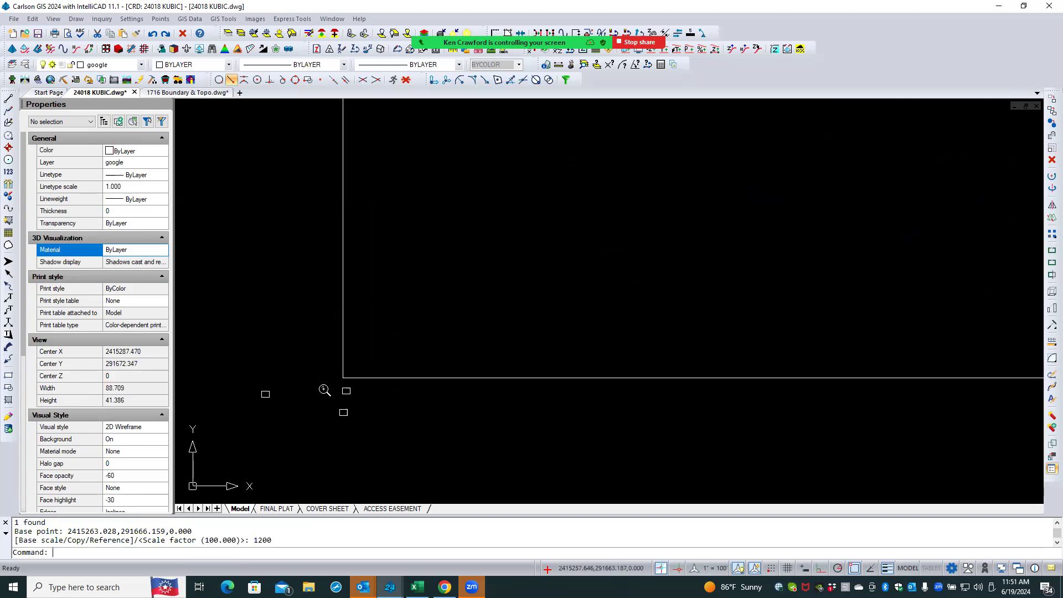
scroll(377, 358, down, 10)
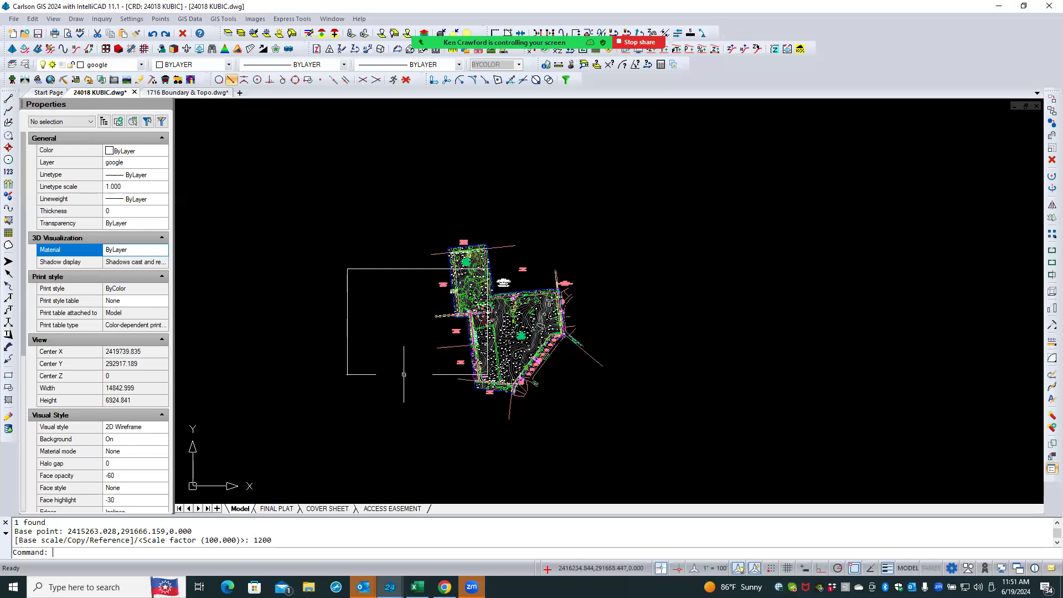
click(404, 375)
click(417, 322)
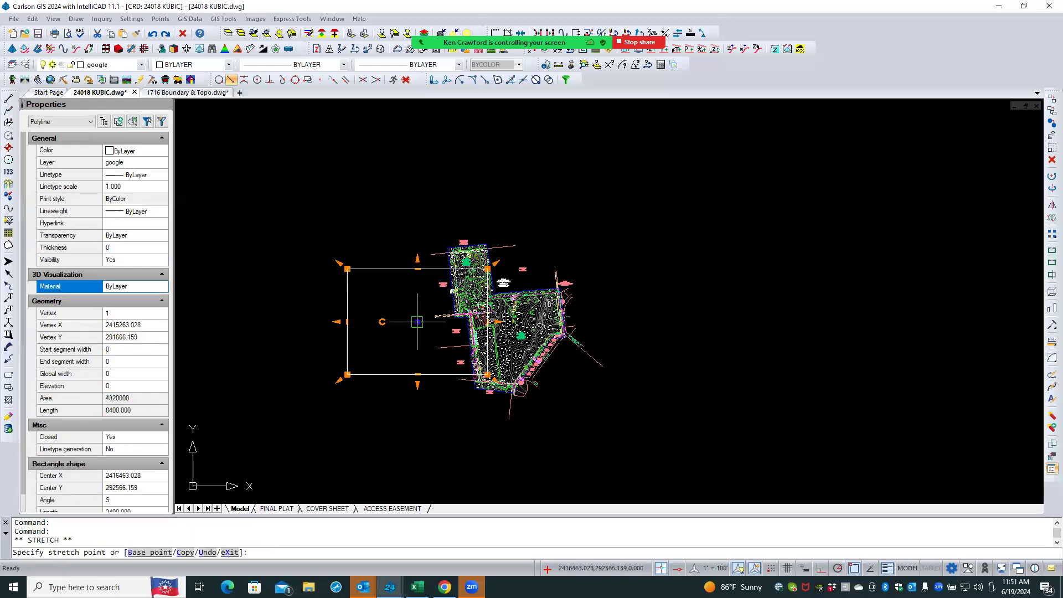
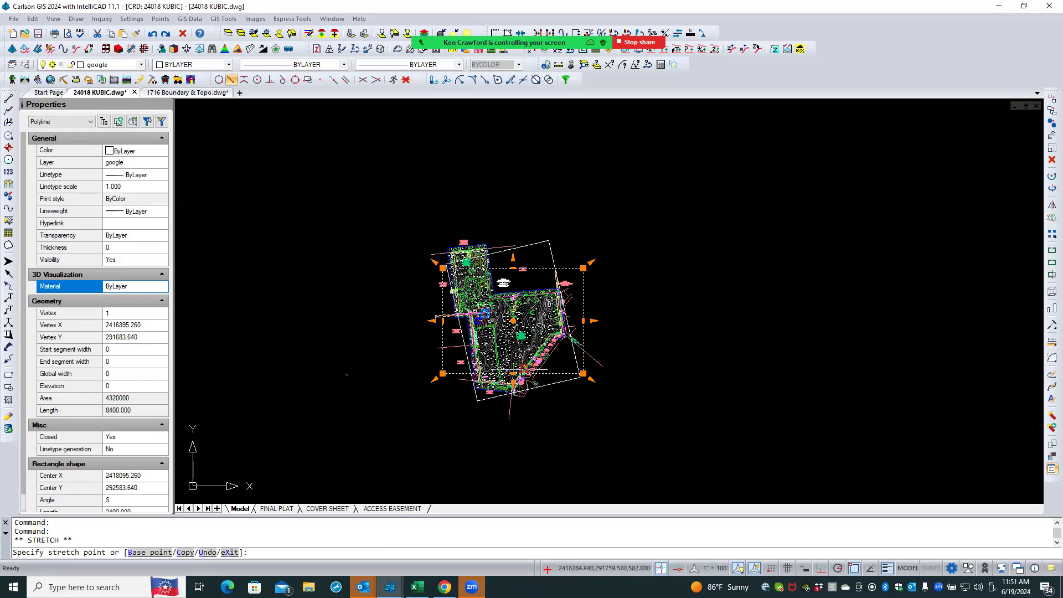
key(Escape)
key(Escape)
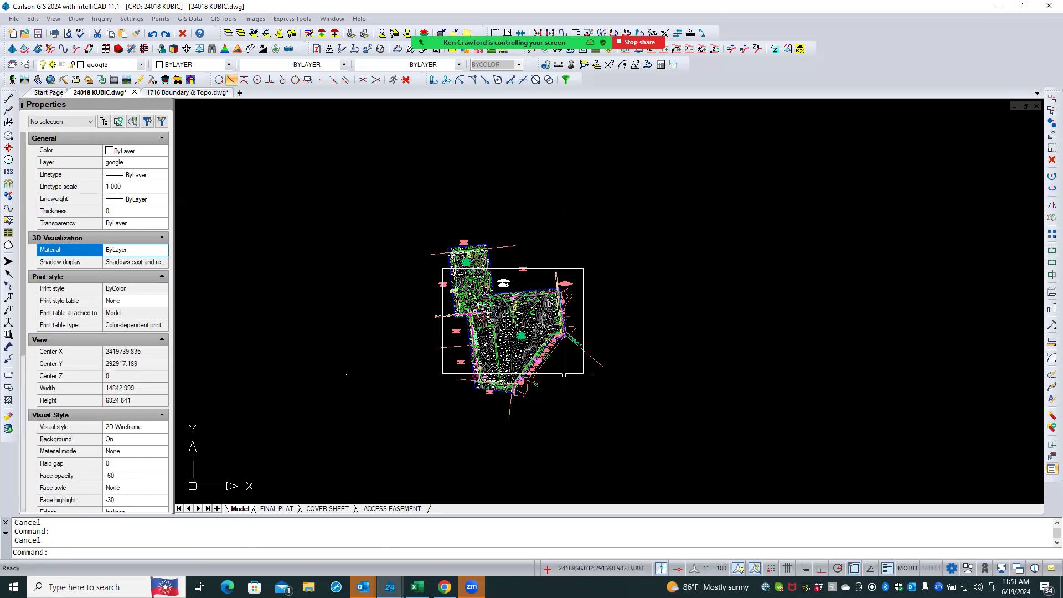
click(564, 375)
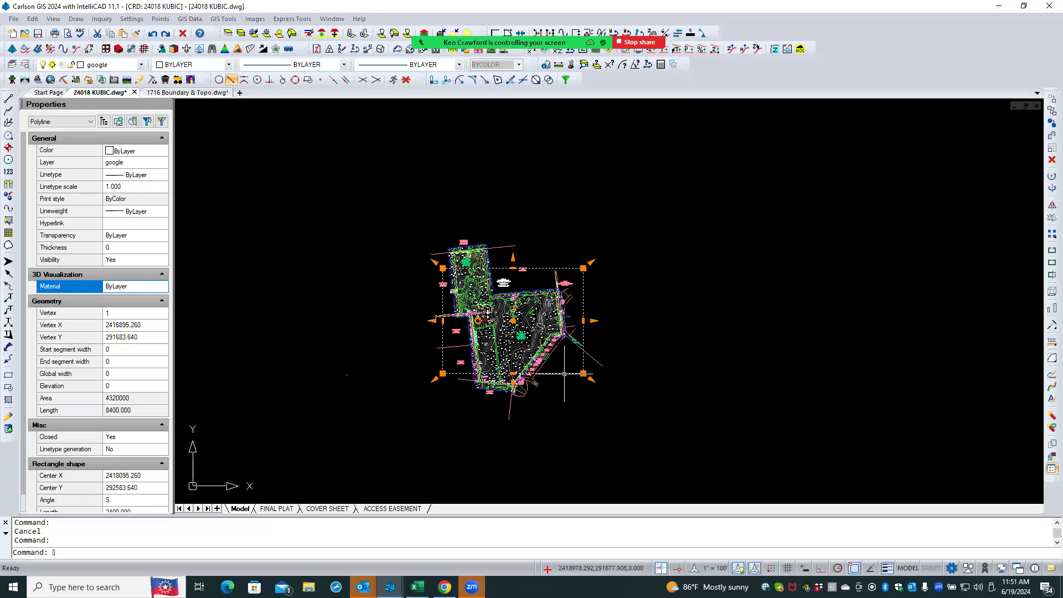
click(566, 374)
key(Escape)
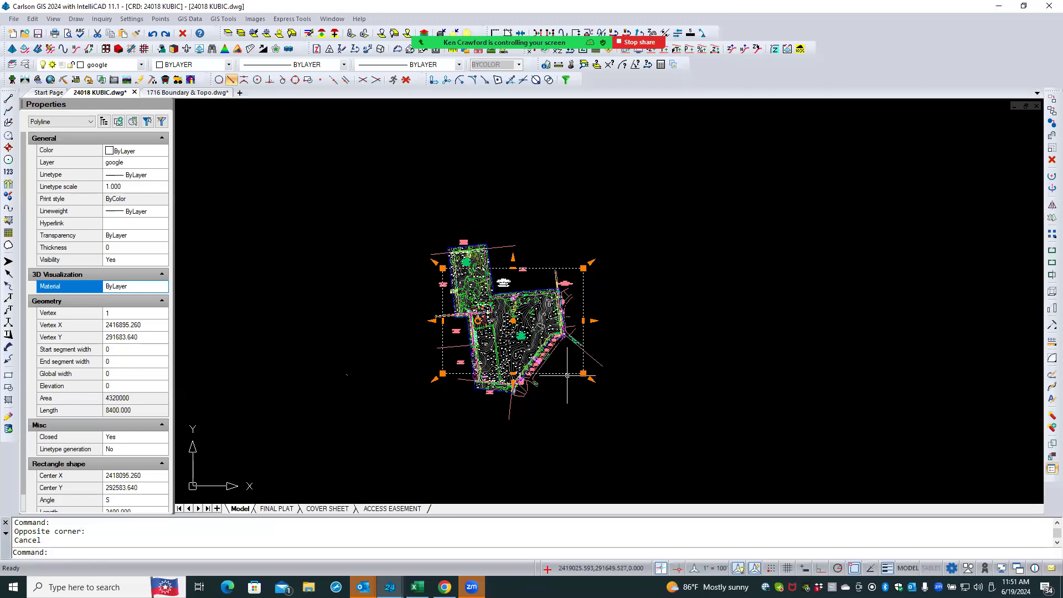
click(513, 321)
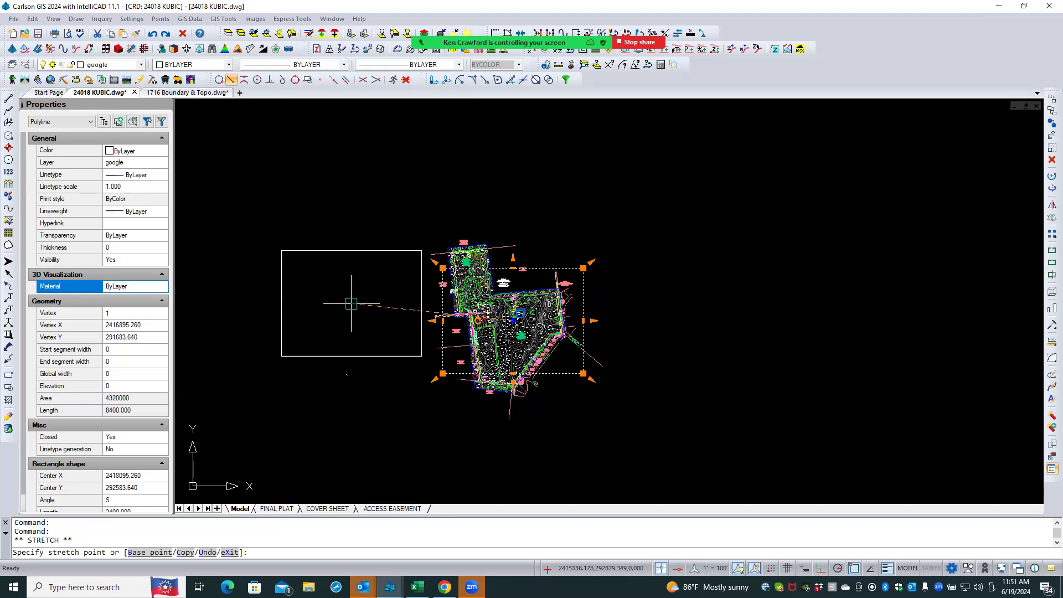
key(Escape)
key(Escape)
- Scale the next small copied rectangle by a factor of 2400 about its lower-left corner
scroll(348, 382, up, 4)
scroll(348, 382, up, 4)
scroll(351, 354, up, 8)
scroll(343, 349, up, 3)
right_click(400, 344)
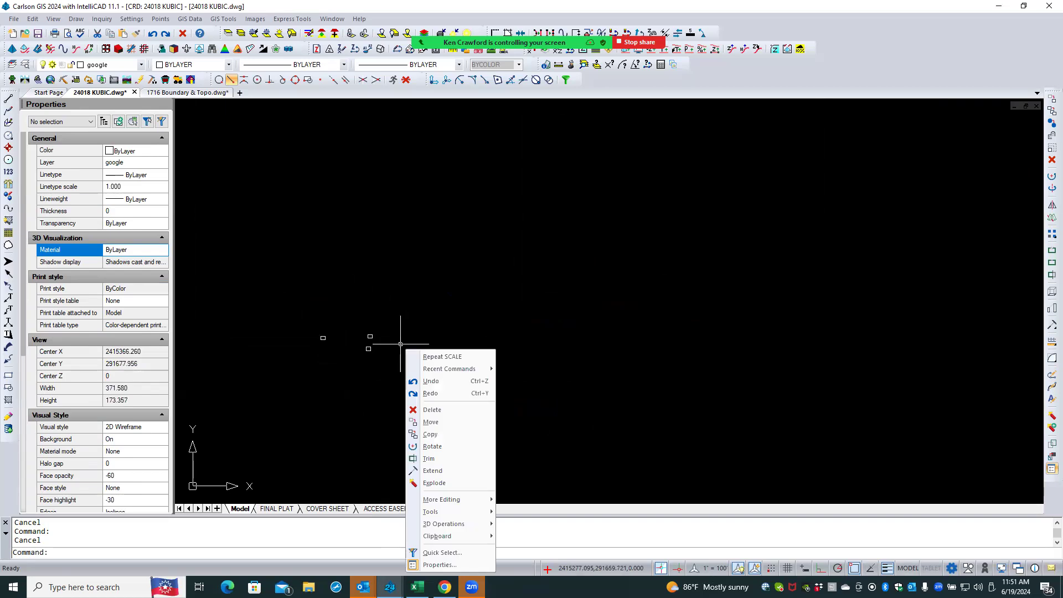
click(440, 356)
scroll(371, 343, up, 2)
scroll(370, 343, up, 1)
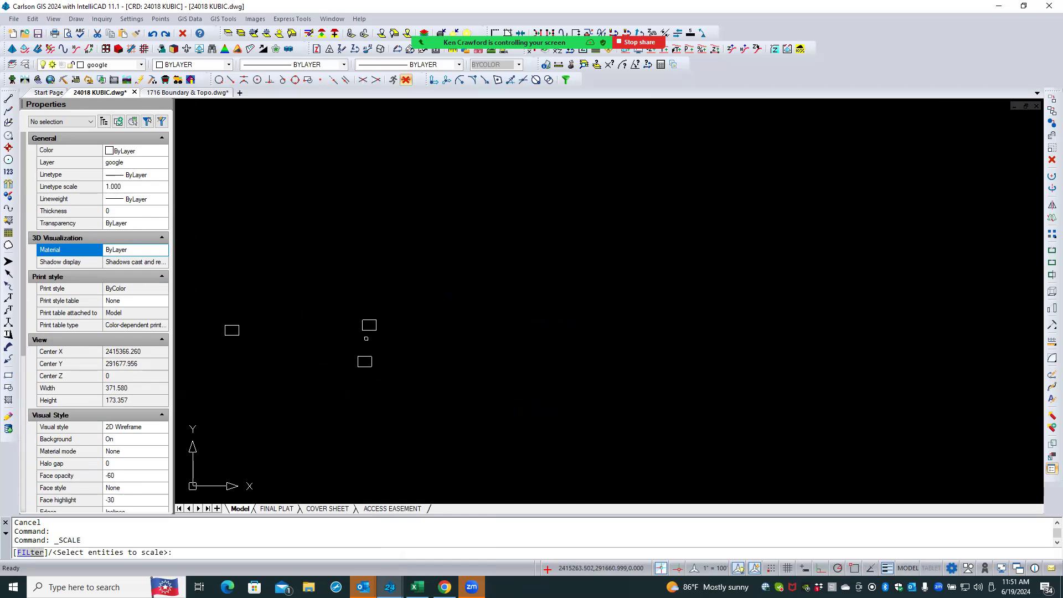
click(369, 325)
key(Return)
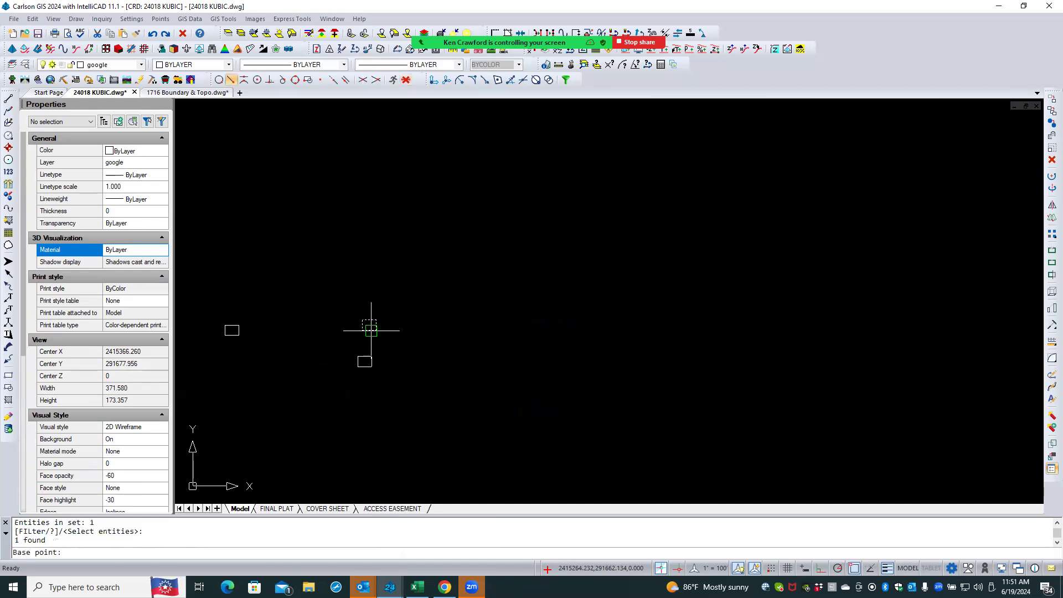
click(363, 330)
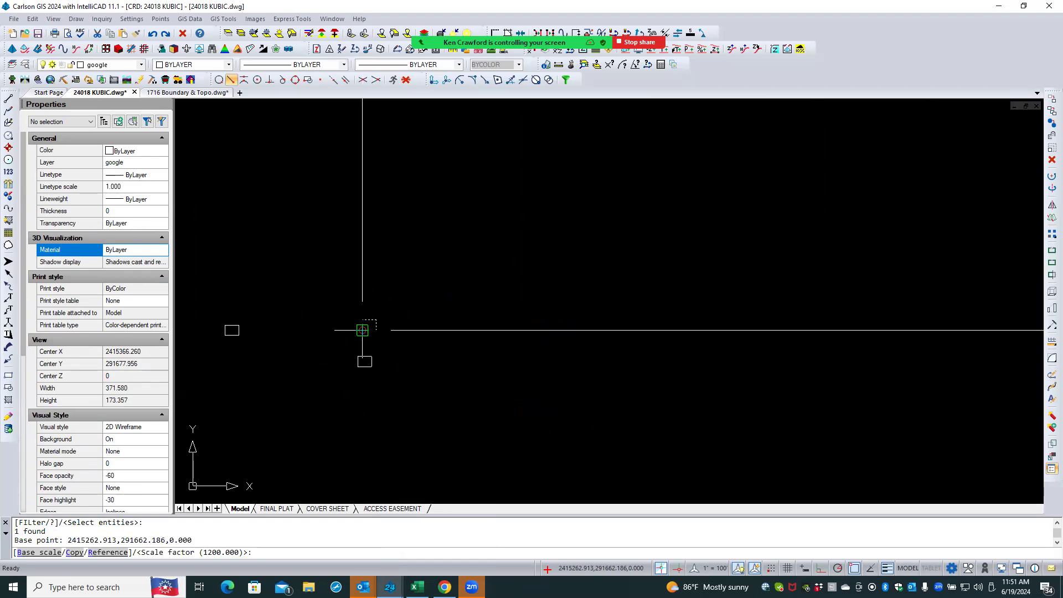
text(2400)
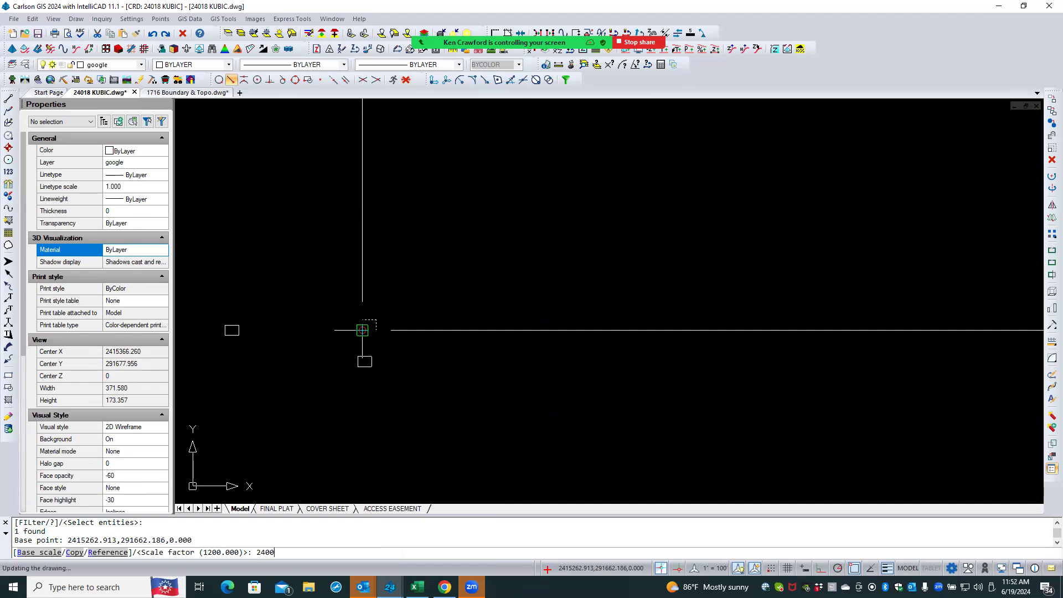
key(Return)
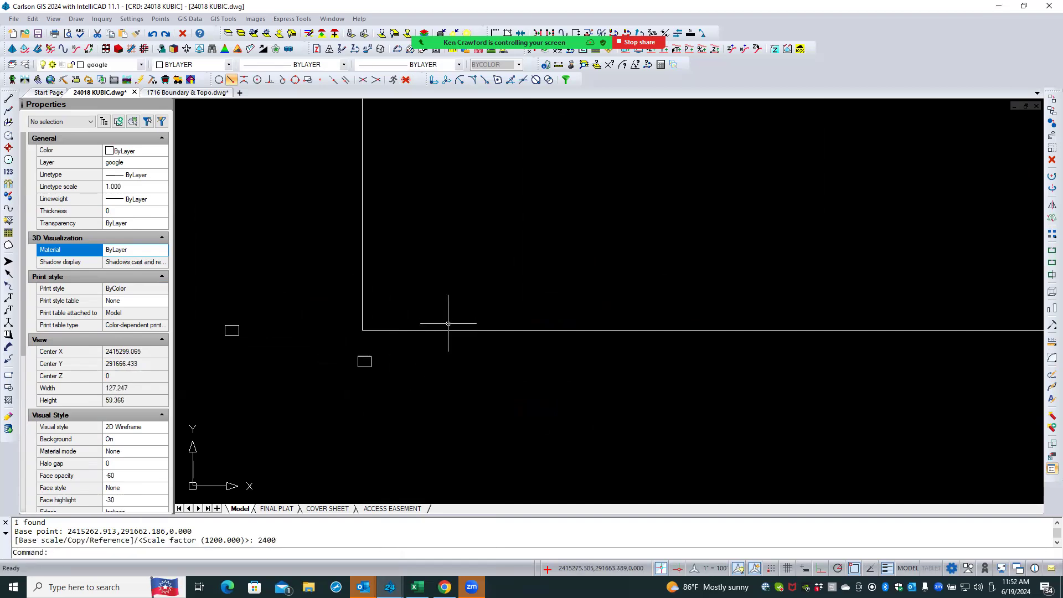
- Move the 2400-scaled rectangle by its center grip so it encloses the site linework
click(440, 330)
scroll(293, 400, down, 5)
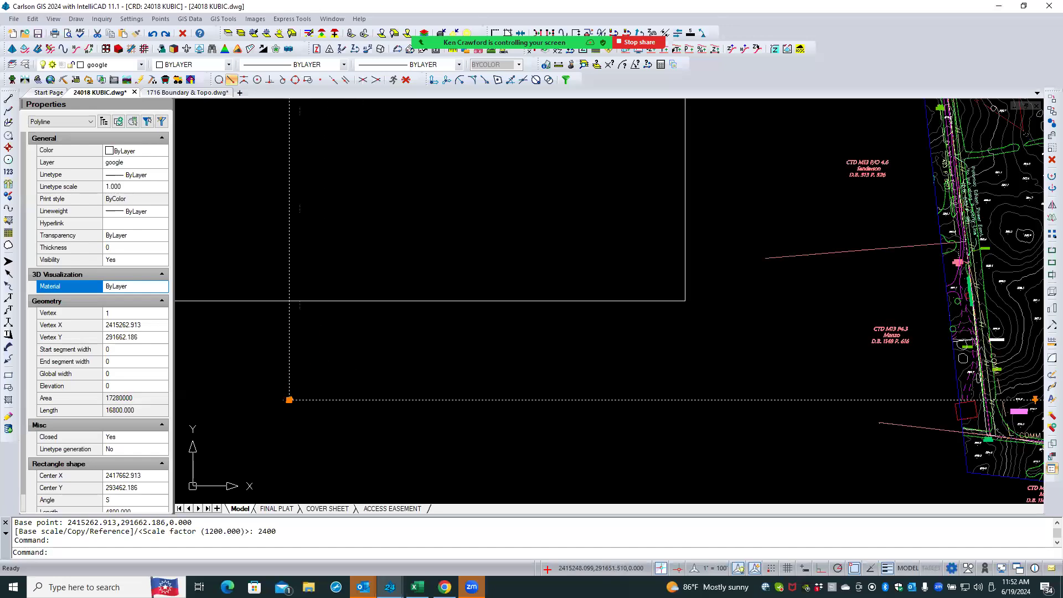
mouse_move(286, 402)
scroll(314, 379, down, 2)
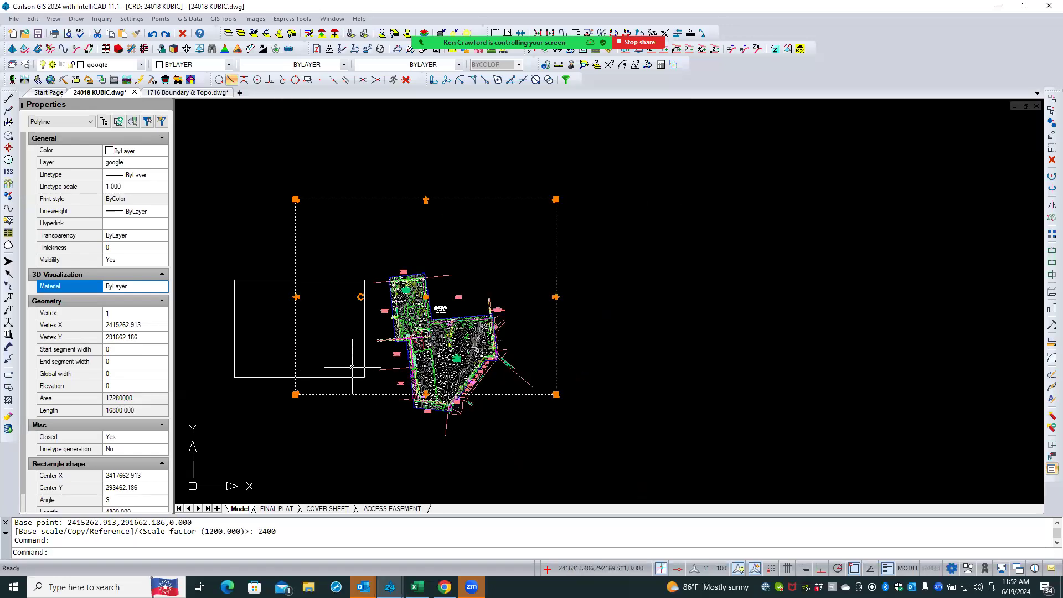
click(425, 297)
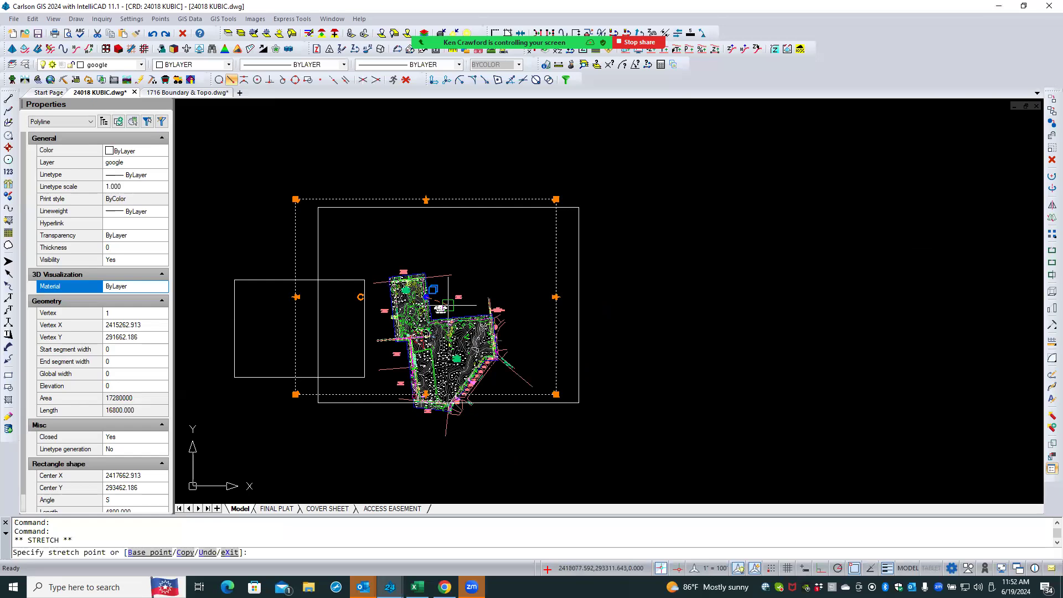
click(462, 335)
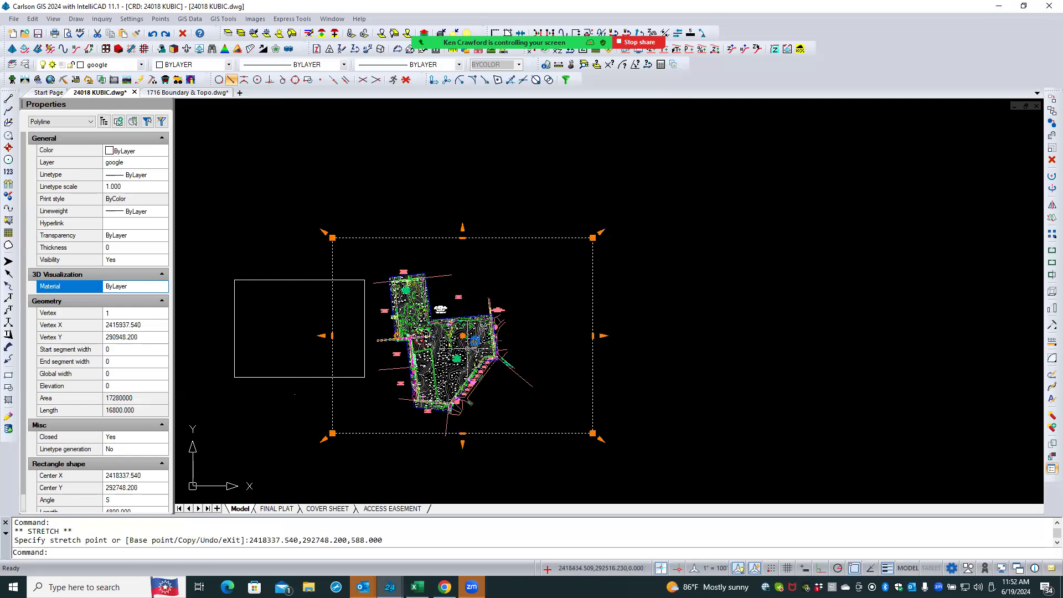
click(298, 376)
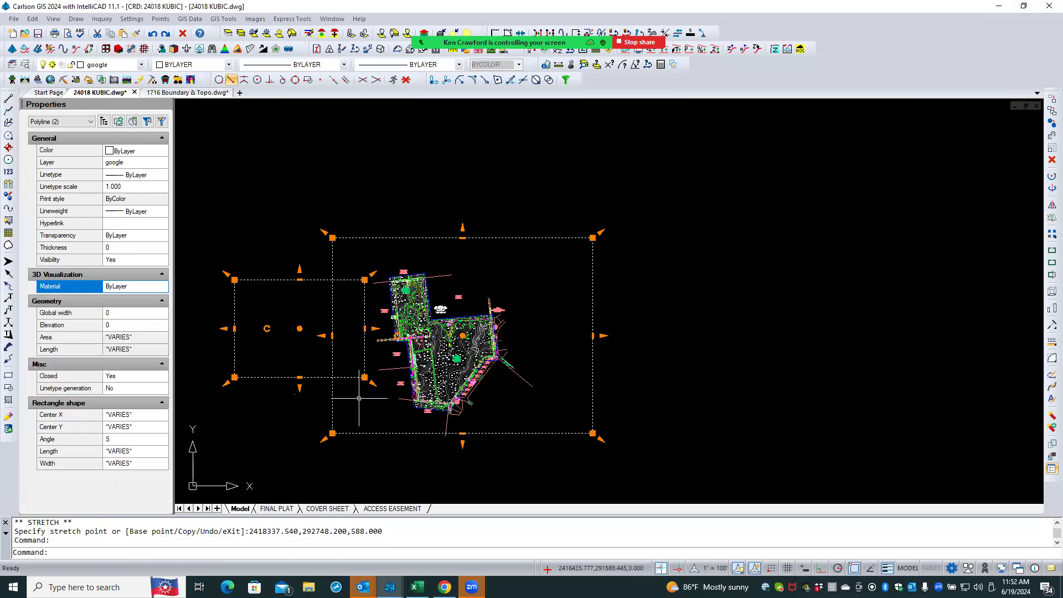
key(Escape)
key(Escape)
- Scale the last small copied rectangle by a factor of 600 about its lower-left corner
scroll(294, 401, up, 5)
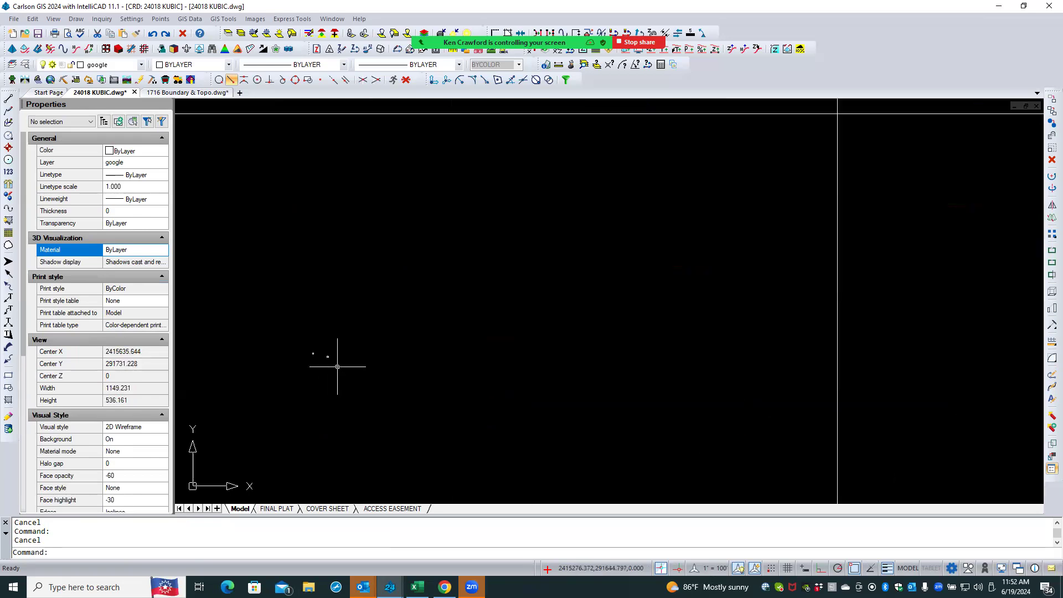
right_click(338, 367)
click(374, 151)
scroll(327, 363, up, 2)
scroll(334, 328, up, 3)
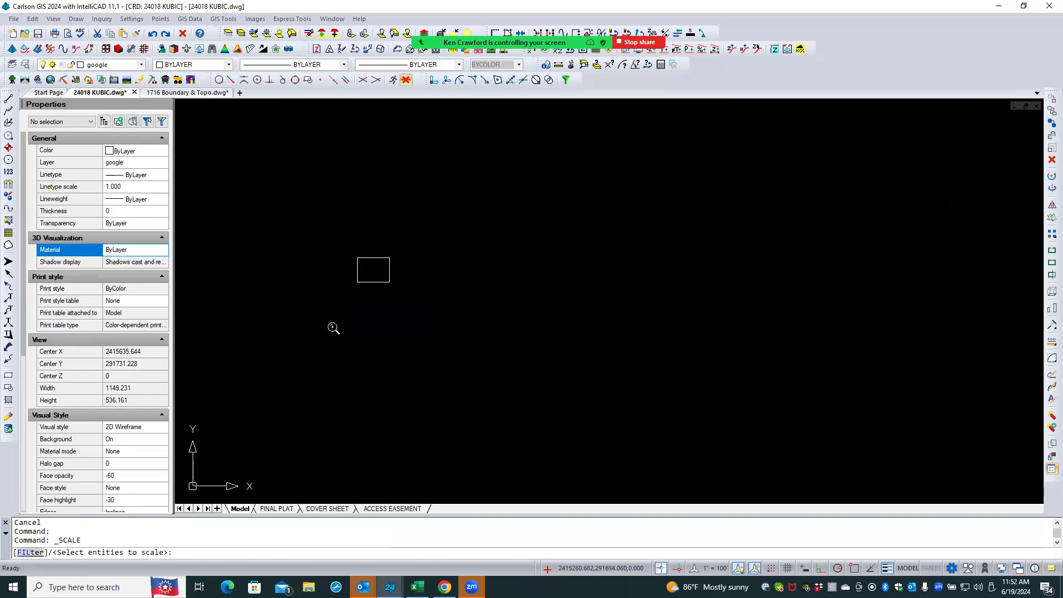
click(360, 282)
key(Return)
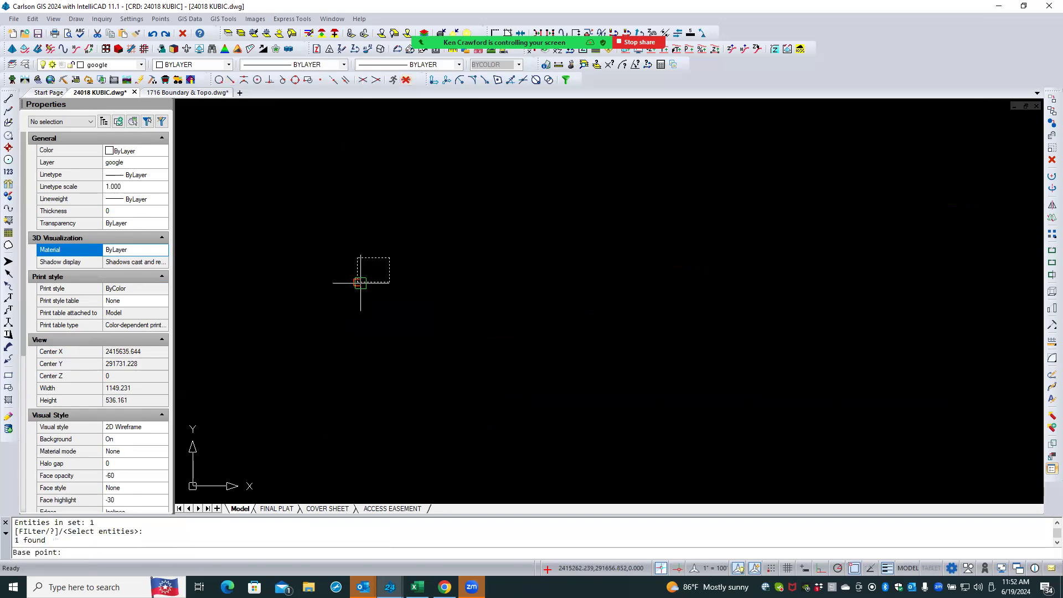
click(357, 283)
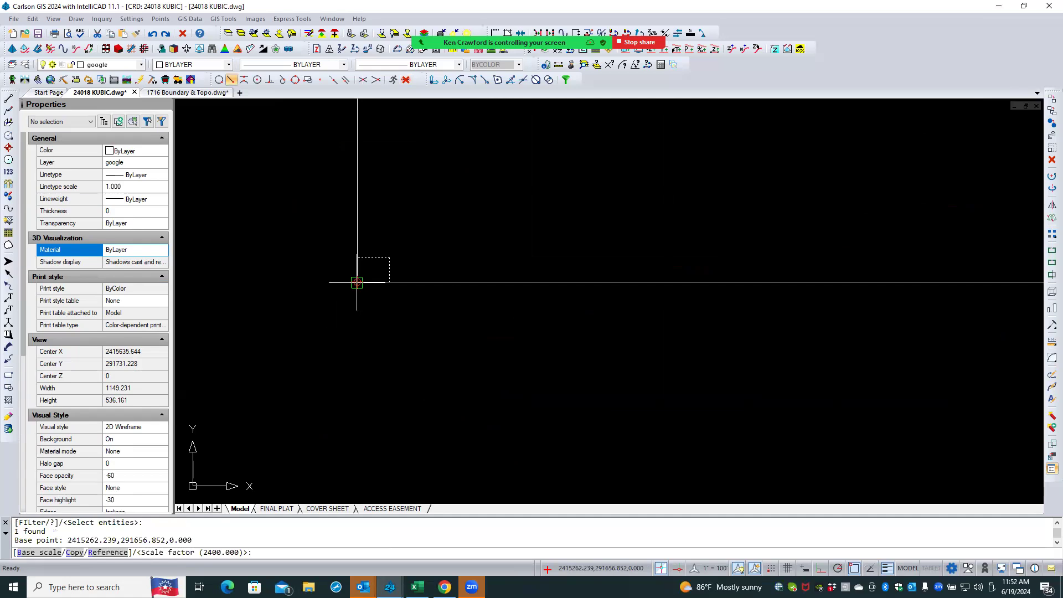
text(600)
key(Return)
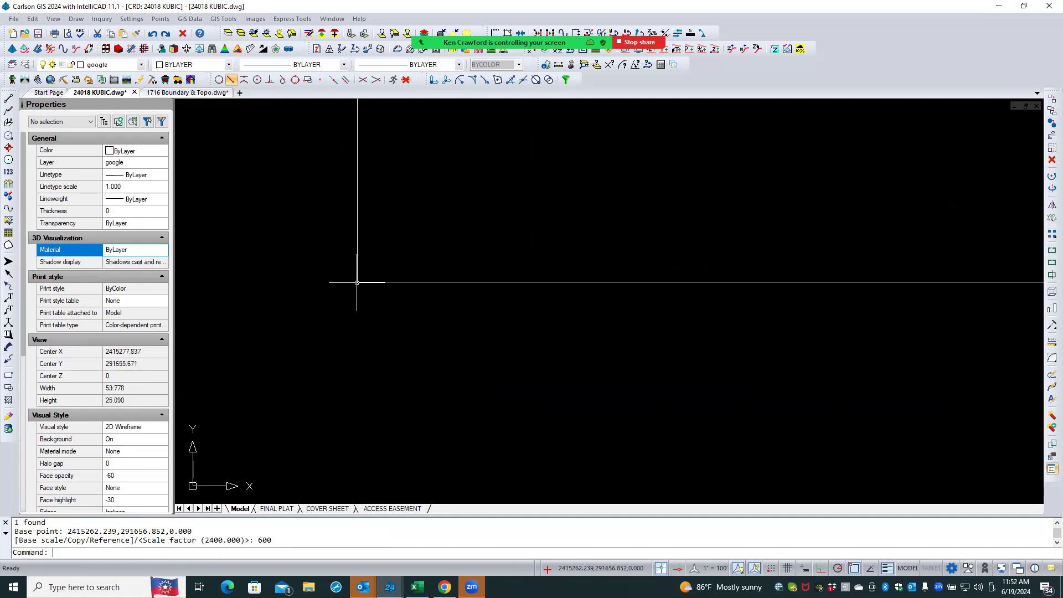
- Set the 600-scaled rectangle's color to Red
scroll(247, 376, down, 6)
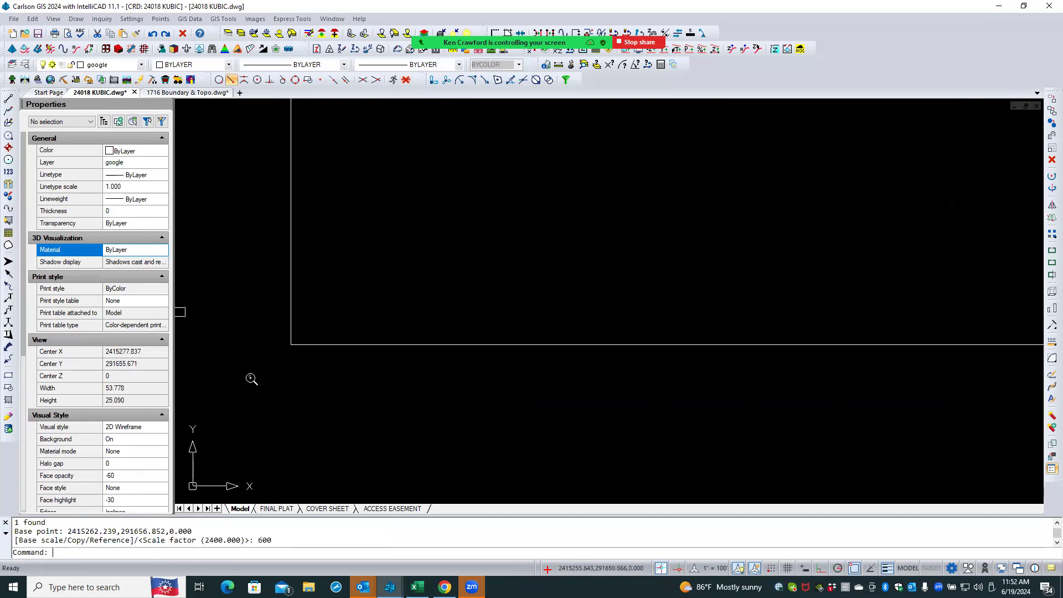
scroll(247, 374, down, 8)
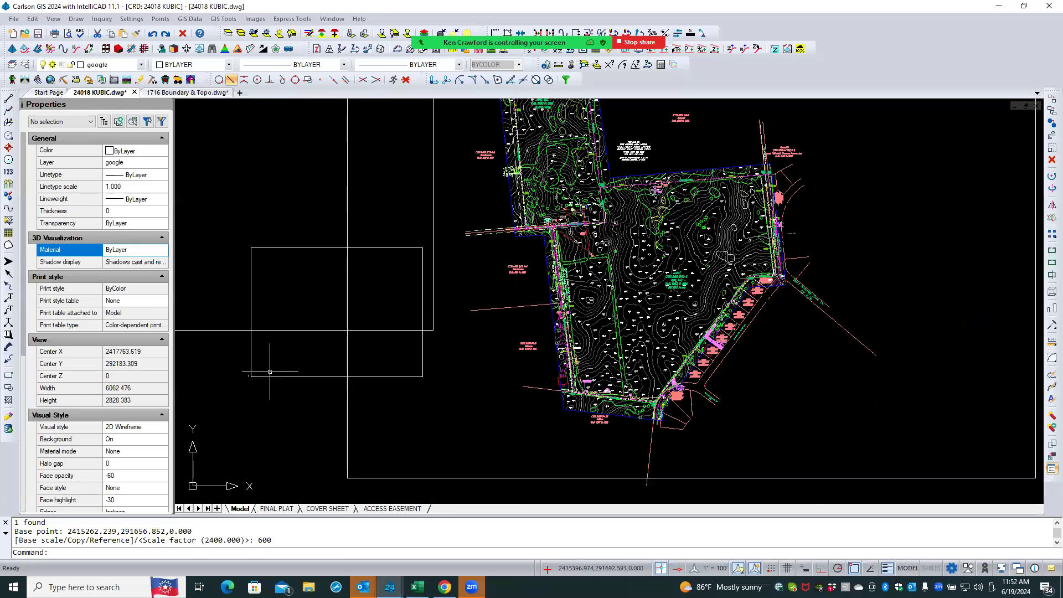
click(275, 377)
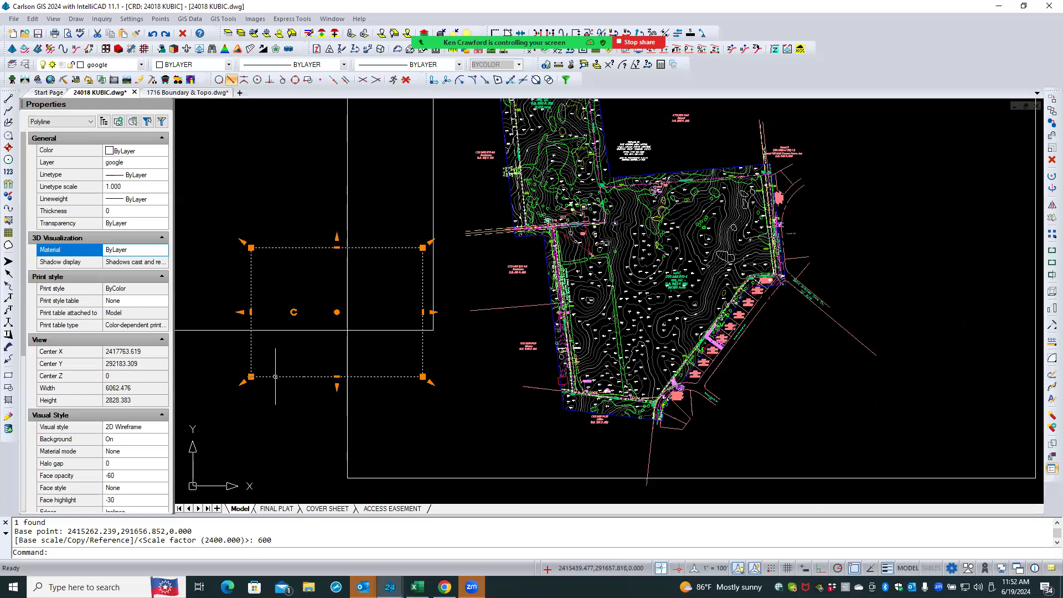
click(145, 153)
click(146, 154)
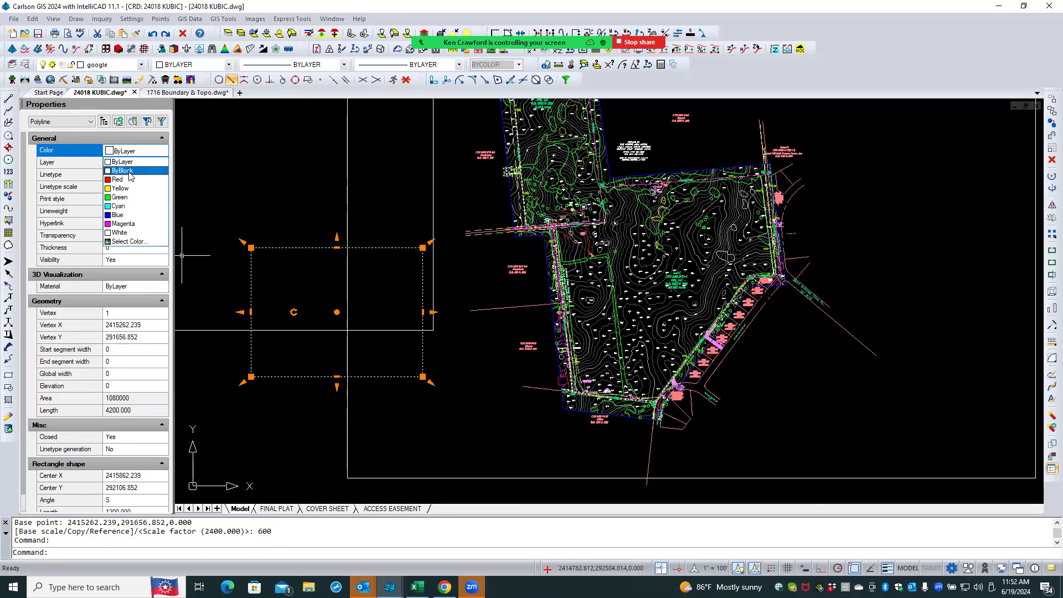
click(127, 183)
- Copy the red rectangle from its center six times, placing the copies in a chain over the site linework
scroll(316, 431, down, 2)
right_click(316, 430)
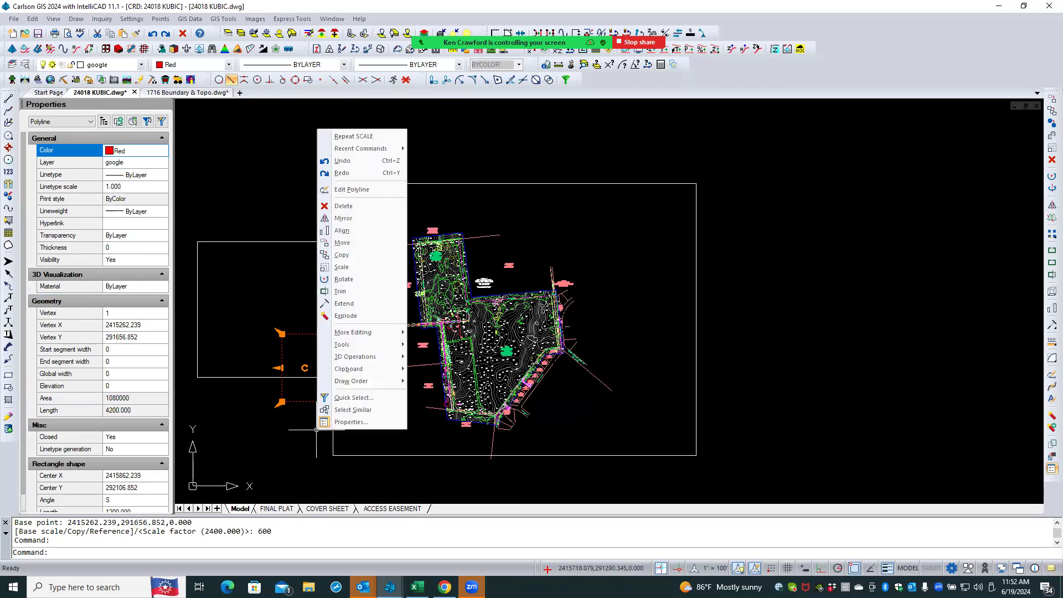
click(342, 255)
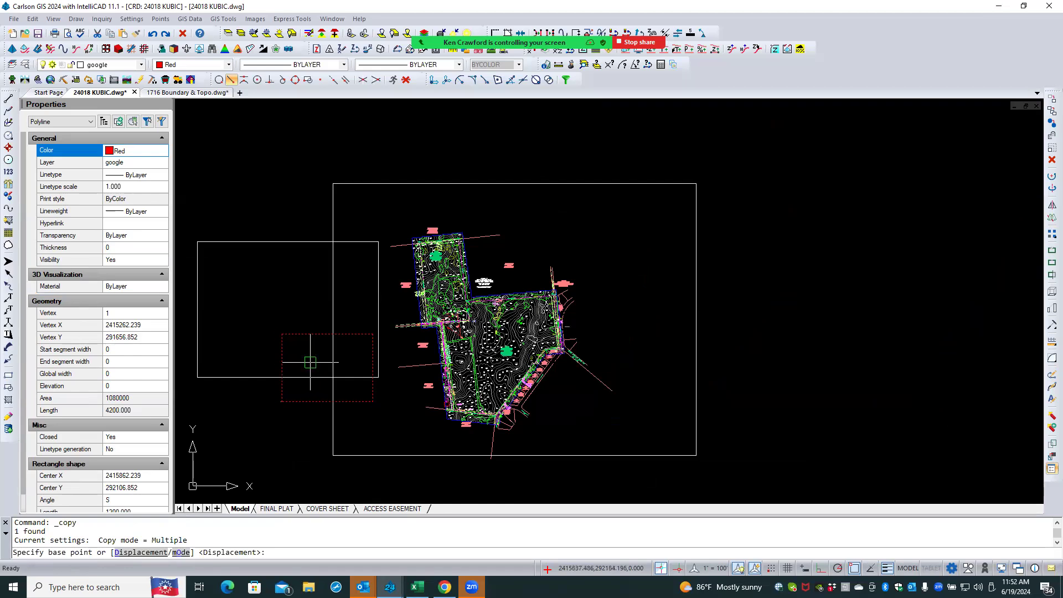
click(310, 362)
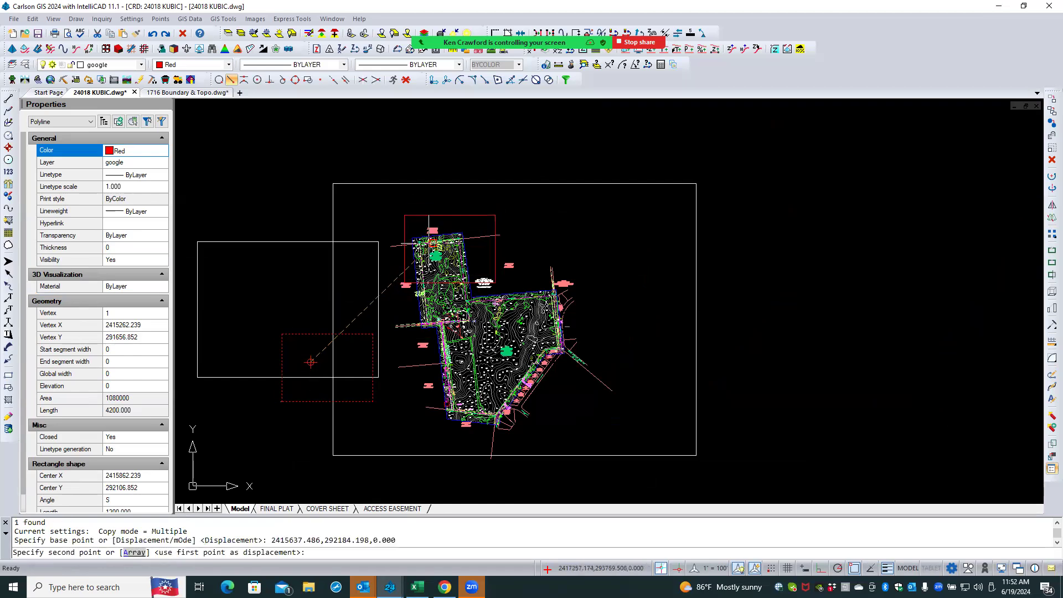
click(428, 243)
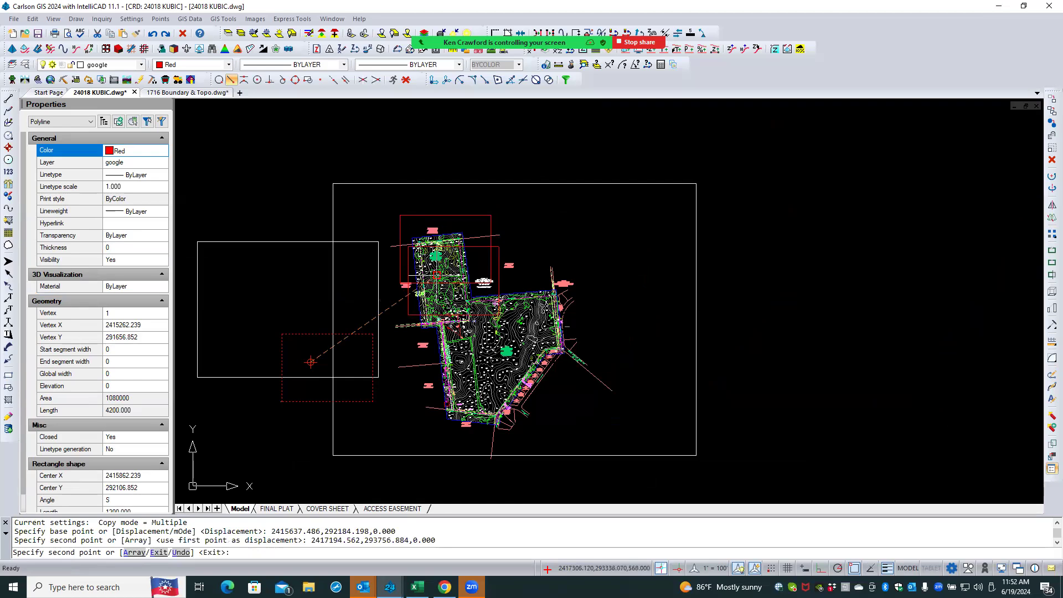
click(434, 303)
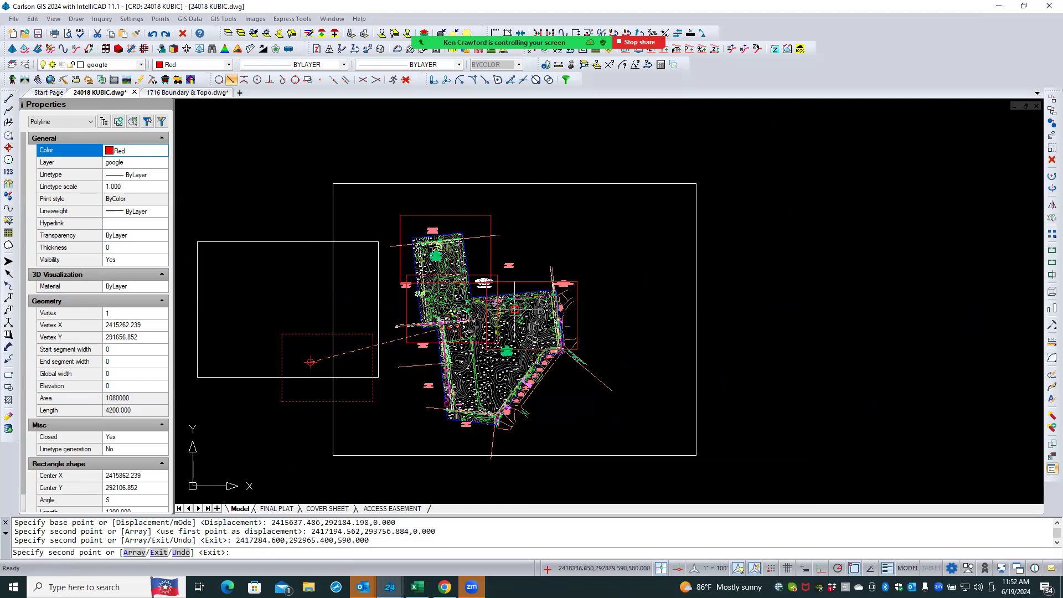
click(514, 309)
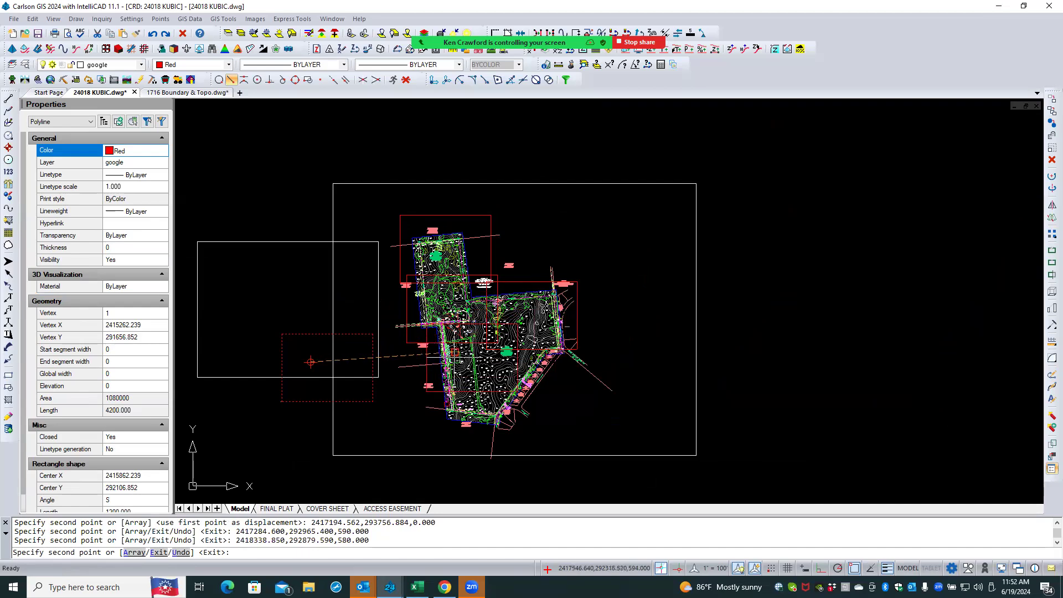
click(453, 365)
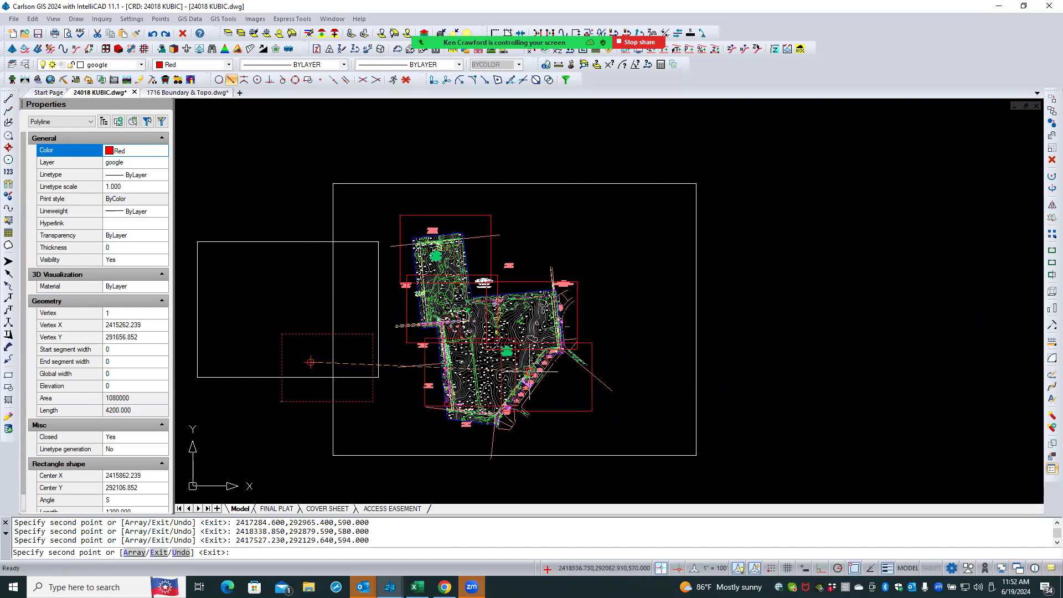
click(517, 368)
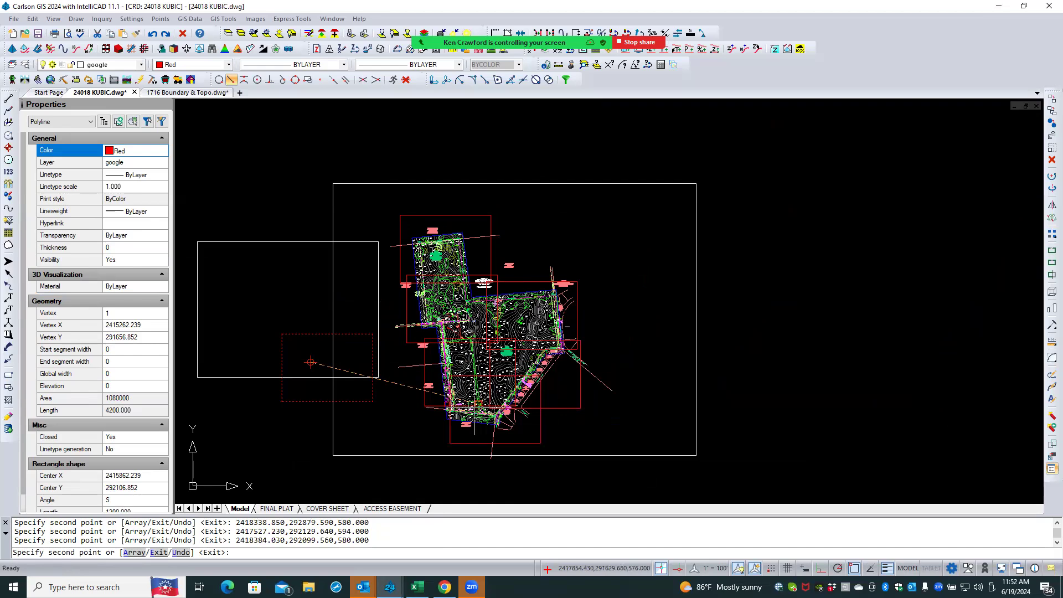
click(311, 362)
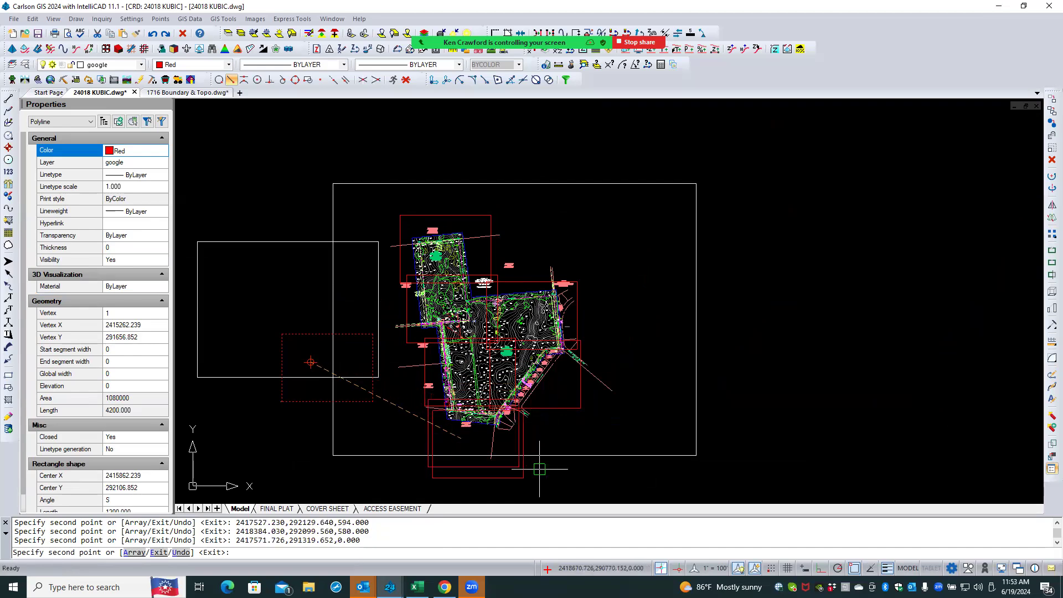
key(Return)
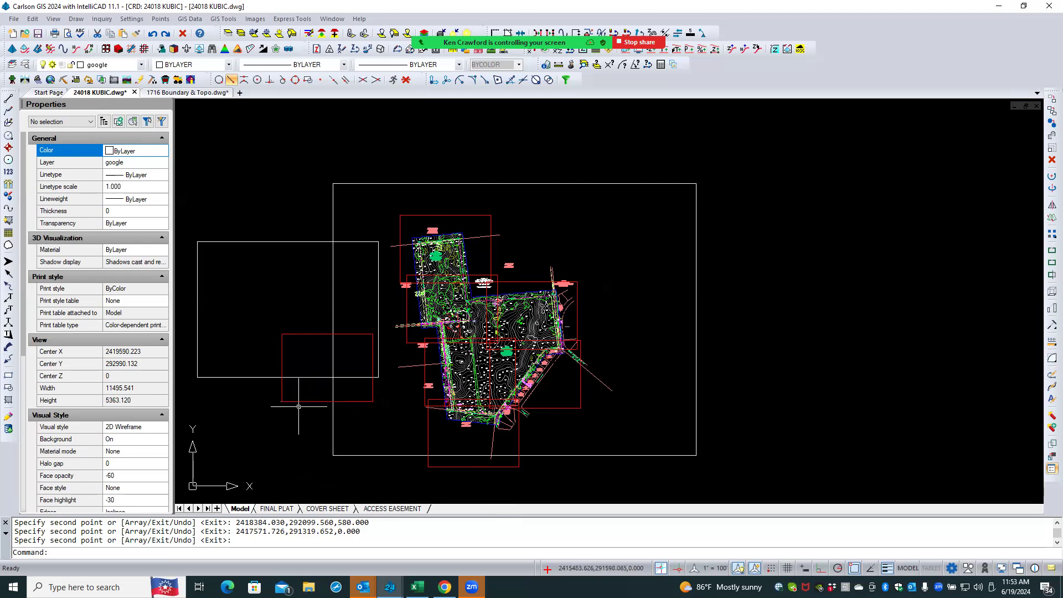
- Delete the three leftover rectangles lying to the left of the site linework
click(299, 381)
click(211, 207)
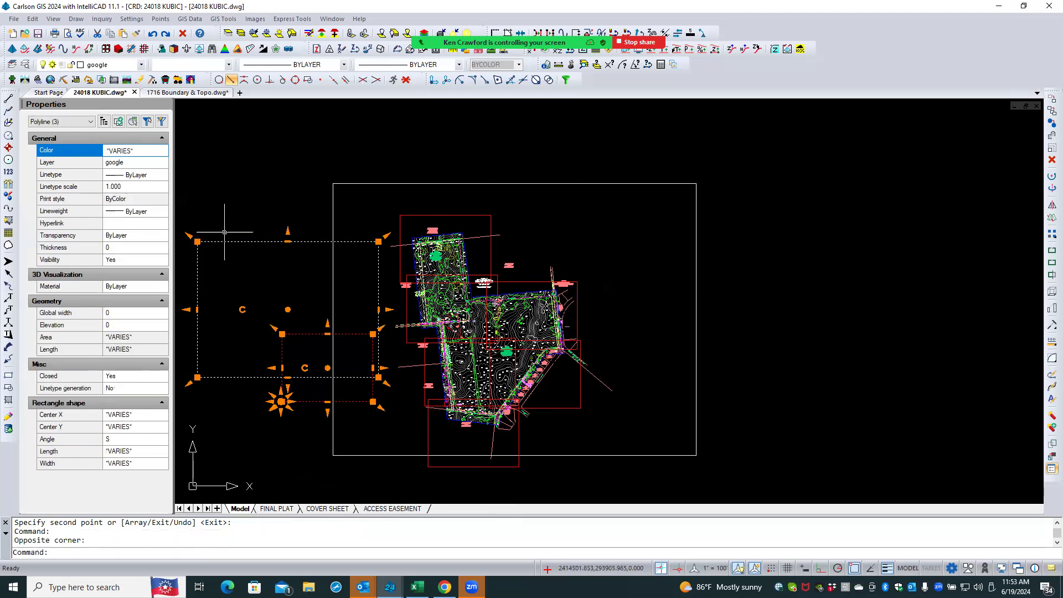
key(Delete)
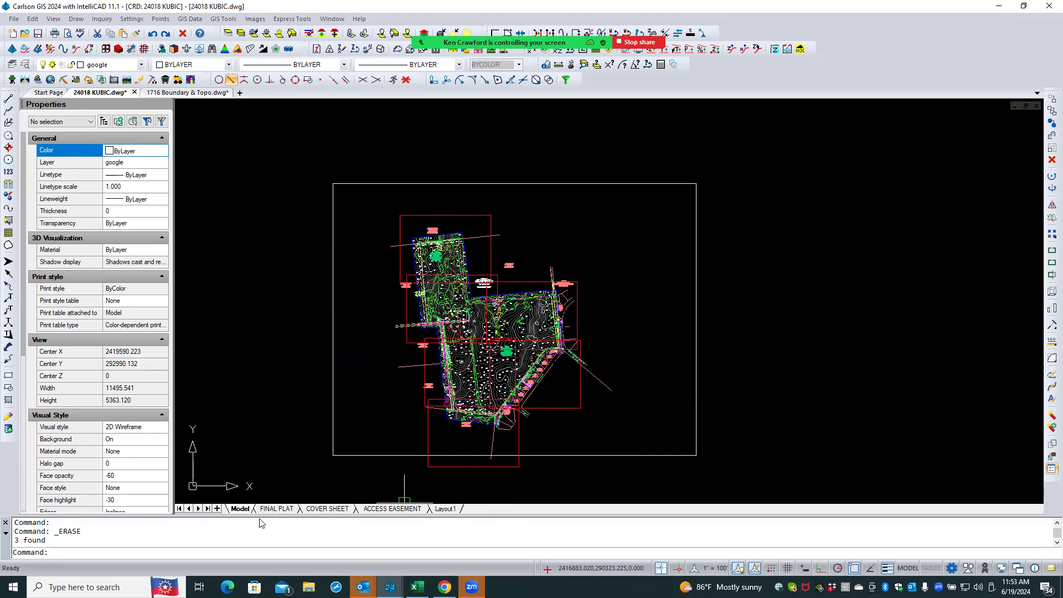
- Open the new layout and rename it Sheet 1
click(447, 510)
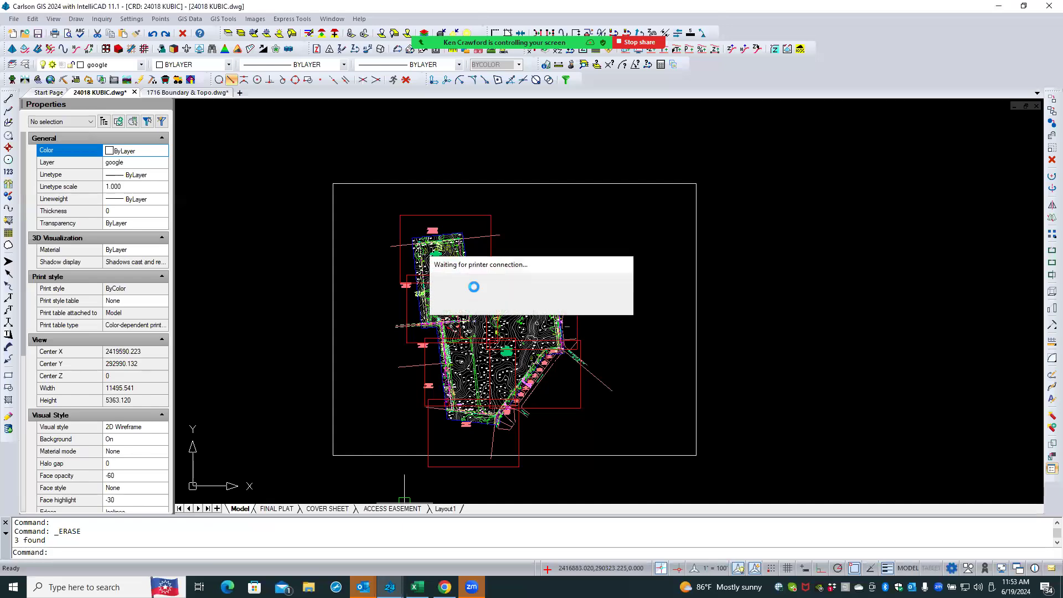
right_click(452, 509)
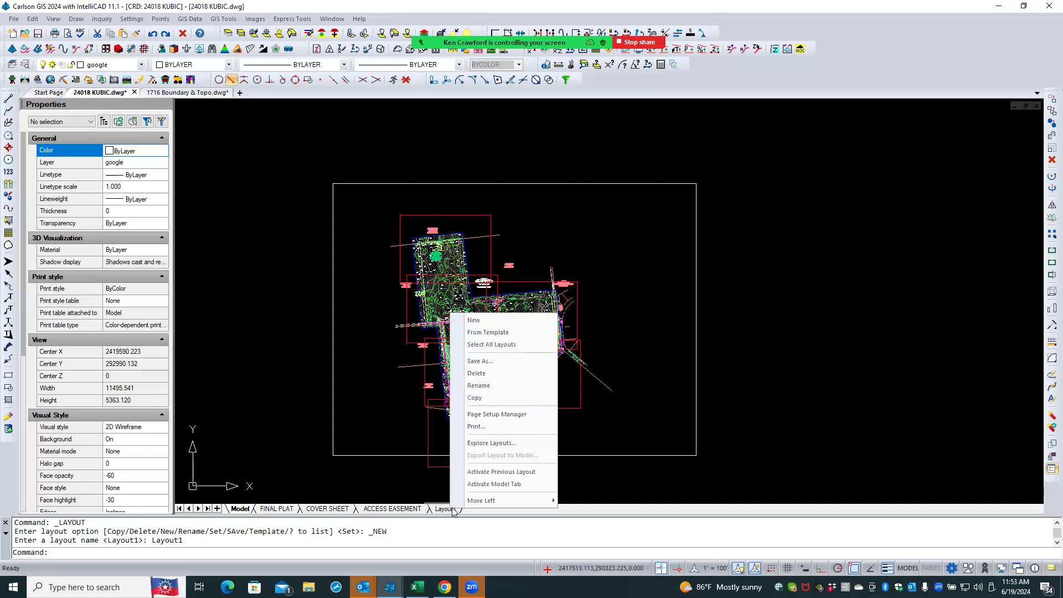
click(487, 386)
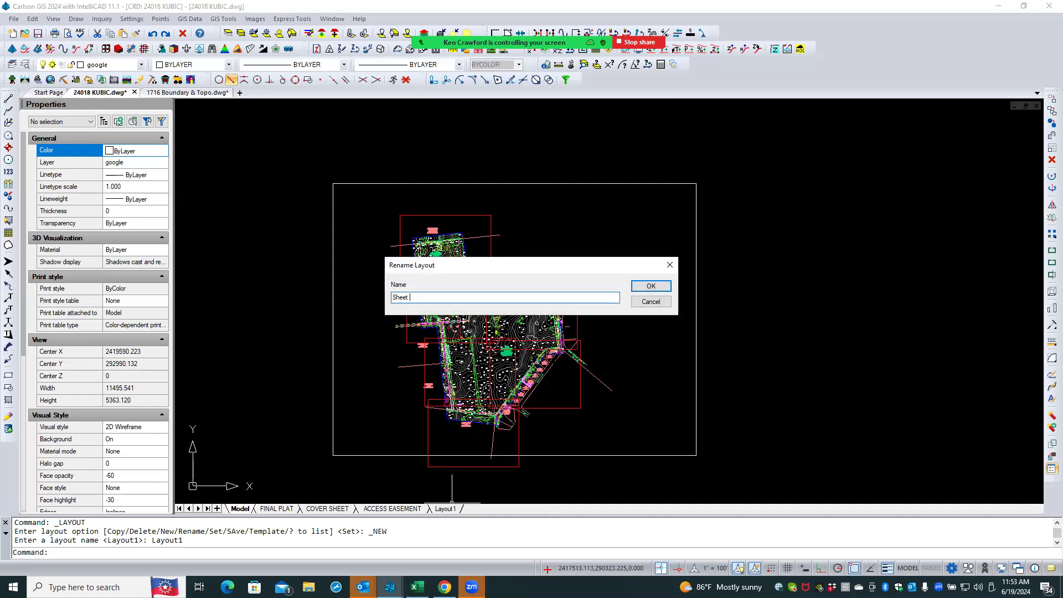
key(Return)
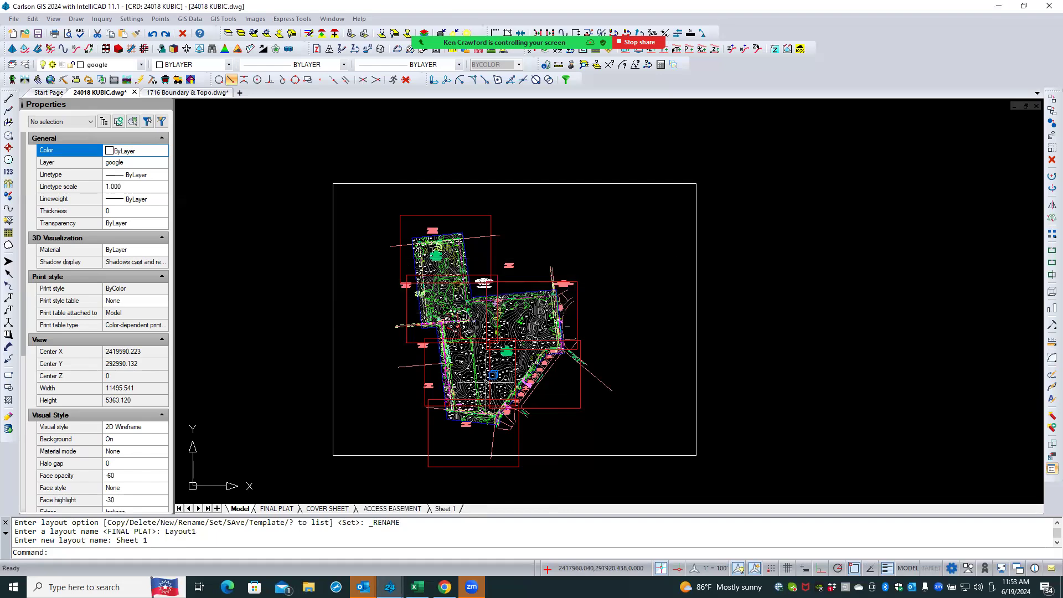
- Modify Sheet 1's page setup to use the Adobe PDF printer with ARCH C paper size
right_click(452, 510)
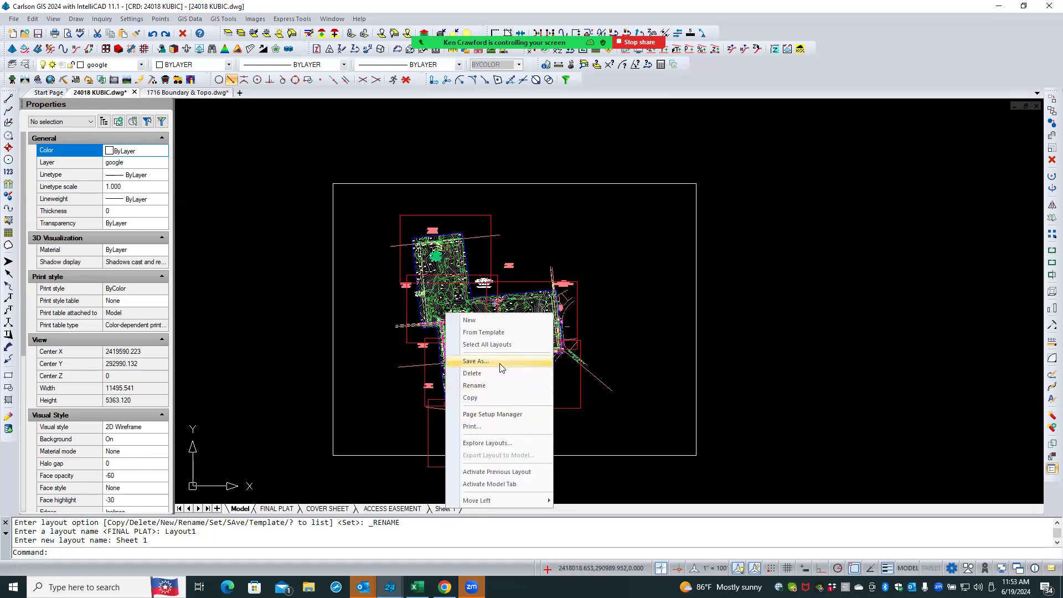
click(517, 414)
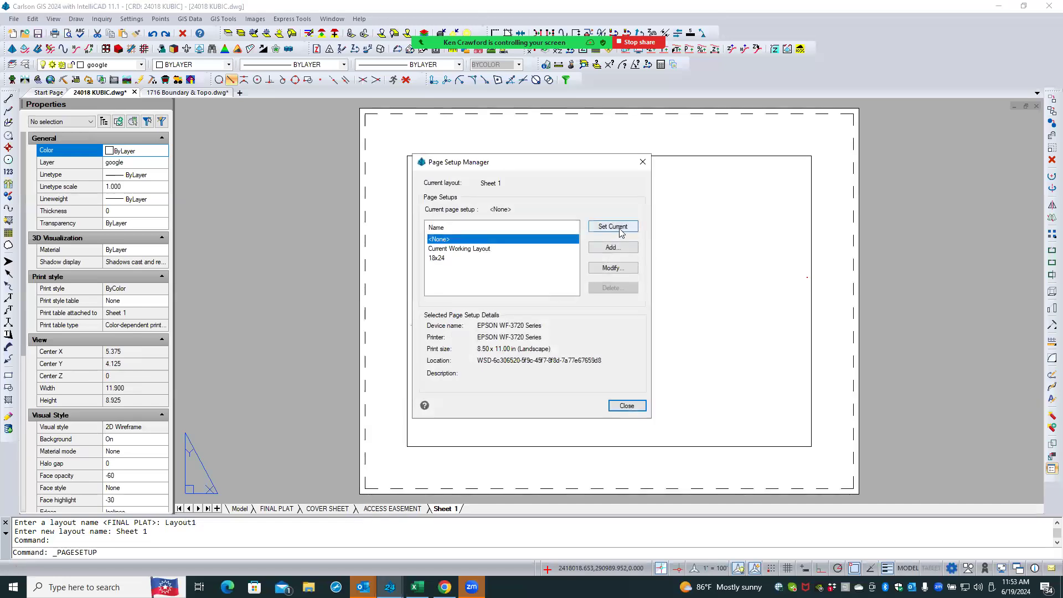
click(613, 268)
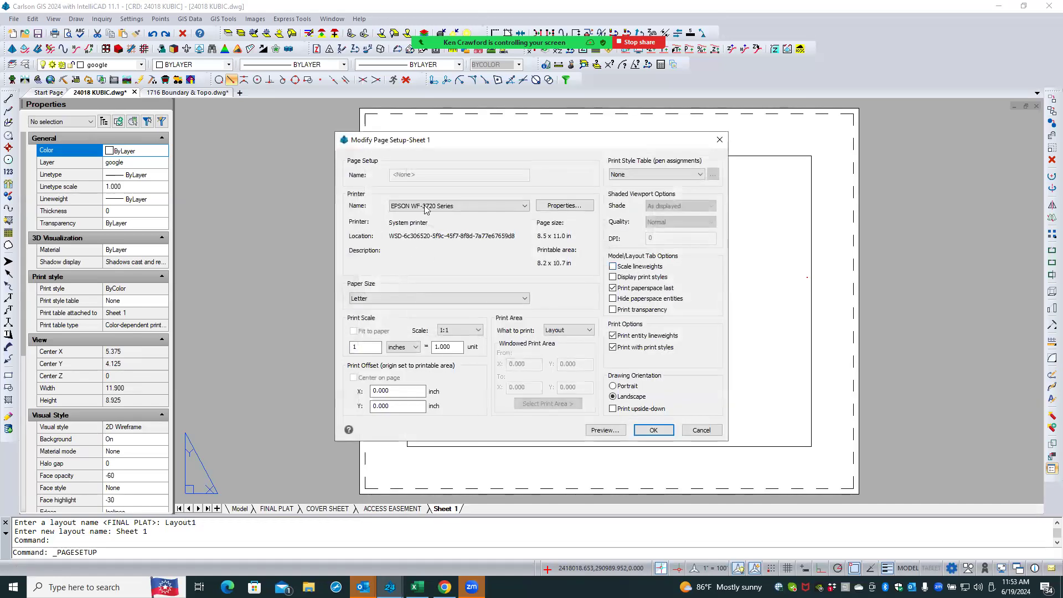
click(425, 208)
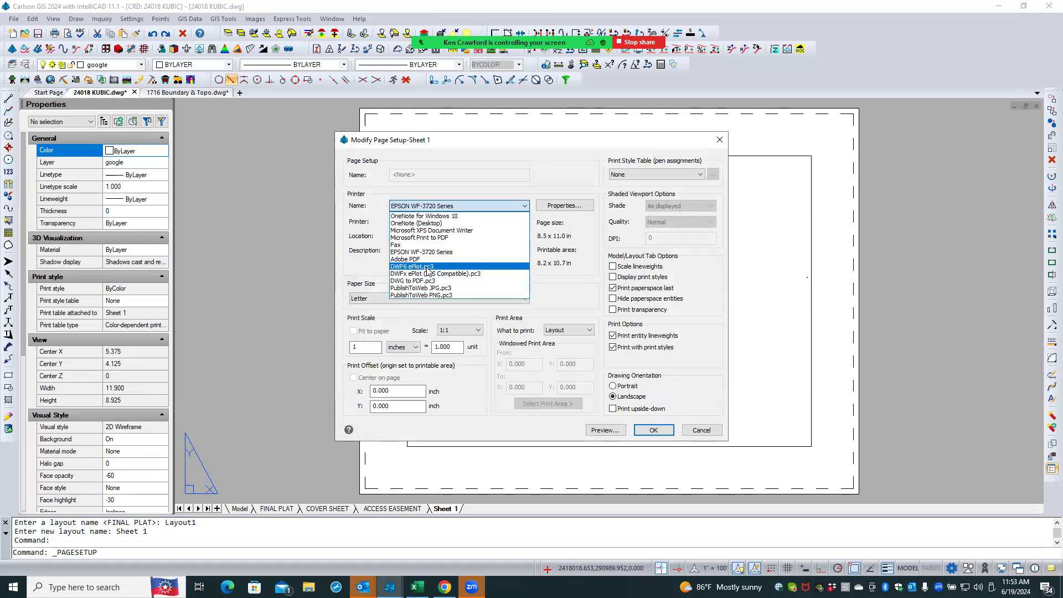
click(423, 260)
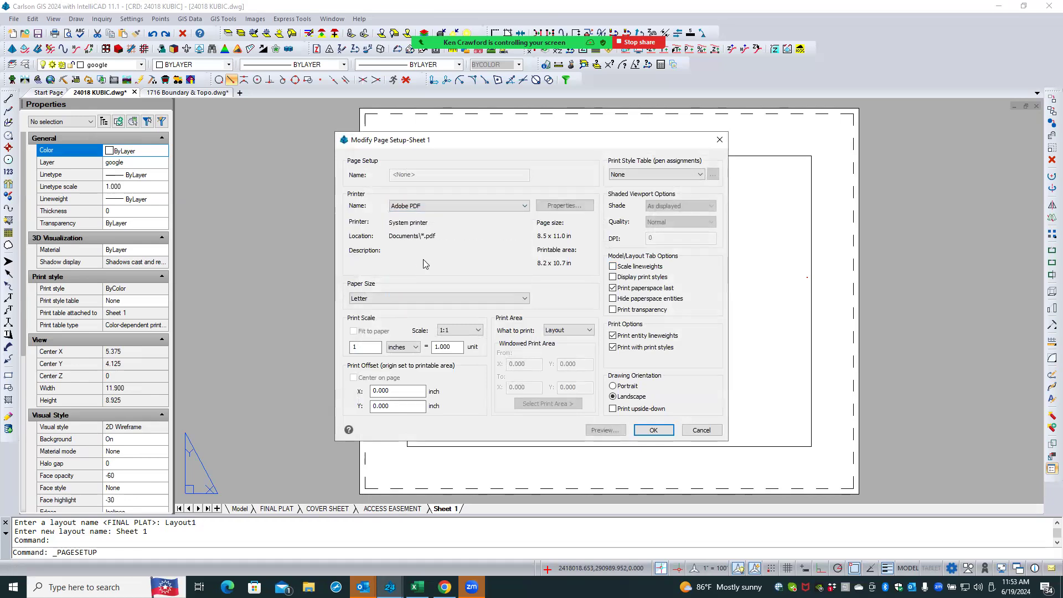
click(399, 299)
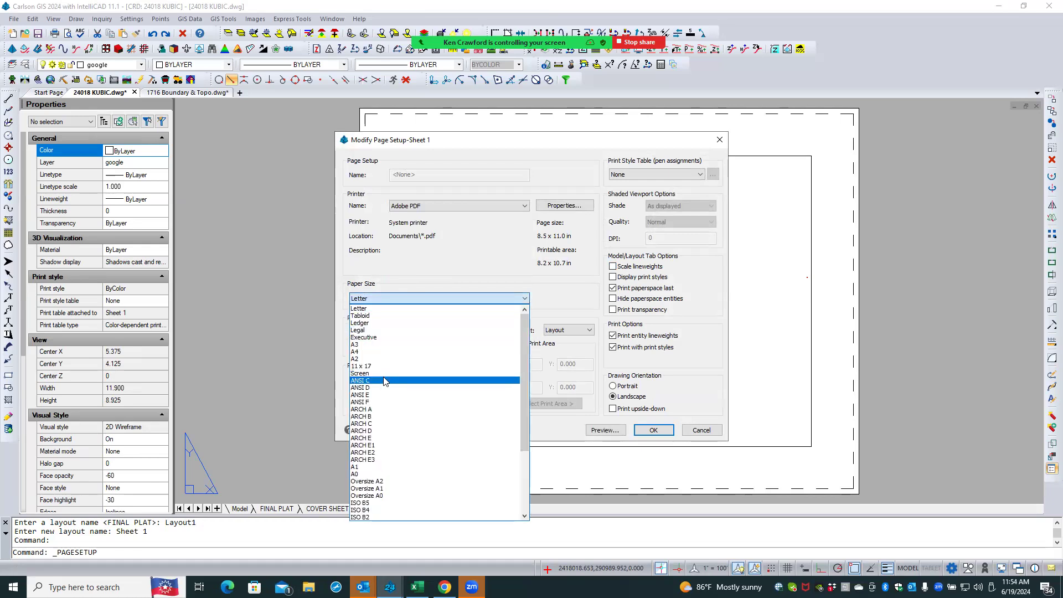
click(374, 417)
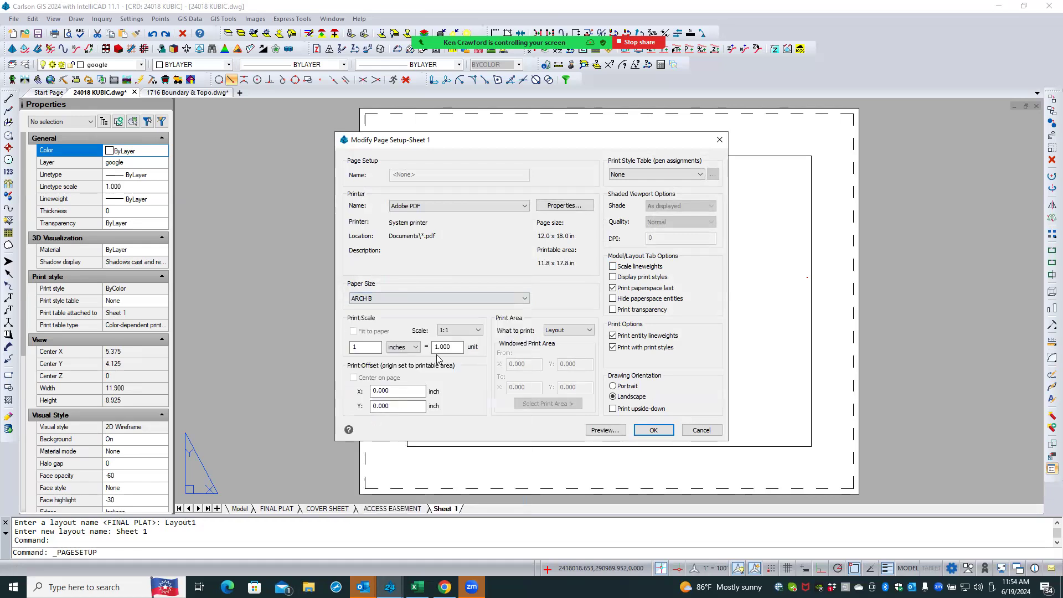
click(439, 298)
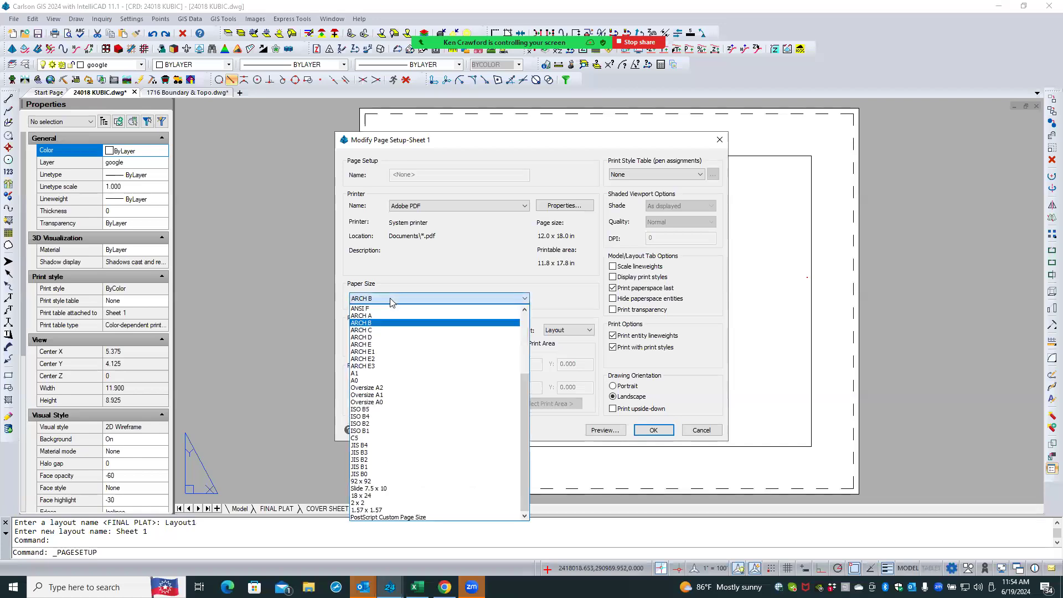
click(380, 331)
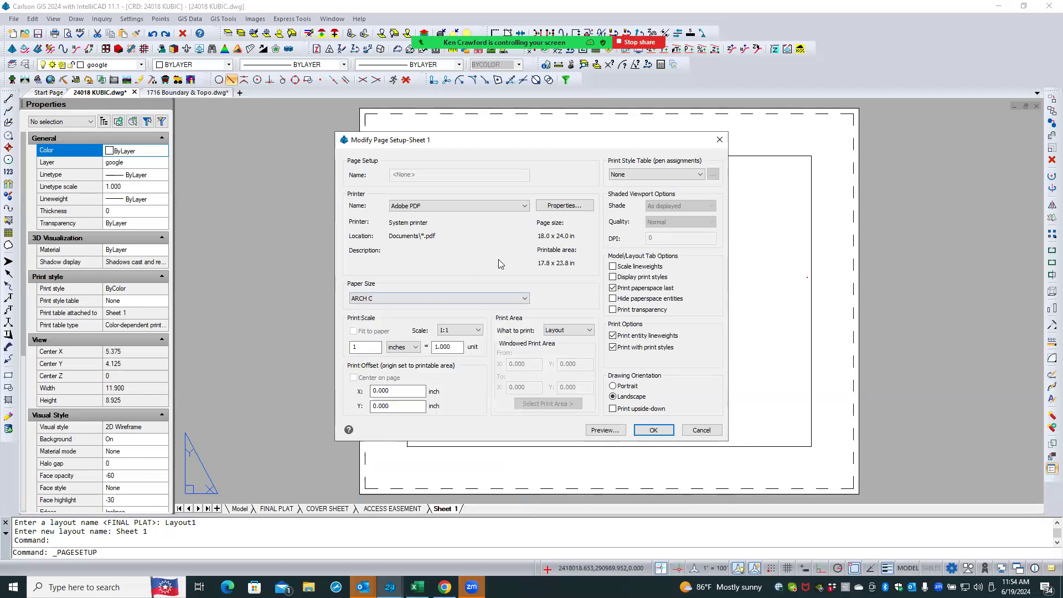
click(636, 429)
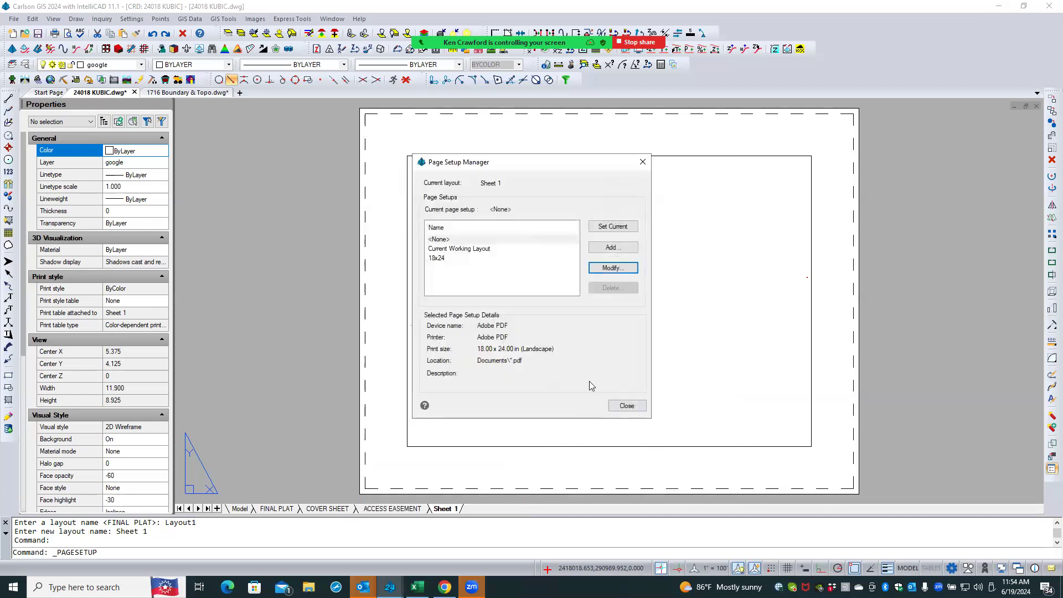
click(628, 405)
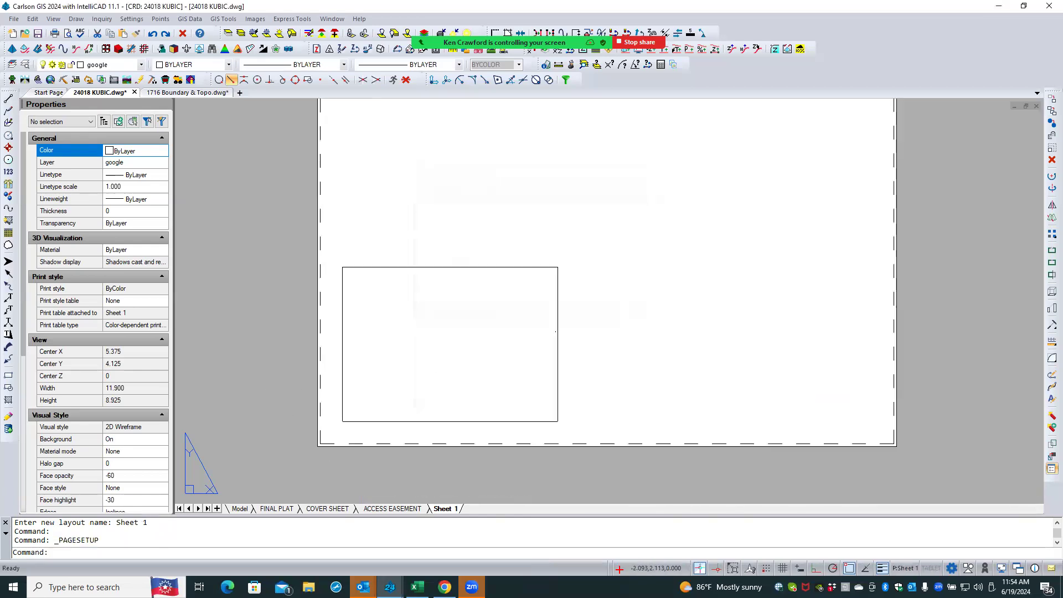
- Stretch the layout viewport's lower-left and upper-right corners to enlarge it to about 19.3 by 15.1 inches
scroll(269, 393, down, 2)
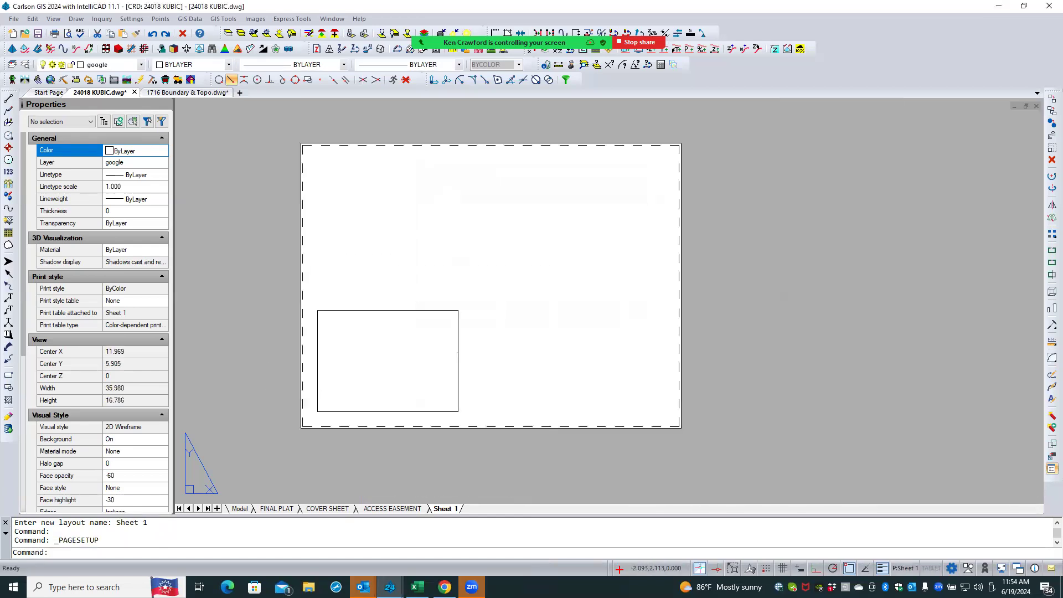
click(349, 411)
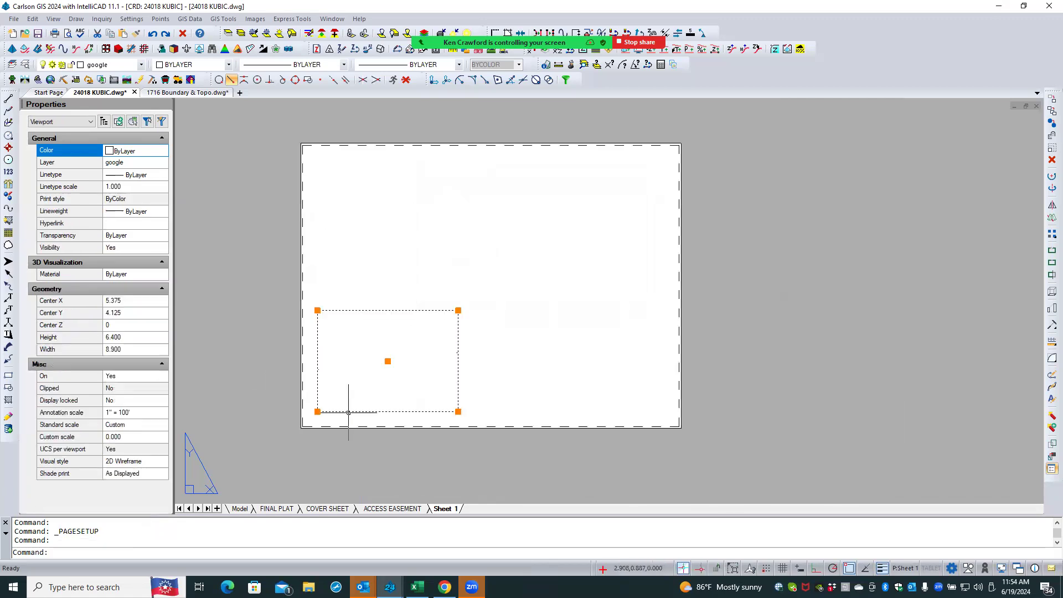
click(317, 412)
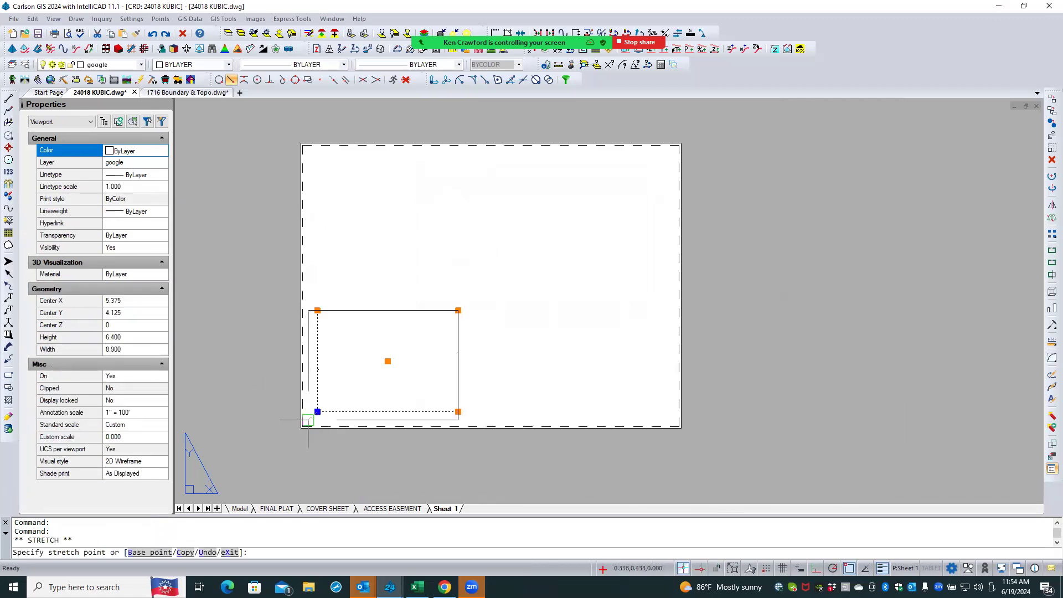
click(307, 419)
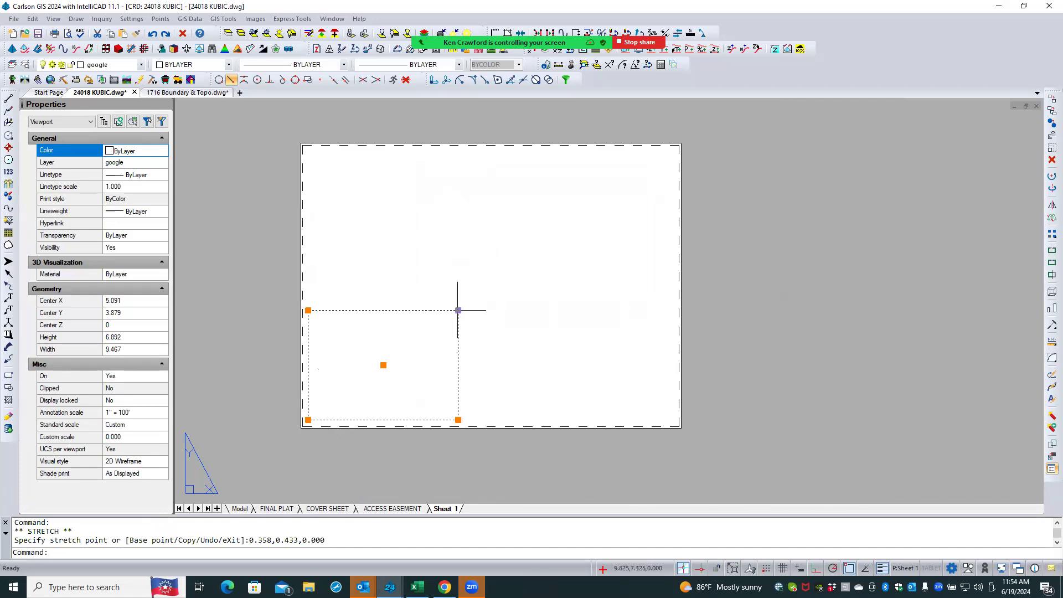
click(458, 310)
click(612, 179)
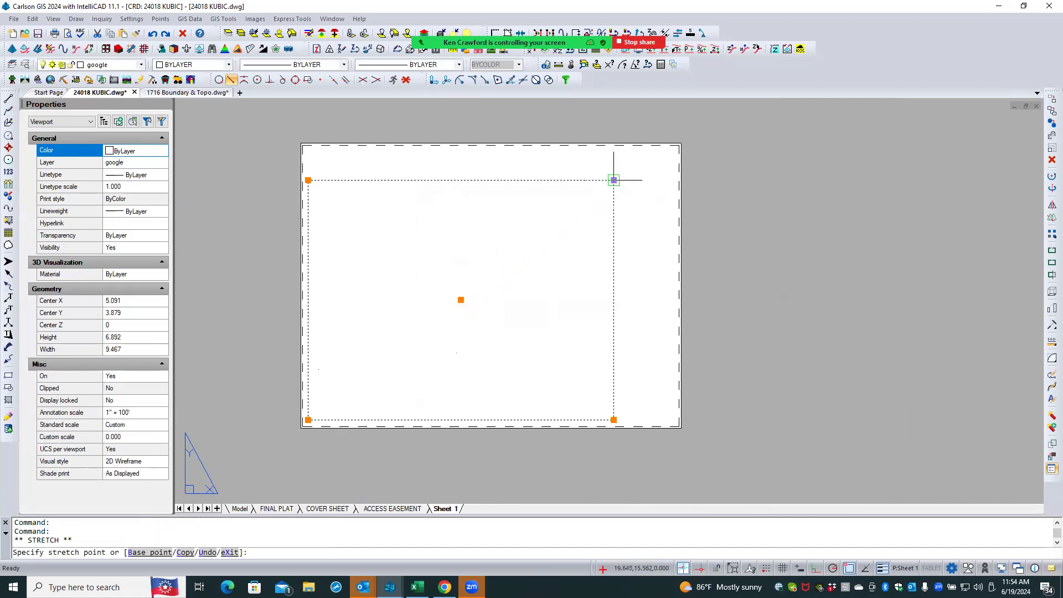
- Move the viewport and stretch its lower-right corner so it fills the sheet border, about 21.6 by 16.4 inches
click(461, 300)
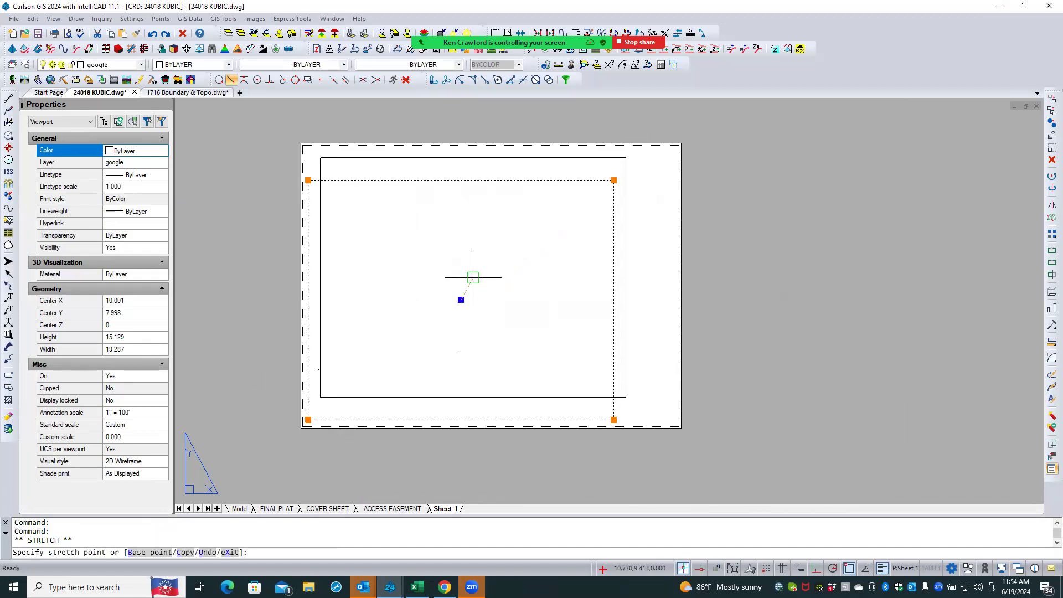
click(473, 277)
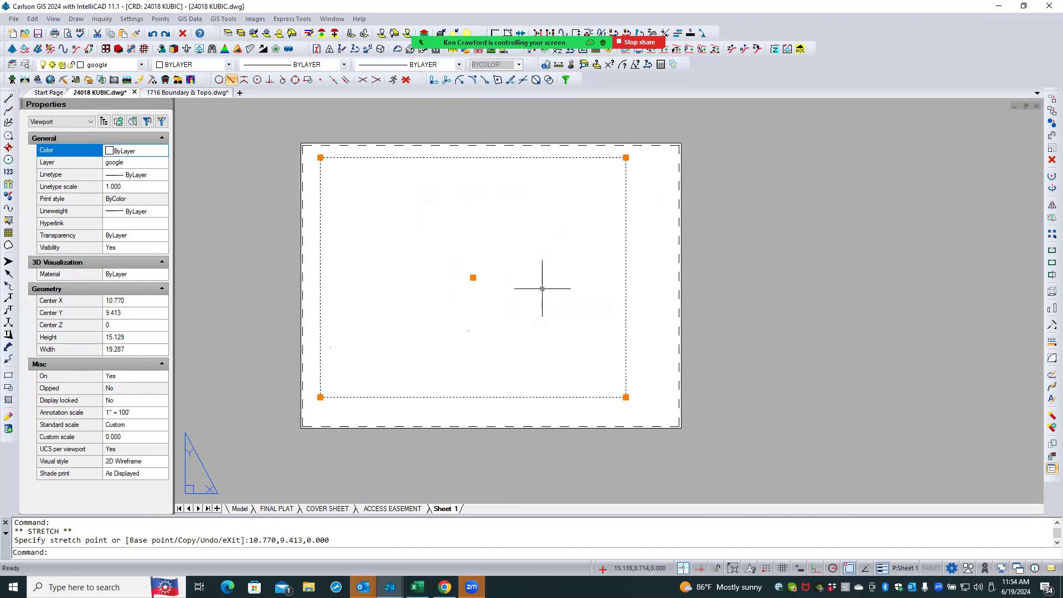
click(625, 397)
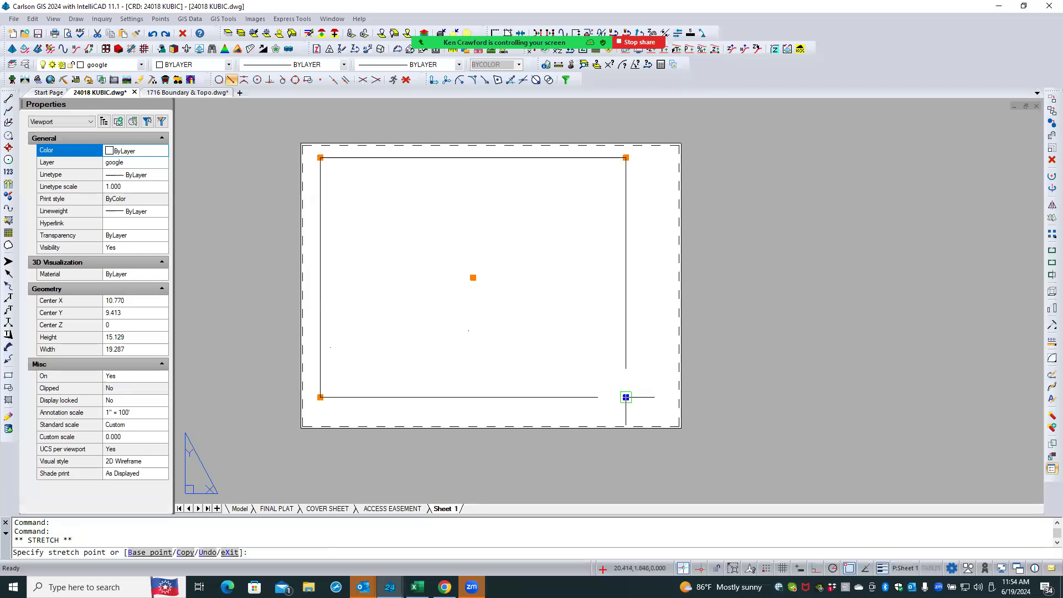
click(658, 417)
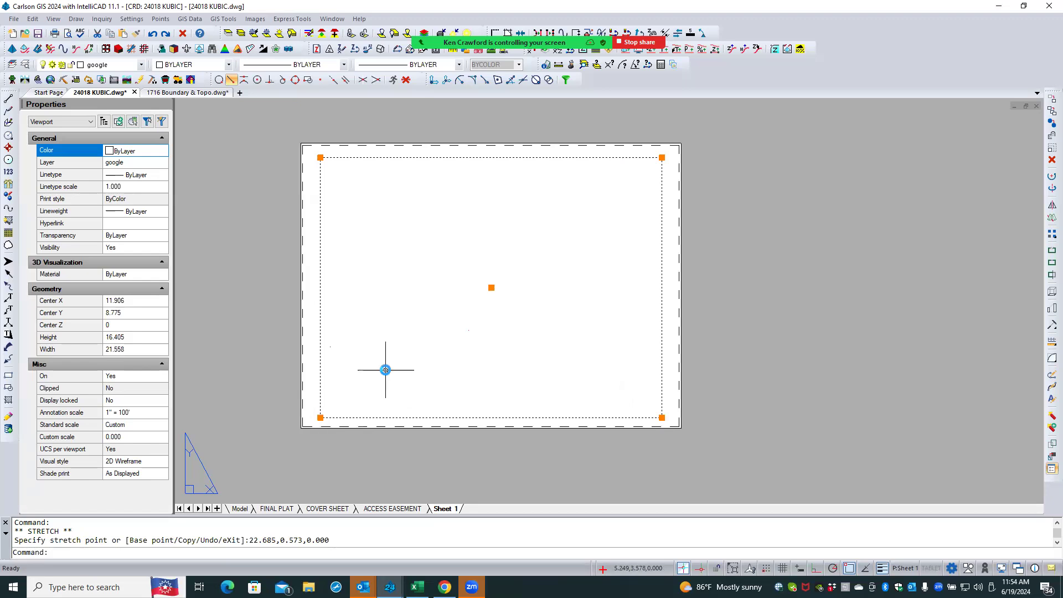
key(Escape)
- Activate the viewport and zoom within it to look for the site linework, then return to paper space
double_click(414, 342)
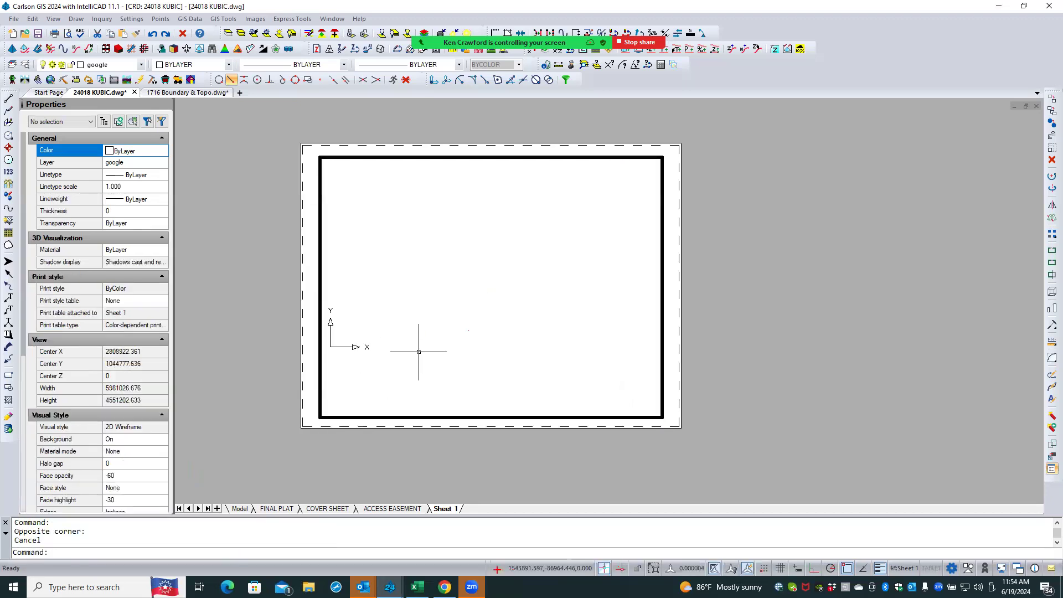
middle_click(473, 286)
middle_click(473, 286)
scroll(471, 294, down, 2)
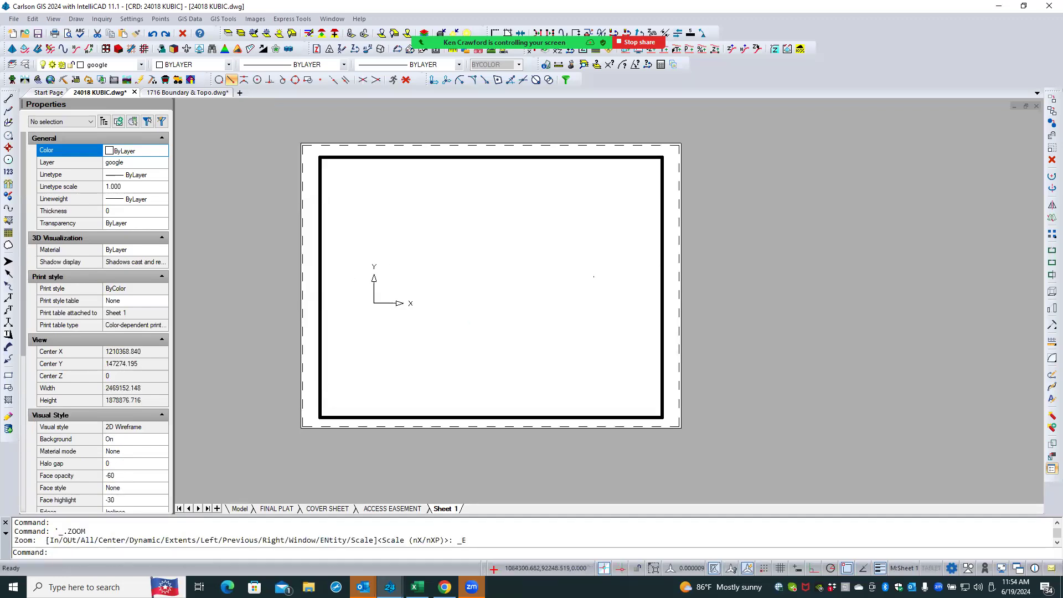
scroll(470, 295, up, 2)
scroll(470, 295, down, 2)
scroll(471, 295, up, 1)
click(470, 295)
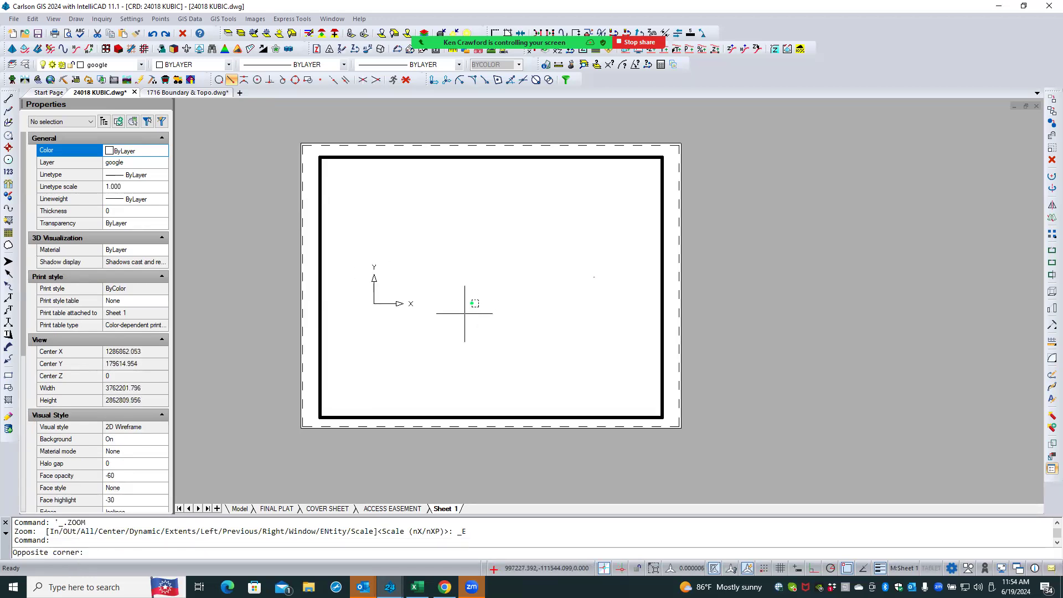
click(464, 313)
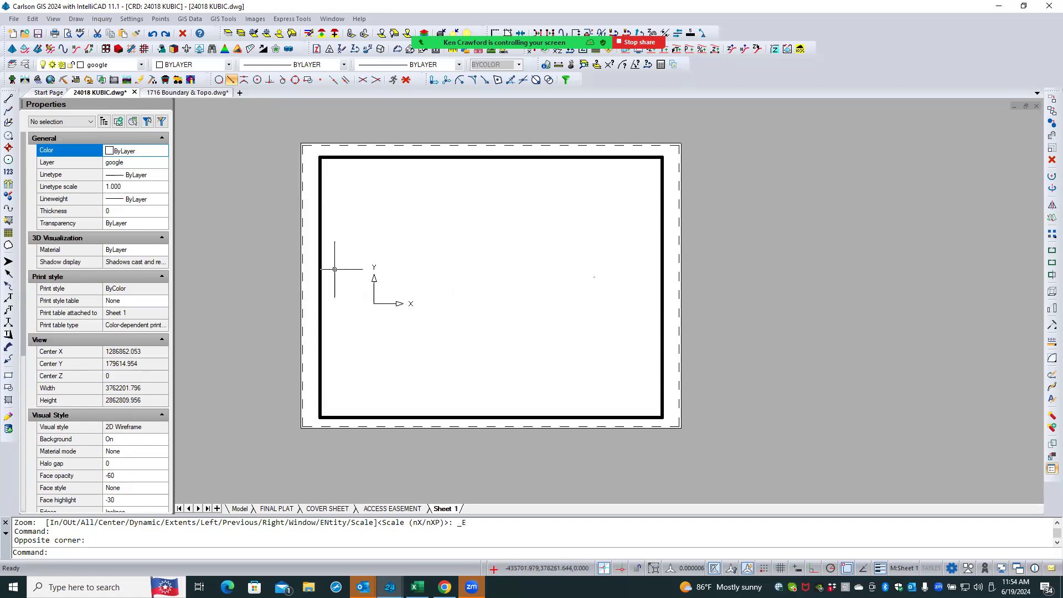
double_click(306, 276)
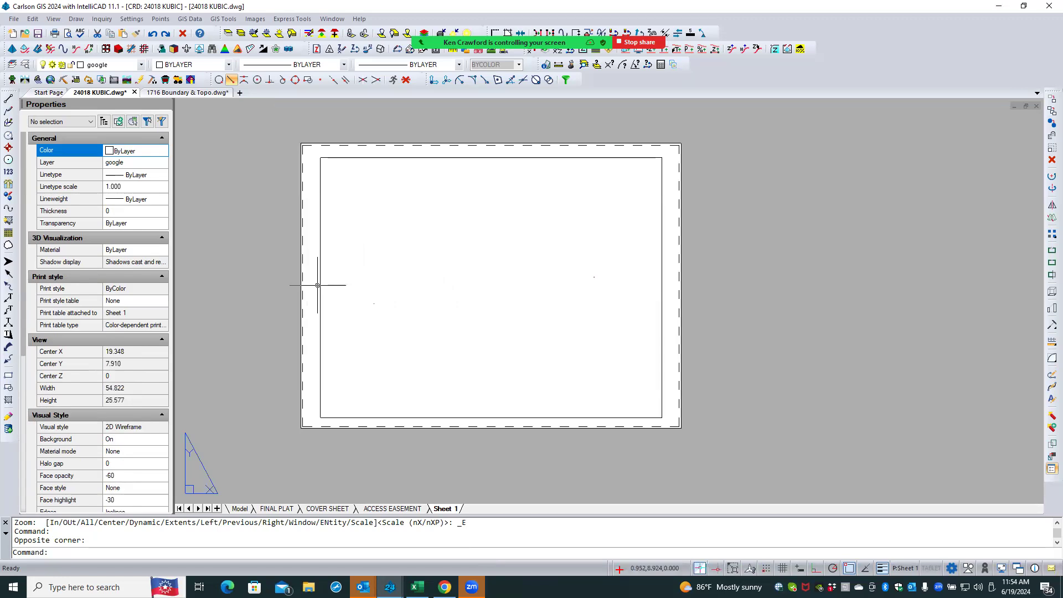
- Erase the stray CG_SETTINGS text located at the drawing origin in model space
click(239, 508)
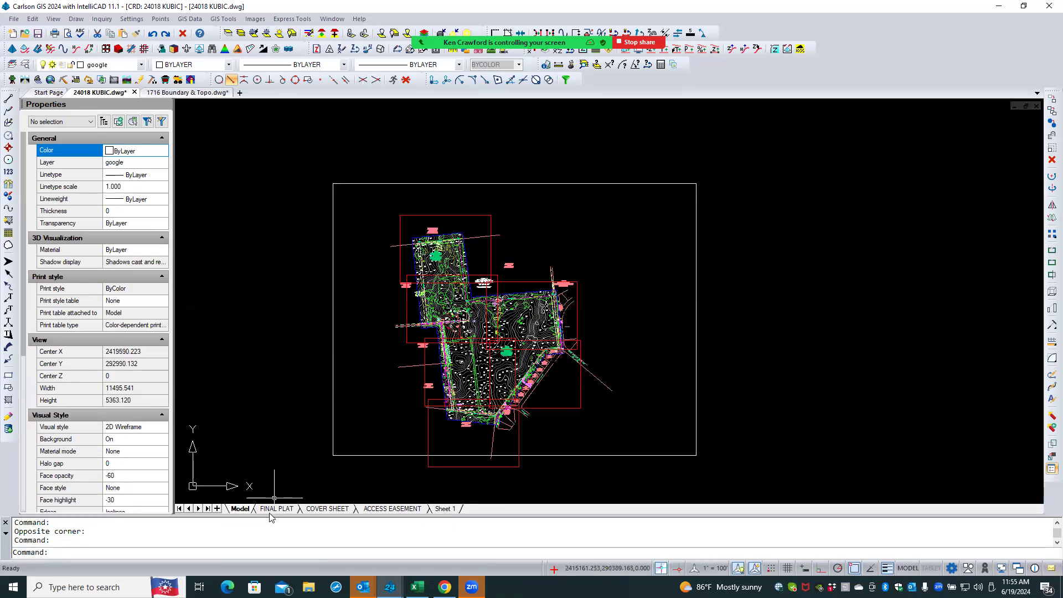
click(259, 383)
click(258, 381)
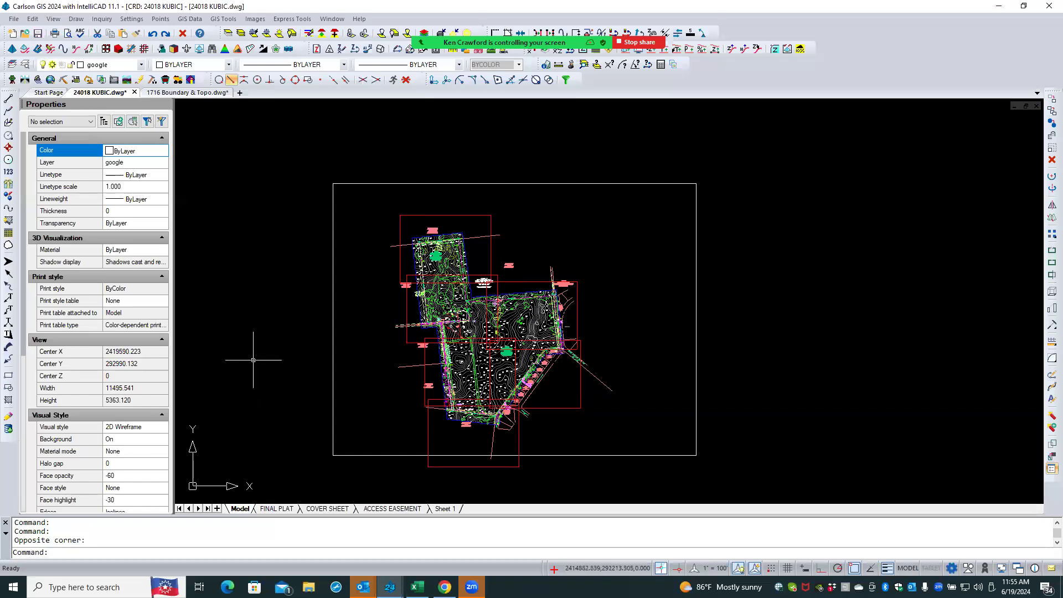
middle_click(252, 360)
middle_click(253, 360)
scroll(380, 285, down, 2)
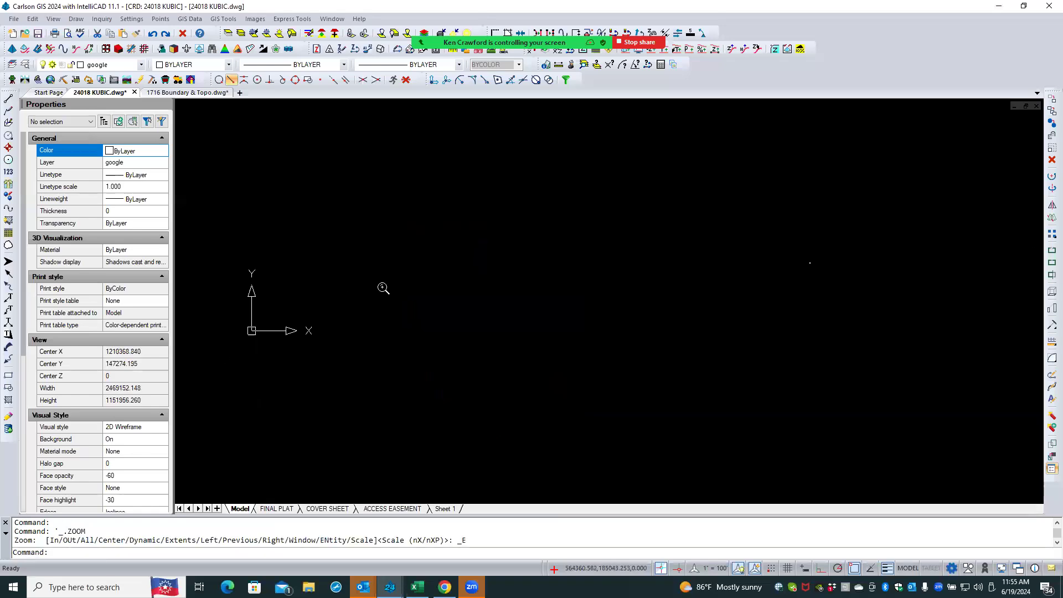
click(384, 213)
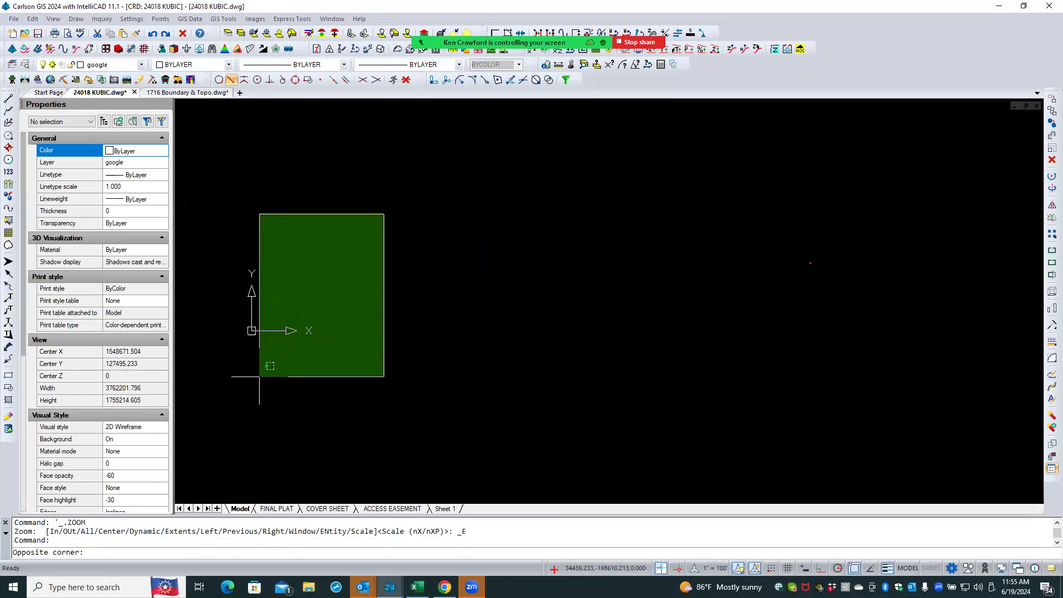
click(229, 395)
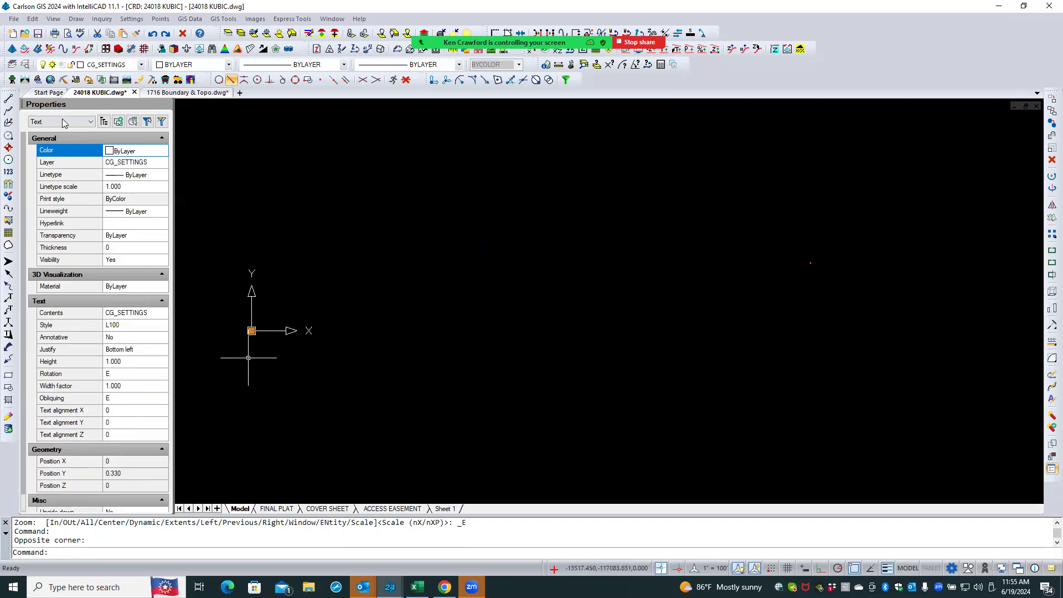
scroll(233, 326, up, 5)
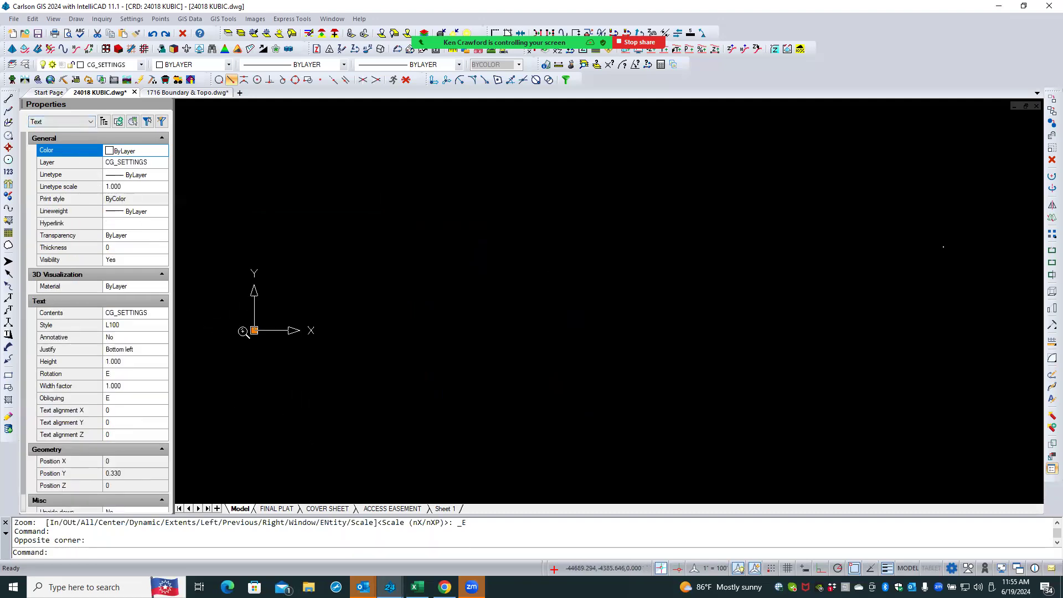
scroll(288, 299, up, 8)
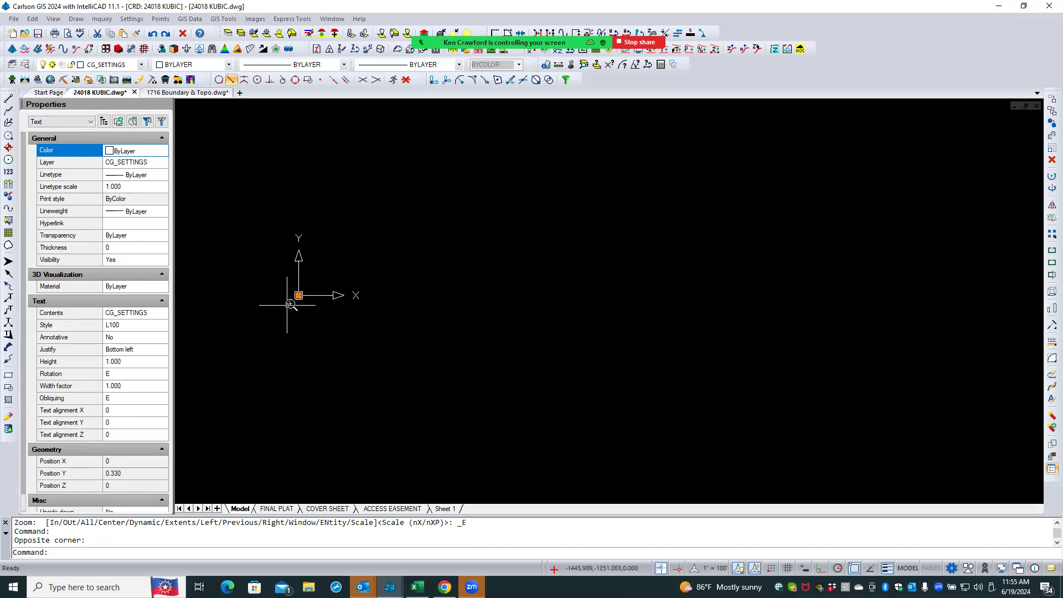
scroll(328, 281, up, 6)
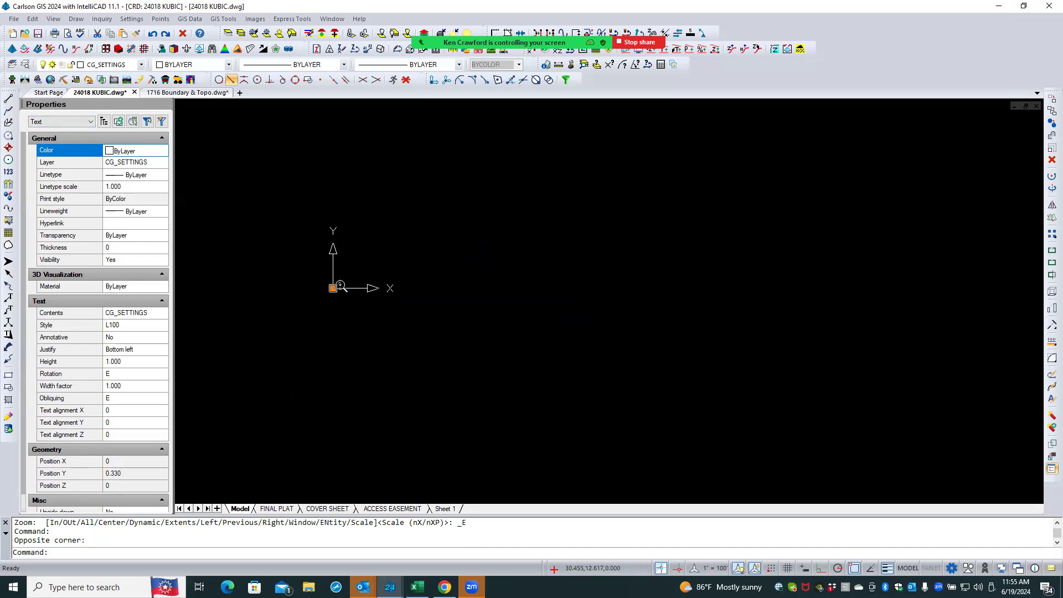
scroll(314, 293, up, 5)
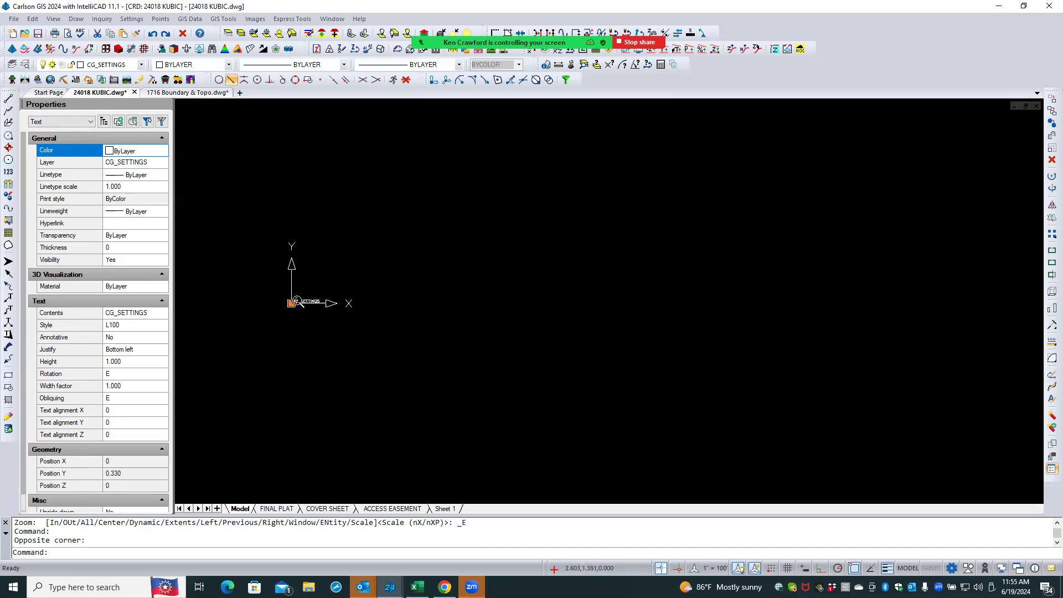
scroll(300, 310, up, 2)
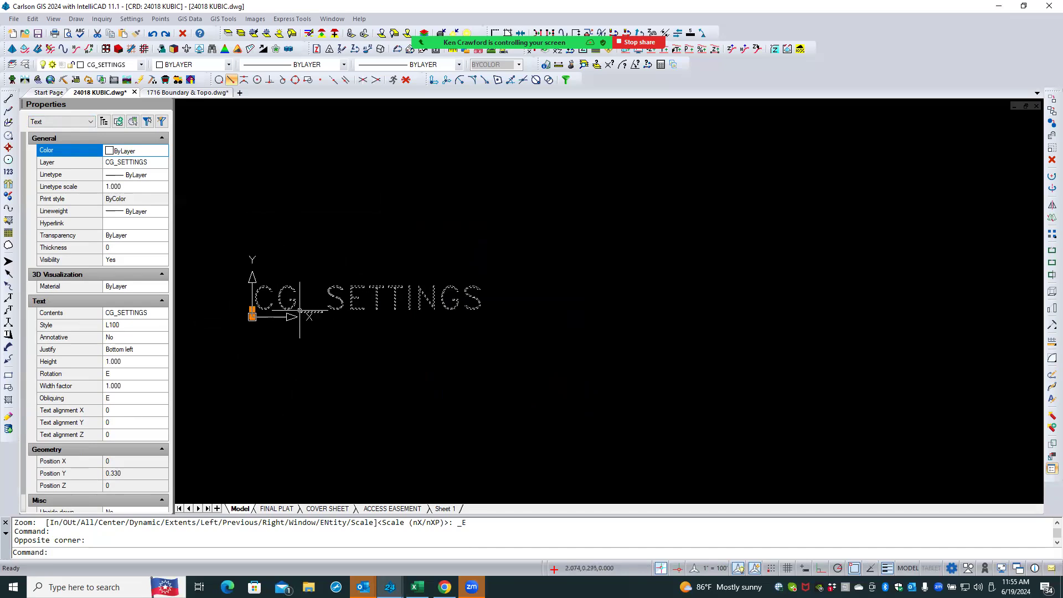
scroll(245, 313, up, 1)
scroll(245, 313, up, 1)
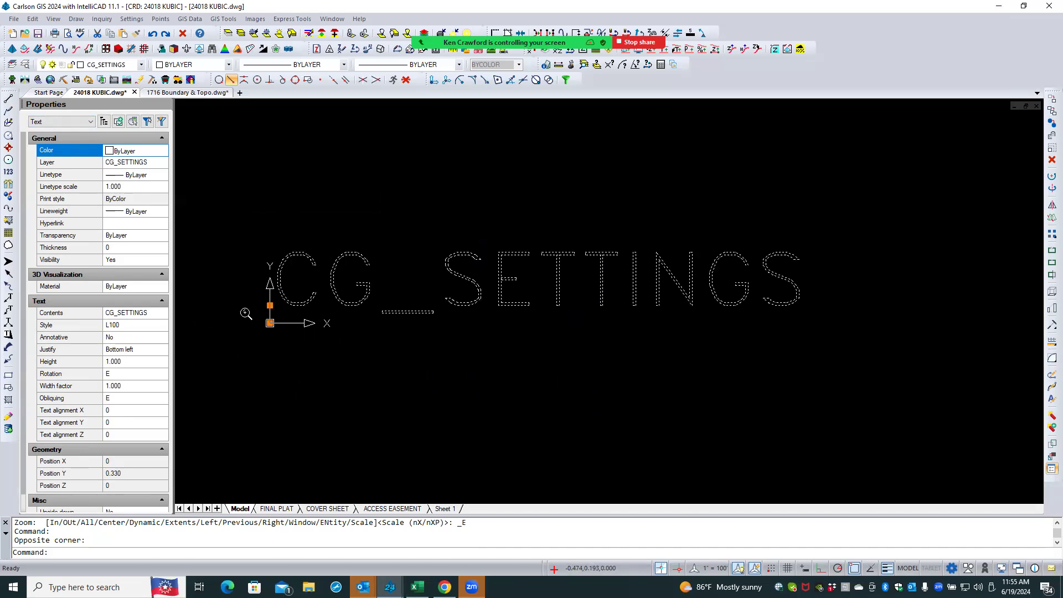
scroll(402, 301, down, 2)
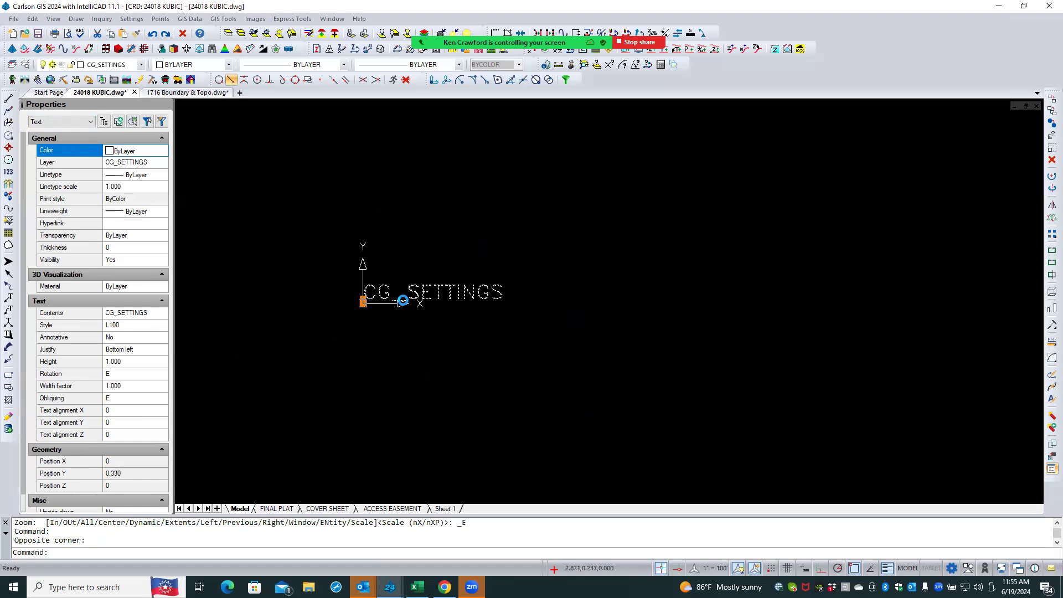
click(1051, 160)
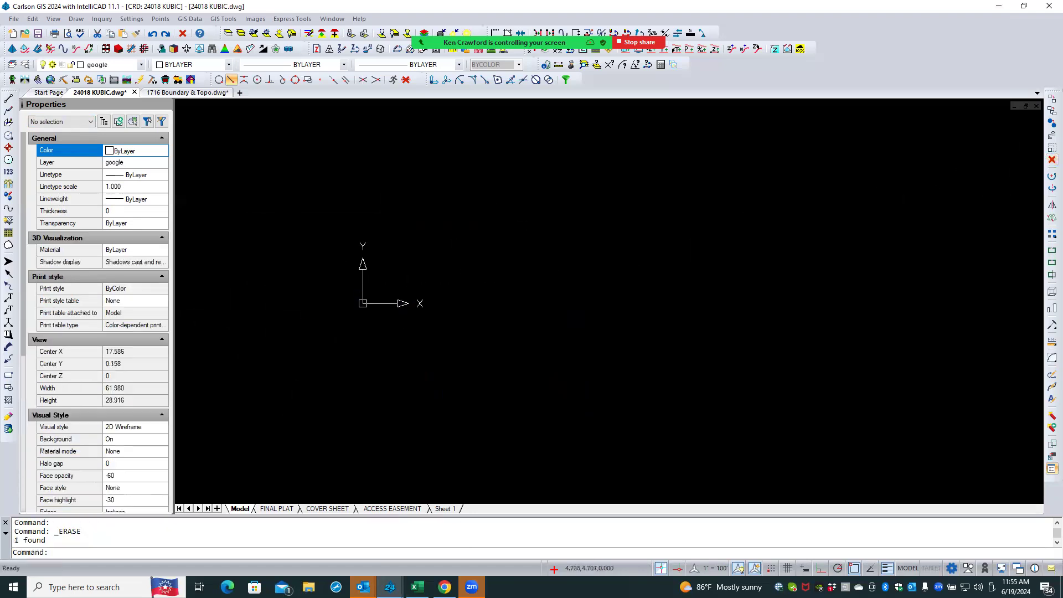
- Zoom to extents inside the Sheet 1 viewport and set its annotation scale to 1" = 50'
middle_click(429, 238)
middle_click(429, 238)
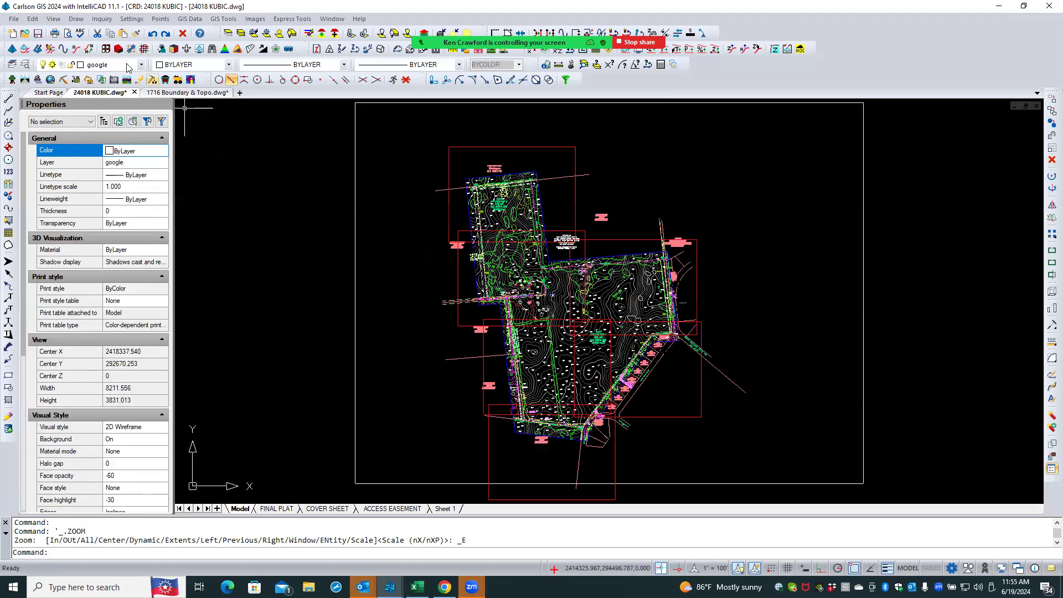
click(443, 508)
double_click(416, 324)
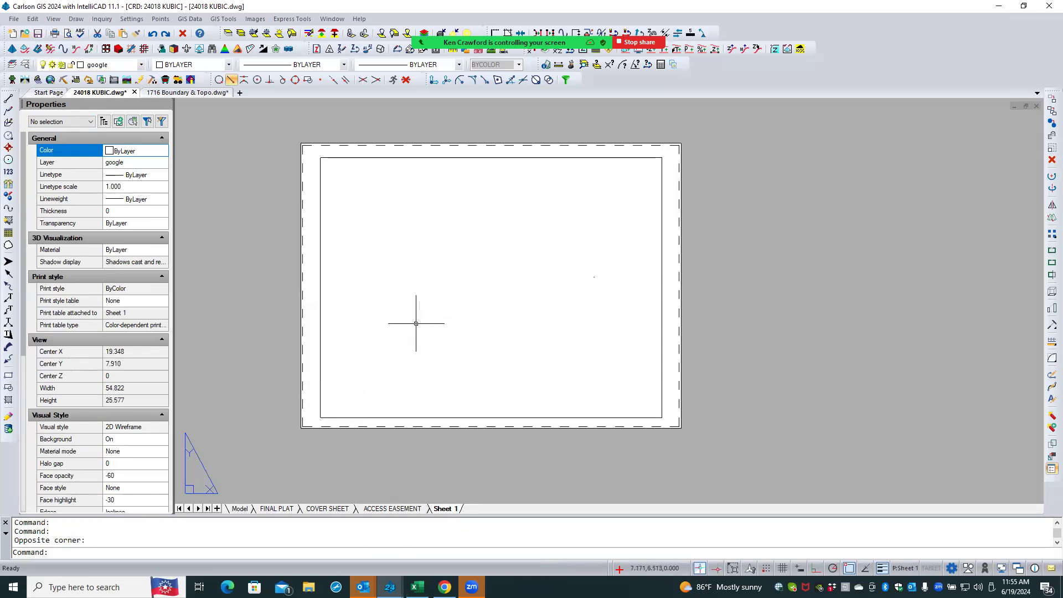
middle_click(423, 317)
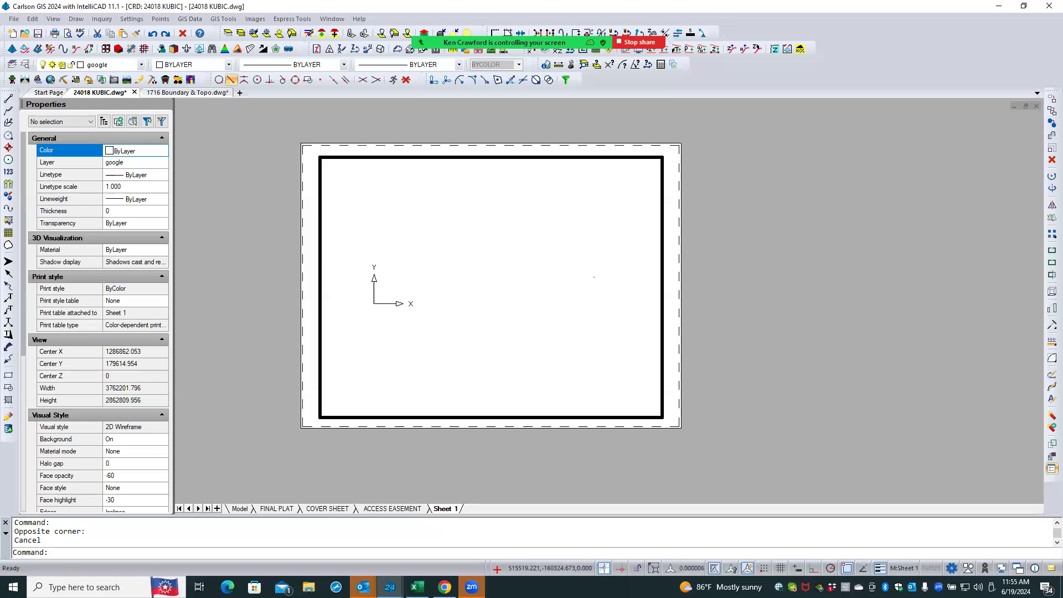
middle_click(423, 317)
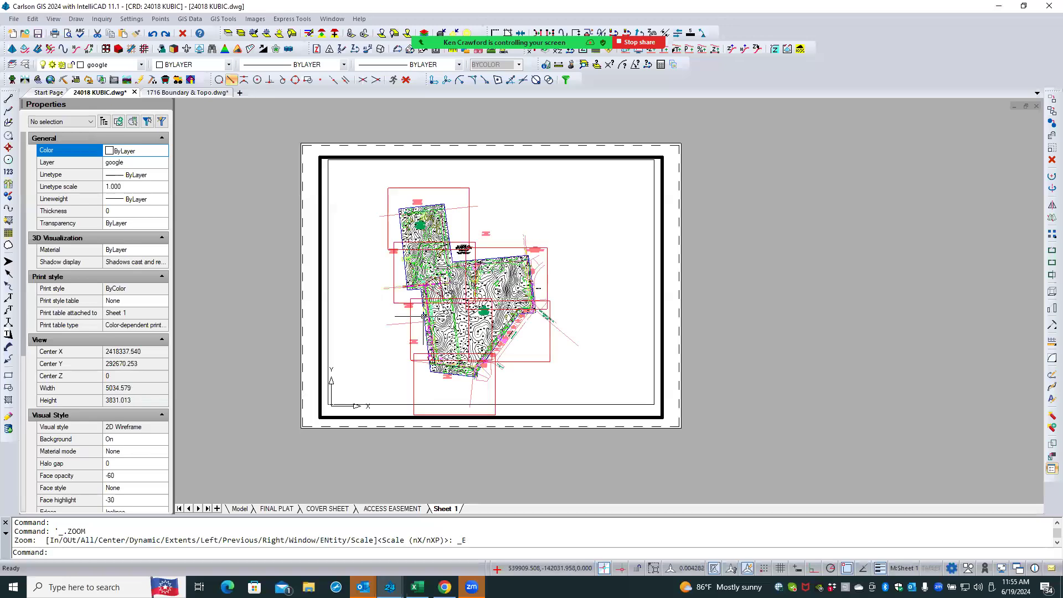
double_click(314, 324)
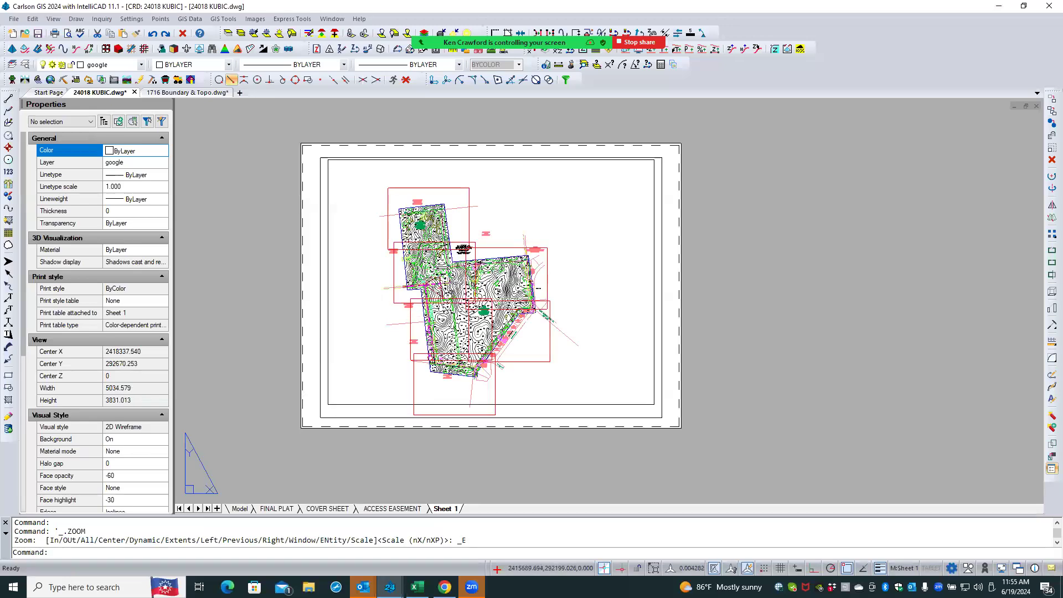
click(320, 307)
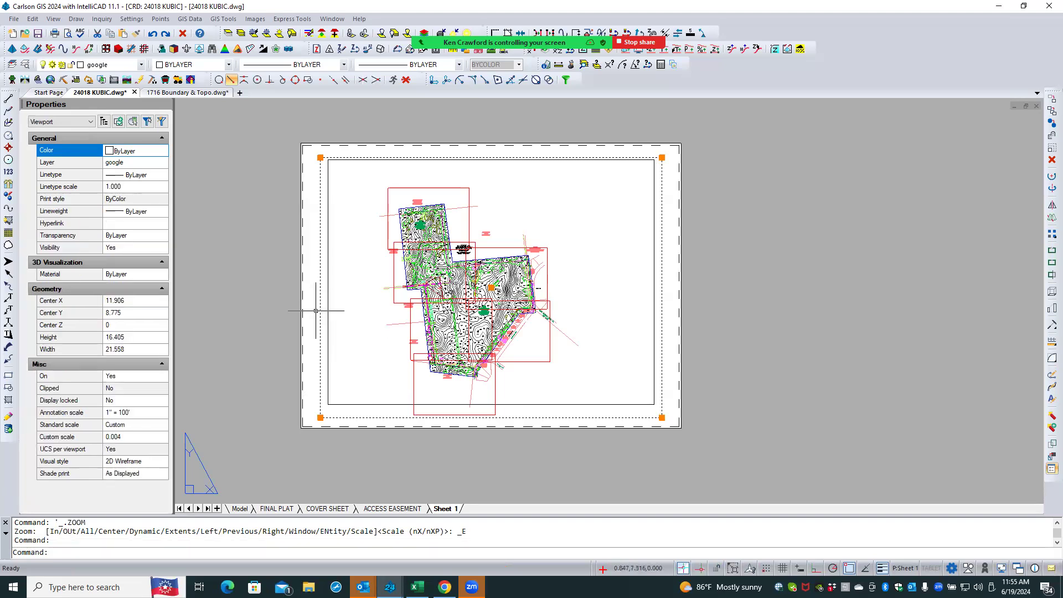
click(135, 412)
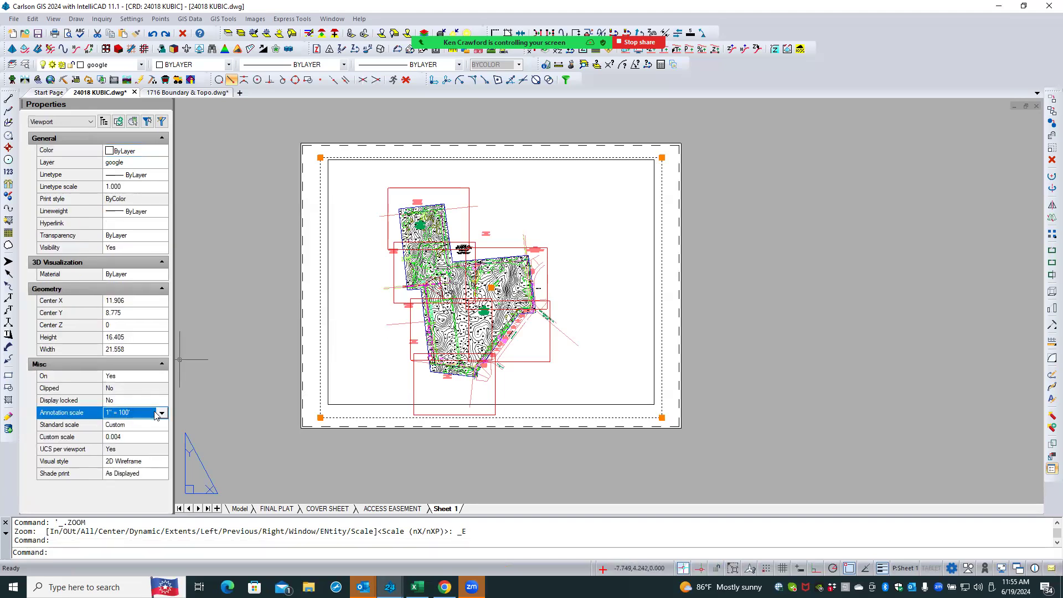
click(134, 413)
scroll(128, 437, up, 1)
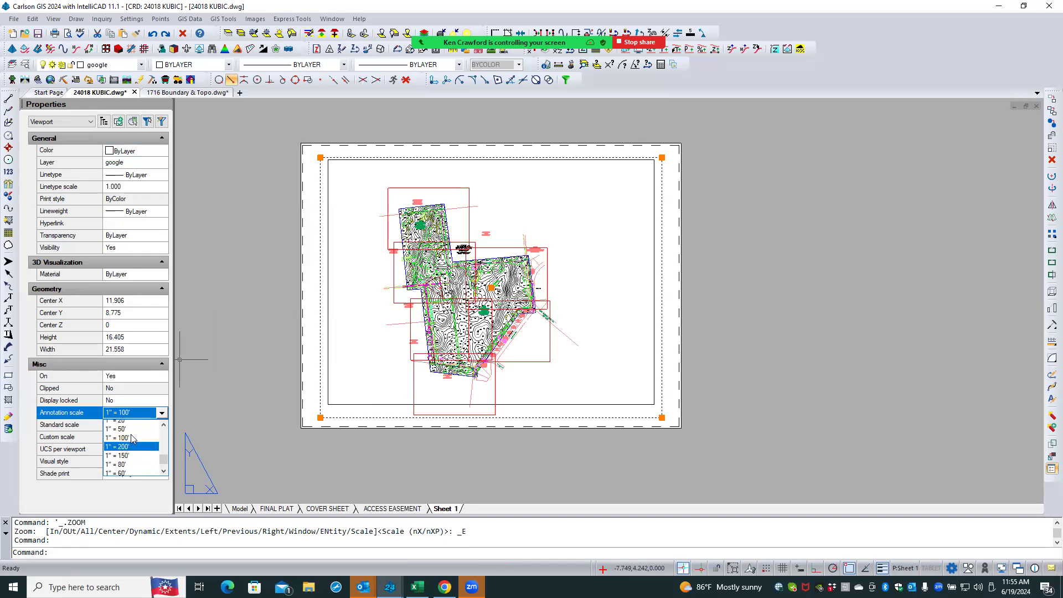
click(127, 442)
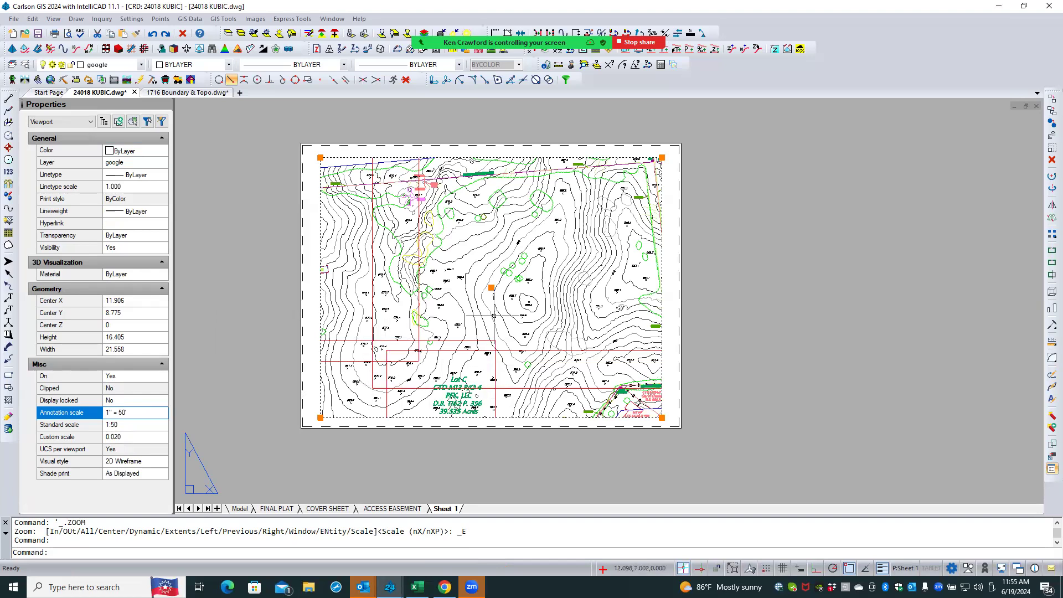
- Pan within the Sheet 1 viewport to frame the Lot 9 parcel, then return to paper space
double_click(466, 290)
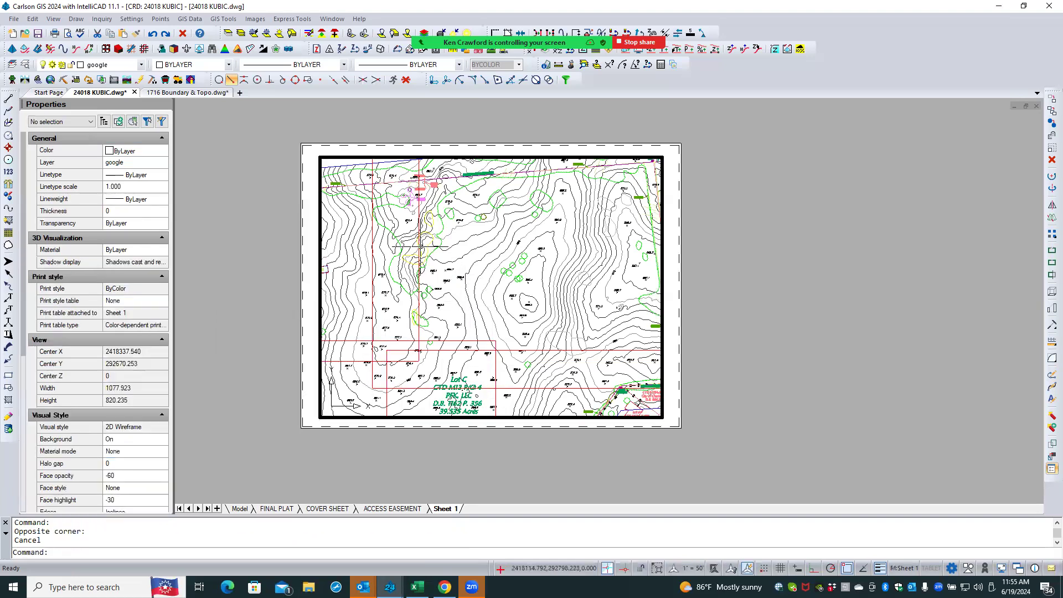
mouse_move(466, 291)
middle_down()
mouse_move(493, 294)
mouse_move(528, 327)
mouse_move(530, 361)
mouse_move(506, 368)
middle_up()
middle_drag(449, 309, 564, 332)
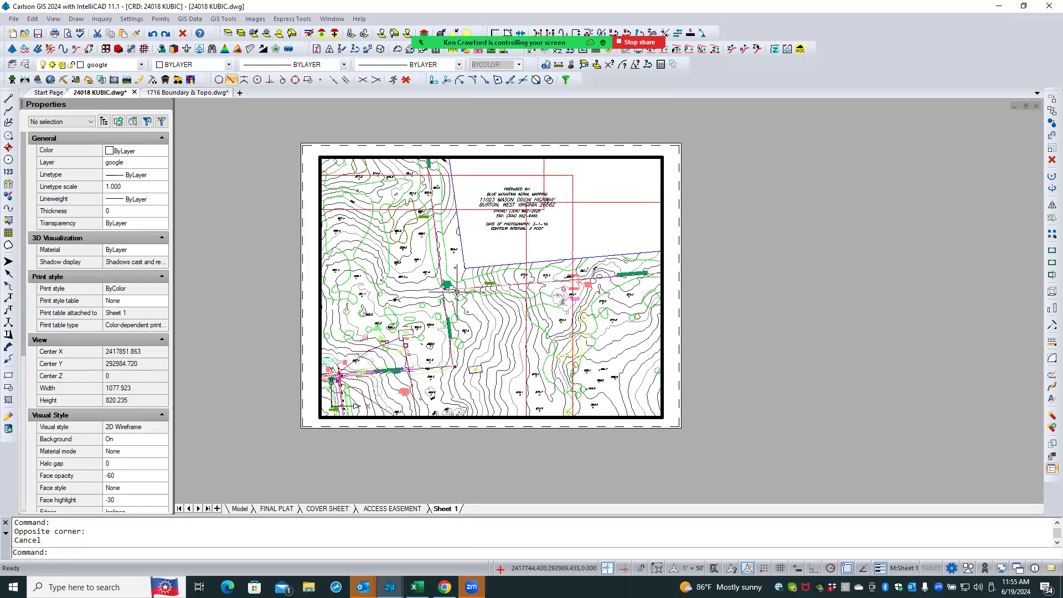
mouse_move(379, 242)
middle_down()
mouse_move(479, 328)
mouse_move(536, 336)
middle_up()
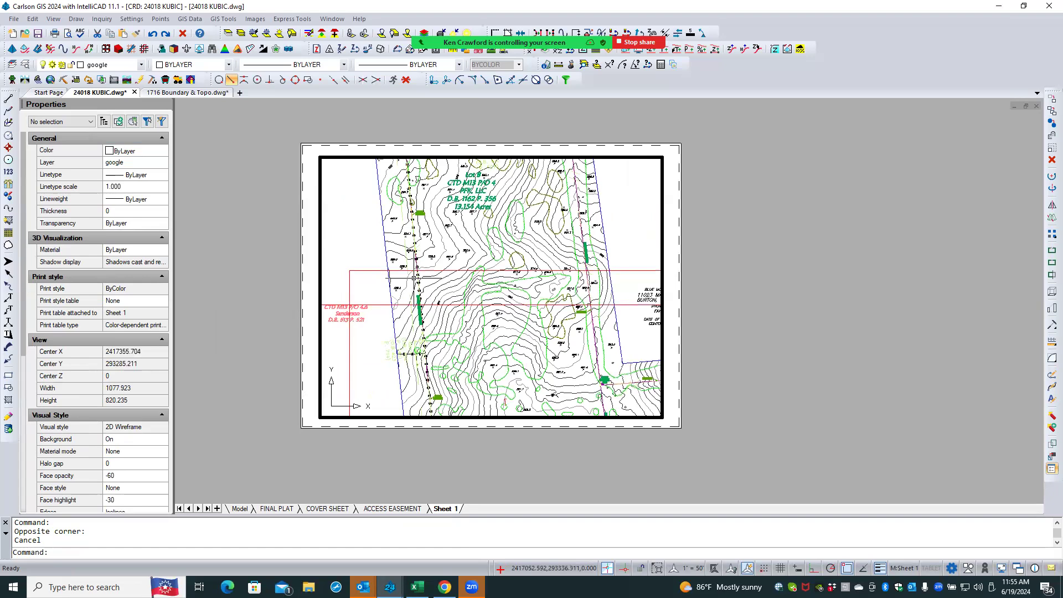
mouse_move(368, 252)
middle_down()
mouse_move(440, 282)
mouse_move(428, 318)
mouse_move(369, 342)
mouse_move(367, 361)
middle_up()
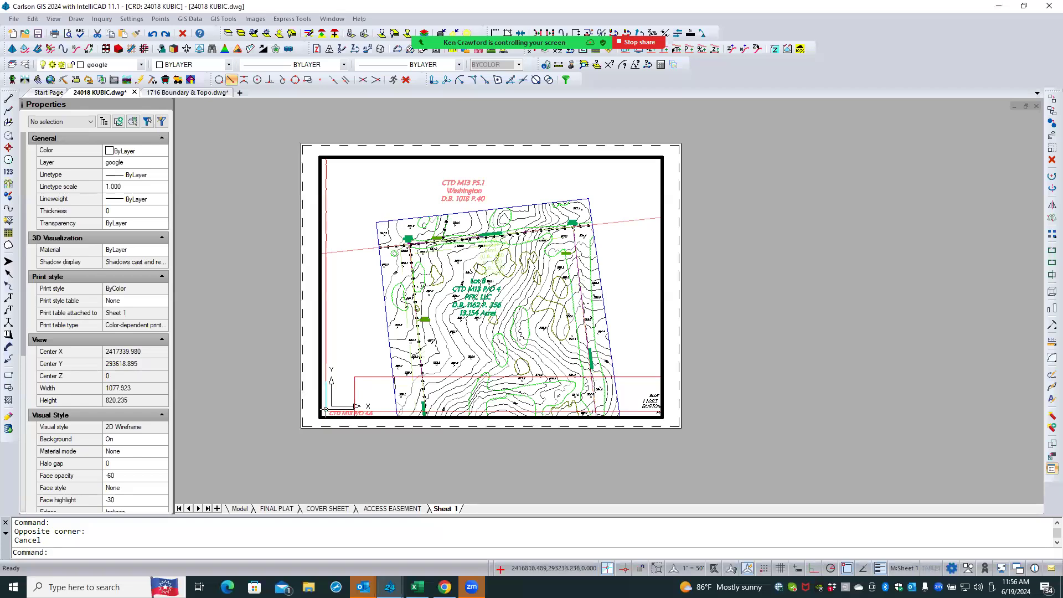
mouse_move(363, 358)
middle_down()
mouse_move(334, 390)
mouse_move(368, 373)
mouse_move(366, 353)
middle_up()
double_click(303, 301)
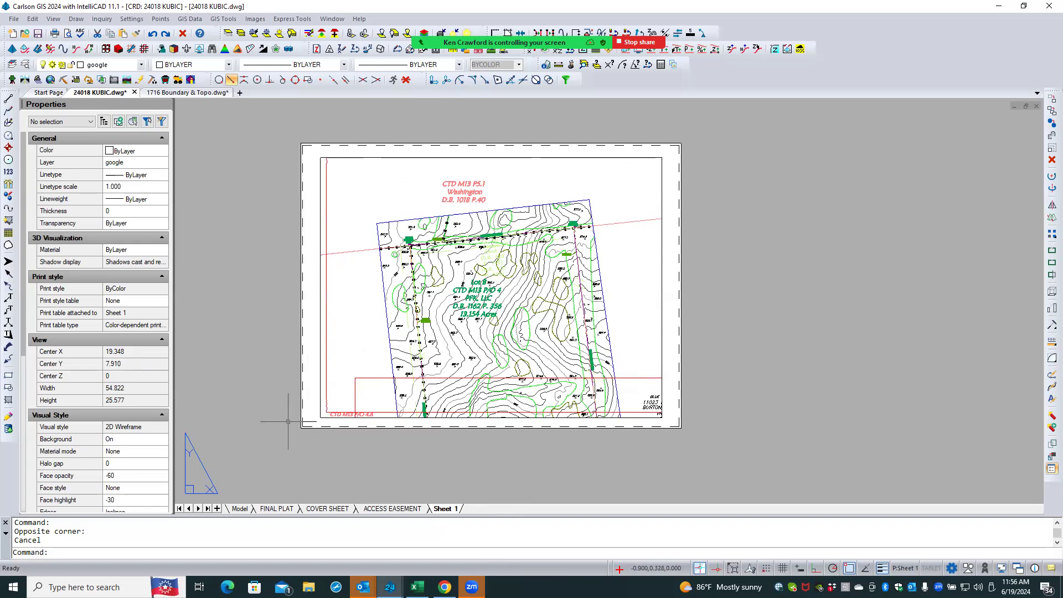
right_click(451, 509)
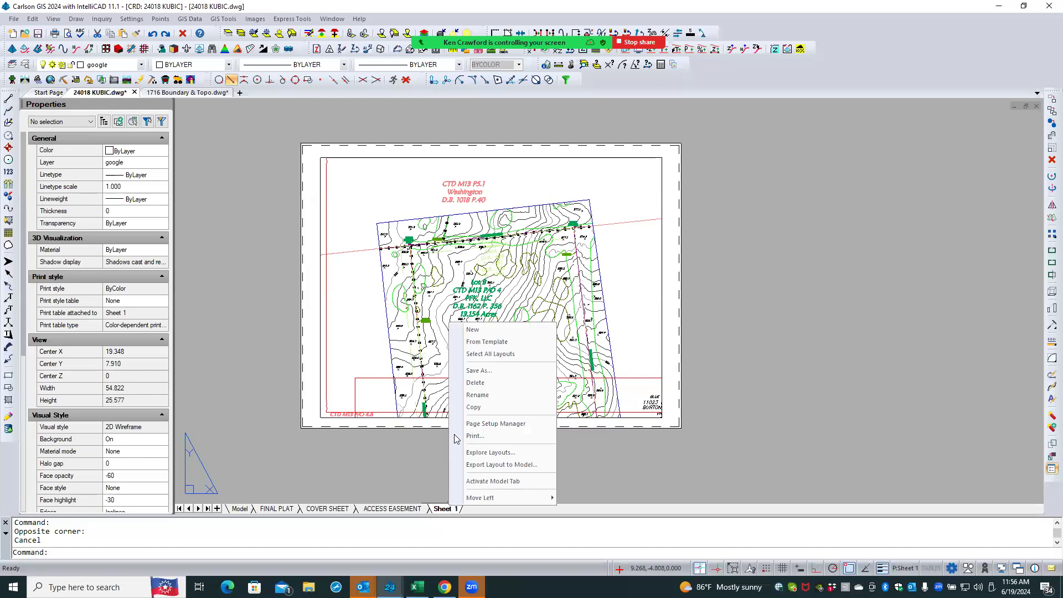
click(415, 460)
click(436, 481)
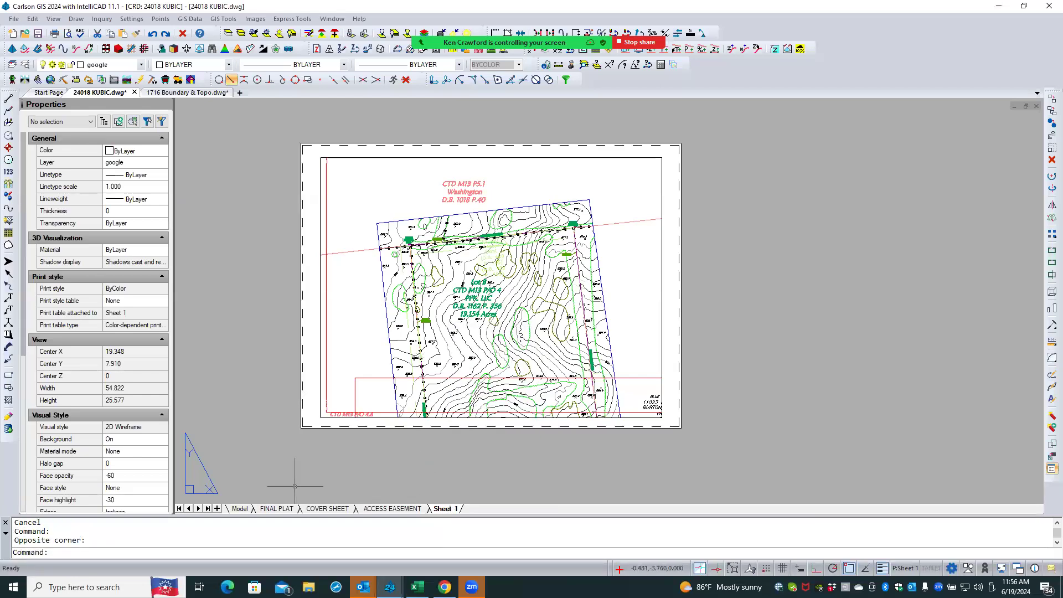
- In model space, erase everything on the red sheet-frame rectangles' layer with Erase by Layer, picking the layer from screen
click(242, 508)
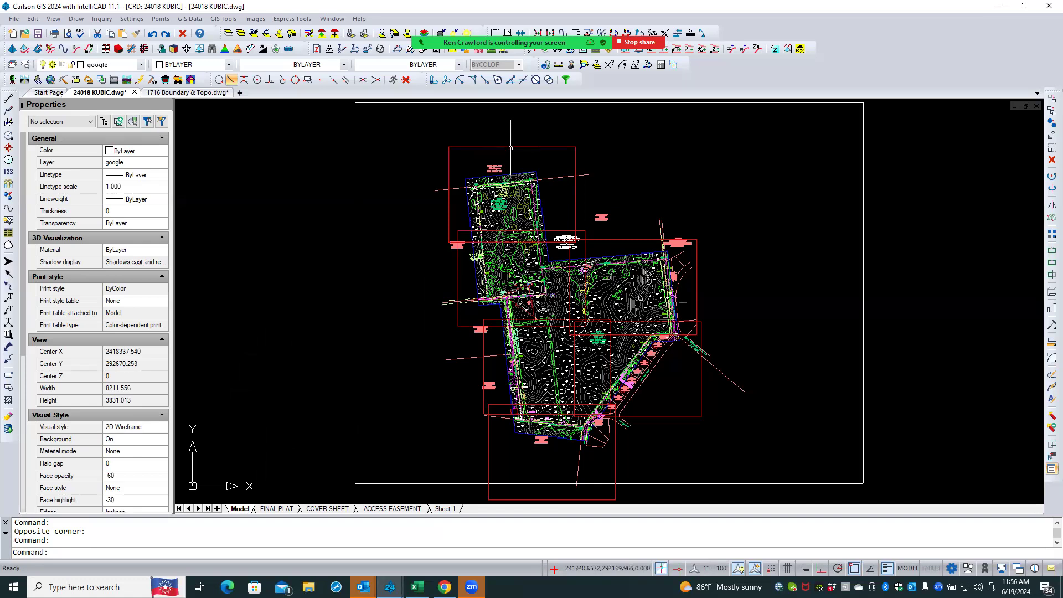
click(452, 148)
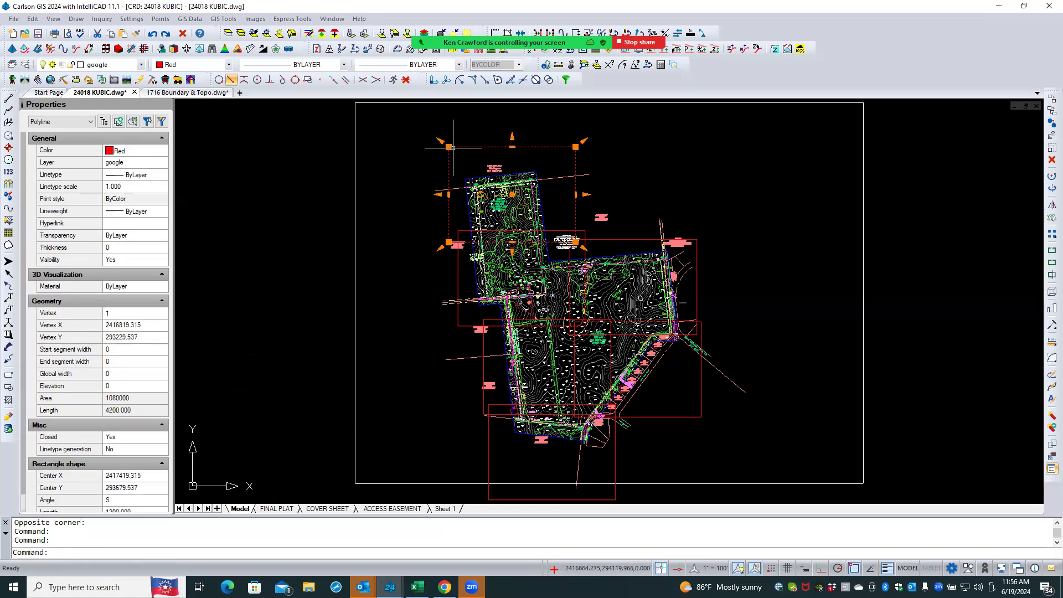
key(Escape)
key(Escape)
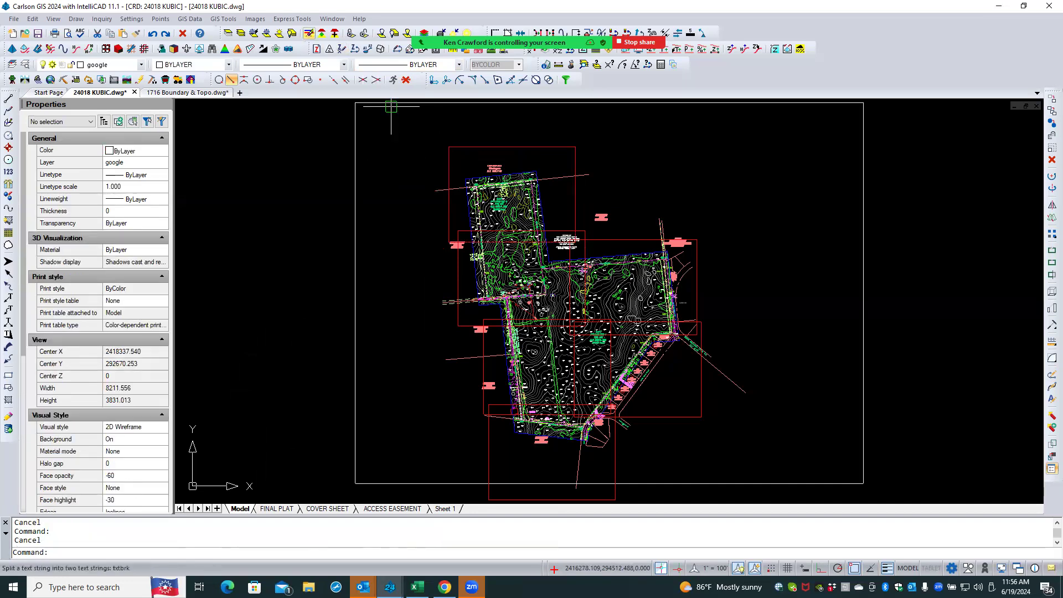
click(309, 33)
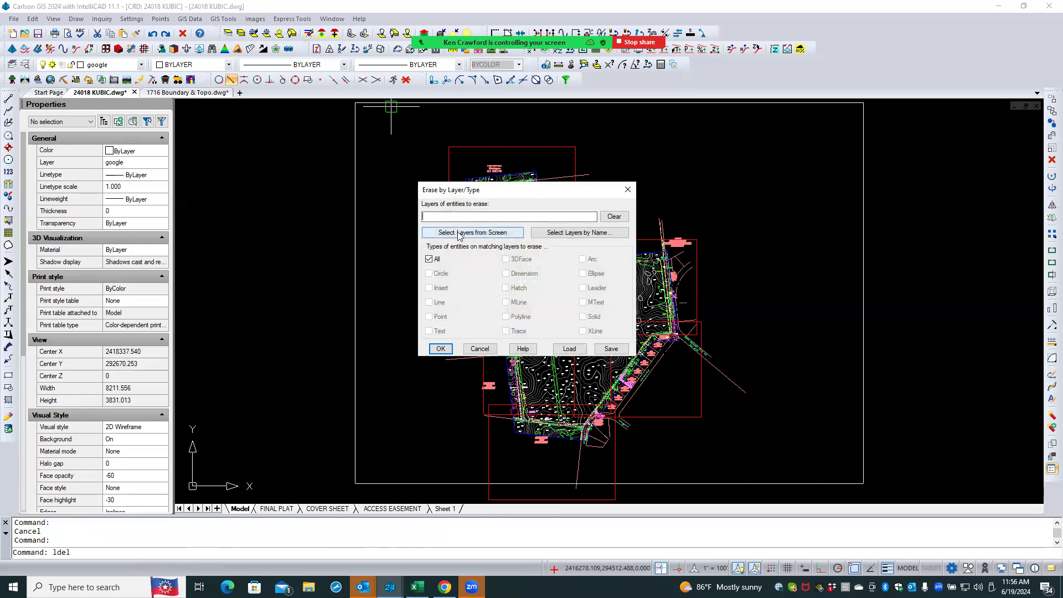
click(457, 231)
click(464, 147)
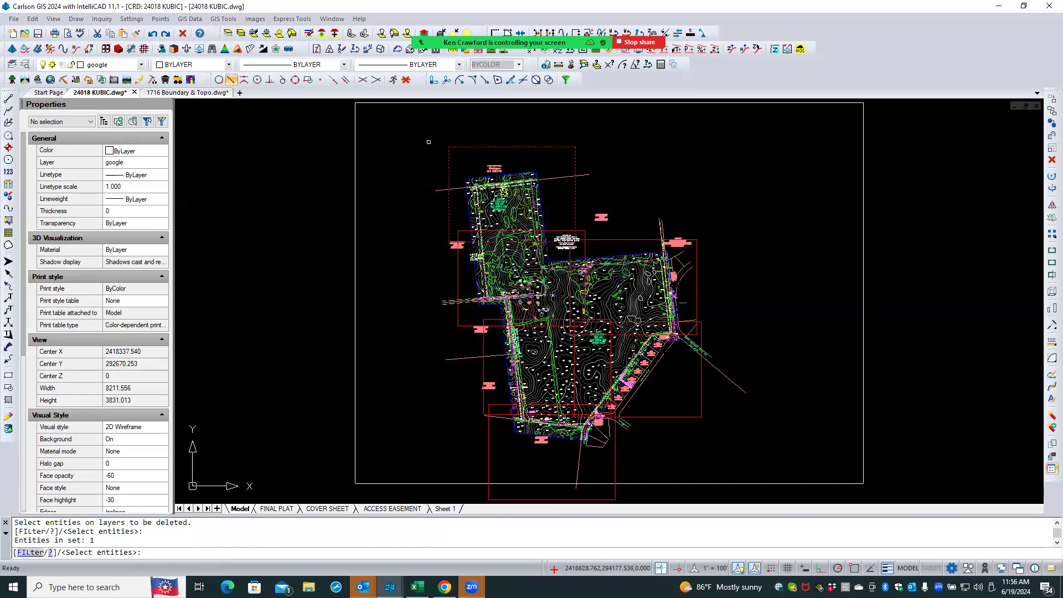
key(Return)
click(440, 348)
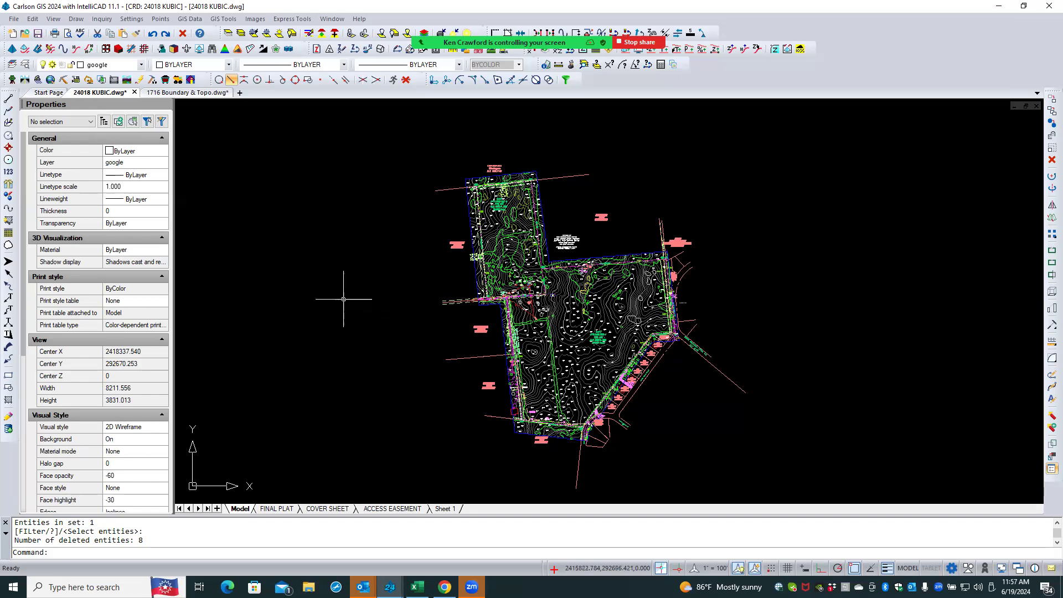
click(76, 19)
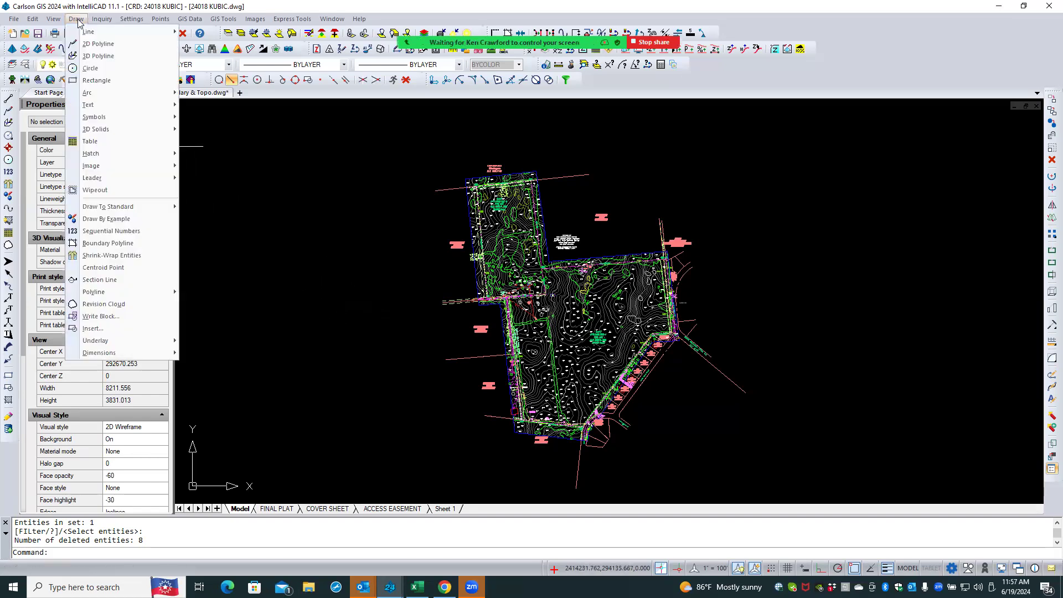
click(94, 81)
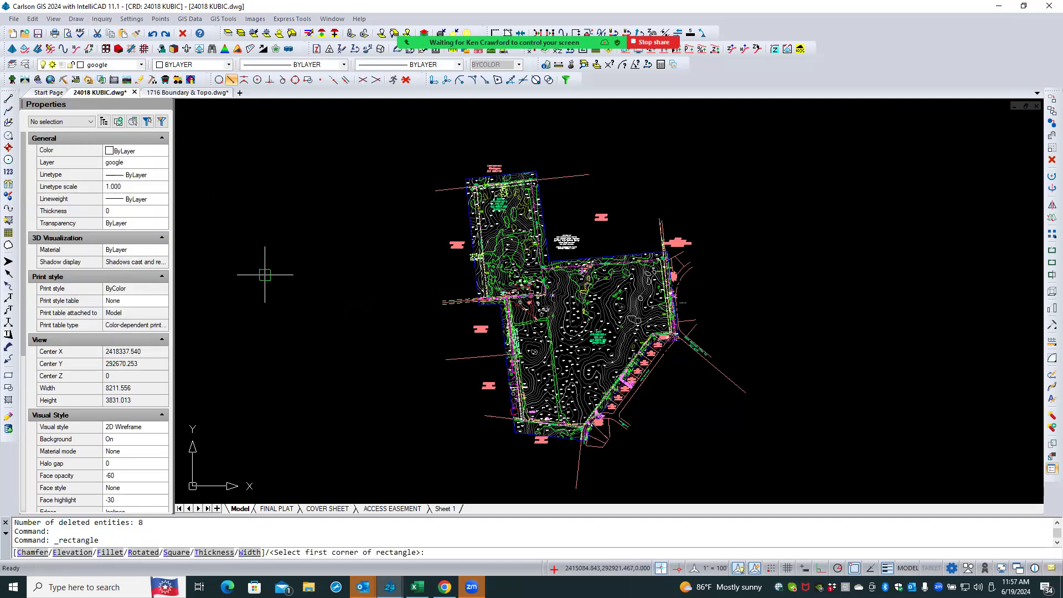
click(251, 406)
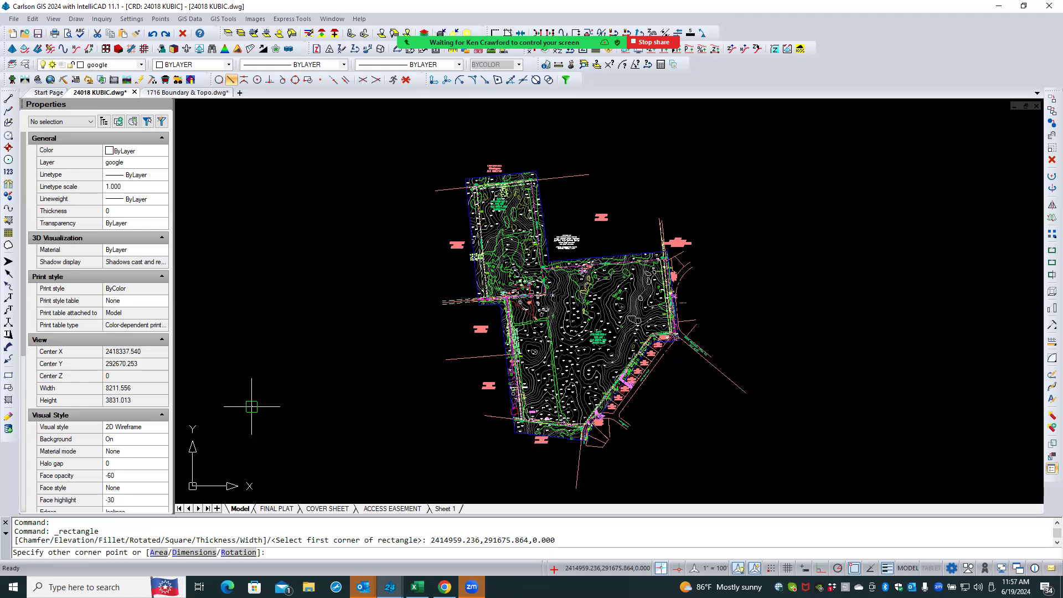
key(F8)
key(F8)
text(d)
key(Return)
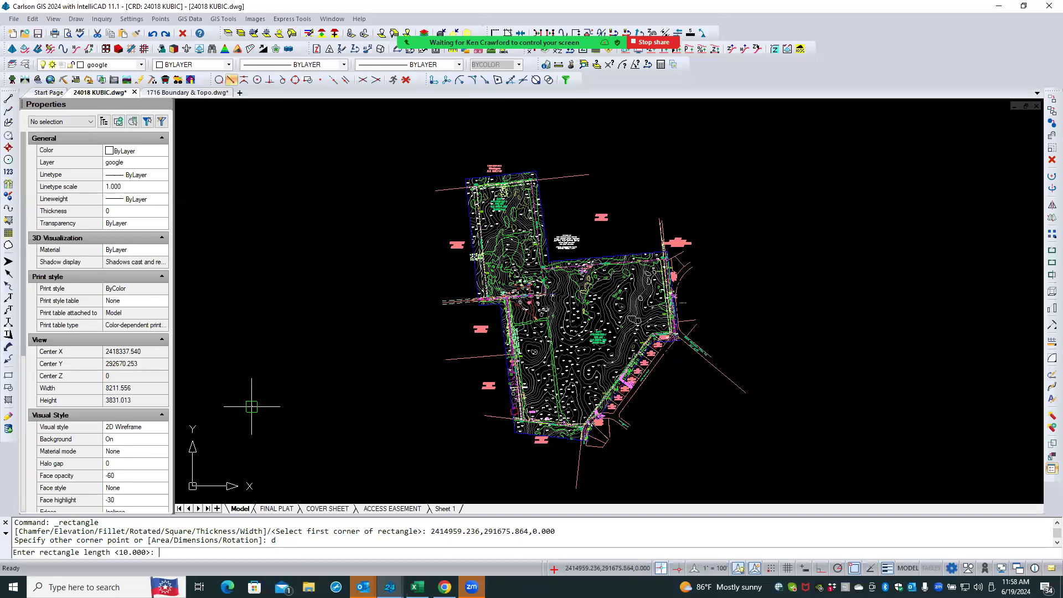
text(20)
key(Return)
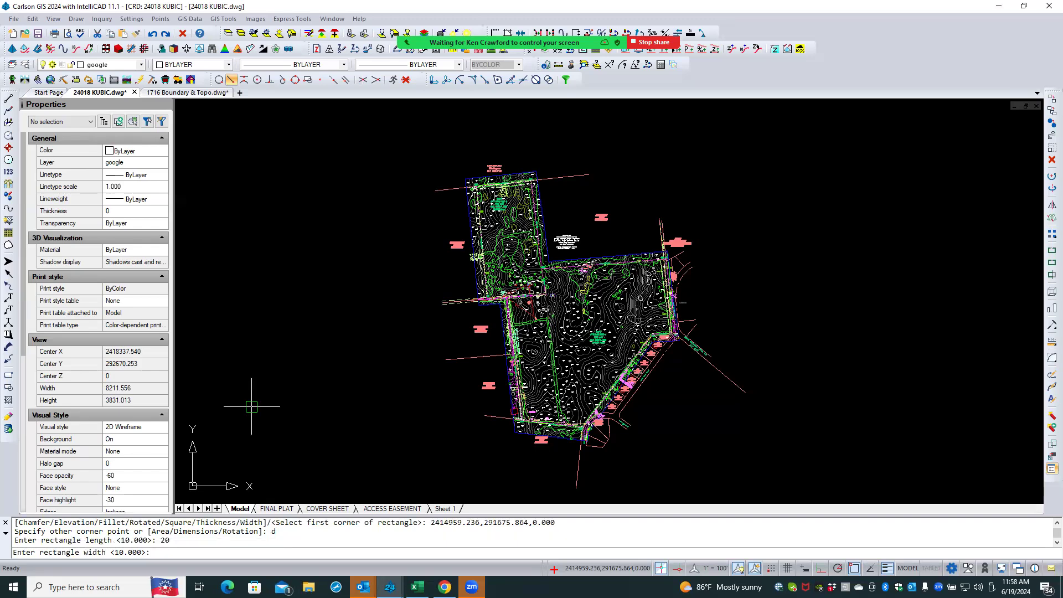
text(15)
key(Return)
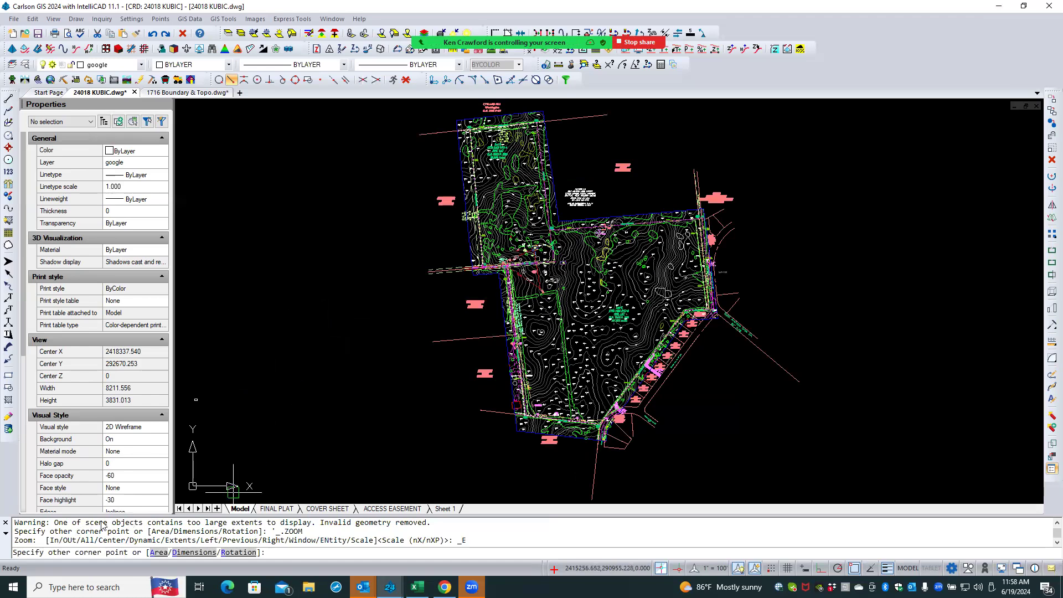
scroll(196, 398, up, 2)
scroll(189, 400, up, 5)
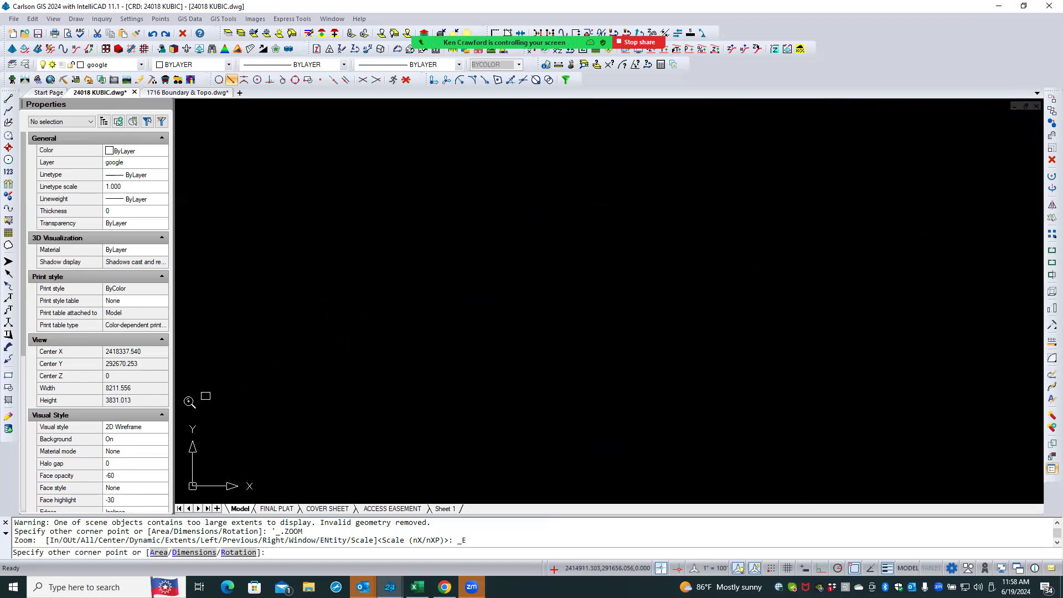
scroll(184, 396, up, 4)
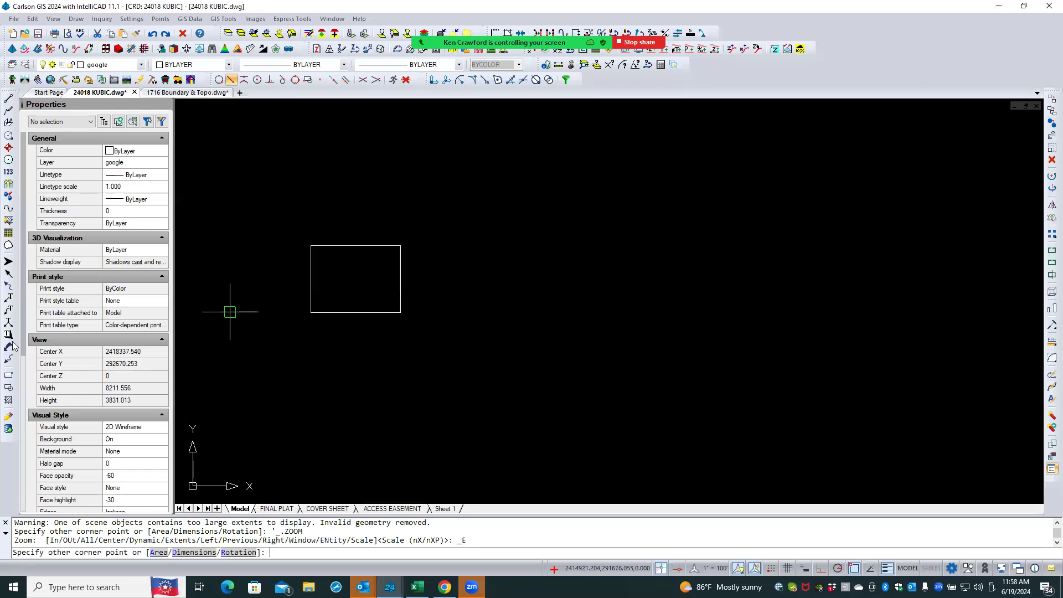
click(9, 375)
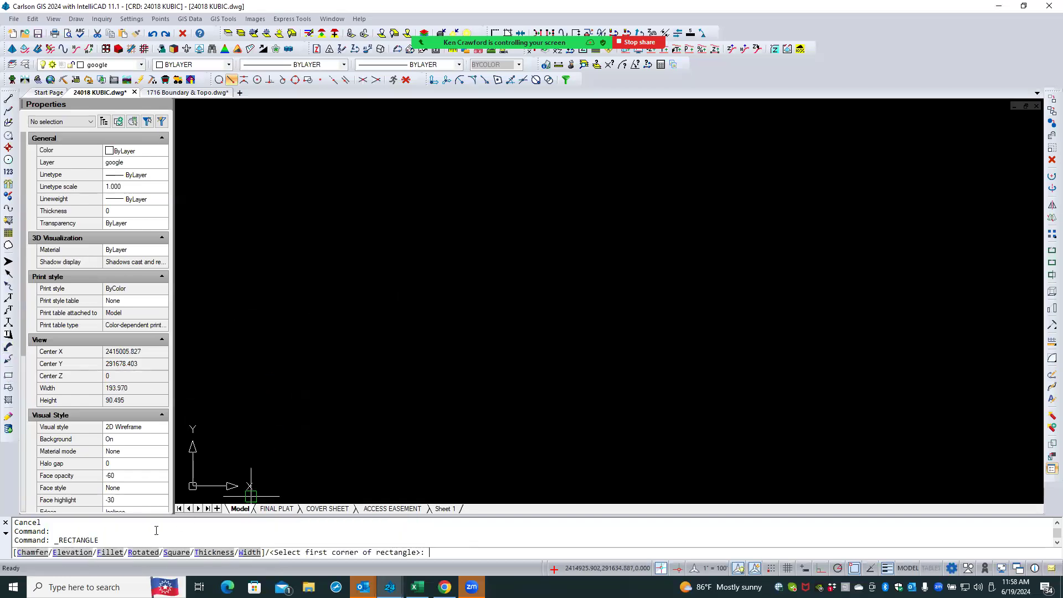
key(Escape)
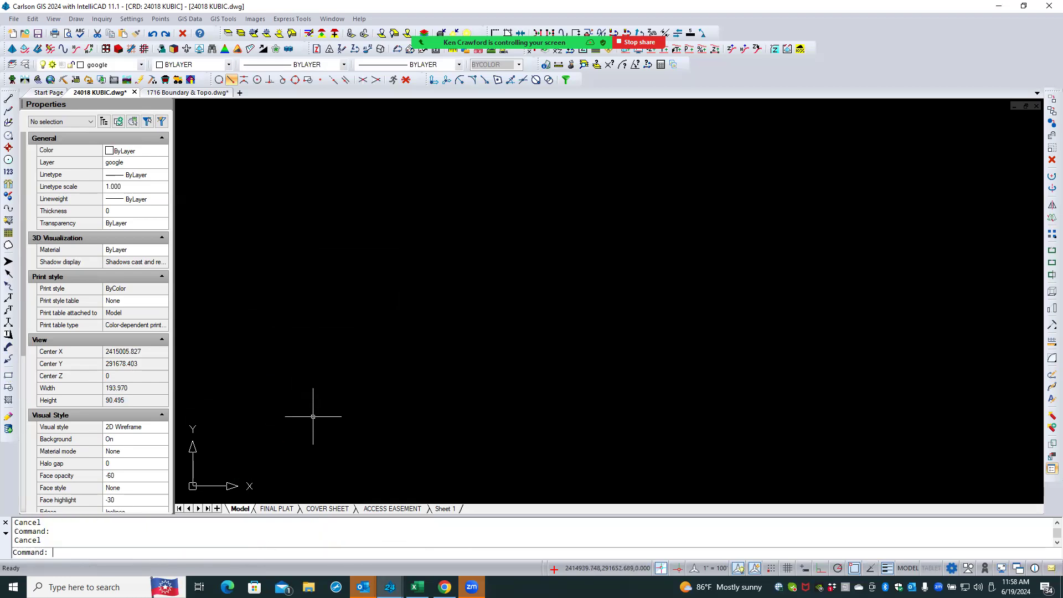
- Draw a rectangle by dimensions, 20/12 long and 15/12 wide, placed to the left of the site
scroll(311, 351, down, 5)
scroll(321, 317, down, 5)
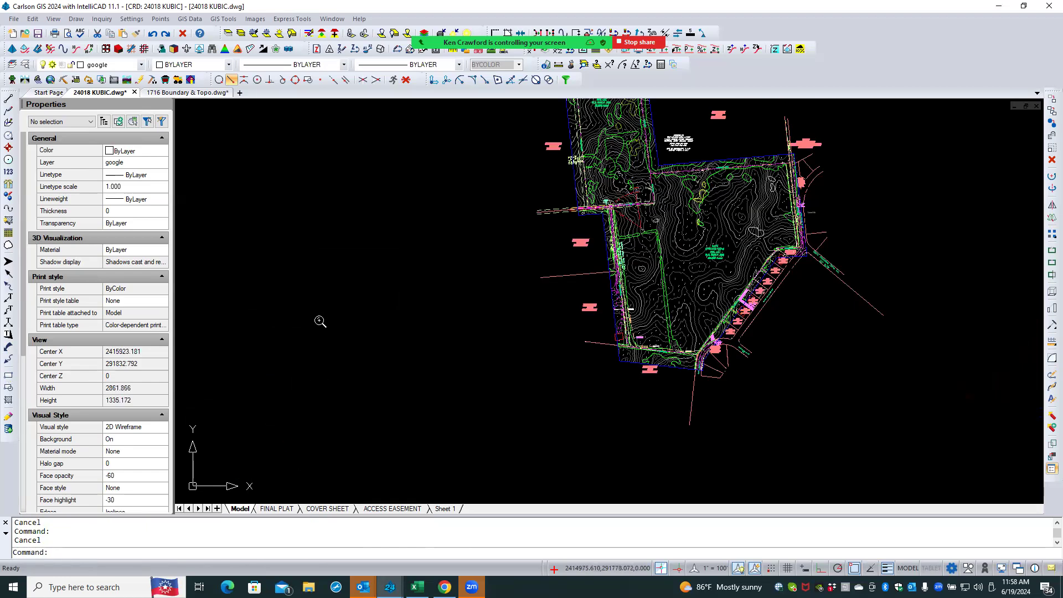
middle_click(373, 316)
middle_click(373, 317)
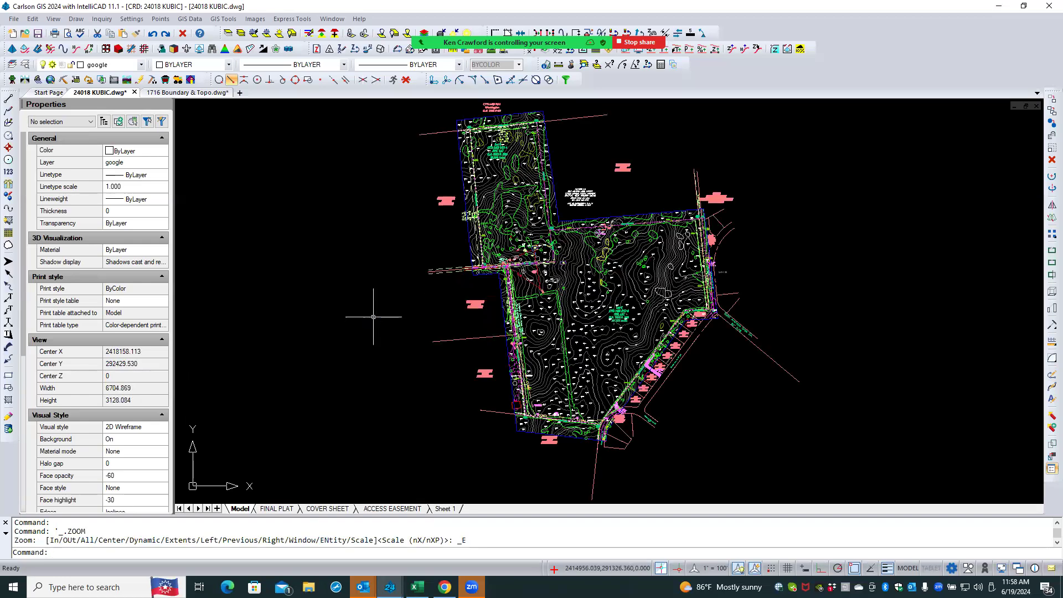
scroll(387, 310, down, 3)
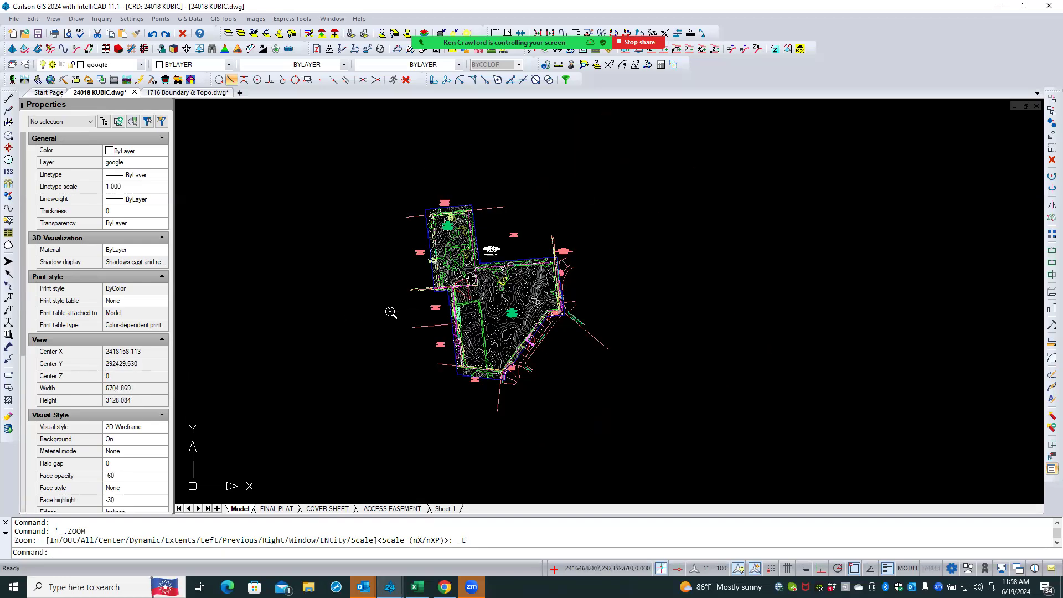
click(361, 275)
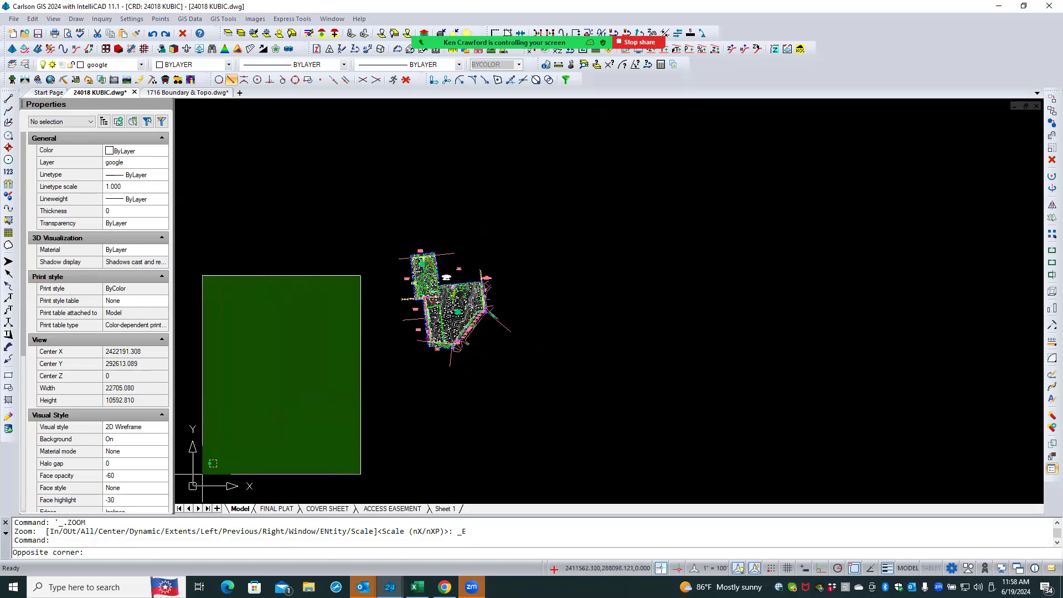
click(177, 501)
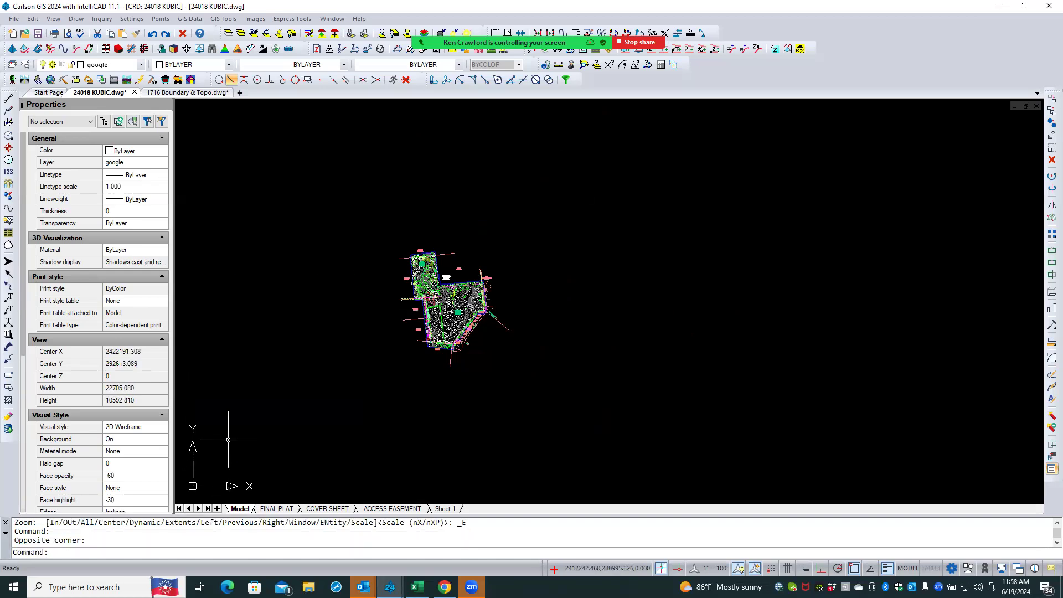
middle_click(269, 360)
middle_click(268, 360)
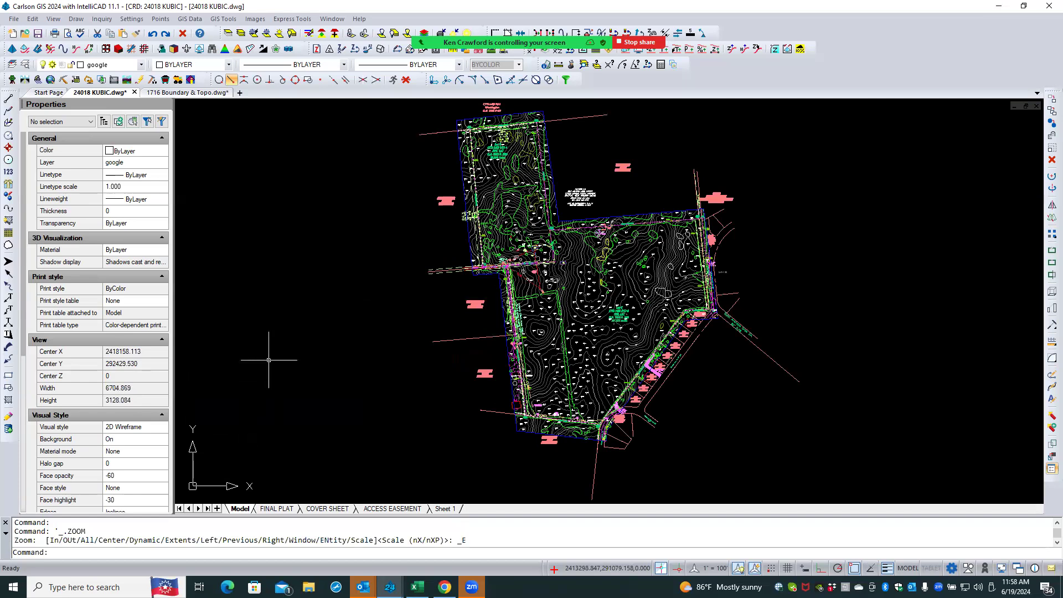
click(8, 376)
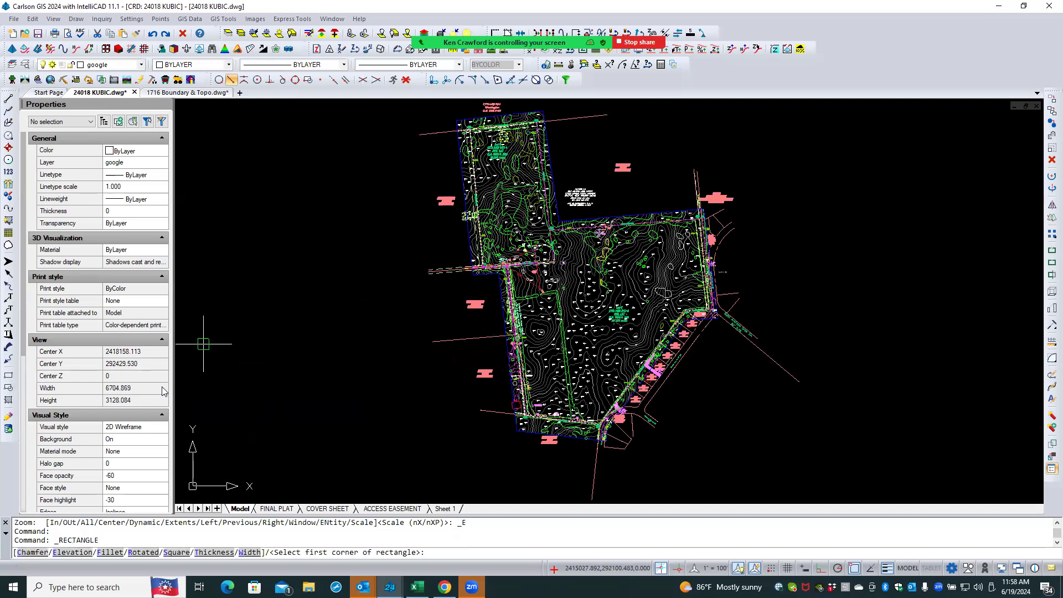
click(224, 365)
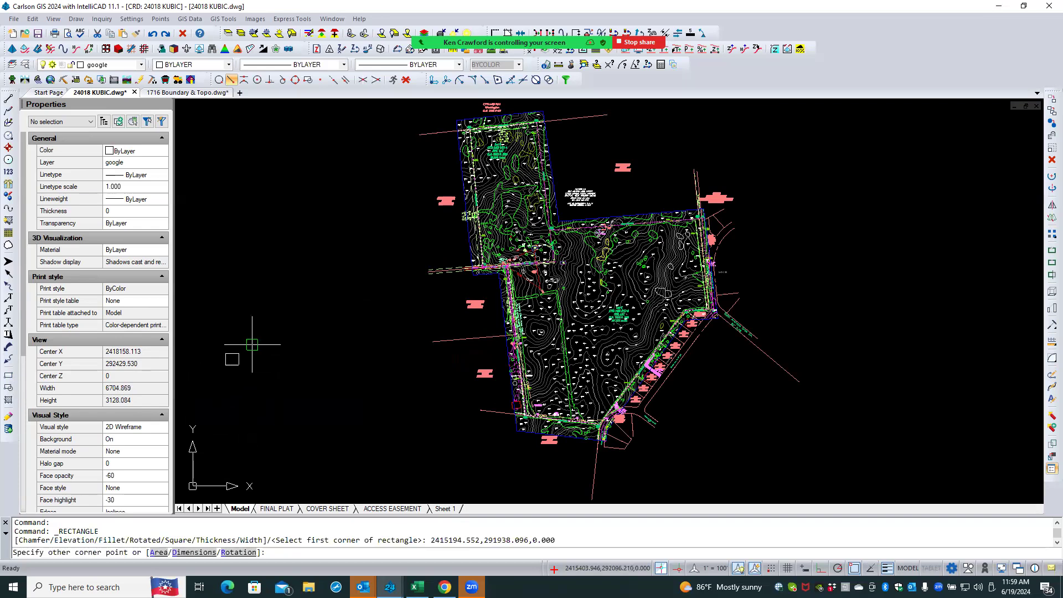
click(194, 552)
text(20/12)
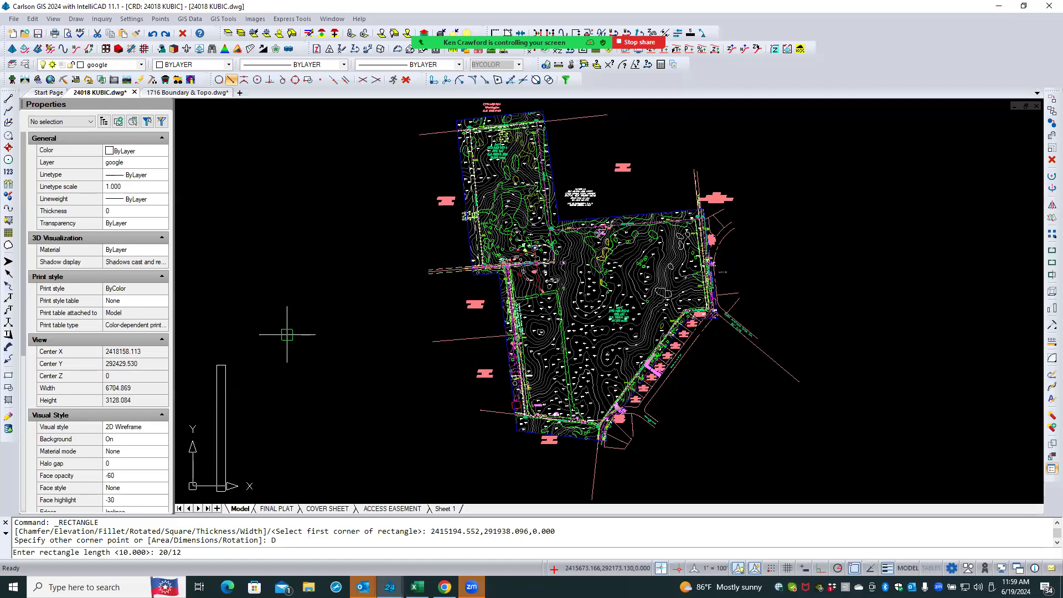
key(Return)
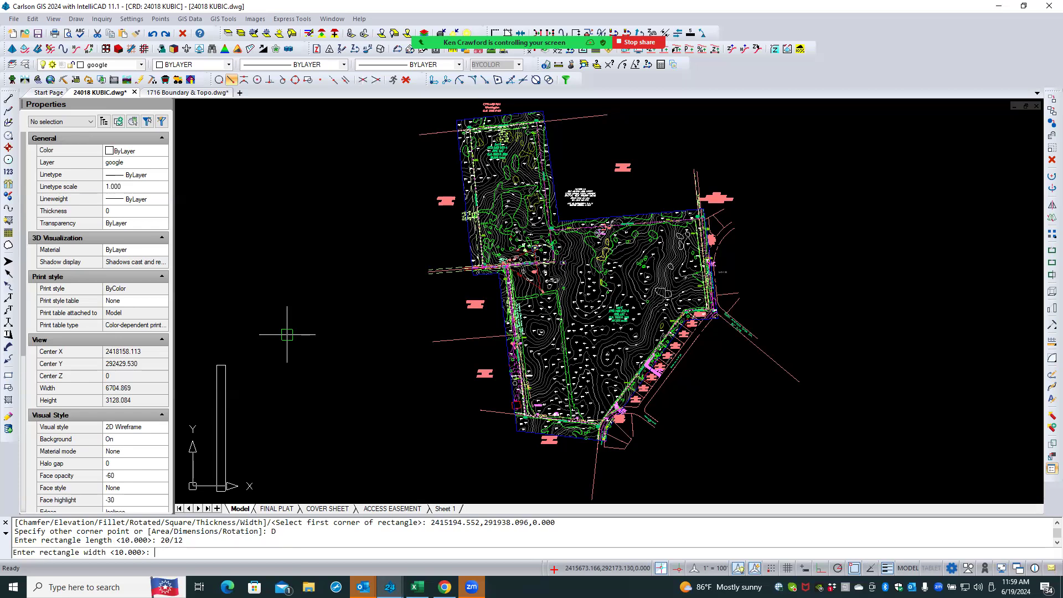
text(15/12)
key(Return)
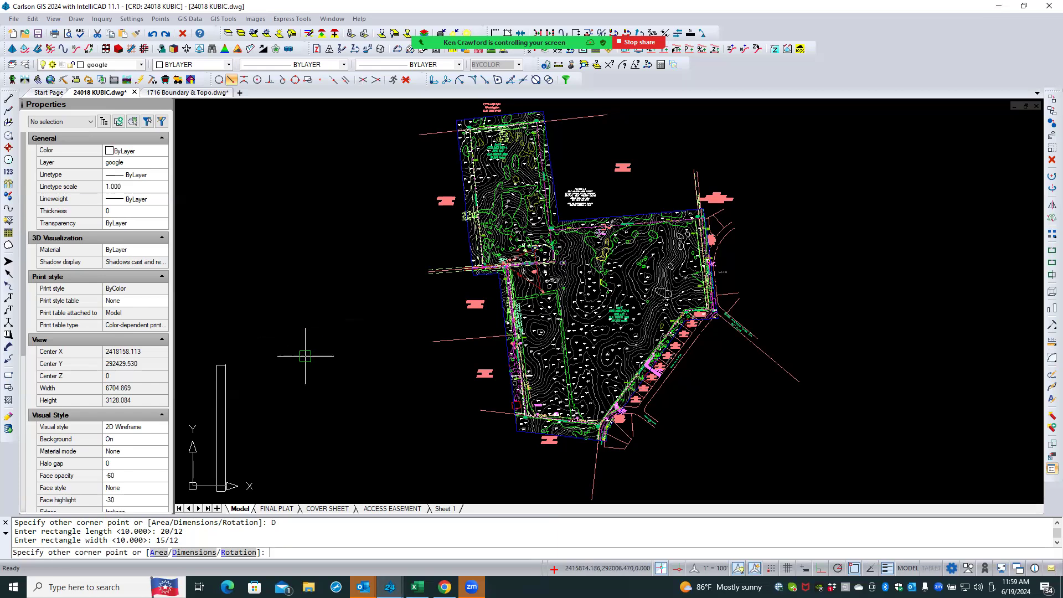
click(261, 374)
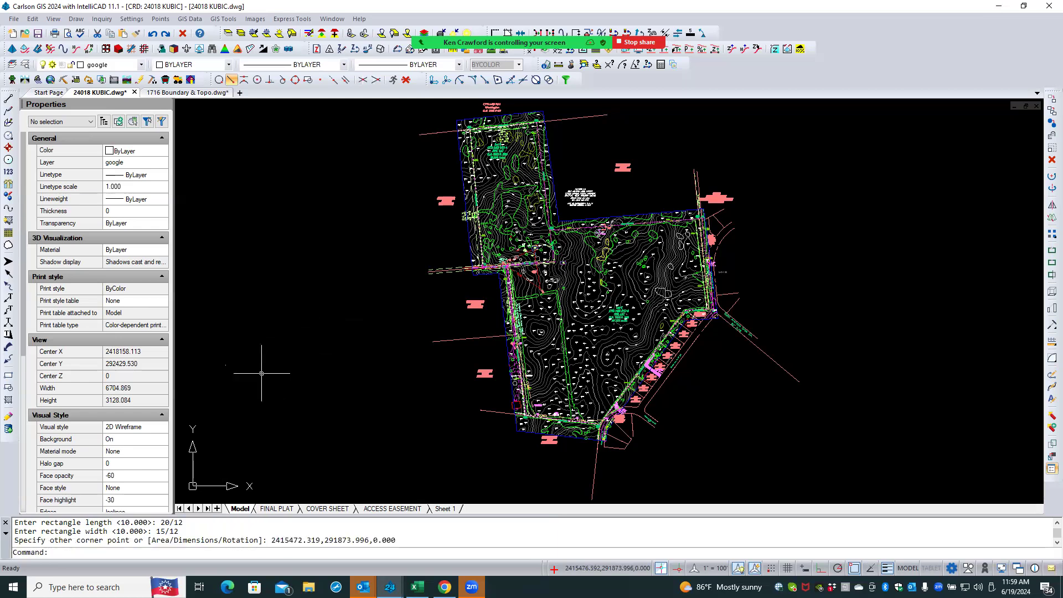
- Measure the rectangle's left side with Dist, then erase the rectangle
scroll(219, 365, up, 4)
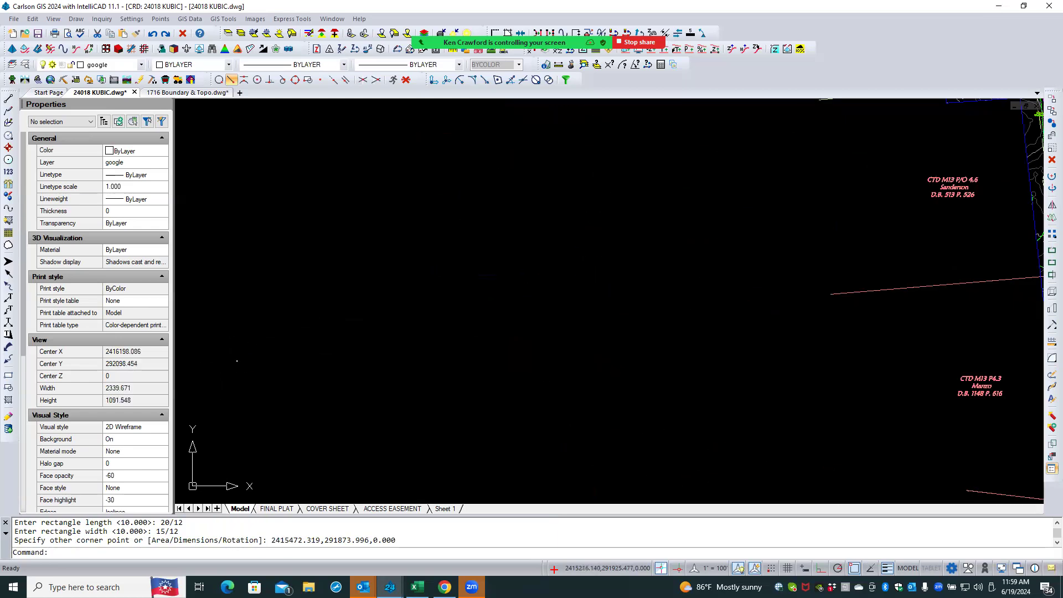
scroll(237, 360, up, 4)
scroll(249, 335, up, 11)
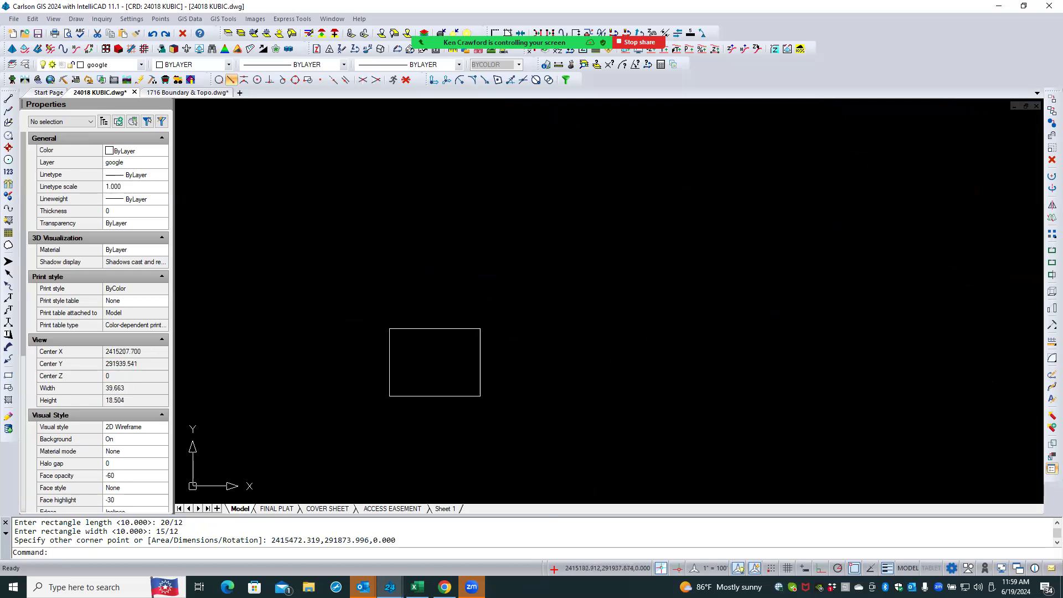
text(dist)
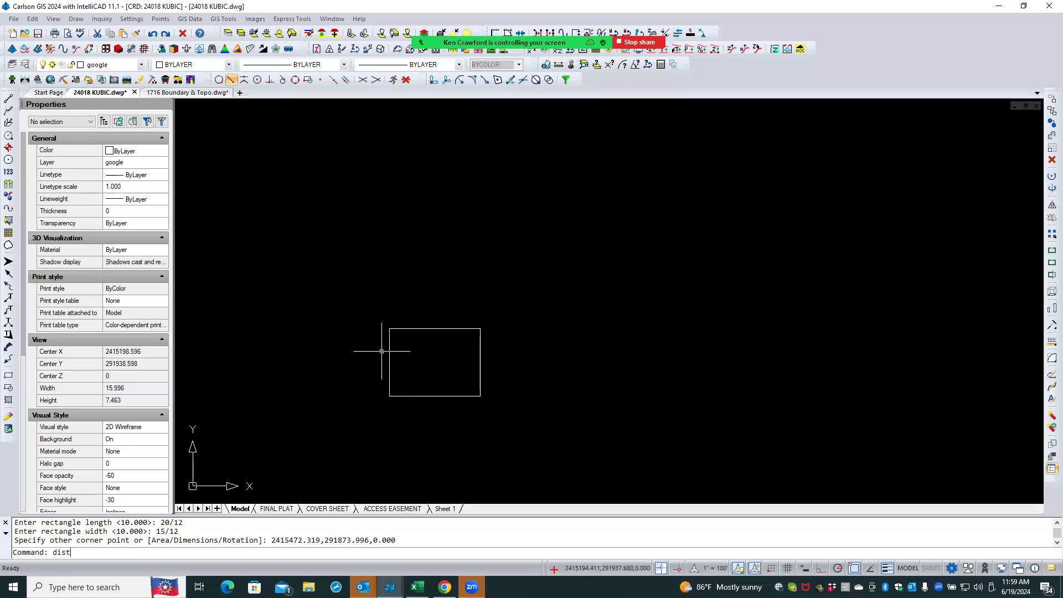
key(Return)
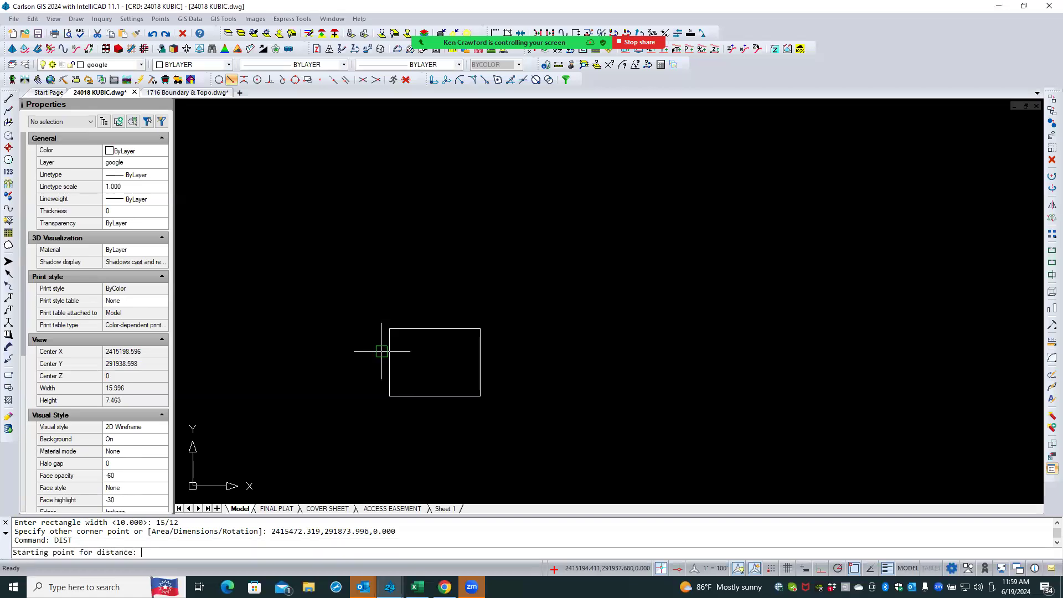
click(389, 396)
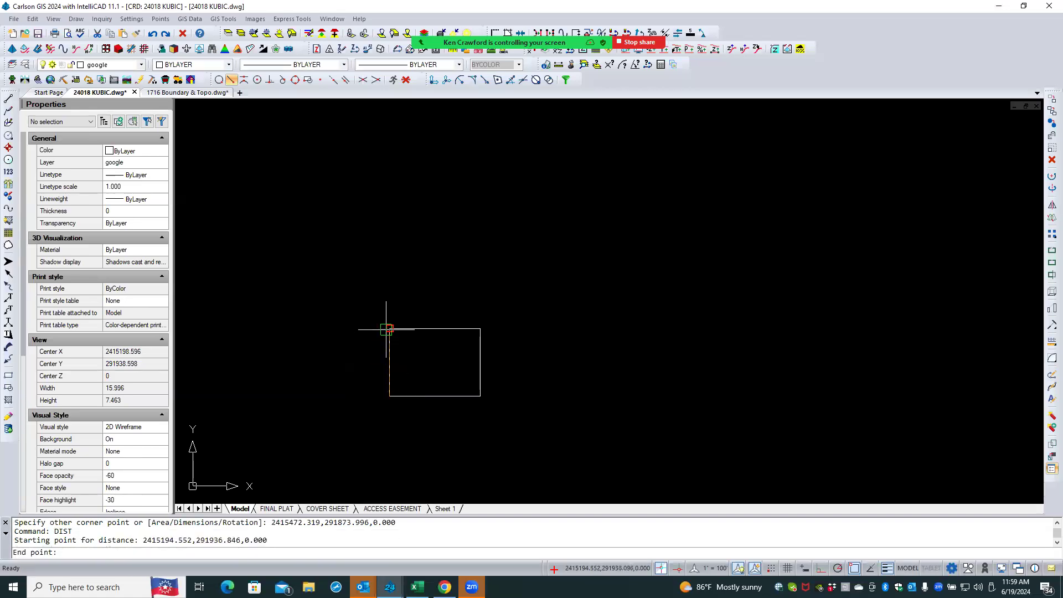
click(390, 329)
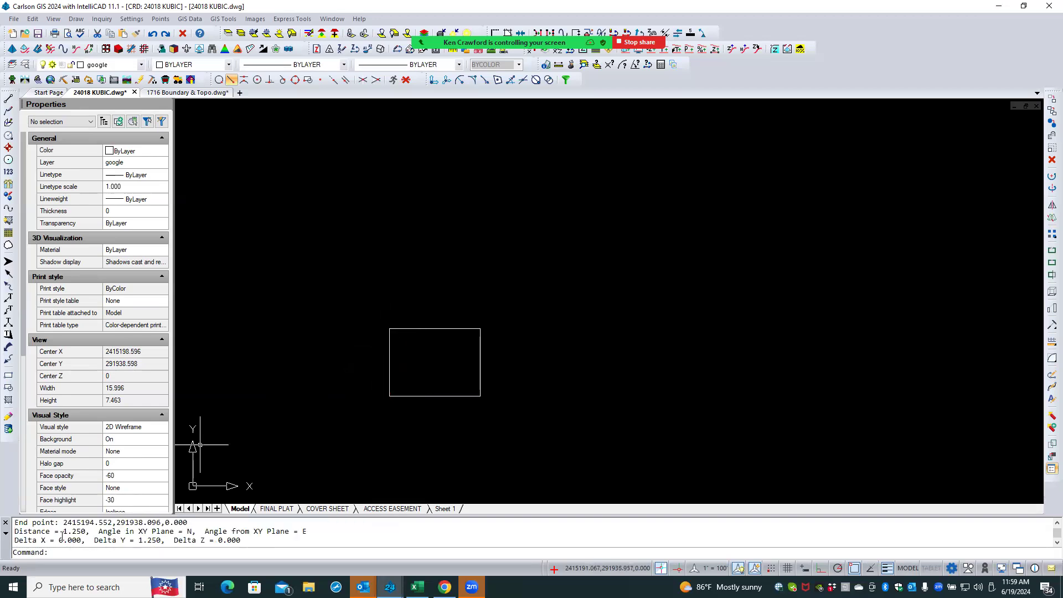
click(424, 328)
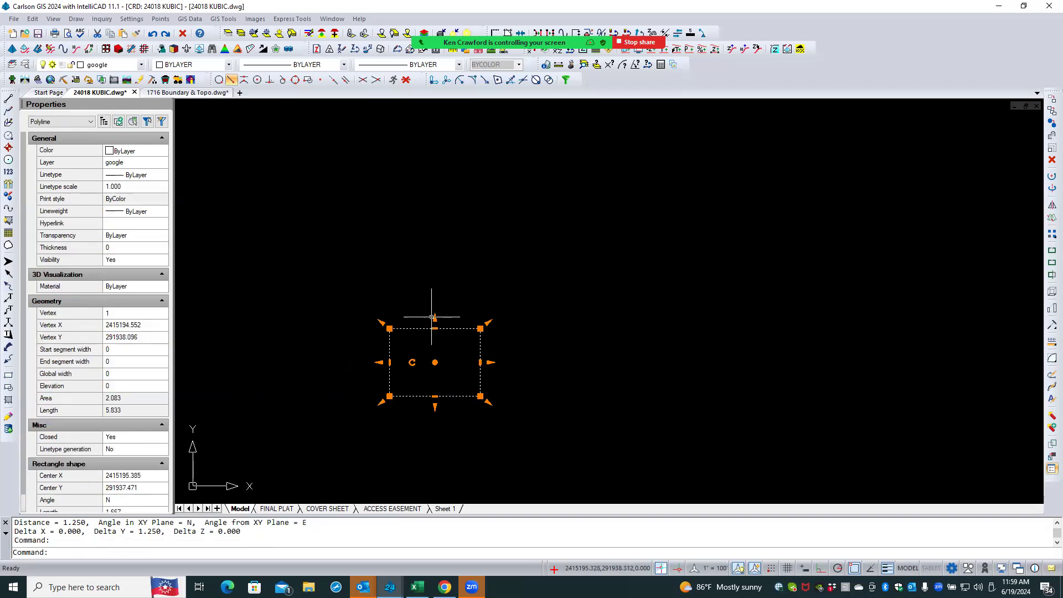
key(Delete)
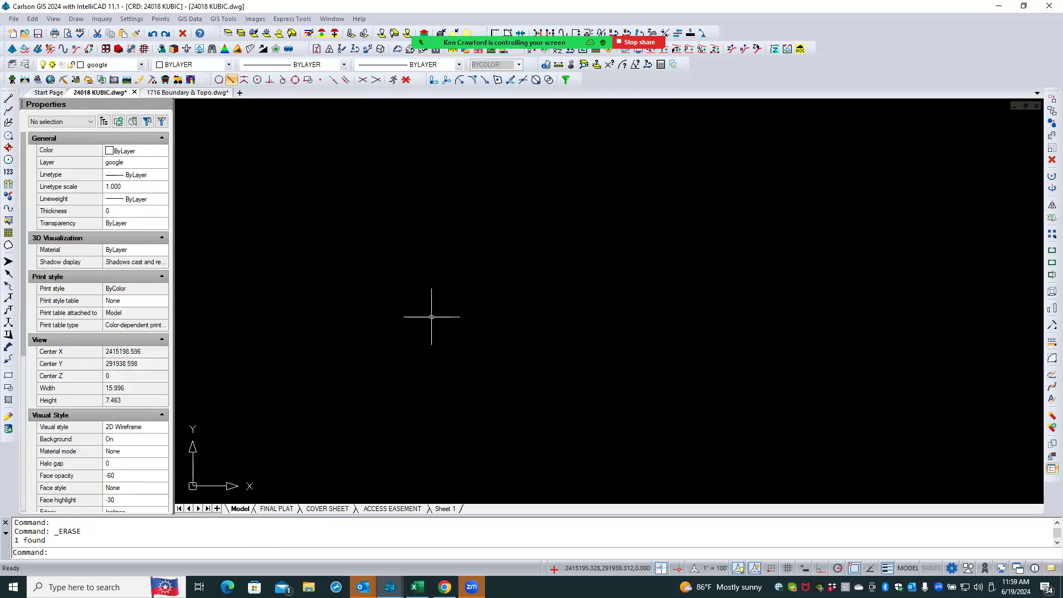
- Zoom to the drawing extents and draw a 20/12 by 15/12 rectangle by dimensions to the left of the site
middle_click(431, 316)
middle_click(431, 316)
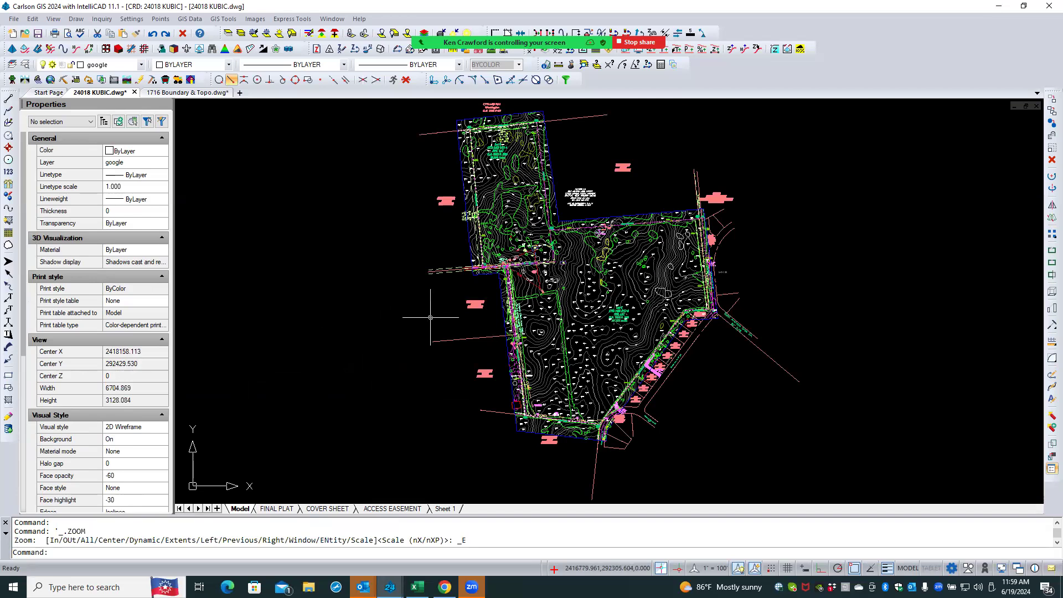
click(76, 20)
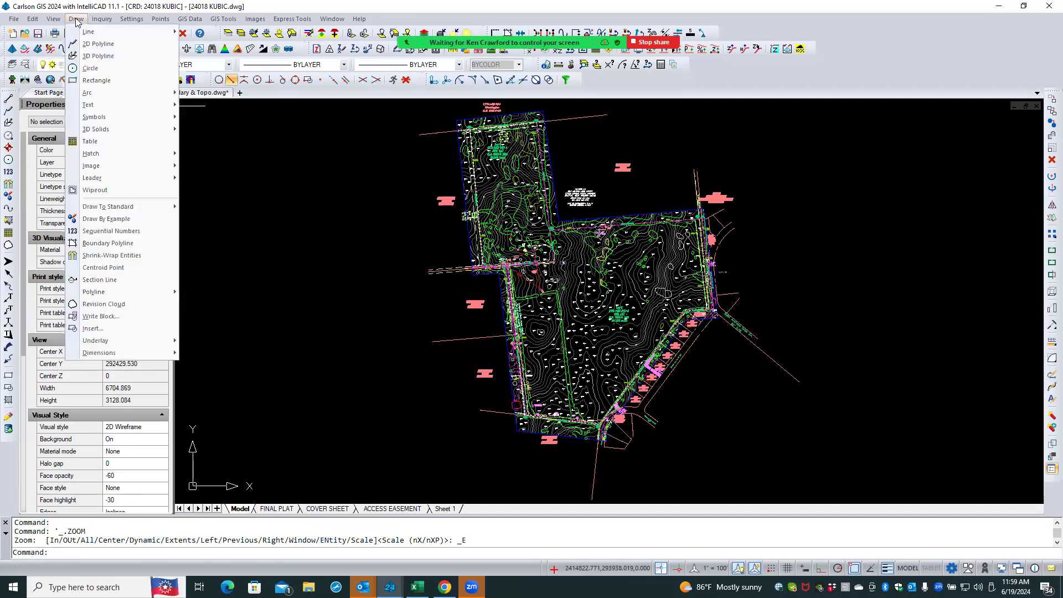
click(94, 80)
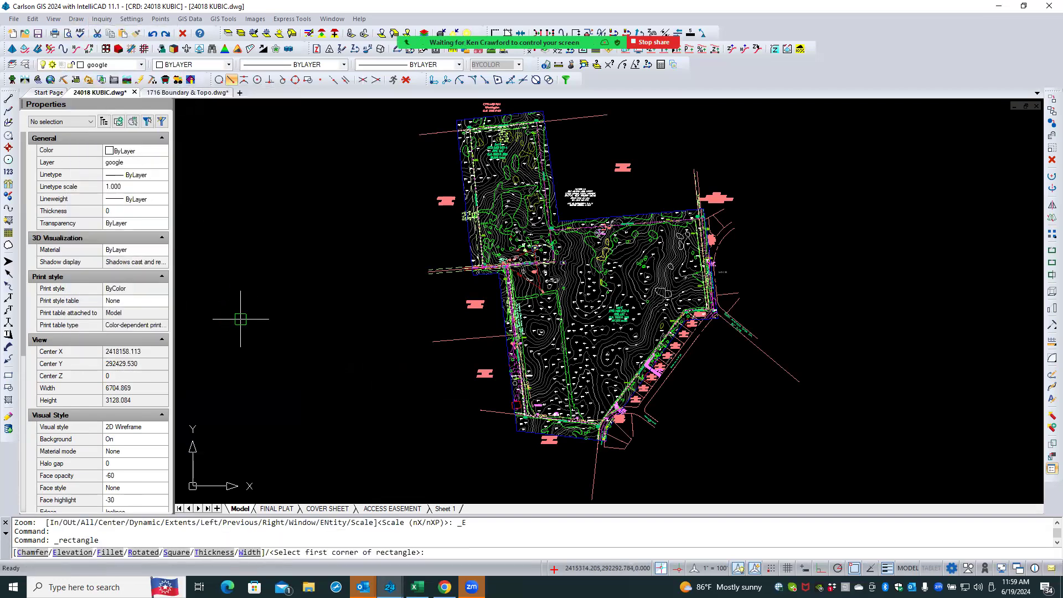
click(247, 357)
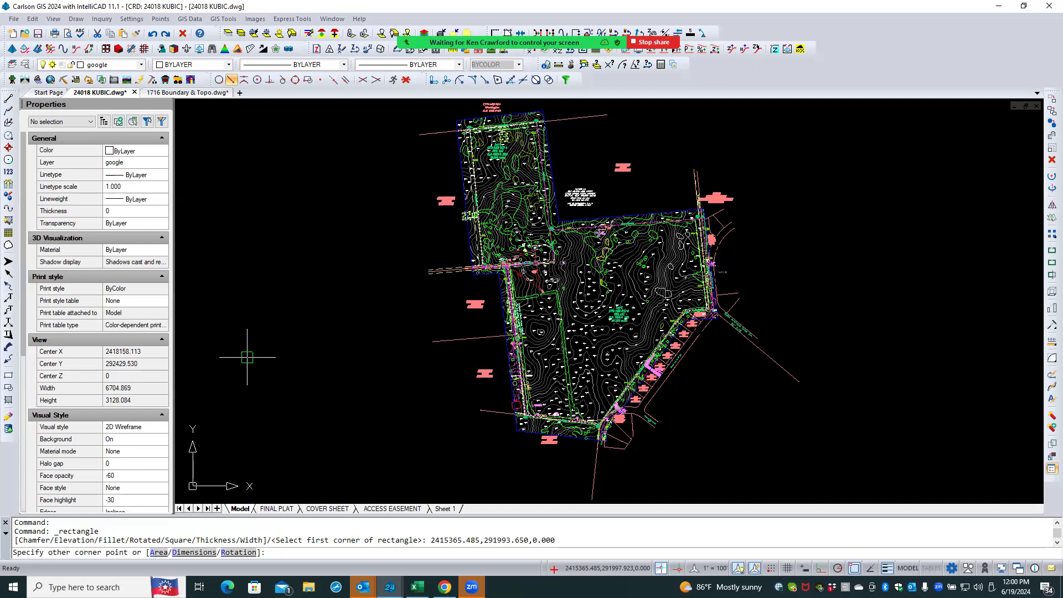
text(d)
key(Return)
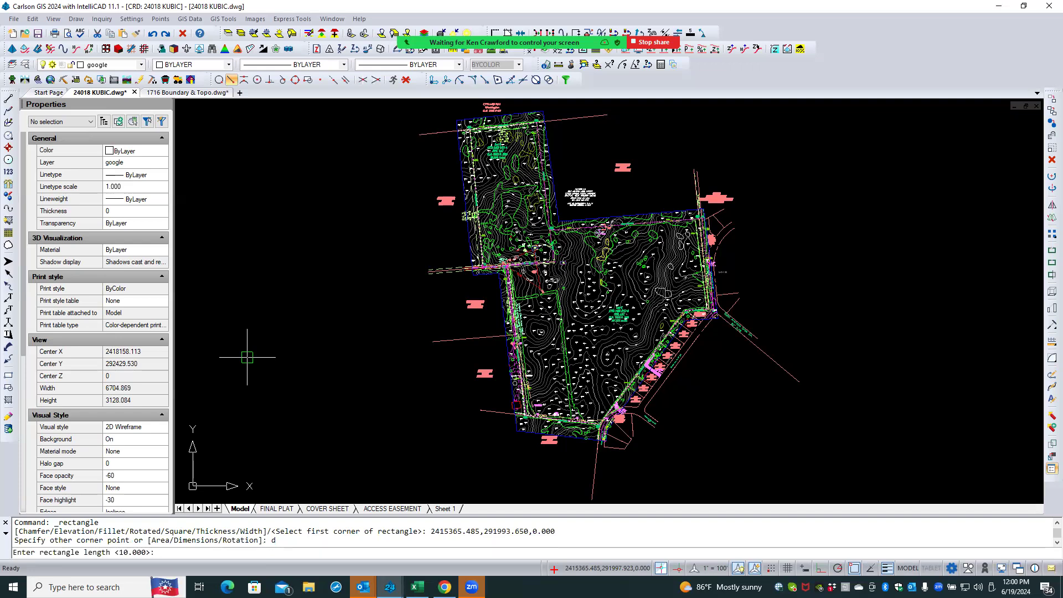
text(20/12)
key(Return)
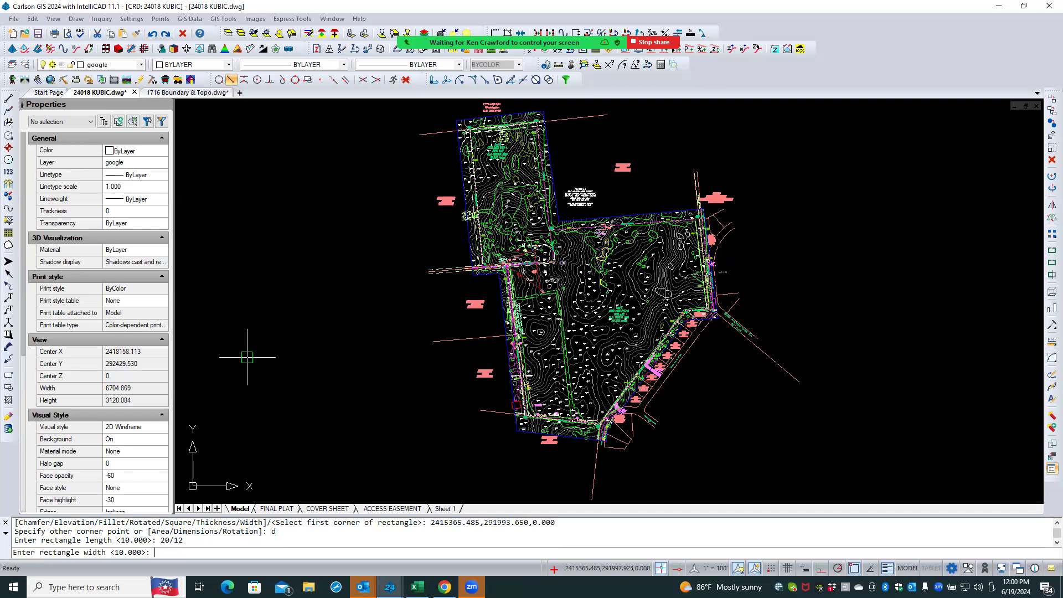
text(15/12)
key(Return)
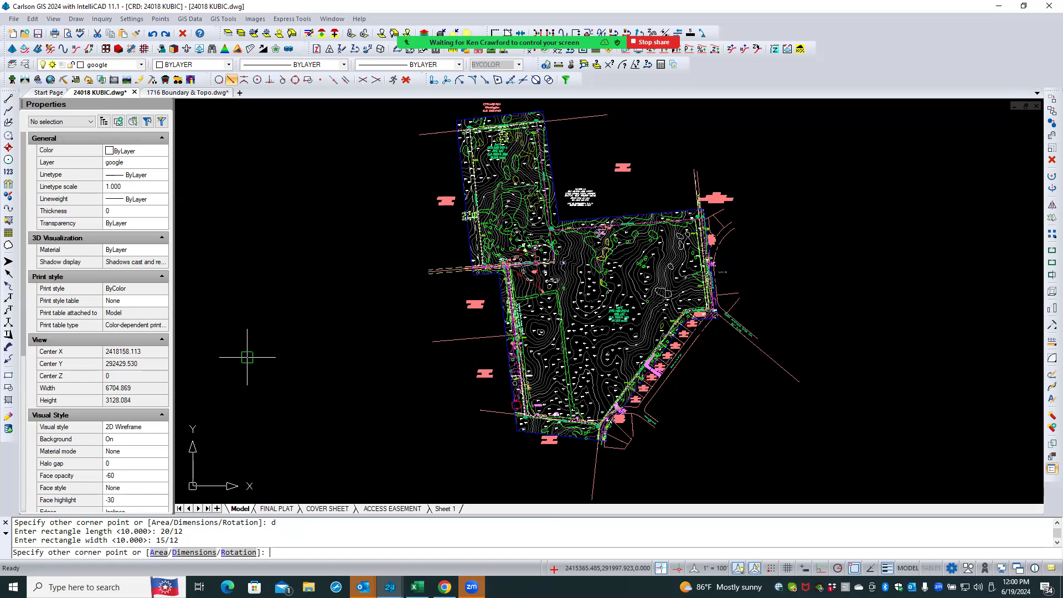
click(247, 357)
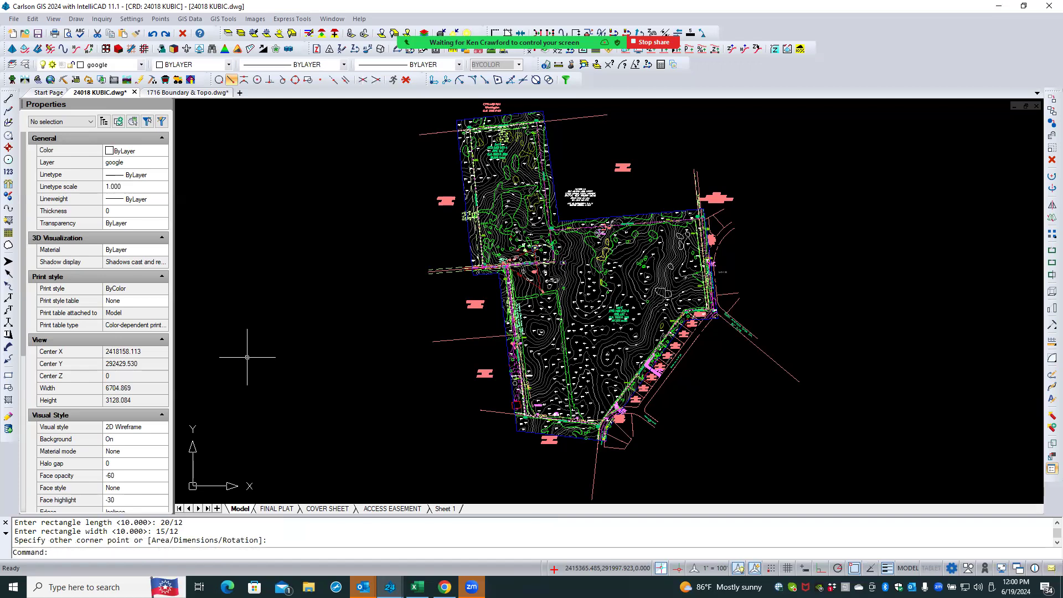
- Draw a second rectangle by dimensions, 20/12 long and 15/12 wide, below and left of the site
scroll(277, 379, down, 3)
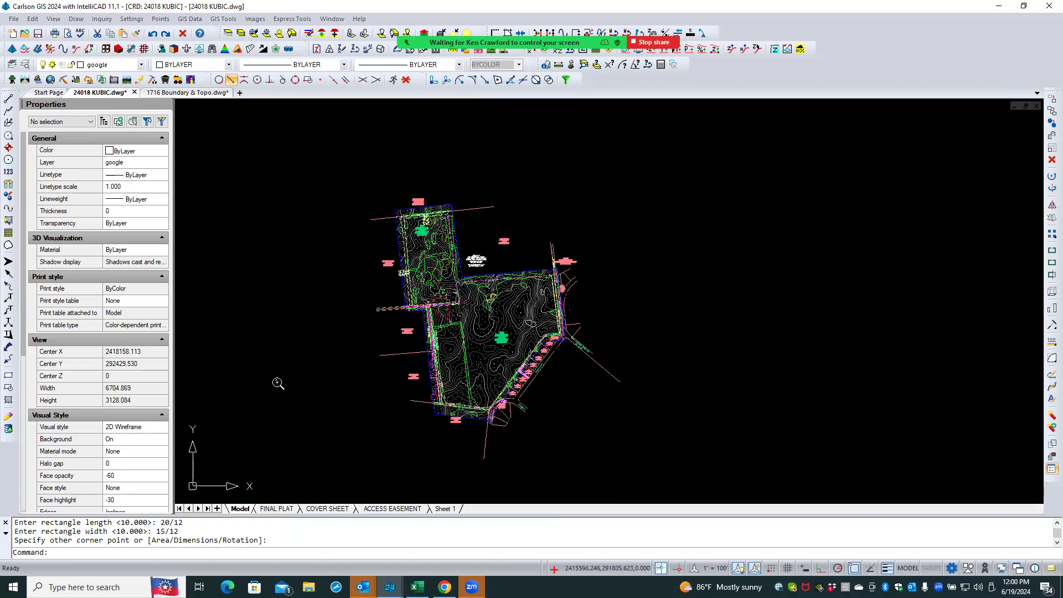
scroll(352, 336, up, 4)
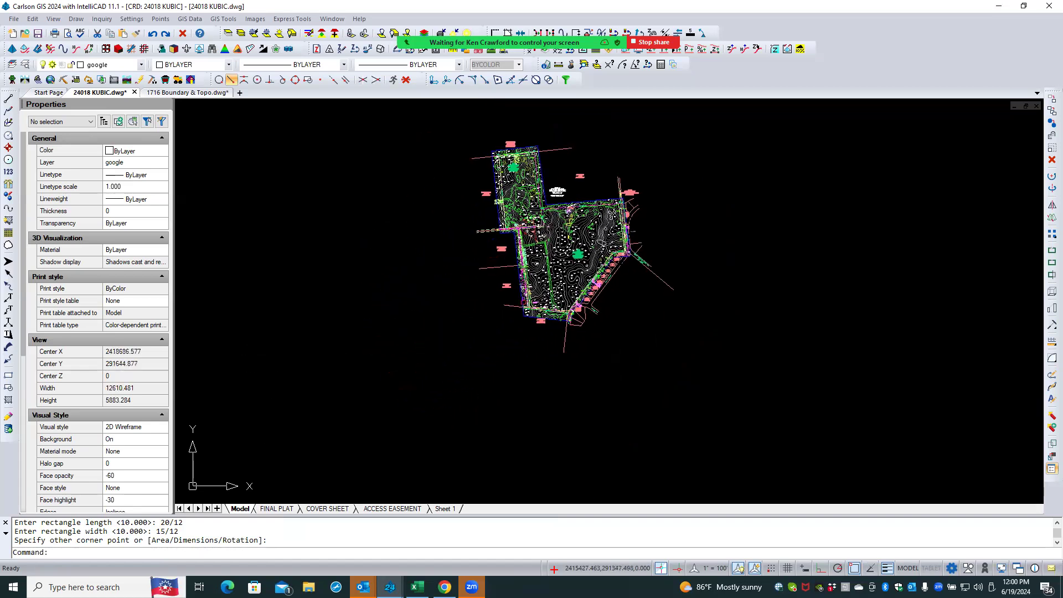
scroll(350, 337, up, 4)
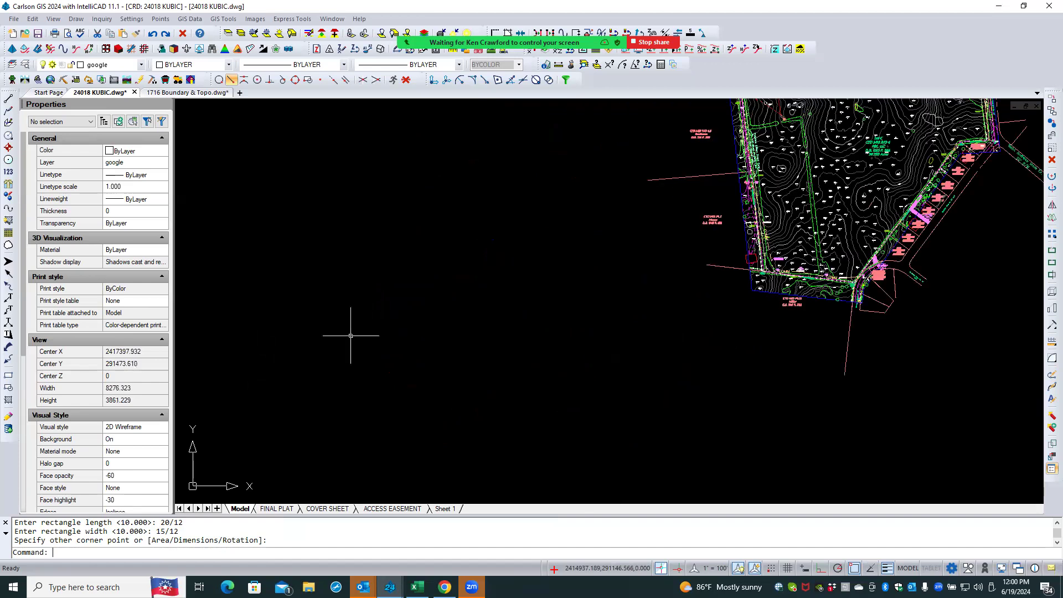
scroll(375, 308, down, 3)
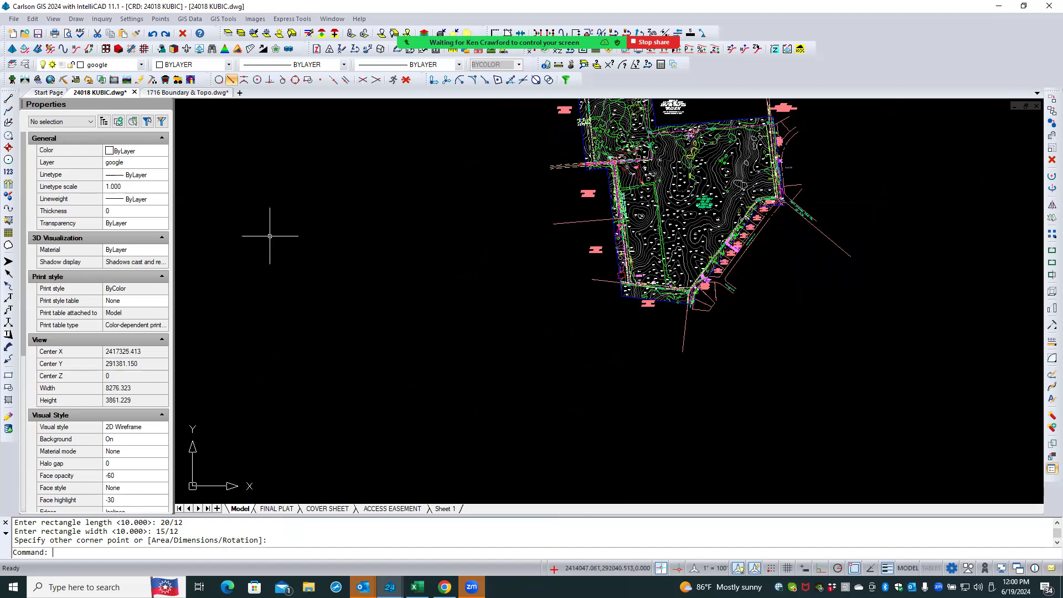
click(76, 19)
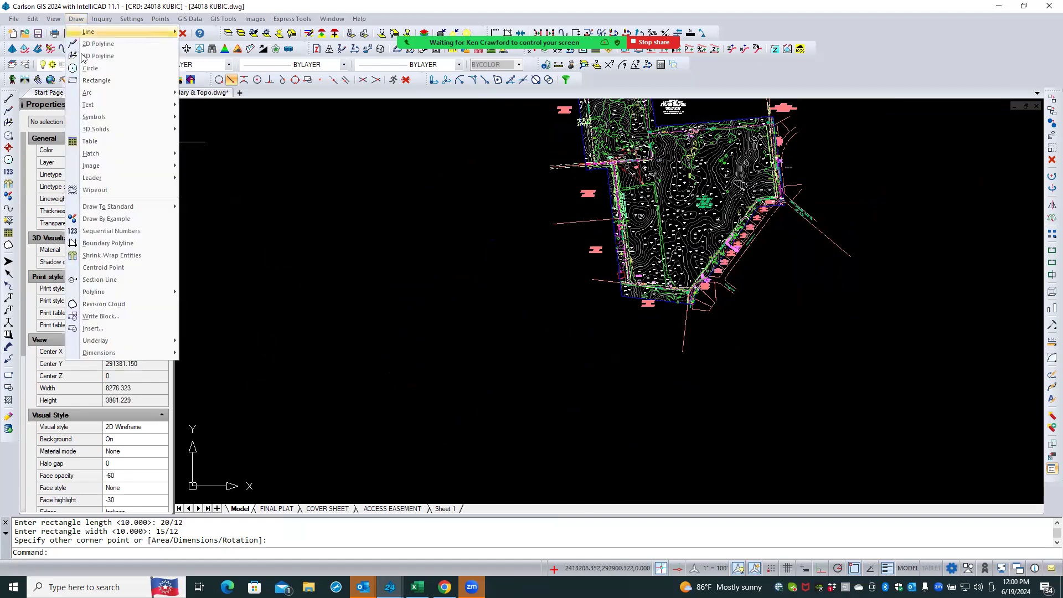
click(88, 81)
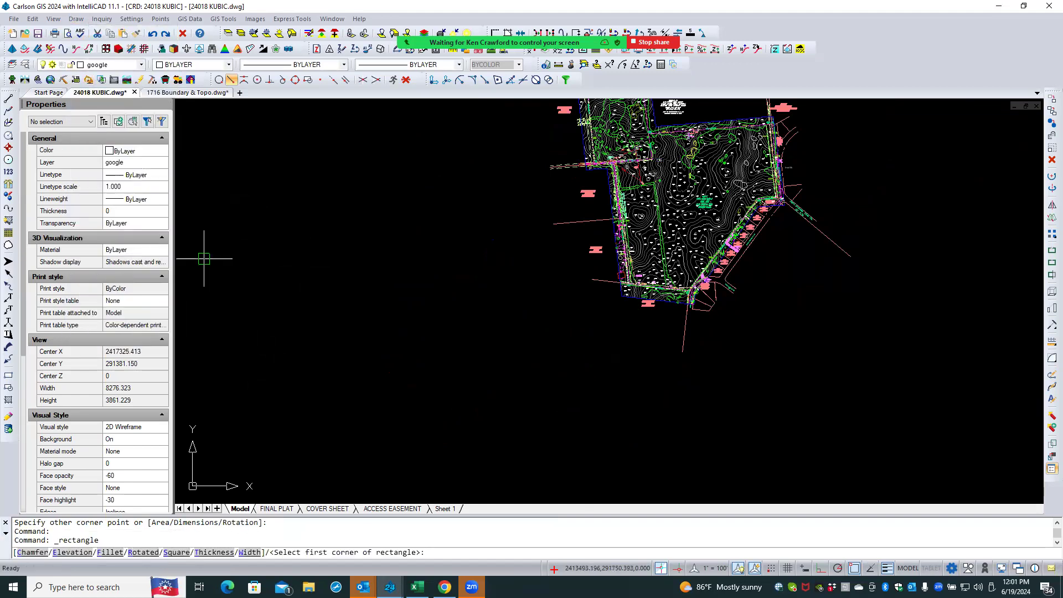
click(313, 351)
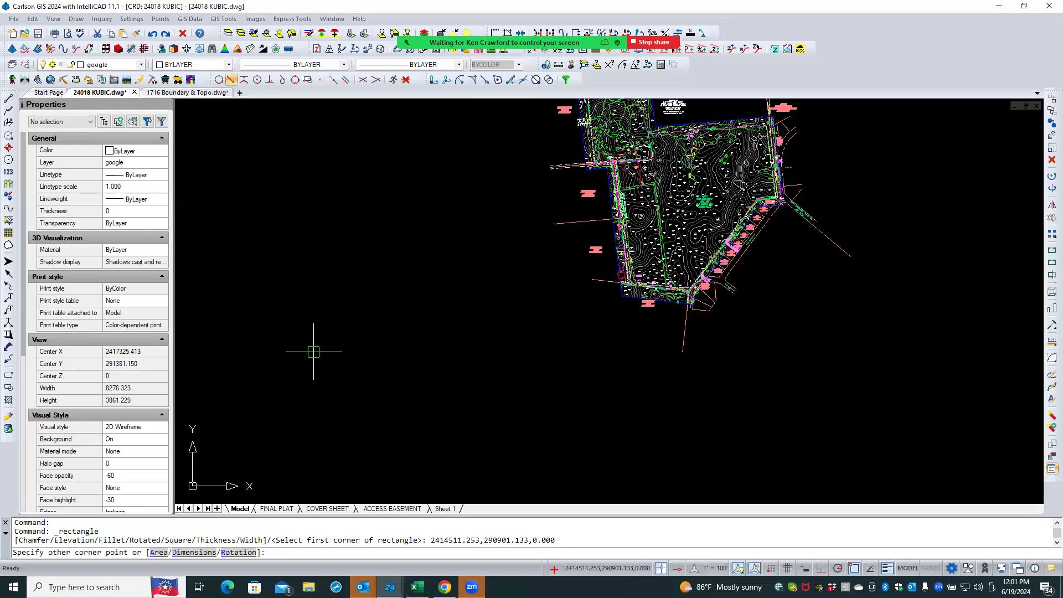
text(d)
key(Return)
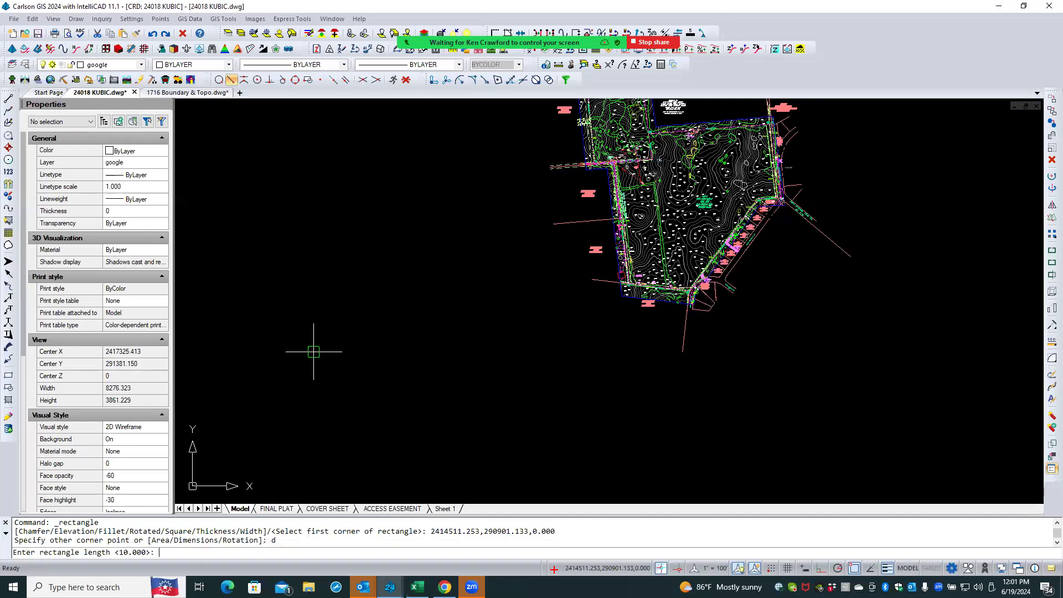
text(20/12)
key(Return)
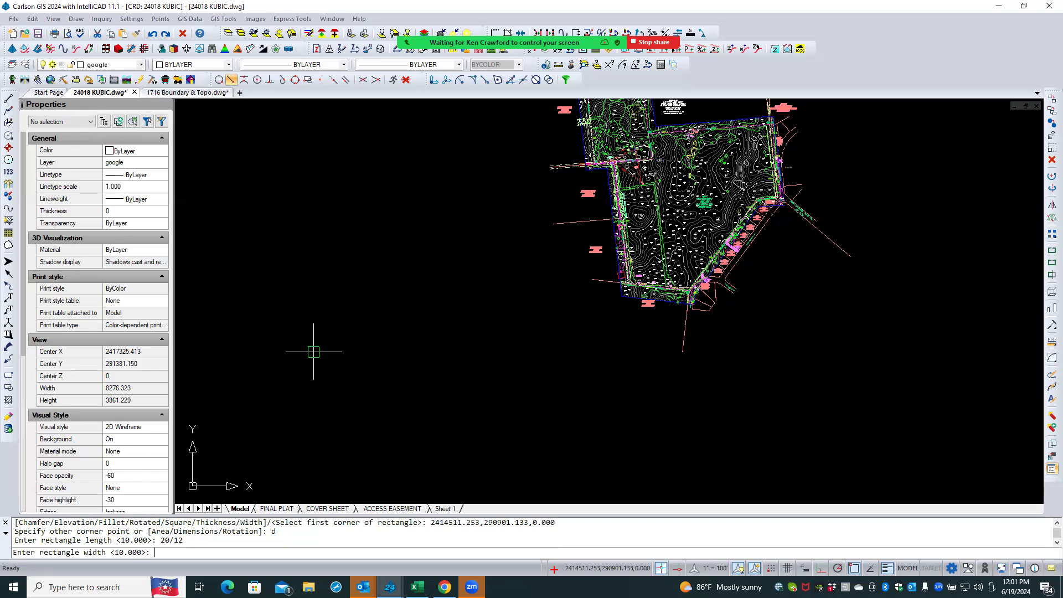
text(15/12)
key(Return)
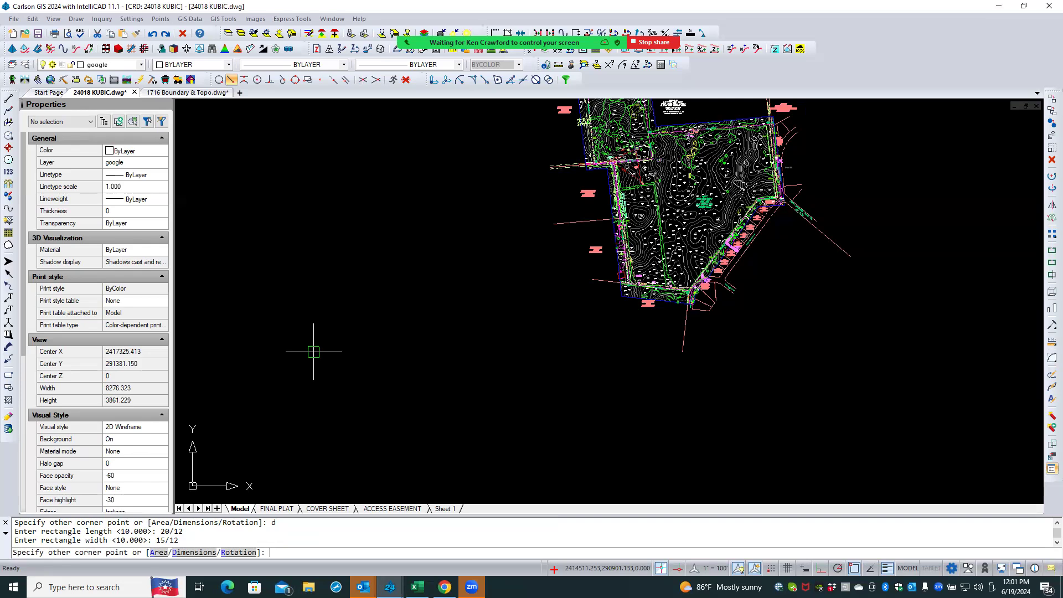
click(313, 351)
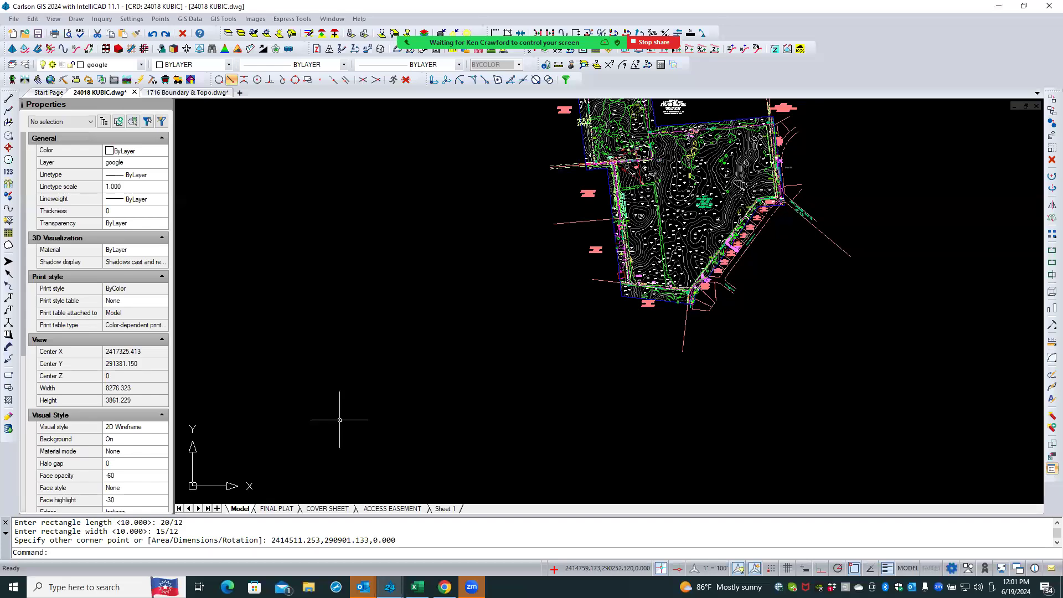
- Zoom out to the full drawing extents and examine the area around the drawing origin
scroll(409, 324, down, 6)
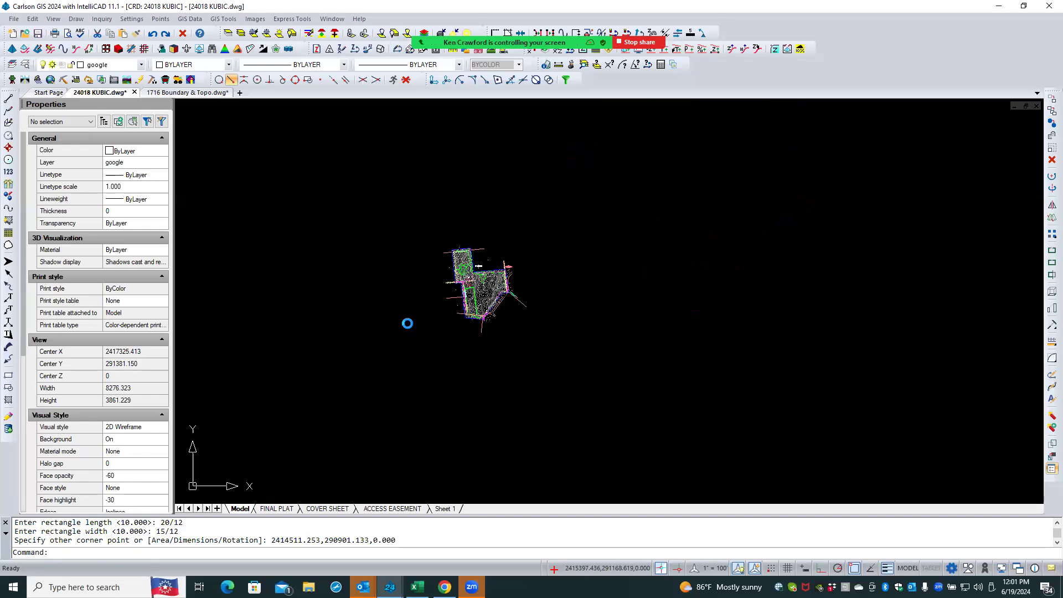
middle_click(407, 324)
middle_click(407, 324)
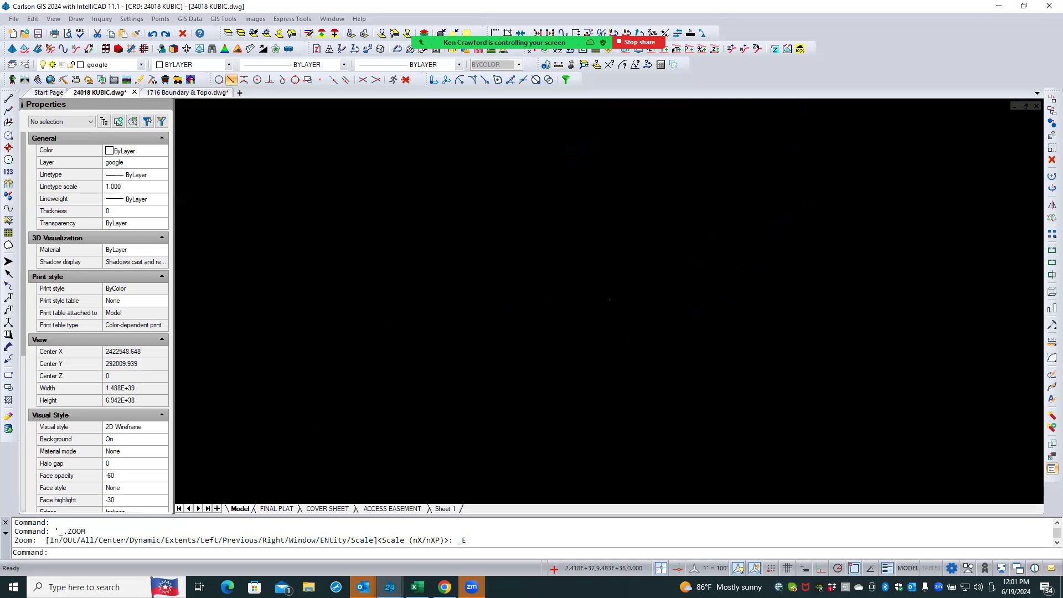
click(620, 298)
scroll(609, 300, up, 5)
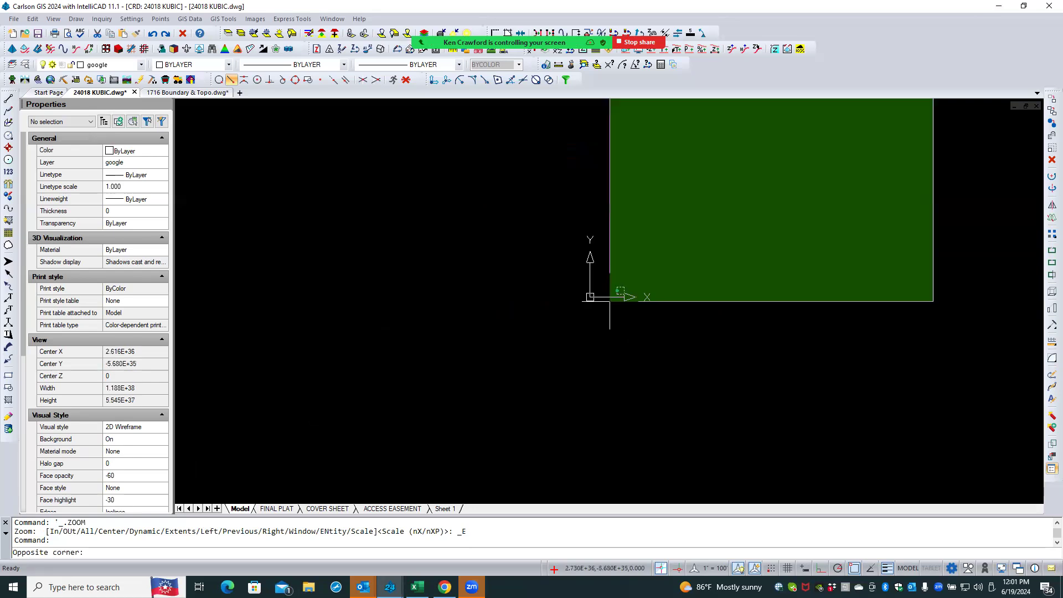
click(625, 332)
key(Escape)
key(Escape)
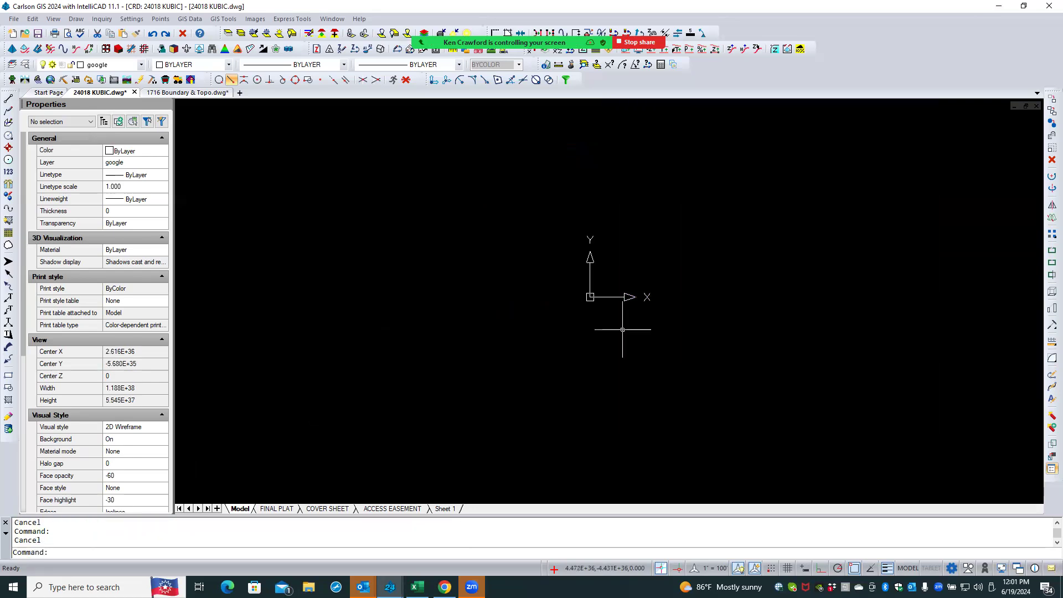
click(555, 321)
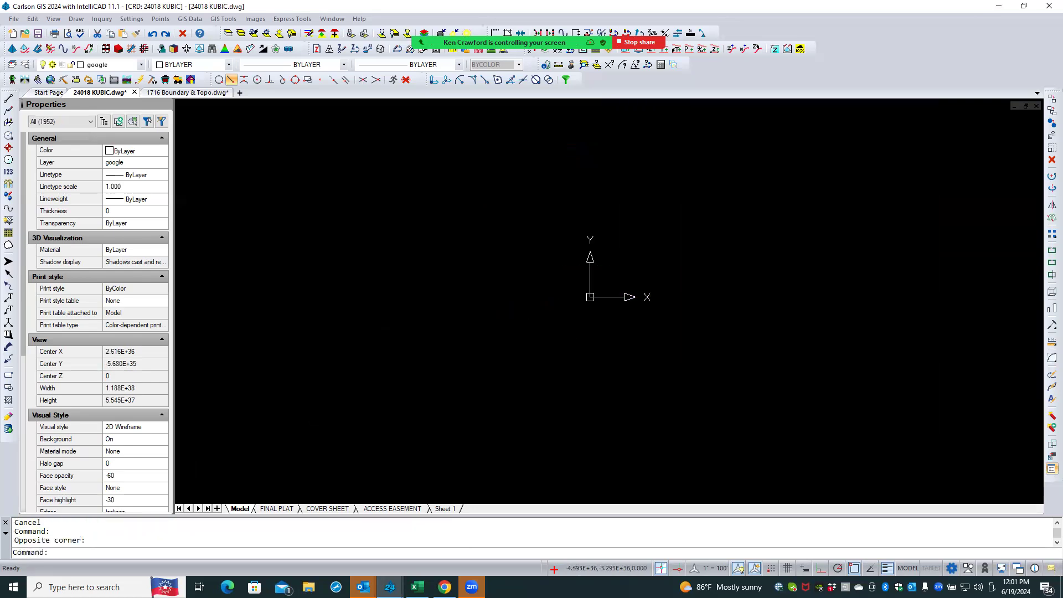
middle_click(569, 318)
middle_click(568, 318)
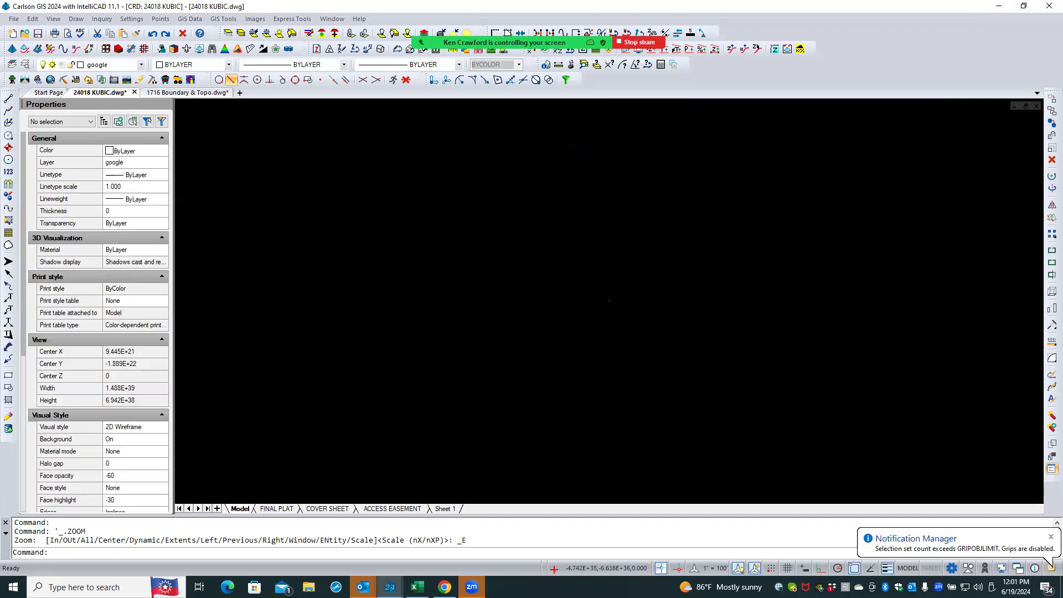
scroll(601, 301, up, 3)
click(600, 232)
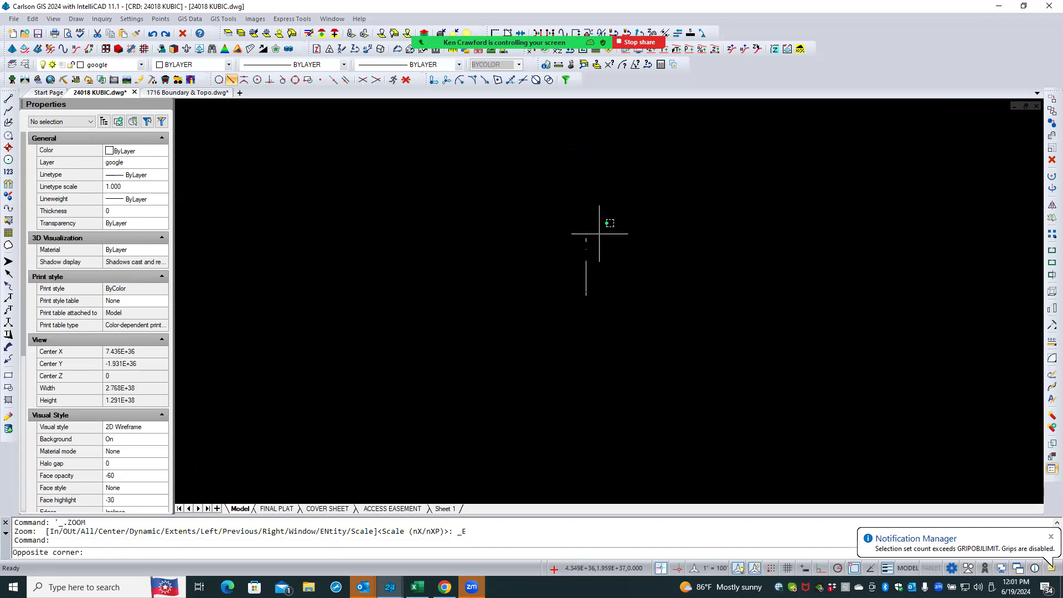
click(572, 245)
click(582, 263)
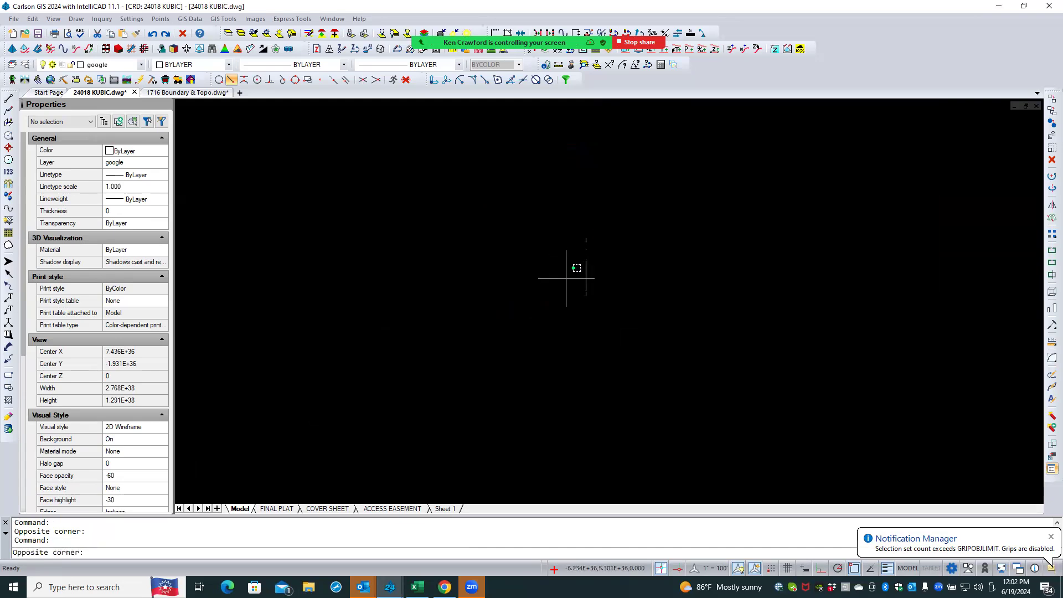
click(1050, 536)
key(Escape)
key(Escape)
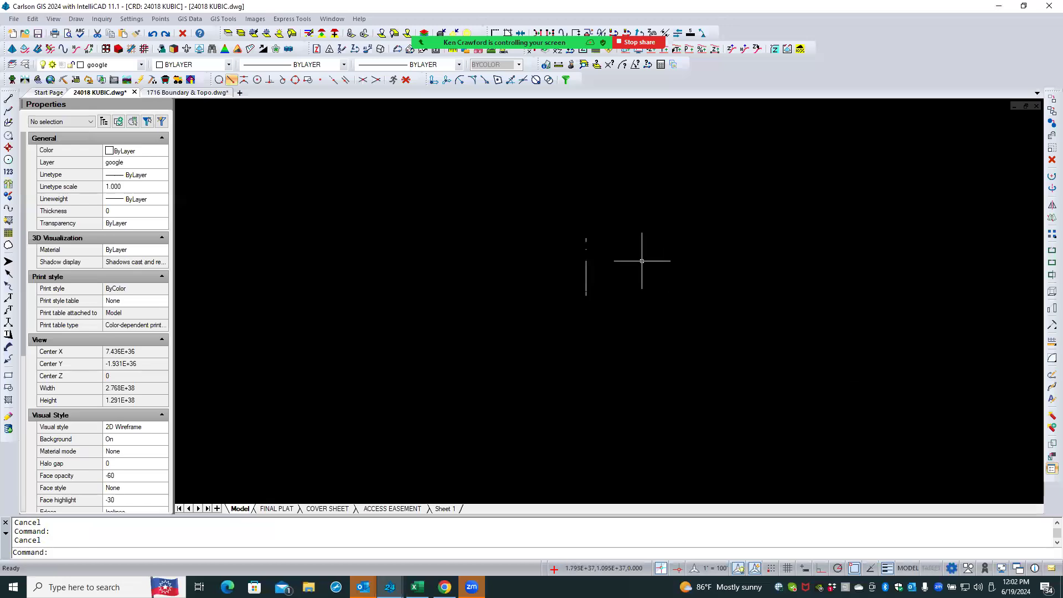
- Zoom in repeatedly with Zoom Window around the drawing origin to inspect what lies there
click(585, 265)
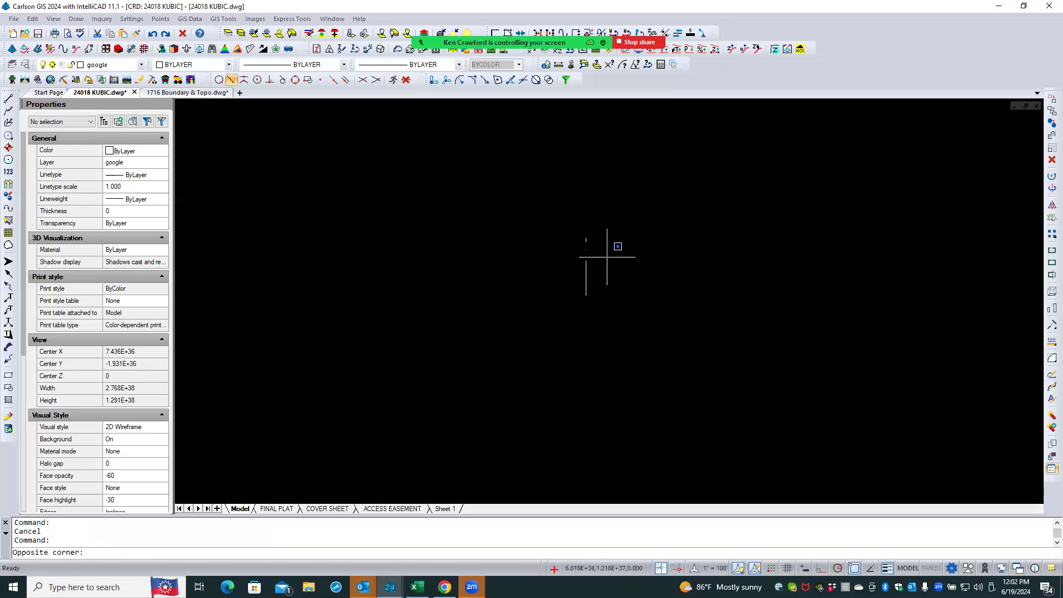
key(Escape)
scroll(609, 285, up, 2)
scroll(576, 297, up, 3)
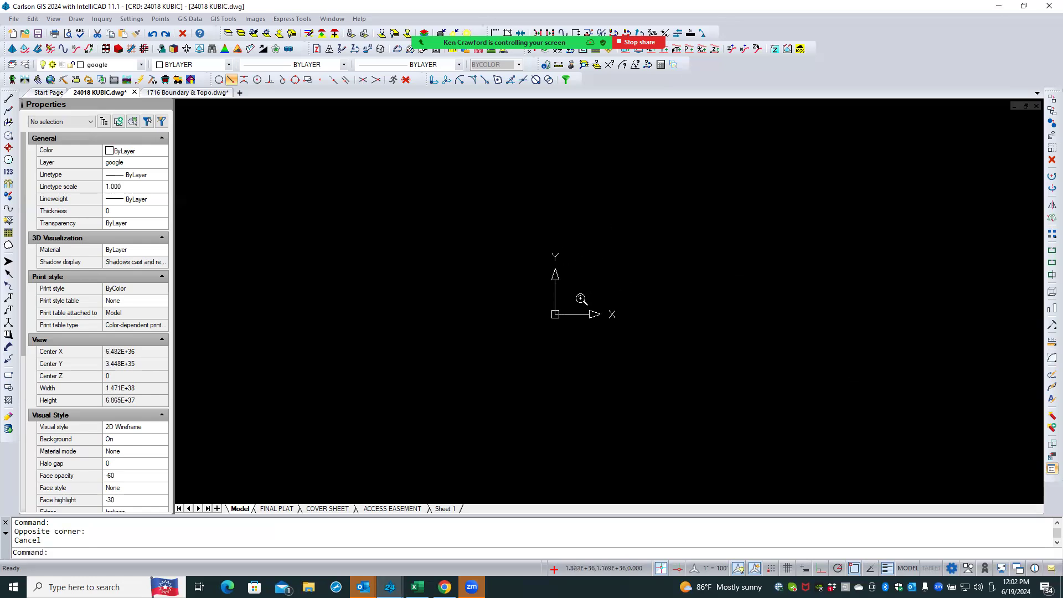
scroll(553, 318, up, 10)
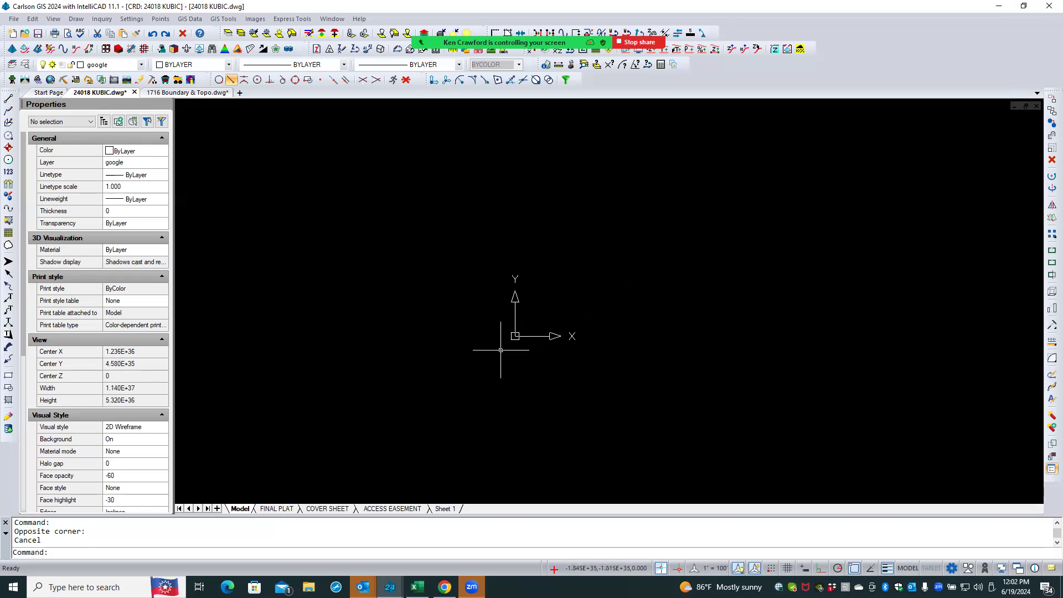
text(z)
key(Return)
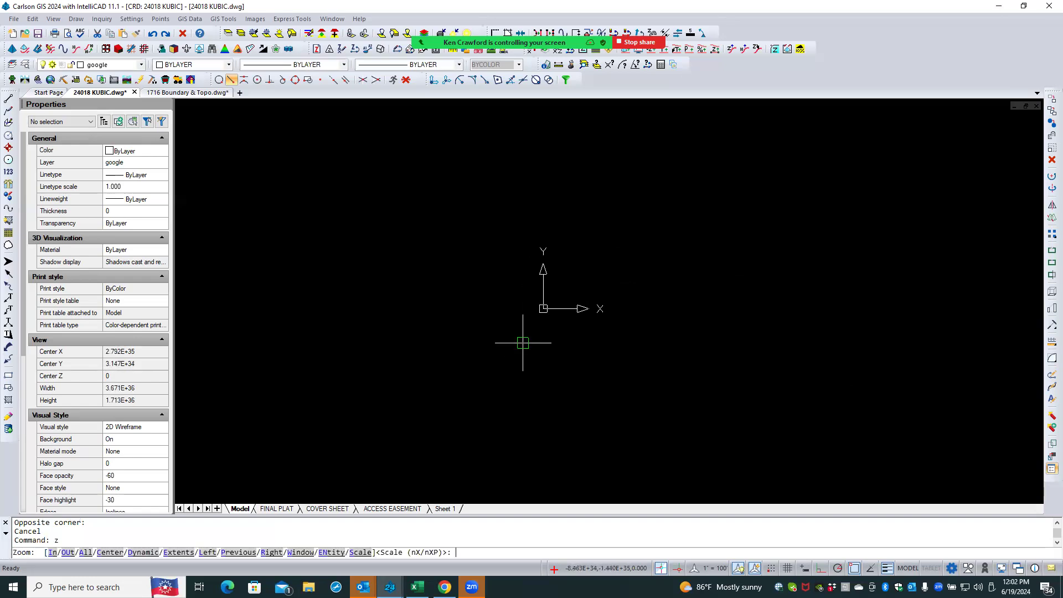
text(w)
key(Return)
click(535, 317)
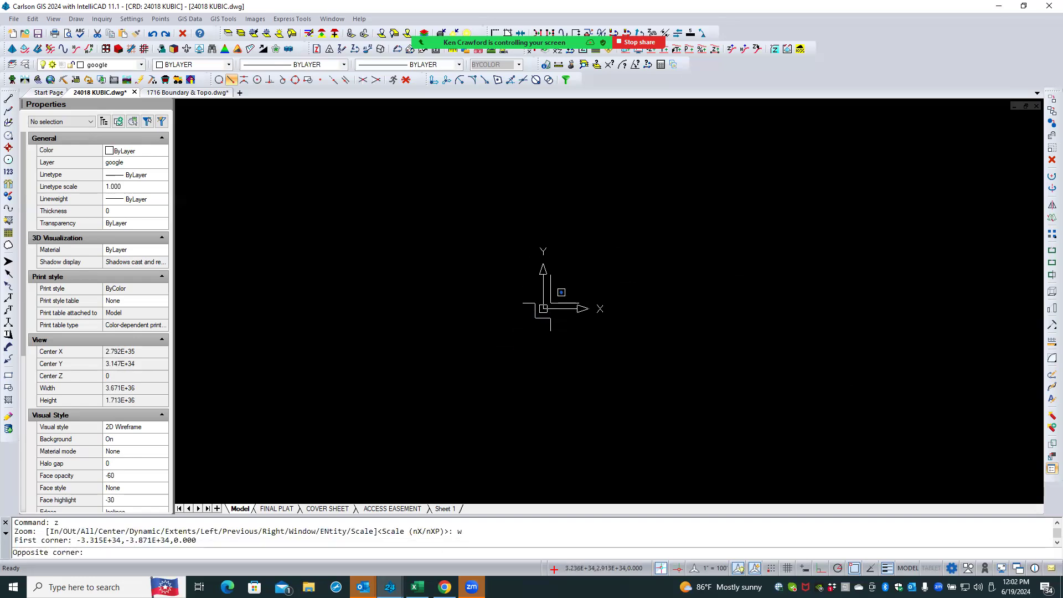
click(550, 302)
key(Return)
text(w)
key(Return)
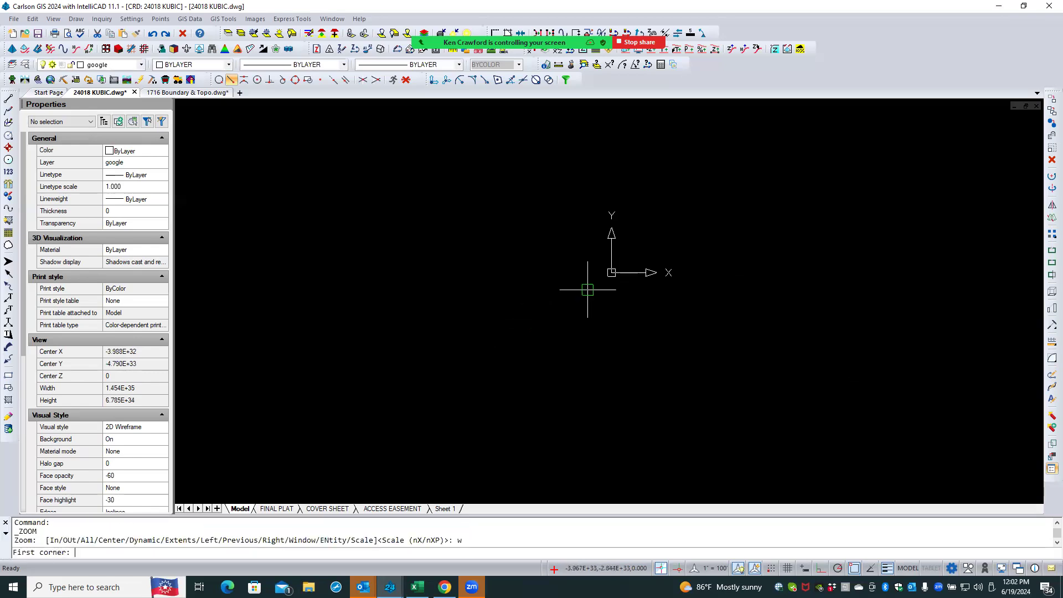
click(599, 282)
click(621, 262)
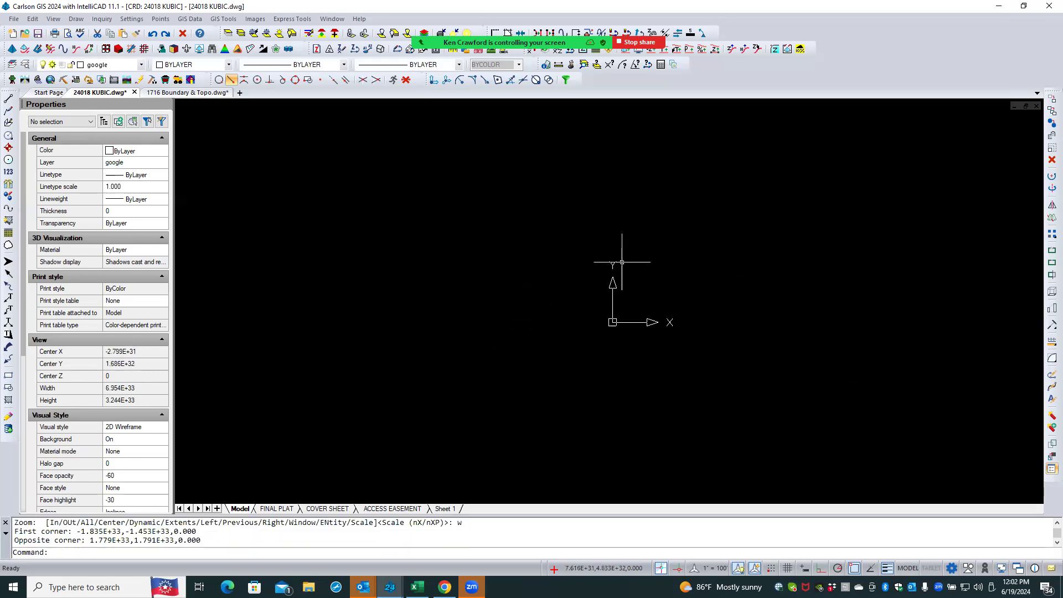
- Keep zooming into the region near the drawing origin with Zoom Window to inspect what is there
key(Return)
text(w)
key(Return)
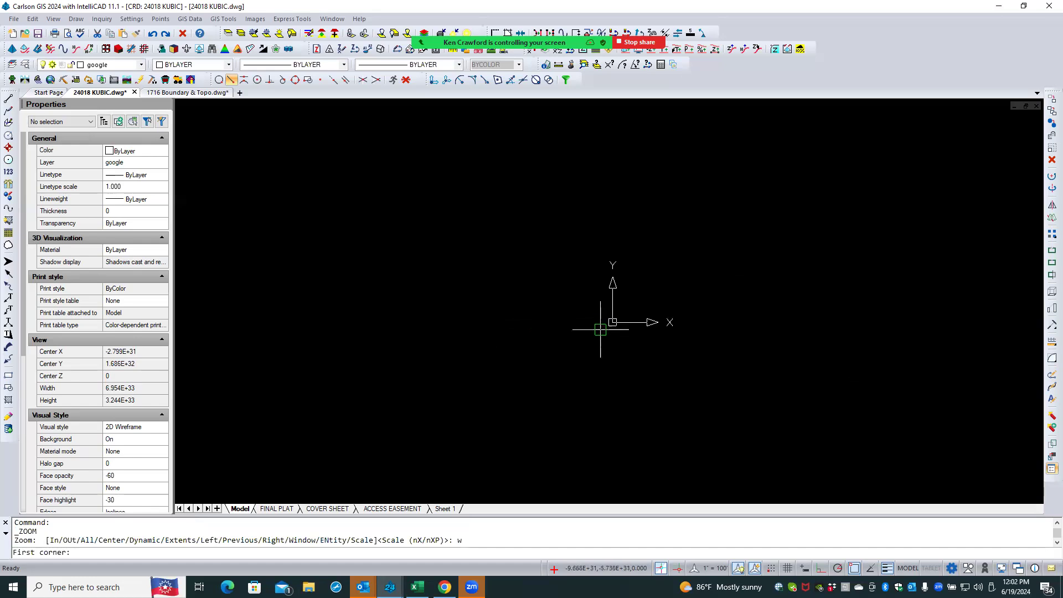
click(600, 331)
click(631, 303)
key(Return)
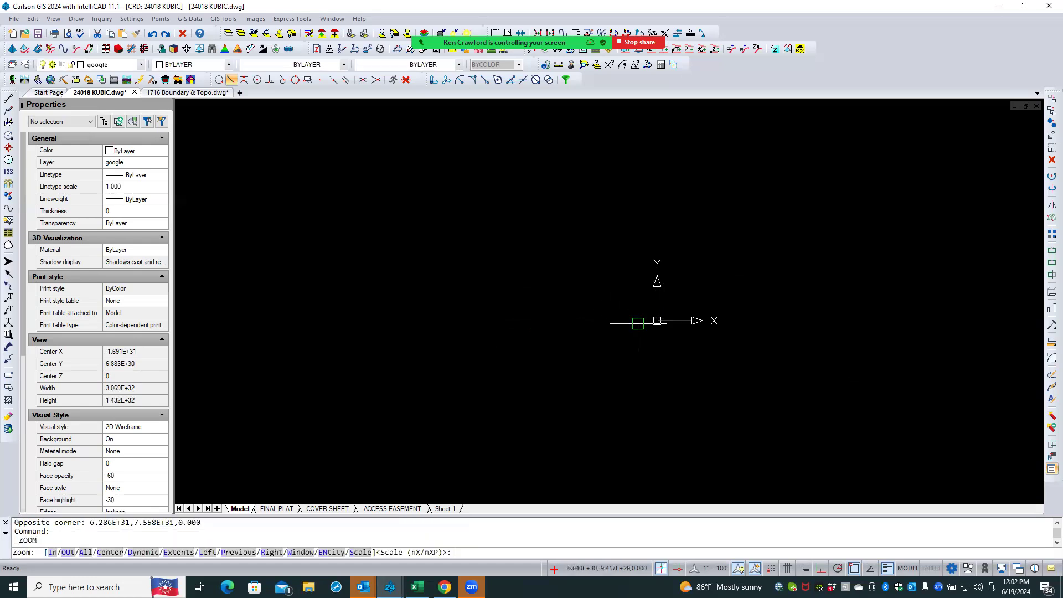
text(w)
key(Return)
click(648, 329)
click(678, 299)
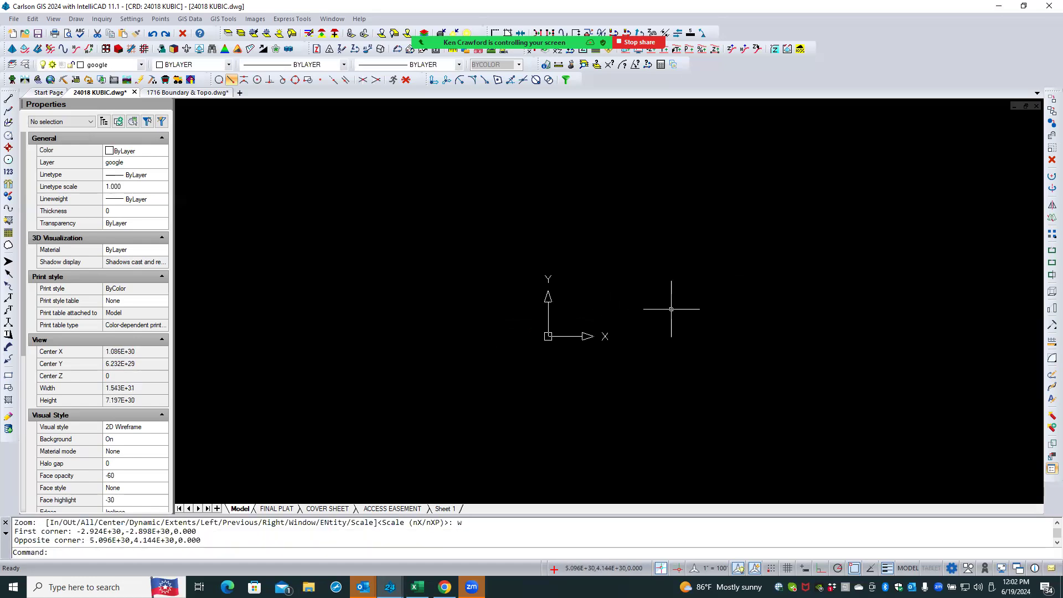
key(Return)
text(w)
key(Return)
click(539, 347)
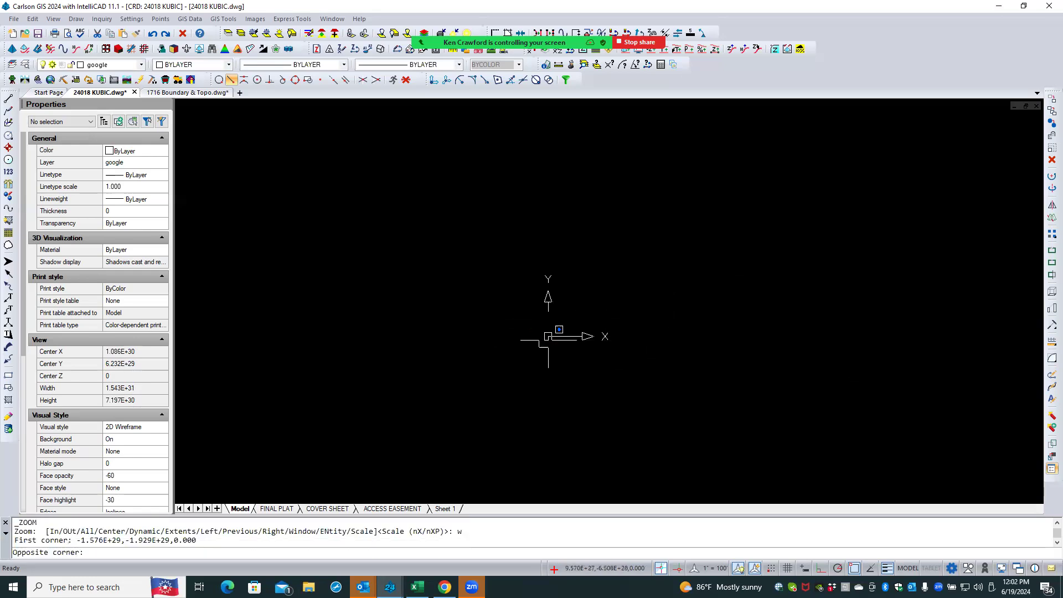
click(559, 326)
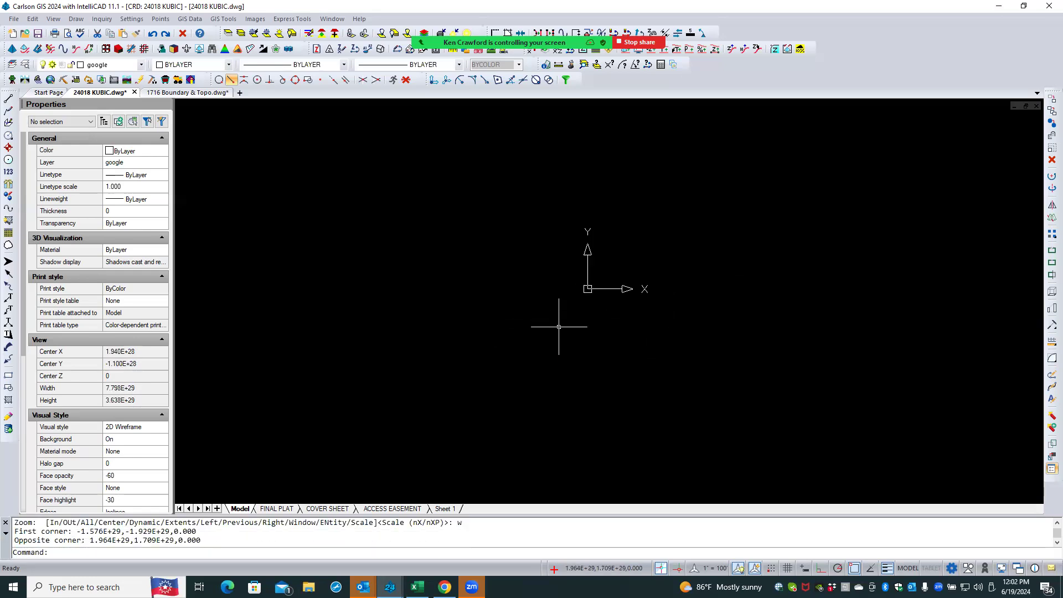
middle_click(558, 327)
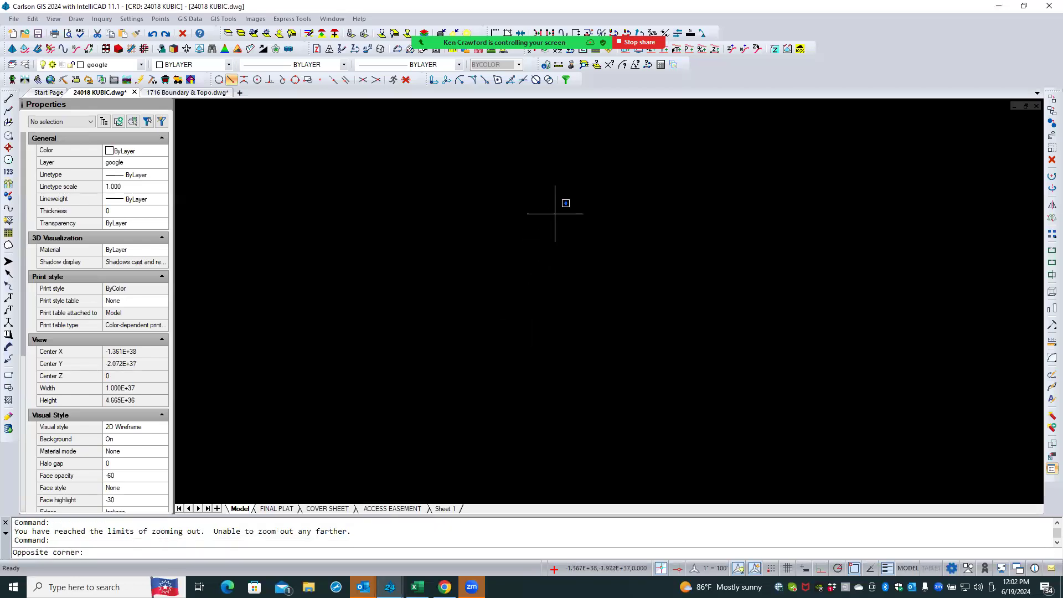
click(555, 214)
click(195, 494)
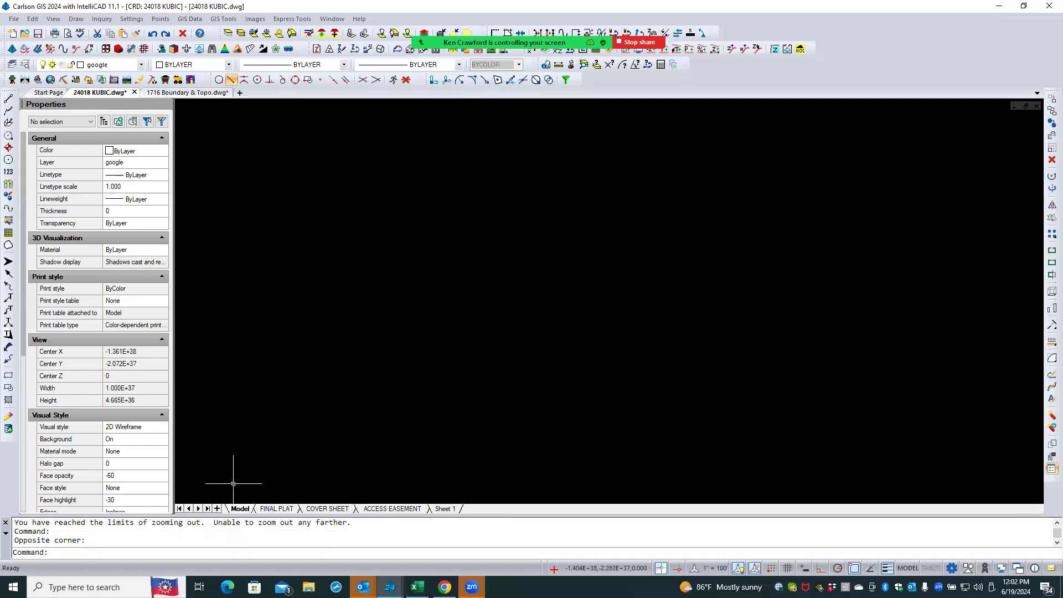
key(Escape)
key(Escape)
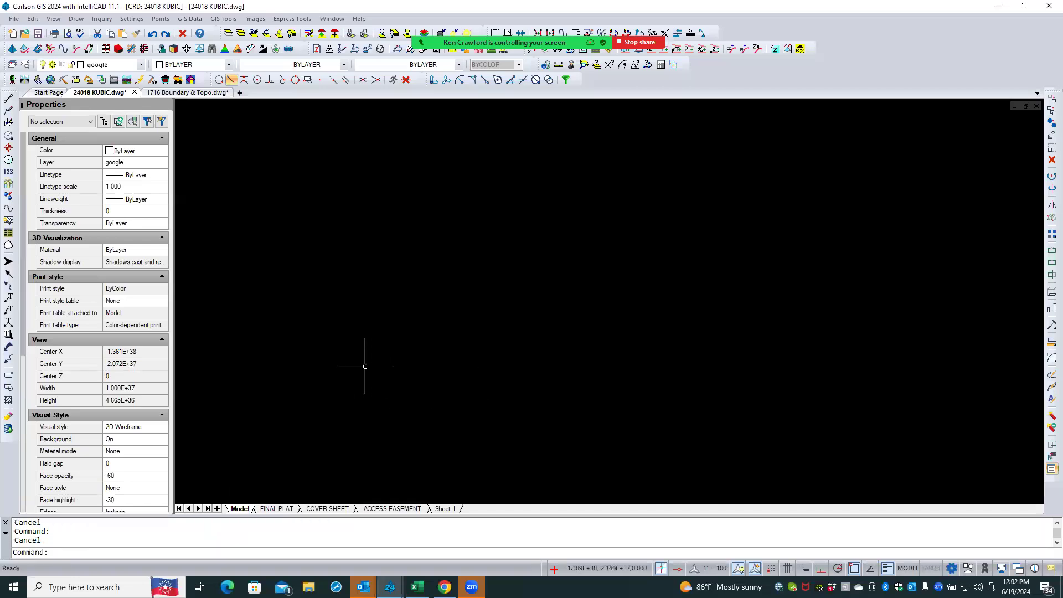
- Locate point number 200 with the Find Point(s) command
click(108, 22)
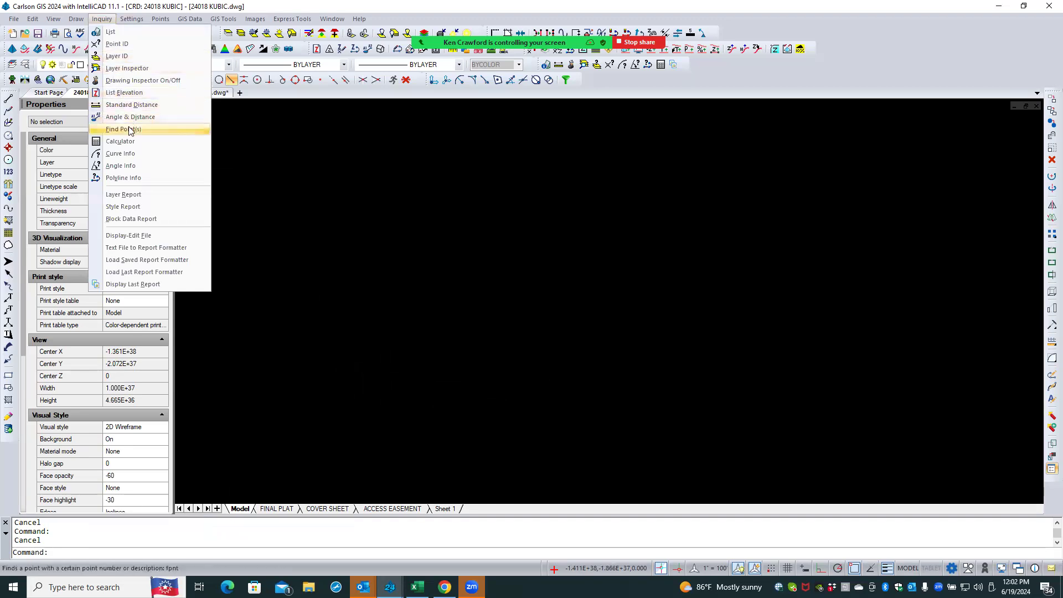
click(119, 130)
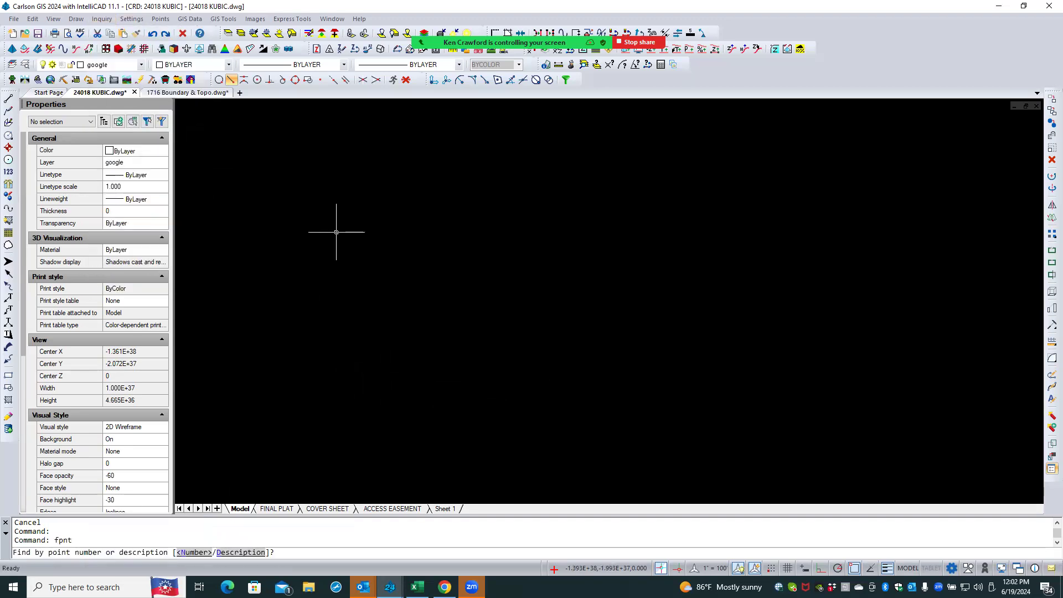
text(n)
key(Return)
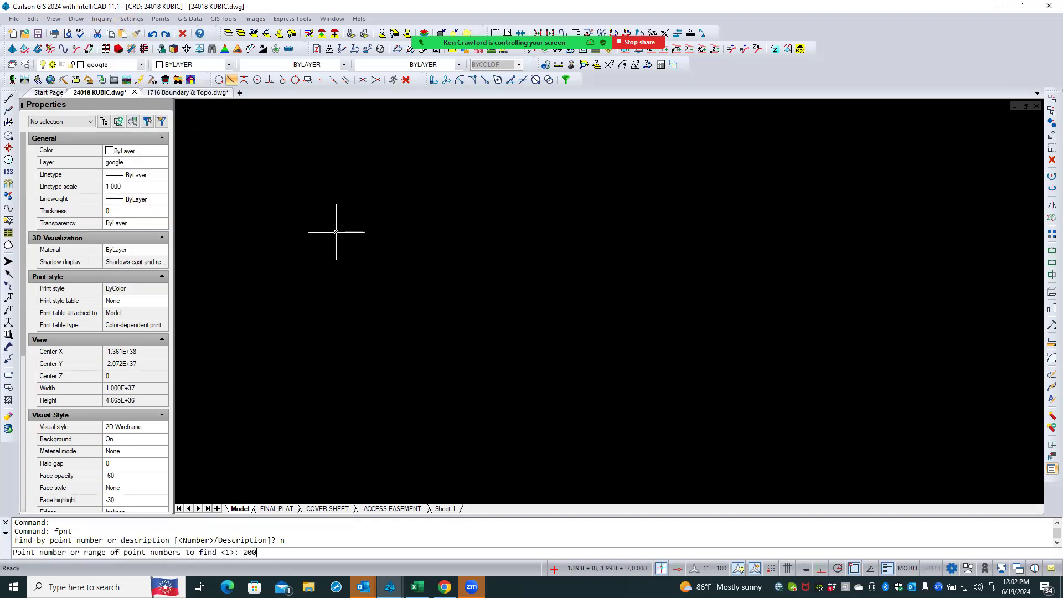
text(200)
key(Return)
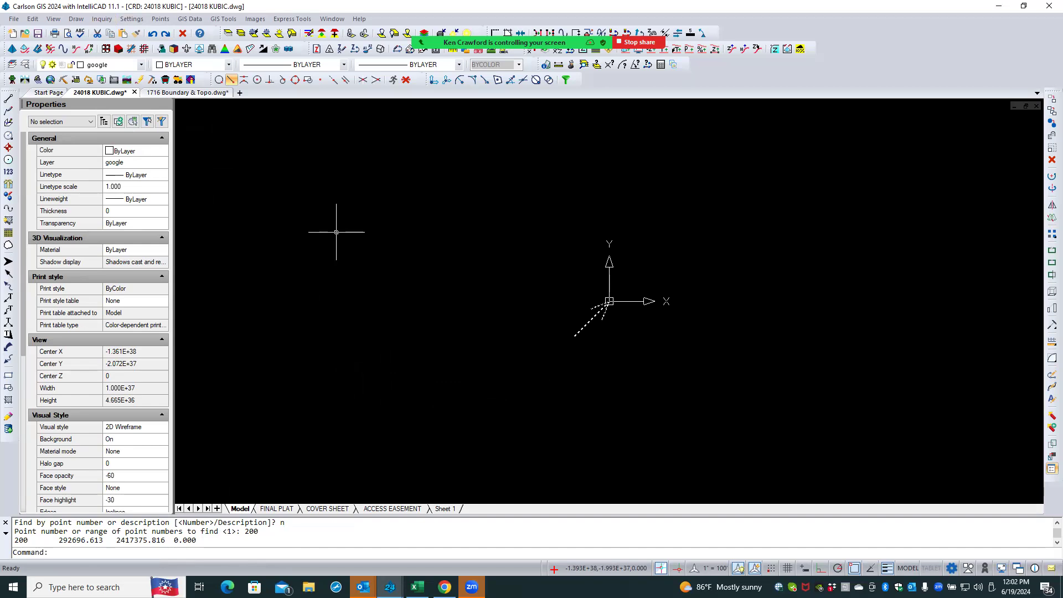
- Zoom the view out by a scale factor of .1
text(Z)
key(Return)
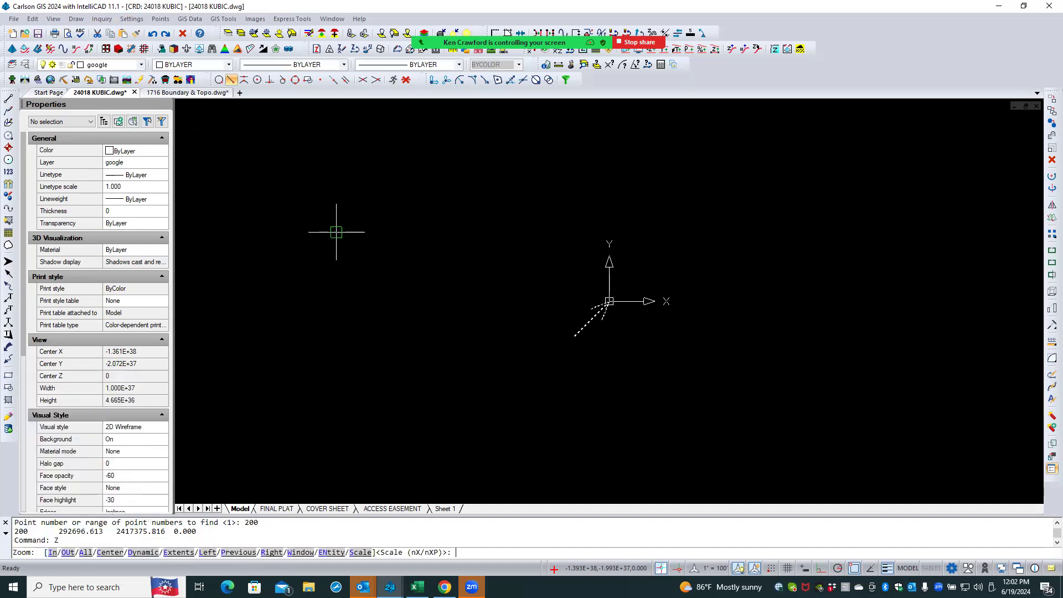
text(c)
key(Return)
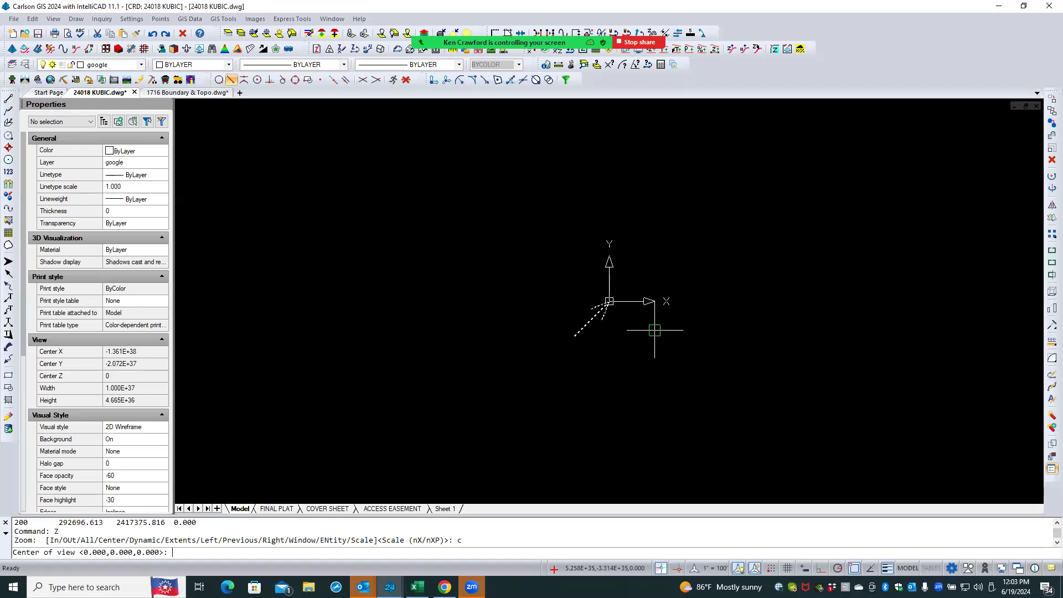
key(Escape)
key(Return)
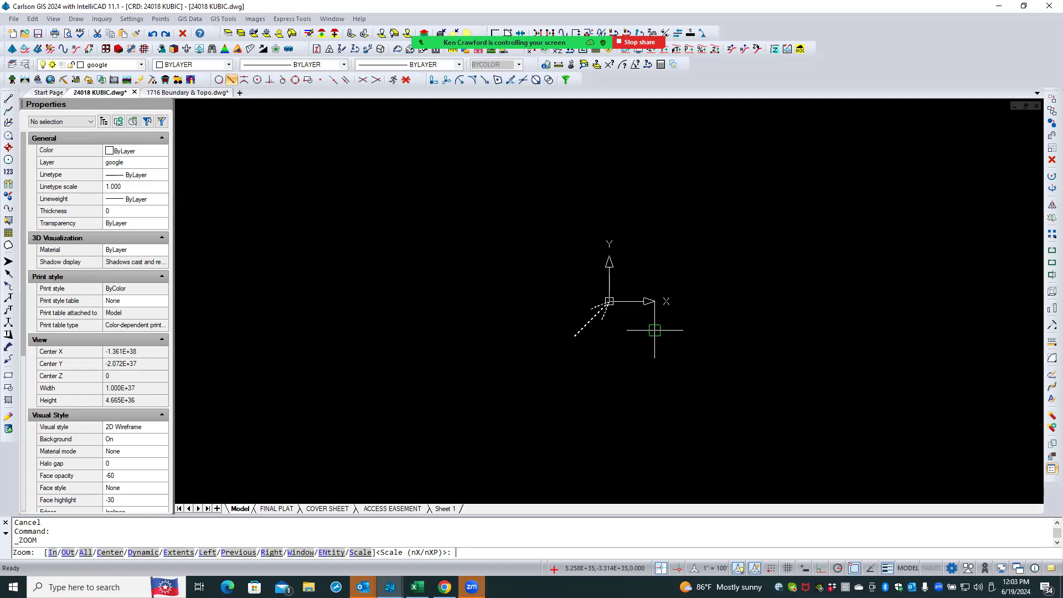
text(s)
key(Return)
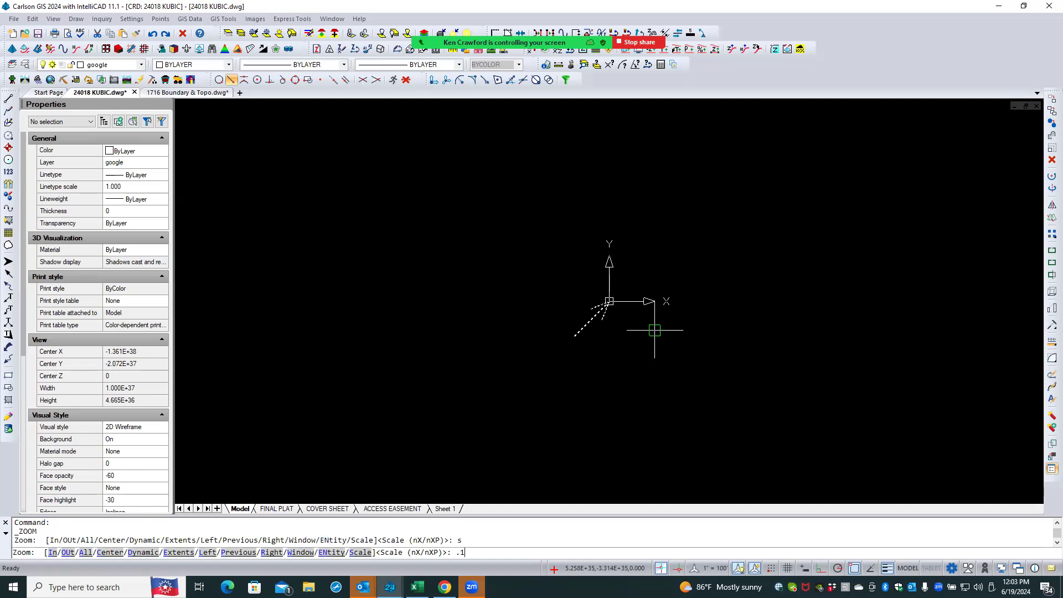
key(Return)
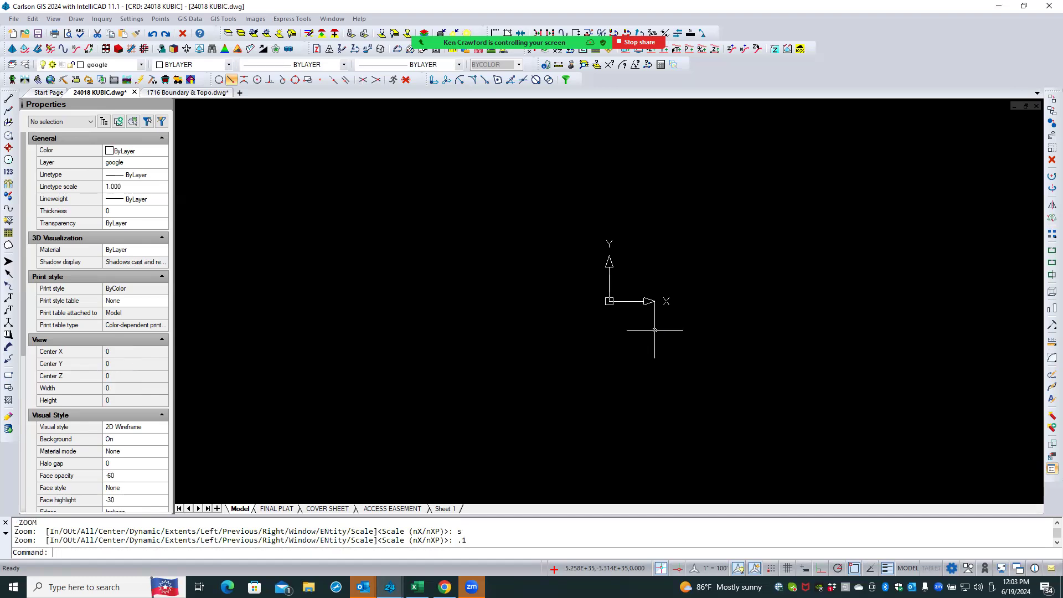
- Run Find Point(s) again by point number to locate point 200
scroll(603, 301, up, 3)
scroll(603, 302, up, 5)
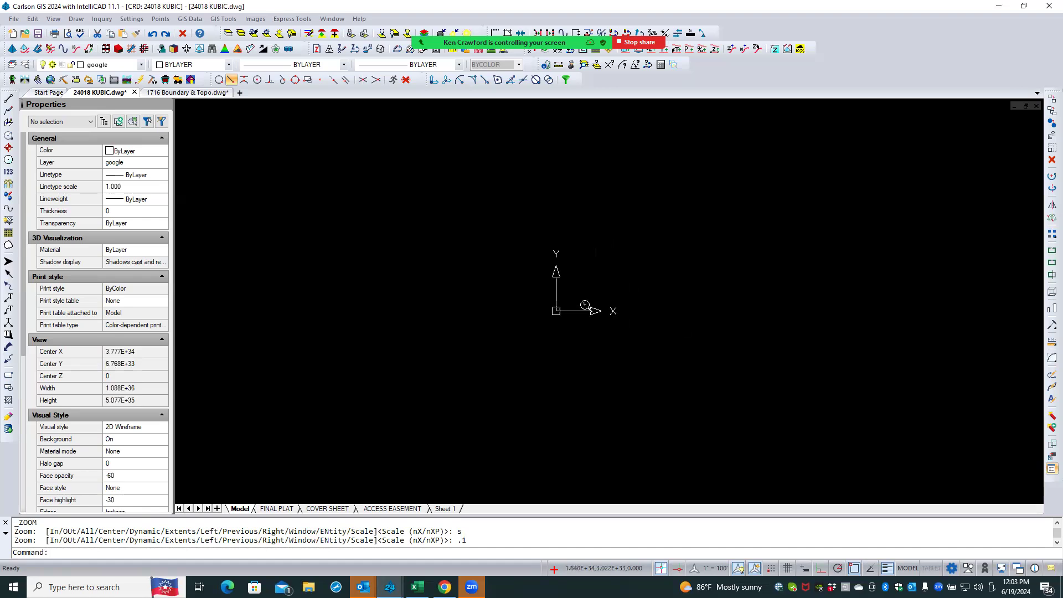
scroll(520, 319, up, 1)
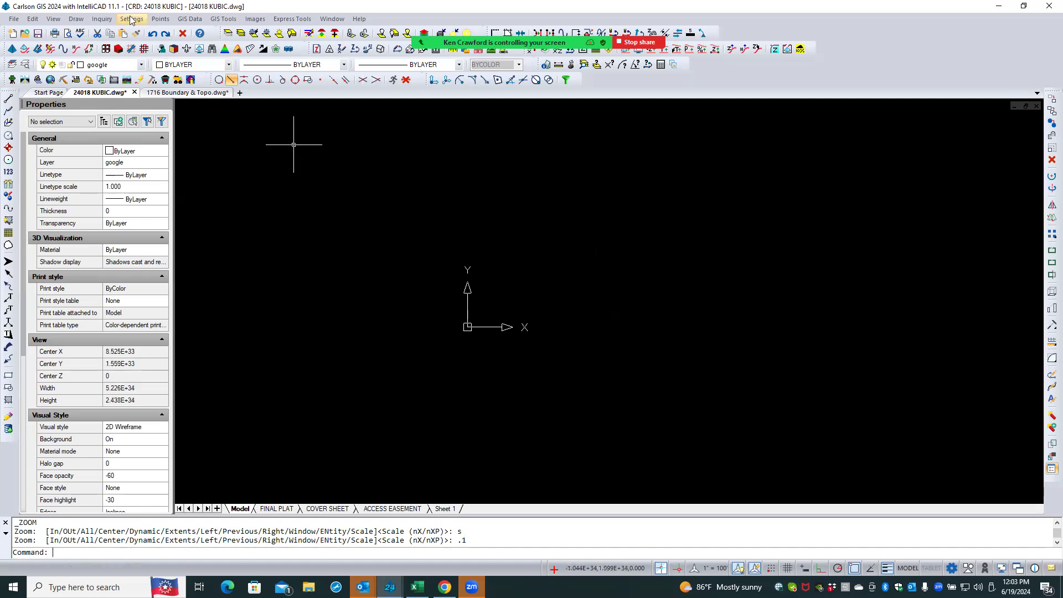
click(101, 19)
mouse_move(121, 22)
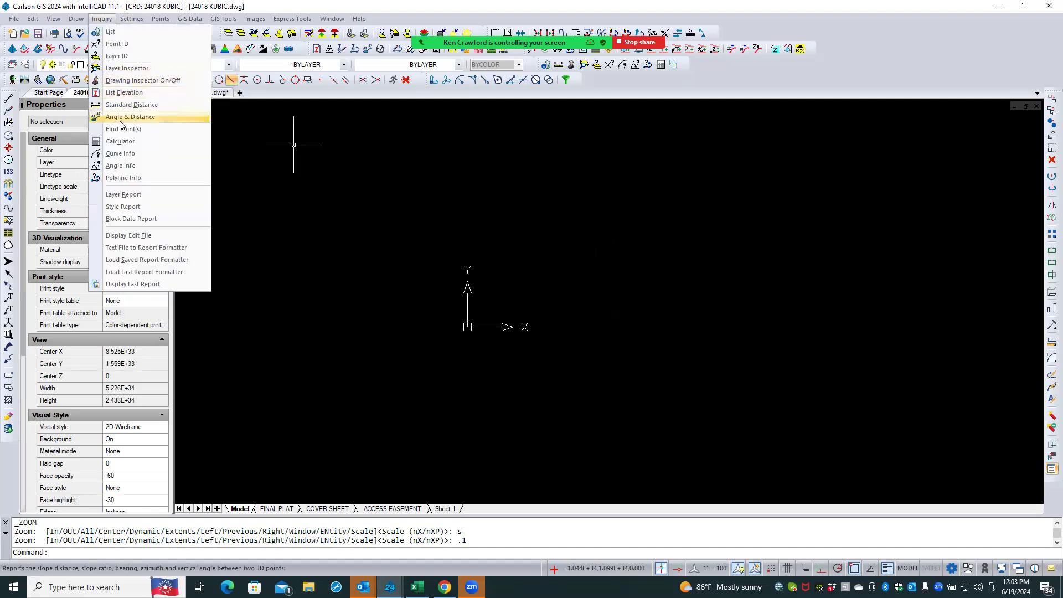
click(144, 131)
text(200)
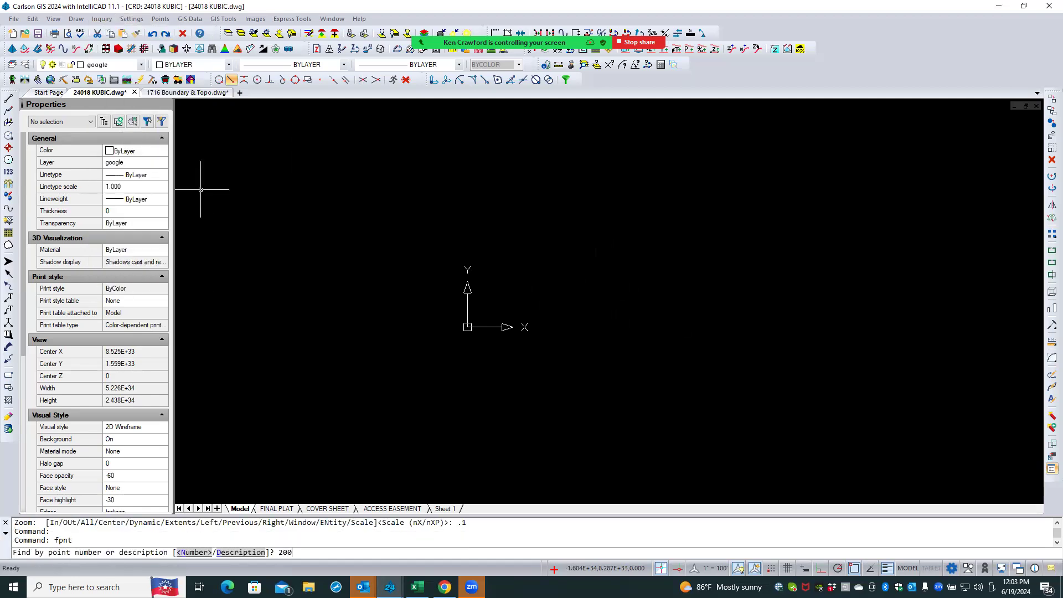
key(Return)
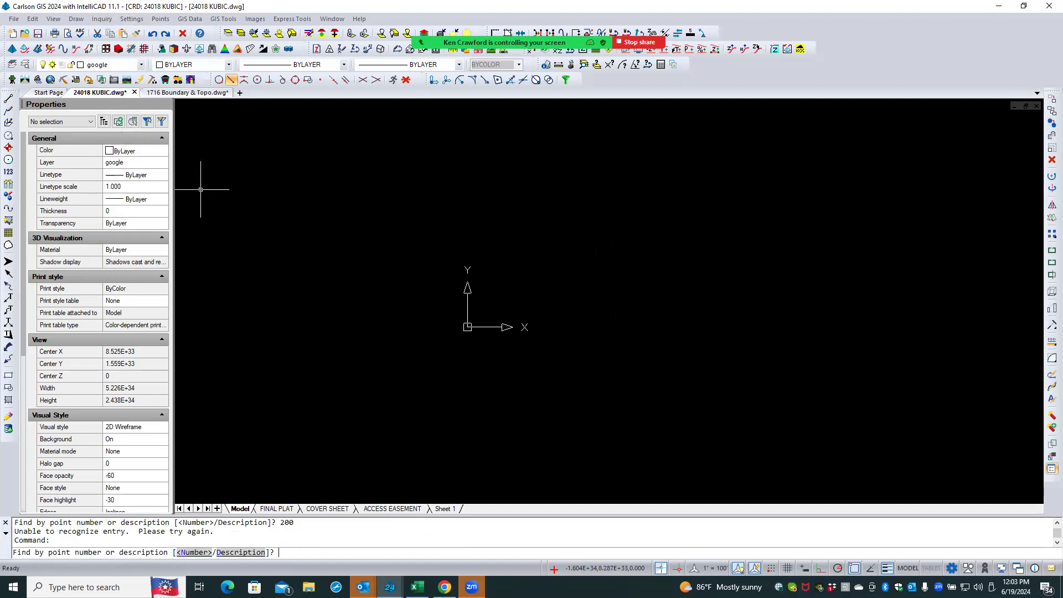
text(n)
key(Return)
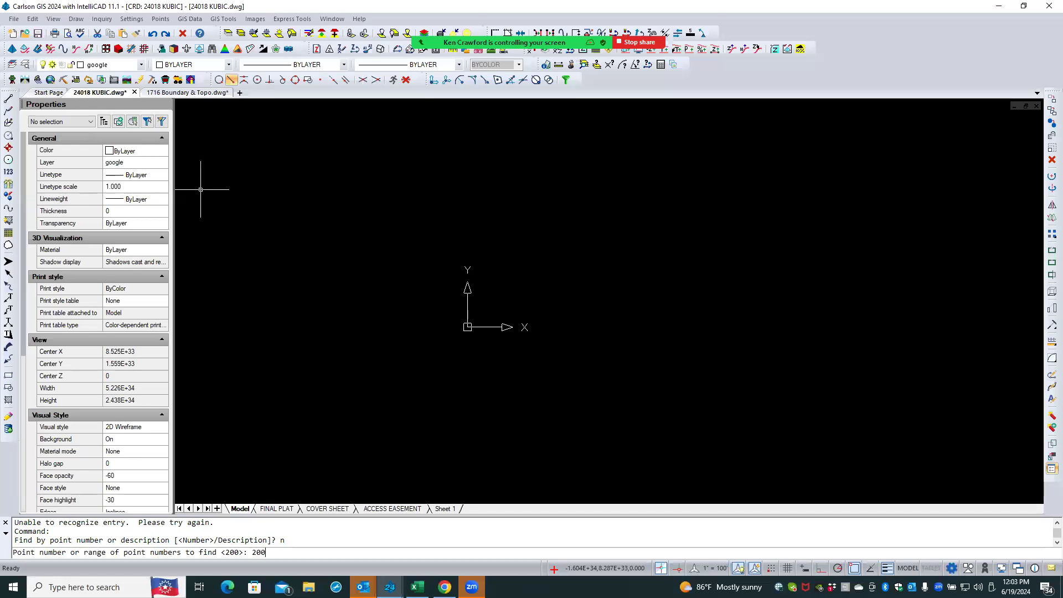
text(200)
key(Return)
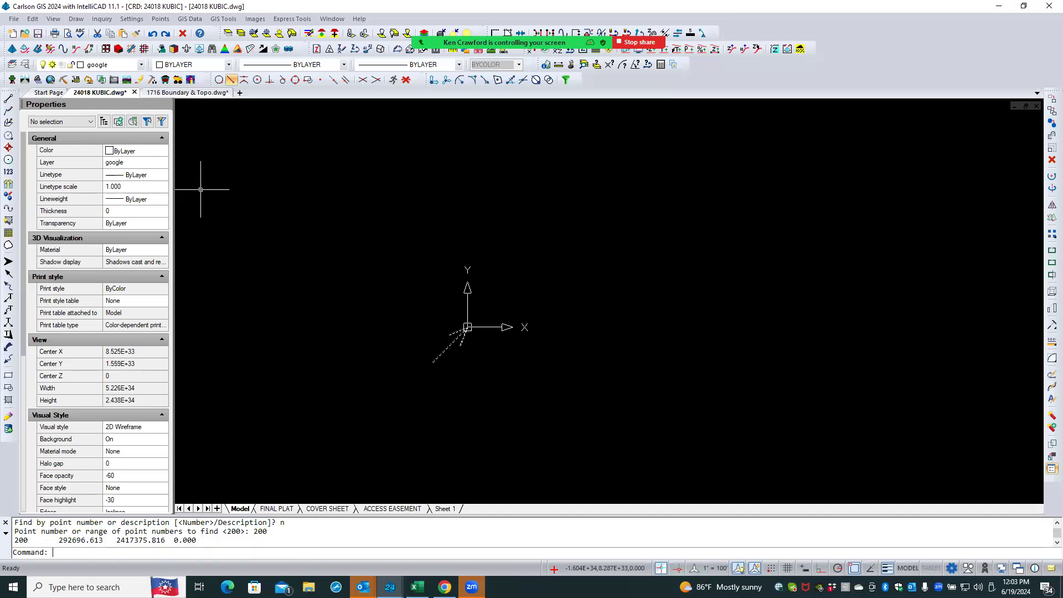
- Zoom Window onto the found point's location near the origin
text(z)
key(Return)
text(w)
key(Return)
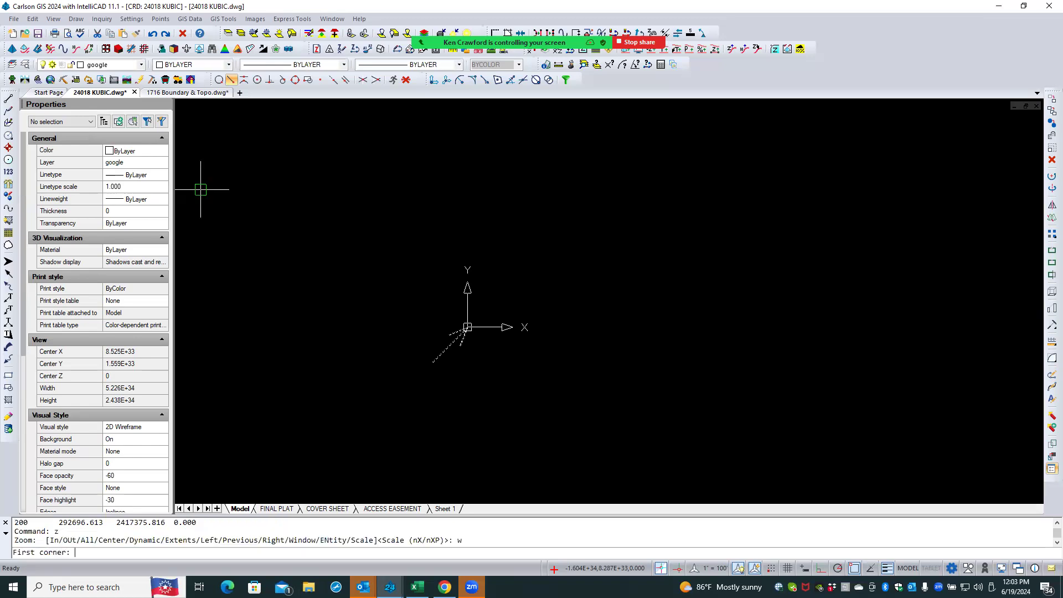
click(468, 328)
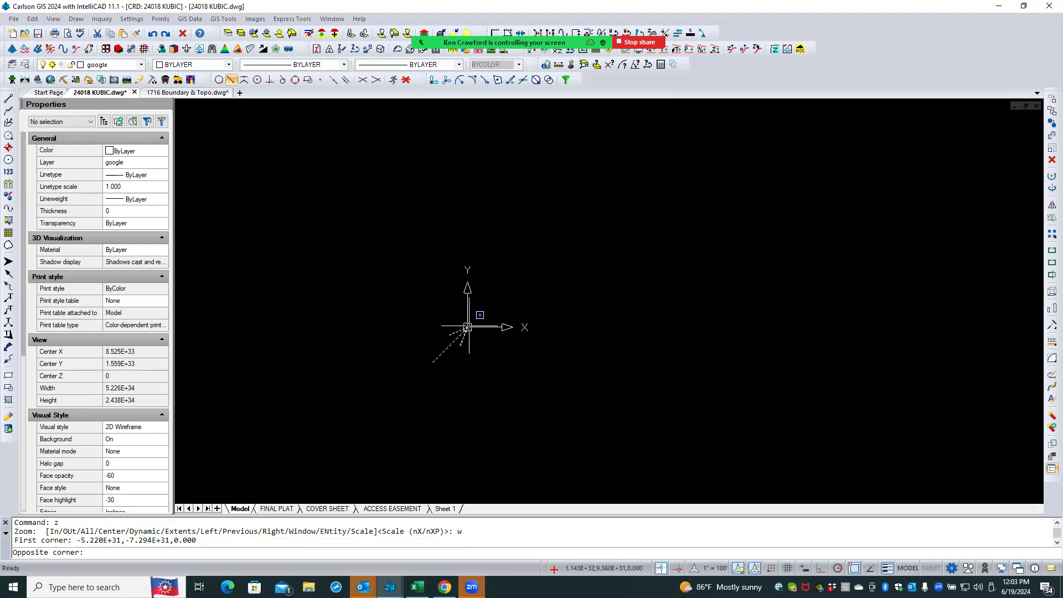
click(469, 330)
key(Escape)
key(Escape)
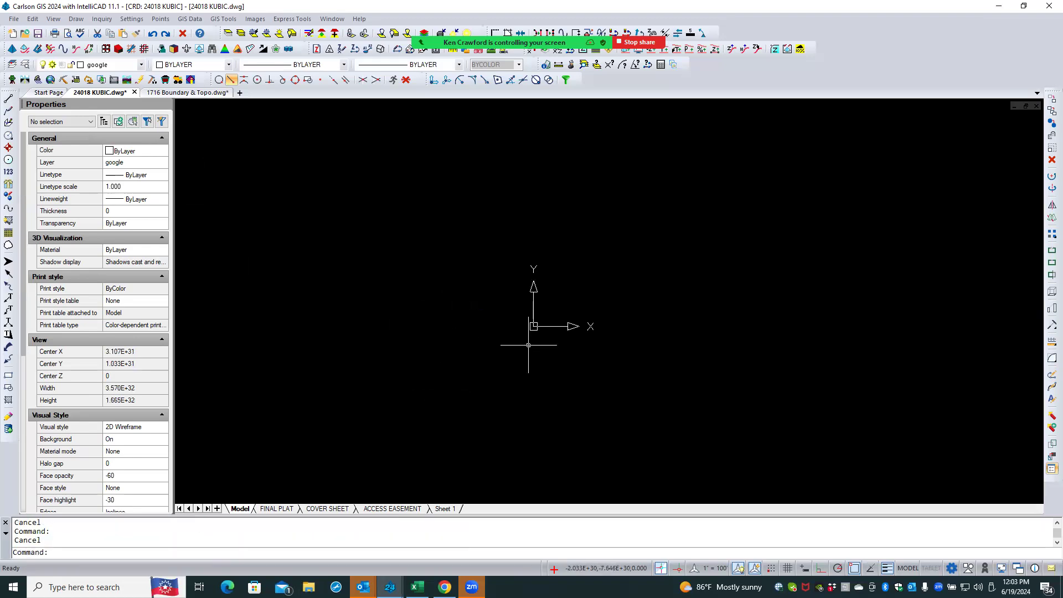
- Window-select the objects around the drawing origin to examine what they are
scroll(531, 338, up, 5)
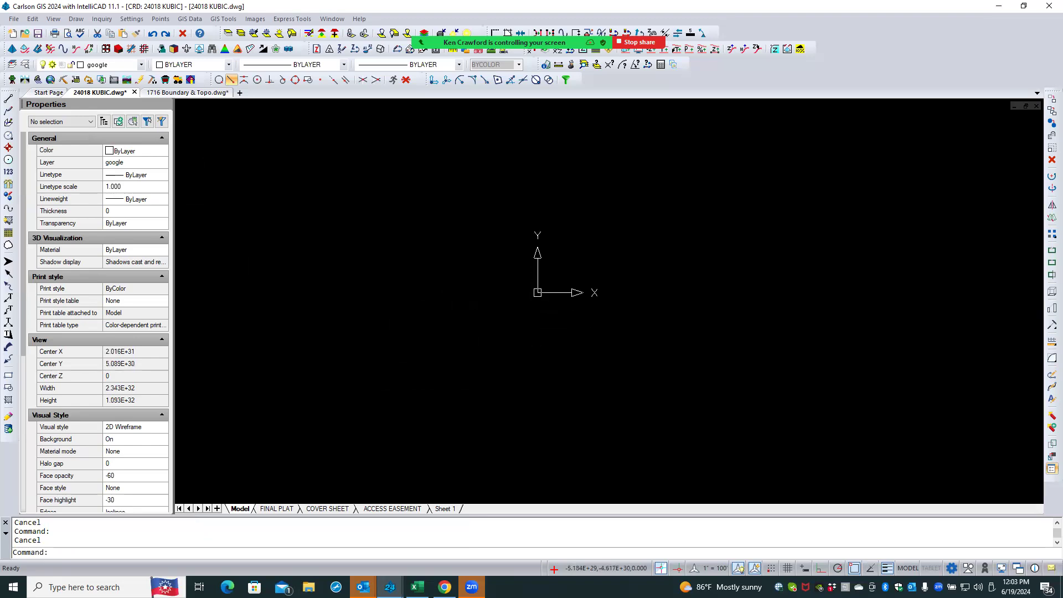
click(570, 267)
click(498, 316)
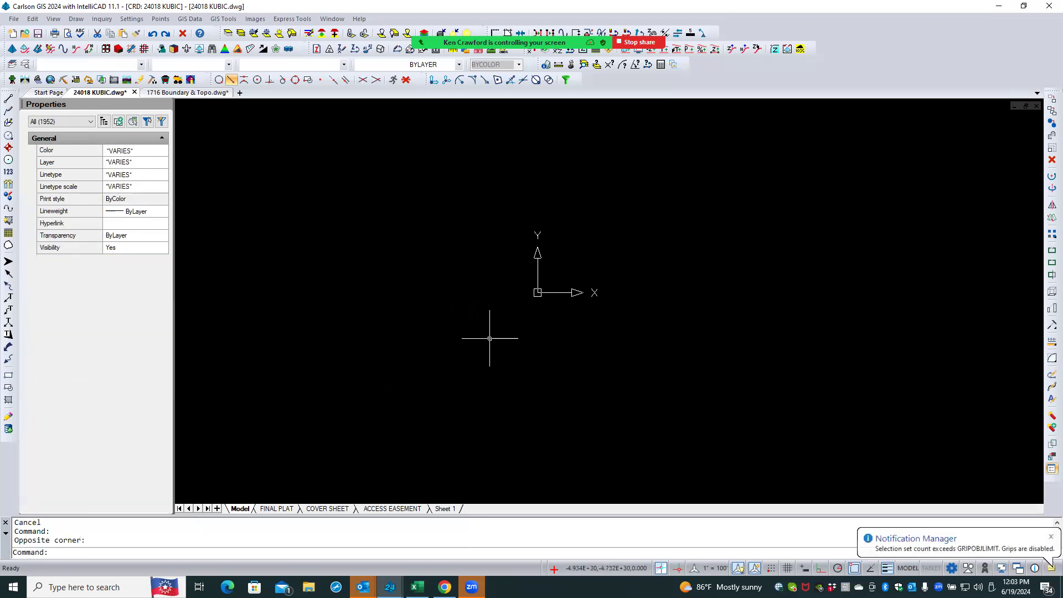
click(1046, 536)
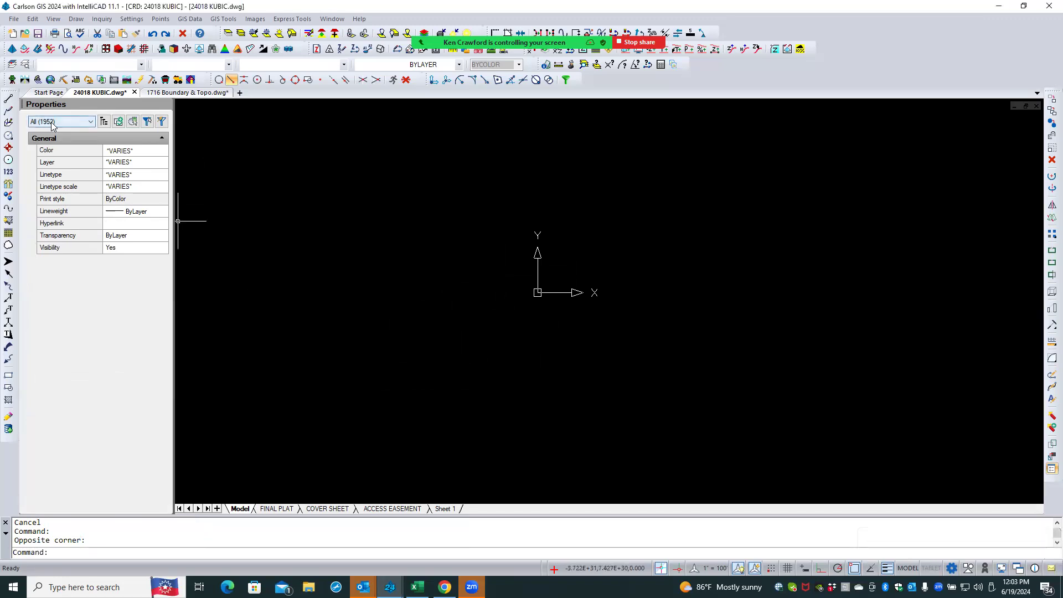
click(436, 293)
click(417, 308)
key(Escape)
key(Escape)
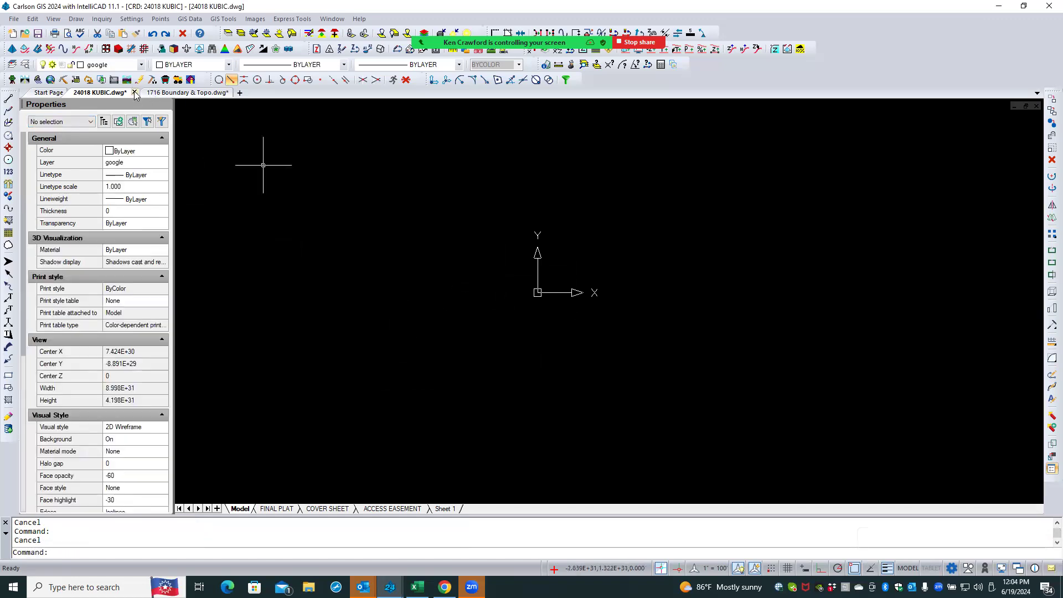
- Close the 24018 KUBIC and 1716 Boundary & Topo drawings without saving changes
click(134, 93)
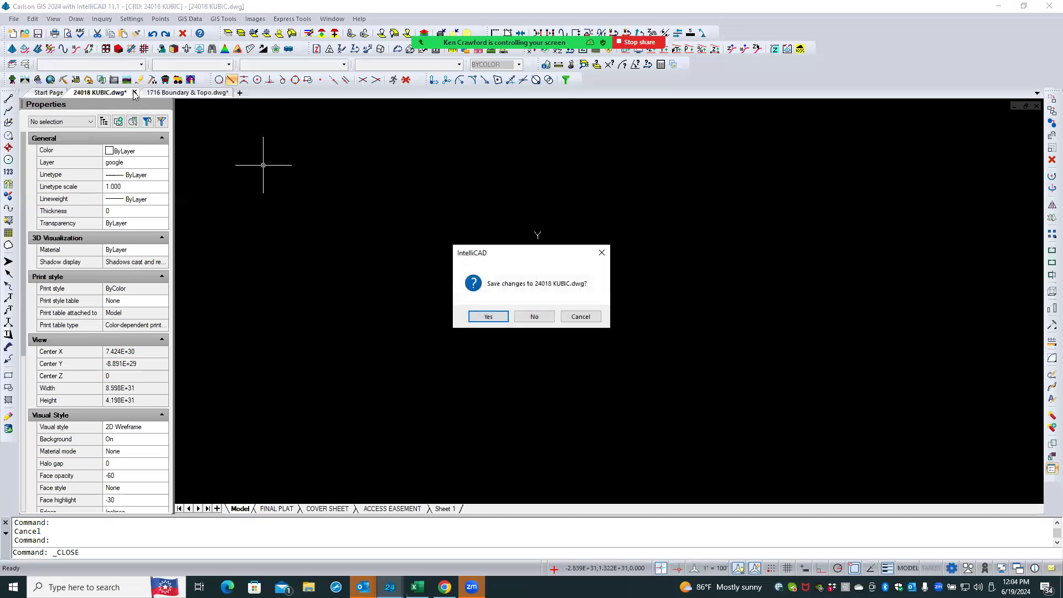
click(525, 315)
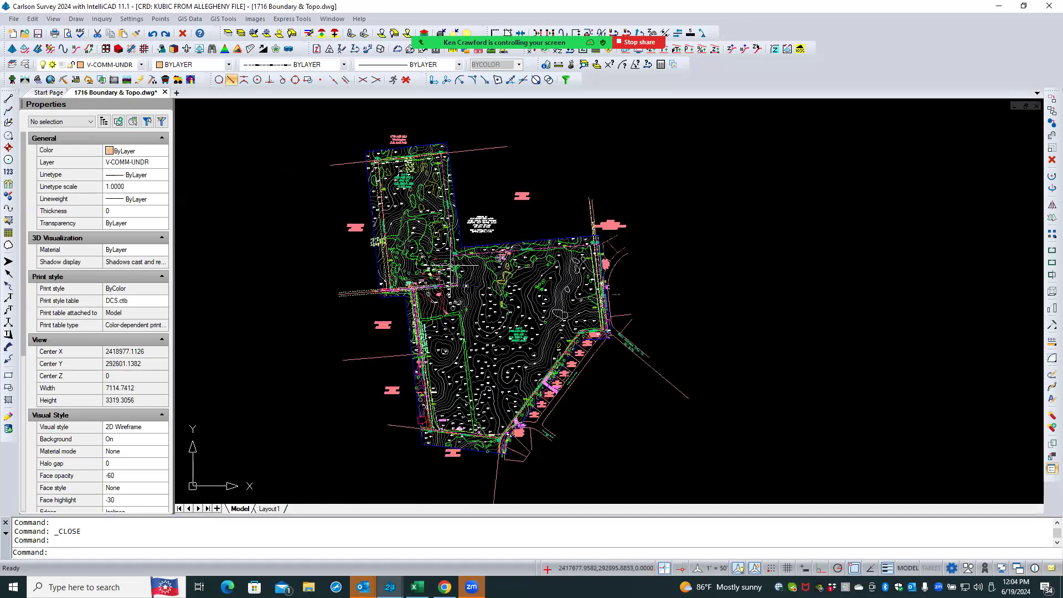
click(165, 93)
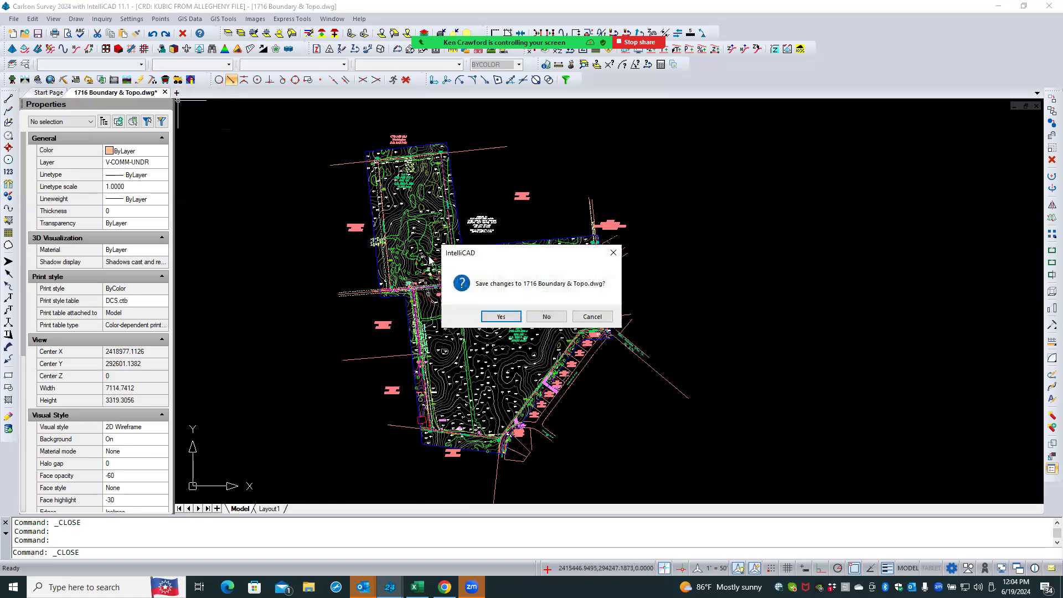
click(545, 318)
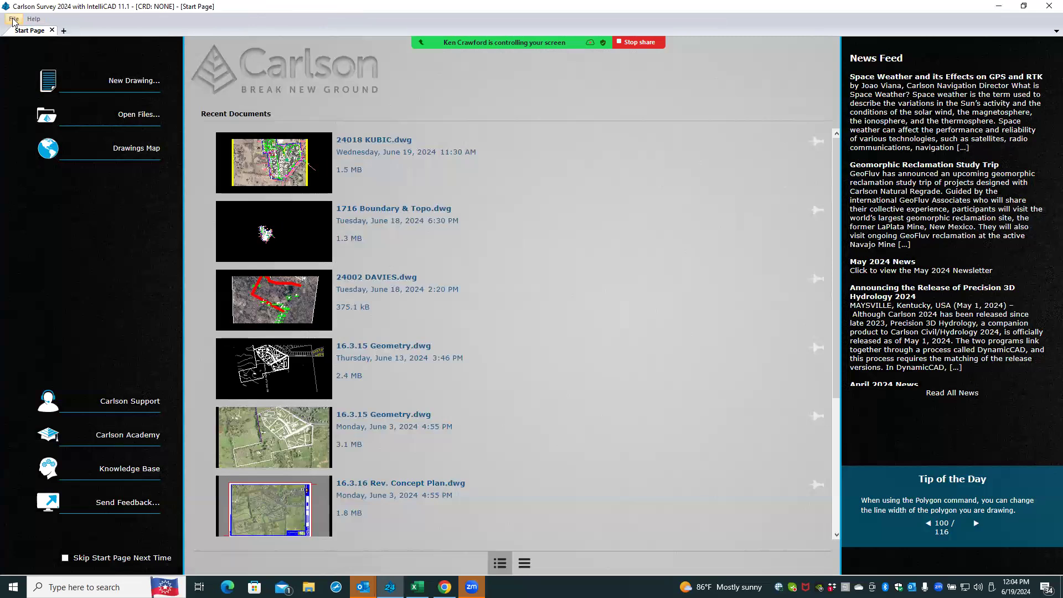
- Reopen the 24018 KUBIC drawing from the recent documents list
click(13, 19)
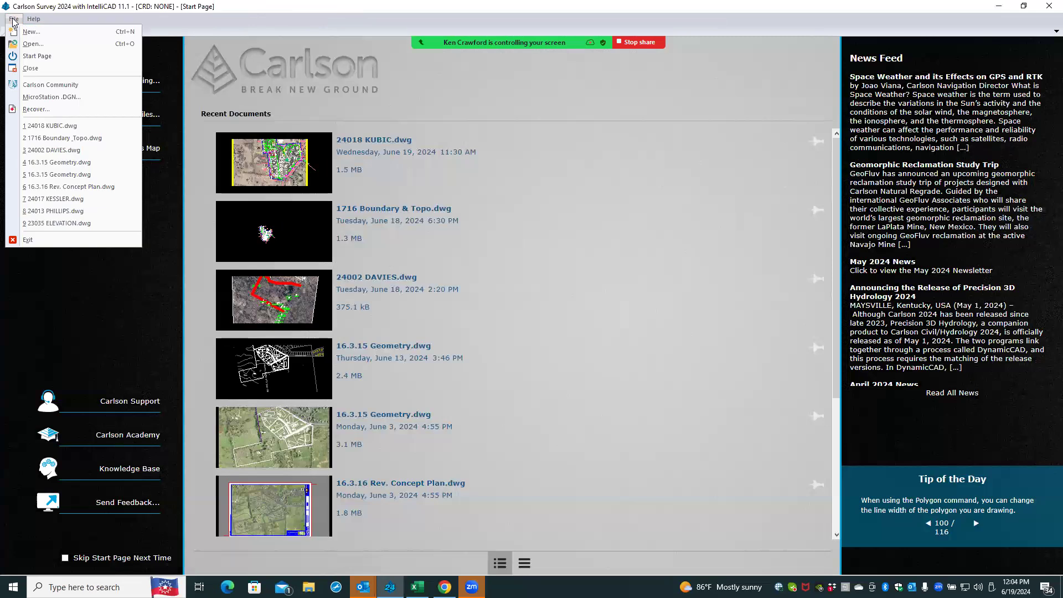
click(146, 304)
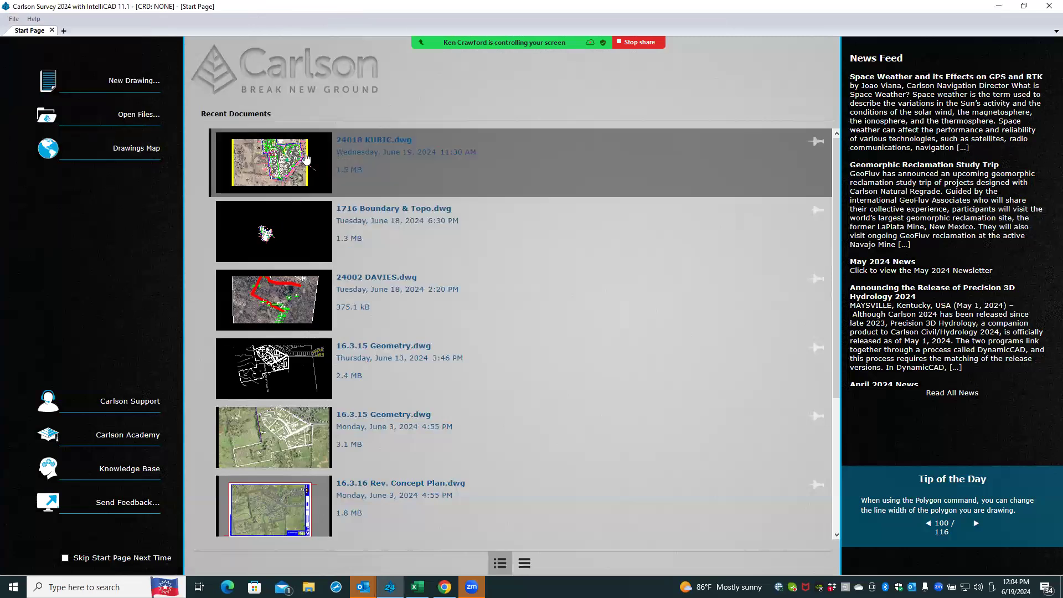
click(278, 161)
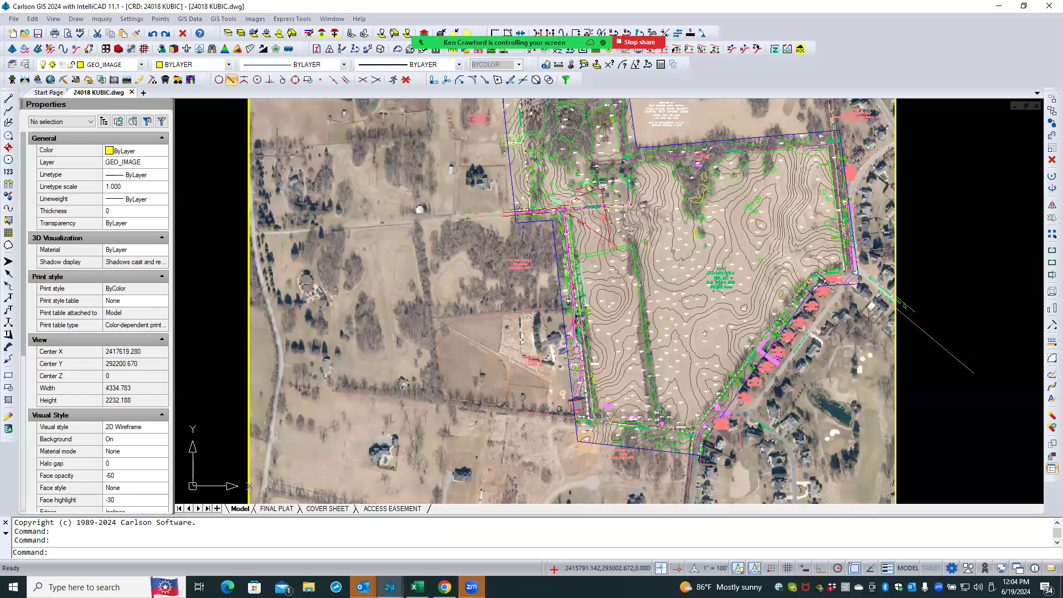
click(213, 322)
click(217, 307)
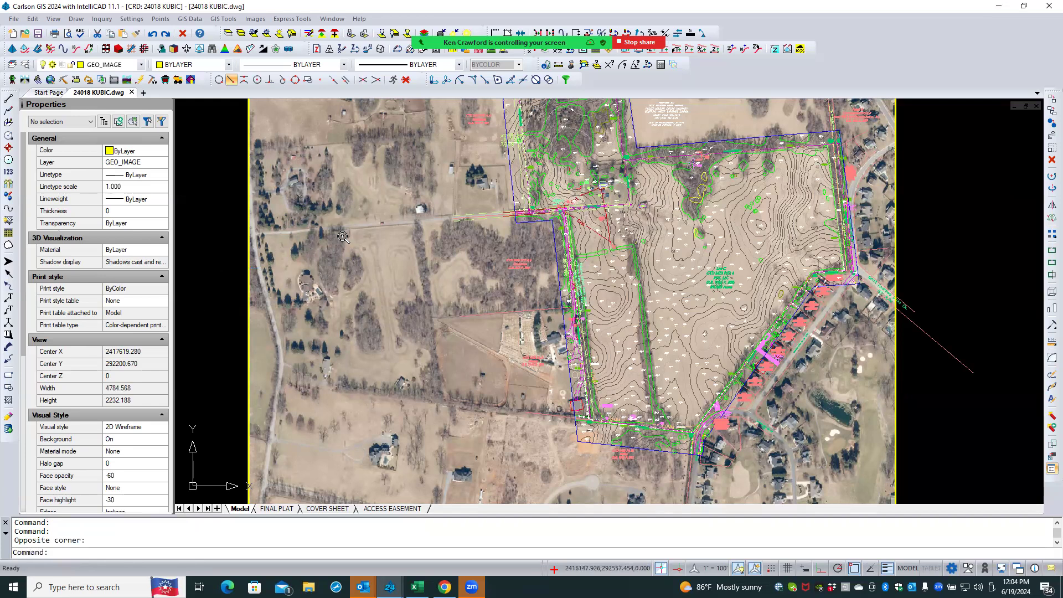
scroll(343, 237, down, 1)
scroll(448, 255, down, 1)
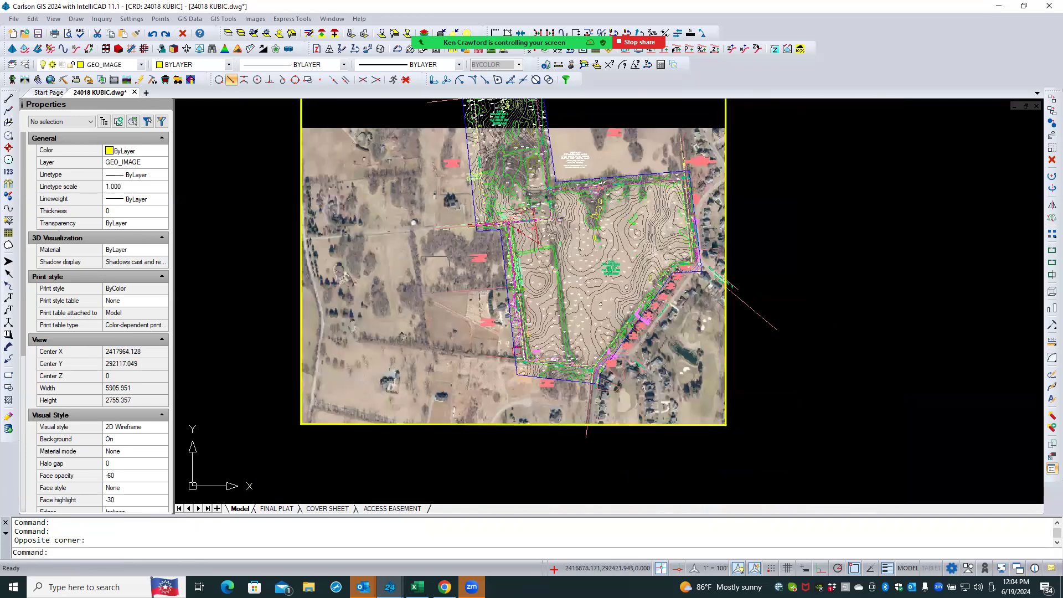
middle_drag(404, 241, 314, 203)
scroll(349, 229, down, 2)
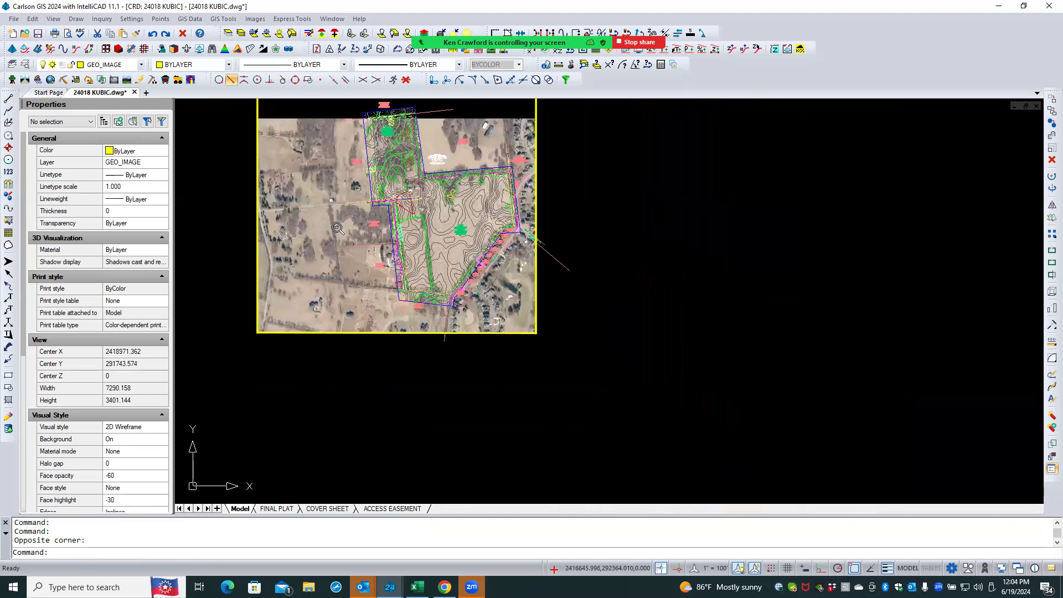
middle_drag(562, 204, 466, 242)
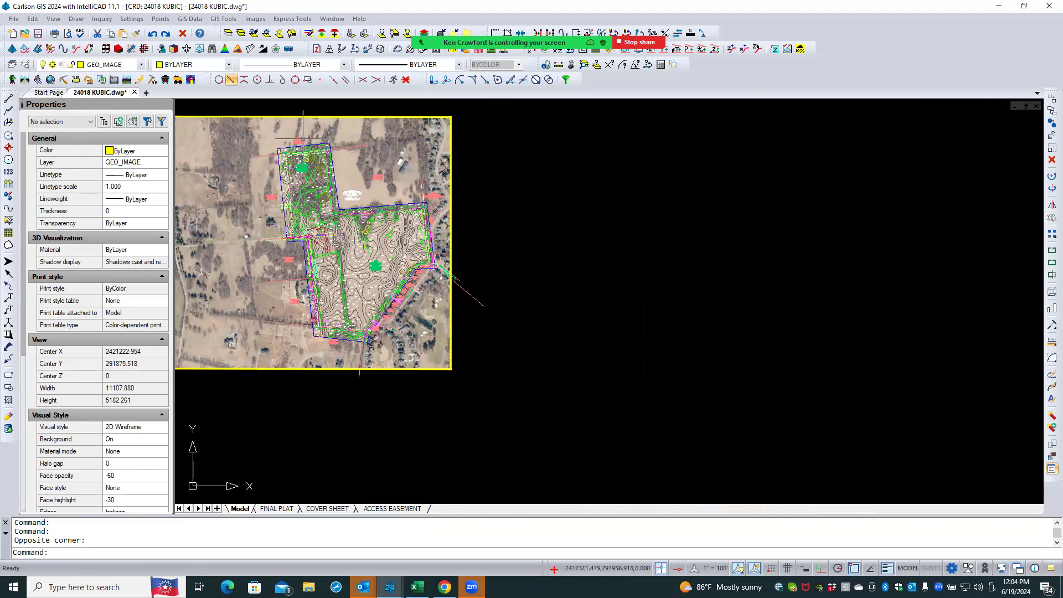
click(8, 375)
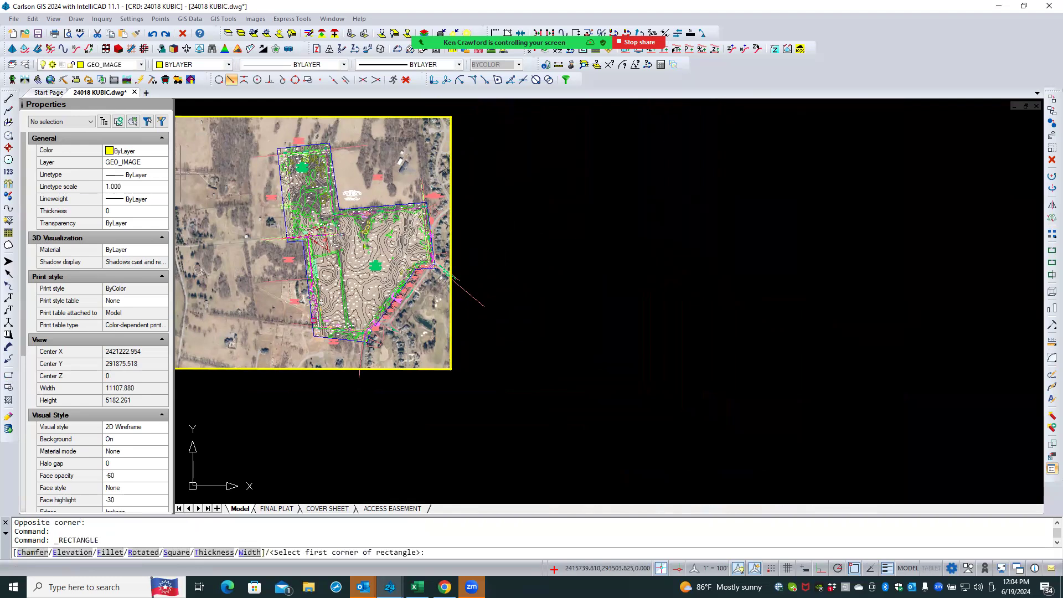
click(487, 242)
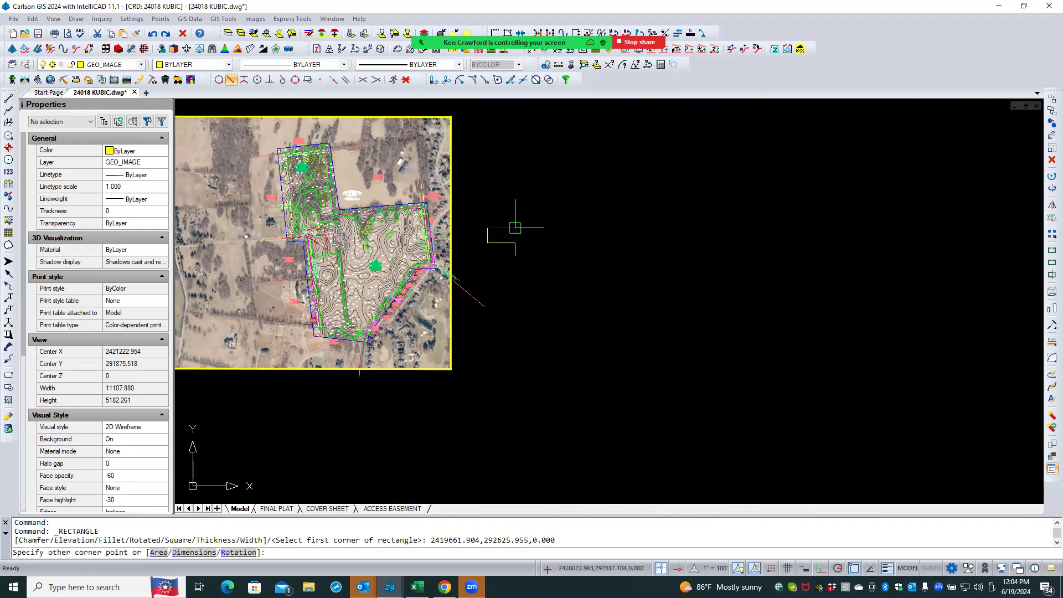
text(@20/12,15)
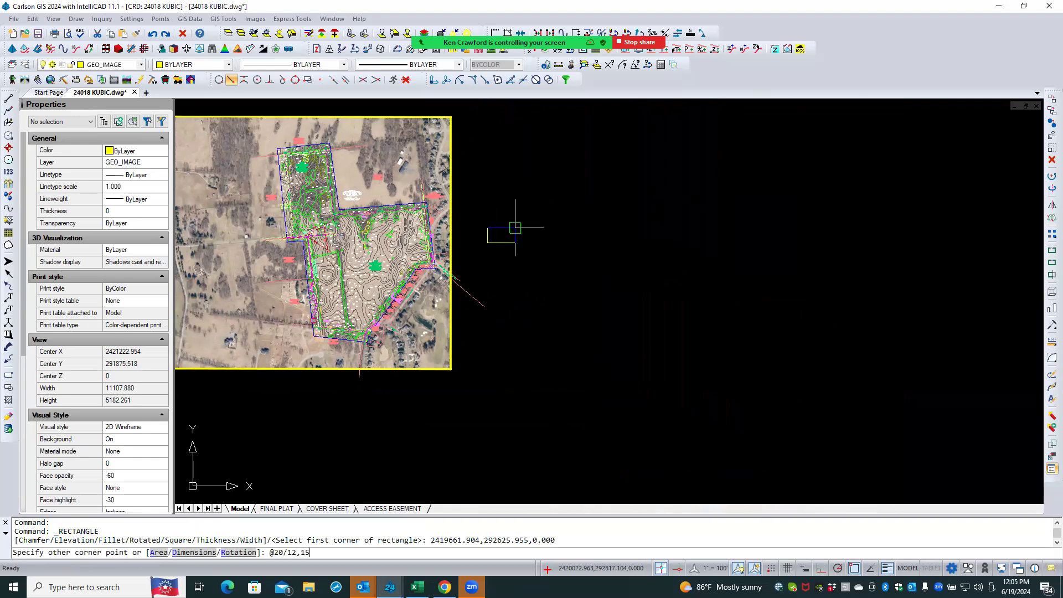
text(/12)
key(Return)
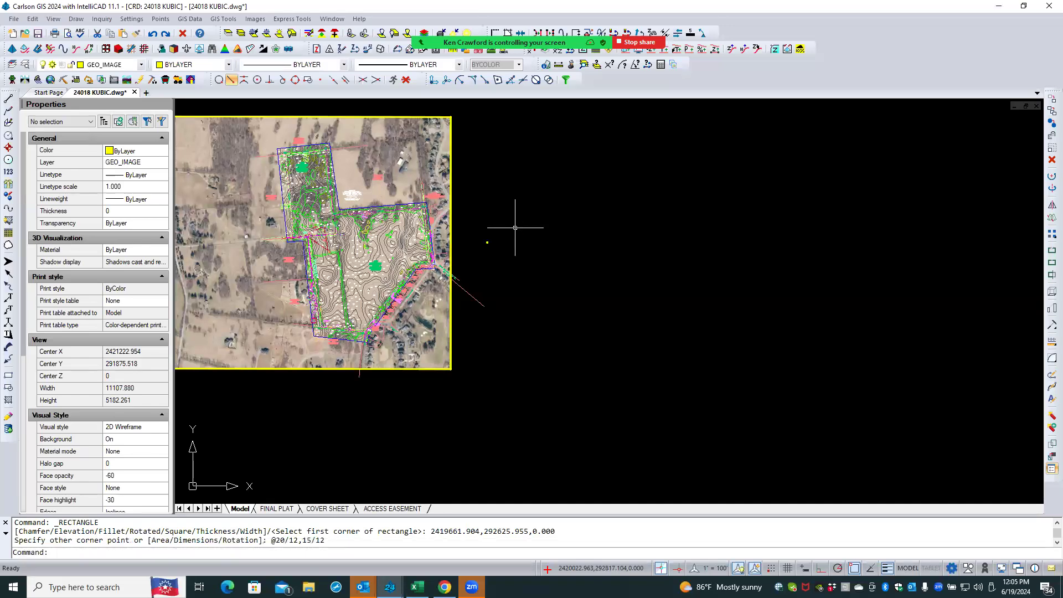
- Measure a distance along the new rectangle's left edge with the Distance command
scroll(493, 243, up, 4)
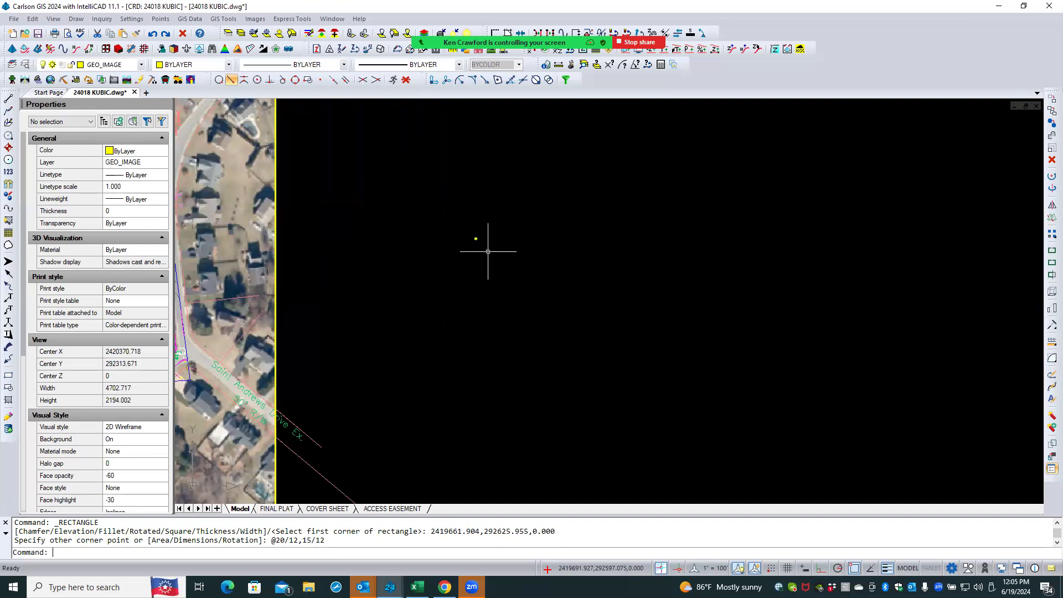
scroll(481, 243, up, 10)
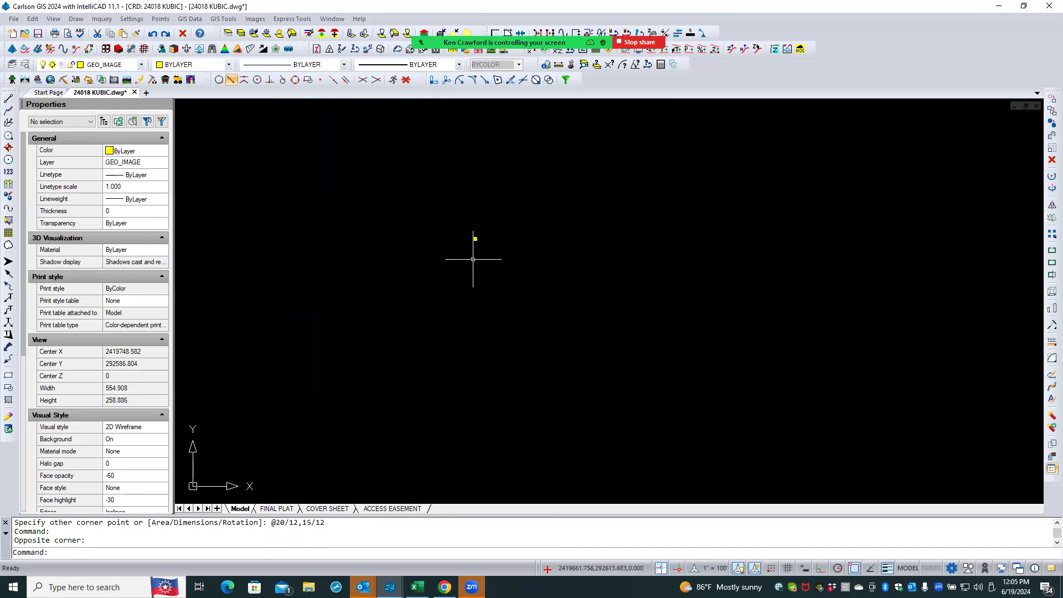
scroll(475, 241, up, 14)
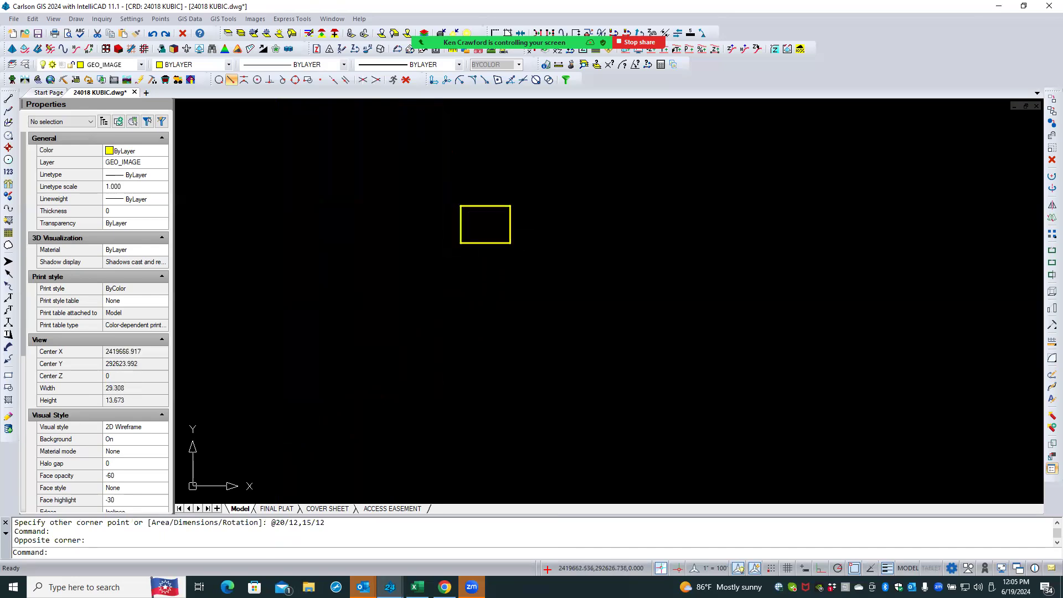
text(dist)
key(Return)
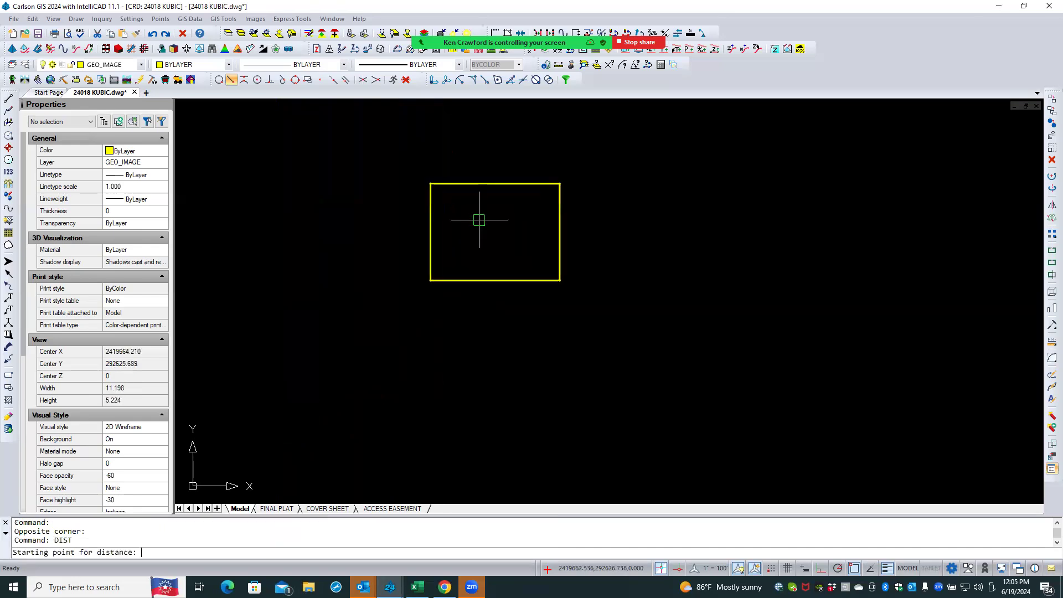
click(434, 260)
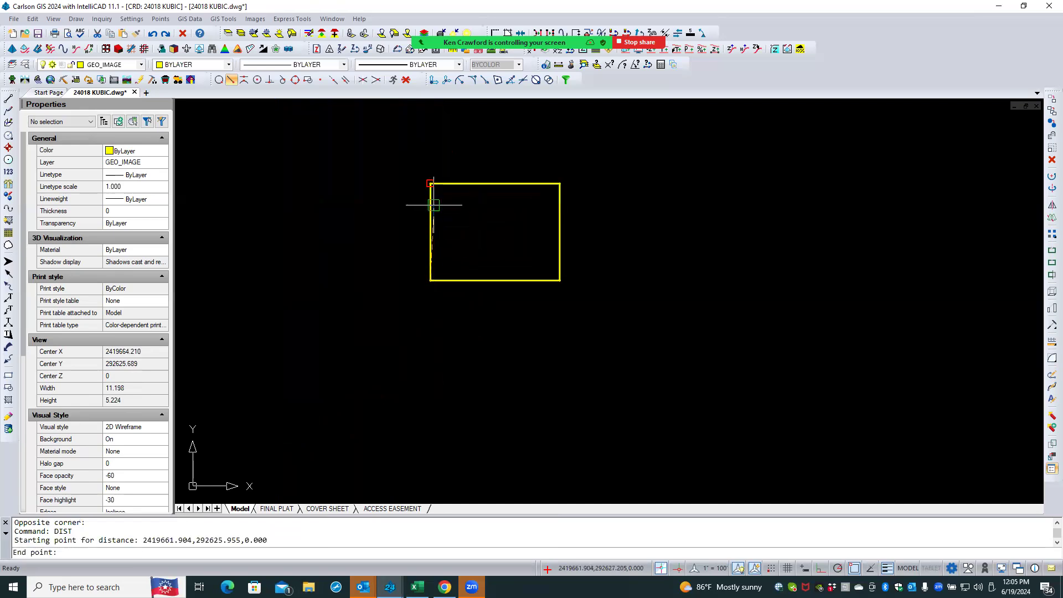
click(433, 205)
key(Escape)
key(Escape)
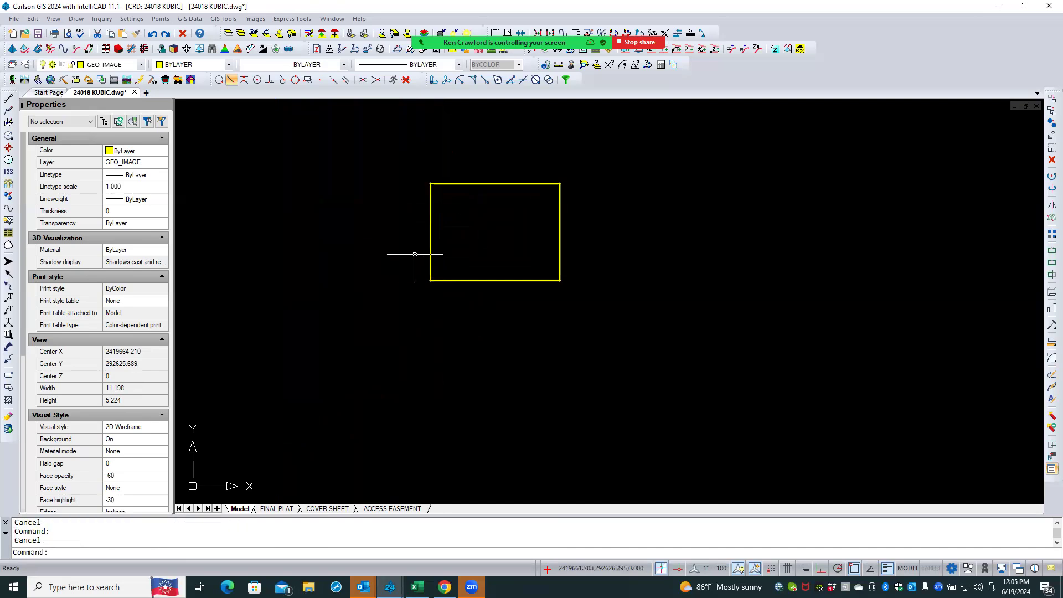
- Scale the rectangle by a factor of 2400 about its lower-left corner
click(461, 280)
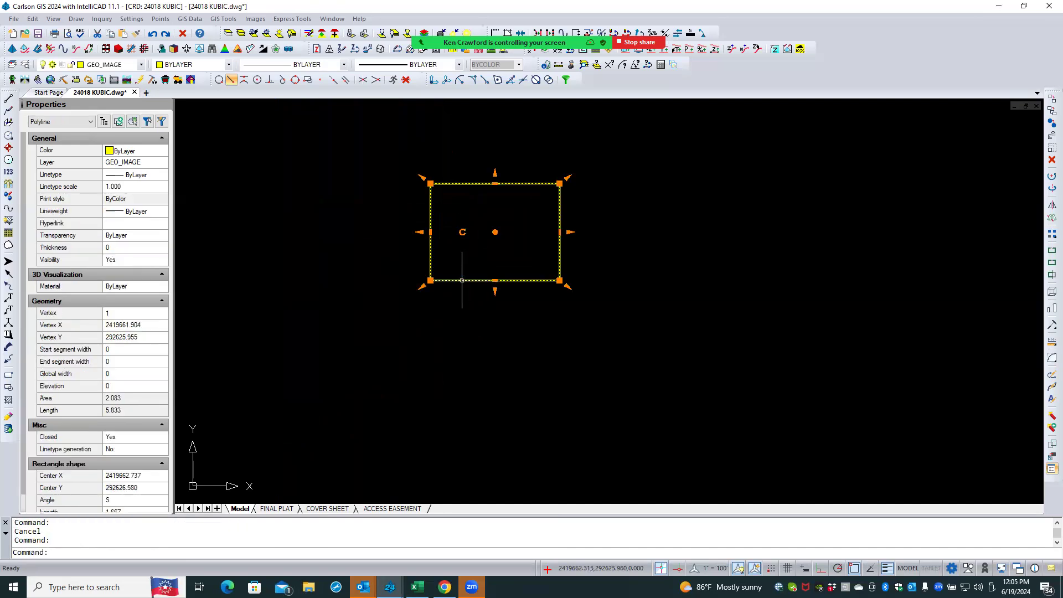
click(1051, 149)
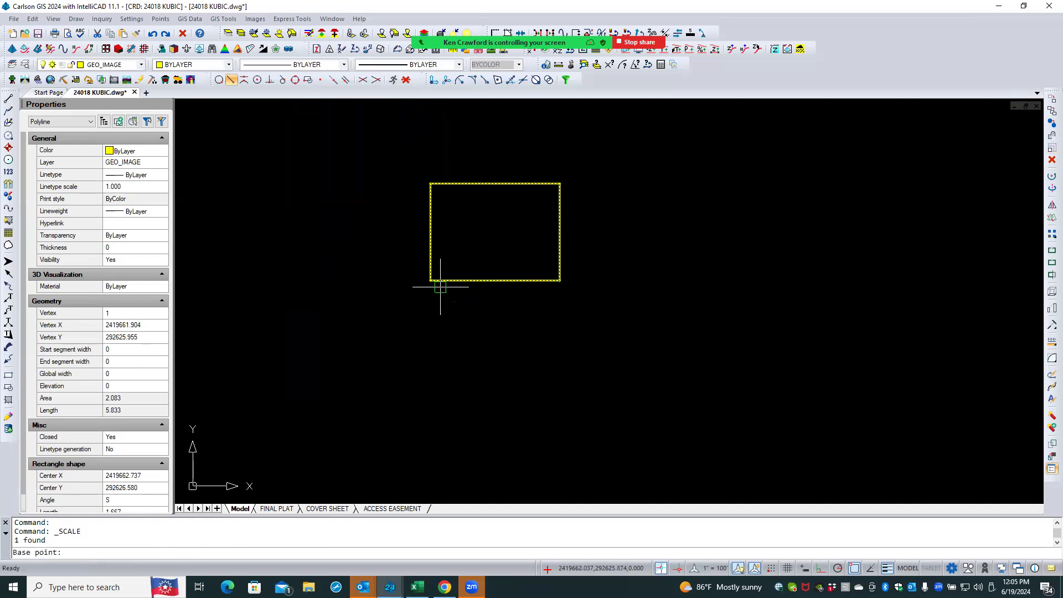
click(433, 280)
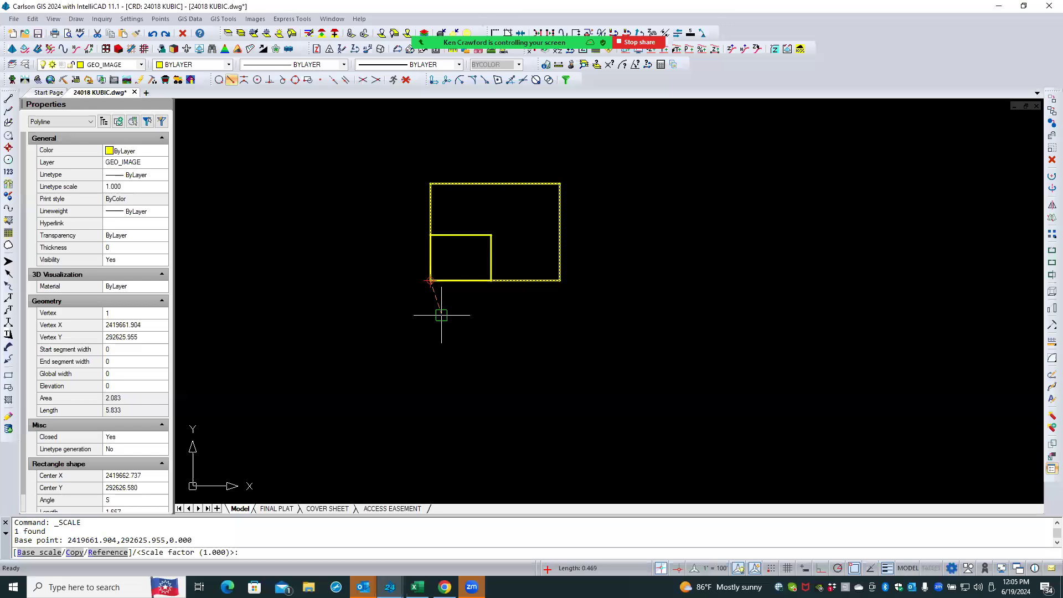
text(2400)
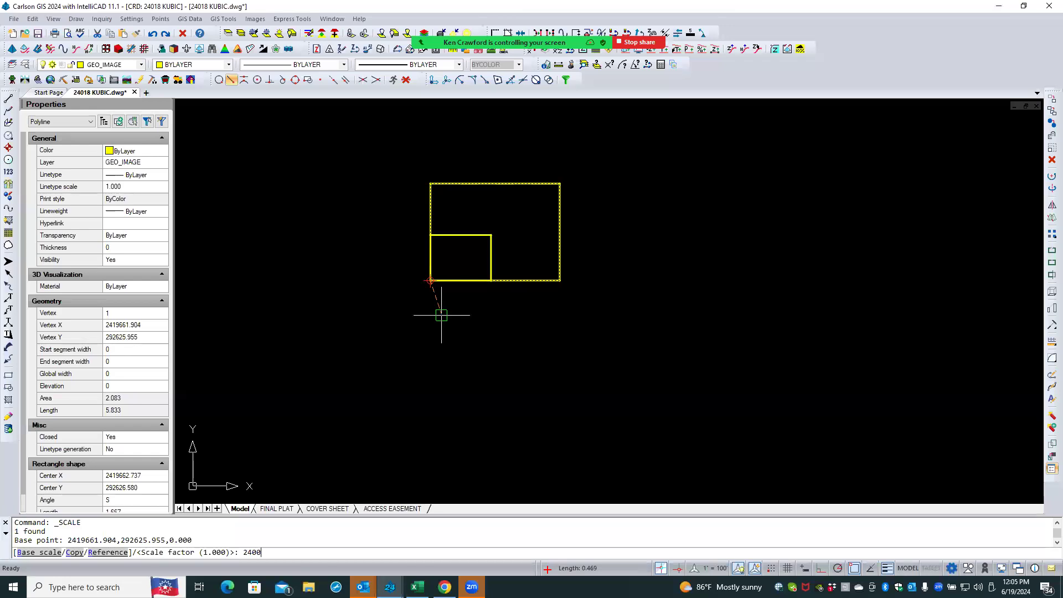
key(Return)
- Move the scaled rectangle below and right of the site by its center grip, then erase it
scroll(606, 299, down, 10)
scroll(606, 300, down, 8)
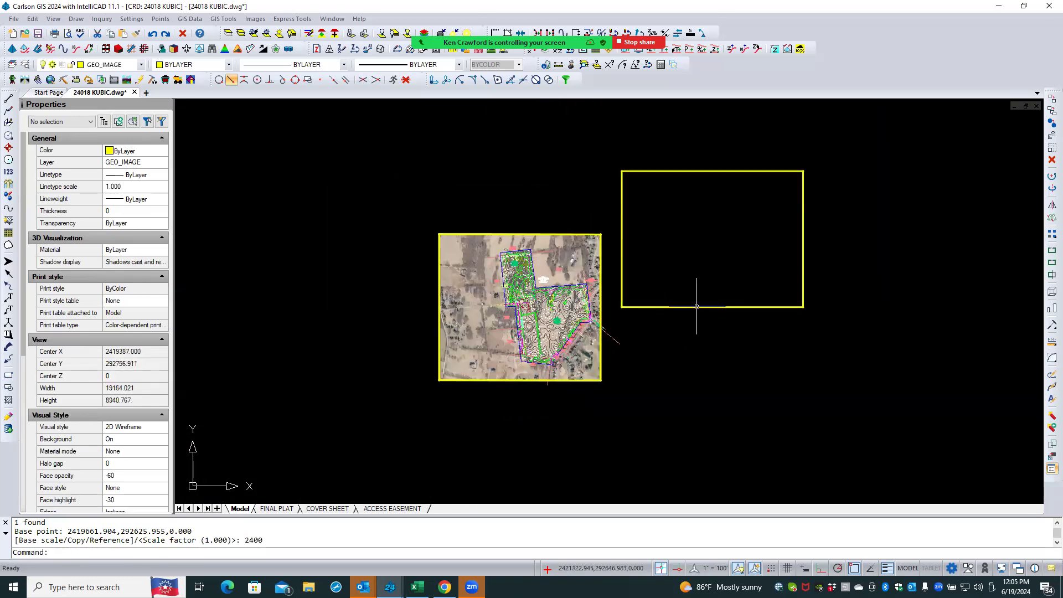
click(691, 307)
click(711, 238)
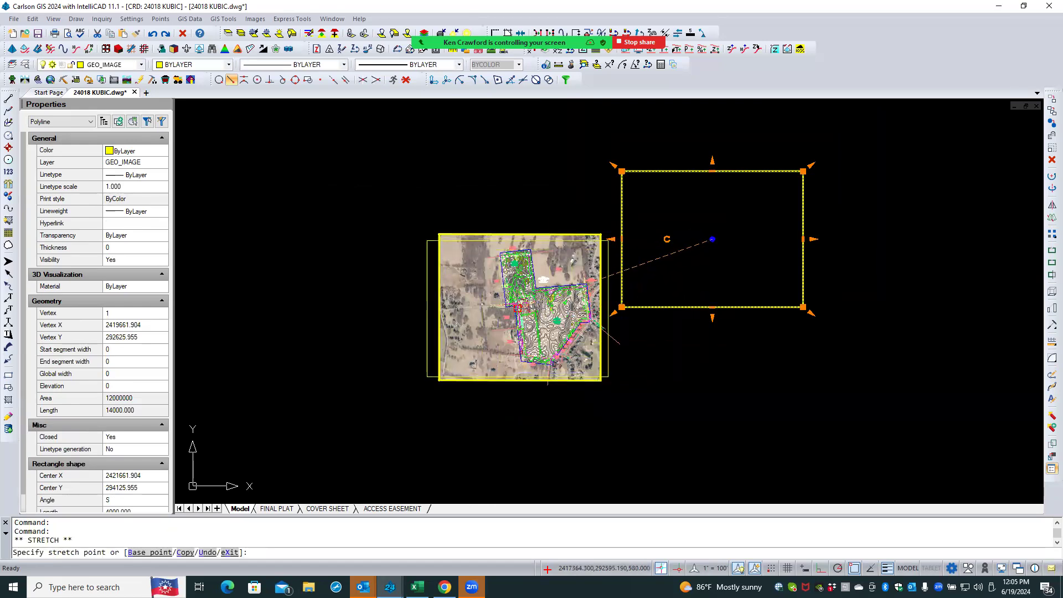
click(734, 383)
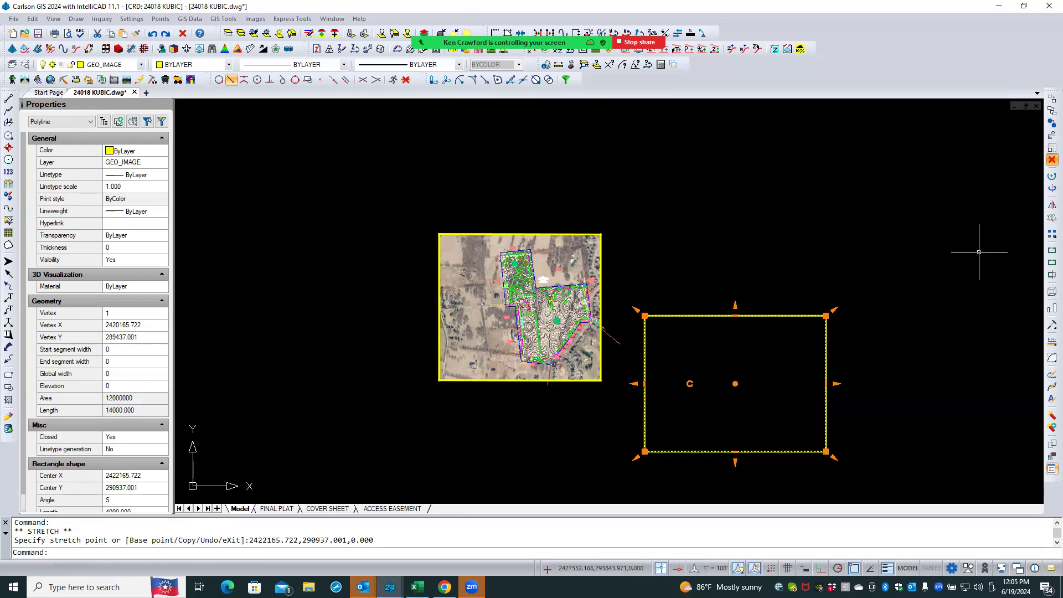
click(1051, 160)
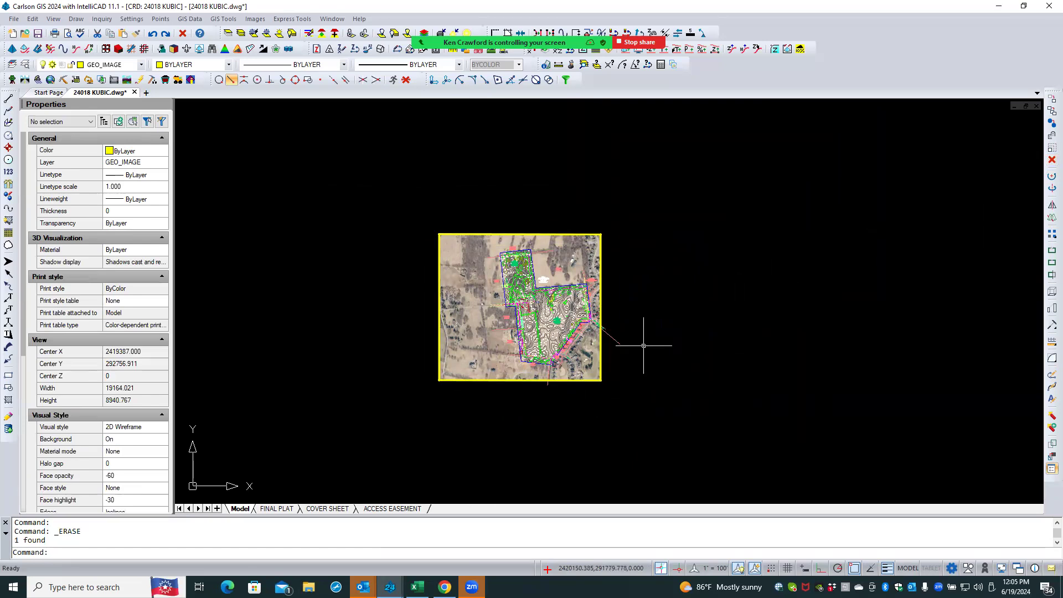